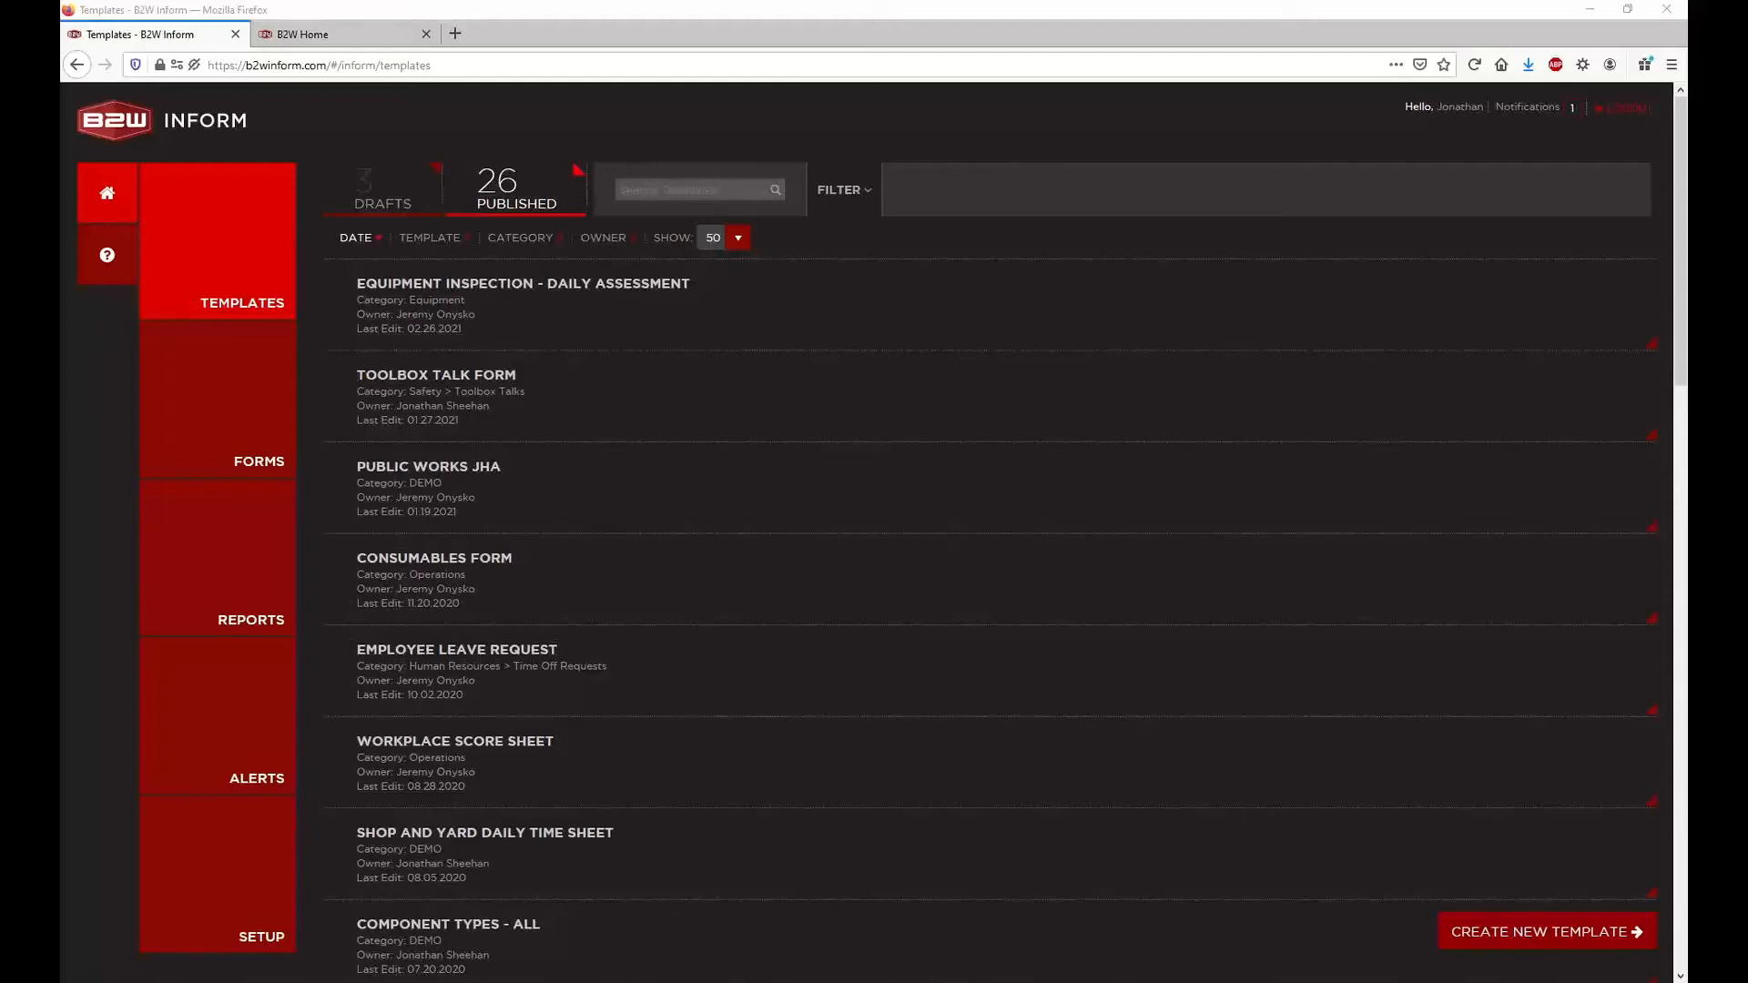
Open the Equipment Inspection - WorkFlows draft template for editing
{"action": "left_click", "coordinate": [576, 311]}
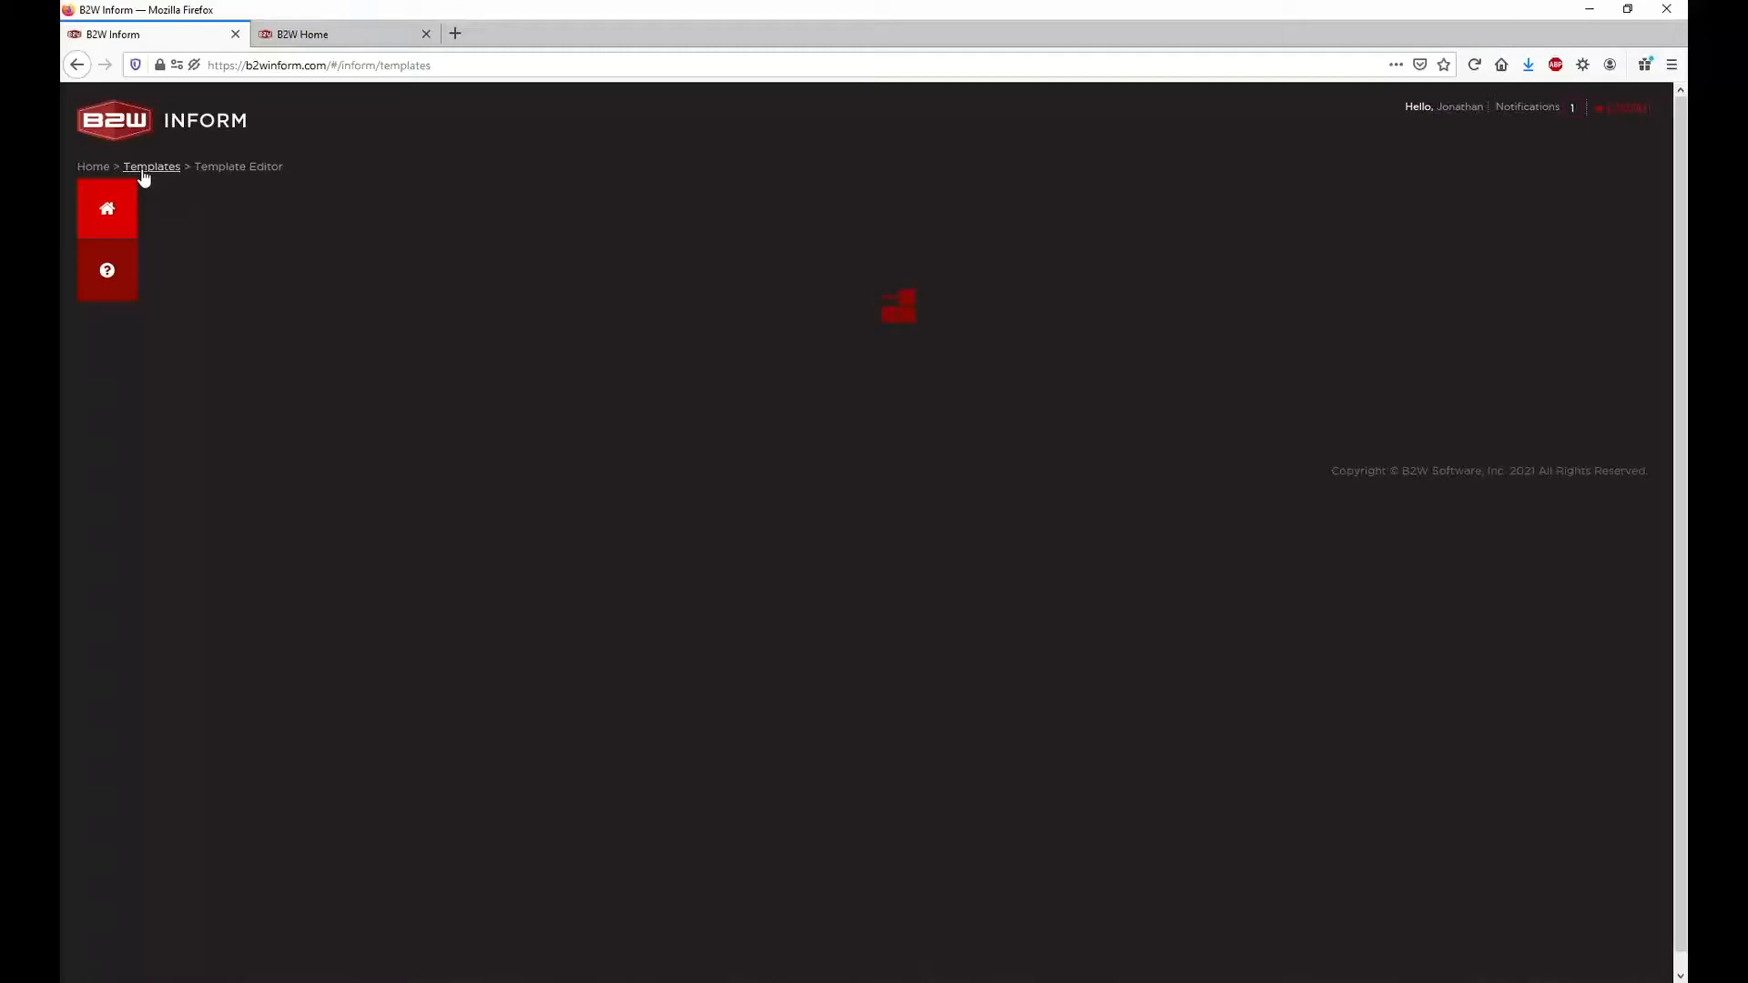
{"action": "left_click", "coordinate": [126, 223]}
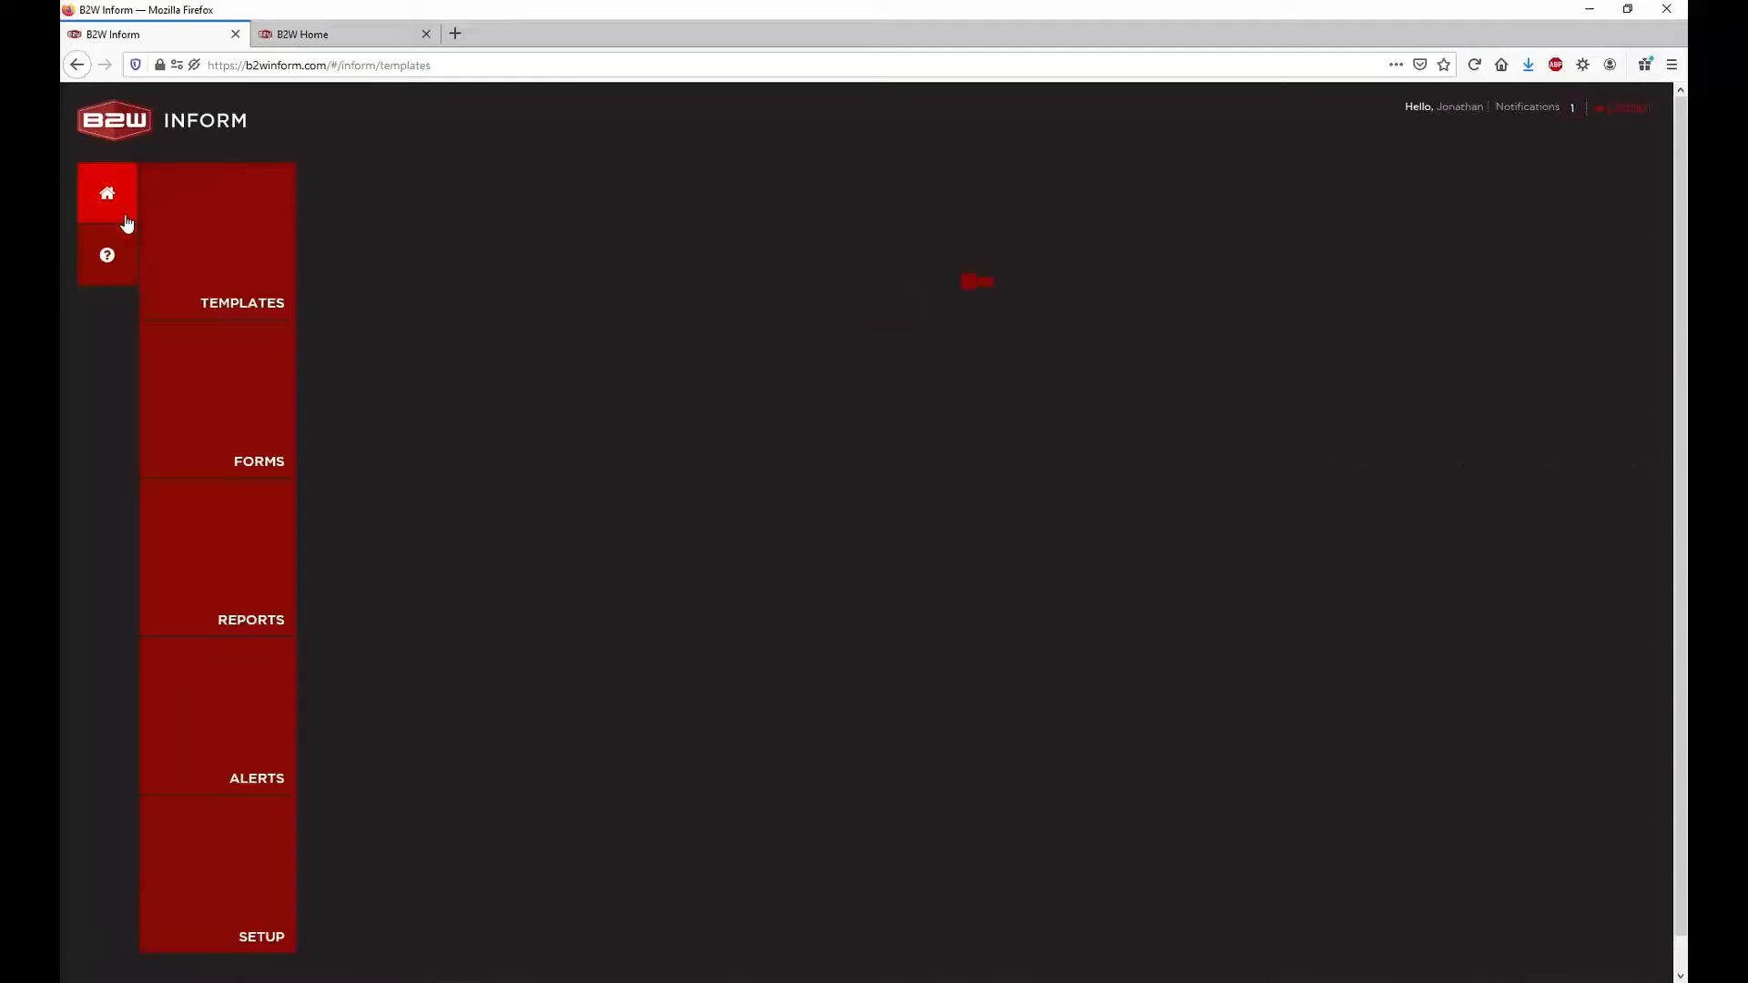
{"action": "left_click", "coordinate": [223, 236]}
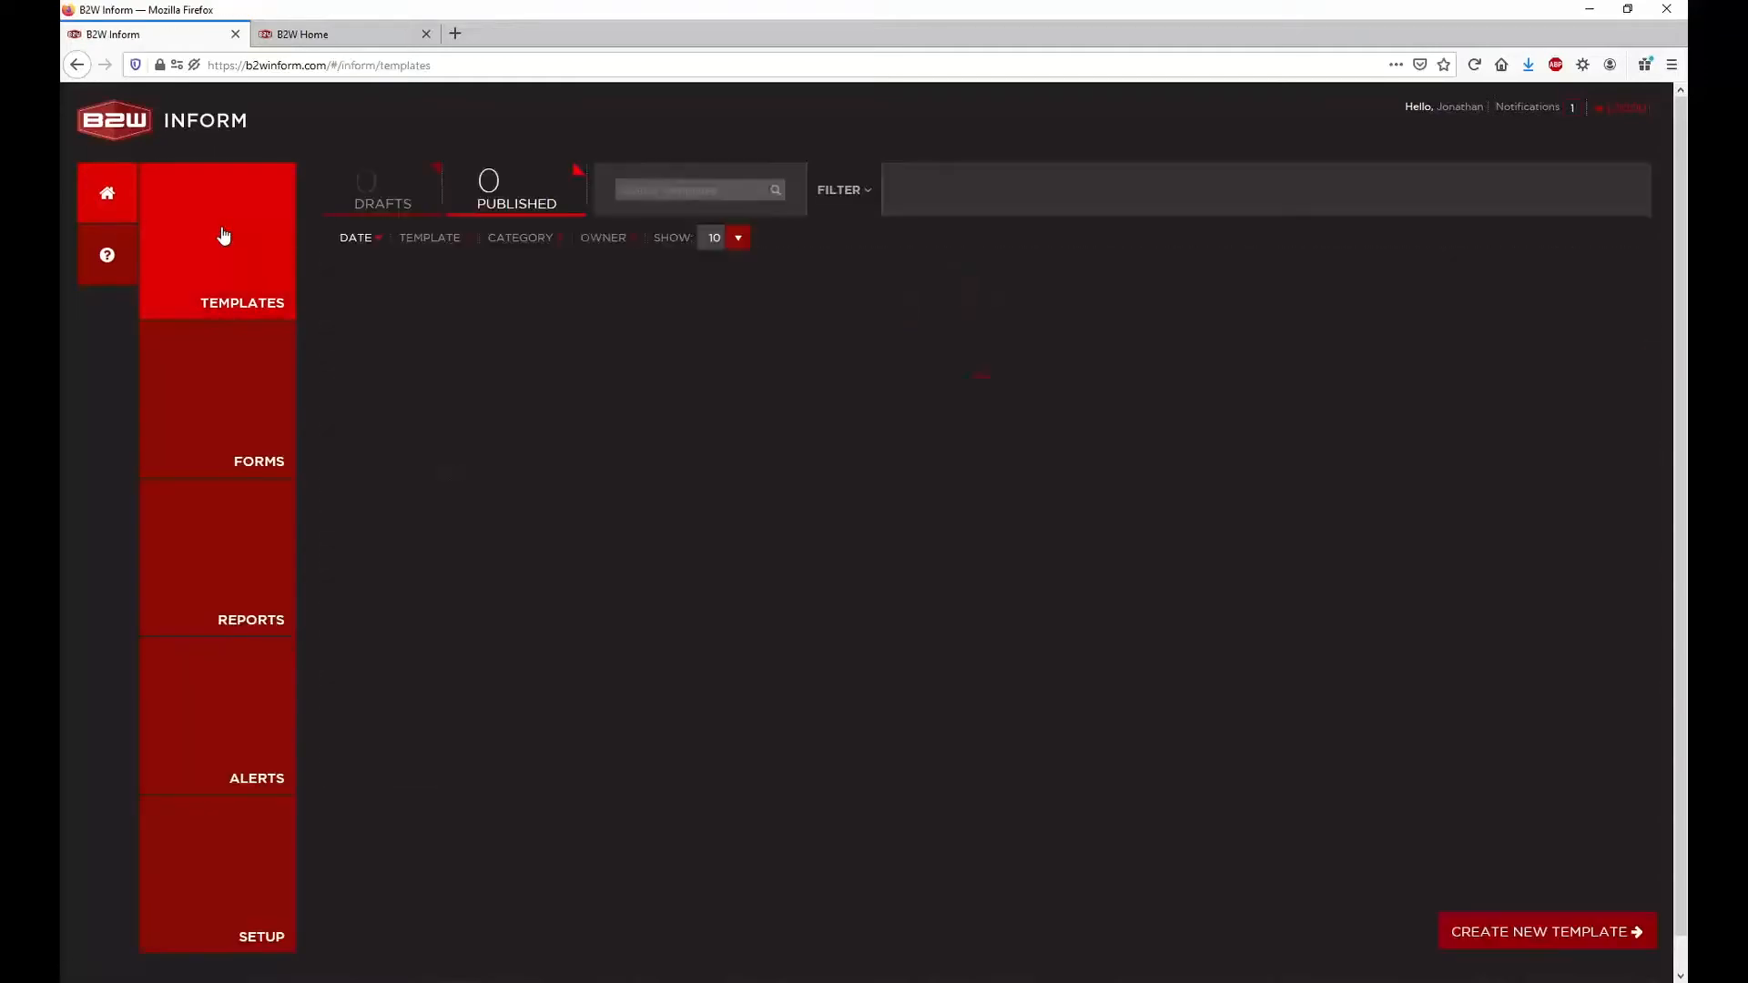
{"action": "left_click", "coordinate": [396, 182]}
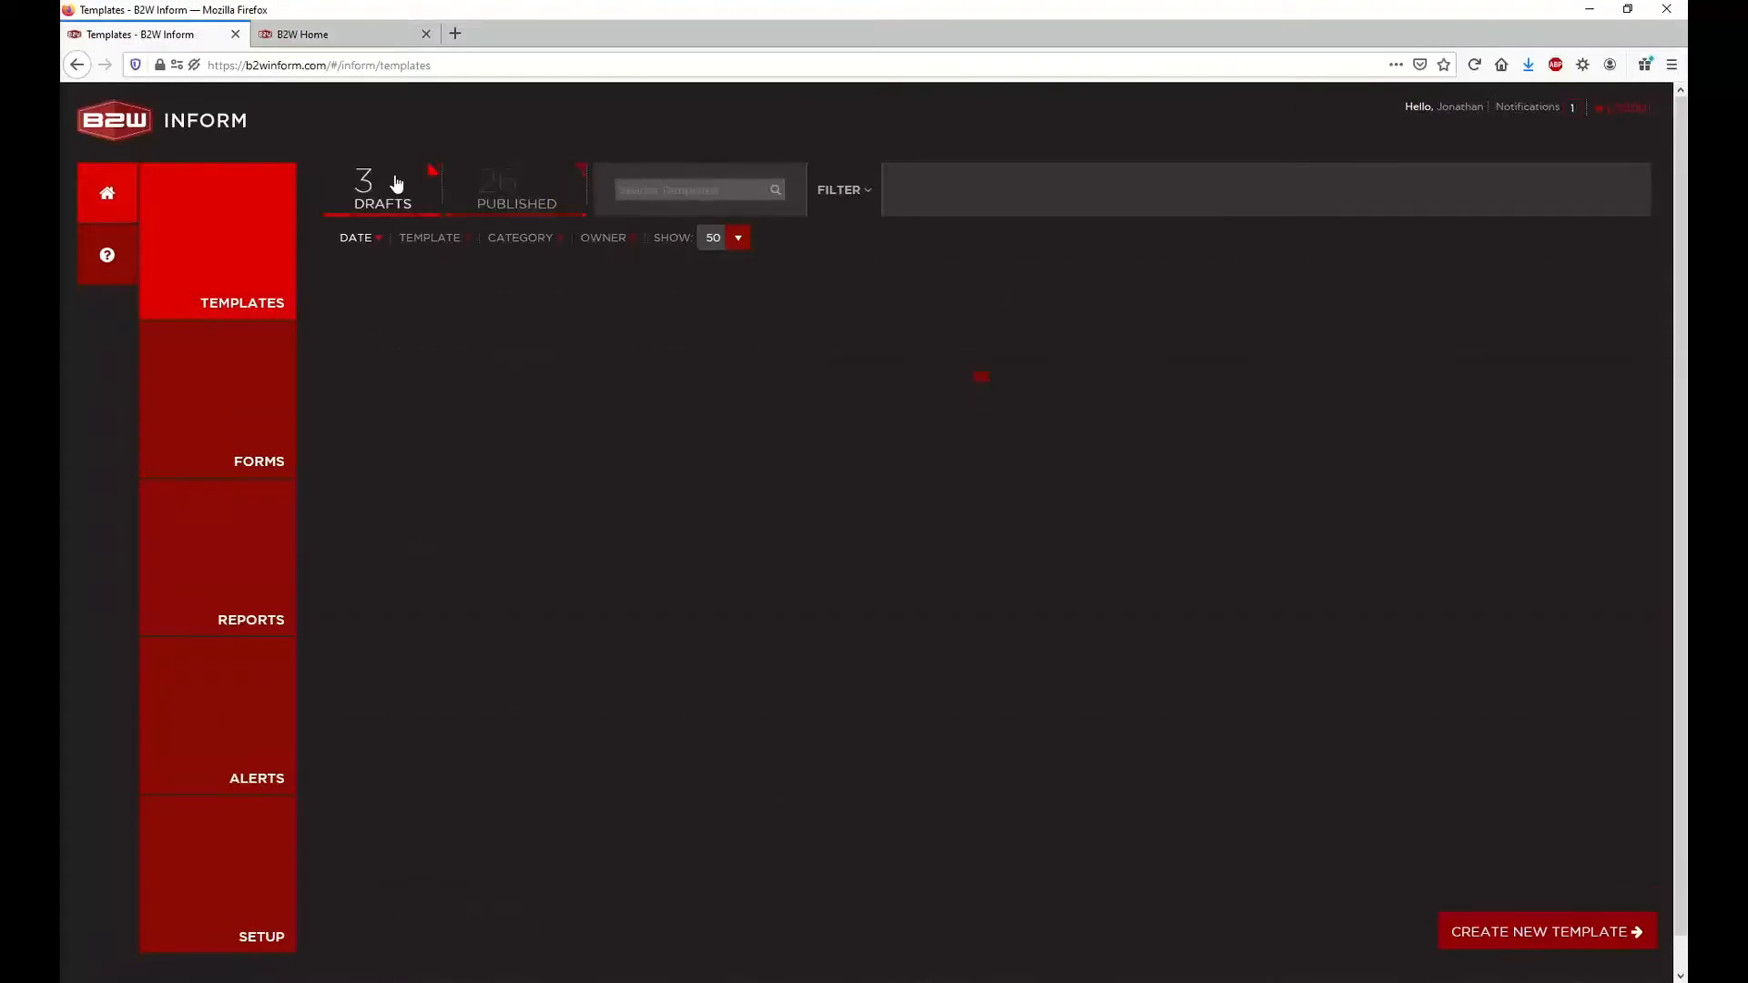
{"action": "left_click", "coordinate": [540, 293]}
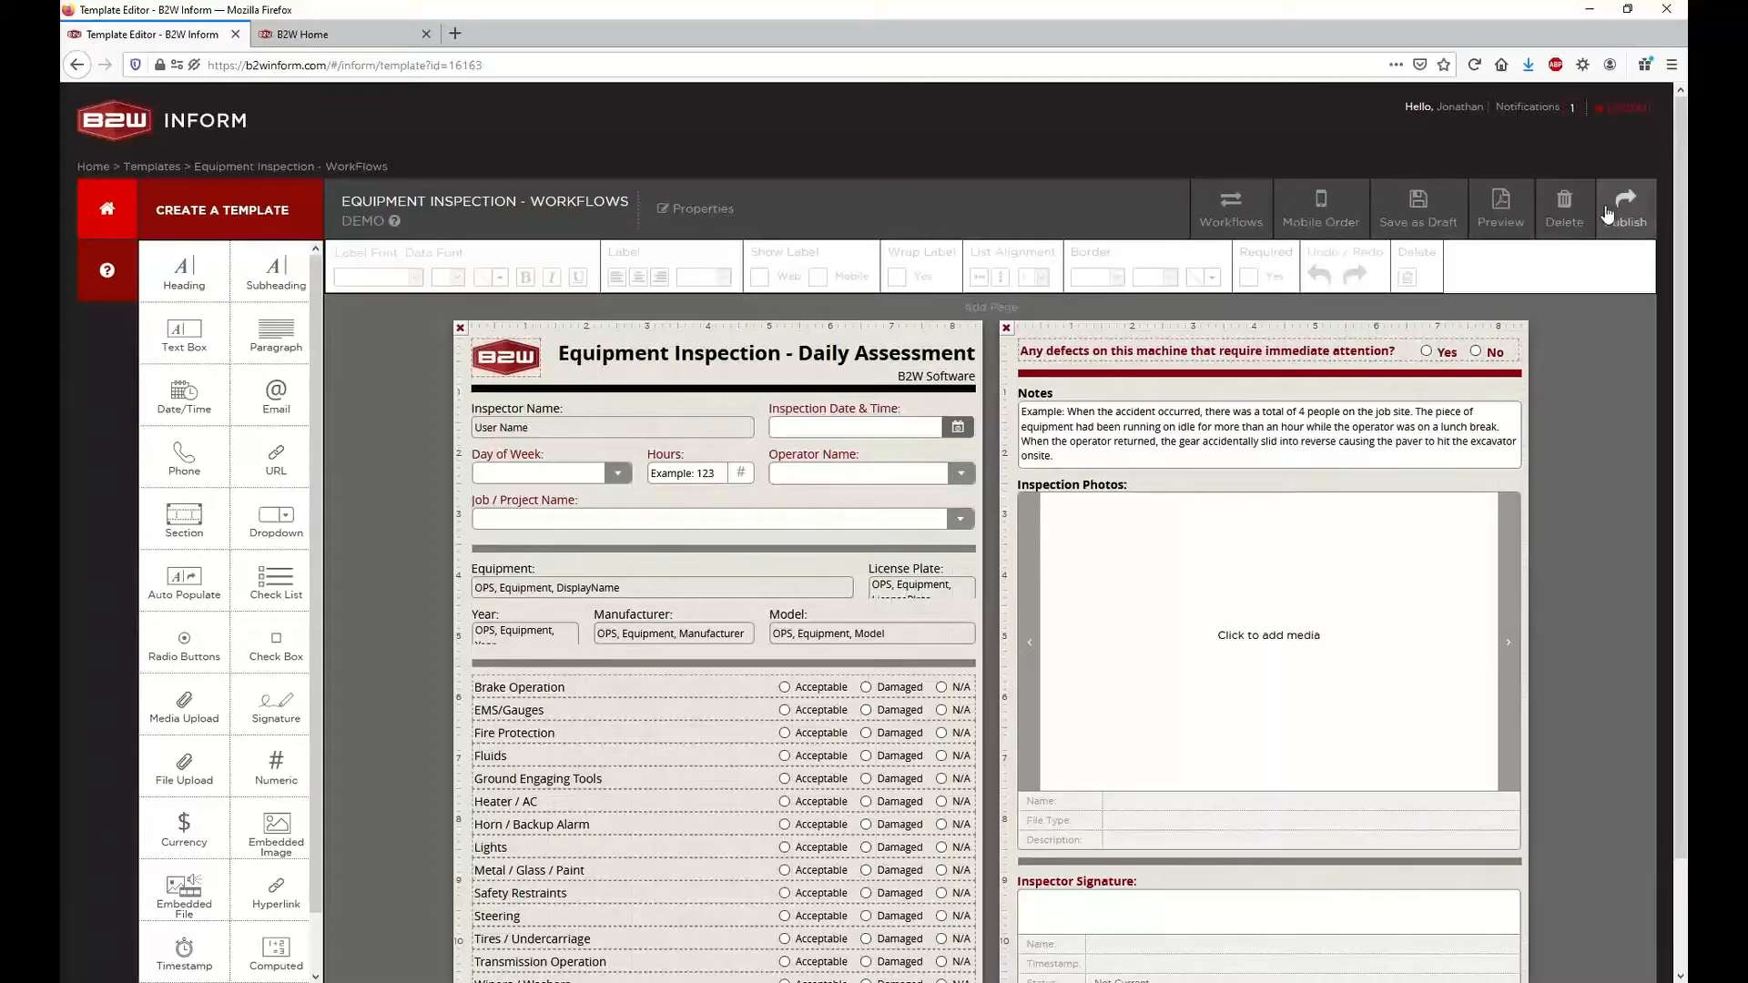
Review the general information, configuration and conditions of the B2W Maintain Repair Requests workflow, and close it without saving
{"action": "left_click", "coordinate": [1232, 209]}
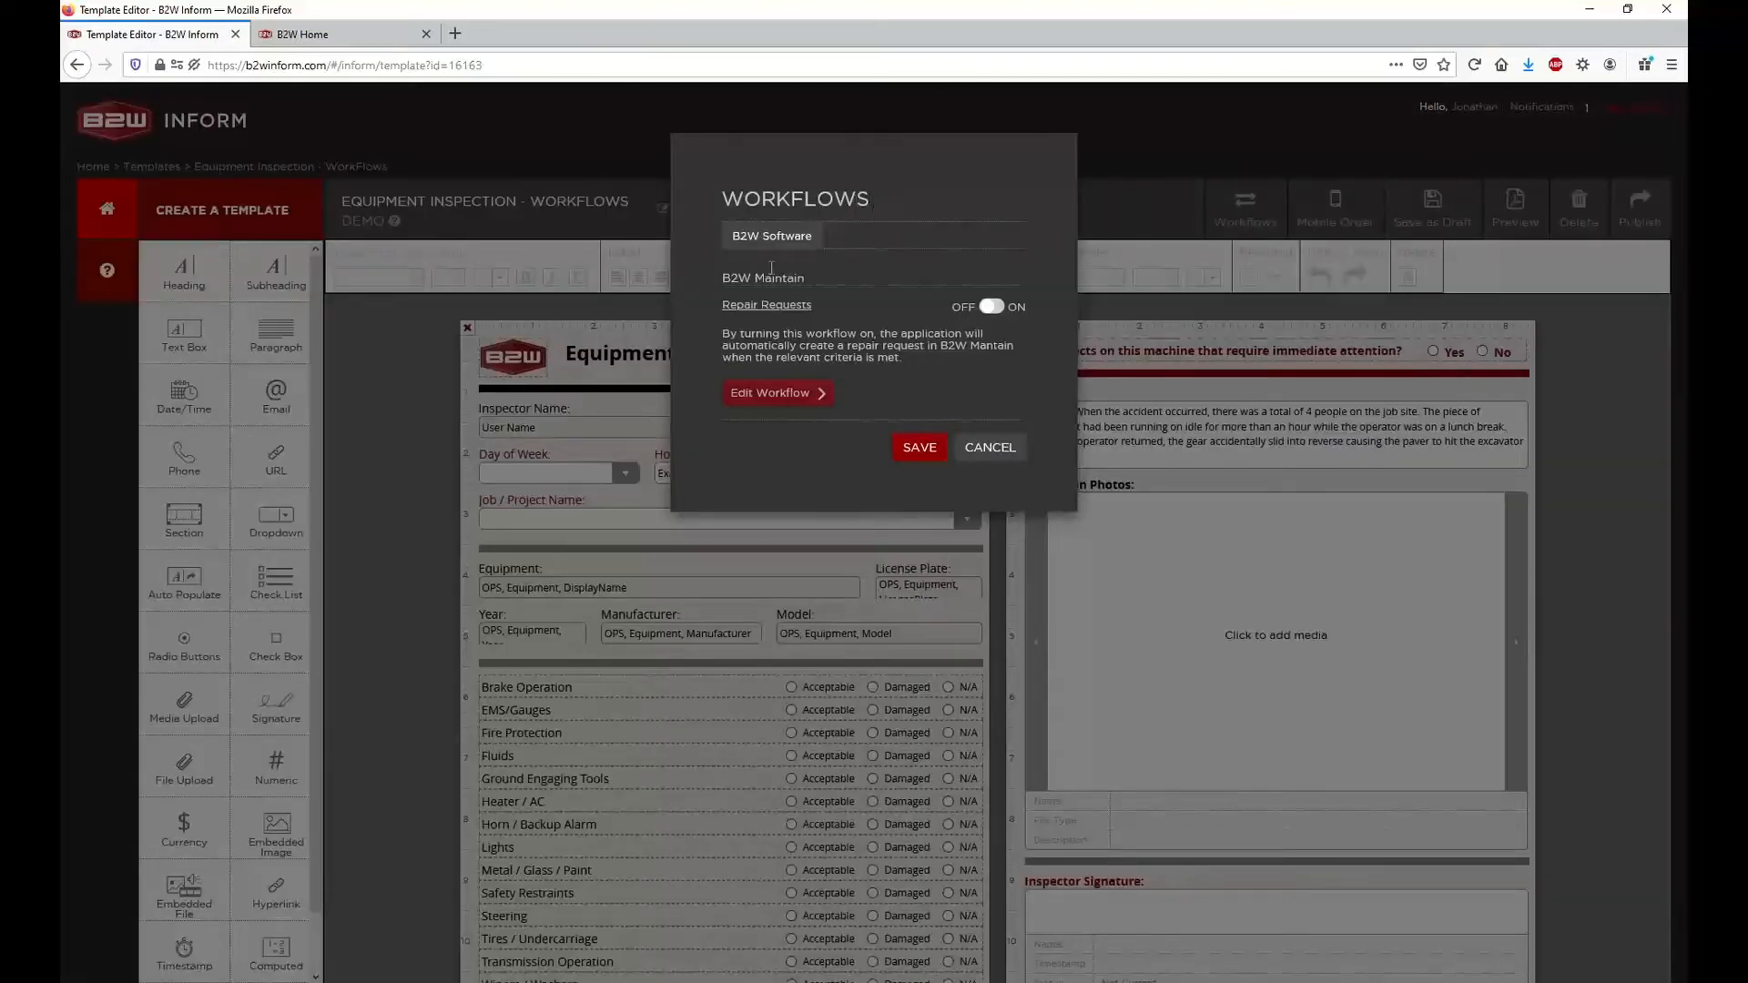
{"action": "left_click", "coordinate": [993, 314]}
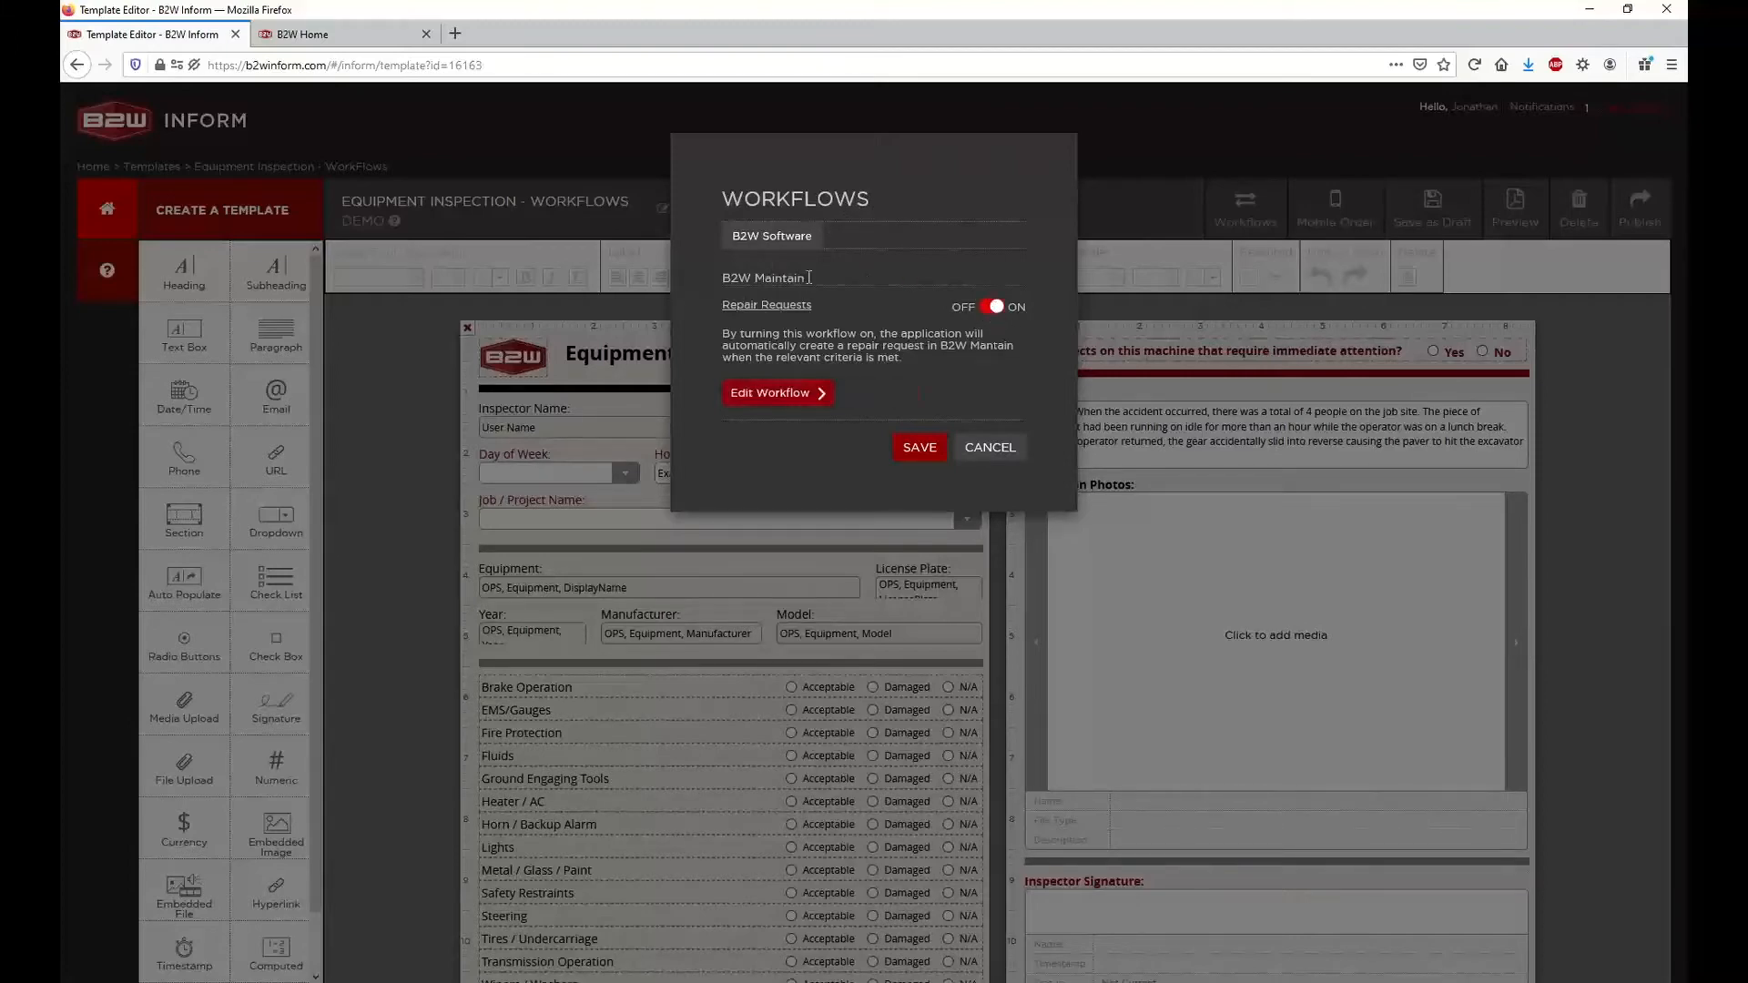
{"action": "left_click", "coordinate": [758, 400]}
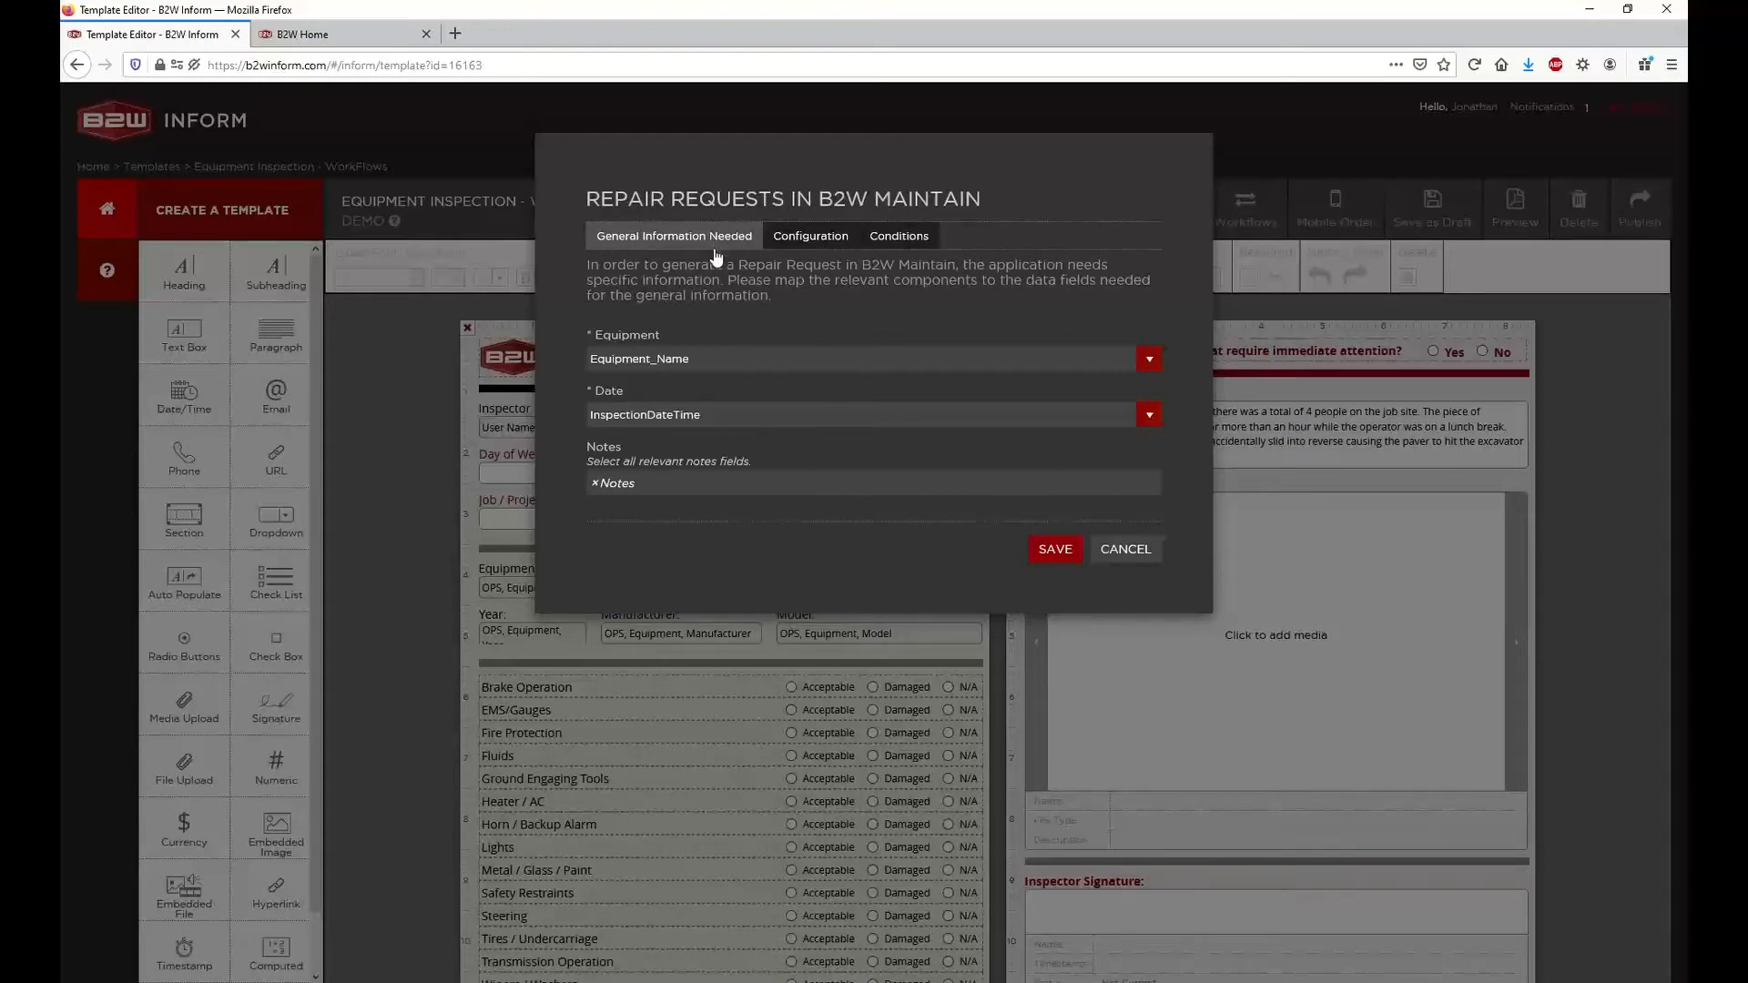
{"action": "left_click", "coordinate": [799, 242]}
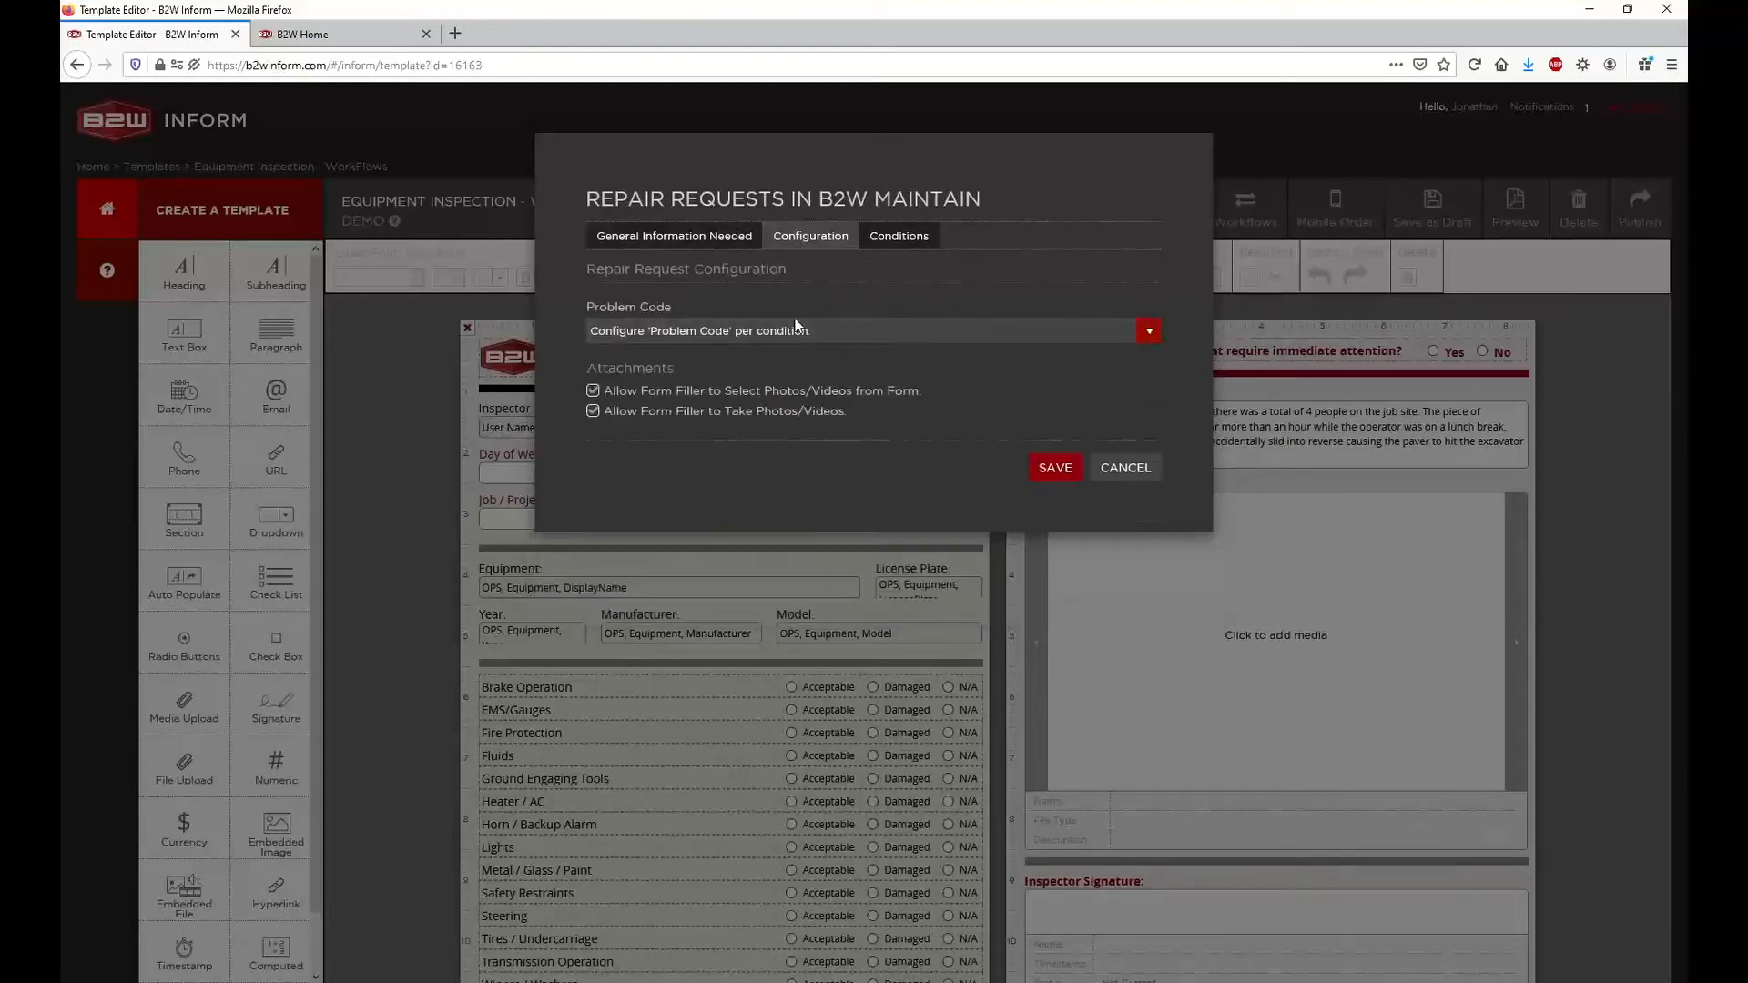
{"action": "left_click", "coordinate": [906, 235]}
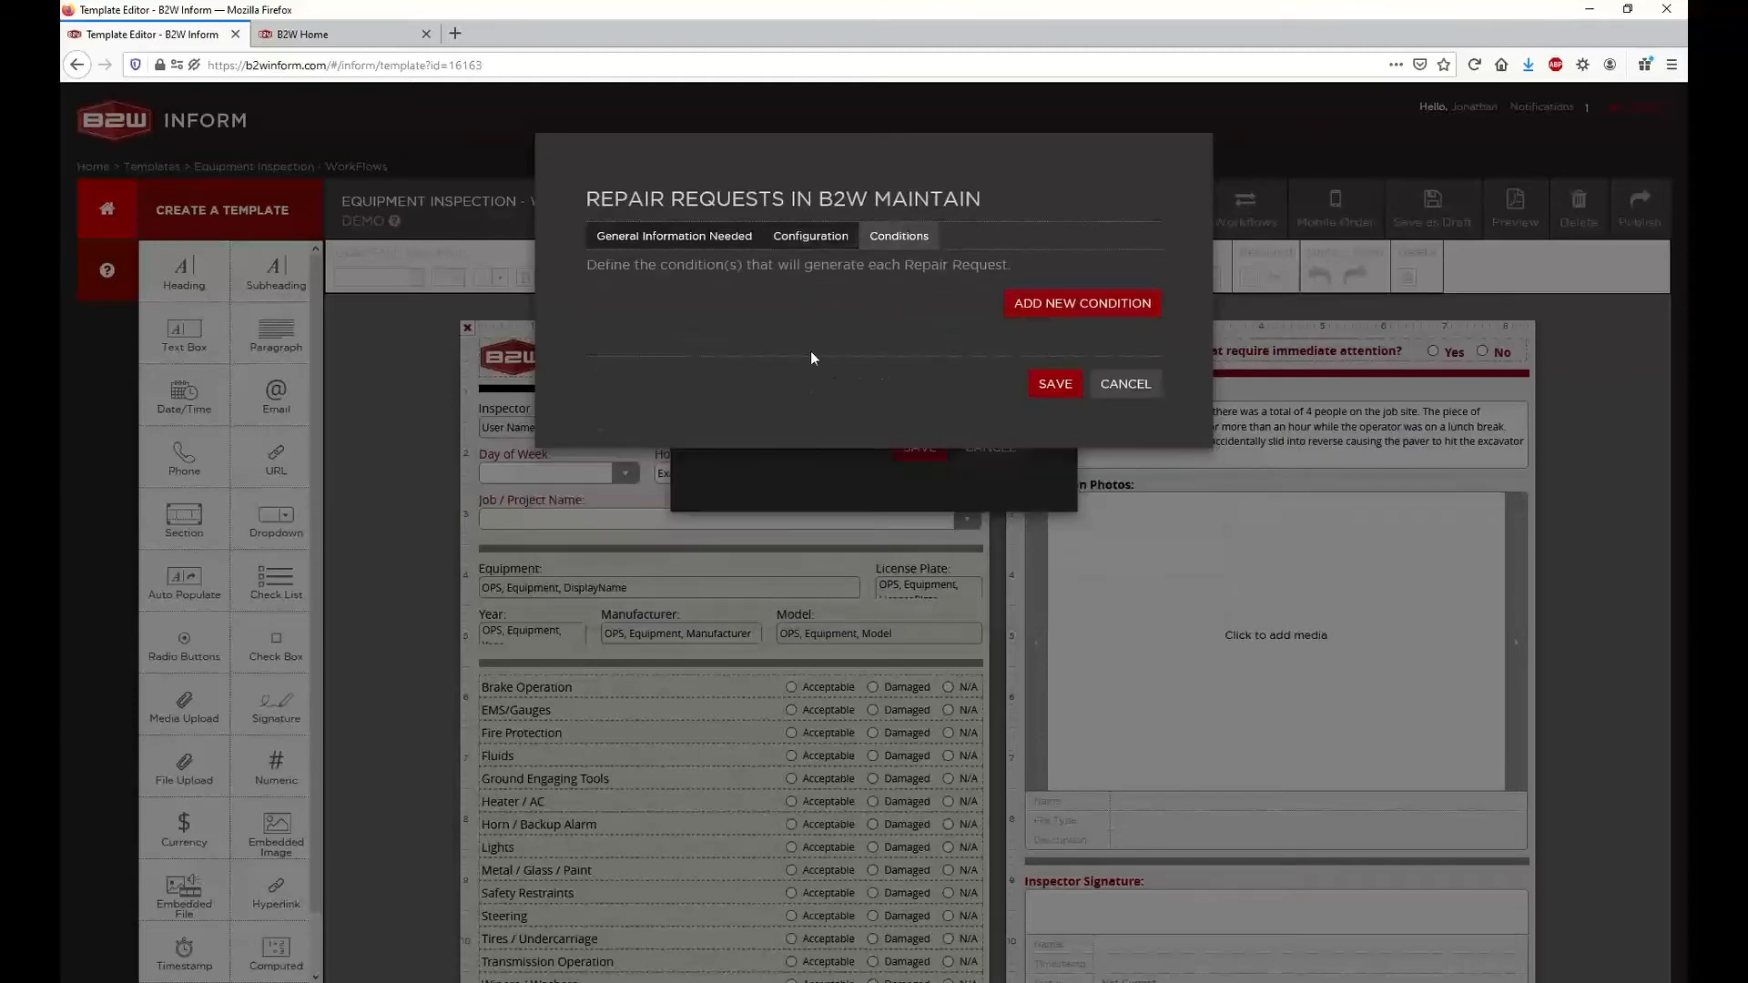
{"action": "left_click", "coordinate": [707, 246]}
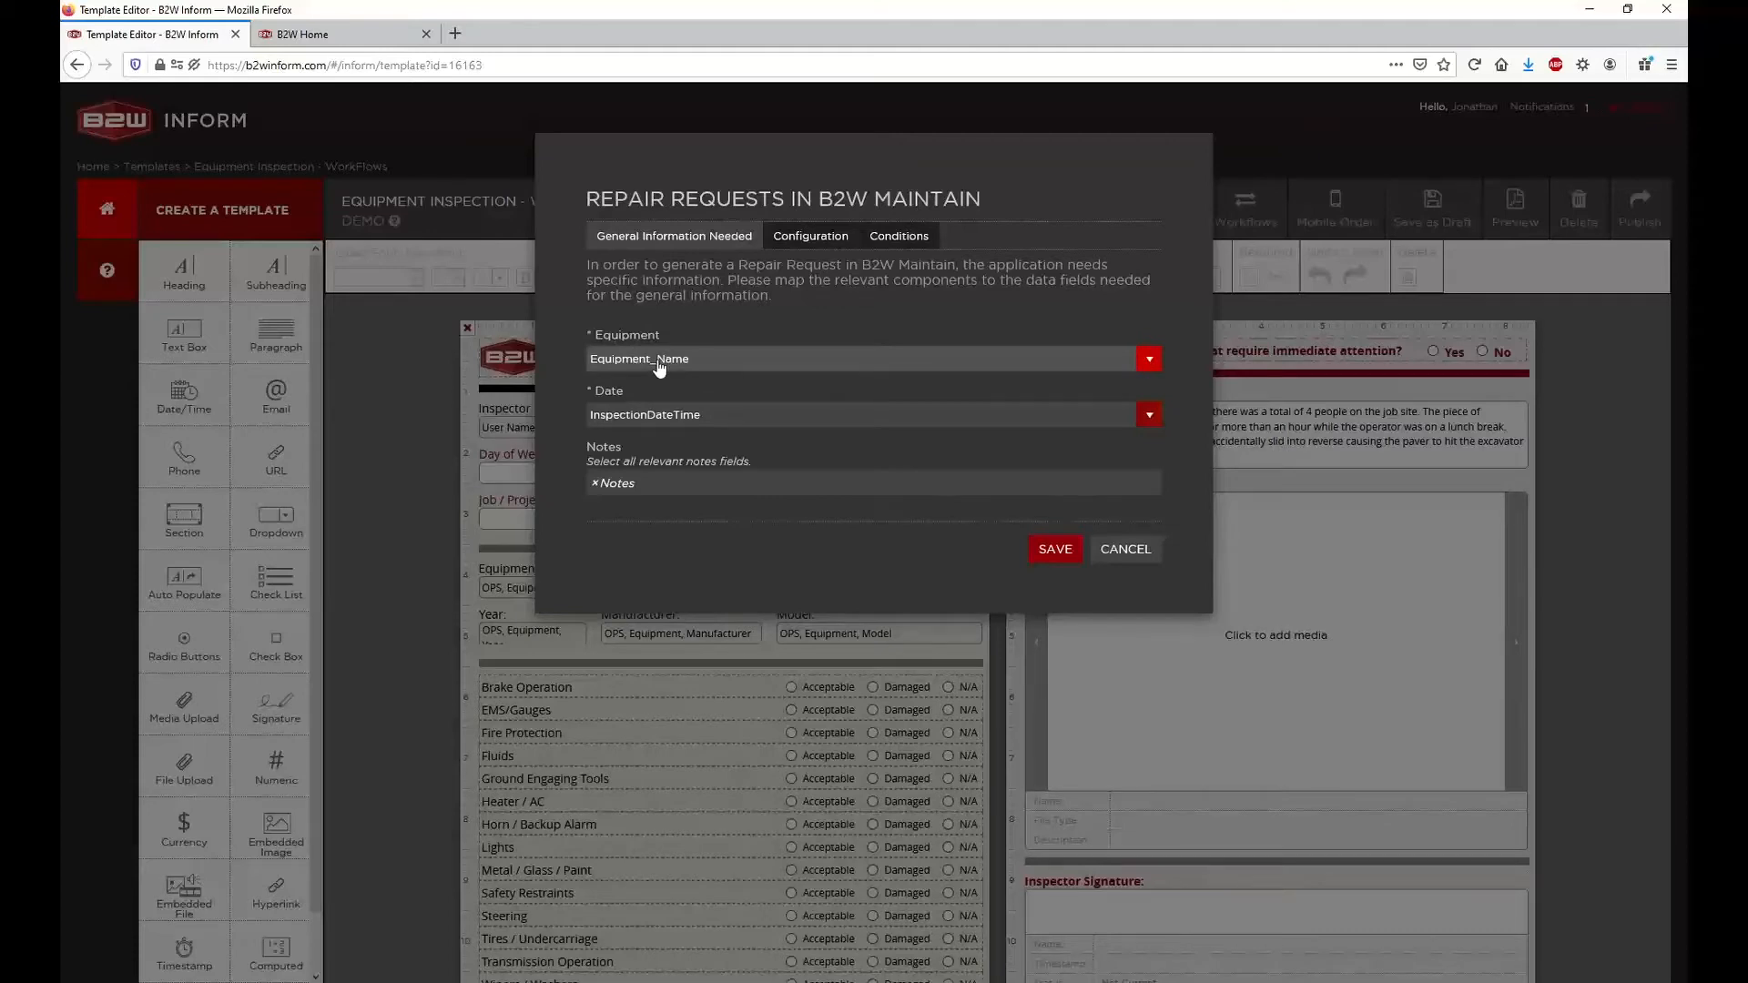
{"action": "left_click", "coordinate": [1120, 554]}
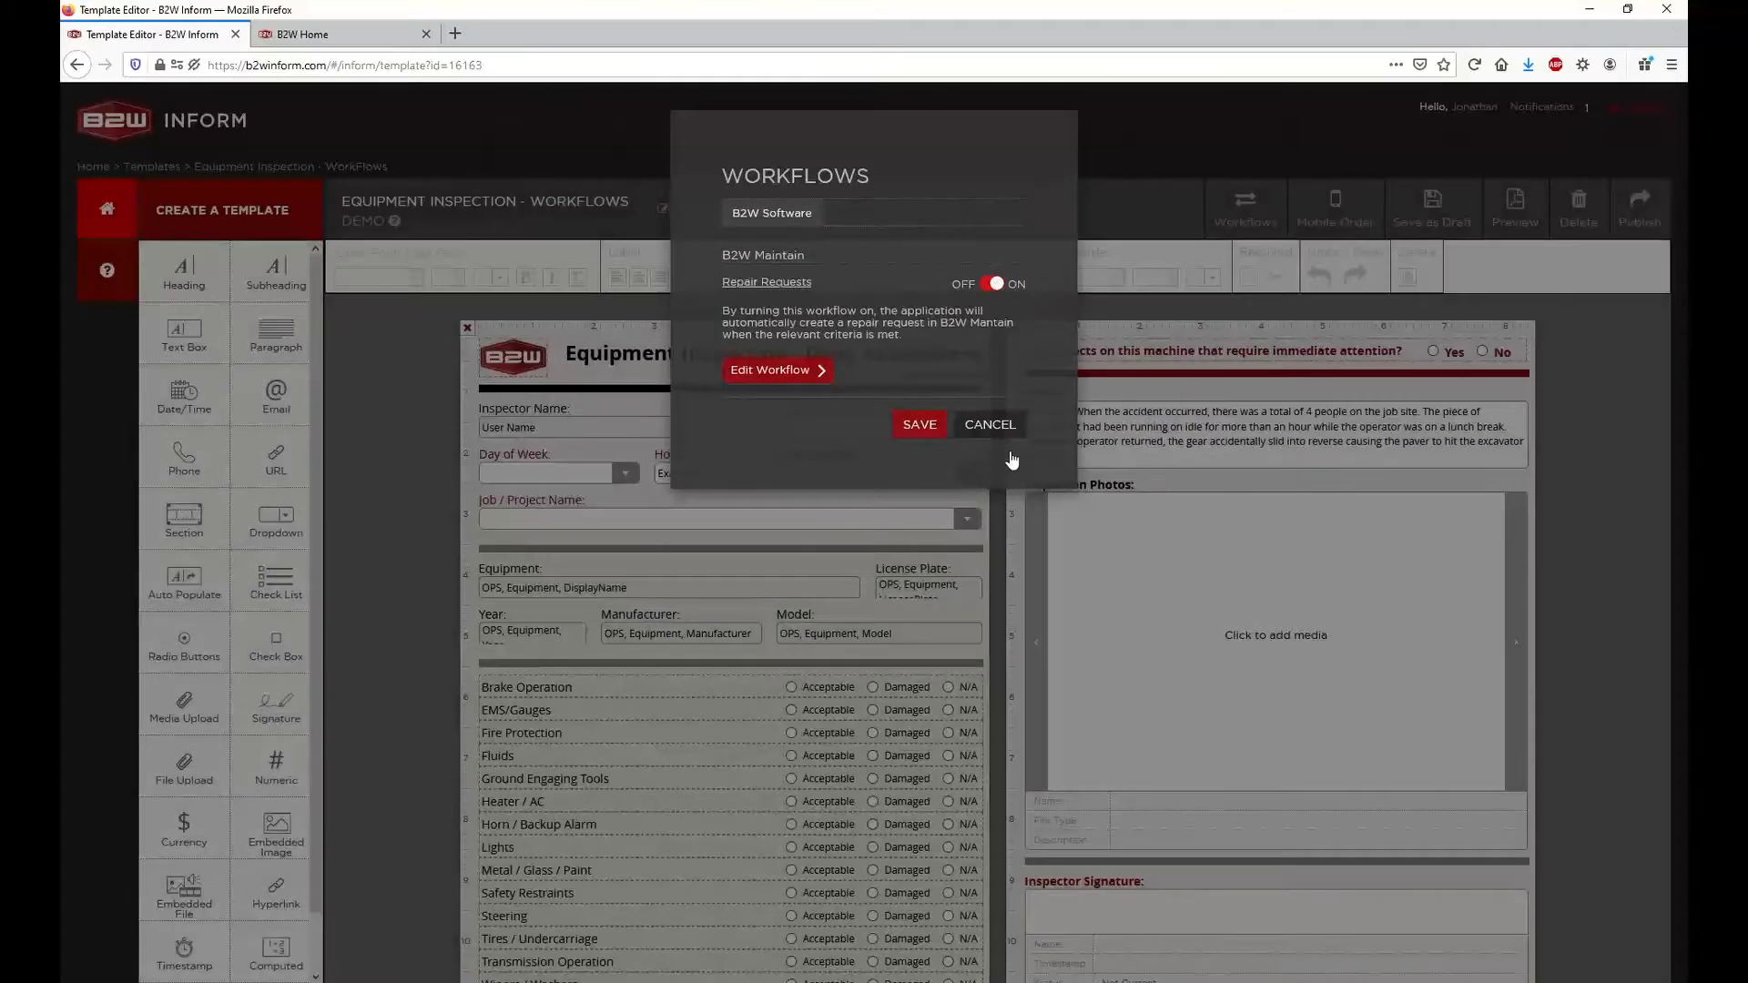
{"action": "left_click", "coordinate": [993, 427]}
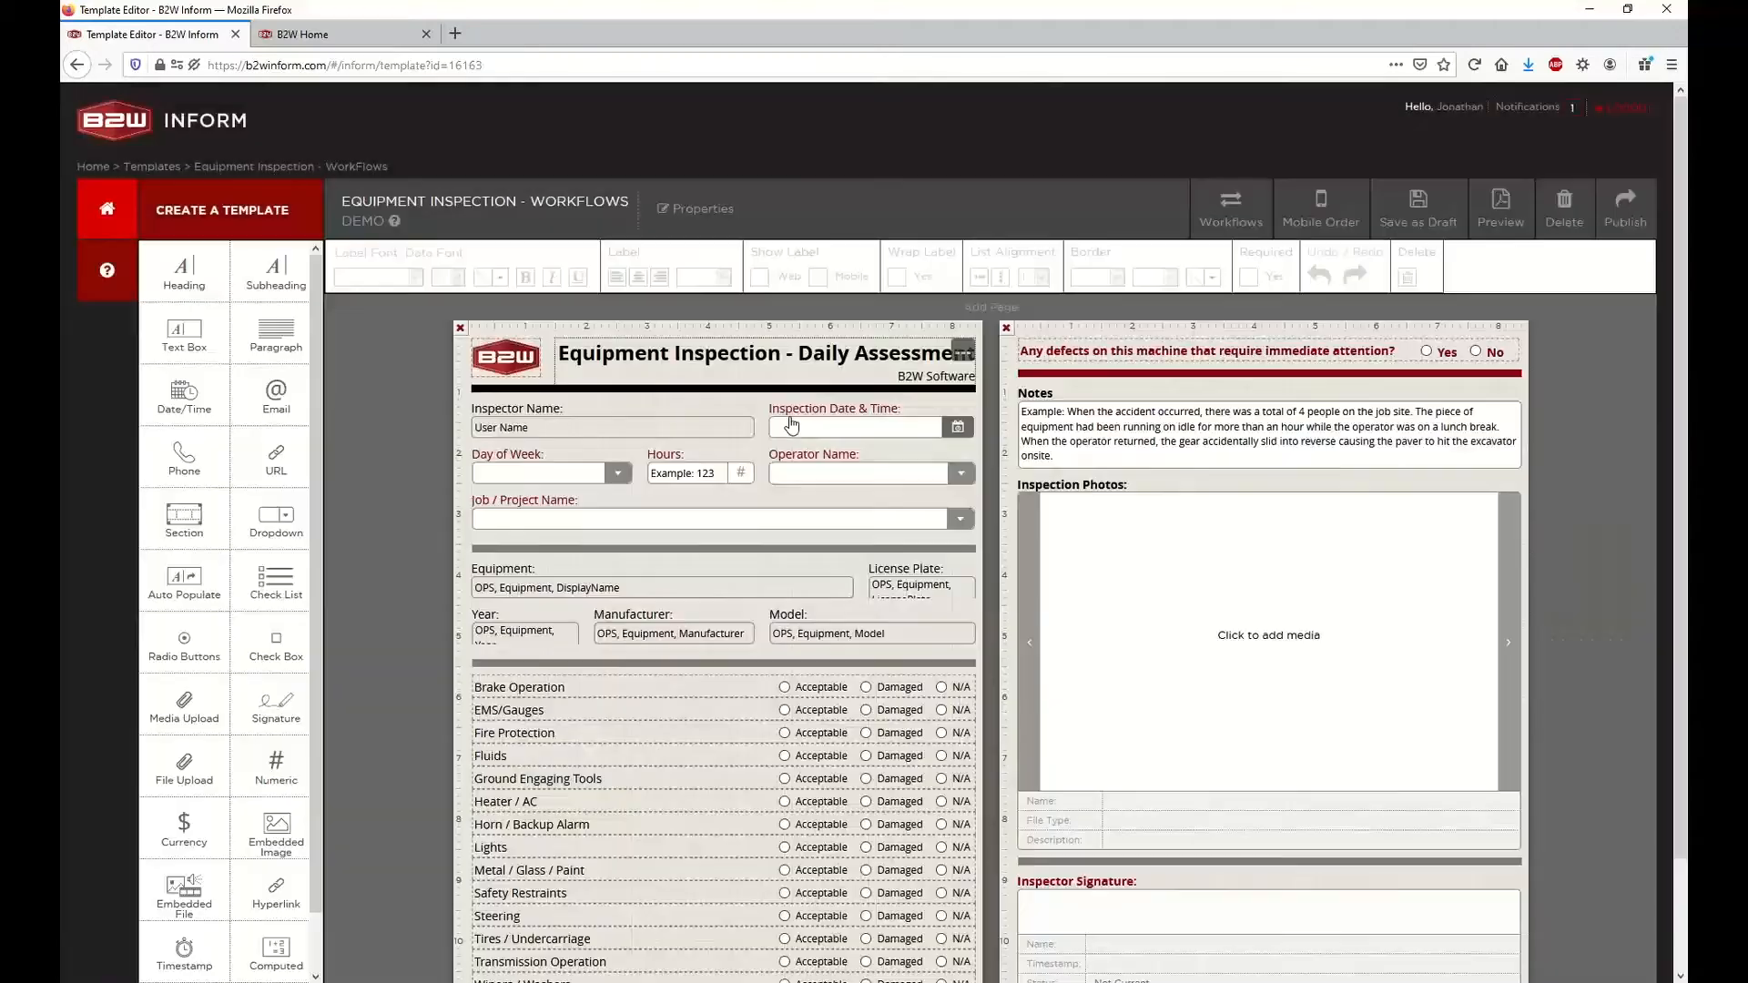
Make the Inspection Date & Time field on the inspection form required
{"action": "left_click", "coordinate": [851, 425]}
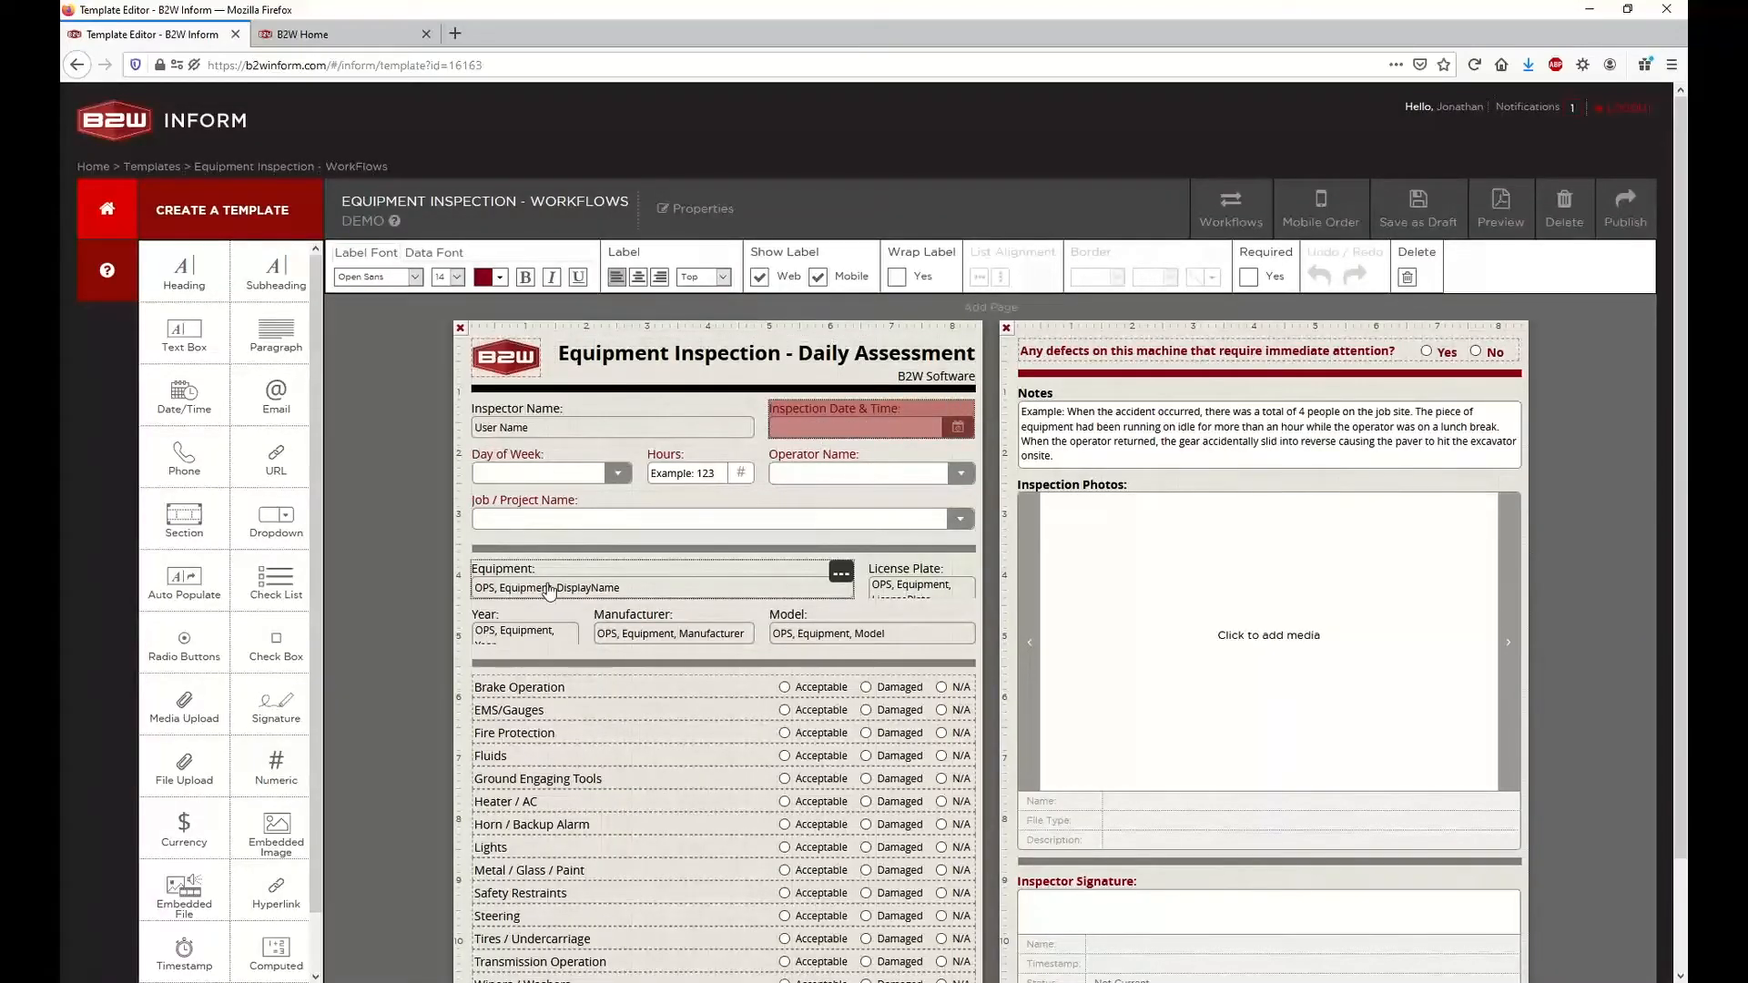
{"action": "left_click", "coordinate": [702, 589]}
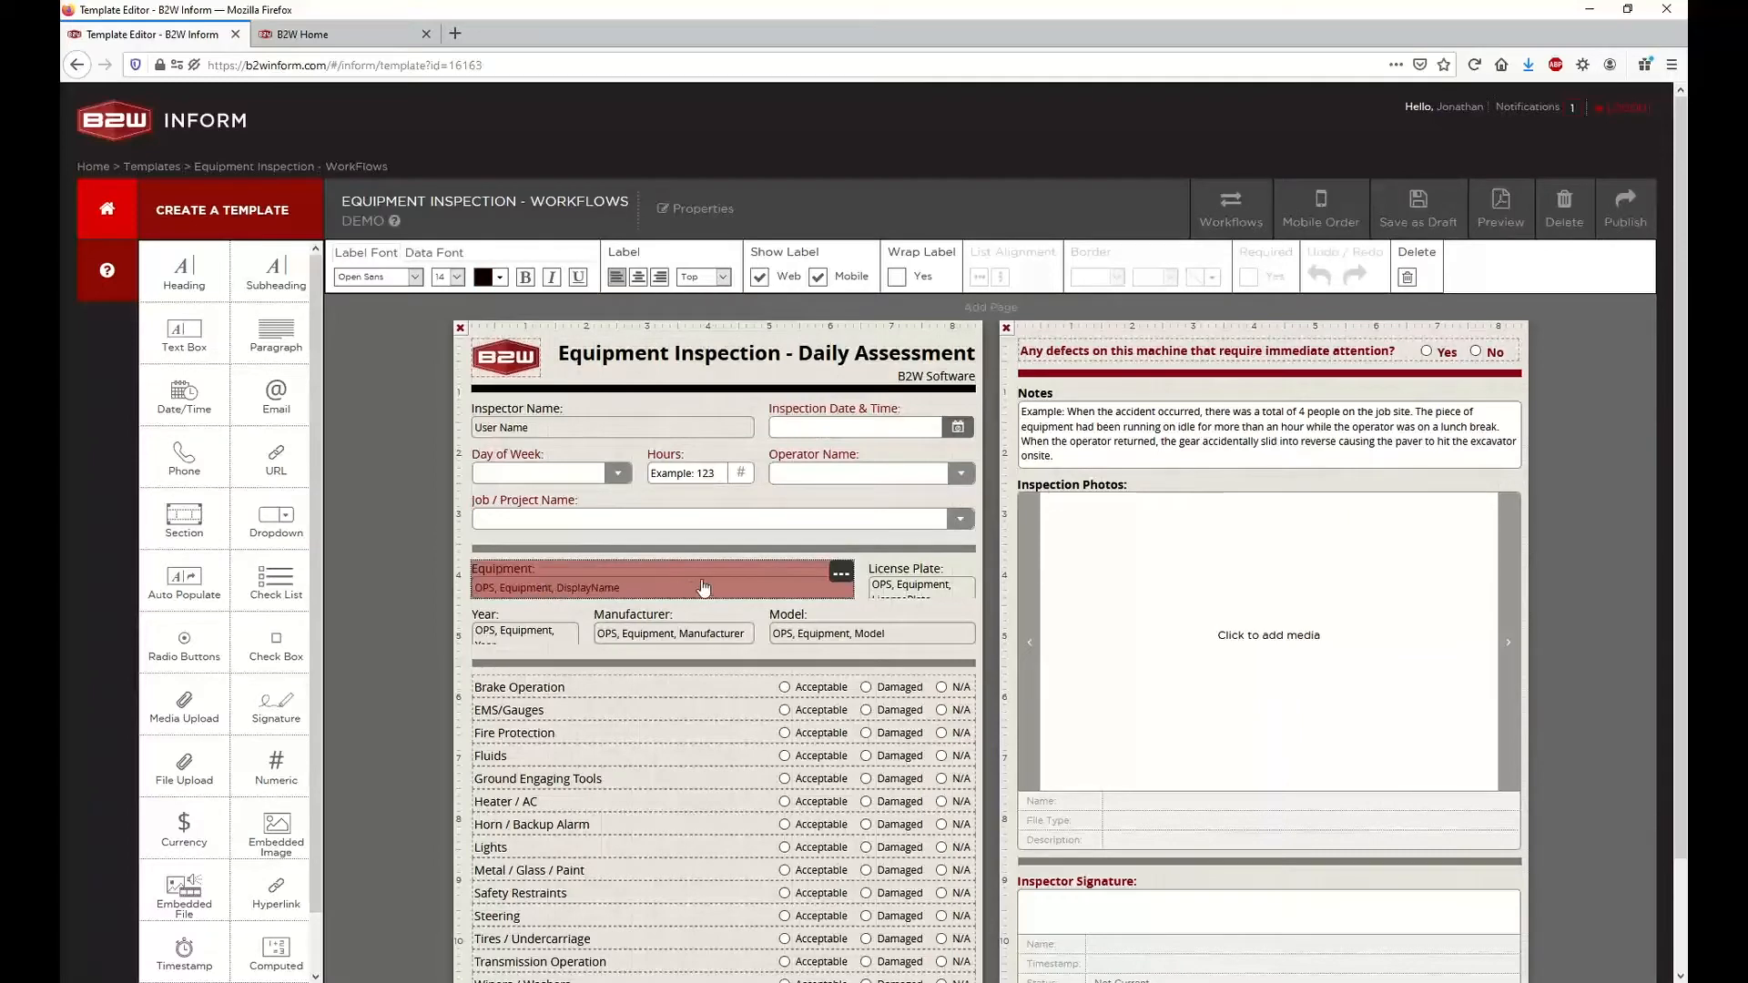
{"action": "left_click", "coordinate": [865, 414]}
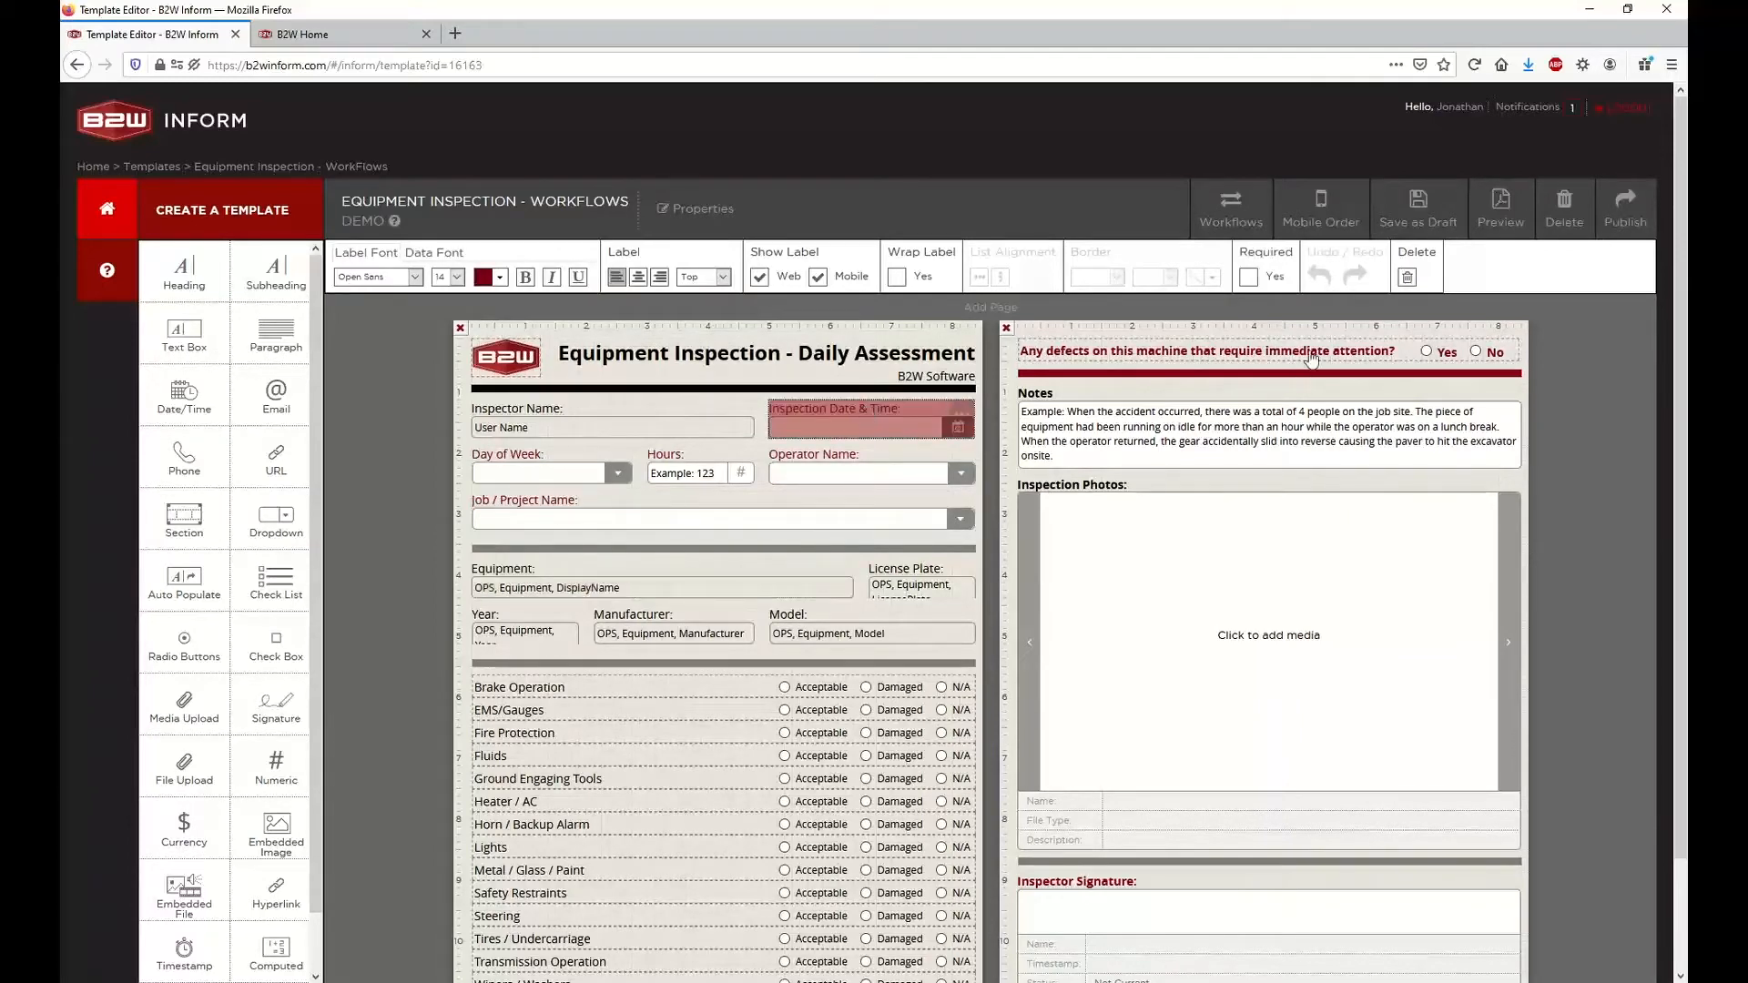
{"action": "left_click", "coordinate": [1254, 285]}
Inspect the Equipment and Job / Project Name fields and the template's properties without changing them
{"action": "left_click", "coordinate": [662, 579]}
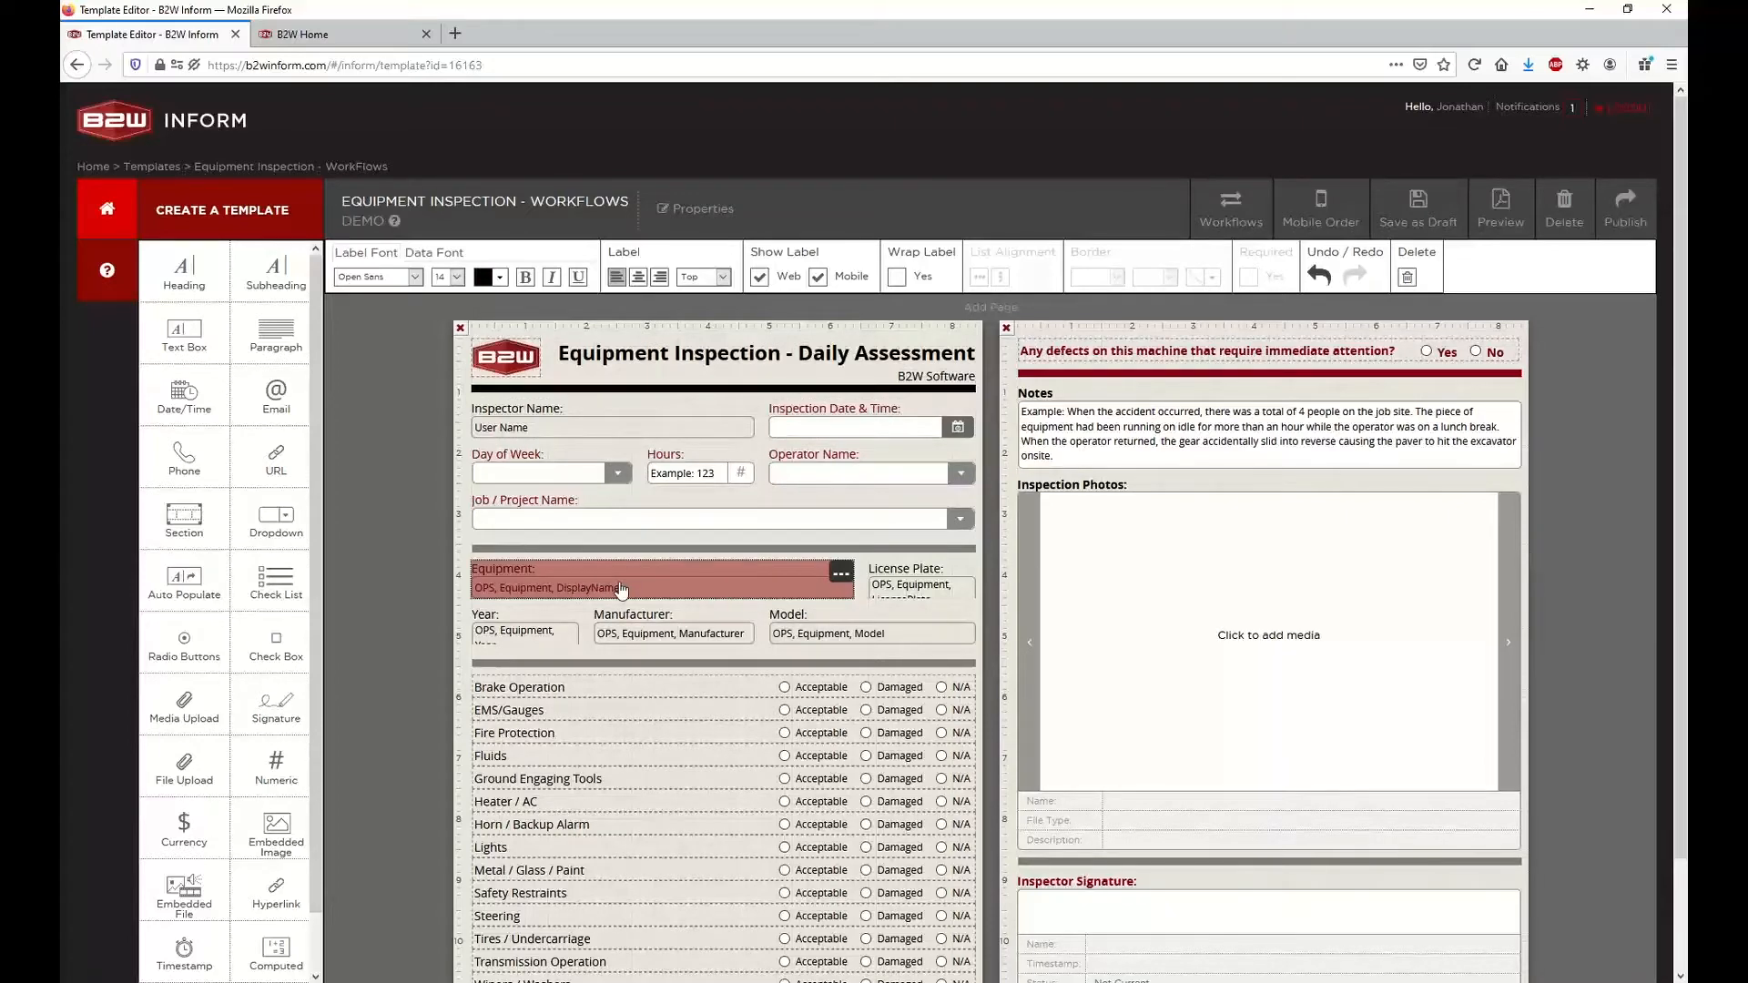
{"action": "left_click", "coordinate": [568, 518]}
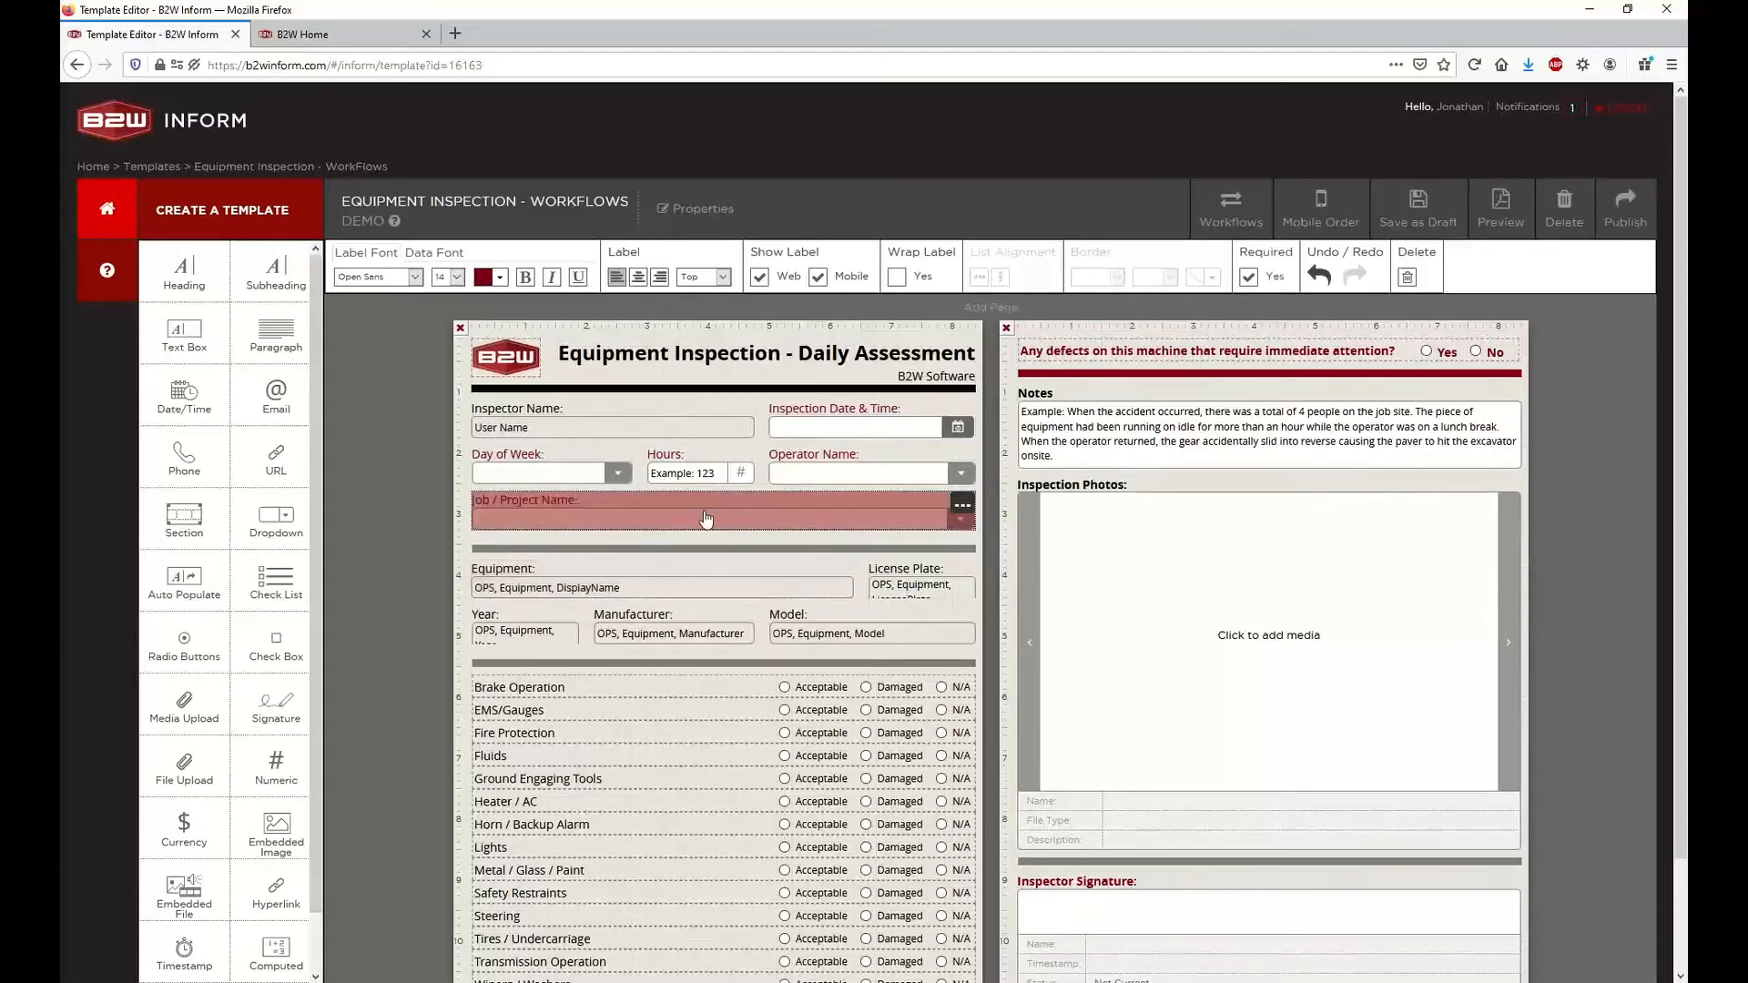
{"action": "left_click", "coordinate": [568, 576]}
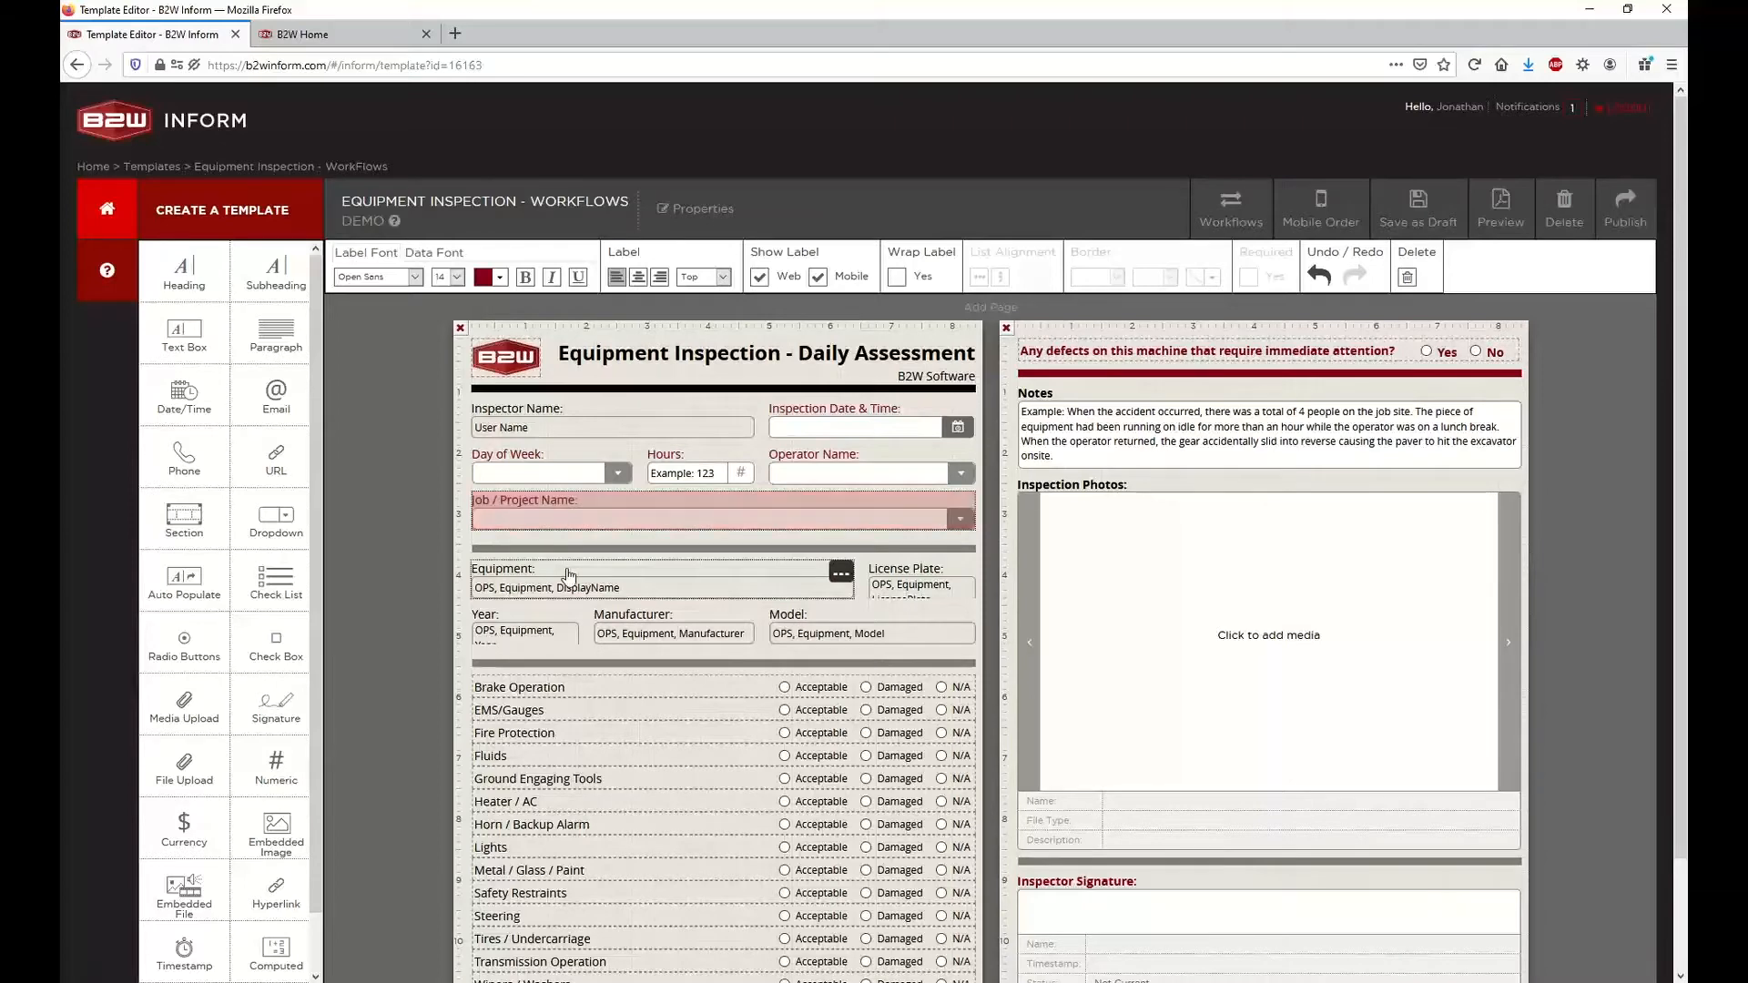
{"action": "left_click", "coordinate": [681, 211]}
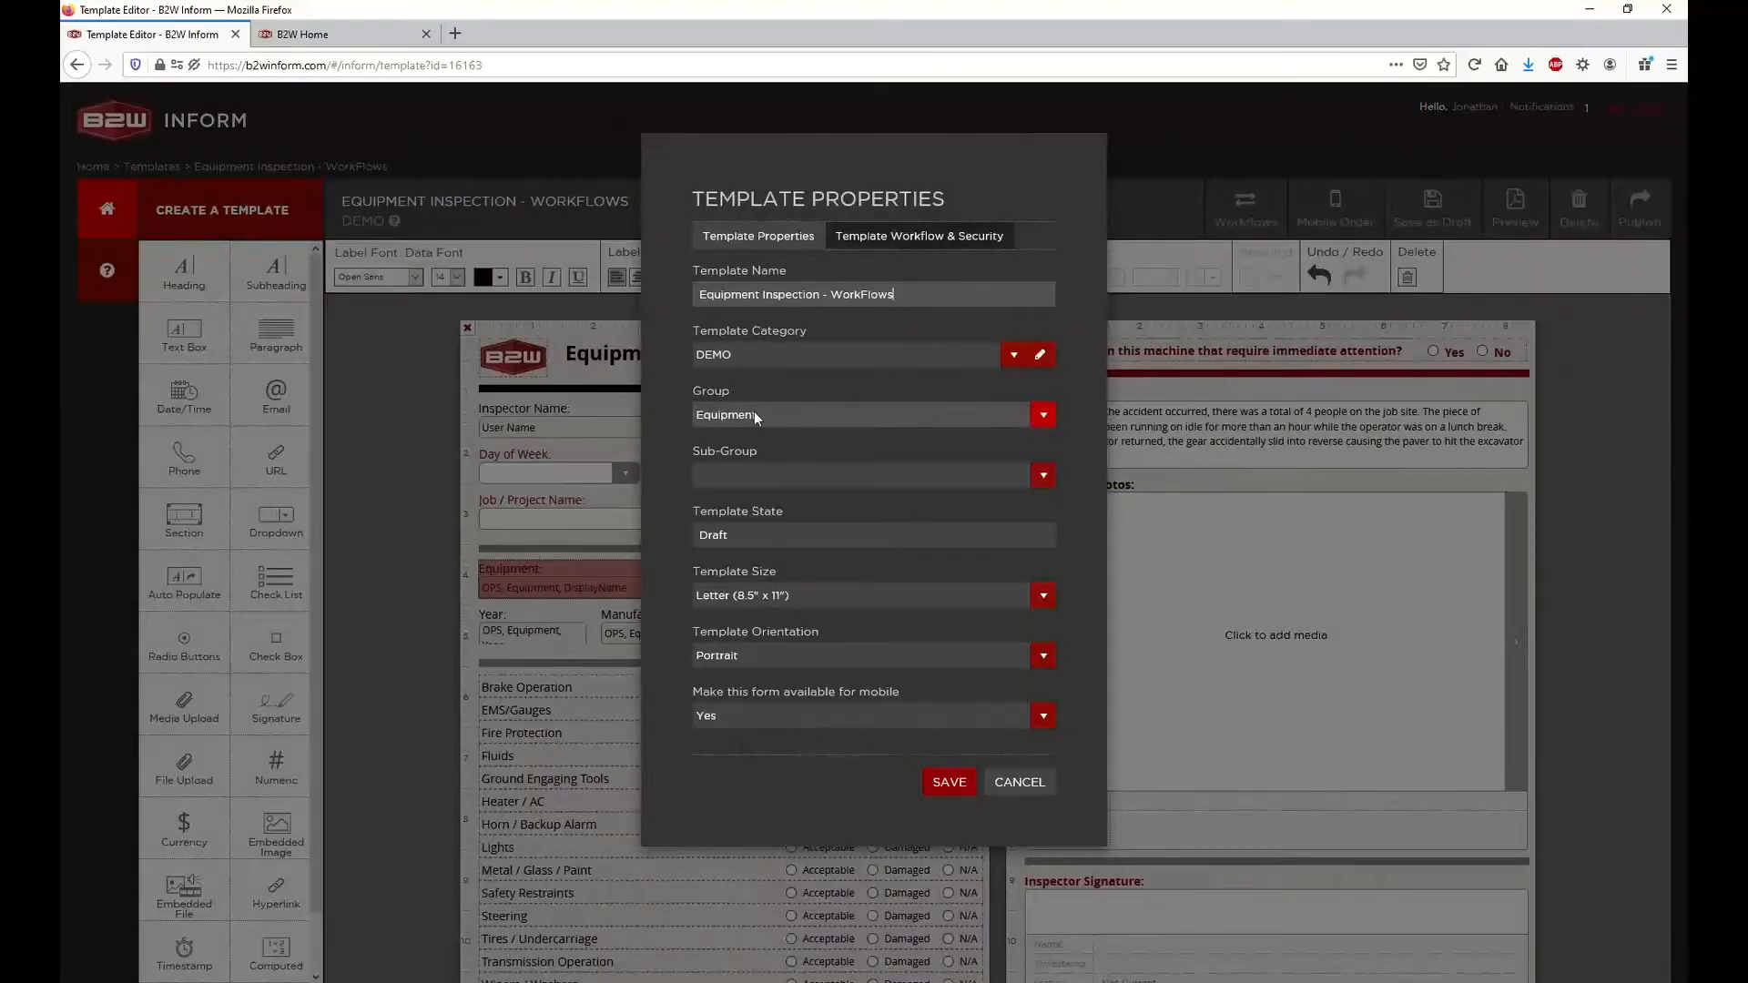
{"action": "left_click", "coordinate": [1009, 787]}
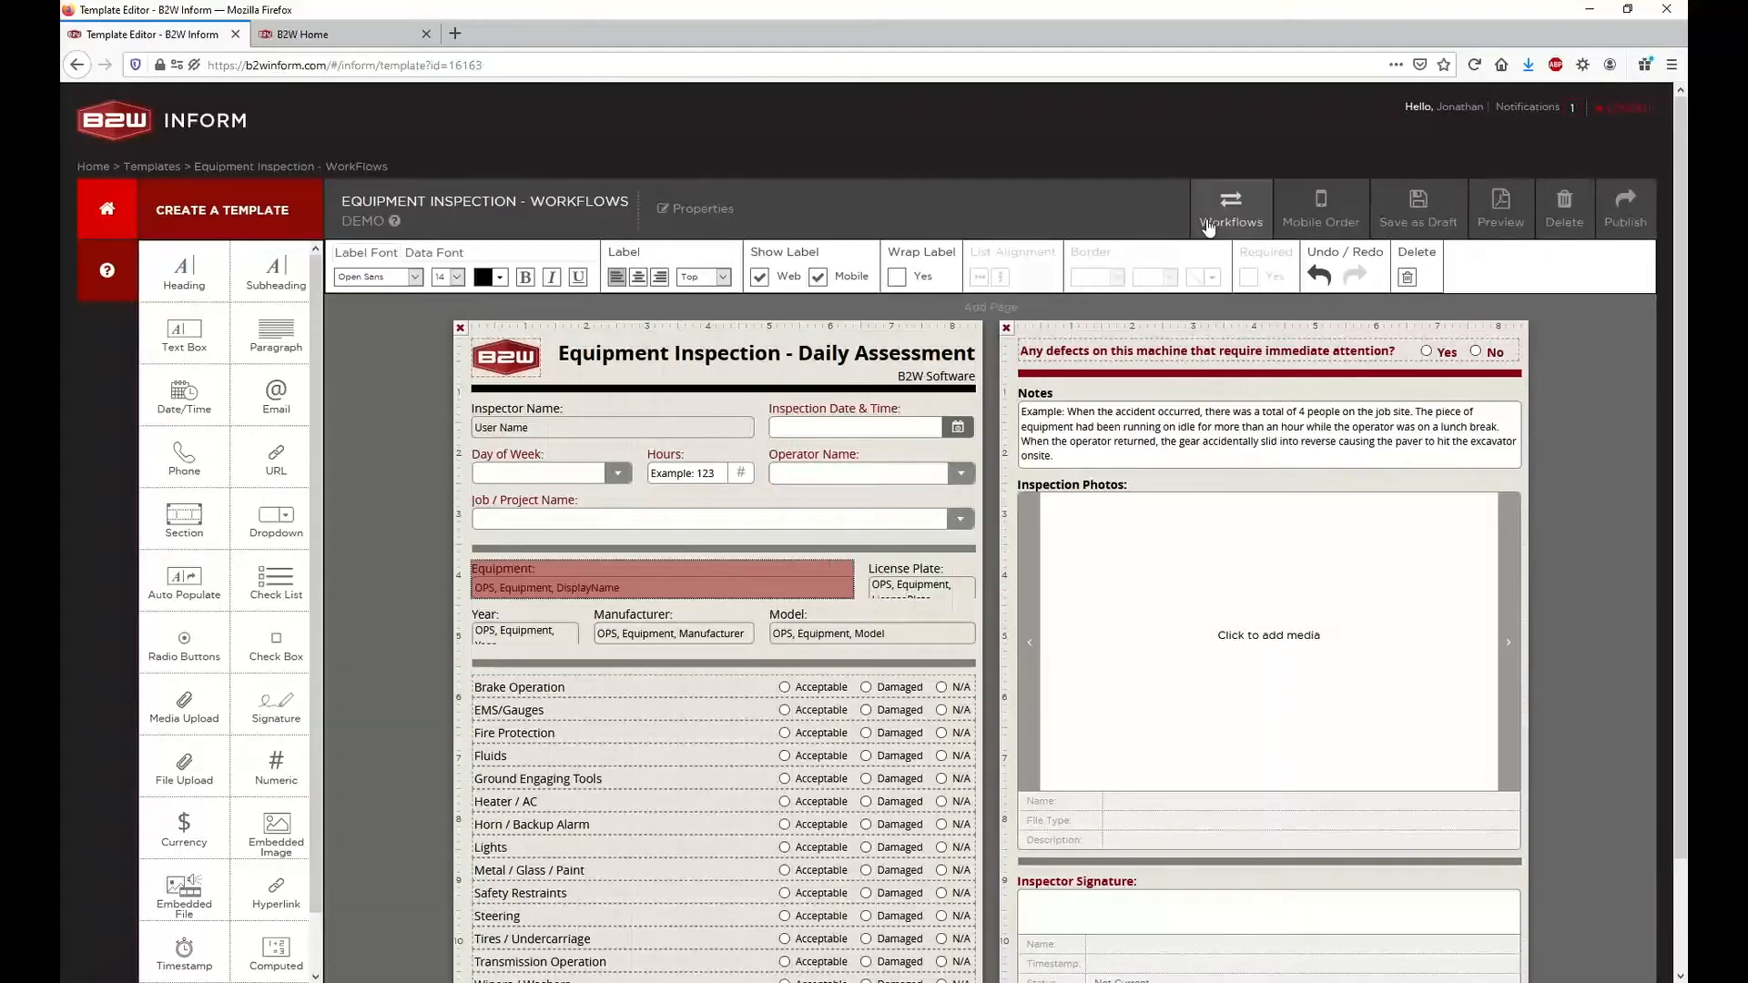
Turn on the B2W Maintain Repair Requests workflow and map its equipment to Equipment_Name and its date to InspectionDateTime
{"action": "left_click", "coordinate": [1205, 219]}
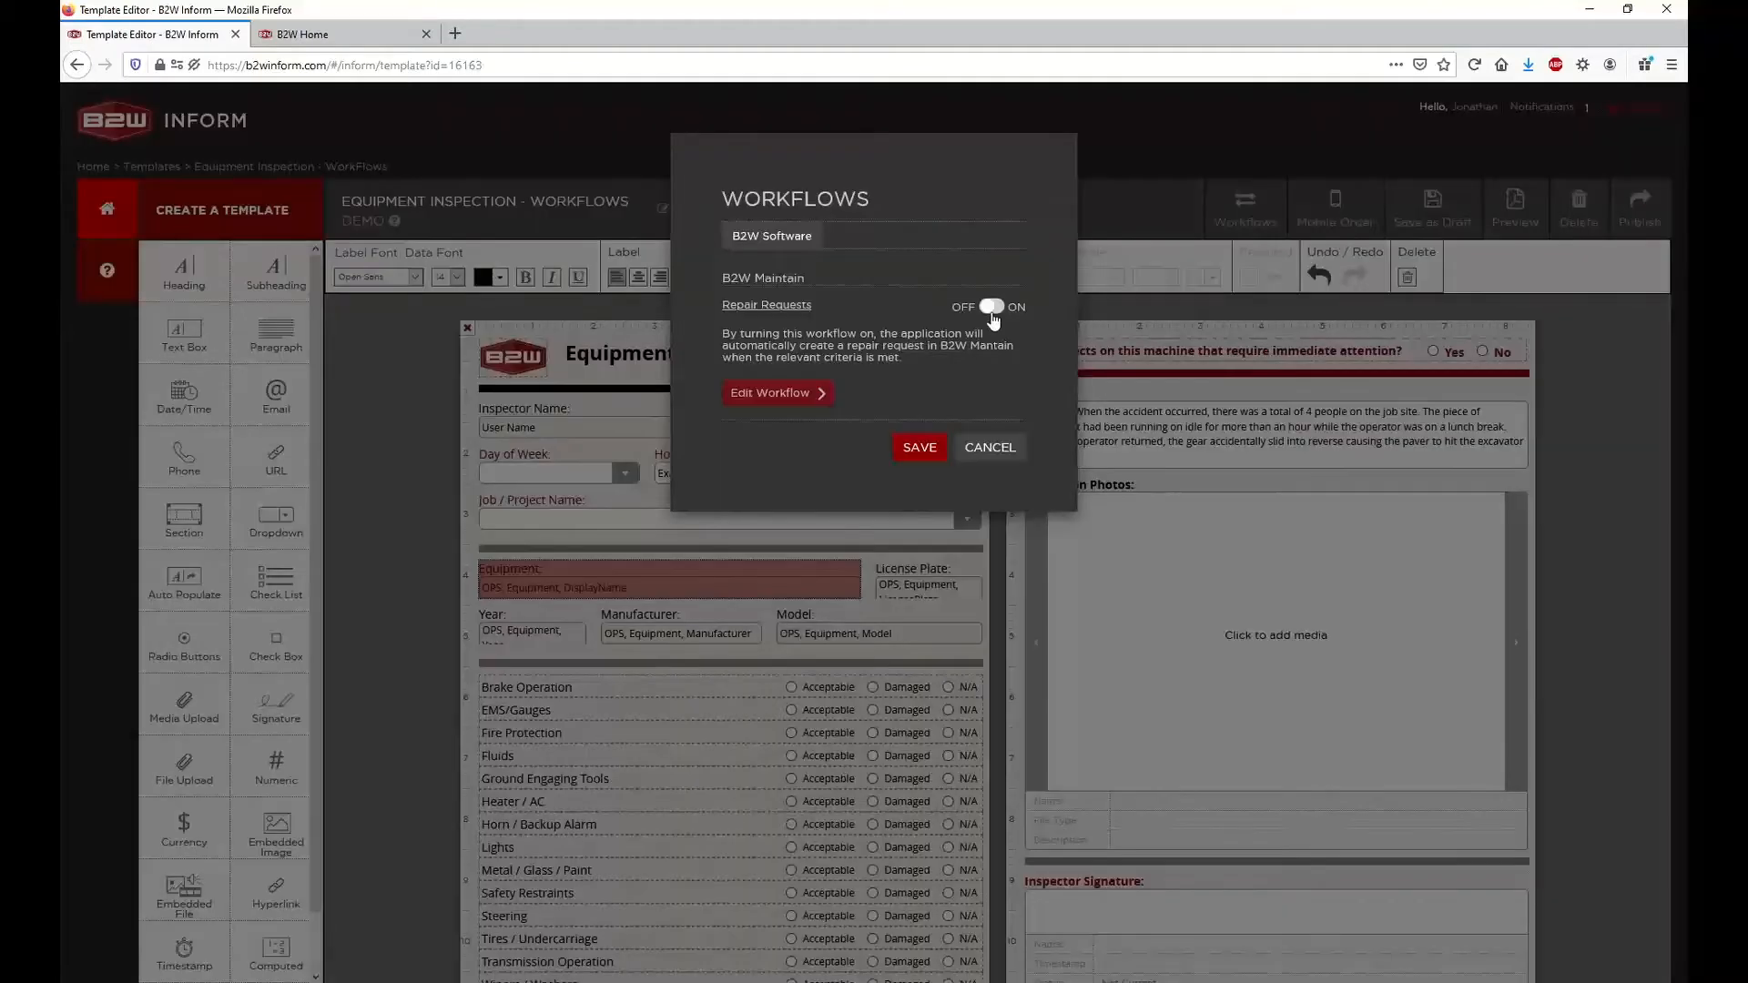
{"action": "left_click", "coordinate": [992, 309]}
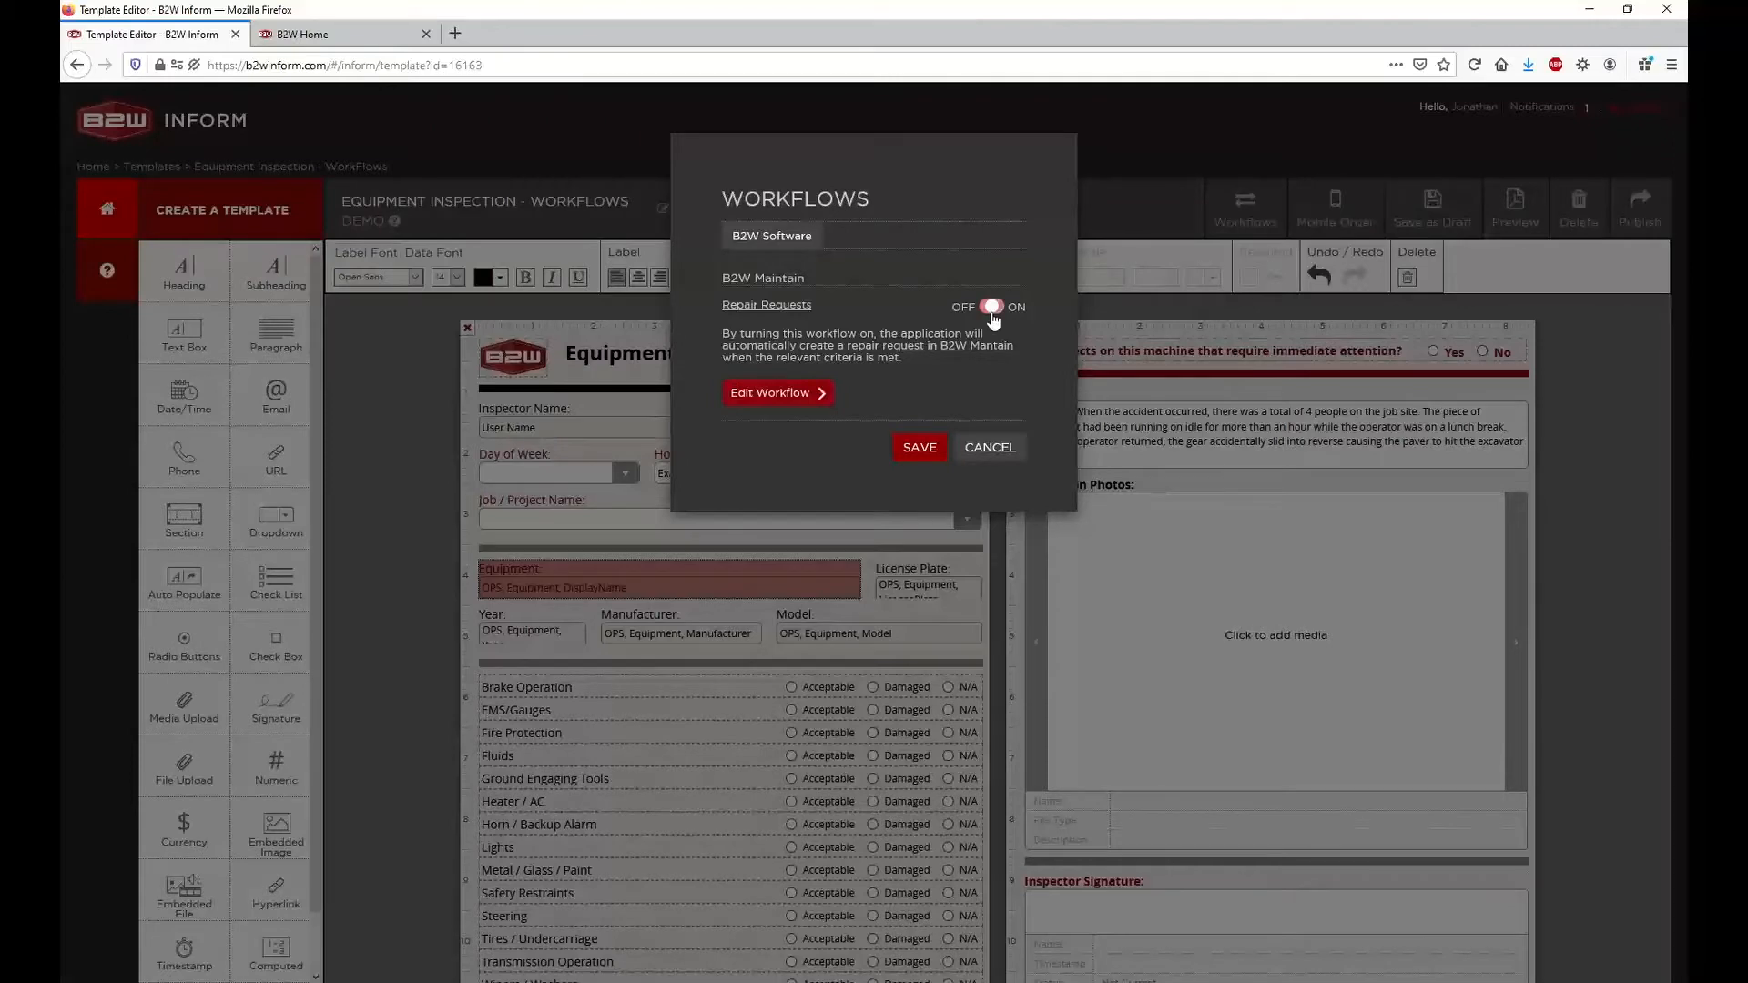
{"action": "left_click", "coordinate": [769, 393]}
{"action": "left_click", "coordinate": [1148, 358]}
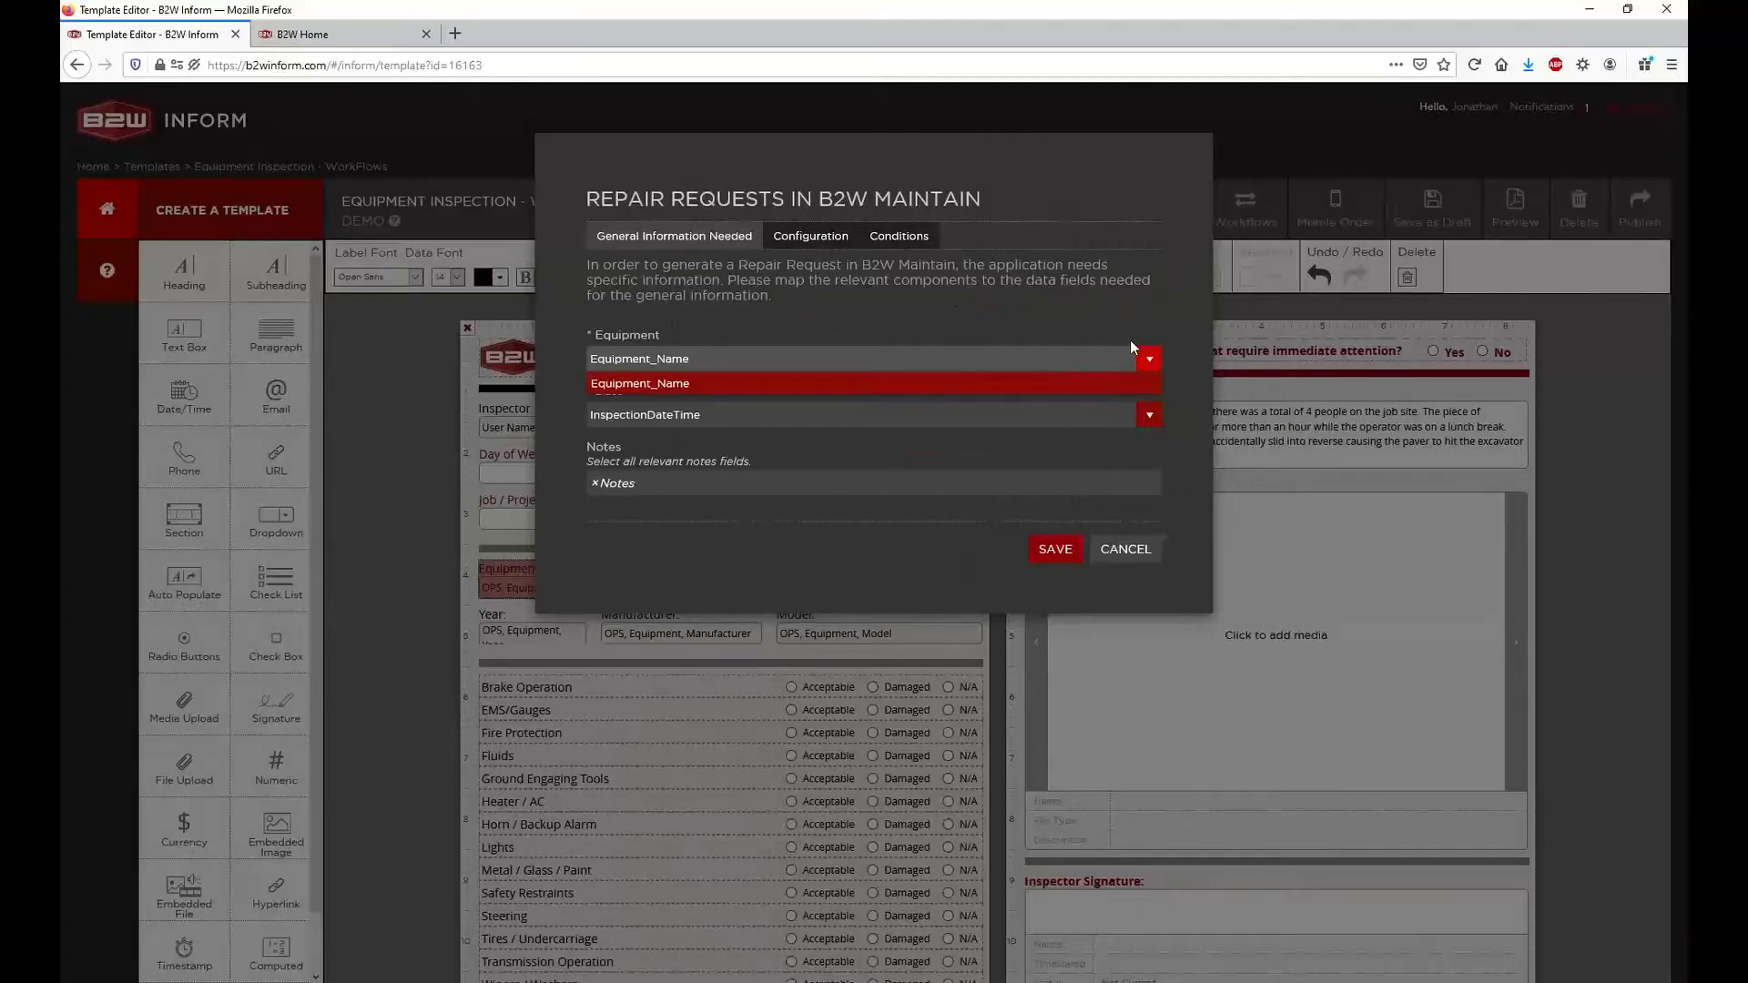
{"action": "left_click", "coordinate": [995, 383]}
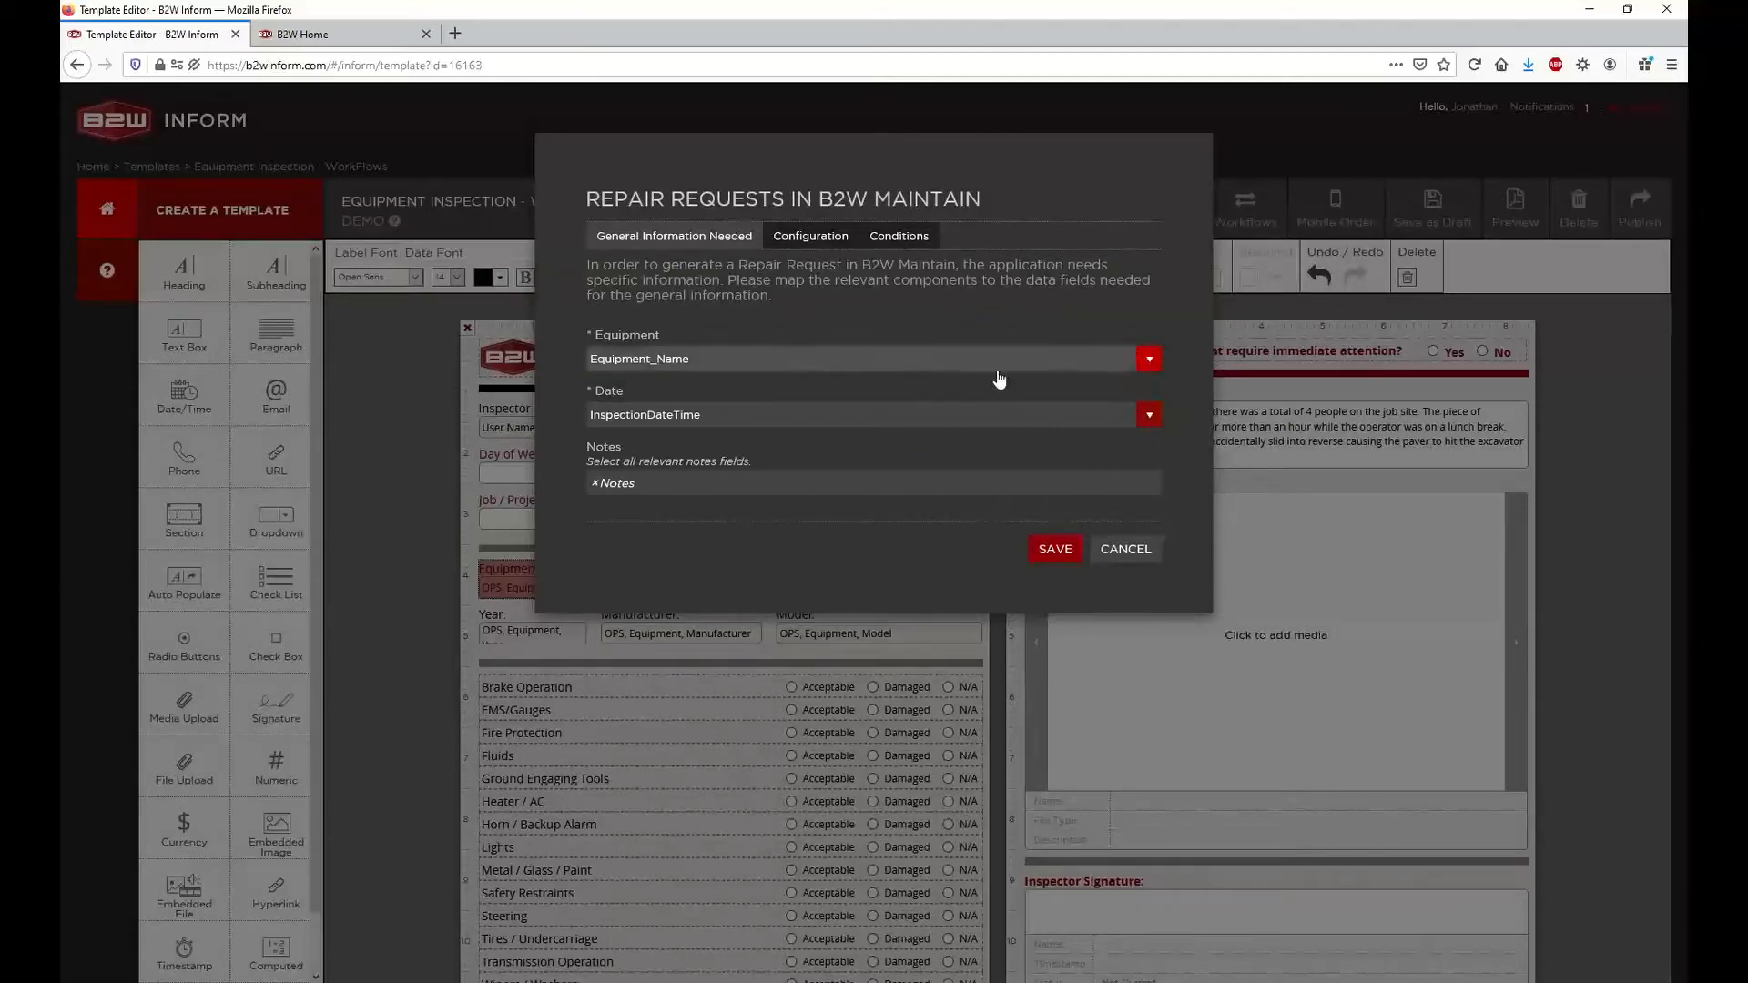
{"action": "left_click", "coordinate": [1054, 408]}
{"action": "left_click", "coordinate": [1047, 398]}
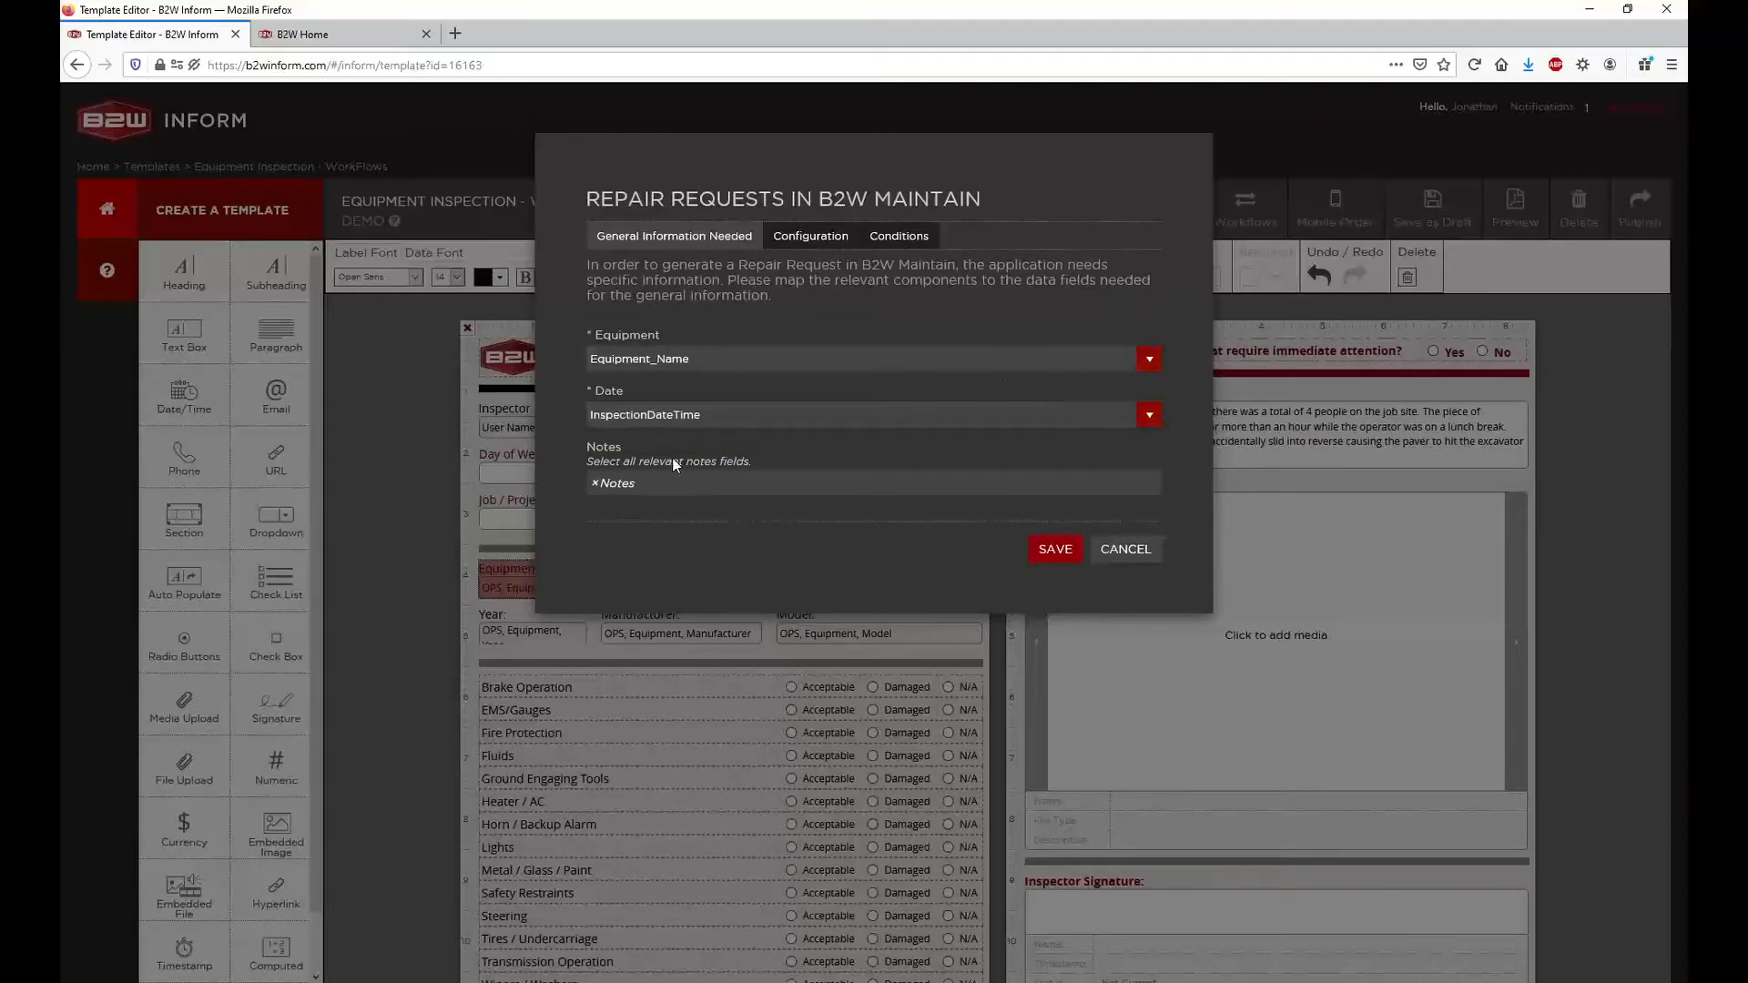
Remove the Notes component from the repair request's notes mapping and select it again
{"action": "left_click", "coordinate": [690, 483]}
{"action": "left_click", "coordinate": [597, 483]}
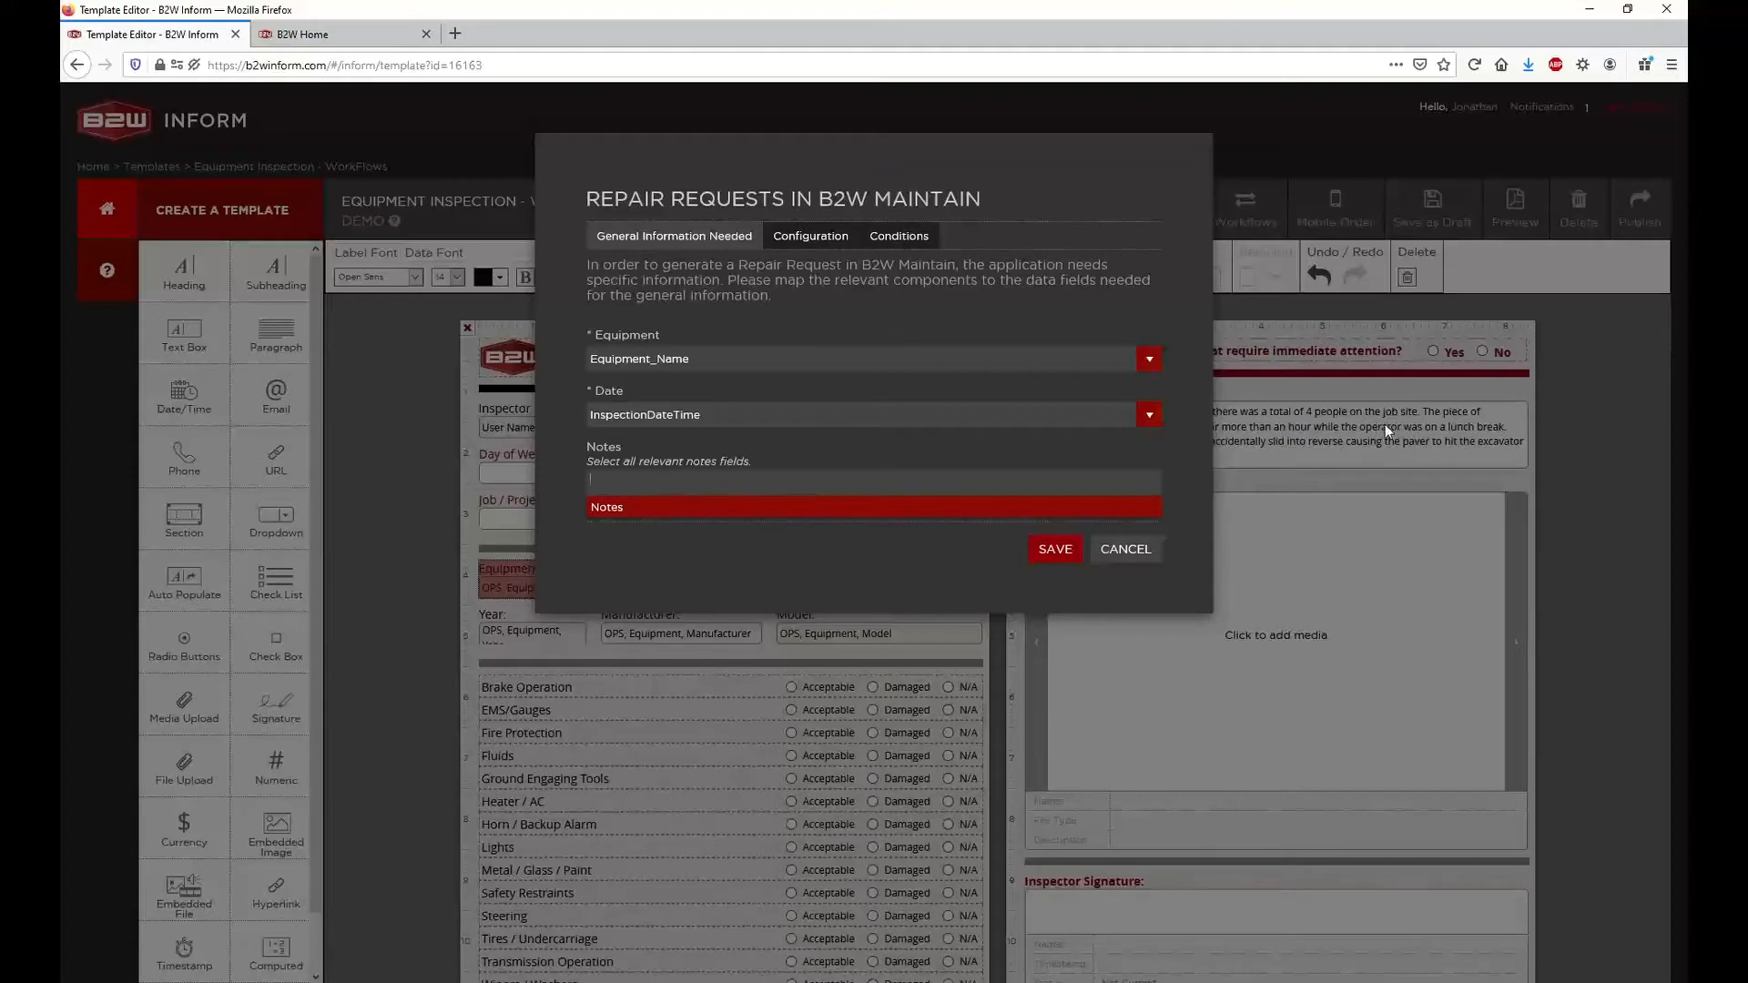
{"action": "left_click", "coordinate": [612, 507]}
{"action": "left_click", "coordinate": [674, 461]}
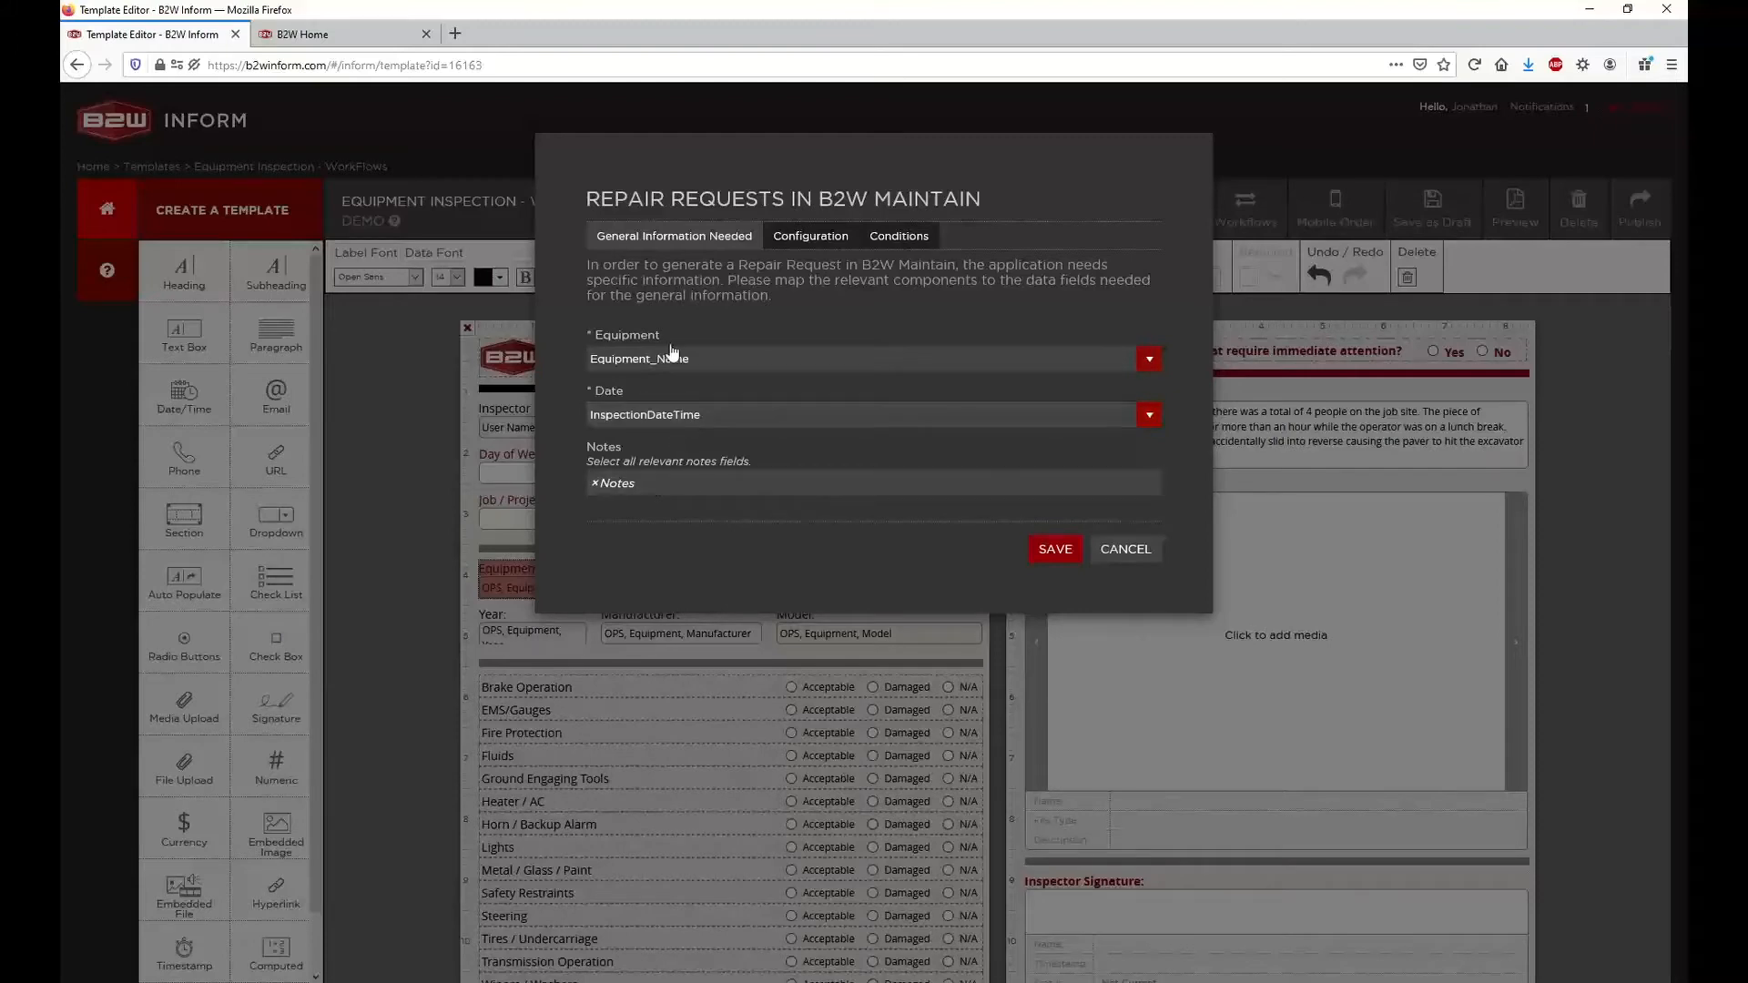
Set the repair request's Problem Code option to Configure 'Problem Code' per condition
{"action": "left_click", "coordinate": [812, 241]}
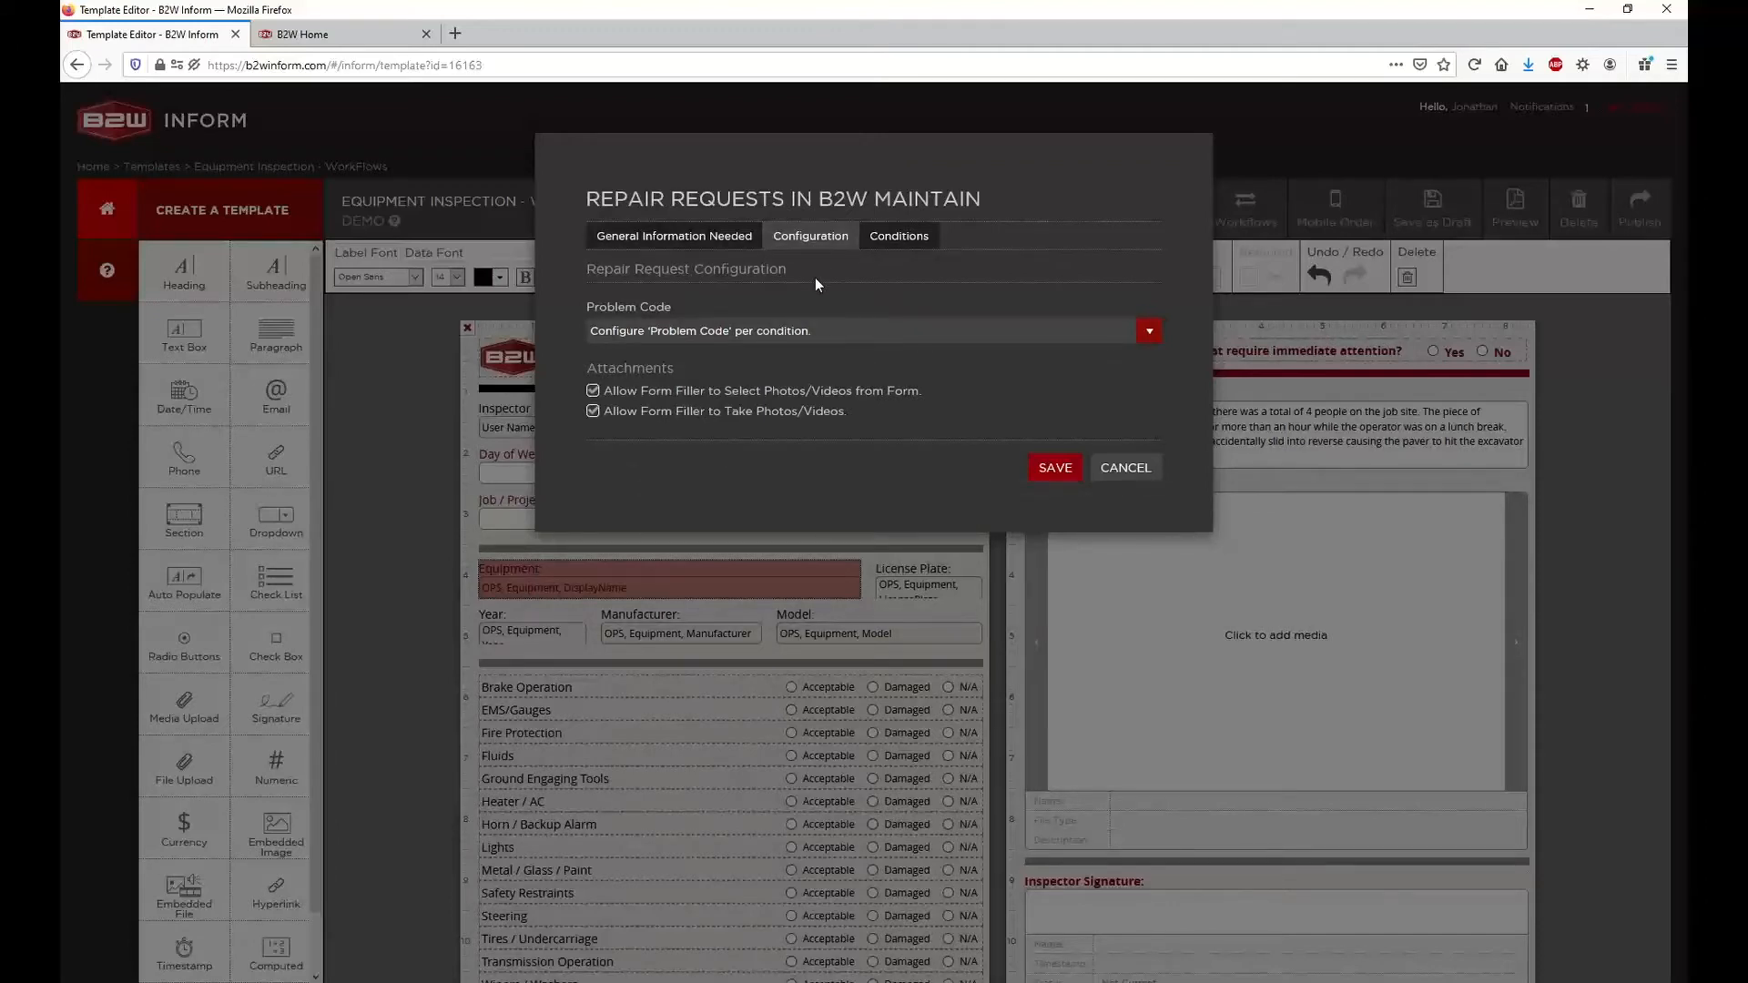
{"action": "left_click", "coordinate": [834, 338]}
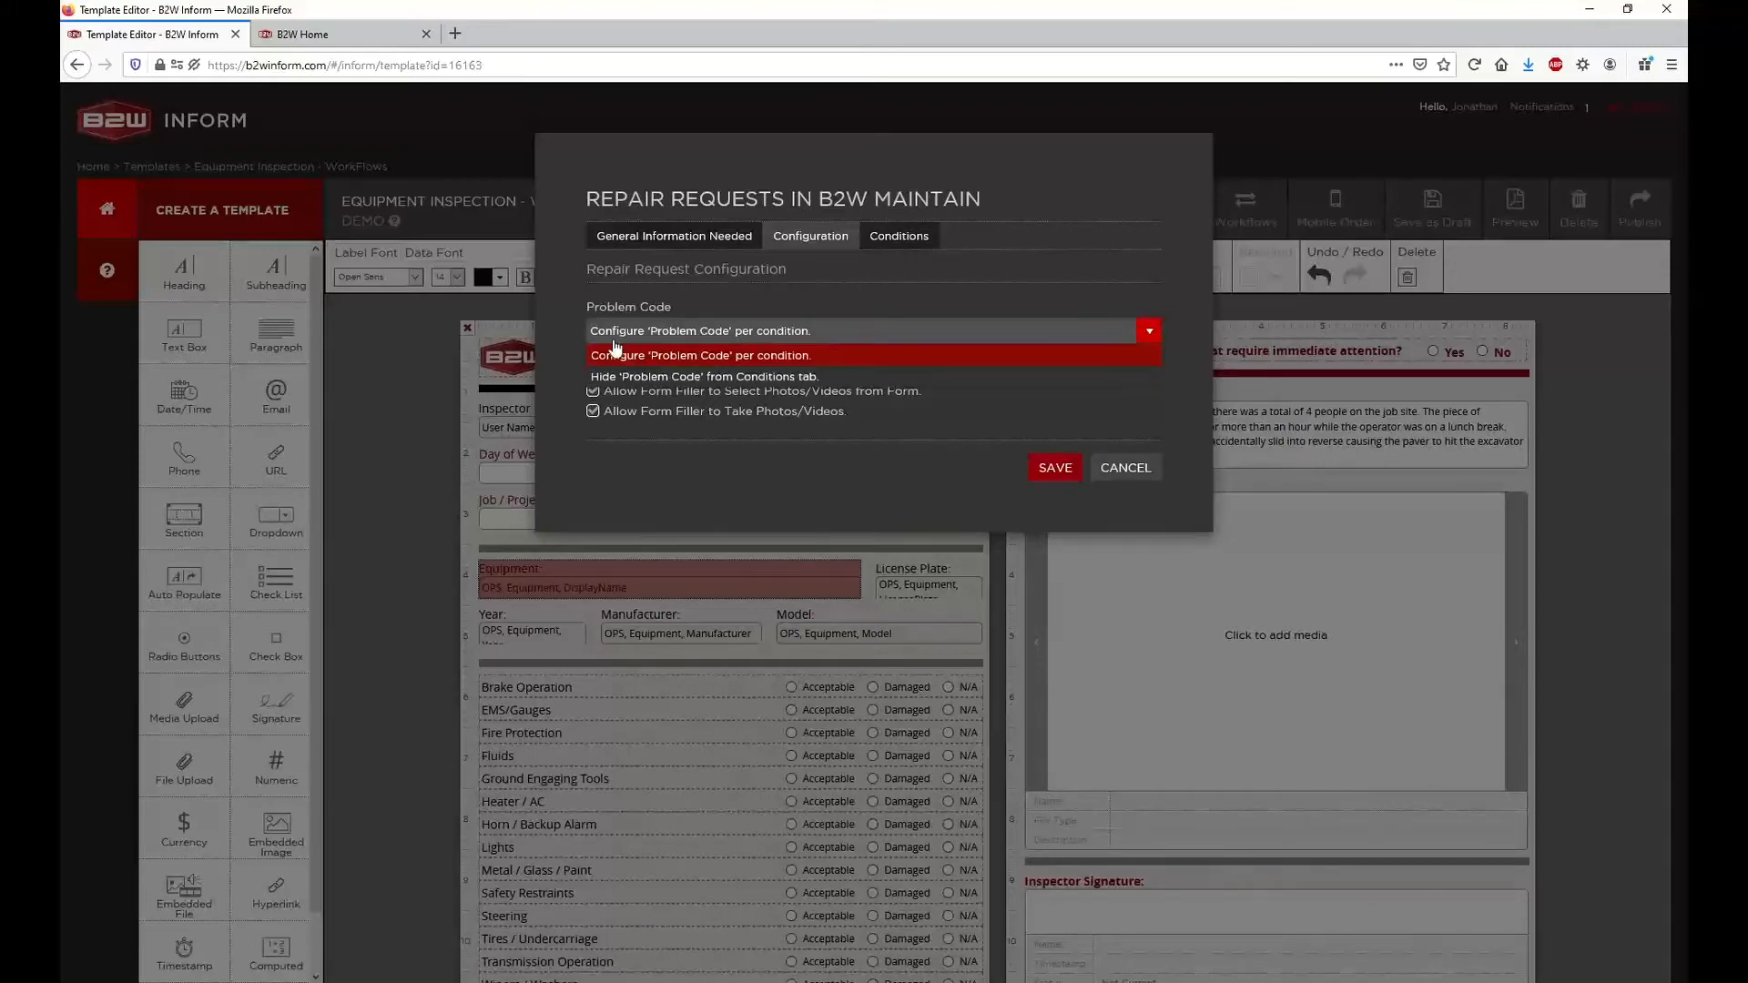
{"action": "left_click", "coordinate": [715, 357]}
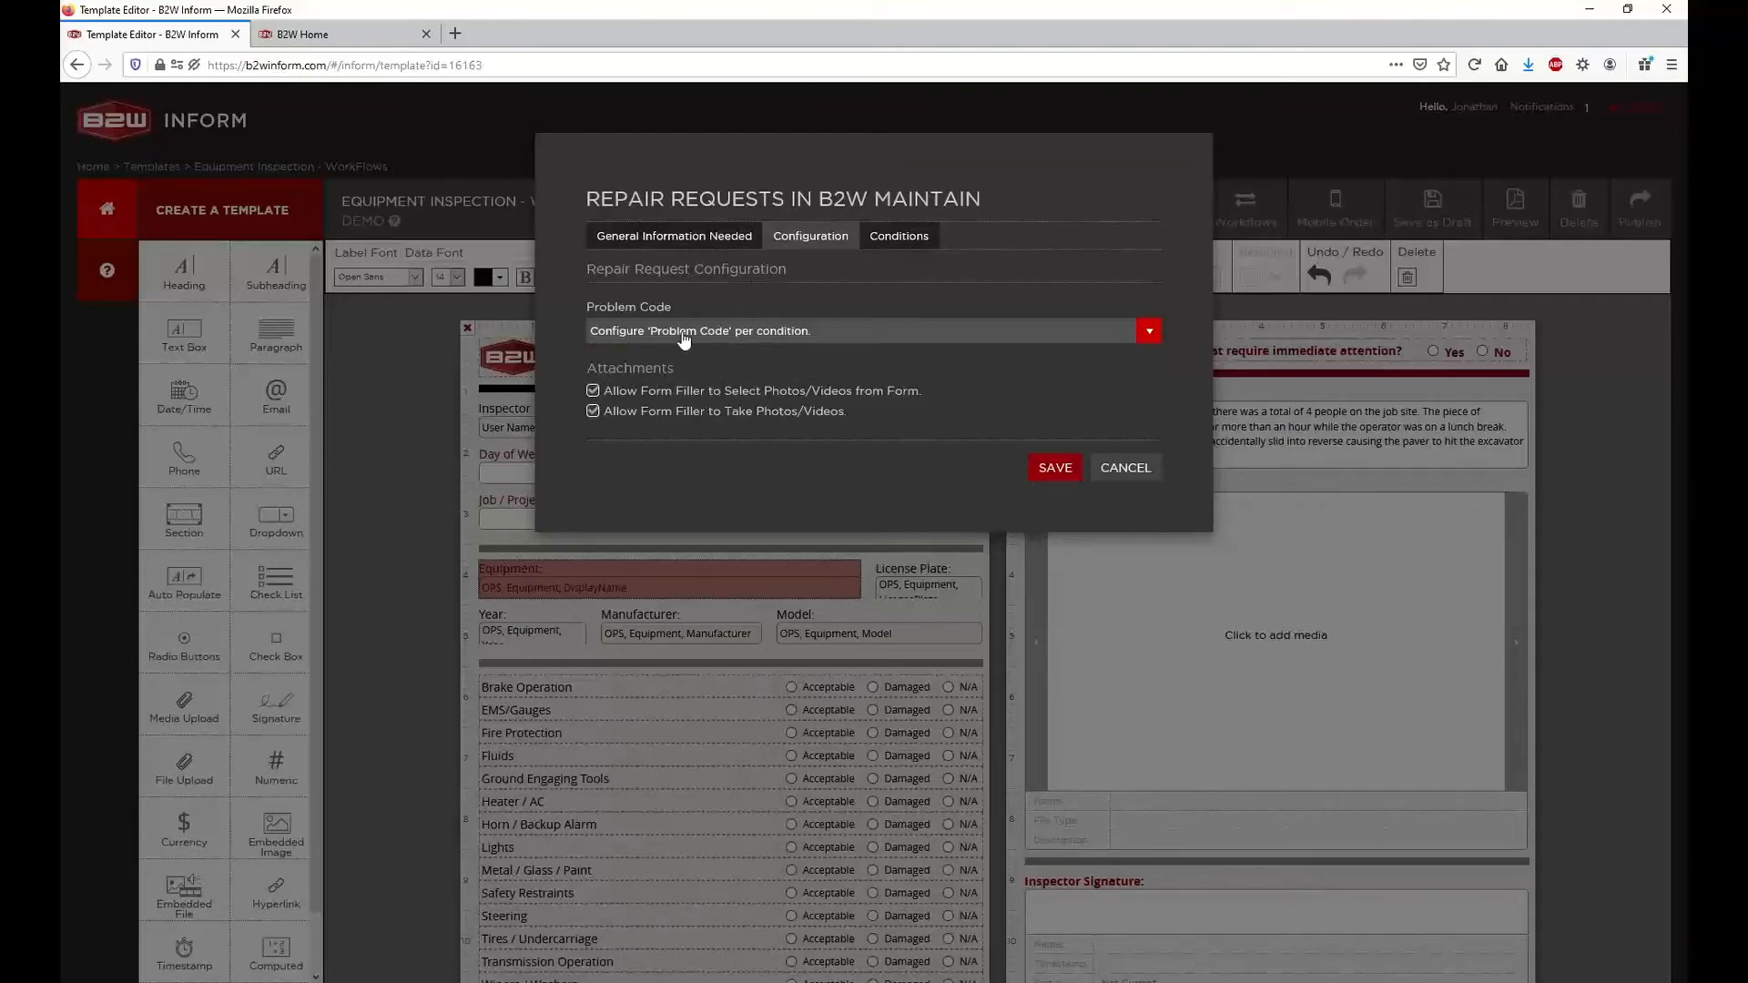
{"action": "left_click", "coordinate": [675, 335]}
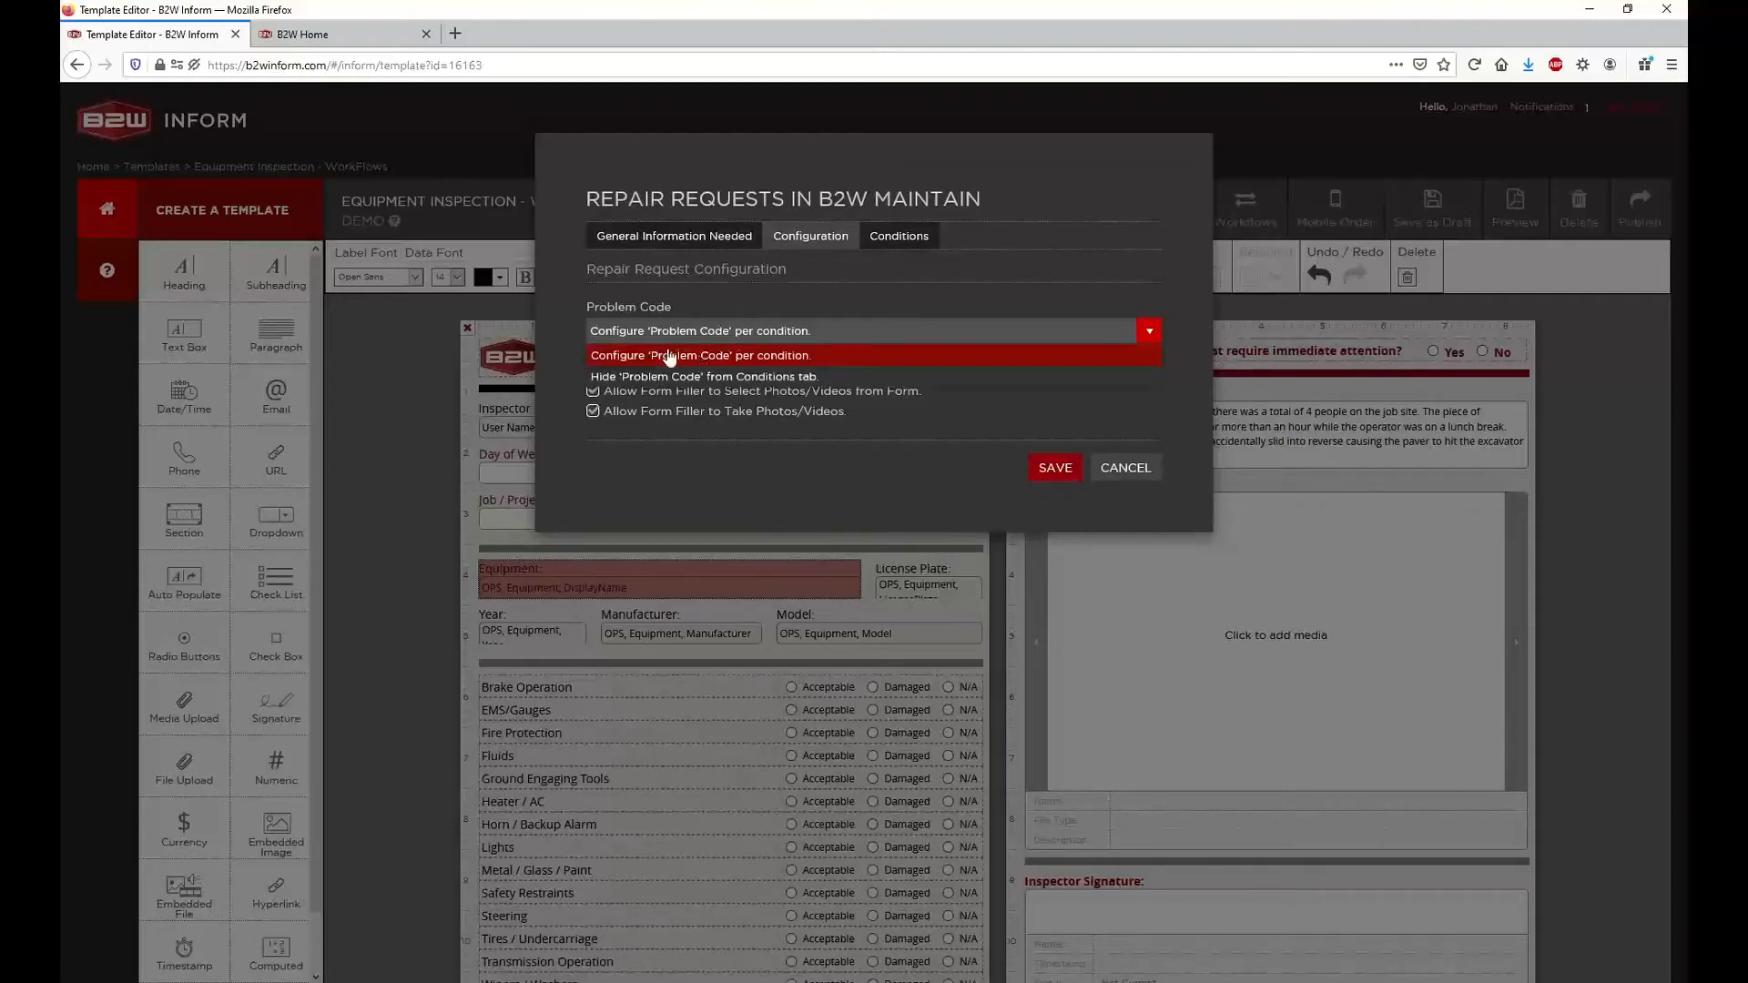
{"action": "left_click", "coordinate": [648, 376]}
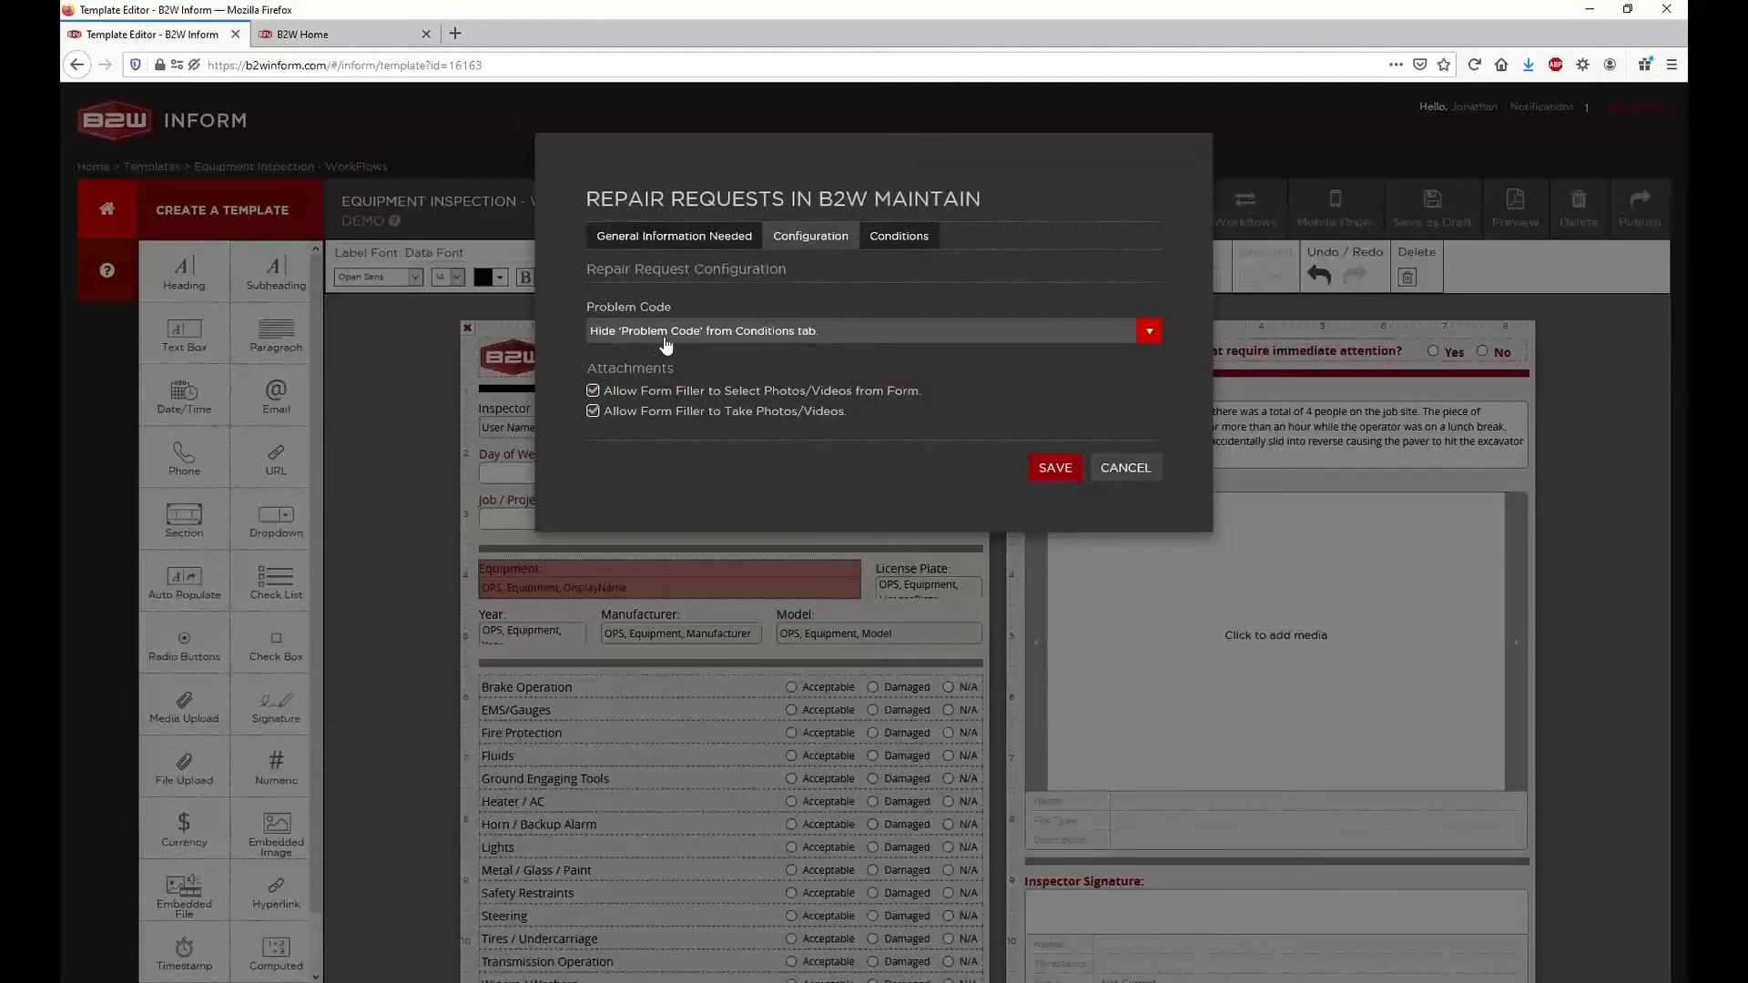
{"action": "left_click", "coordinate": [769, 341]}
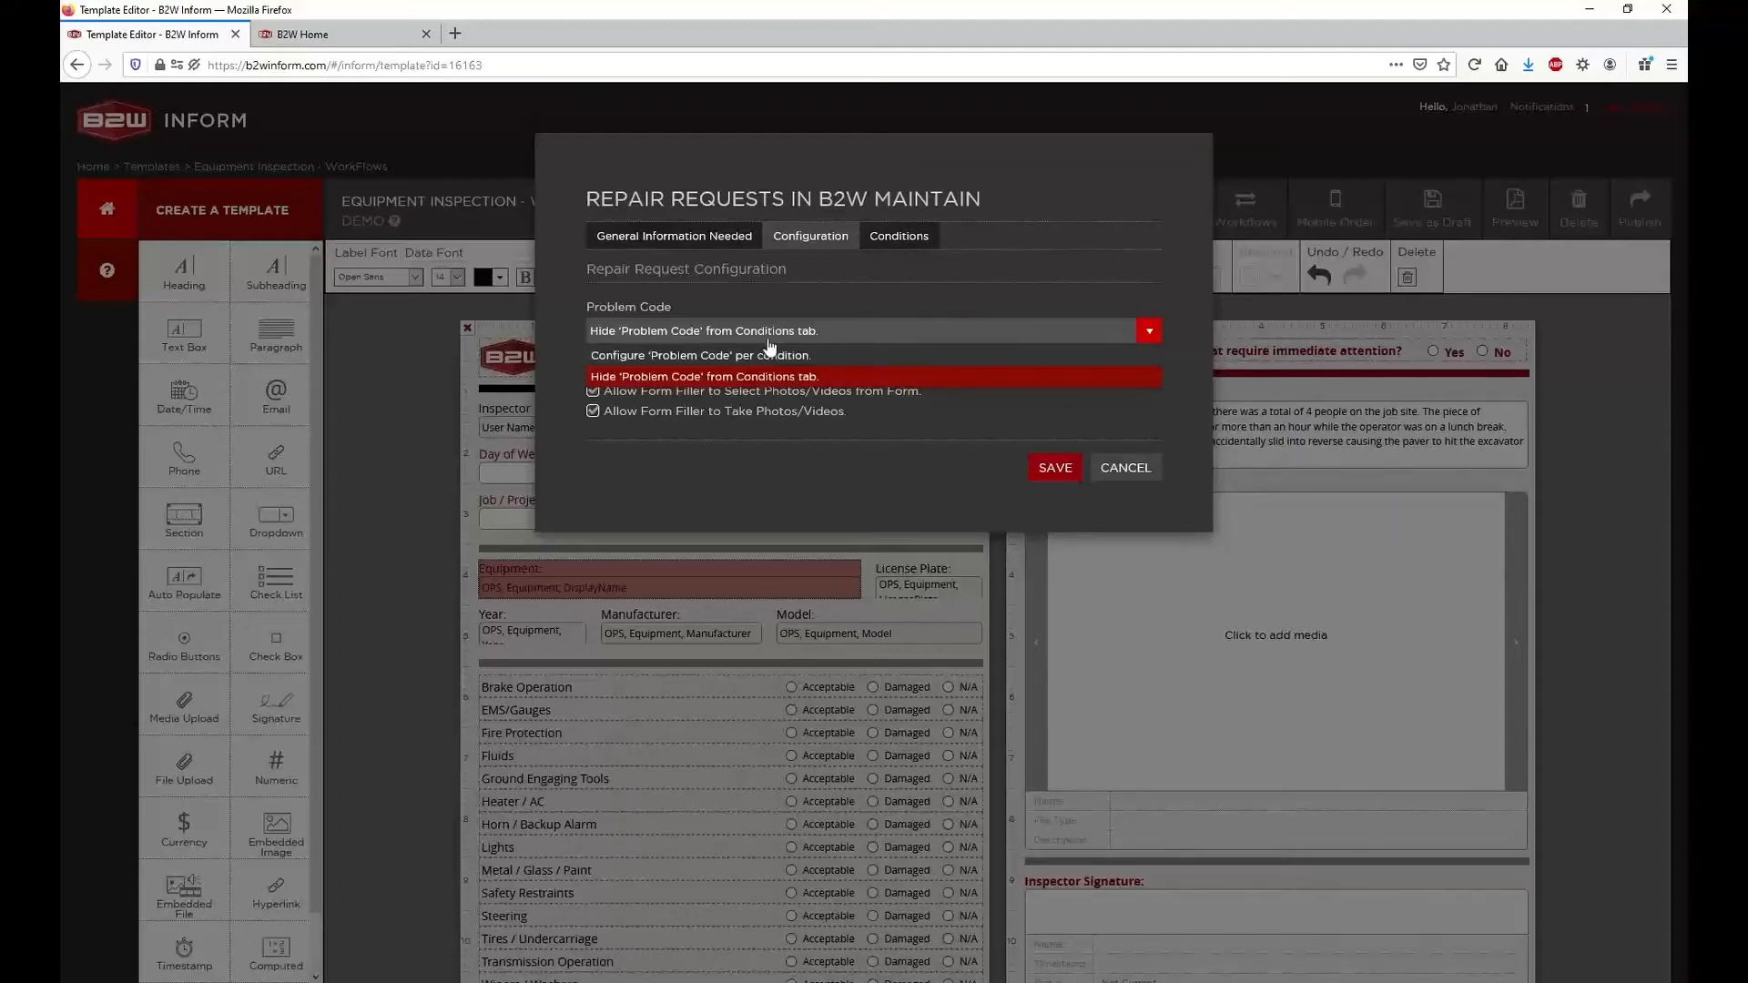
{"action": "left_click", "coordinate": [769, 355]}
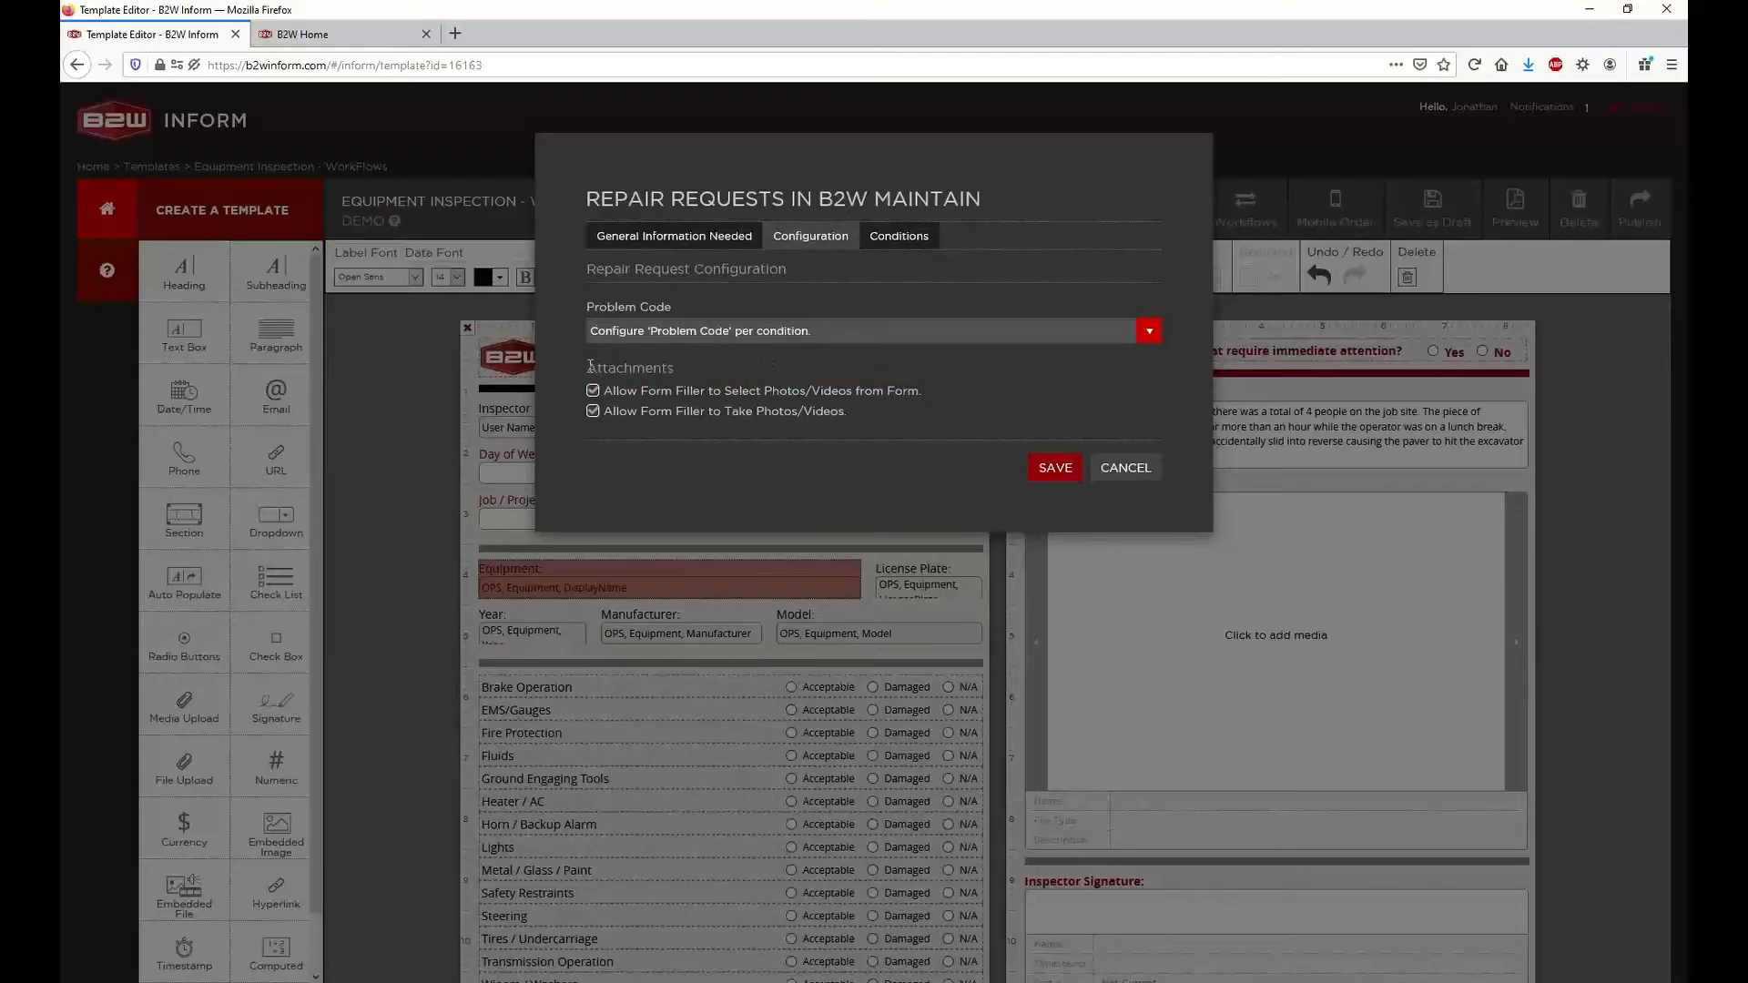
Disable both attachment options that let the form filler select photos/videos from the form or take them
{"action": "left_click_drag", "start_coordinate": [586, 368], "coordinate": [662, 366]}
{"action": "left_click", "coordinate": [681, 364]}
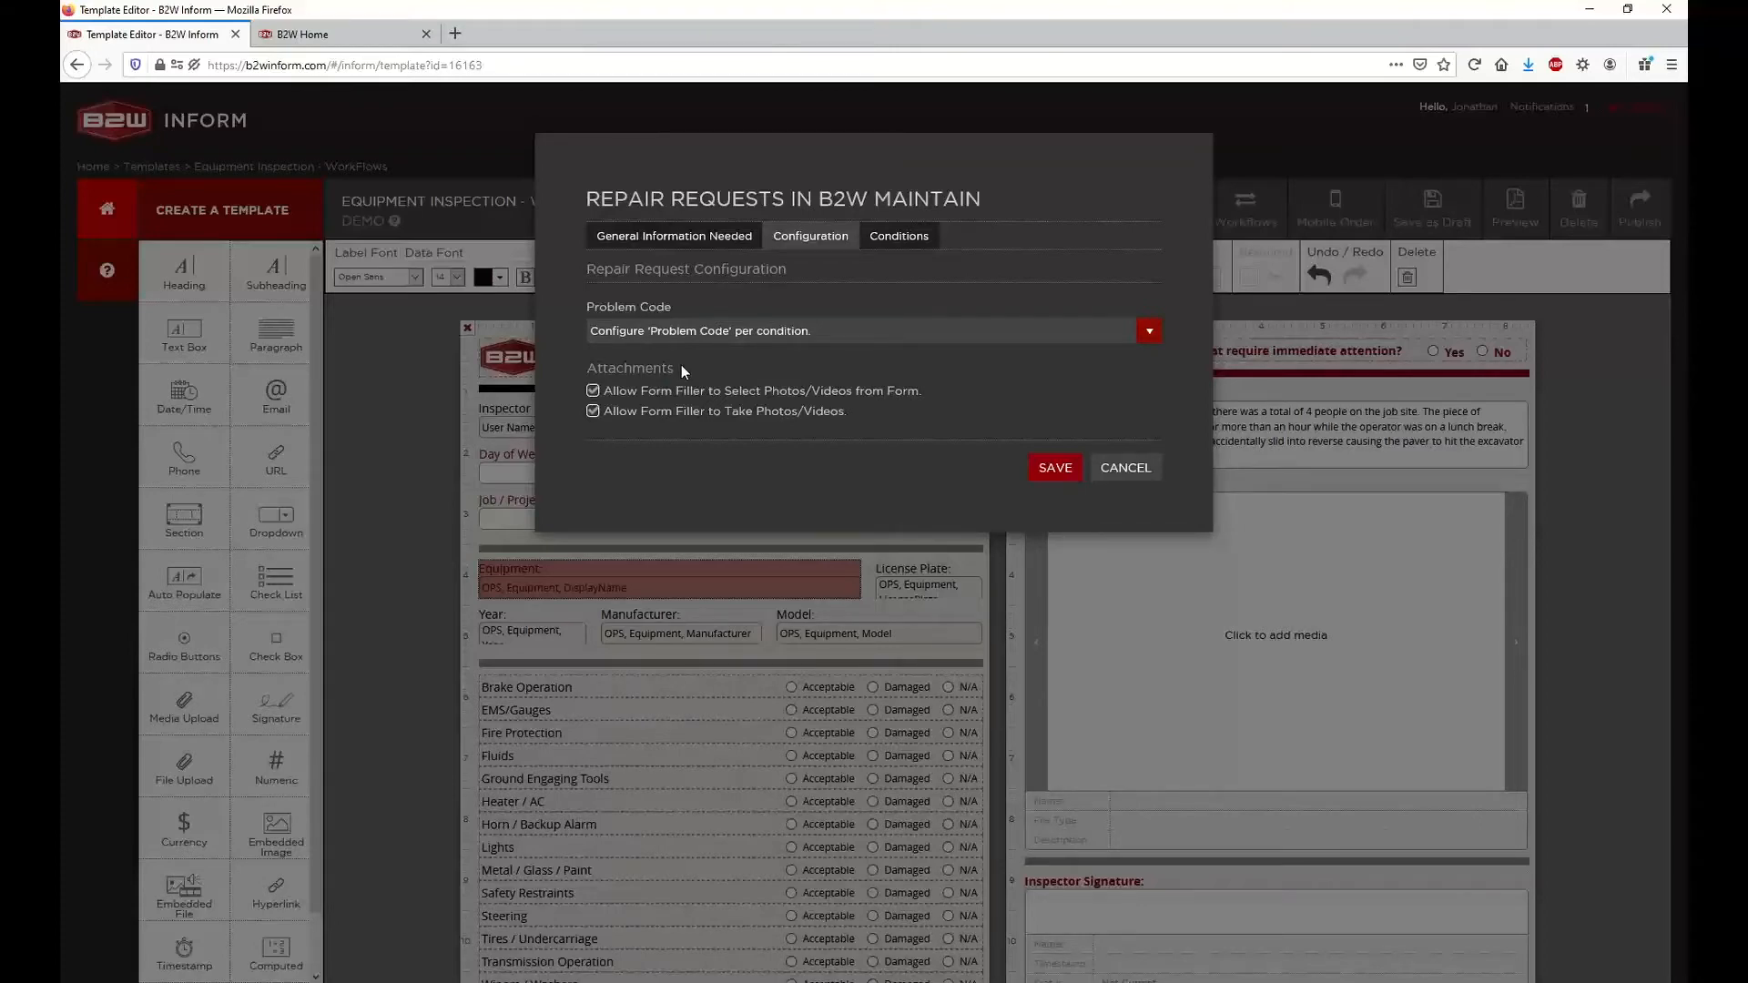
{"action": "left_click", "coordinate": [593, 391]}
{"action": "left_click_drag", "start_coordinate": [603, 390], "coordinate": [927, 388]}
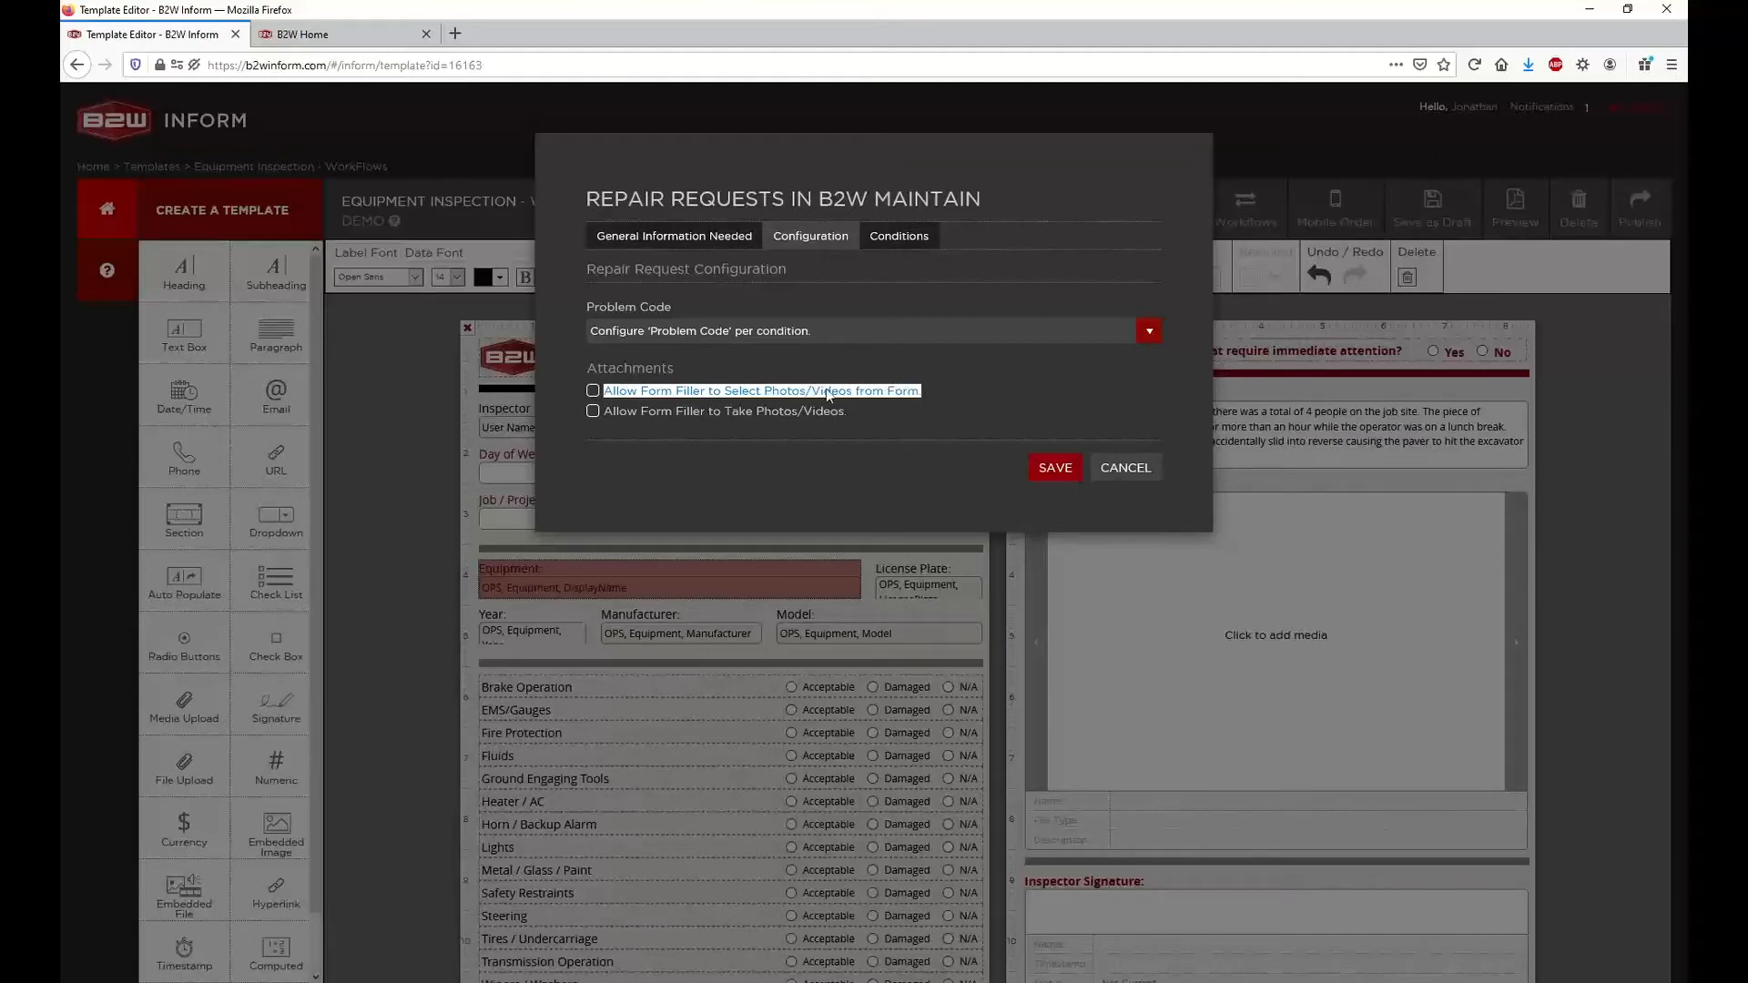
{"action": "left_click", "coordinate": [880, 390]}
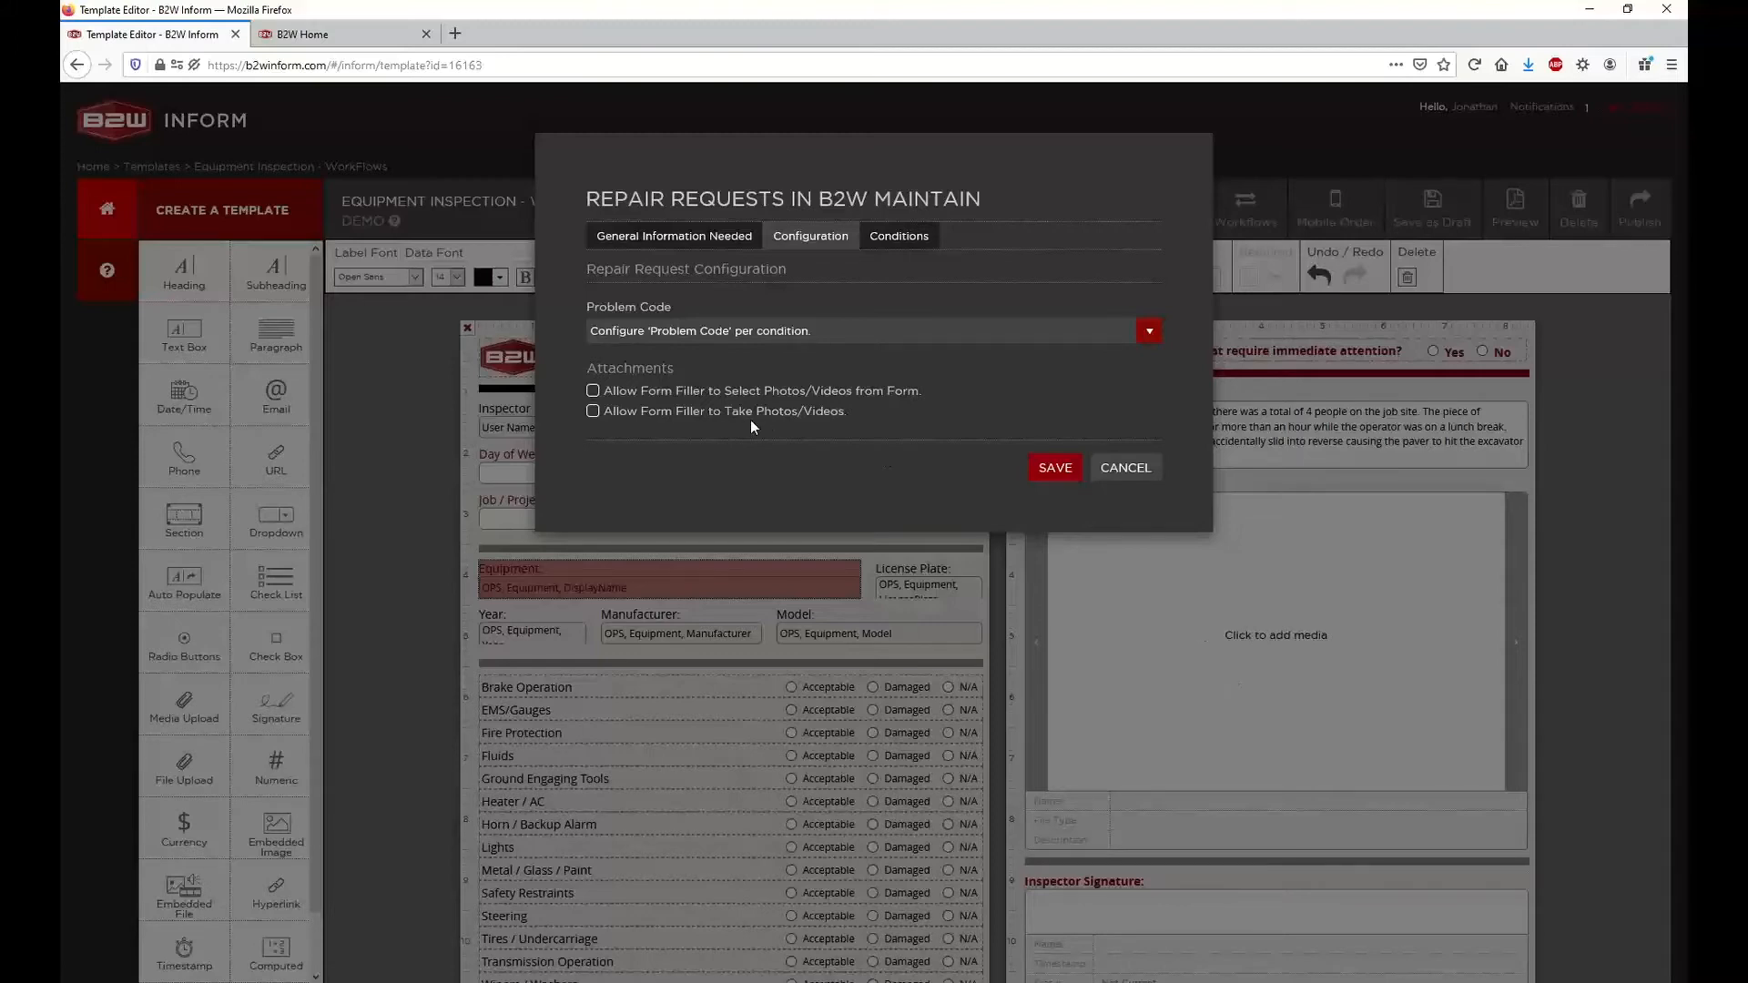
{"action": "left_click_drag", "start_coordinate": [604, 390], "coordinate": [917, 393]}
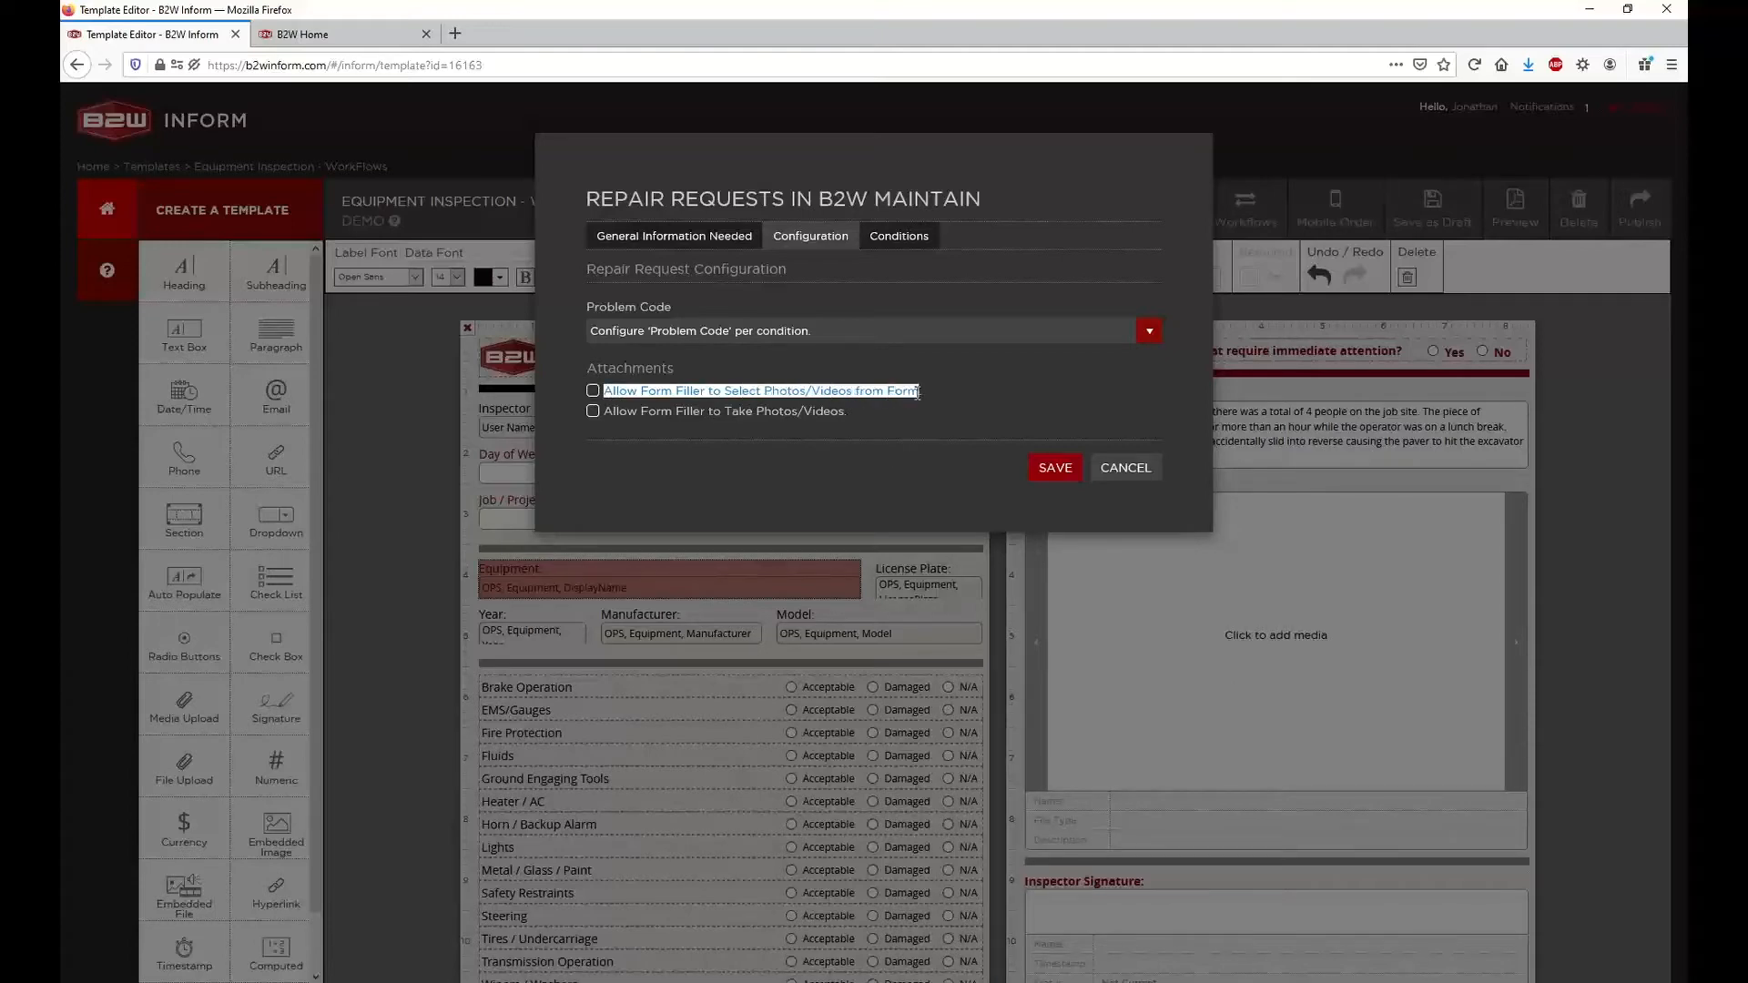
Enable both attachment options, allowing the form filler to select photos/videos from the form and to take photos/videos
{"action": "left_click", "coordinate": [917, 393]}
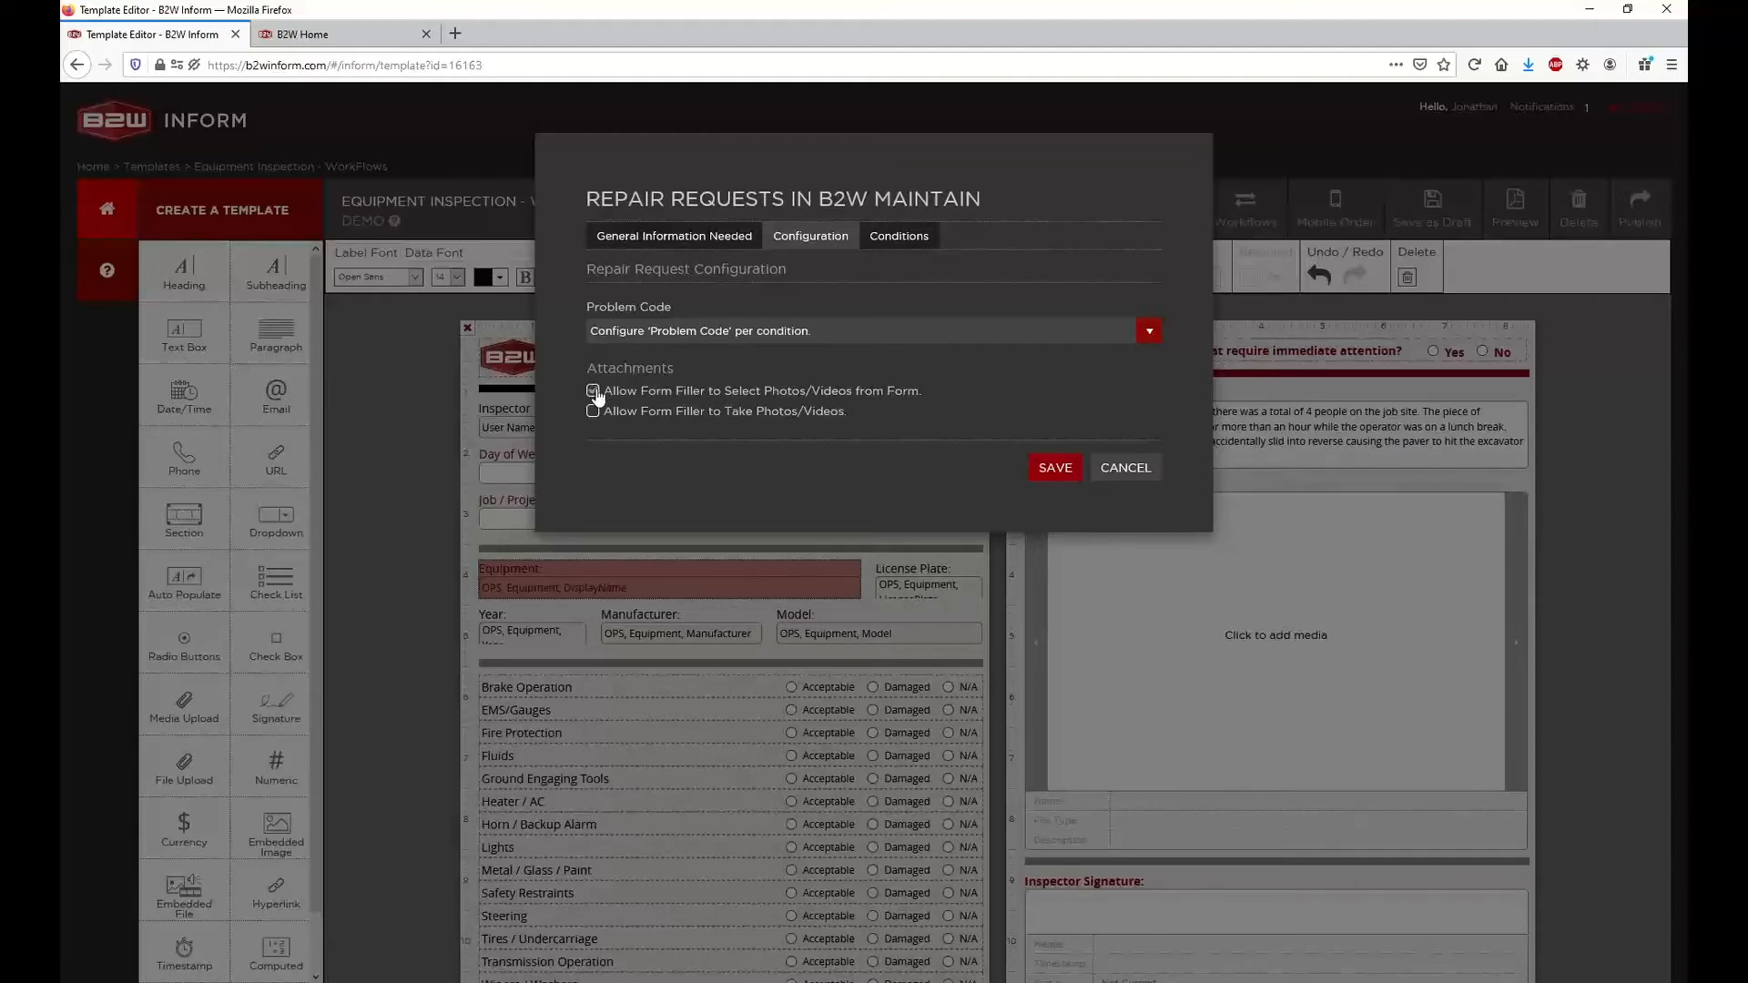
{"action": "left_click_drag", "start_coordinate": [604, 410], "coordinate": [881, 417]}
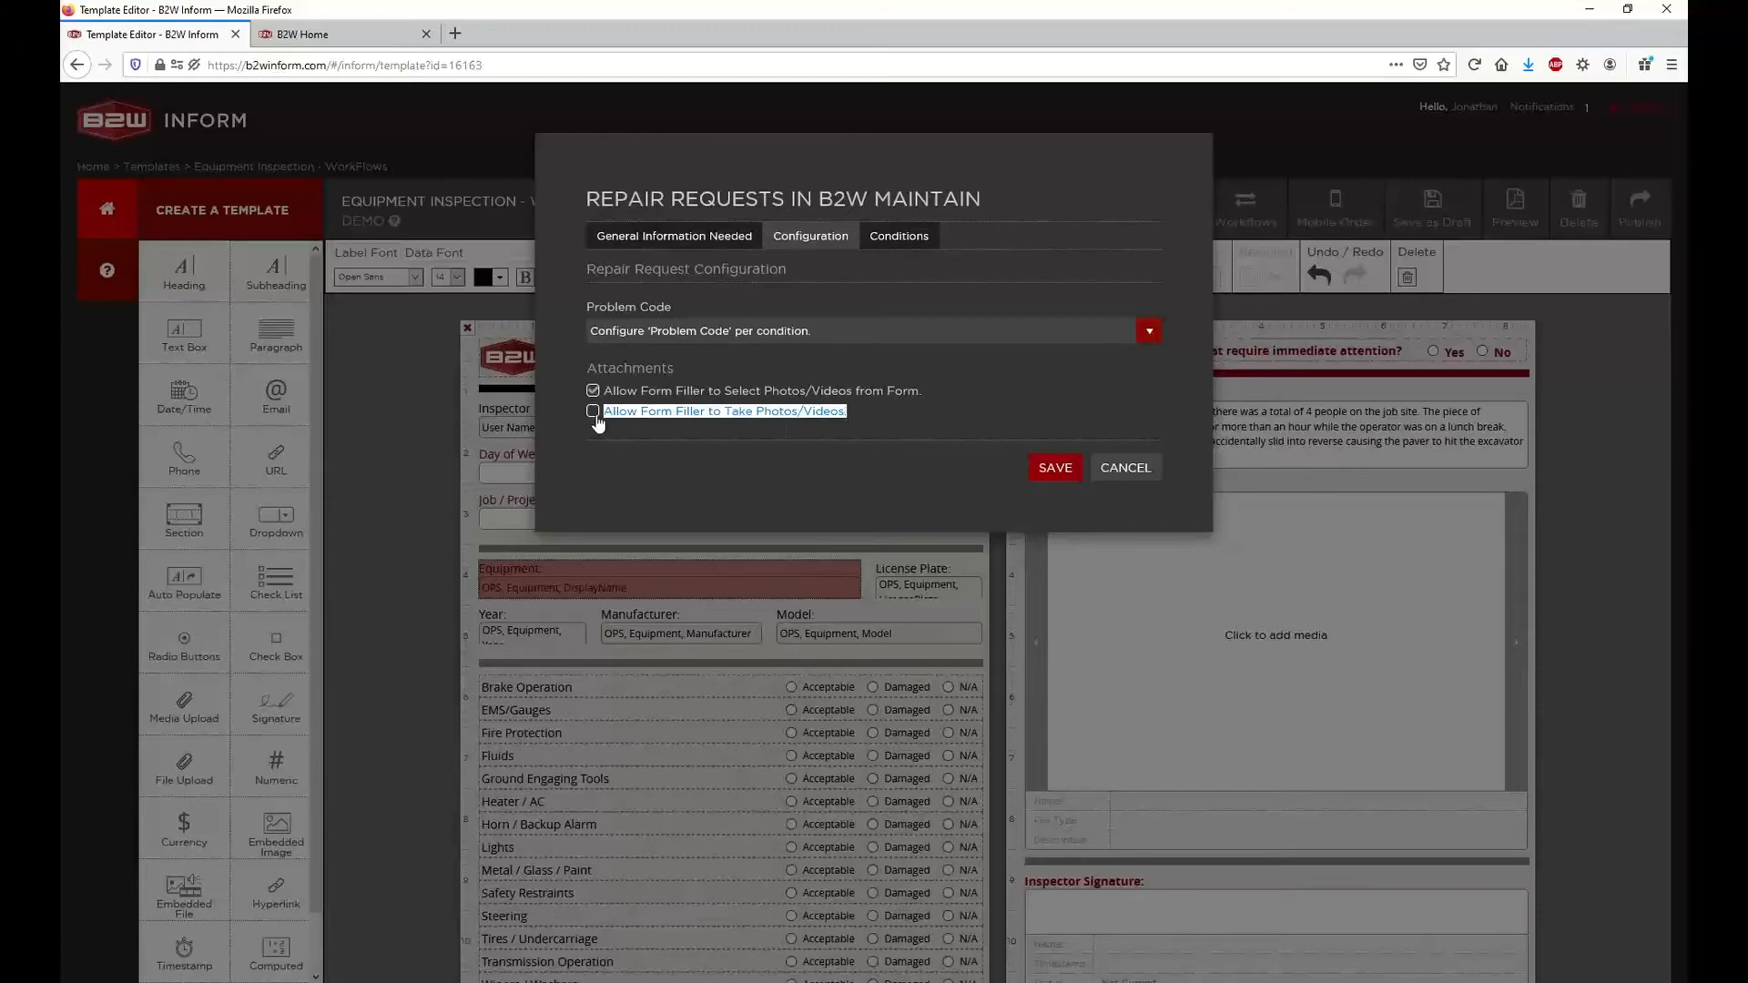
{"action": "left_click", "coordinate": [628, 419]}
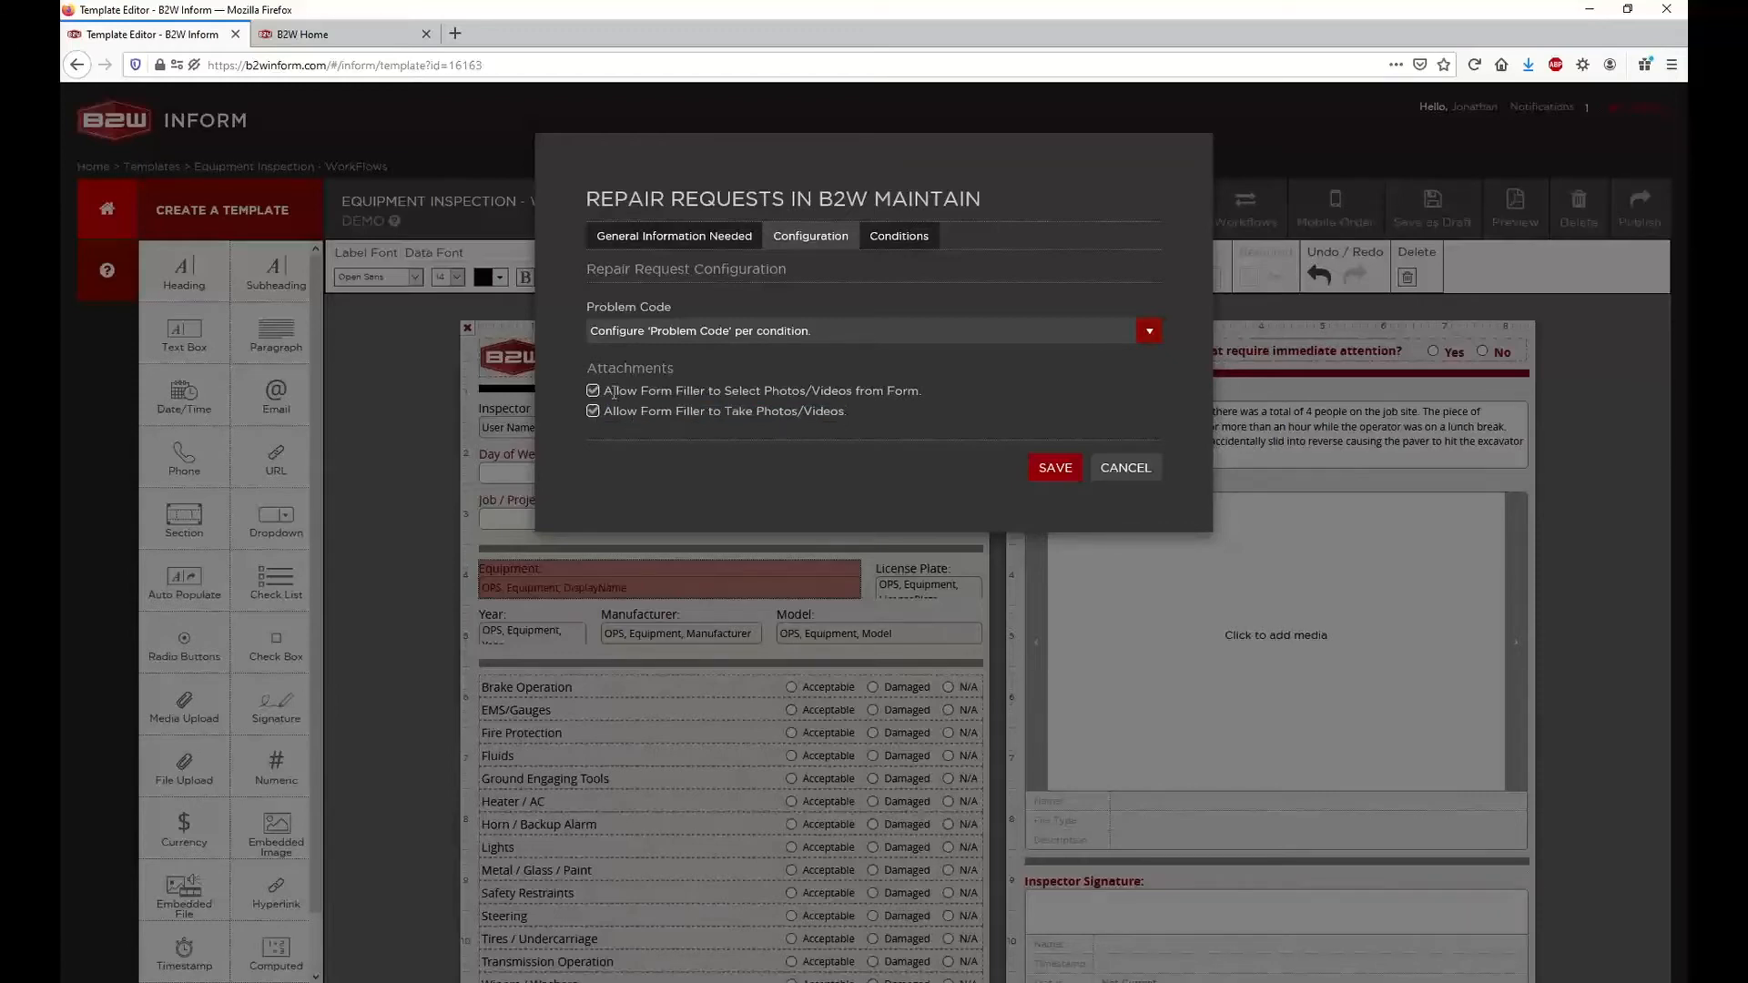
{"action": "left_click_drag", "start_coordinate": [604, 390], "coordinate": [879, 416]}
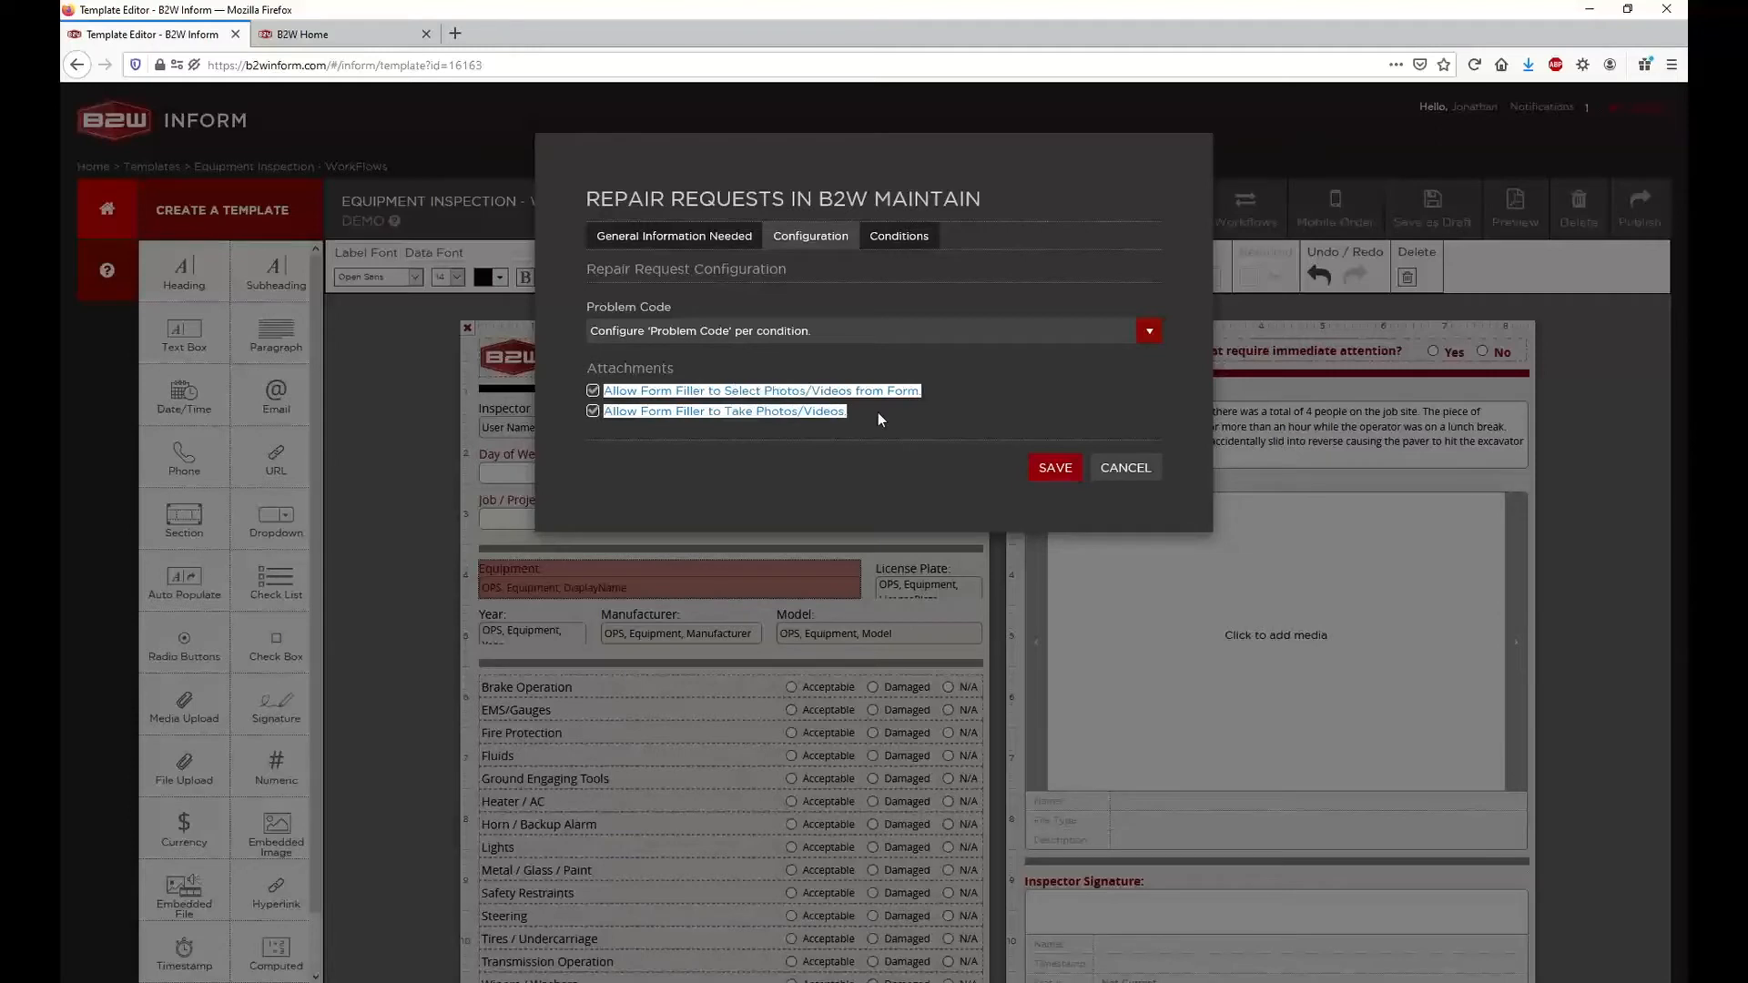
{"action": "left_click", "coordinate": [878, 412]}
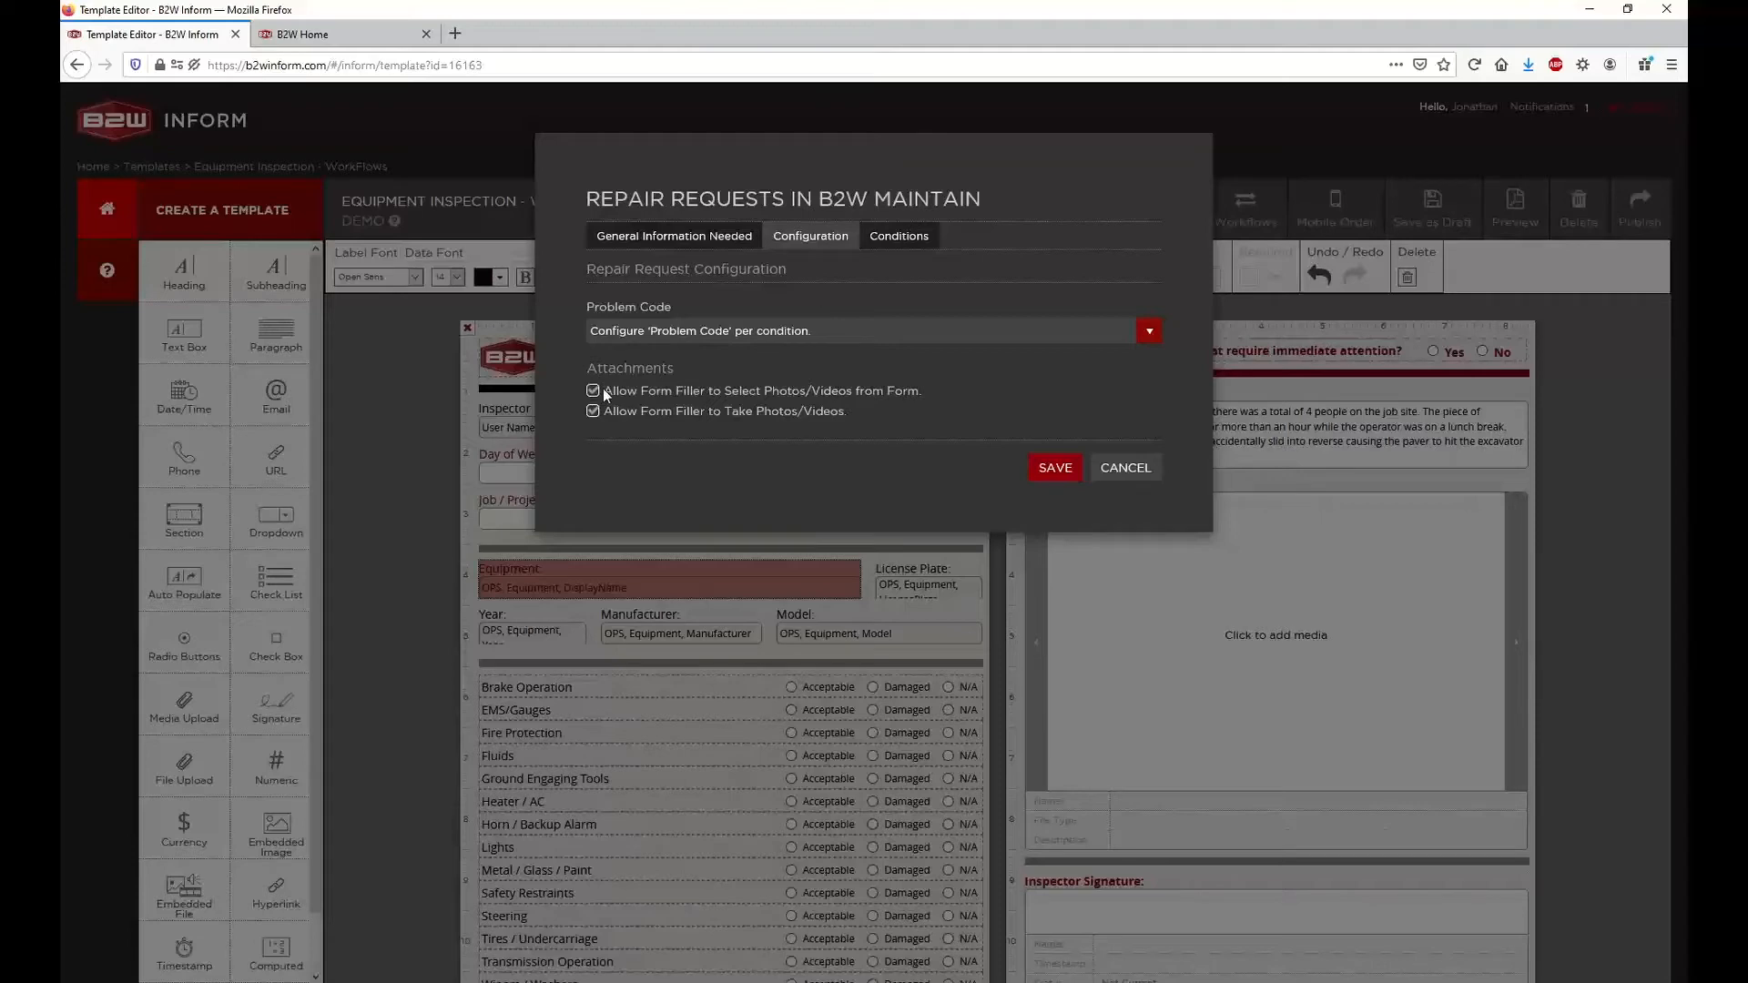
{"action": "left_click_drag", "start_coordinate": [603, 388], "coordinate": [919, 391]}
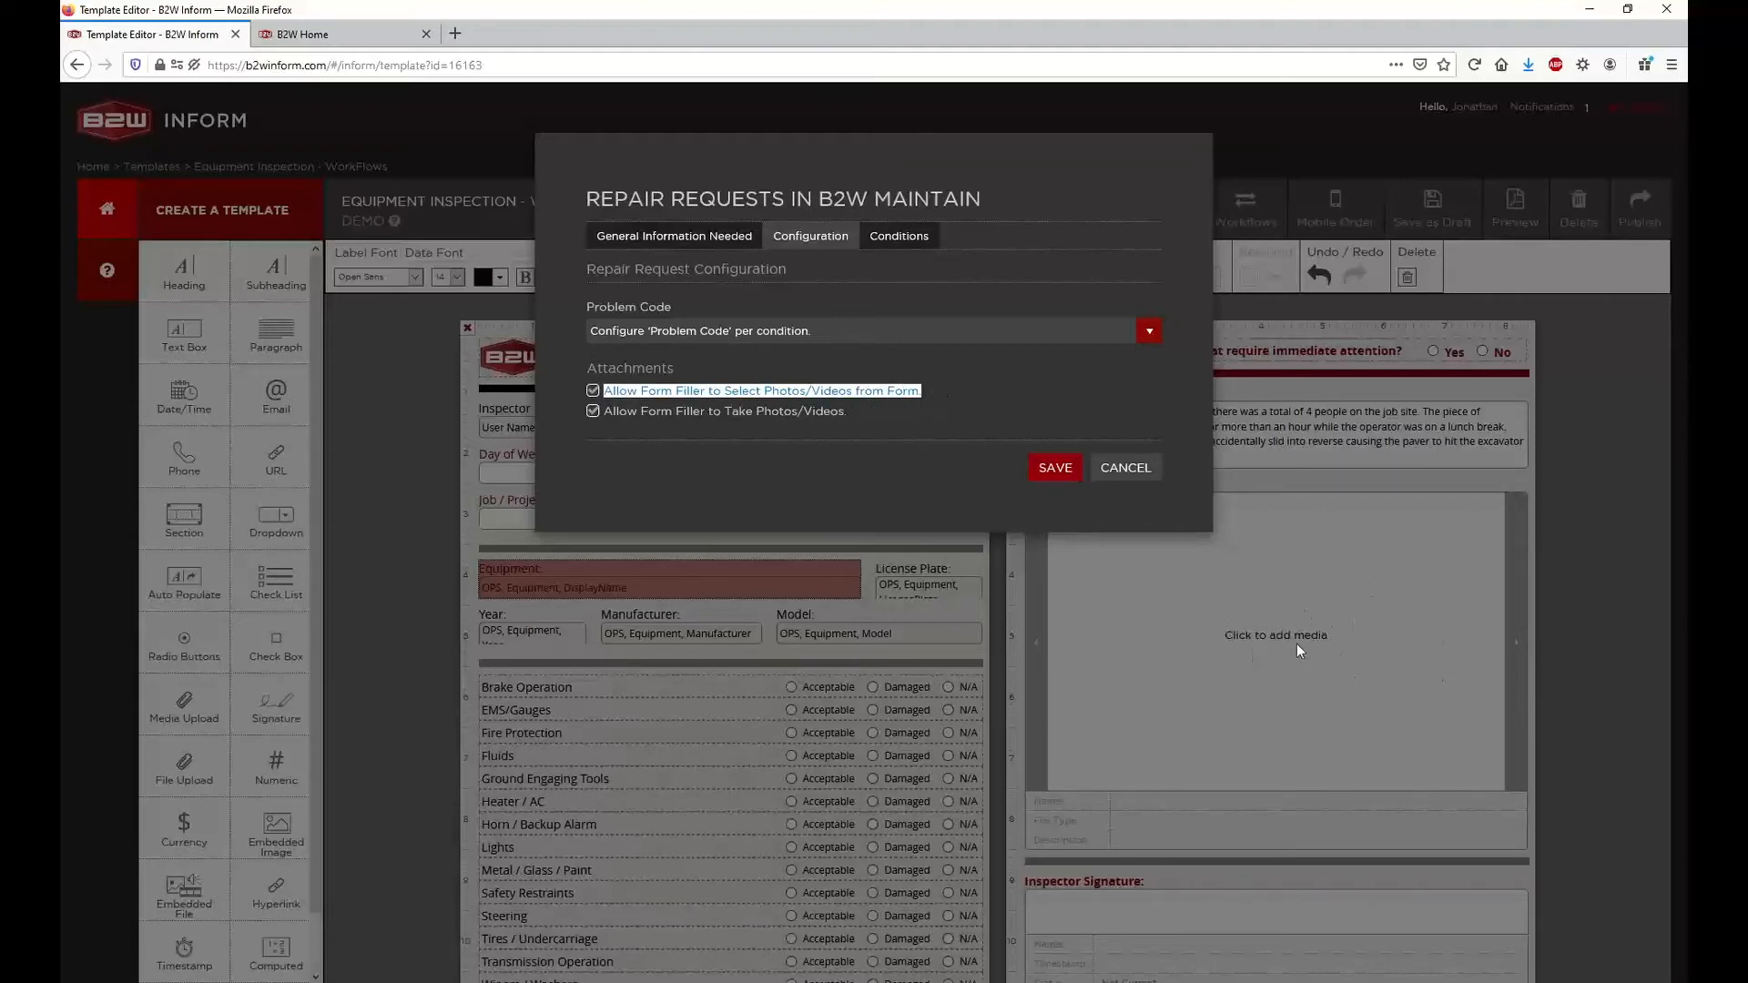
{"action": "left_click", "coordinate": [1069, 484]}
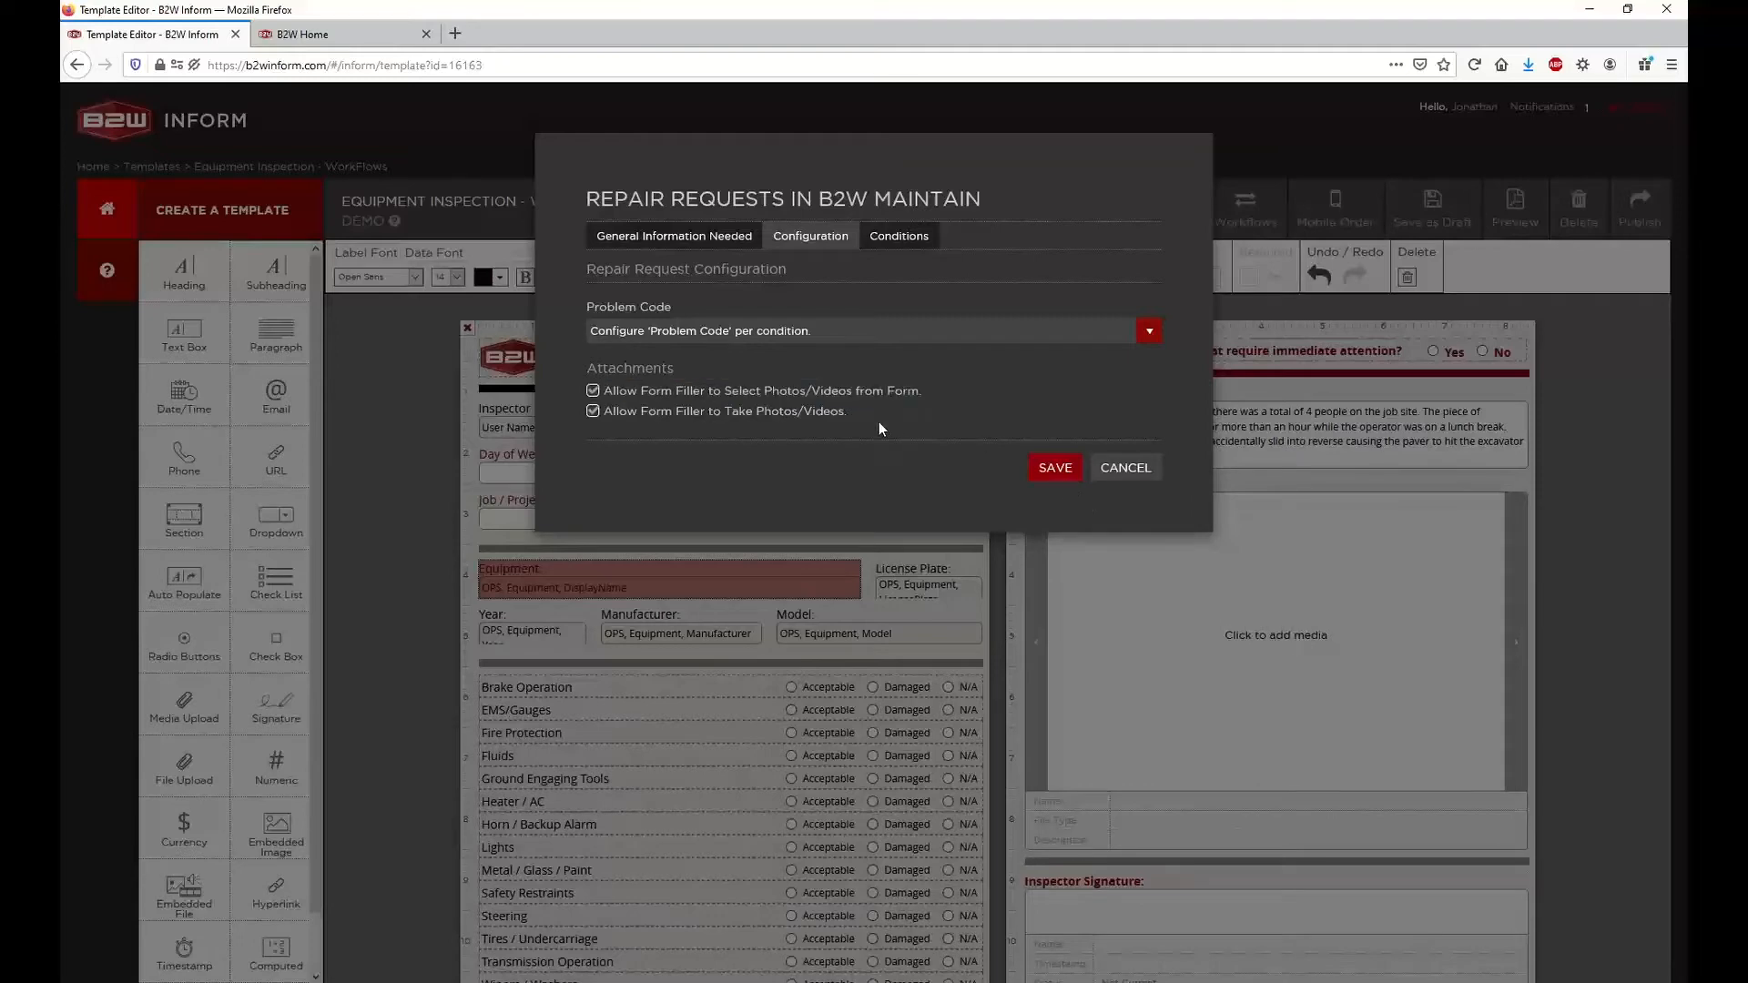
{"action": "left_click_drag", "start_coordinate": [862, 413], "coordinate": [622, 414]}
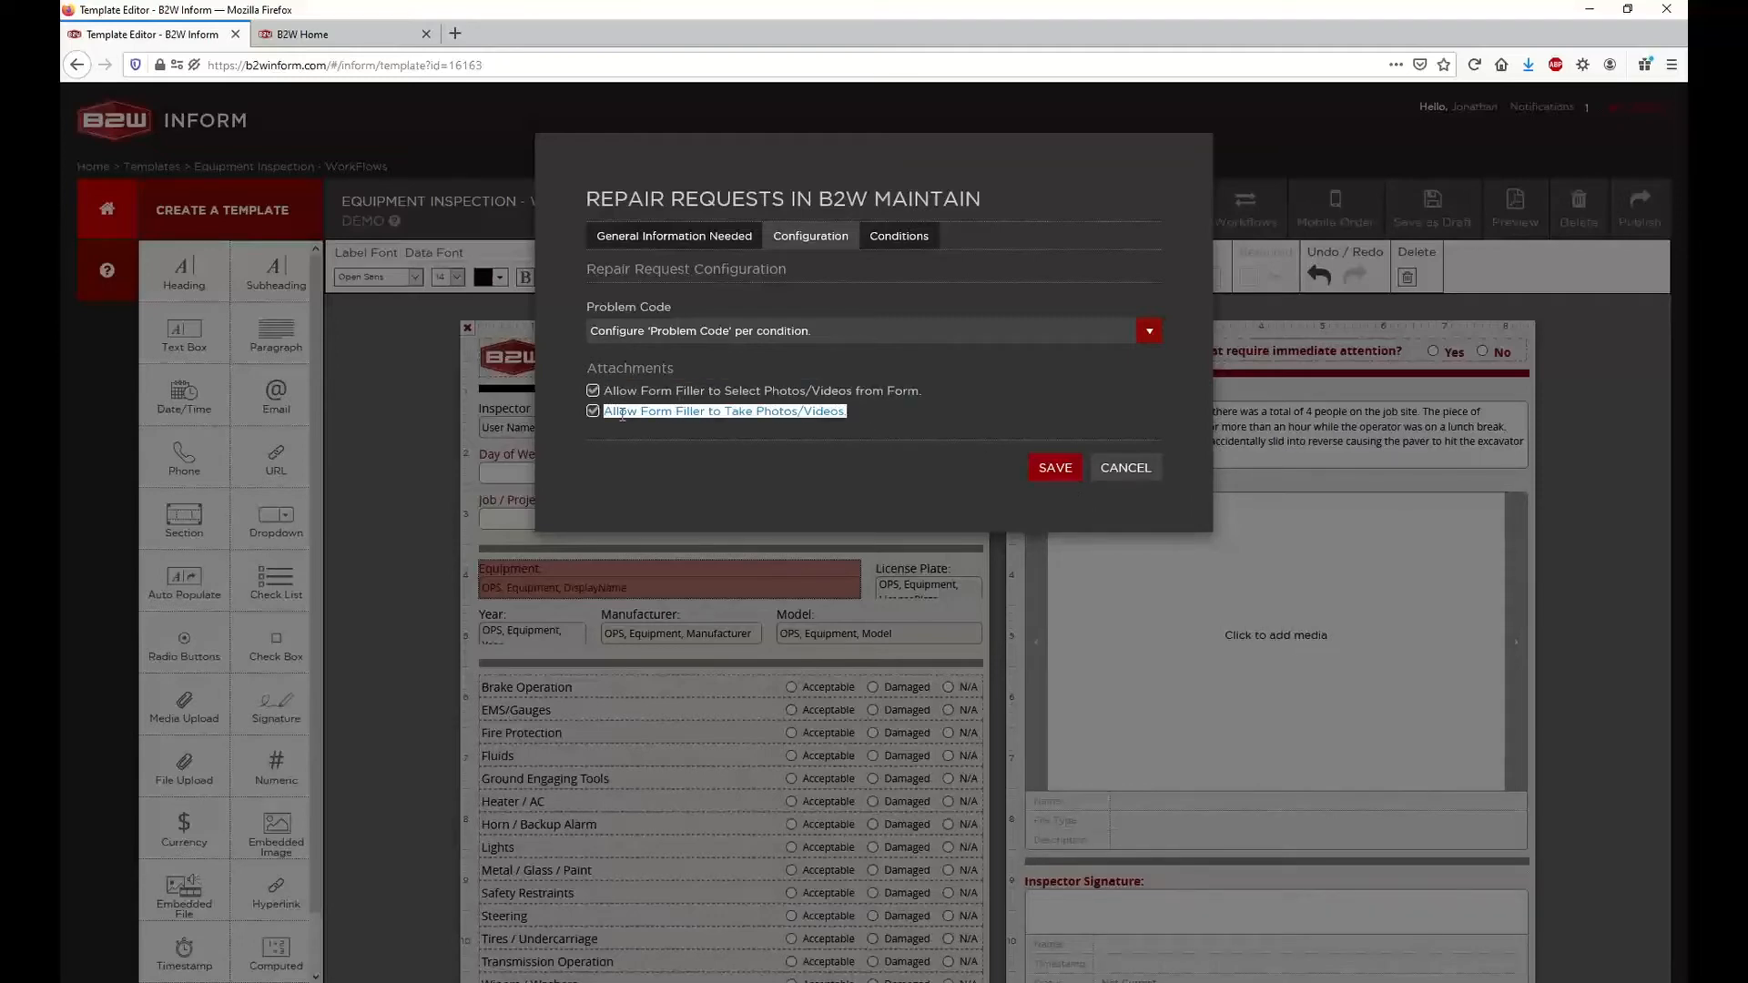
{"action": "left_click", "coordinate": [747, 426]}
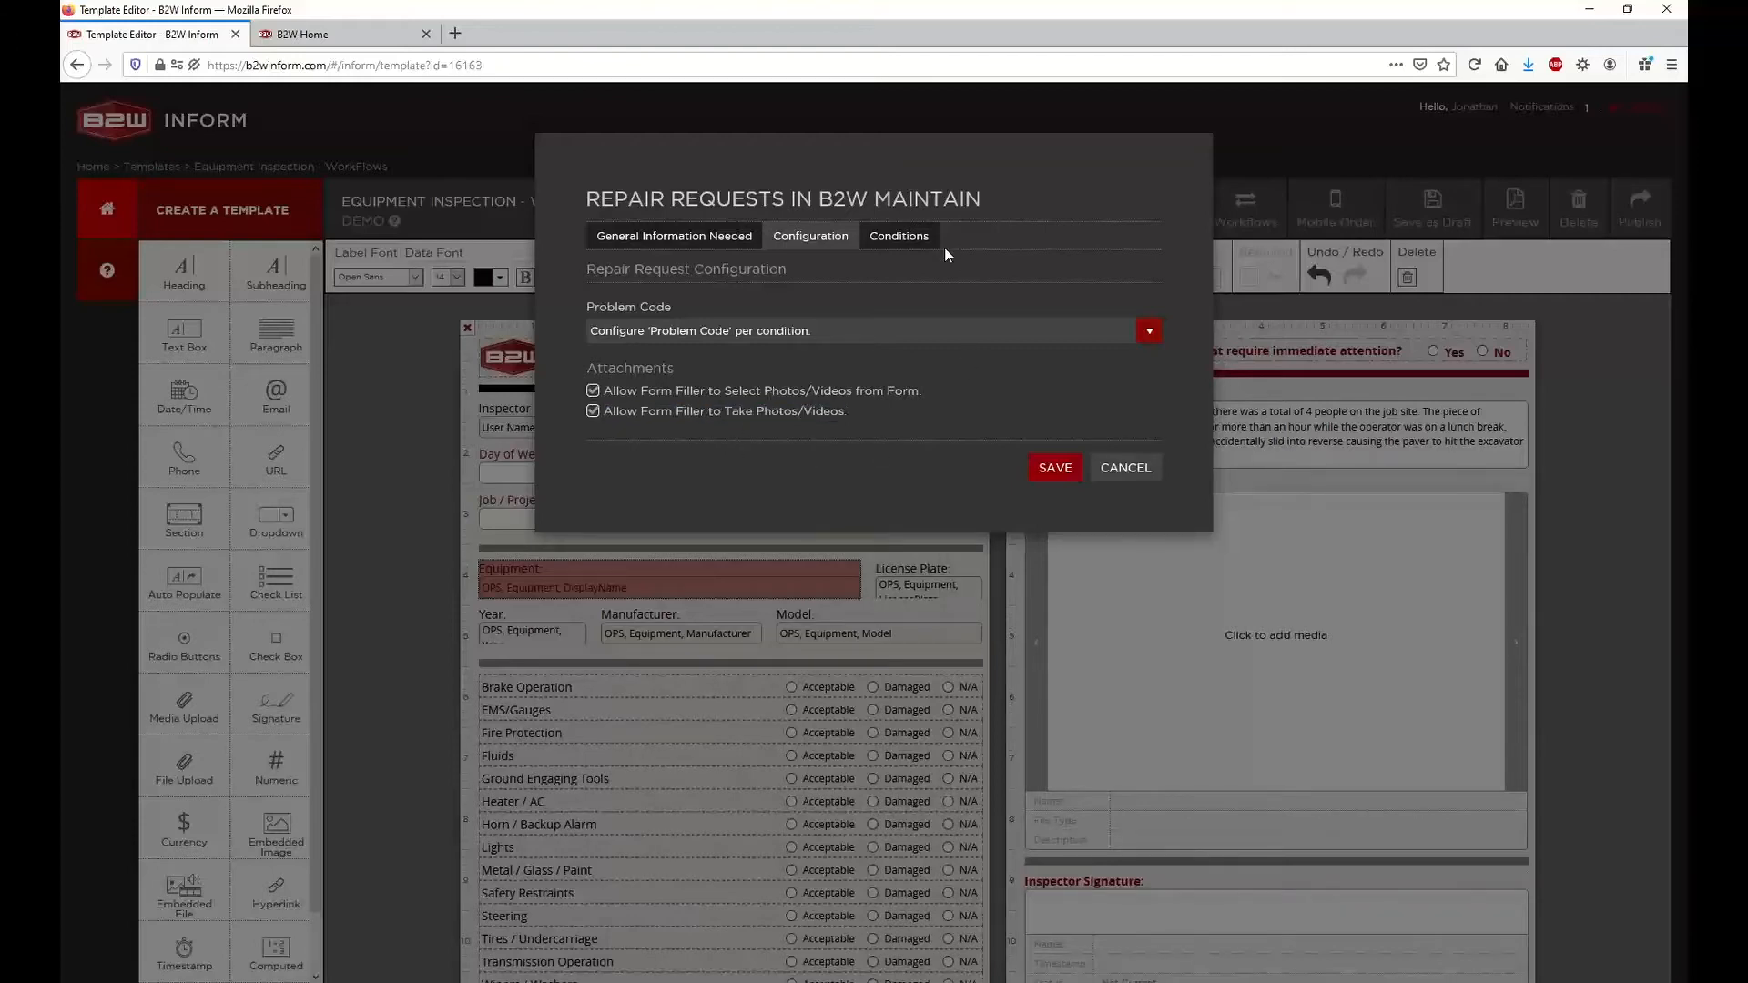
Add a new repair request condition and set its description to "Brake Need Repair"
{"action": "left_click", "coordinate": [909, 238]}
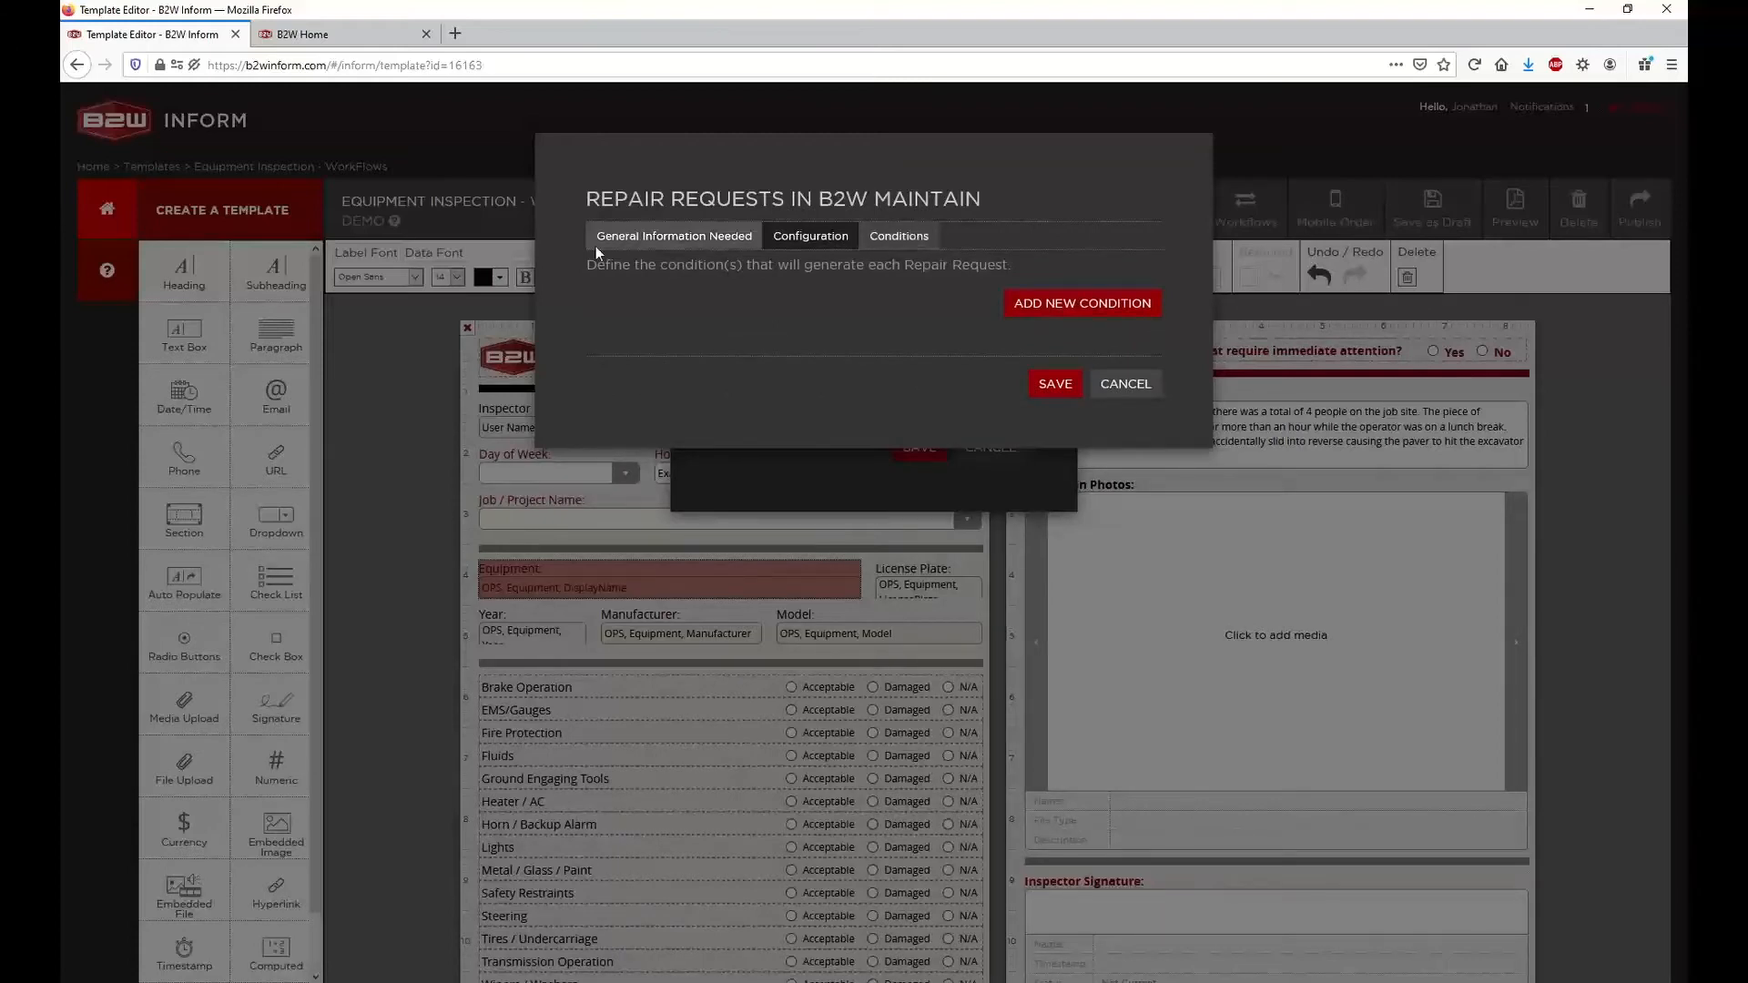
{"action": "left_click", "coordinate": [1054, 310]}
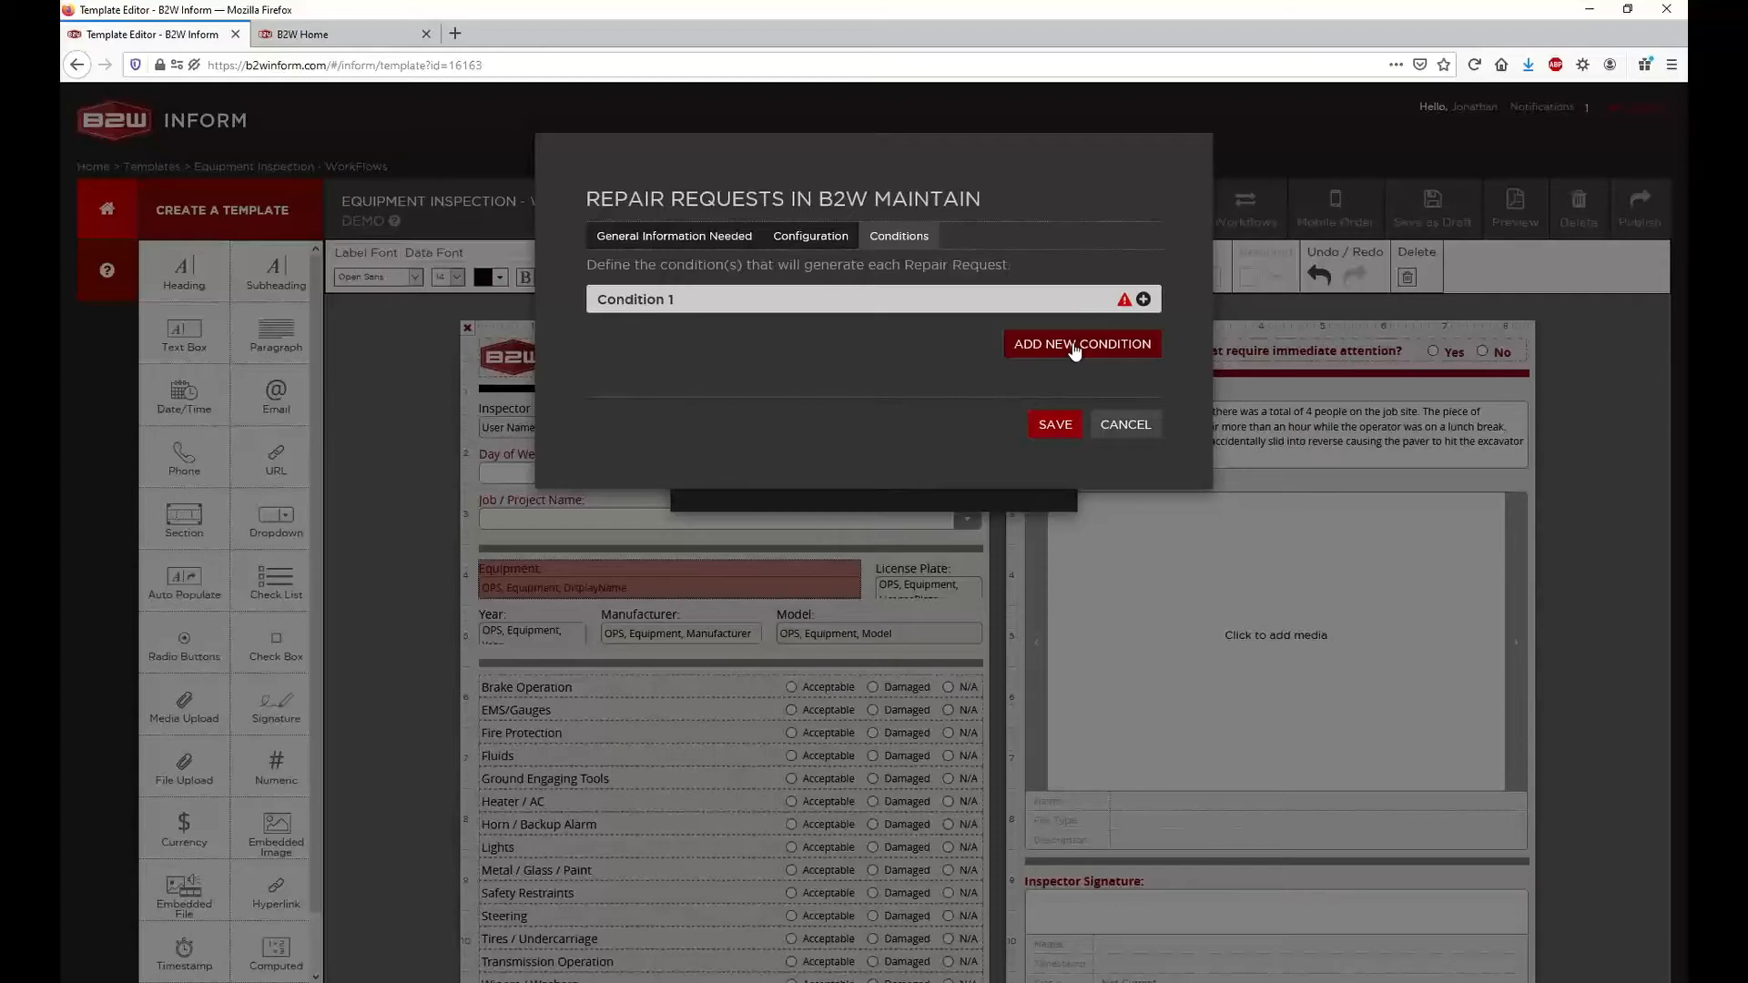
{"action": "left_click", "coordinate": [1143, 300]}
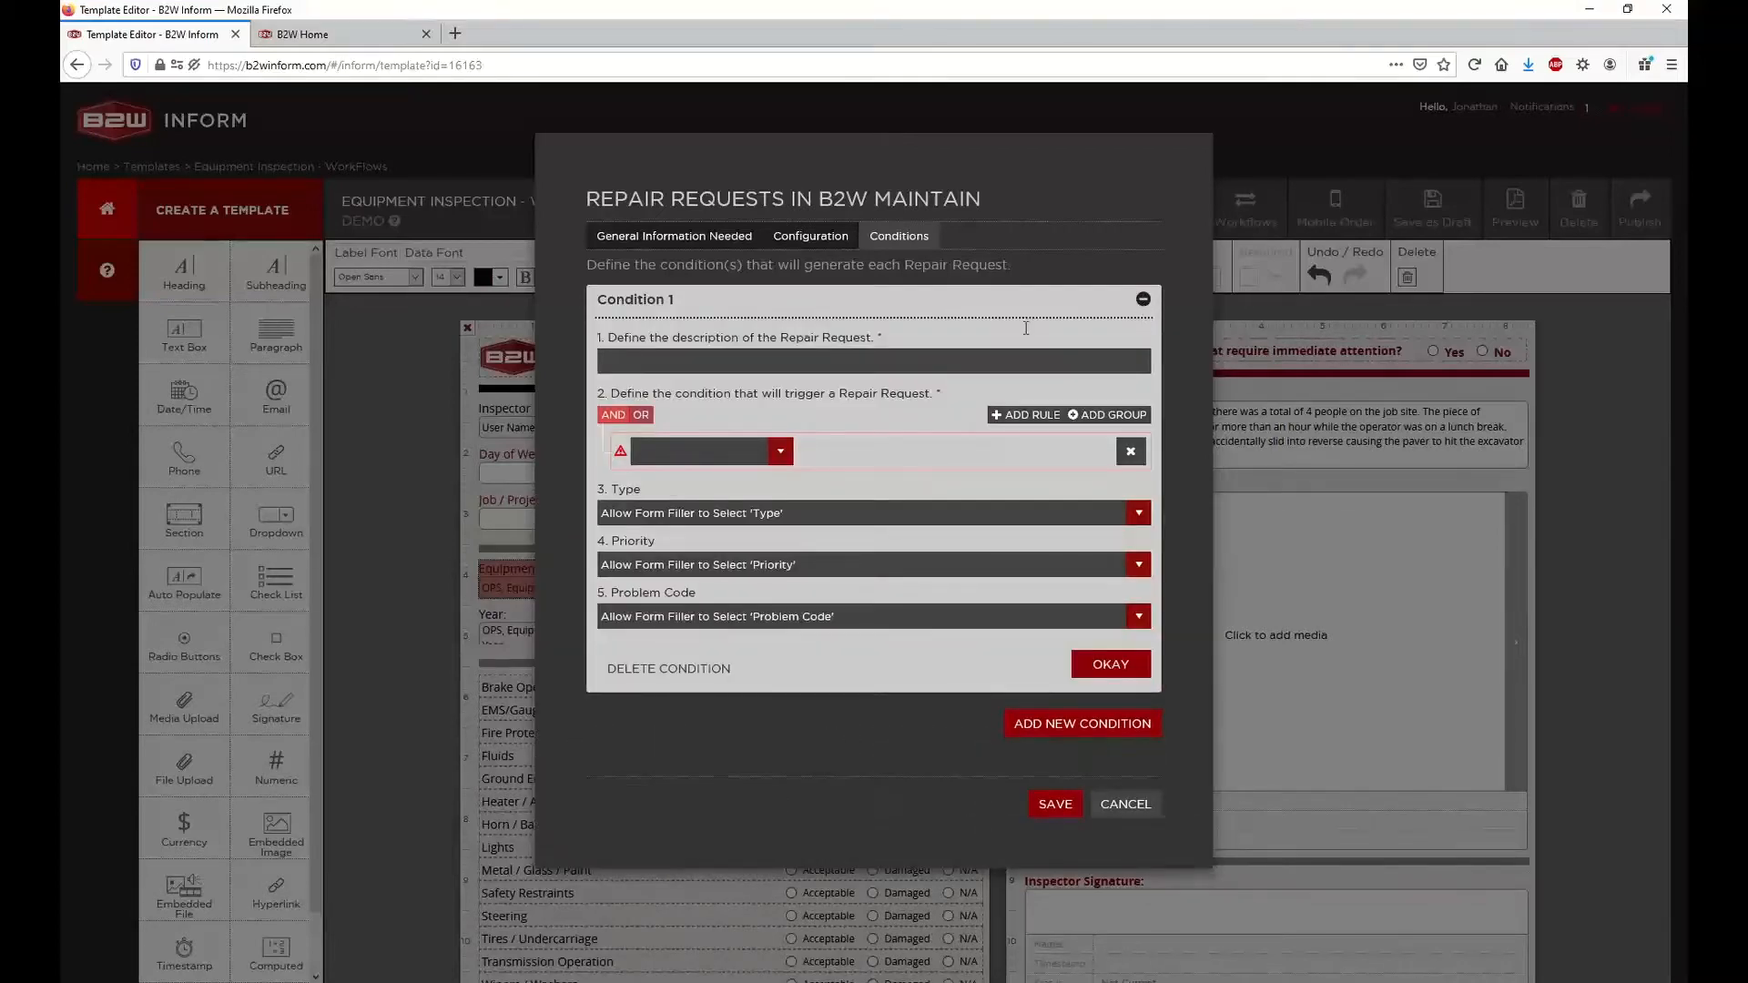
{"action": "left_click", "coordinate": [628, 363]}
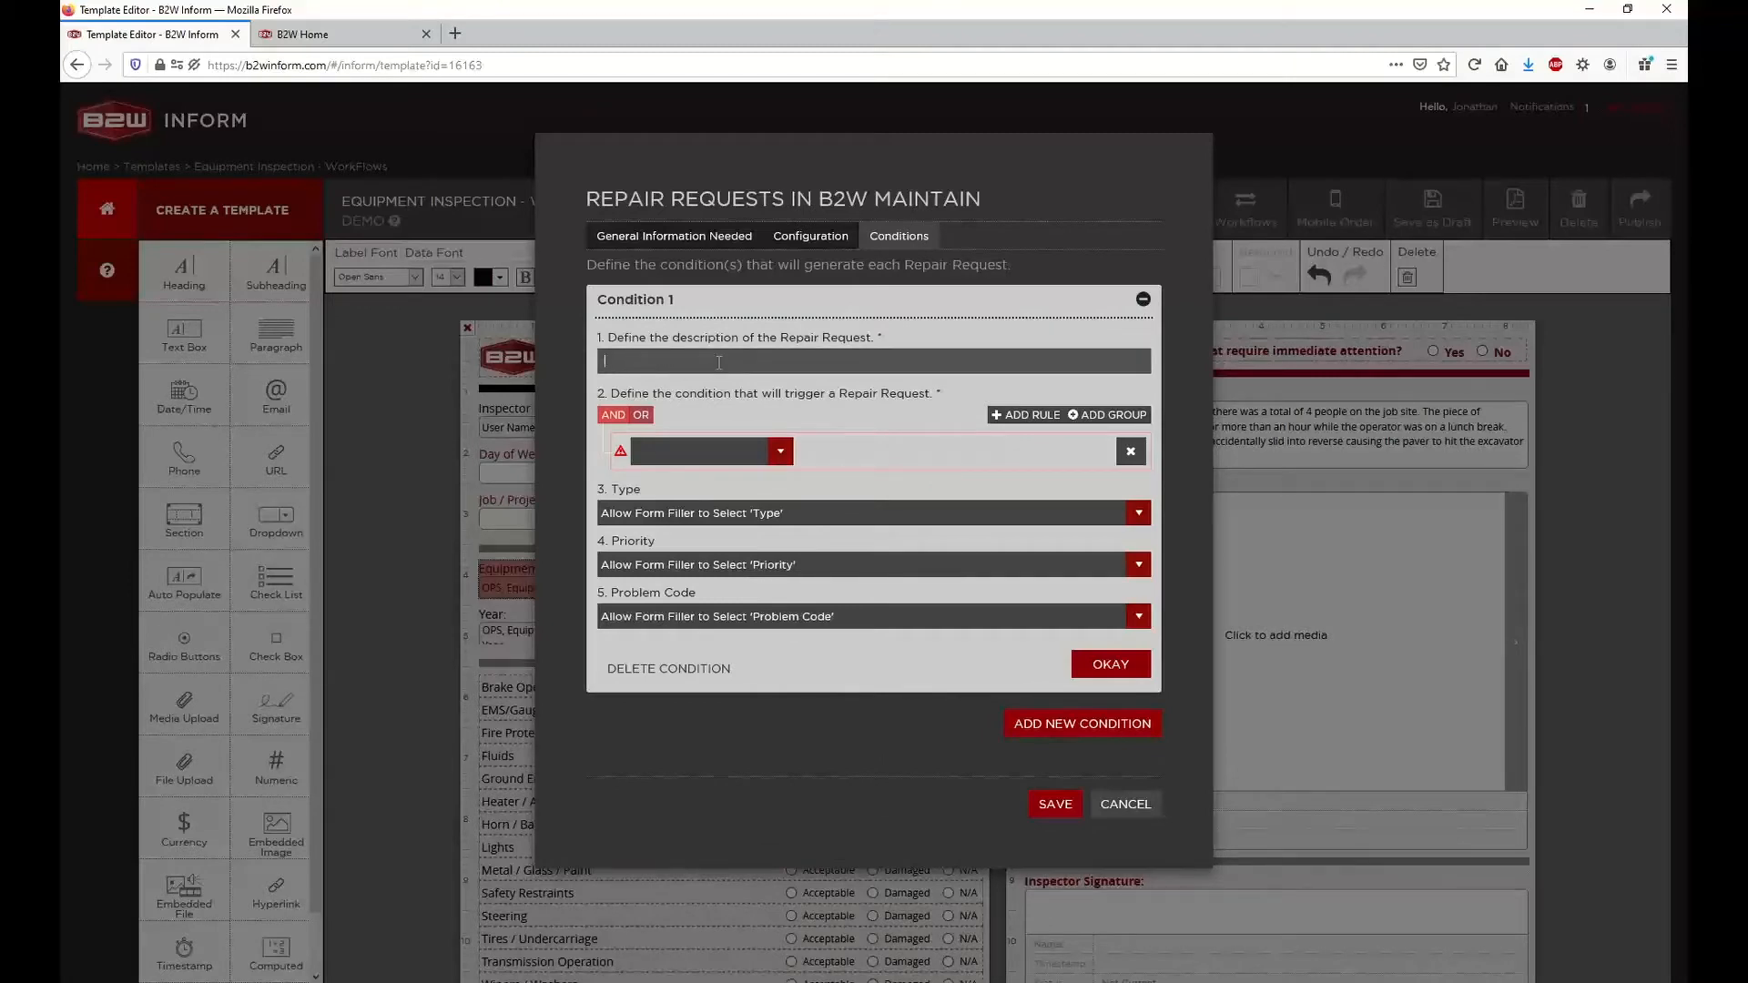
{"action": "type", "text": "Brake need Repai"}
{"action": "left_click", "coordinate": [647, 362]}
{"action": "key", "text": "BackSpace"}
{"action": "type", "text": "N"}
{"action": "left_click_drag", "start_coordinate": [610, 393], "coordinate": [947, 399]}
{"action": "left_click", "coordinate": [947, 395]}
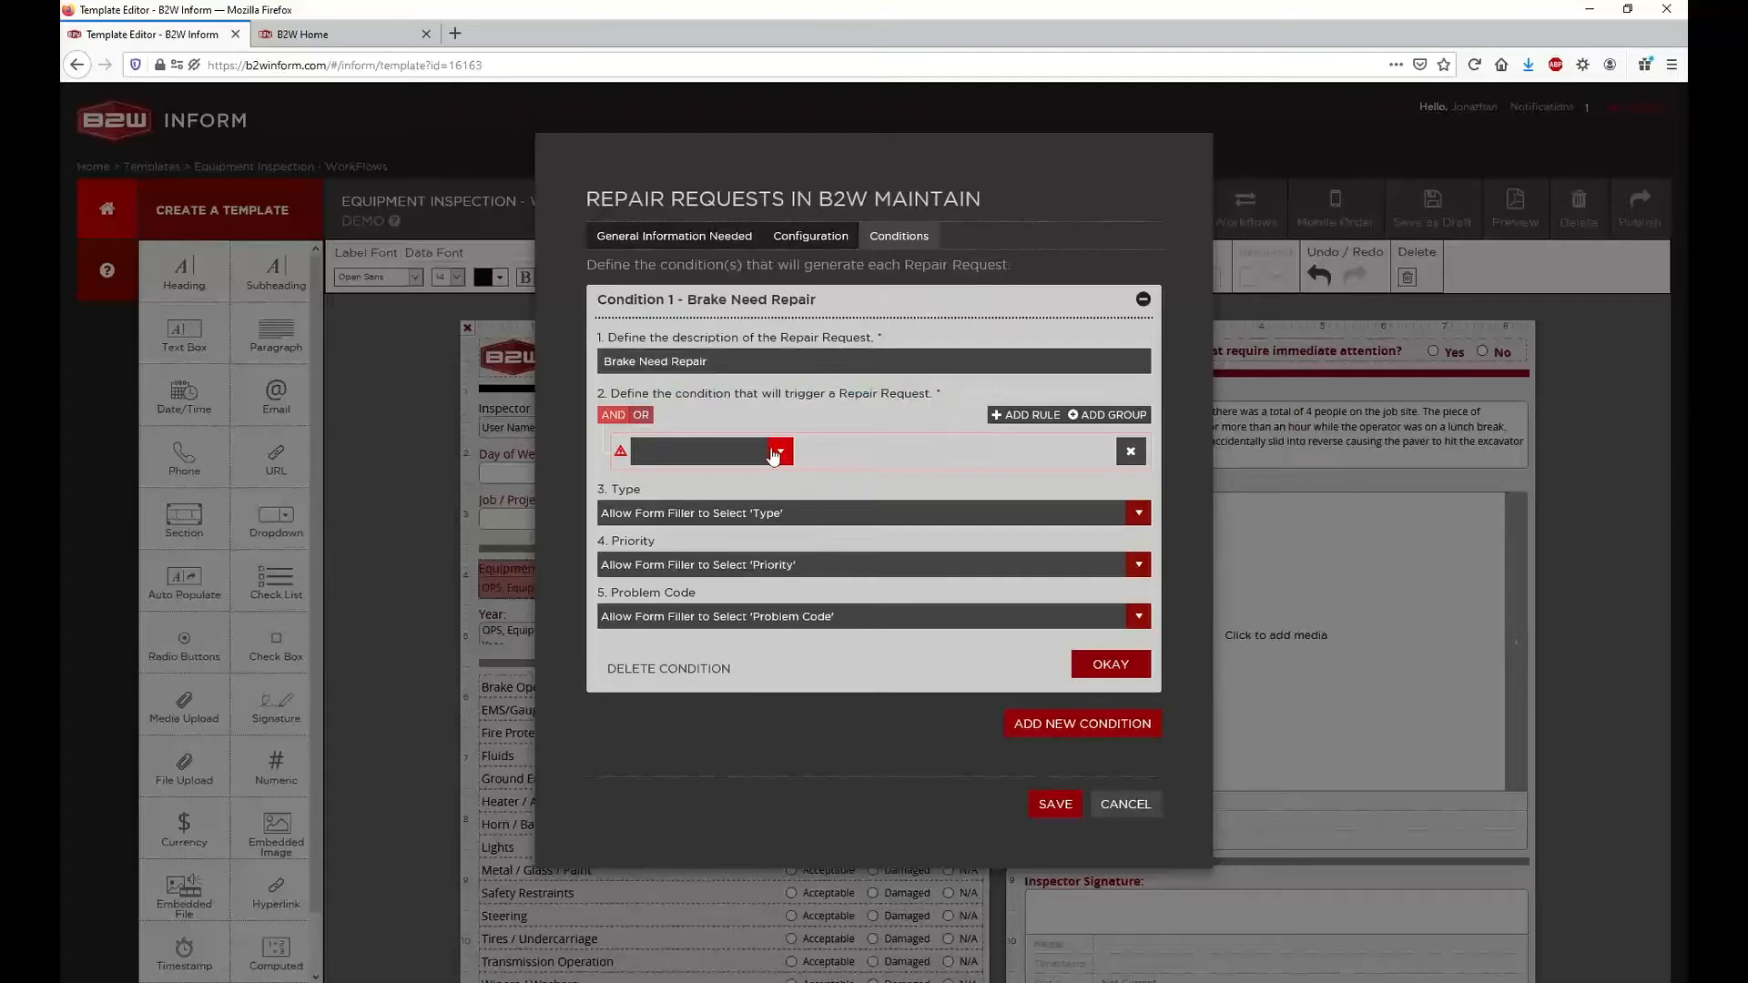
Define the brake condition's trigger rule as Insp01_BrakeOperation Equals Damaged
{"action": "left_click", "coordinate": [779, 451]}
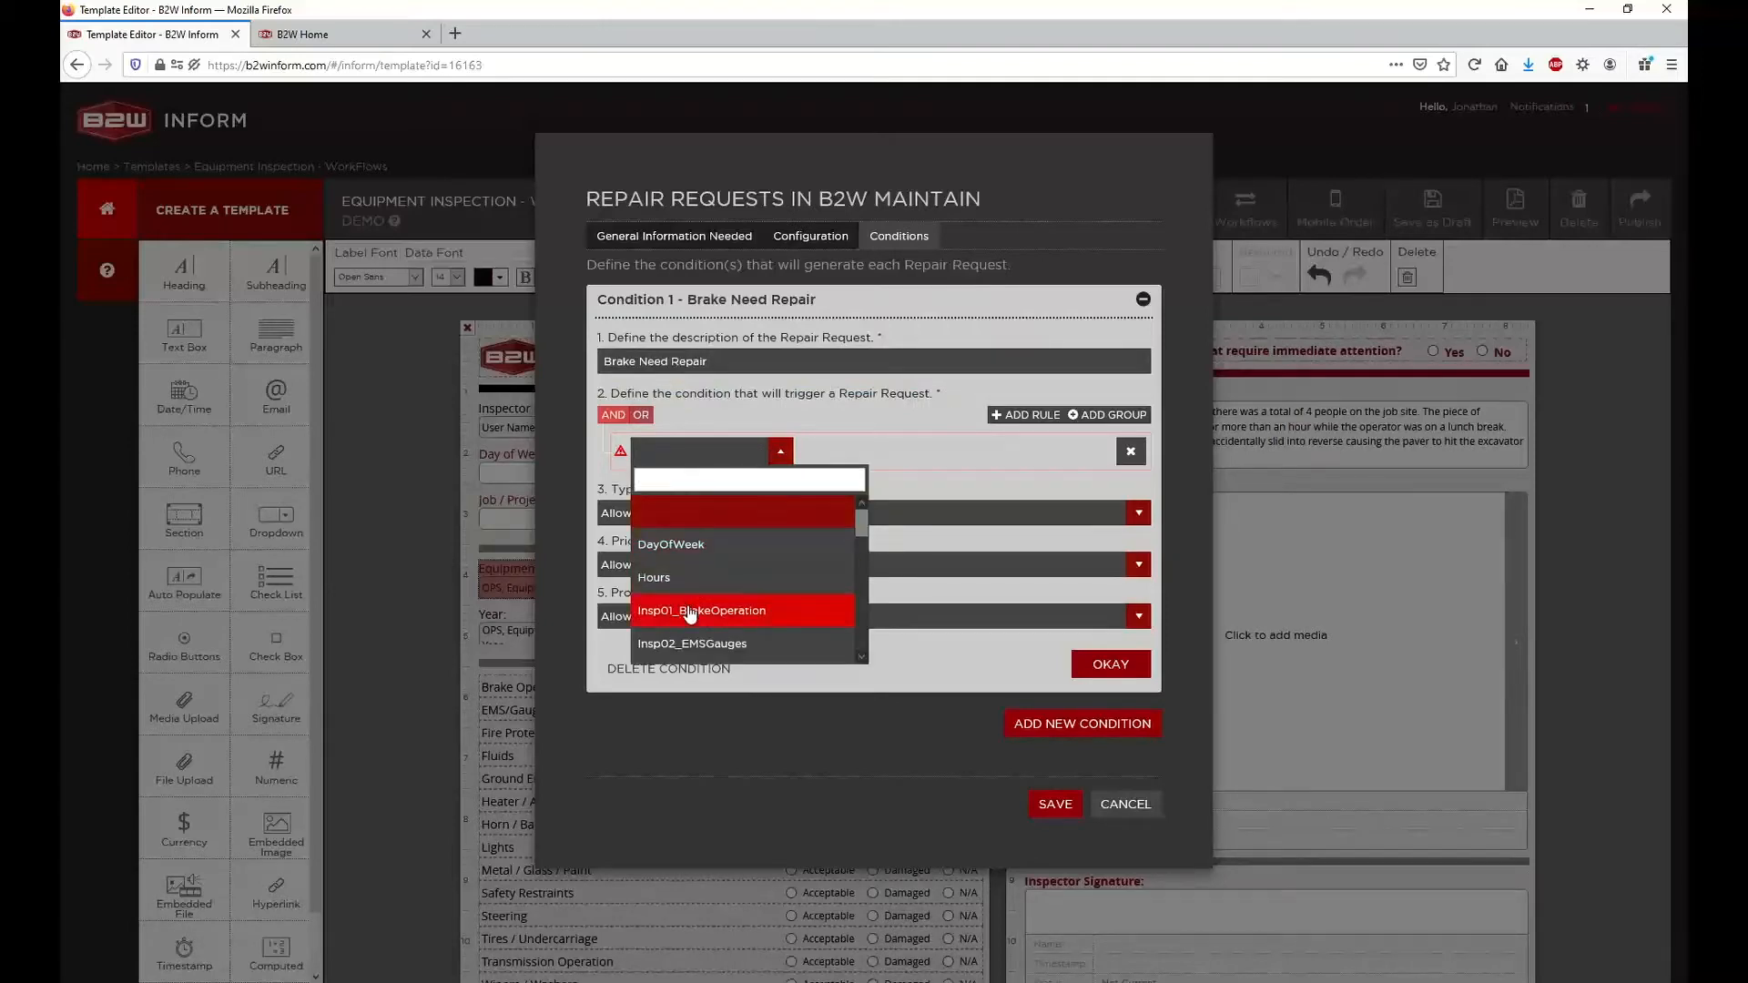
{"action": "scroll", "coordinate": [690, 614], "scroll_direction": "down", "scroll_amount": 2}
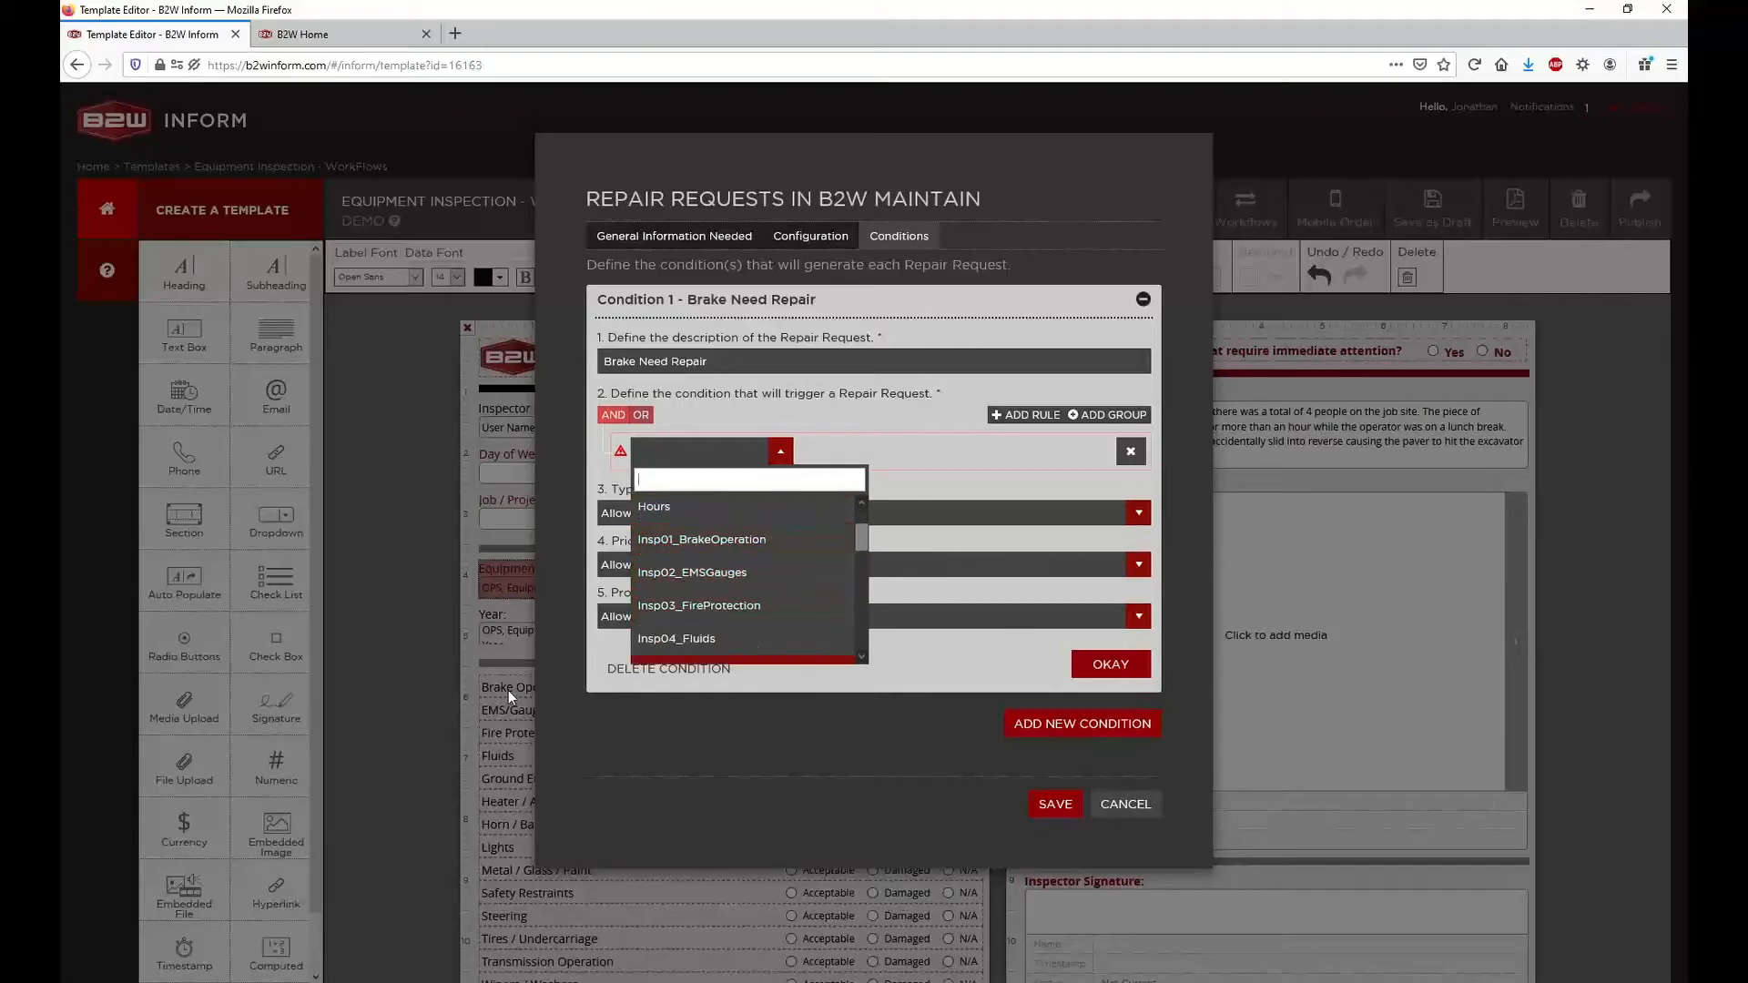
{"action": "left_click", "coordinate": [672, 552]}
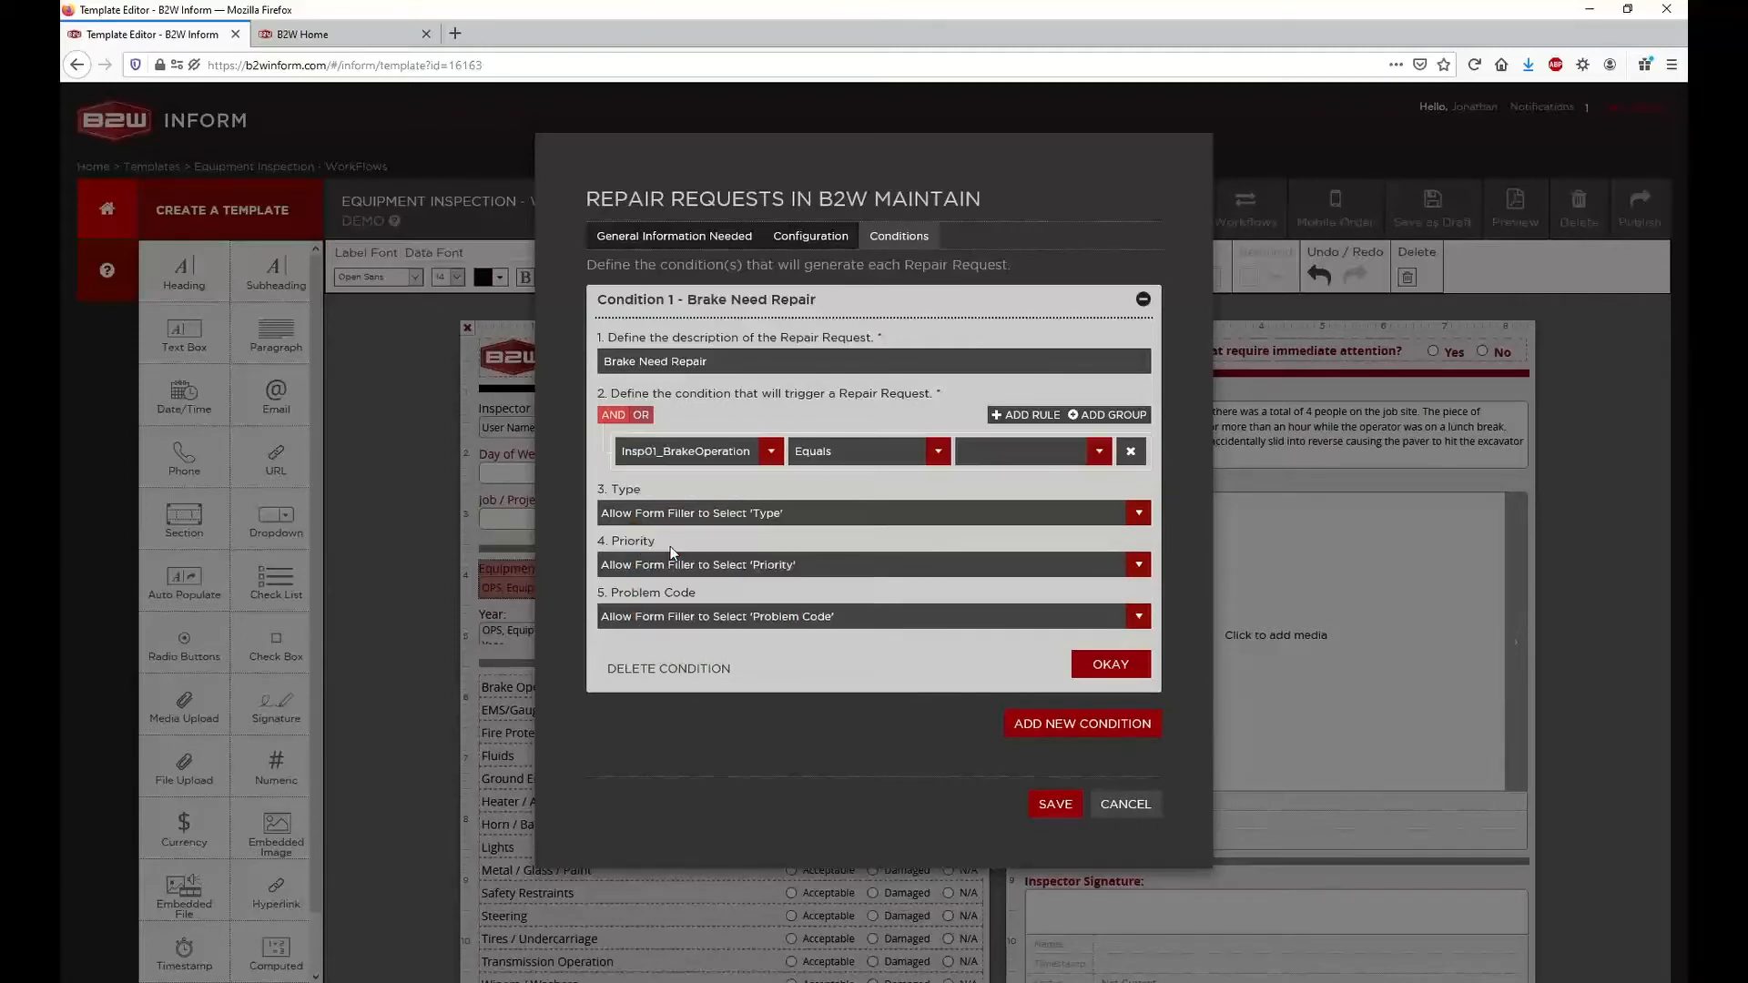
{"action": "left_click", "coordinate": [836, 455]}
{"action": "left_click", "coordinate": [995, 452]}
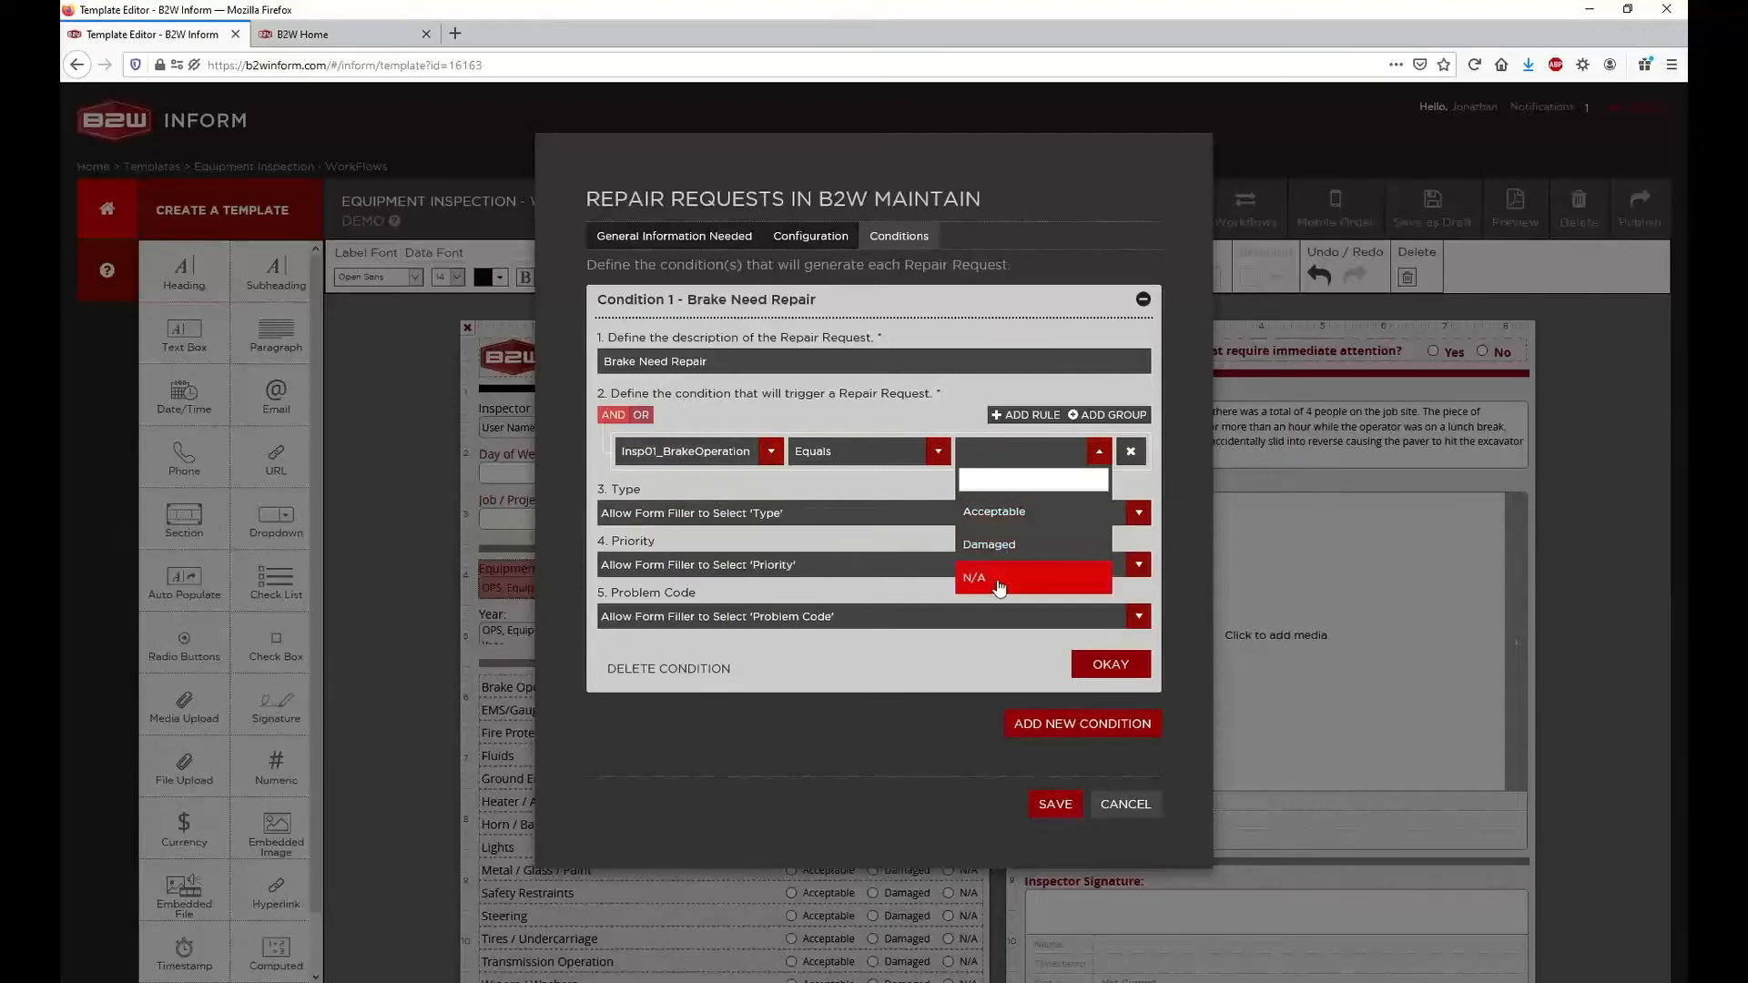
{"action": "left_click", "coordinate": [999, 549]}
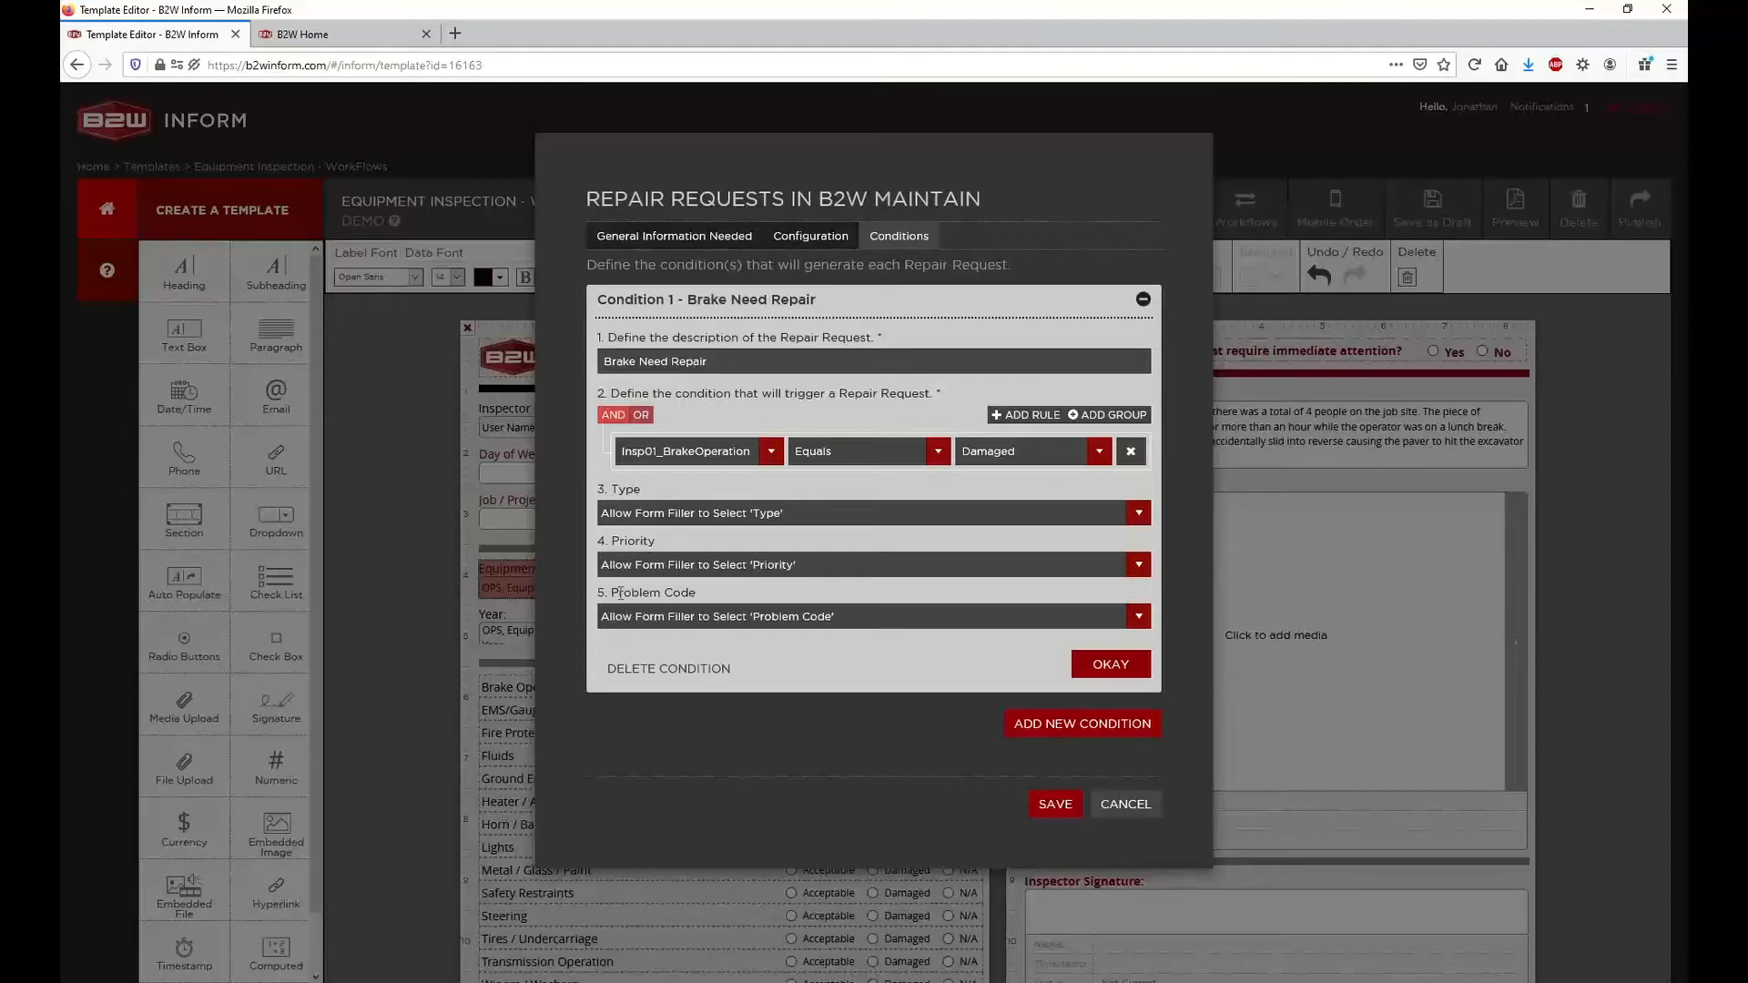
Examine the available Type, Priority and Problem Code choices for the Brake Need Repair condition
{"action": "left_click_drag", "start_coordinate": [600, 593], "coordinate": [719, 595]}
{"action": "left_click", "coordinate": [720, 595]}
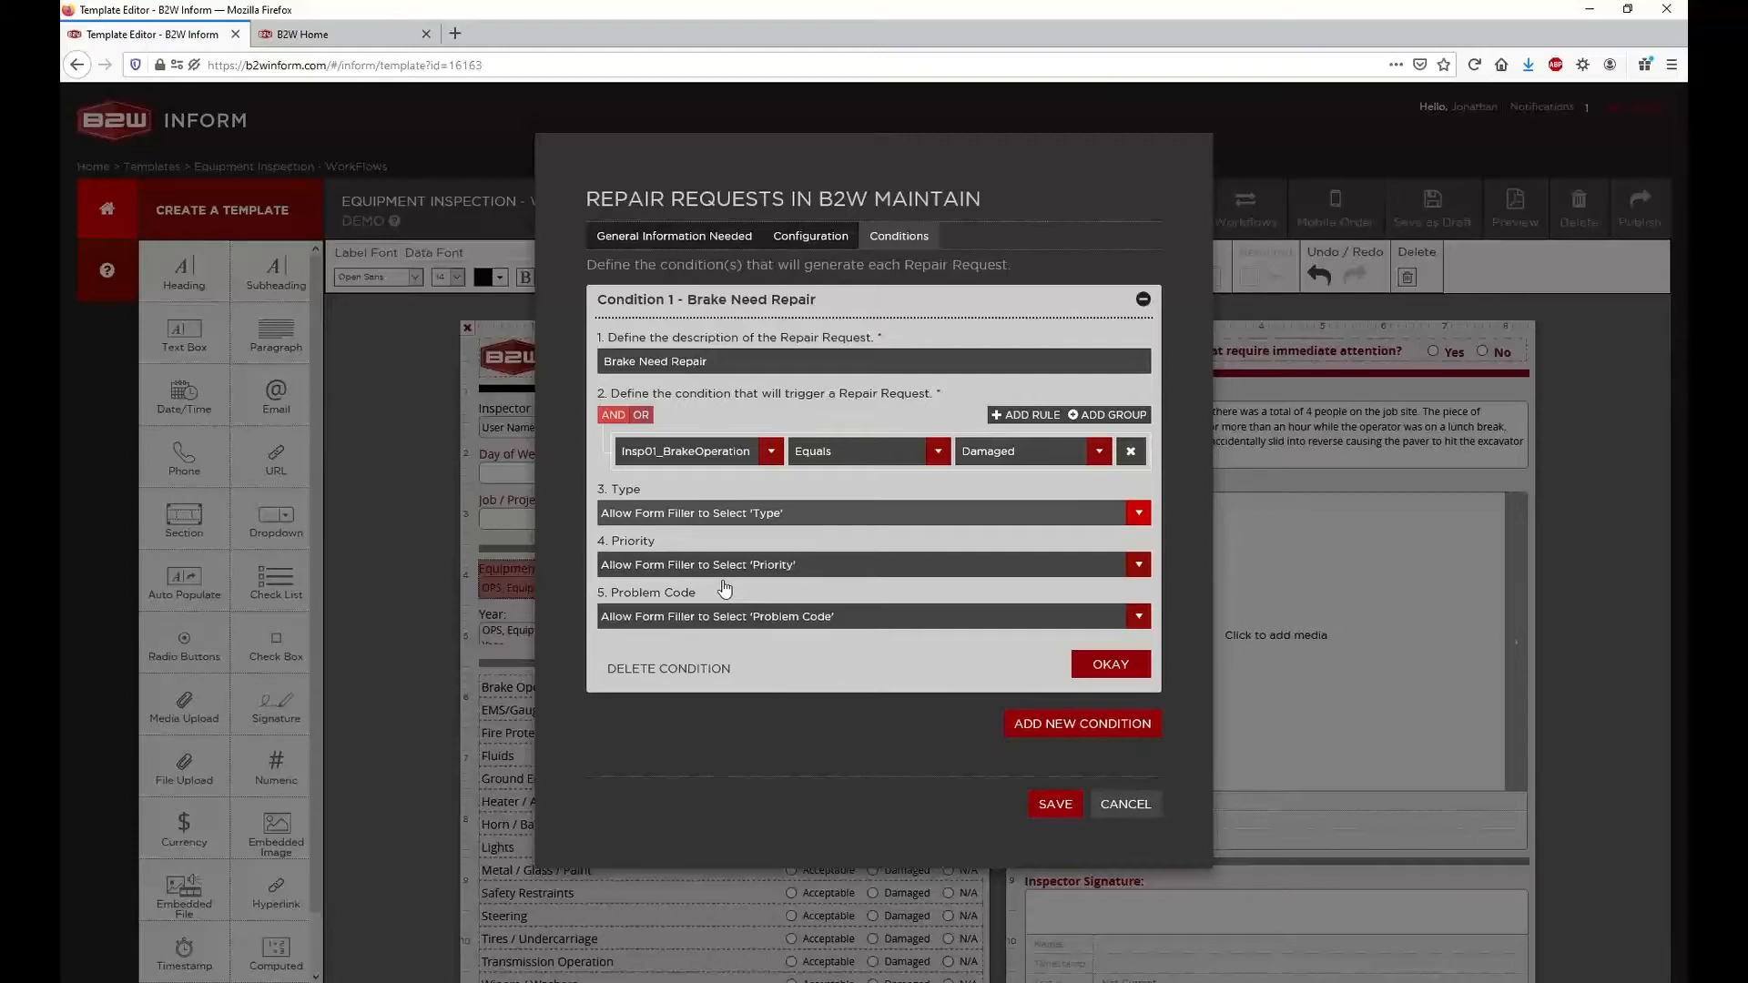
{"action": "key", "text": "Escape"}
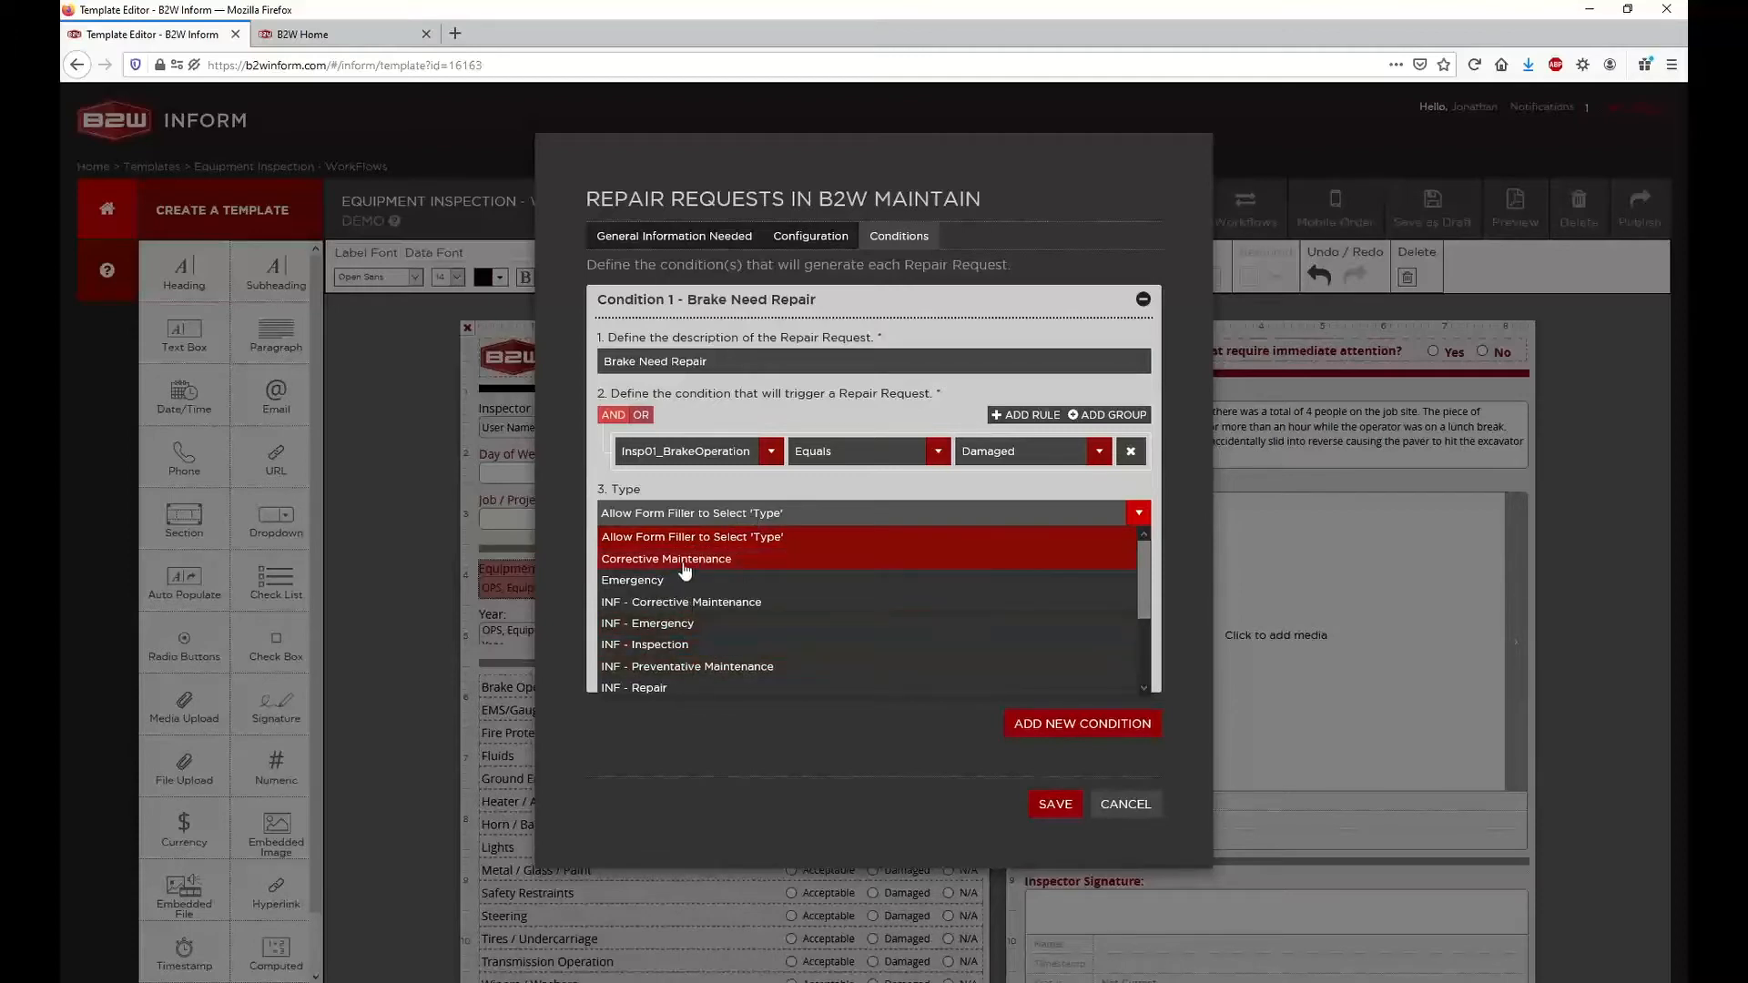
{"action": "scroll", "coordinate": [686, 570], "scroll_direction": "down", "scroll_amount": 4}
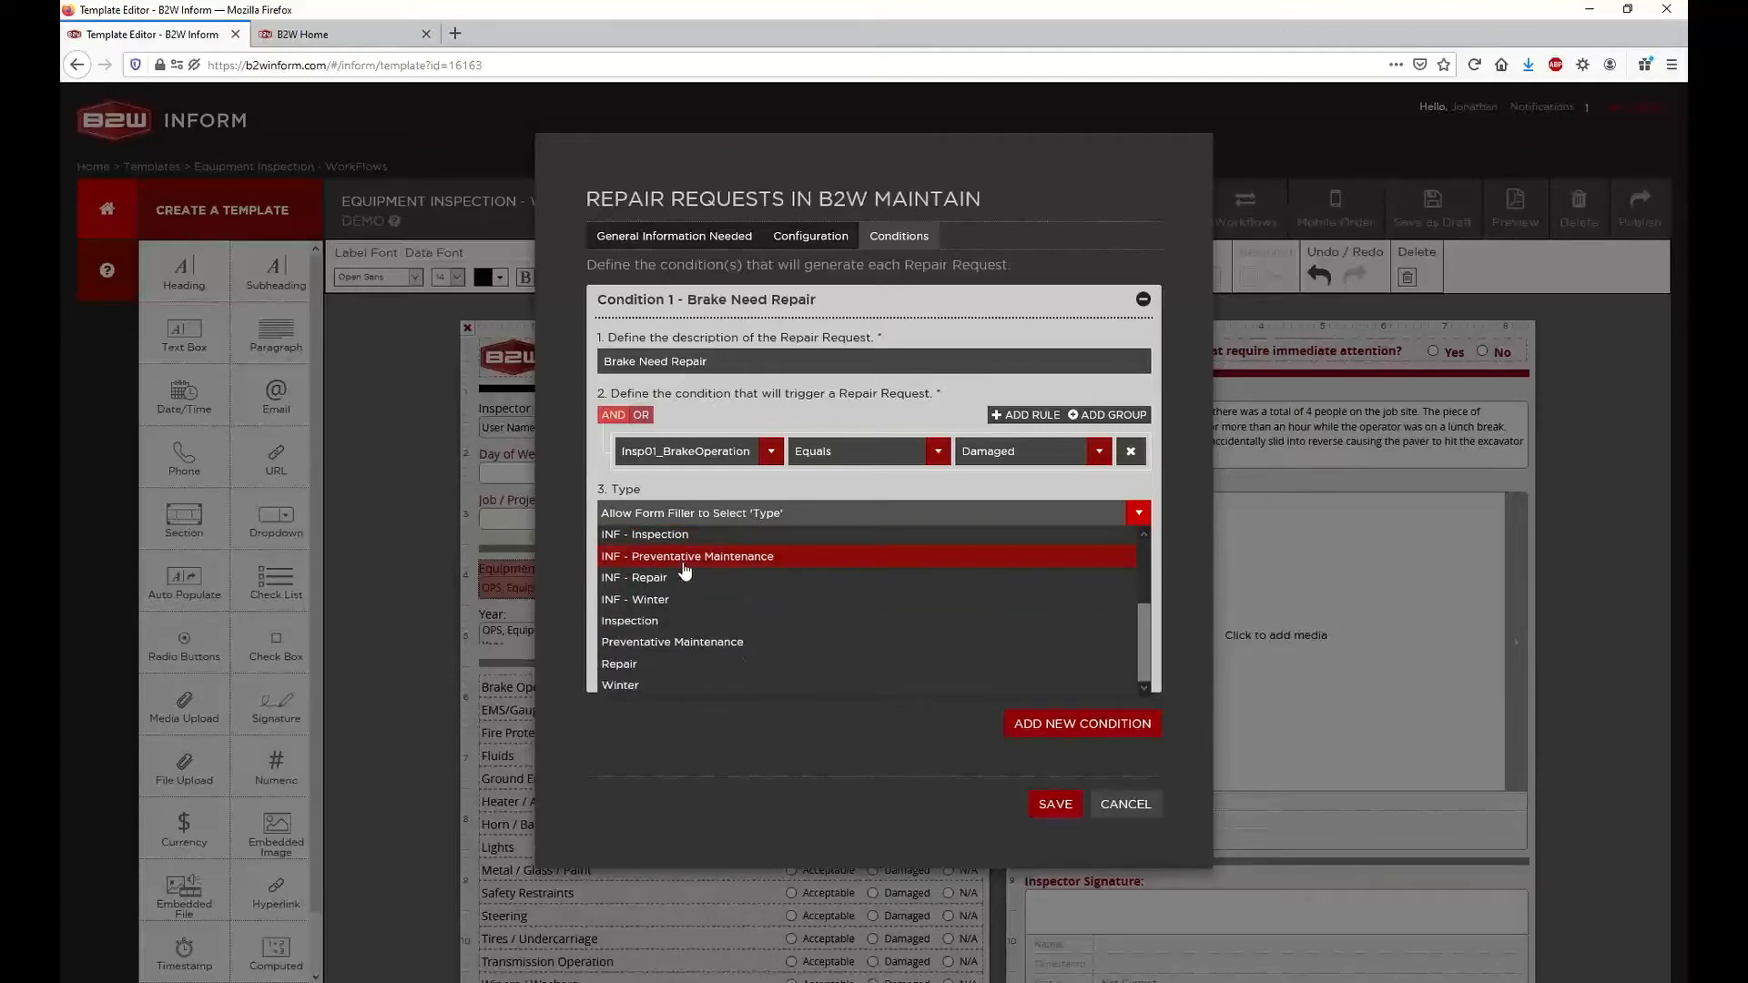
{"action": "scroll", "coordinate": [686, 570], "scroll_direction": "up", "scroll_amount": 4}
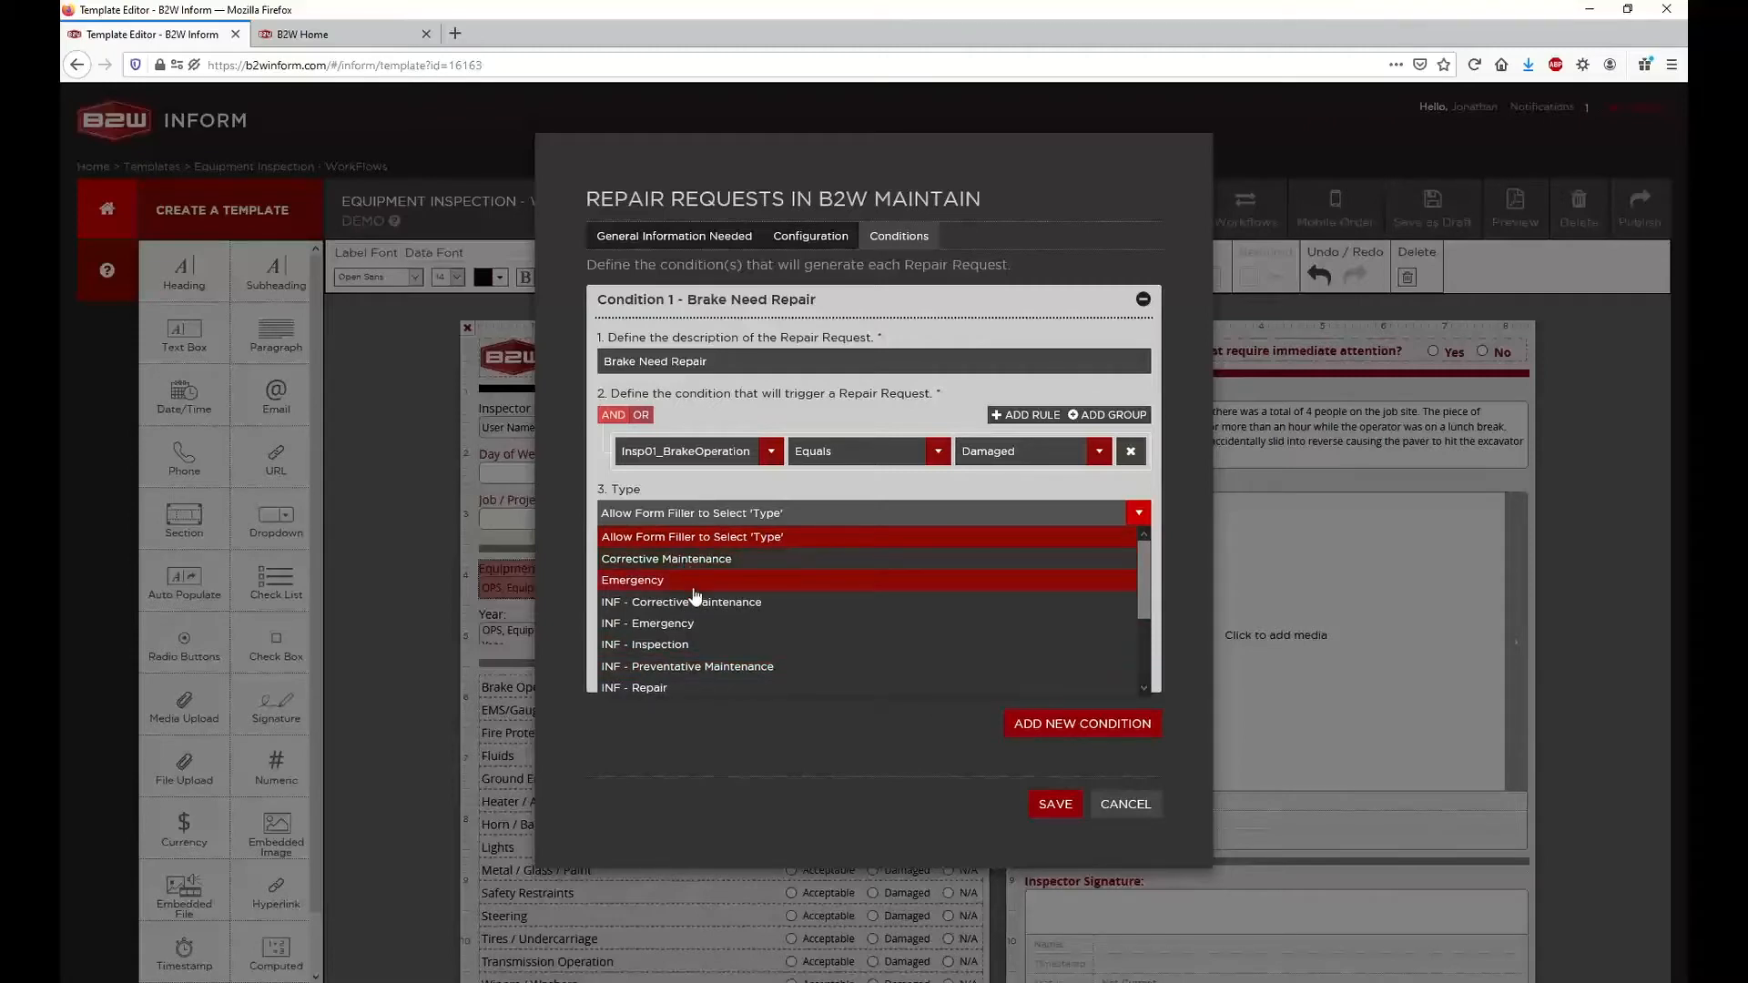
{"action": "left_click", "coordinate": [692, 513]}
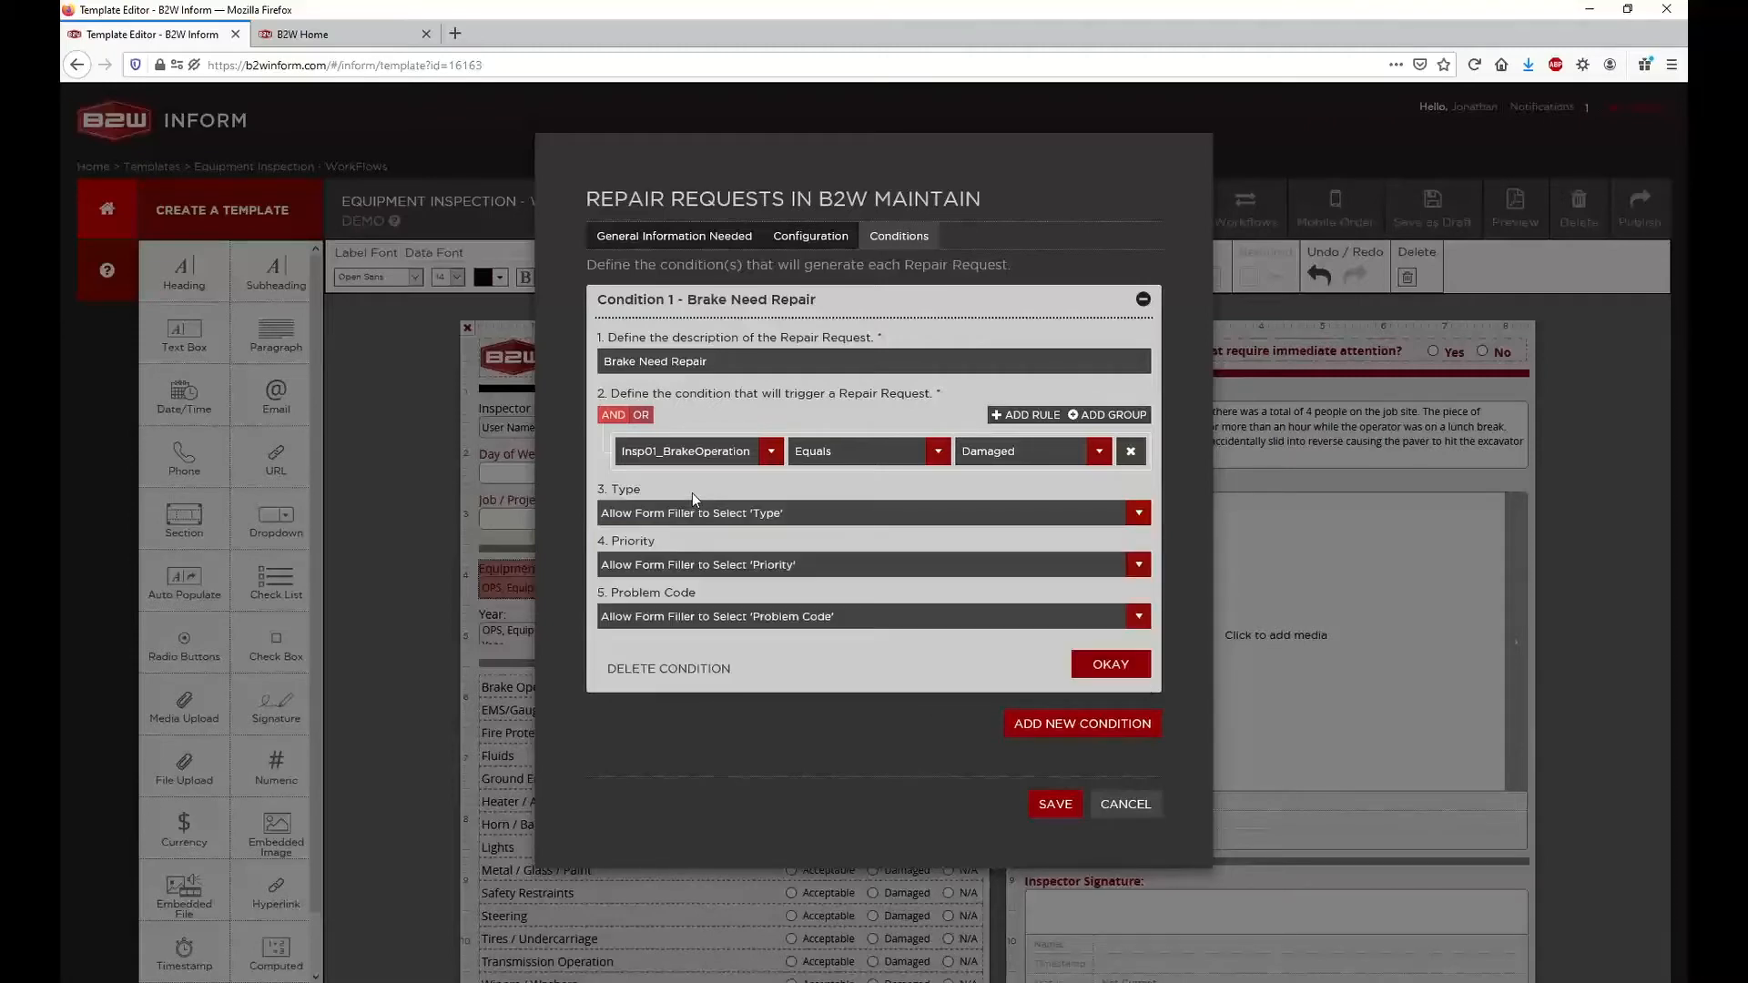
{"action": "left_click", "coordinate": [643, 574]}
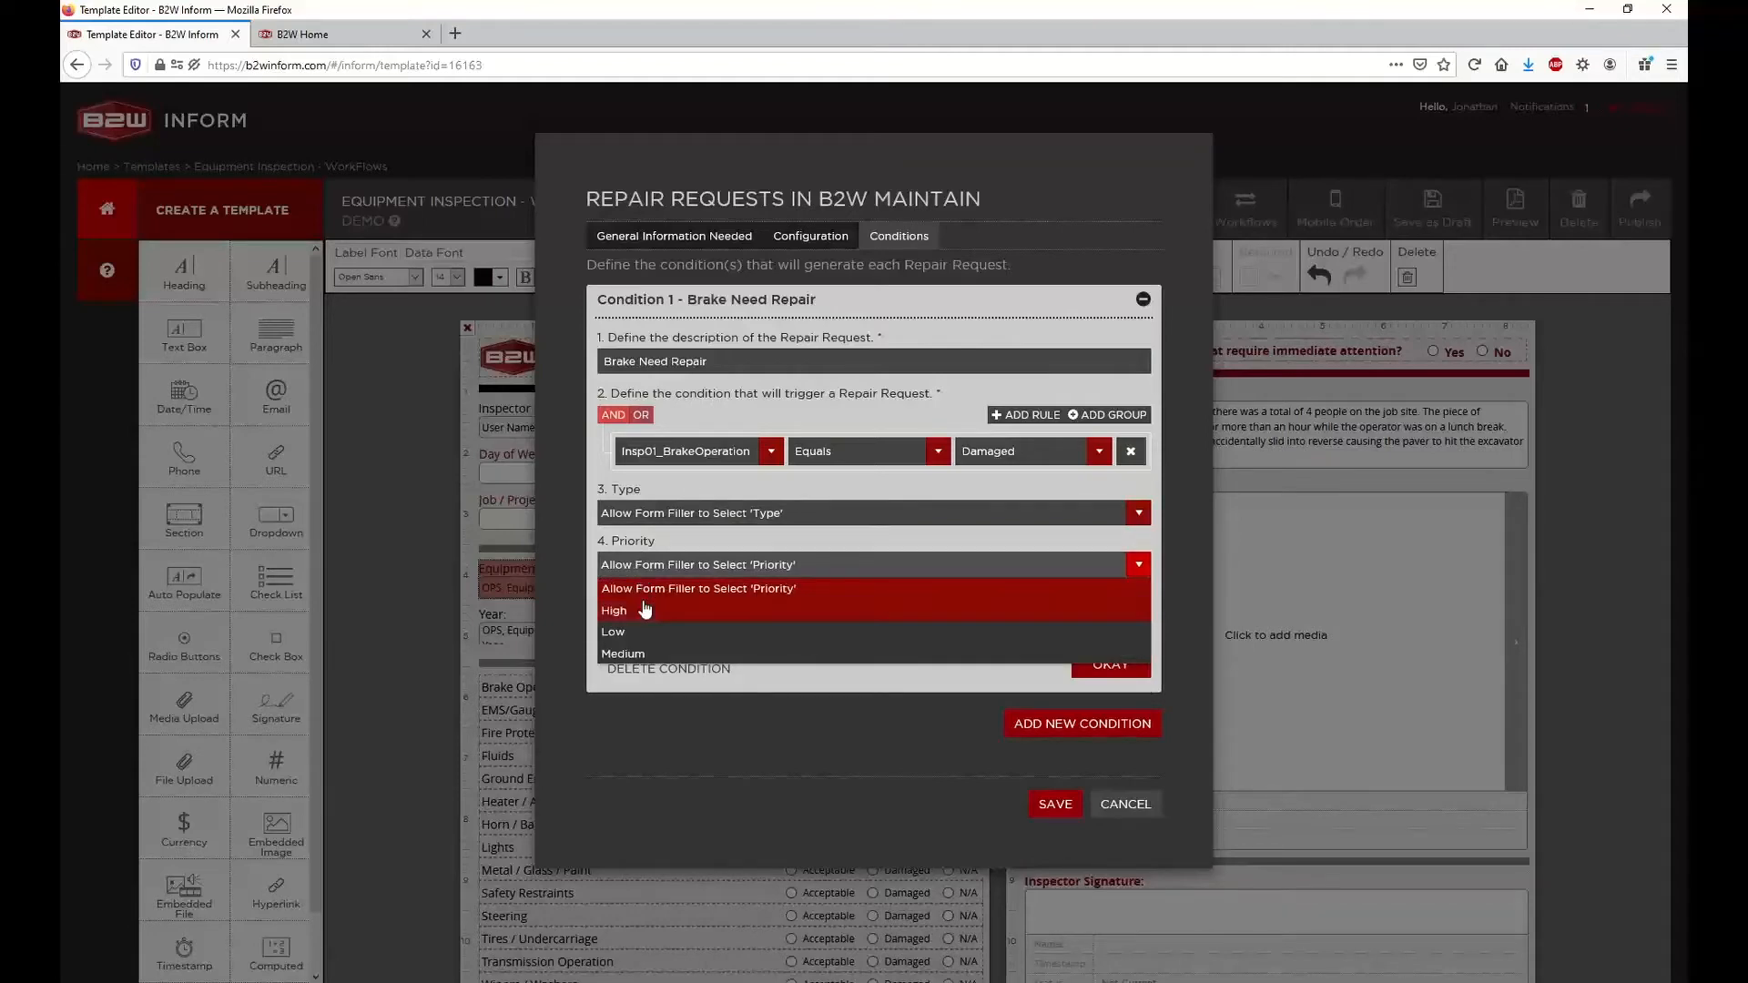
{"action": "left_click", "coordinate": [679, 569]}
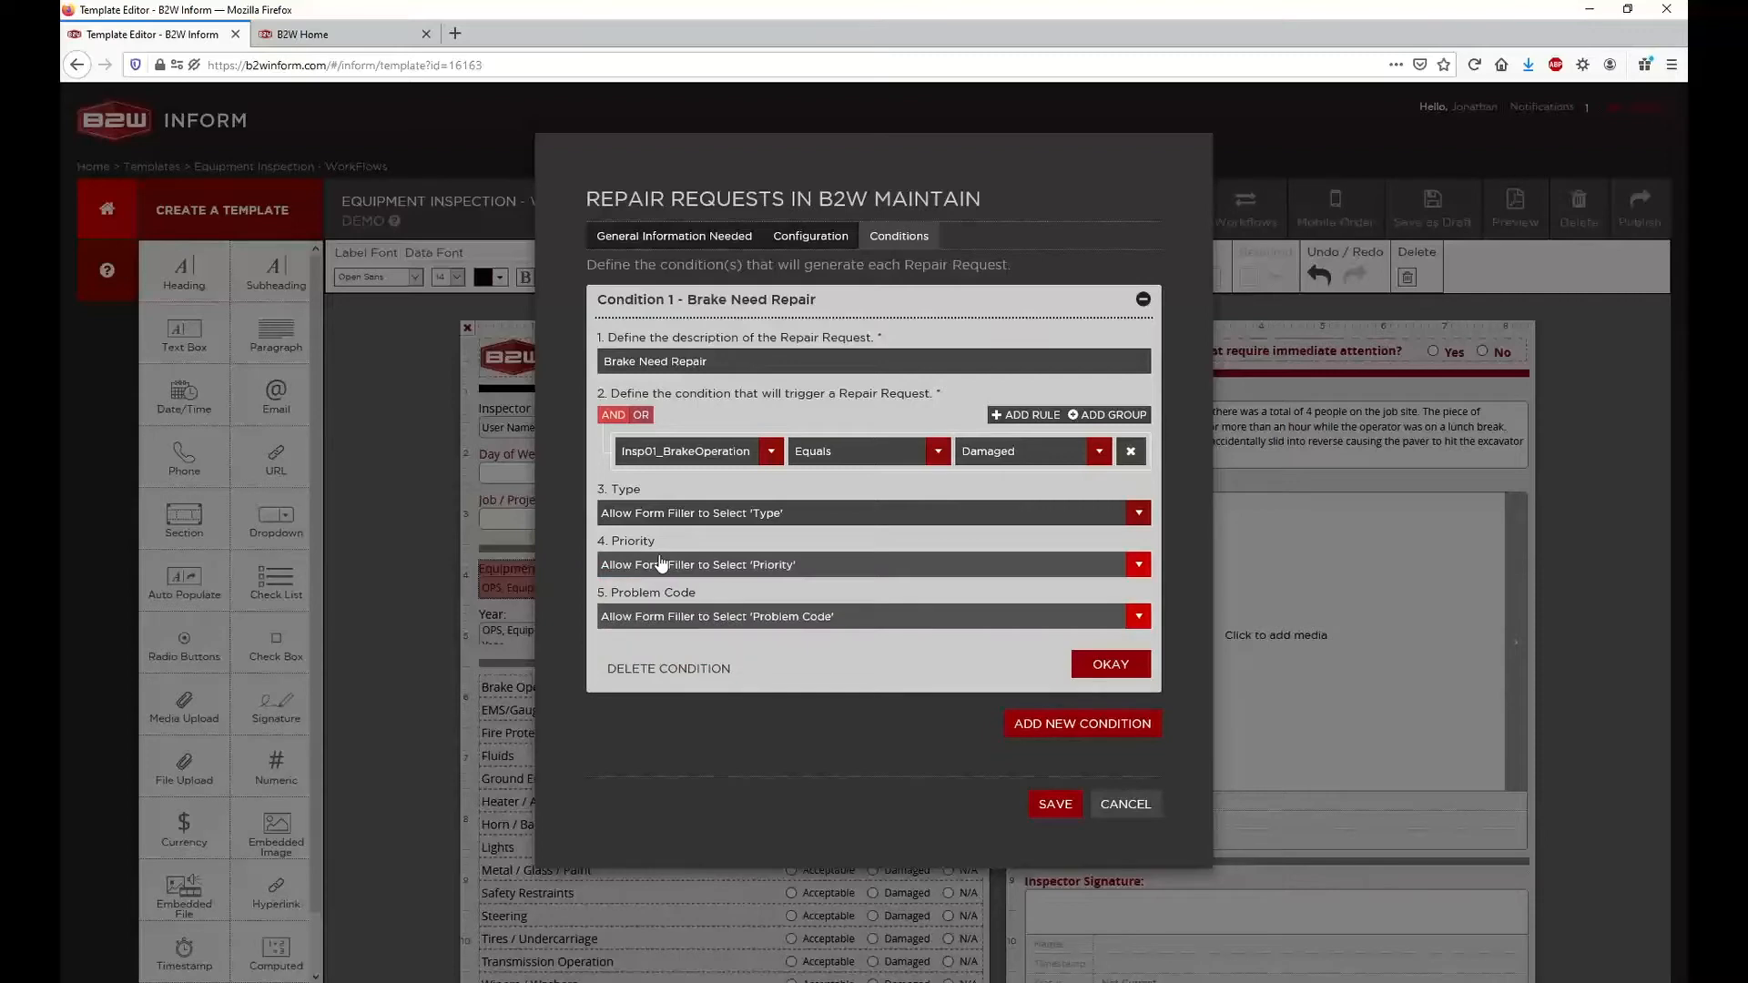
{"action": "left_click", "coordinate": [653, 619]}
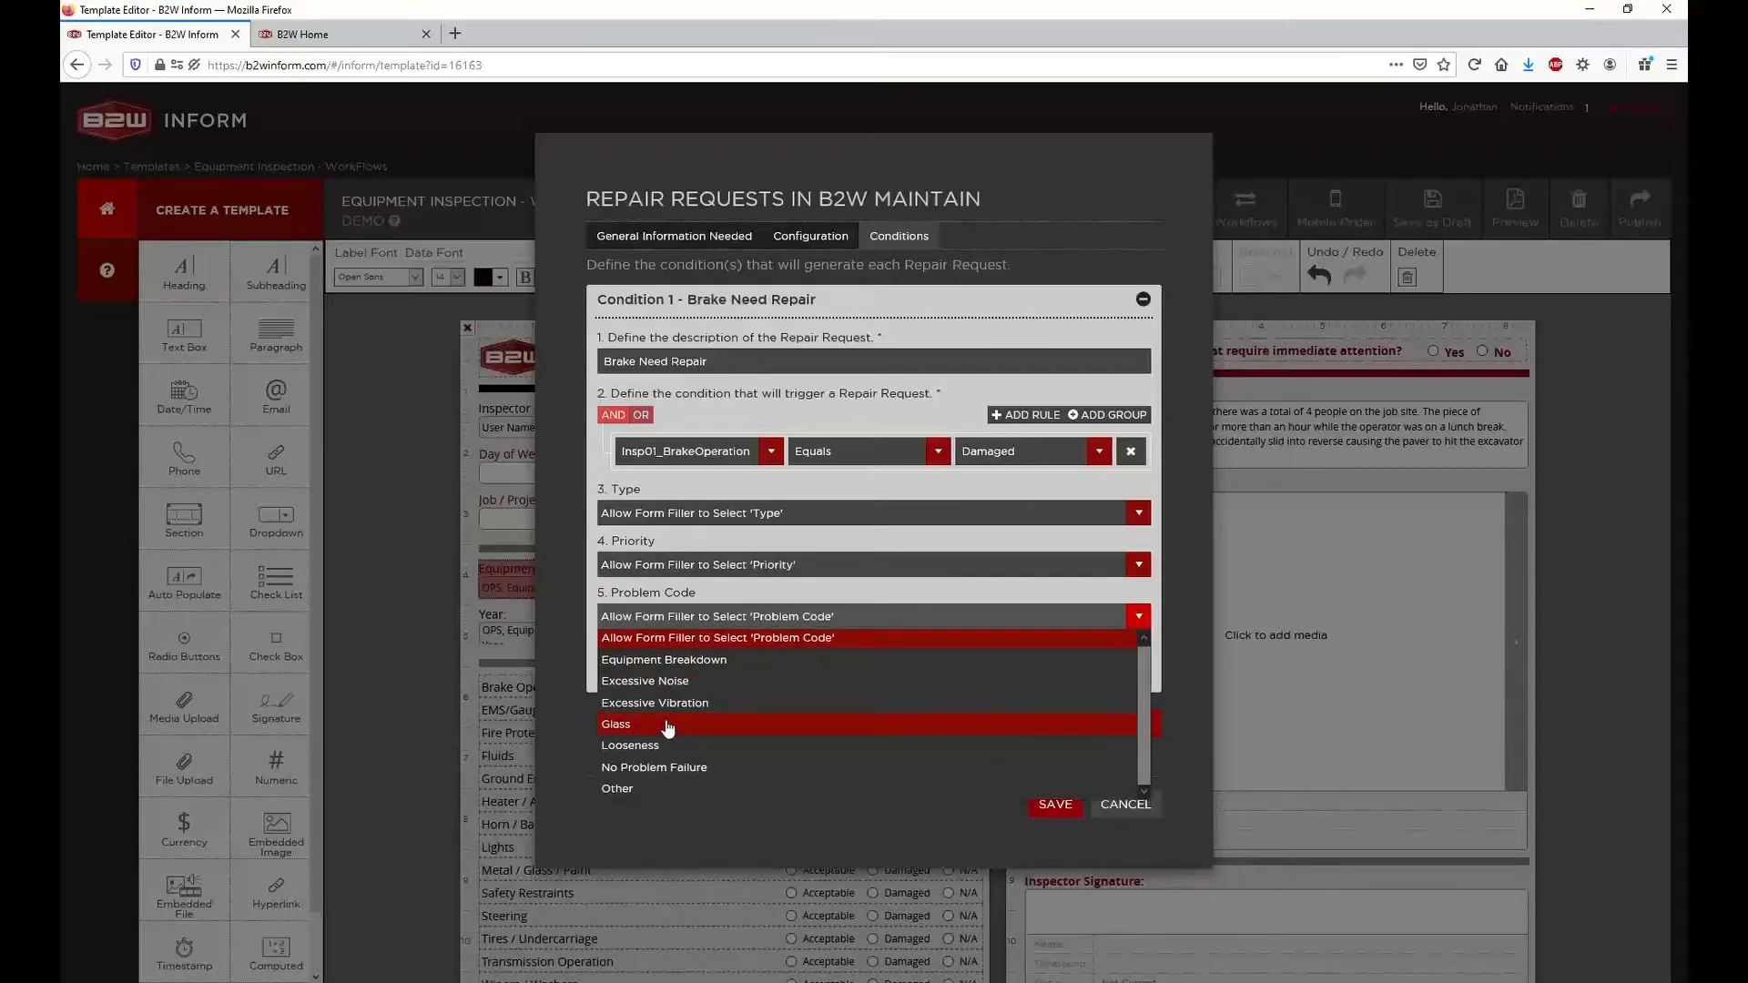
{"action": "left_click", "coordinate": [676, 616]}
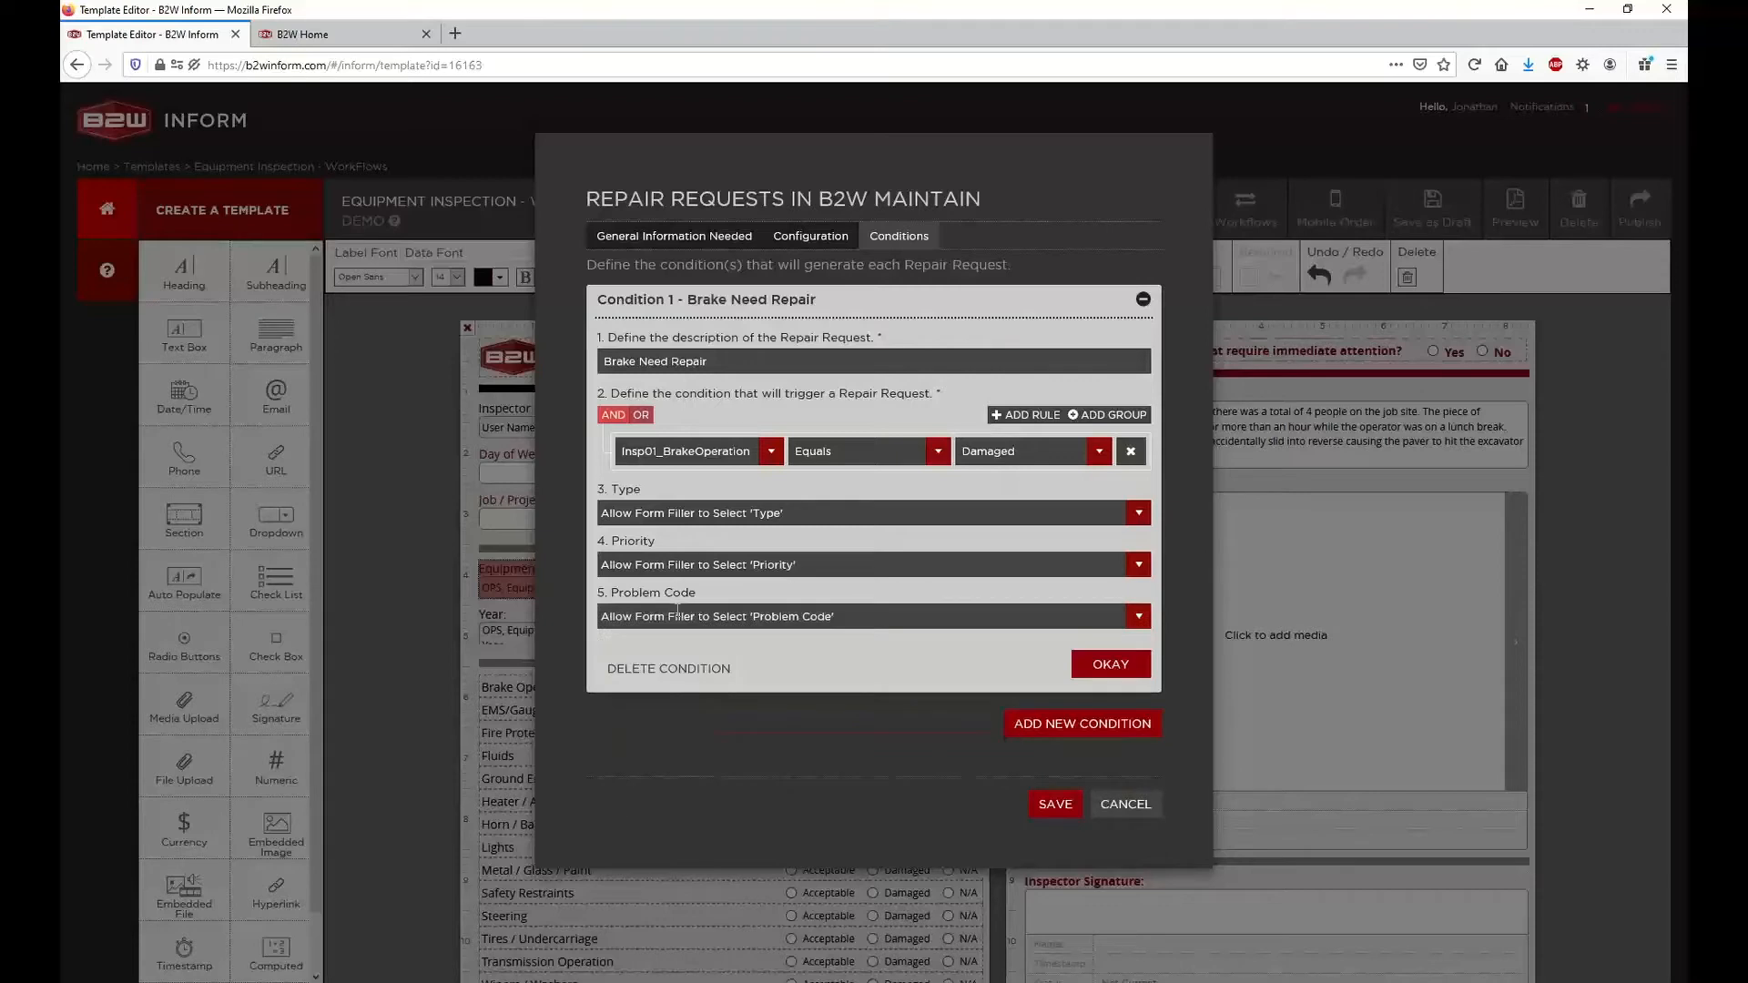
{"action": "left_click", "coordinate": [684, 514]}
{"action": "left_click", "coordinate": [686, 523]}
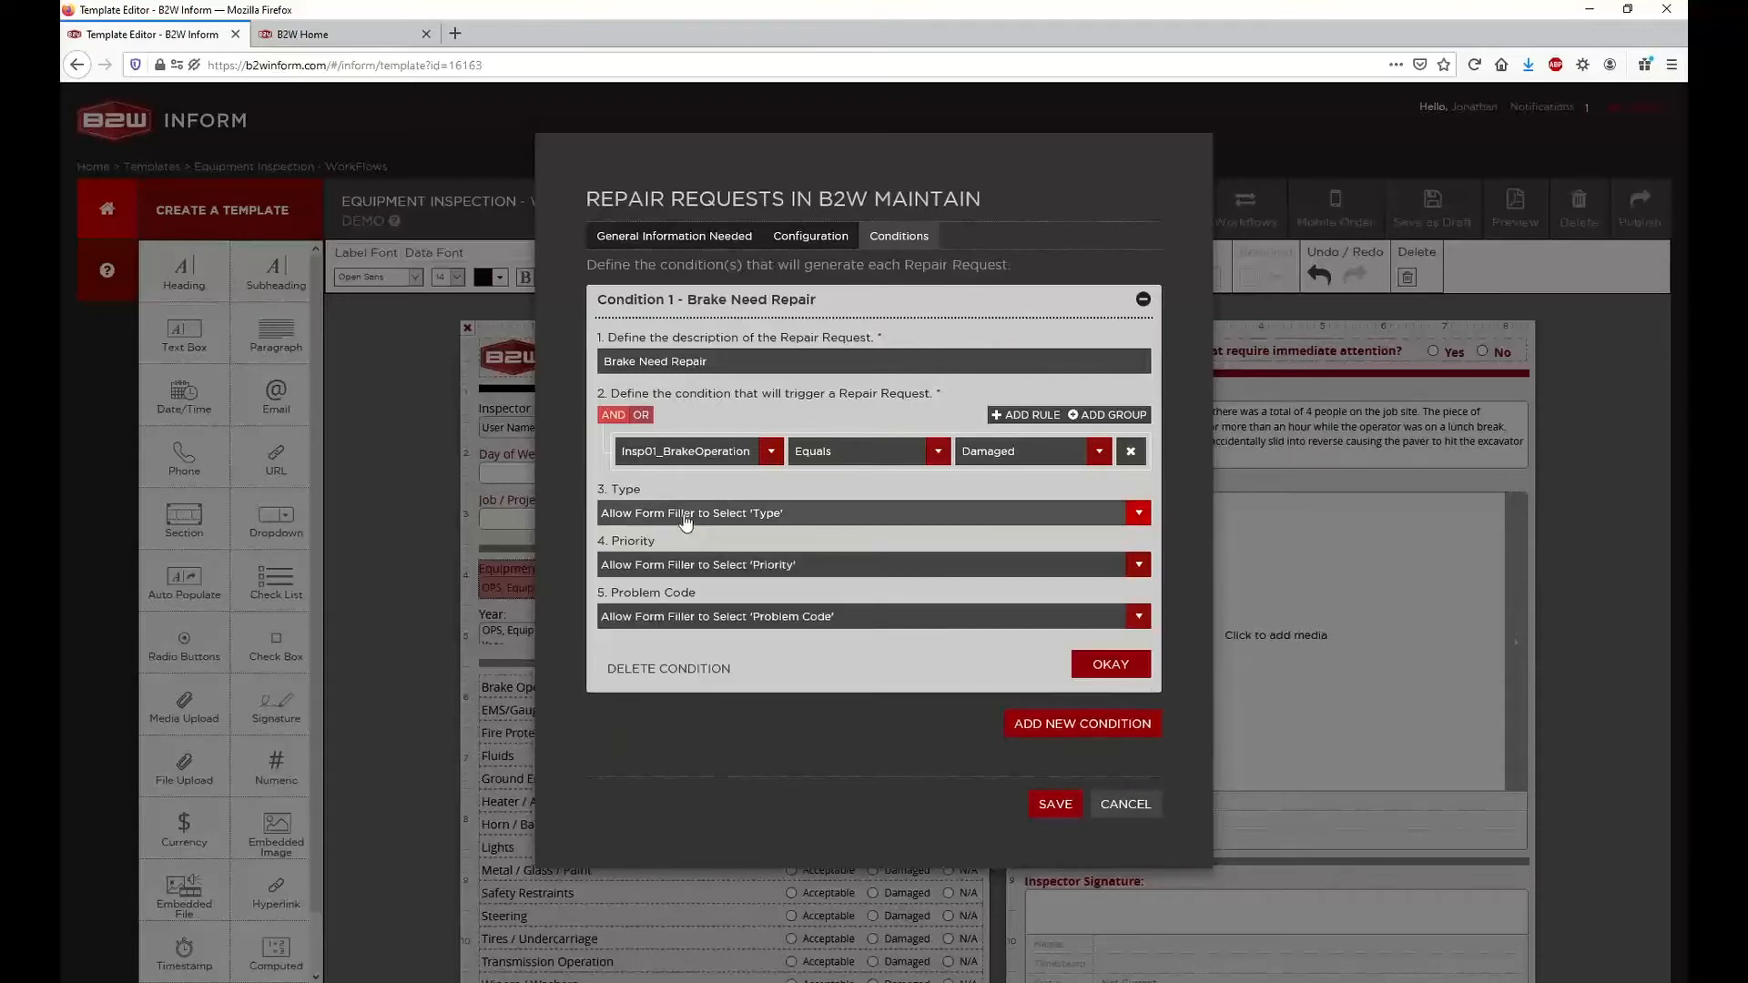
Confirm the brake condition and add a second condition with the description "Gauges Broken"
{"action": "left_click", "coordinate": [1080, 666]}
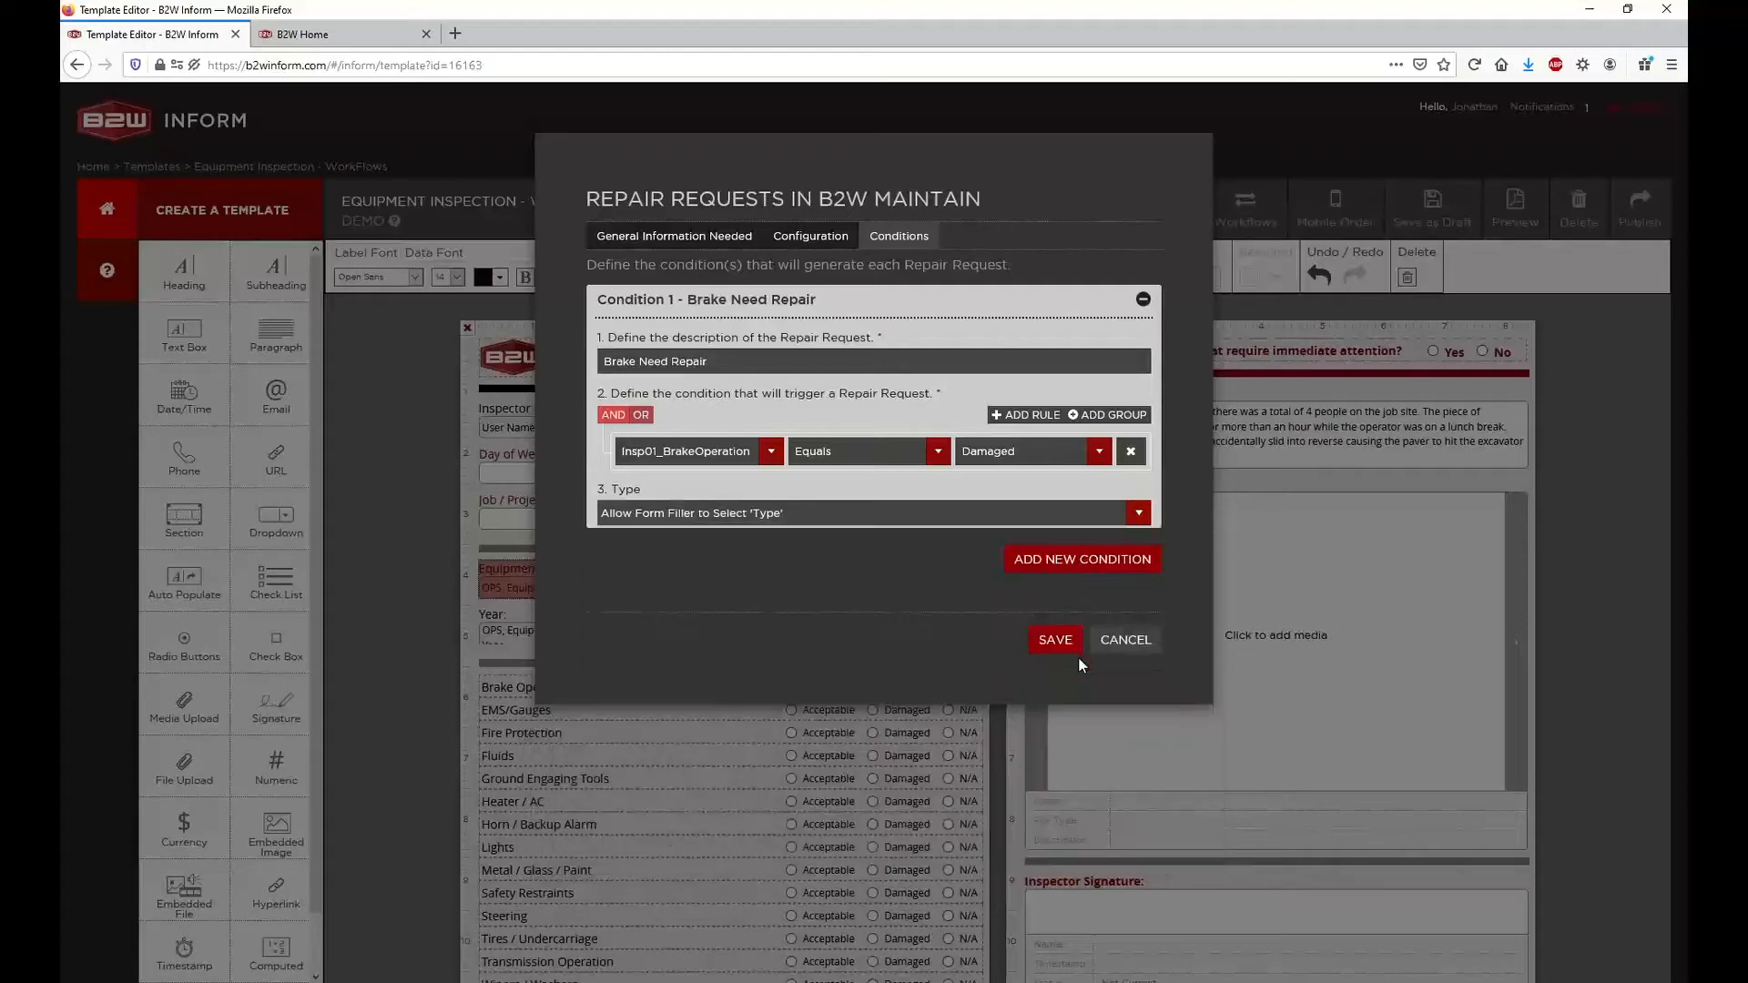
{"action": "left_click", "coordinate": [1137, 355]}
{"action": "left_click", "coordinate": [1143, 336]}
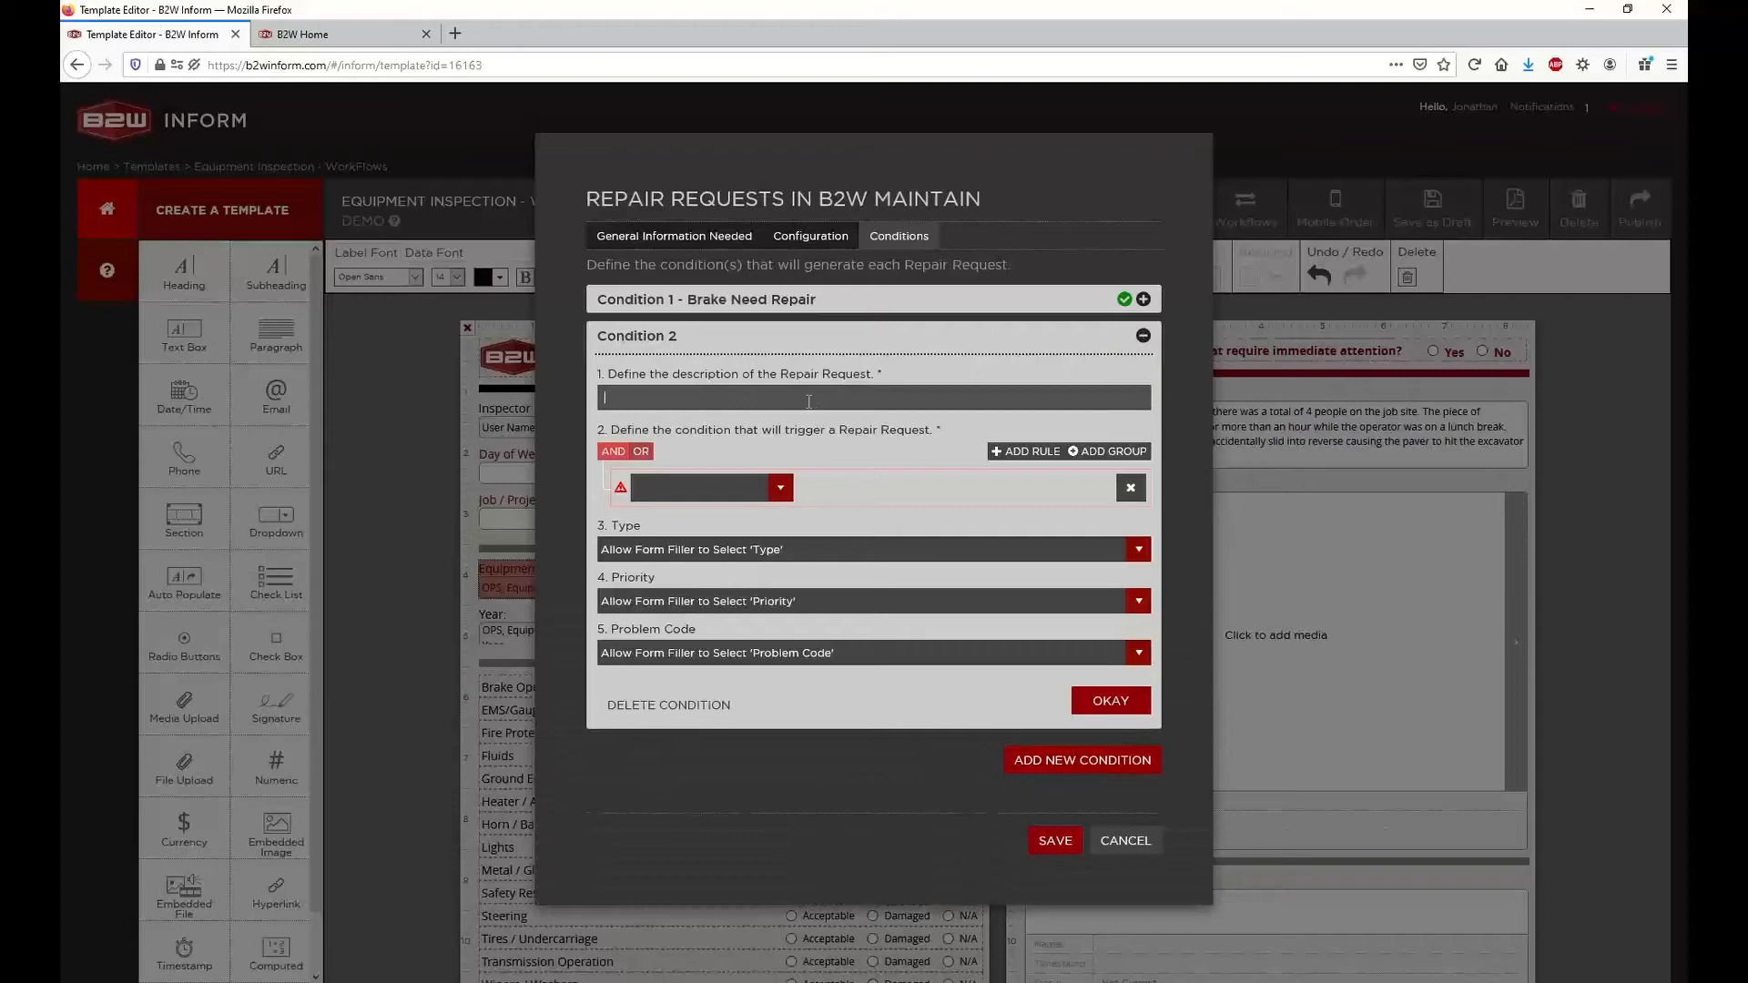
{"action": "left_click", "coordinate": [809, 402]}
{"action": "type", "text": "Gauges Broken"}
Define the Gauges Broken condition's trigger rule as Insp02_EMSGauges Equals Damaged
{"action": "left_click", "coordinate": [780, 488]}
{"action": "scroll", "coordinate": [753, 611], "scroll_direction": "down", "scroll_amount": 1}
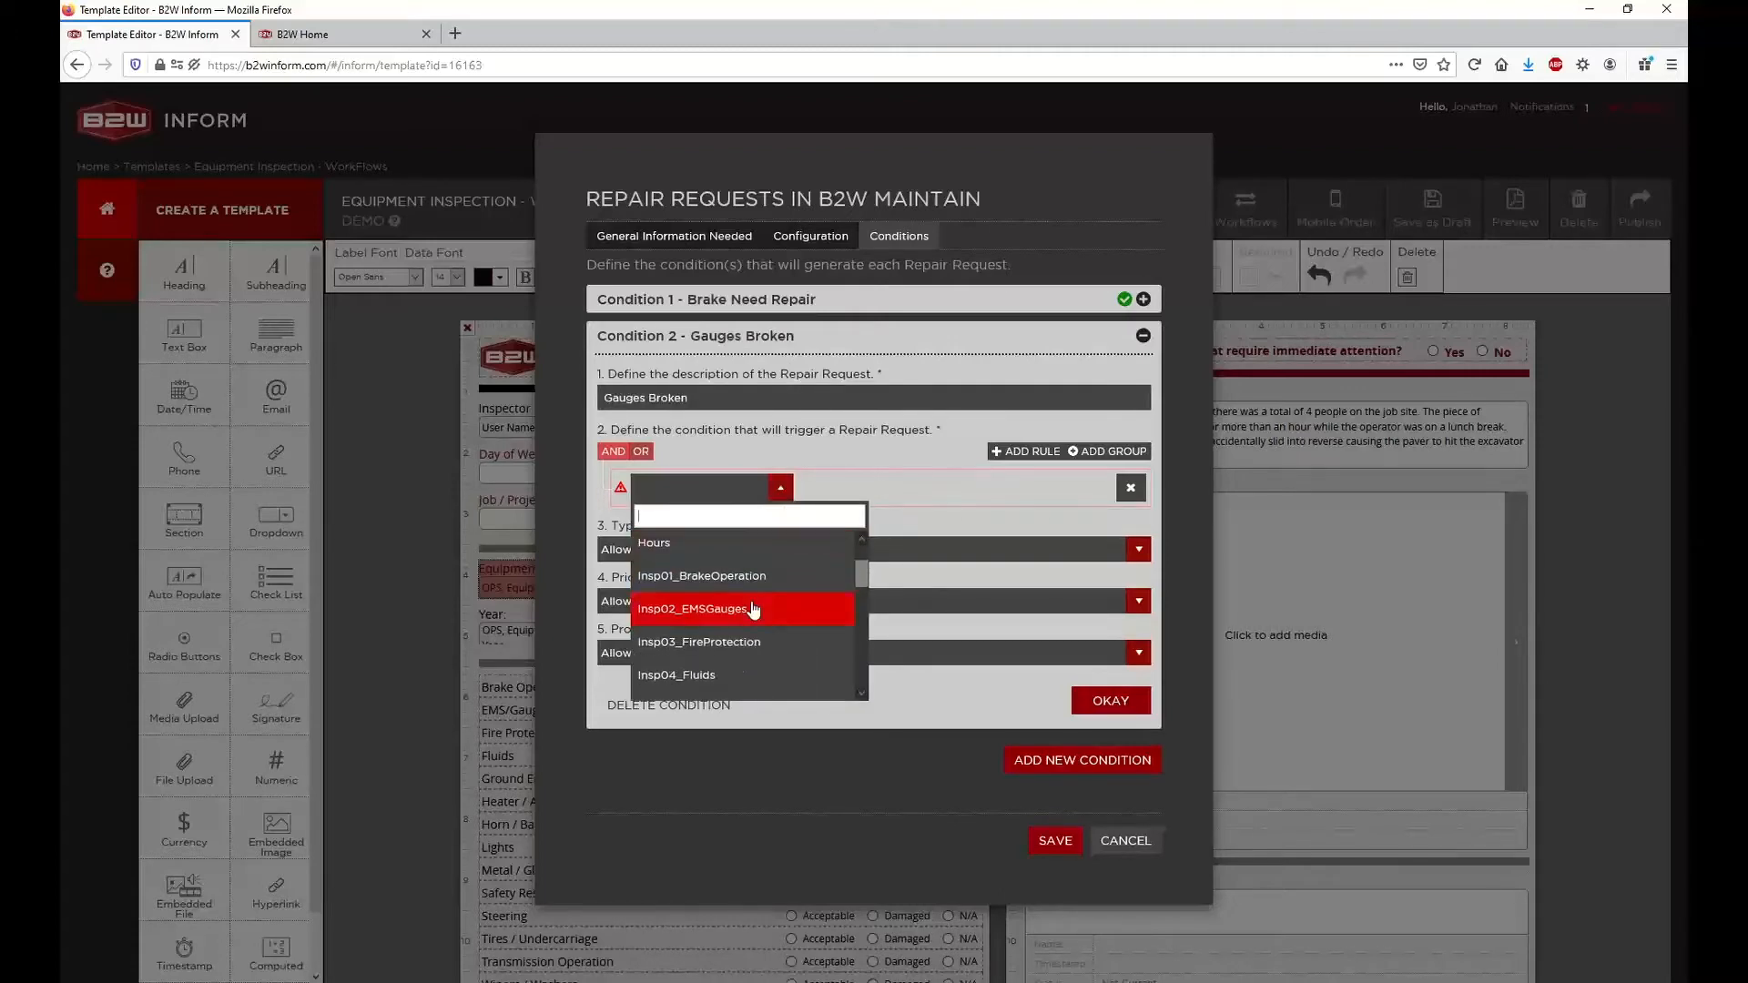
{"action": "left_click", "coordinate": [692, 610]}
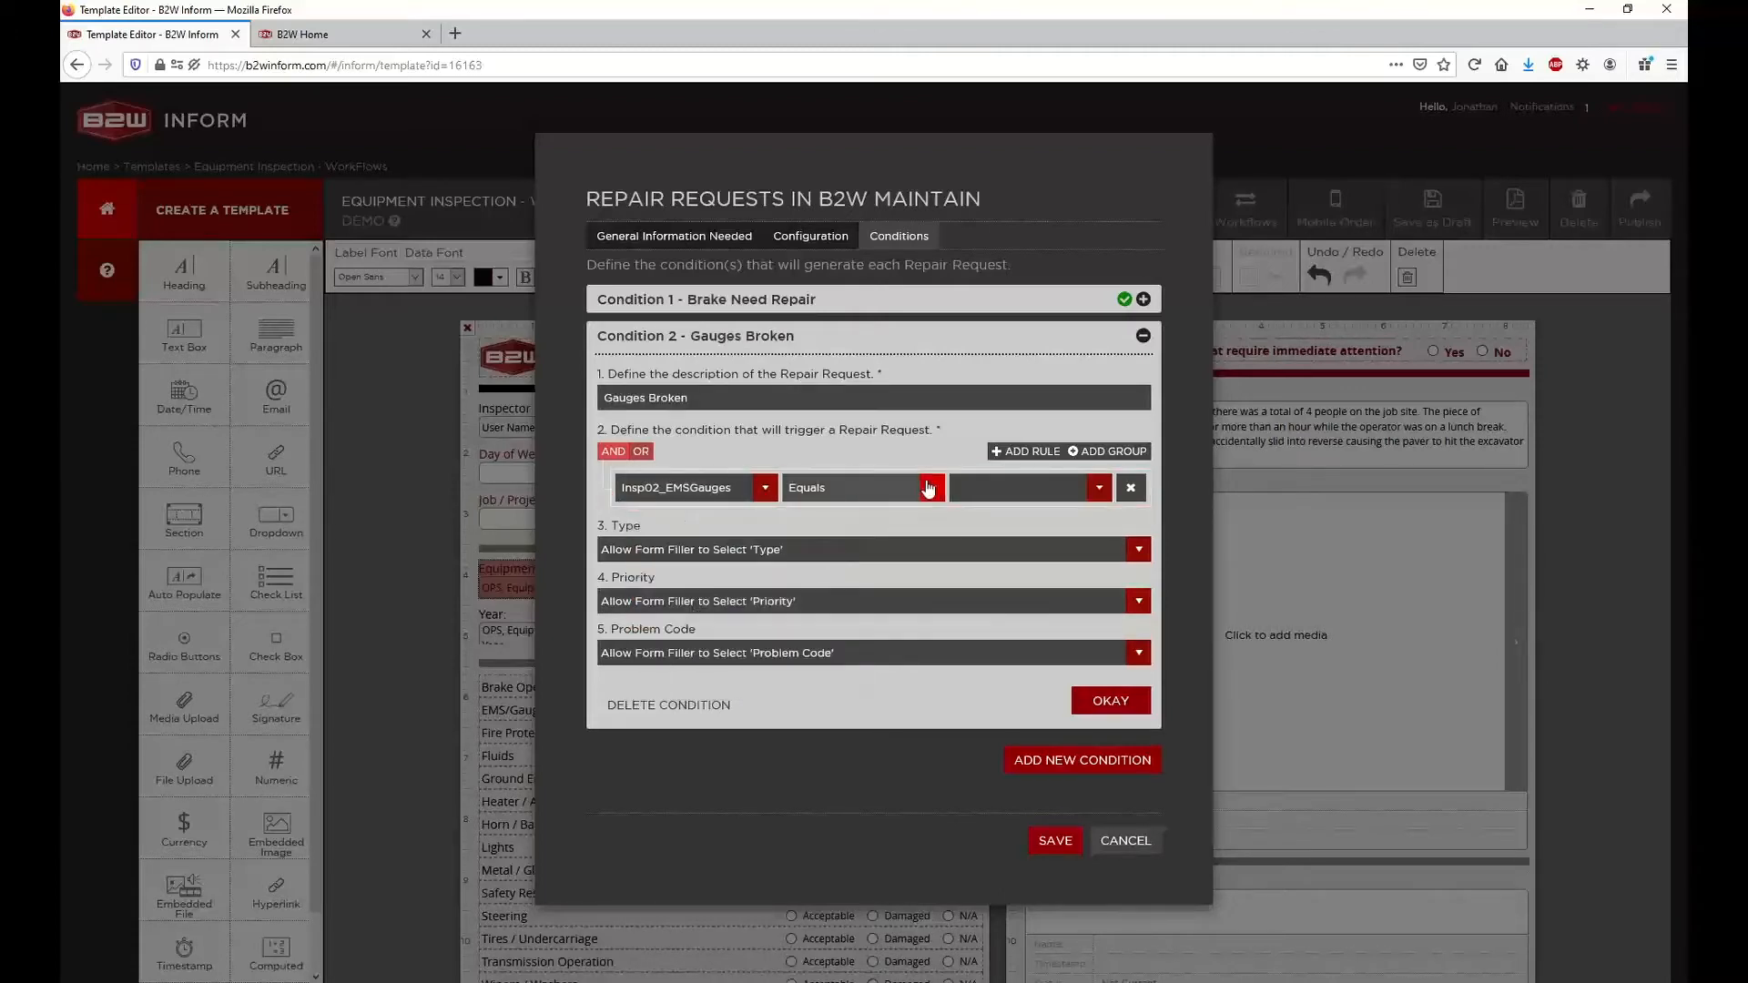
{"action": "left_click", "coordinate": [1001, 488]}
{"action": "left_click", "coordinate": [956, 583]}
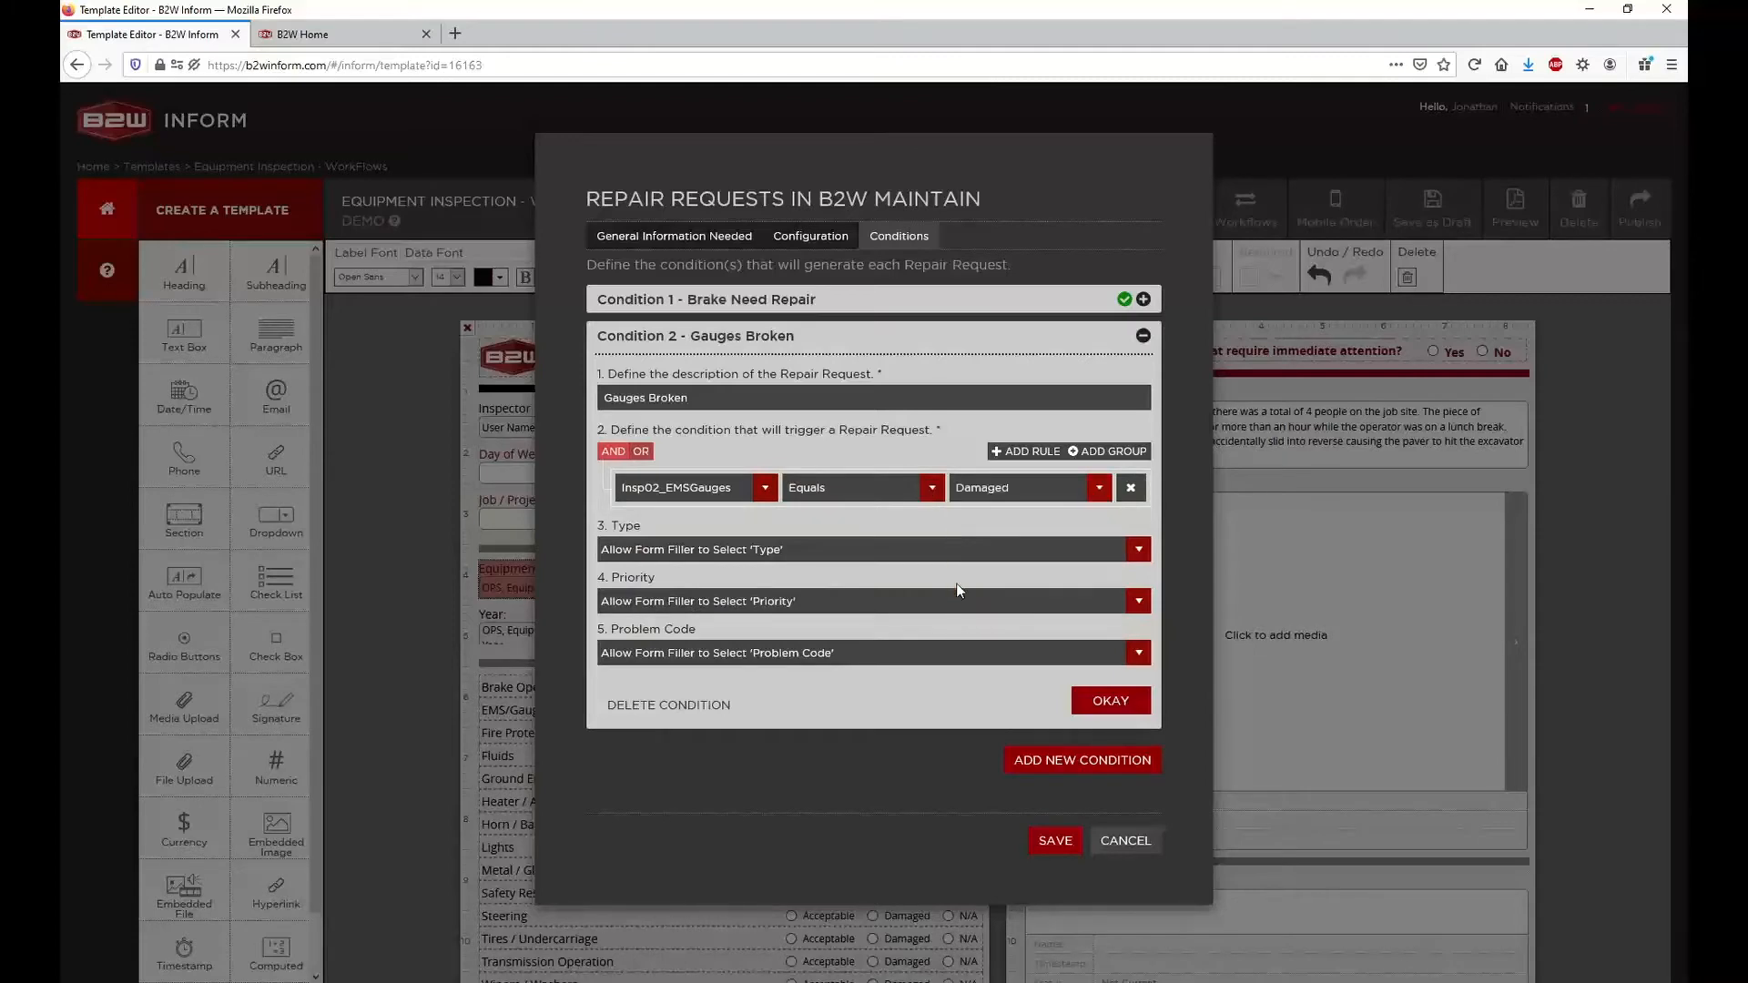
Set the Gauges Broken condition's Type to INF - Corrective Maintenance, Priority to Low and Problem Code to Equipment Breakdown
{"action": "left_click", "coordinate": [847, 550]}
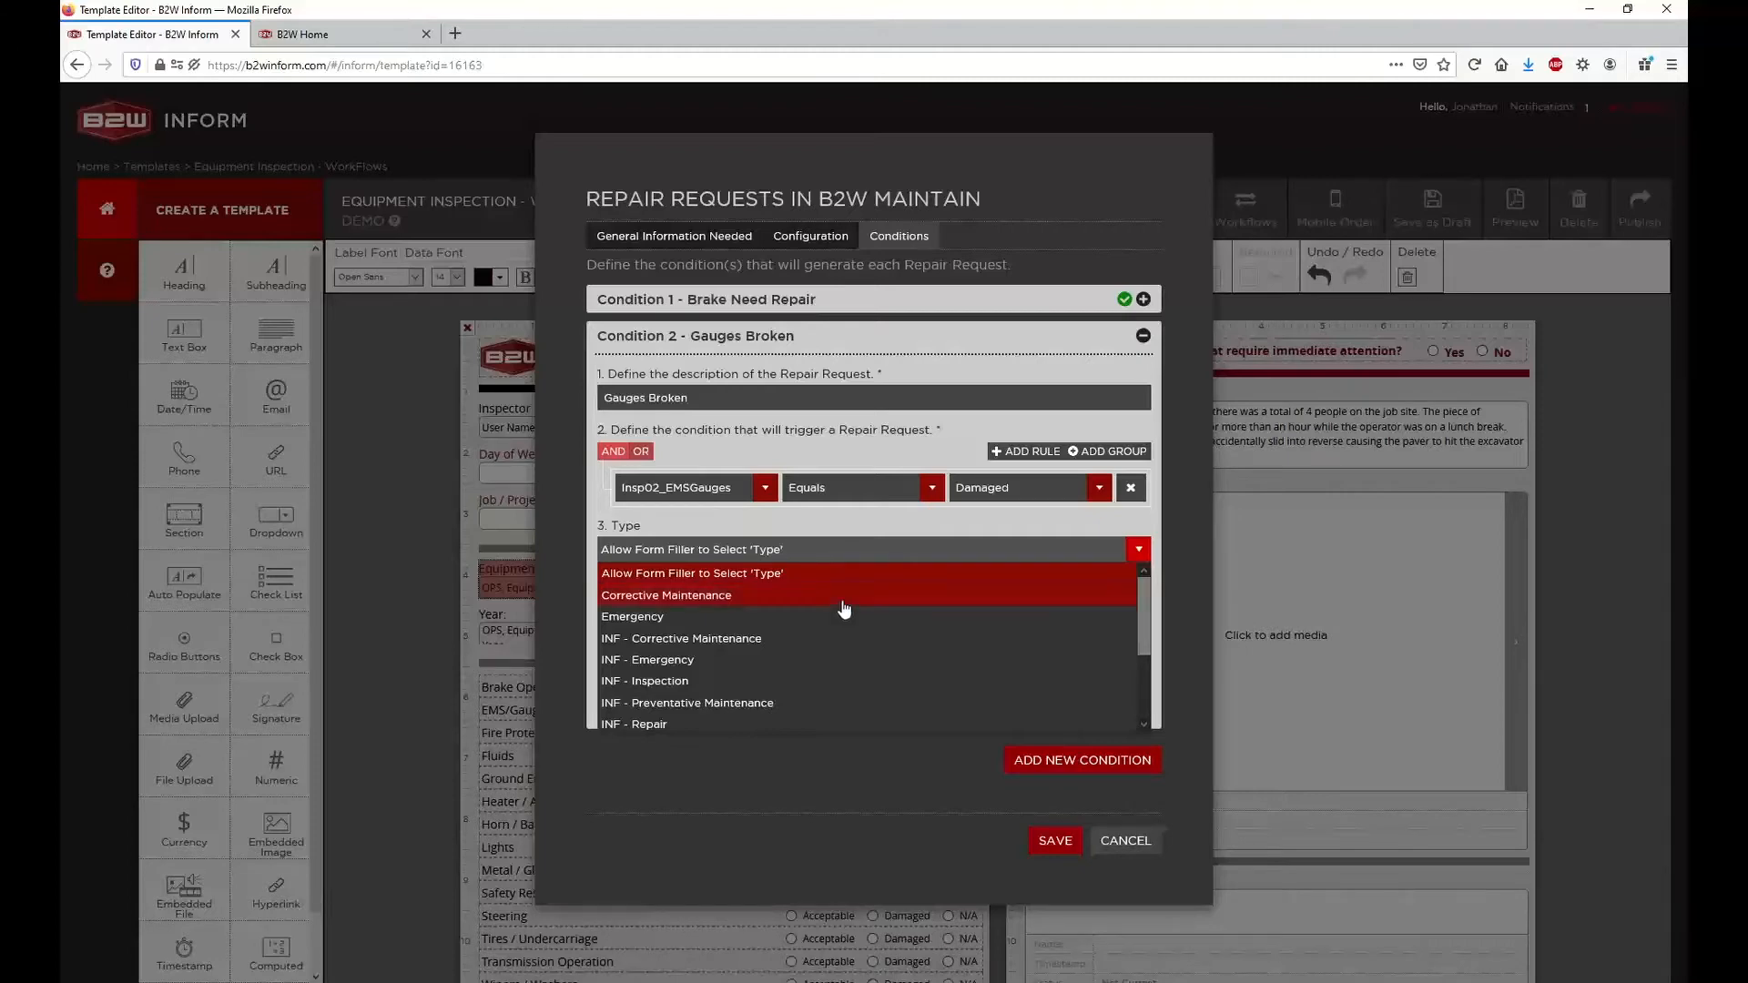
{"action": "left_click", "coordinate": [836, 638]}
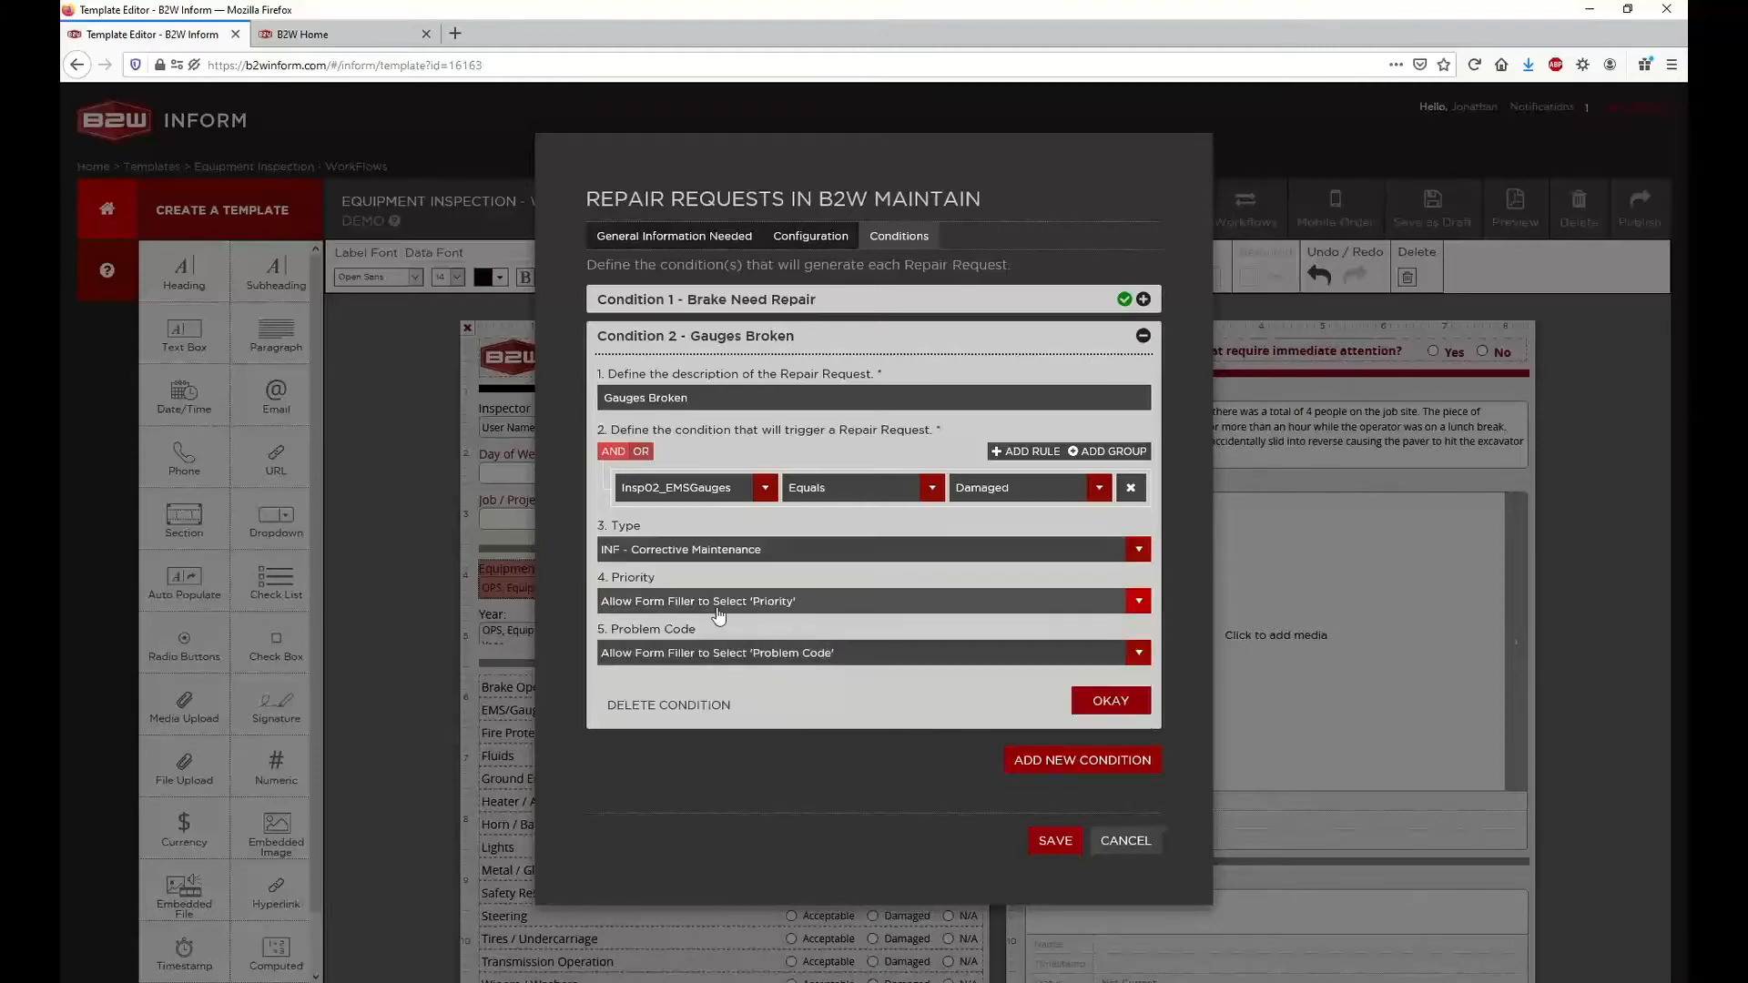
{"action": "left_click", "coordinate": [719, 605]}
{"action": "left_click", "coordinate": [721, 668]}
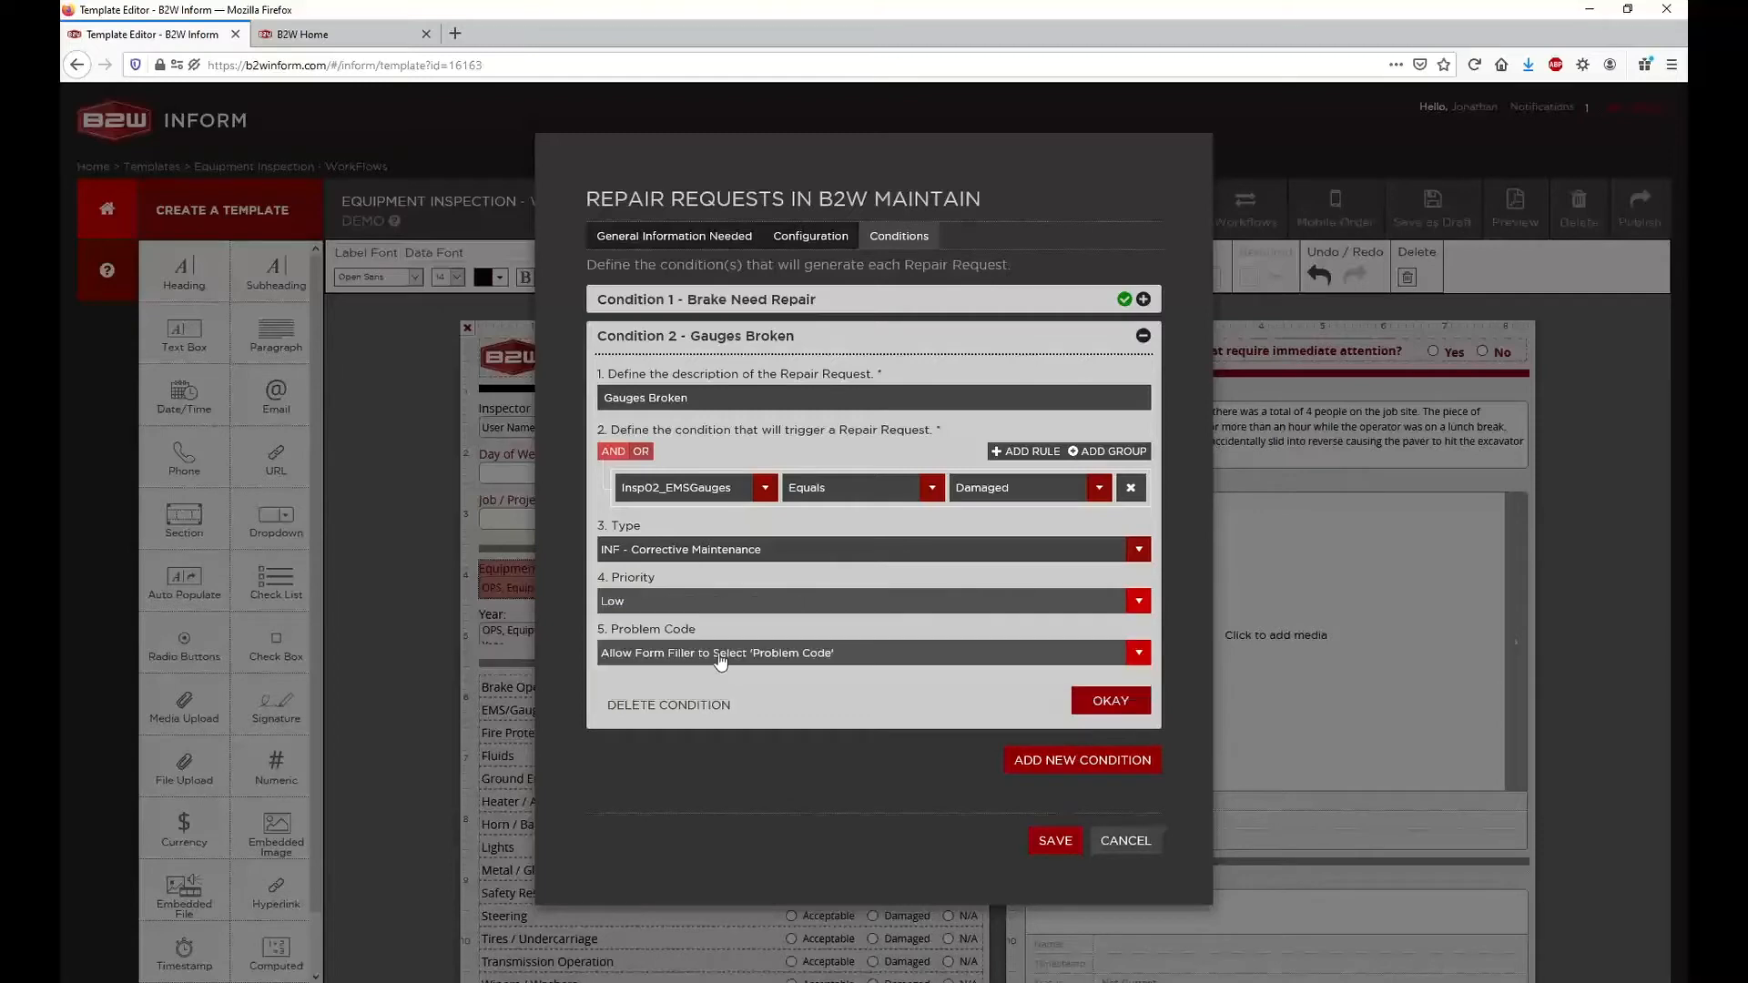
{"action": "left_click", "coordinate": [690, 654]}
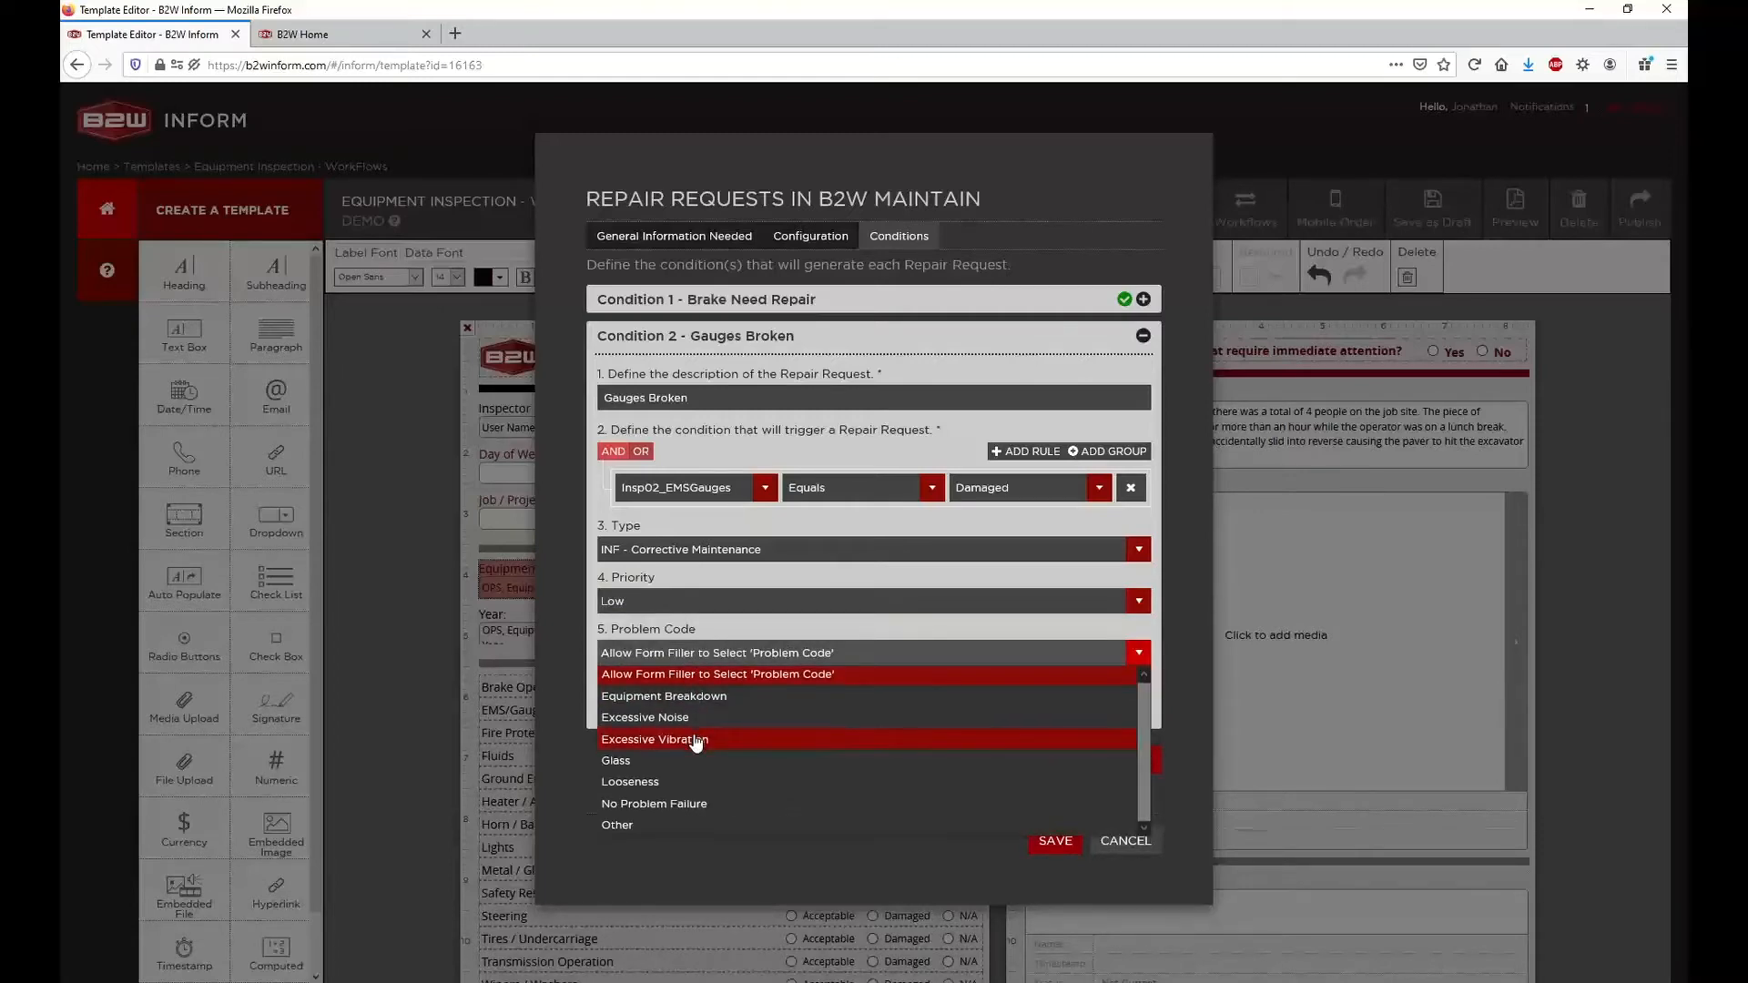
{"action": "left_click", "coordinate": [713, 697]}
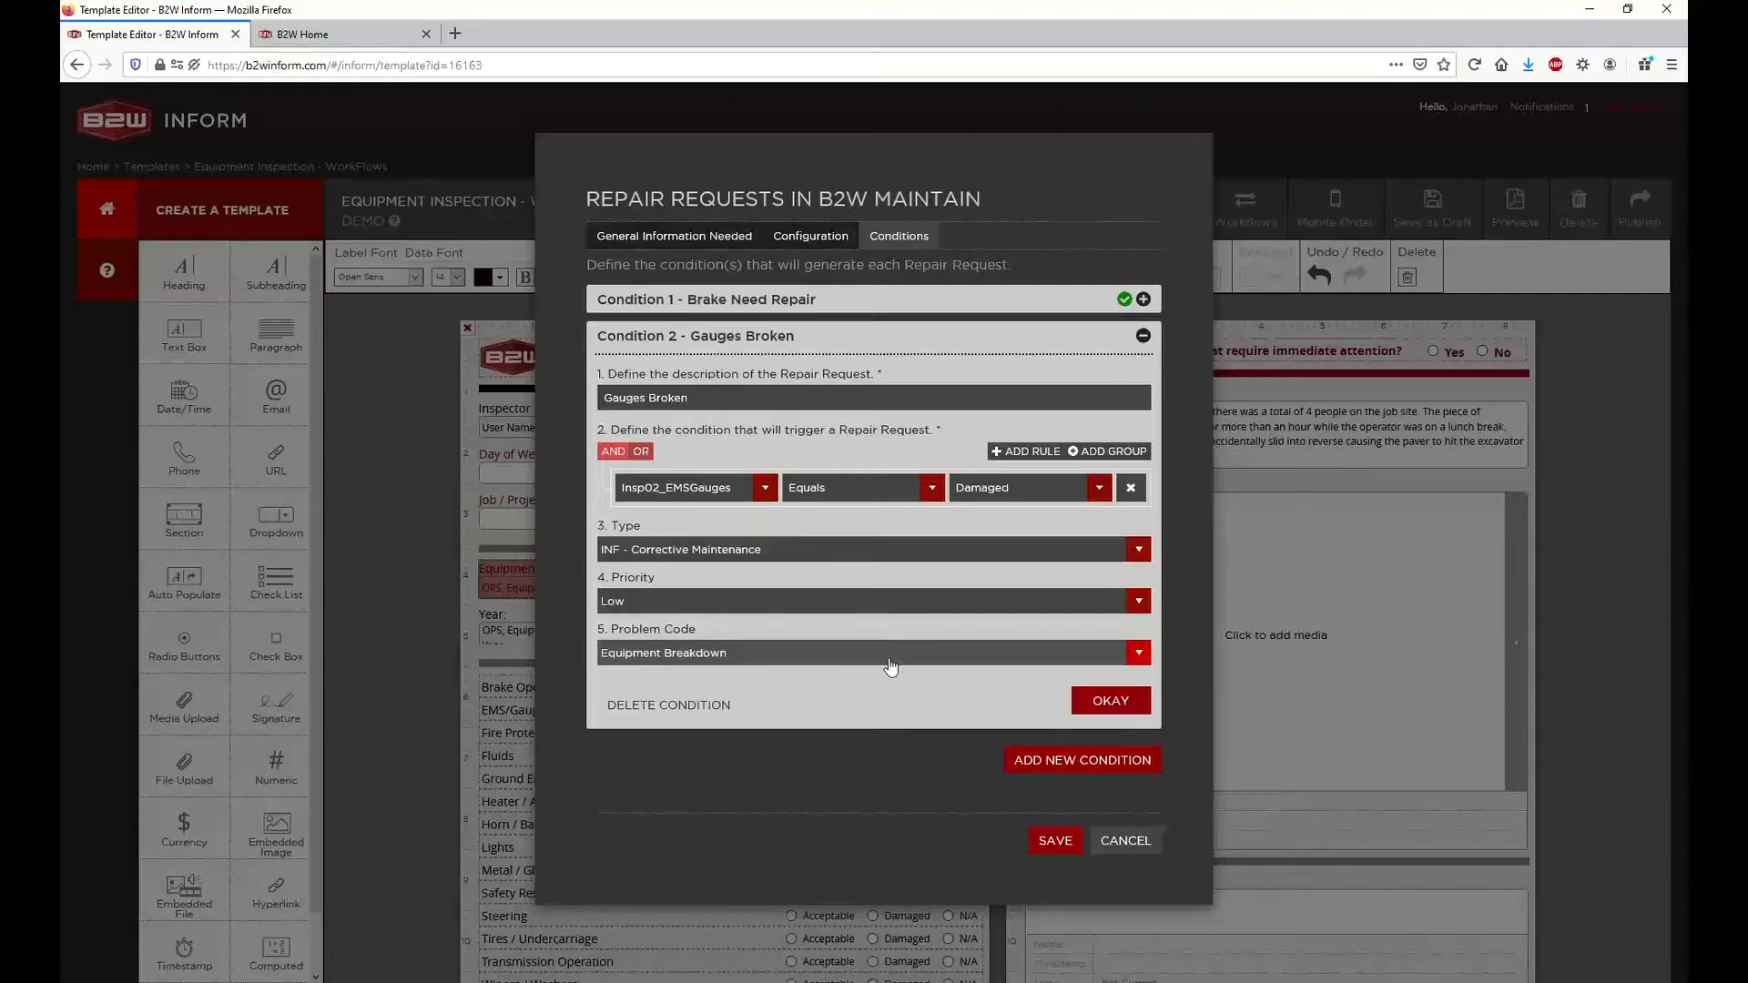
Examine the available Type choices for the Gauges Broken condition, keeping INF - Corrective Maintenance
{"action": "left_click", "coordinate": [839, 557]}
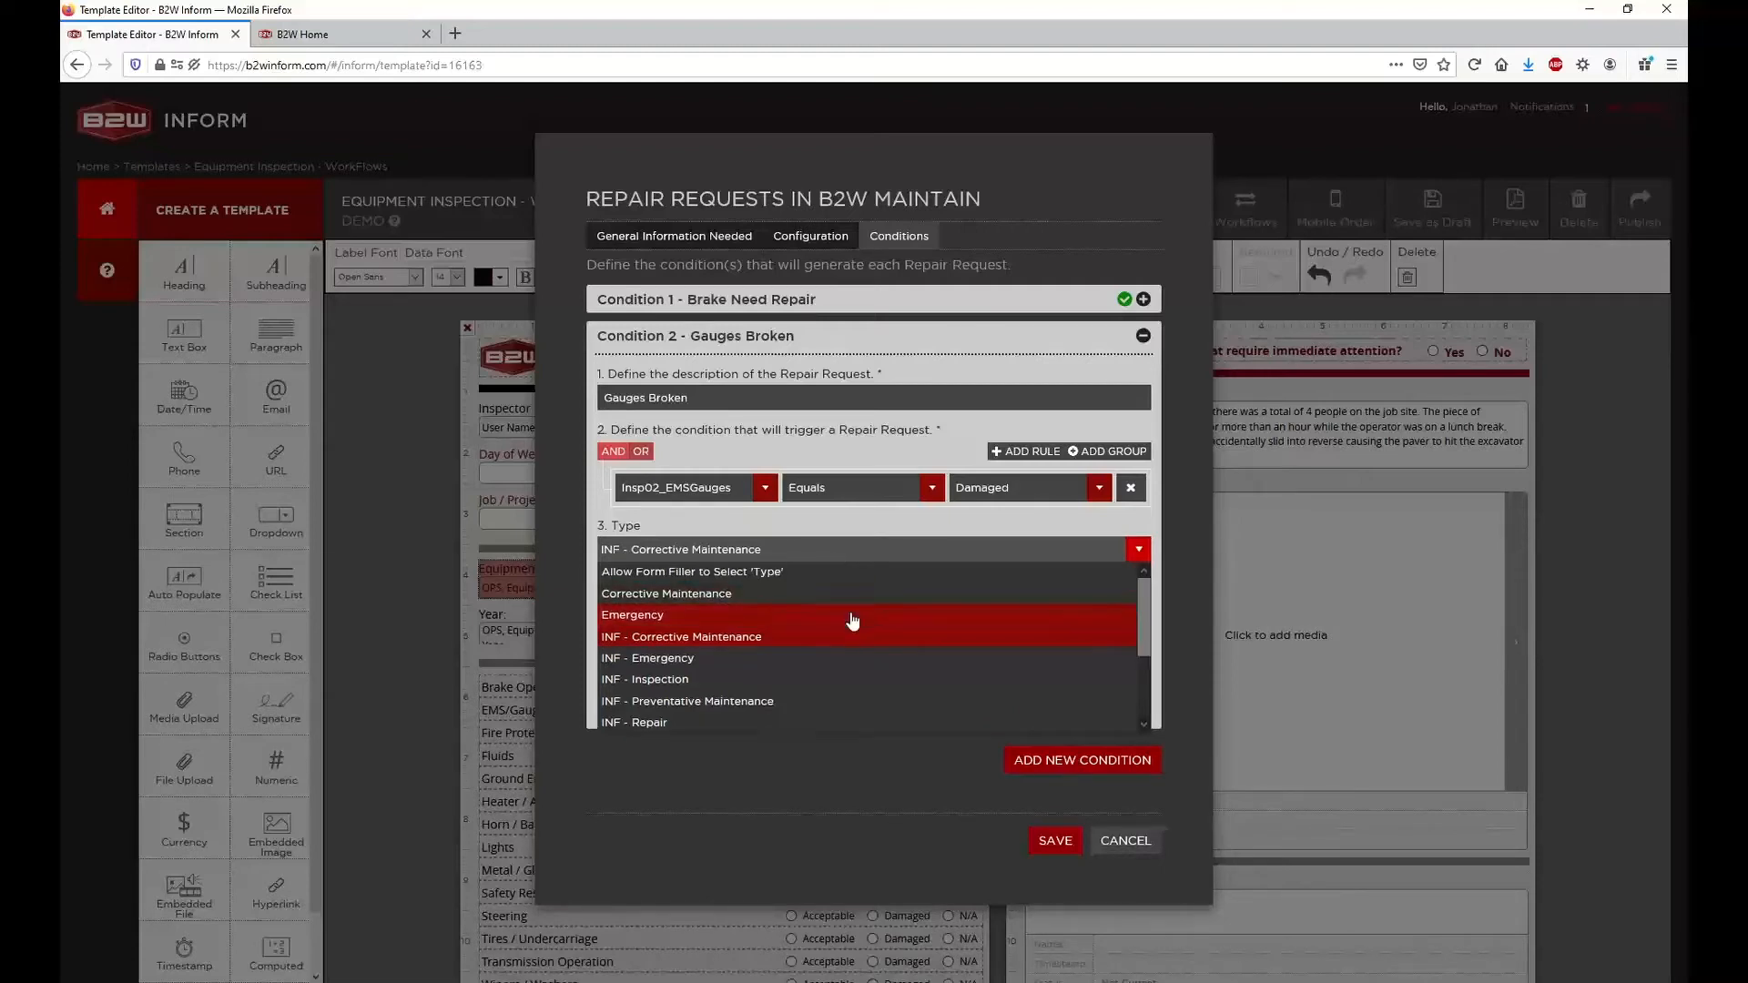
{"action": "scroll", "coordinate": [847, 642], "scroll_direction": "down", "scroll_amount": 2}
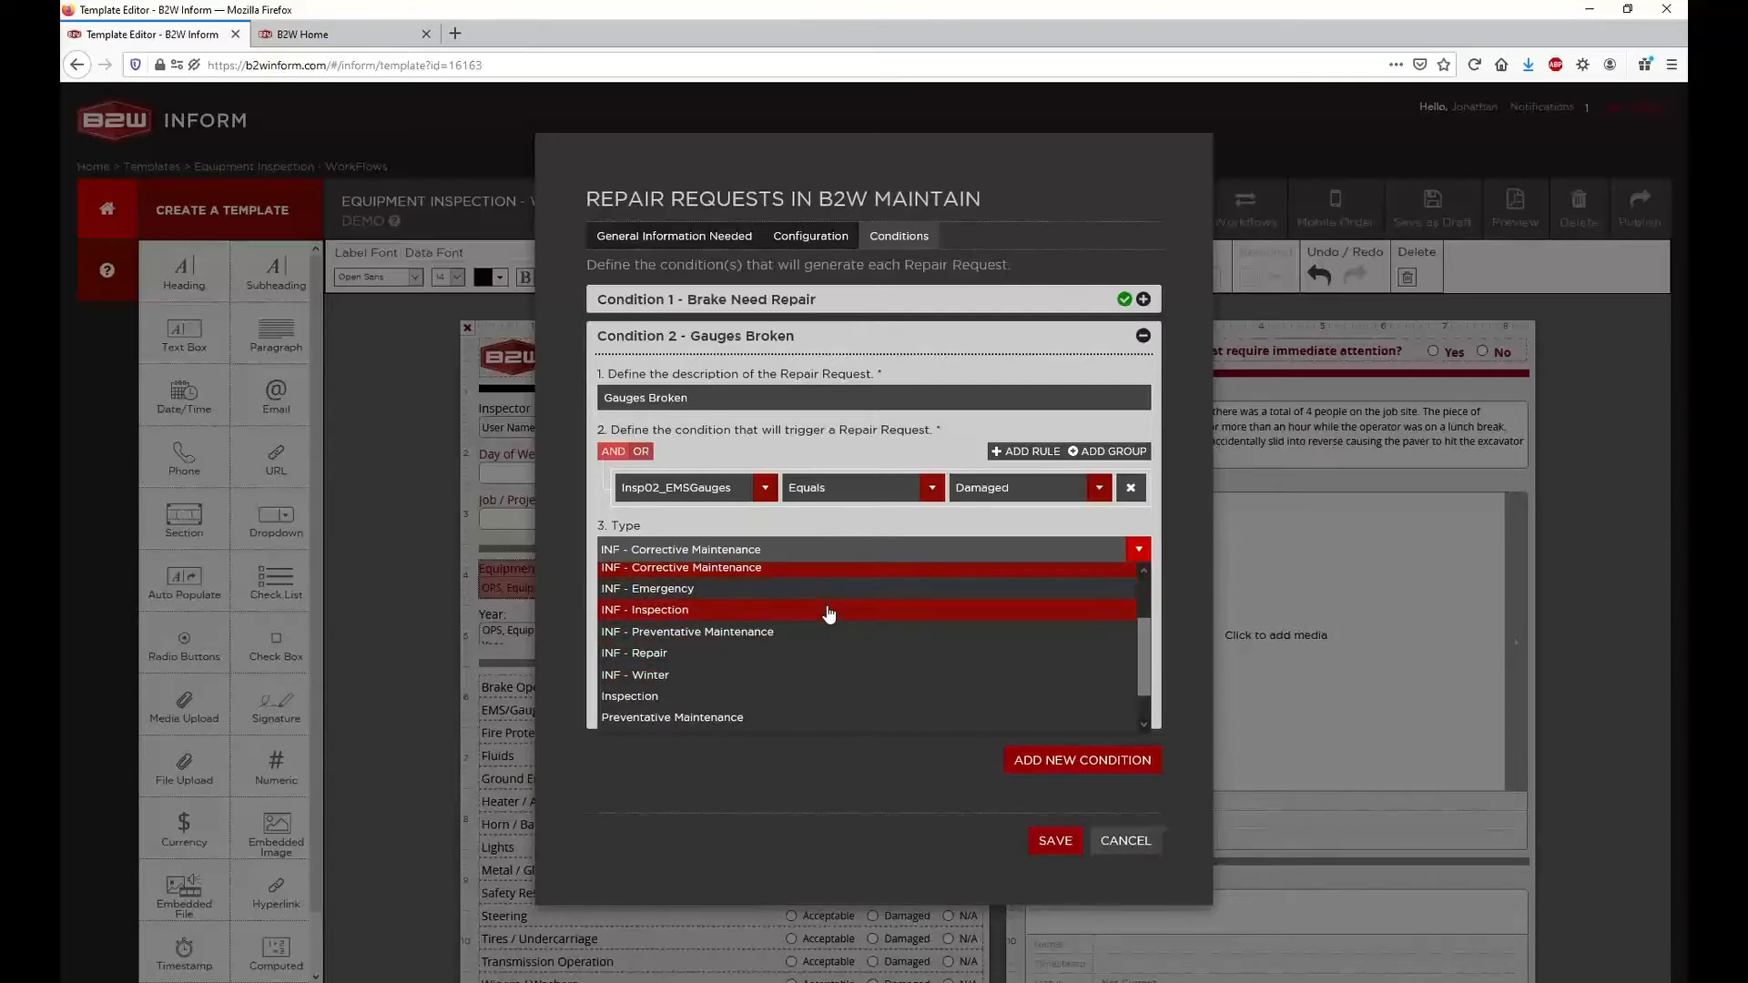
{"action": "scroll", "coordinate": [828, 615], "scroll_direction": "up", "scroll_amount": 2}
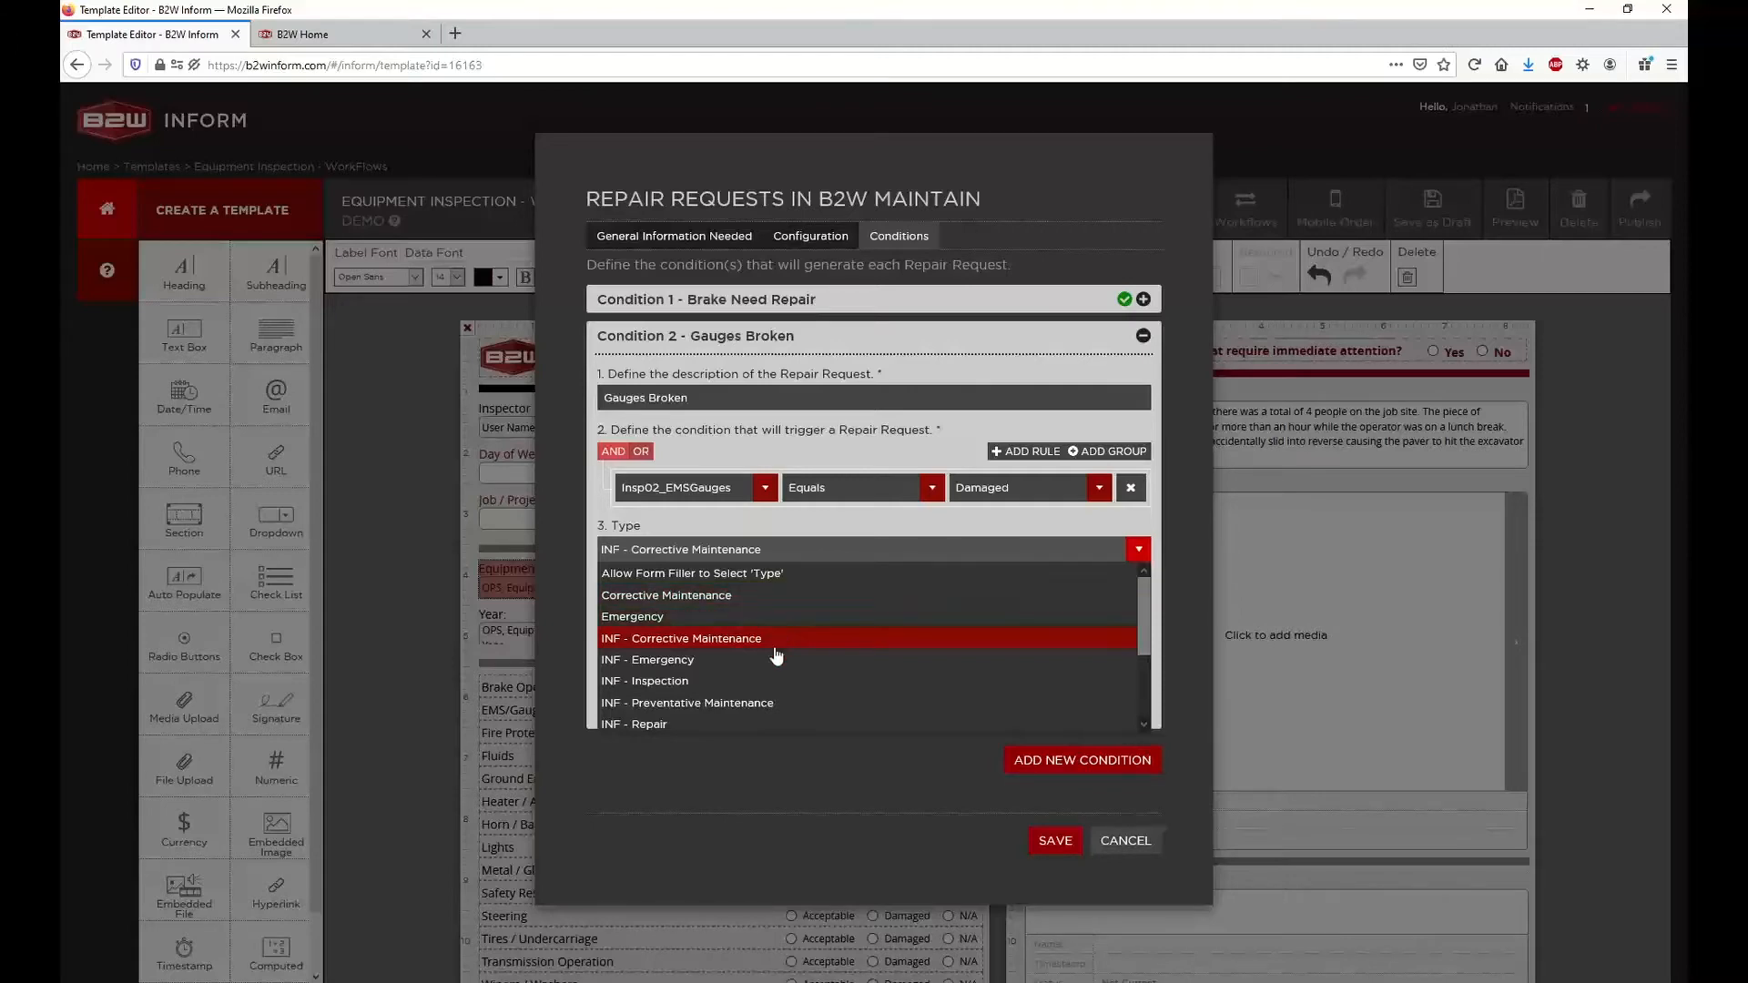
{"action": "scroll", "coordinate": [761, 673], "scroll_direction": "down", "scroll_amount": 2}
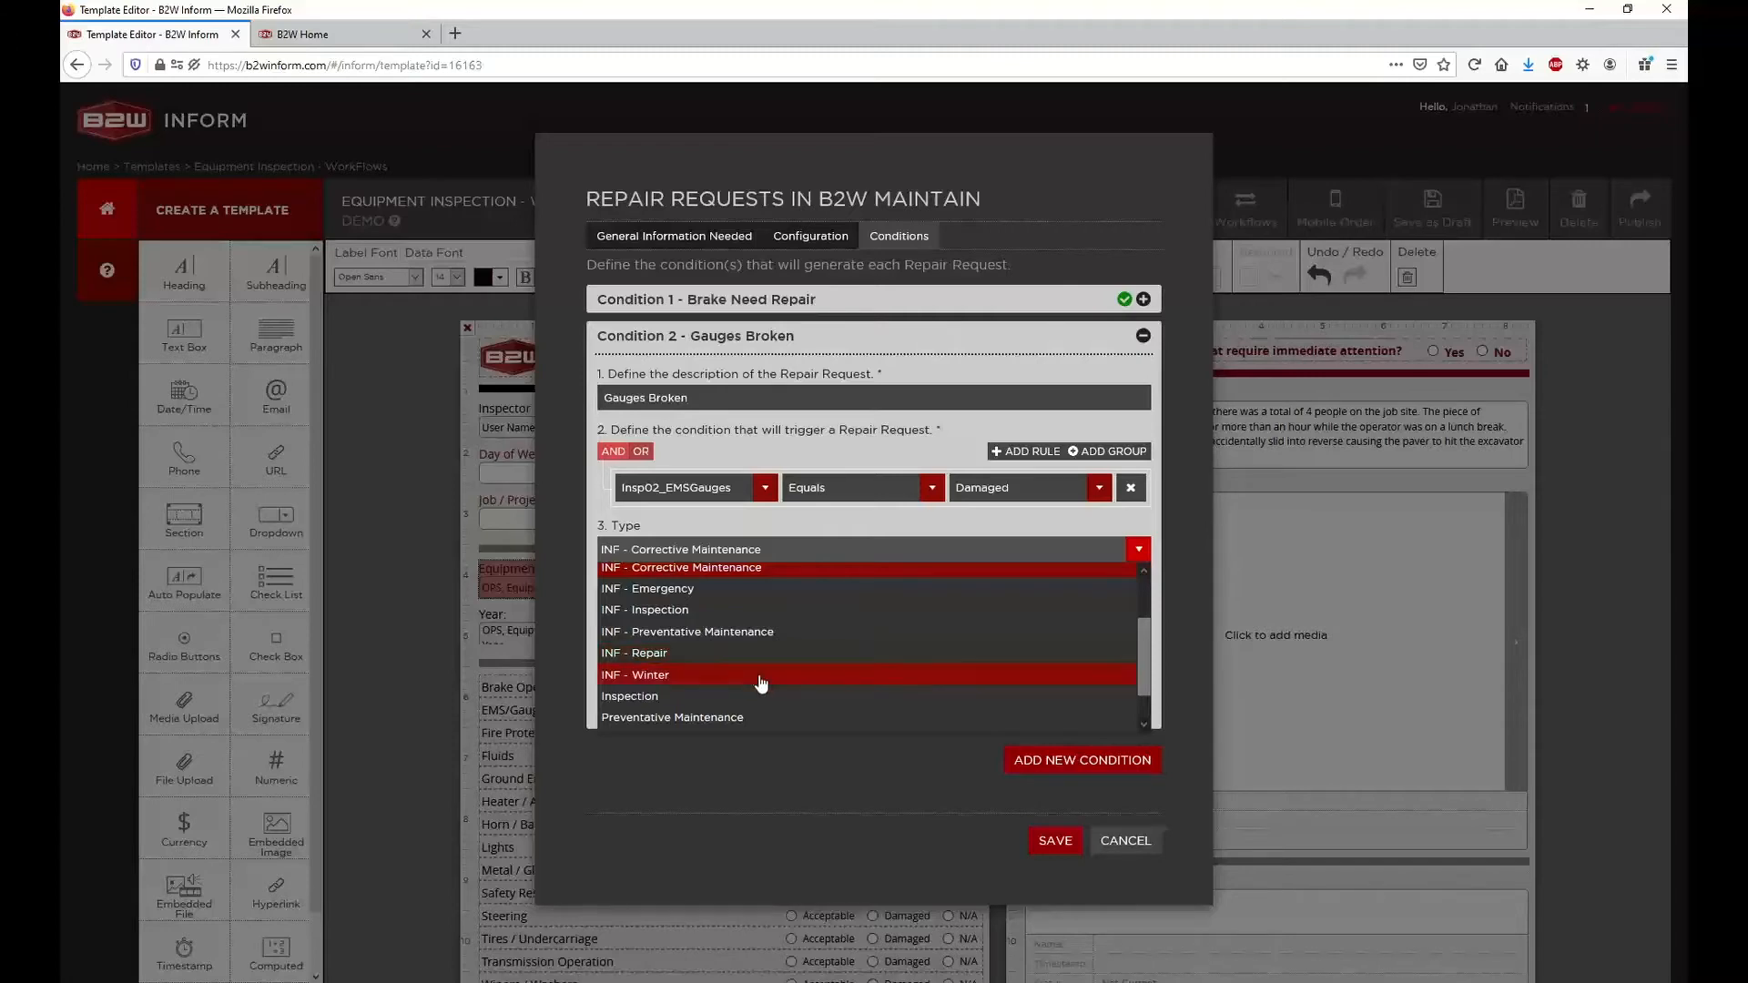
{"action": "scroll", "coordinate": [761, 682], "scroll_direction": "up", "scroll_amount": 2}
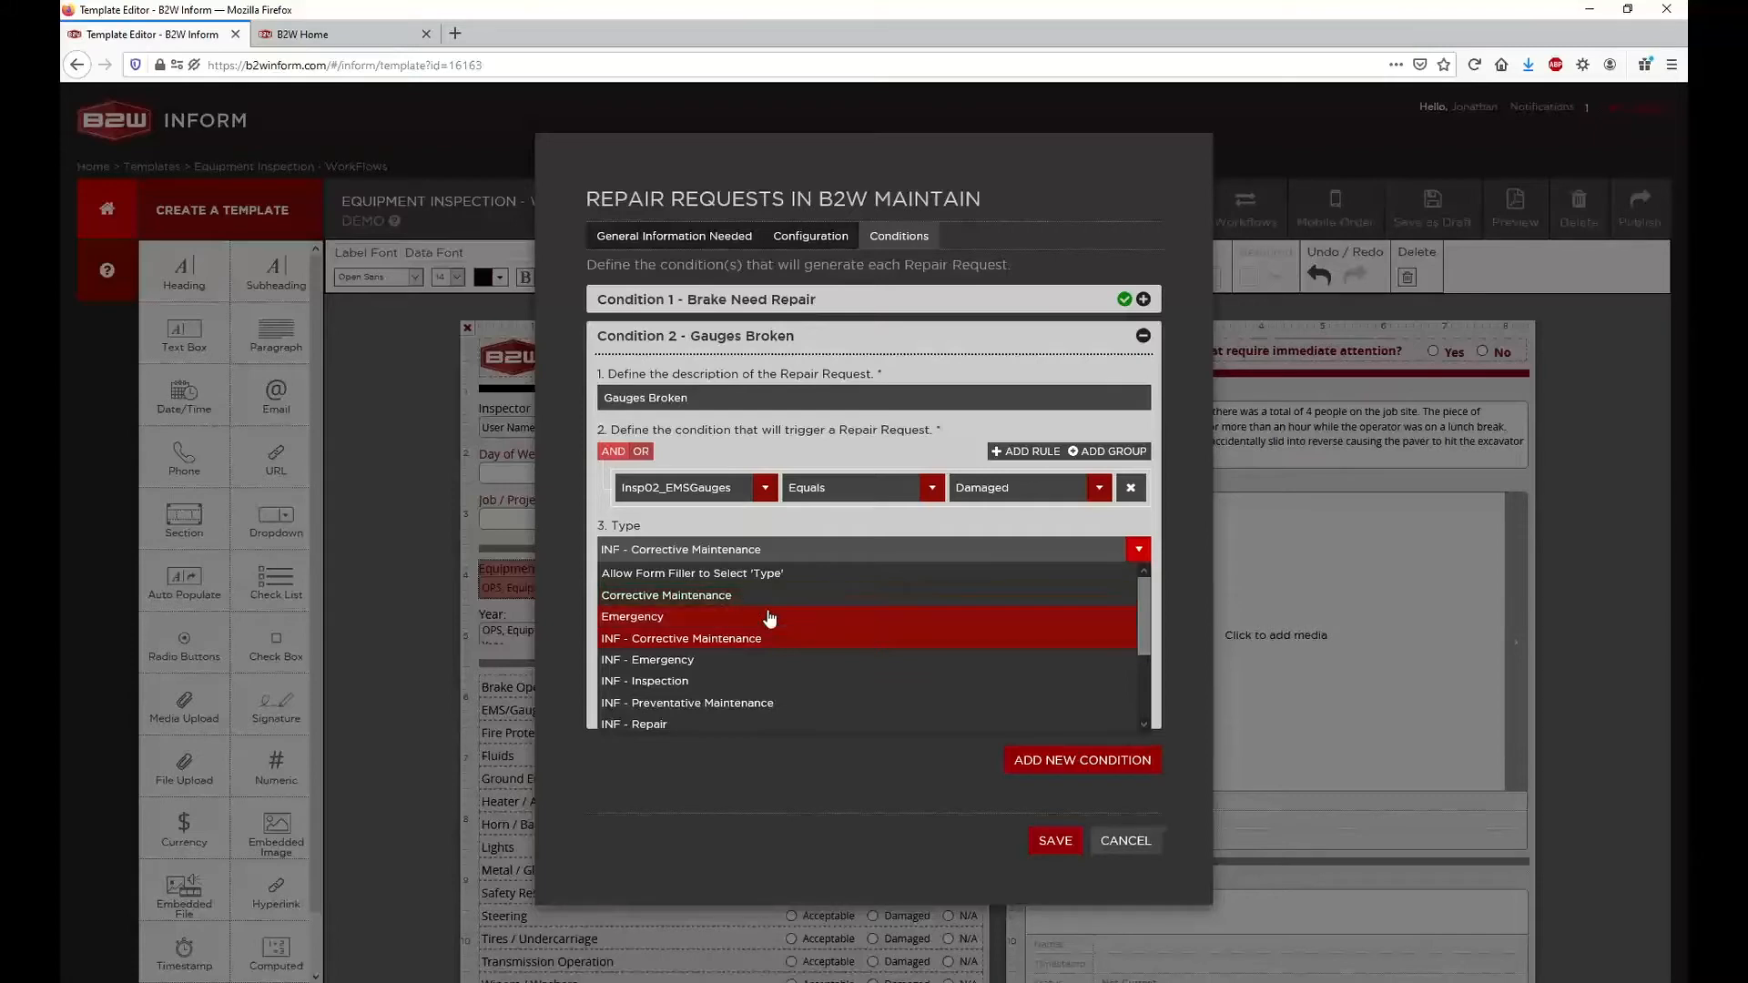
{"action": "left_click", "coordinate": [735, 531]}
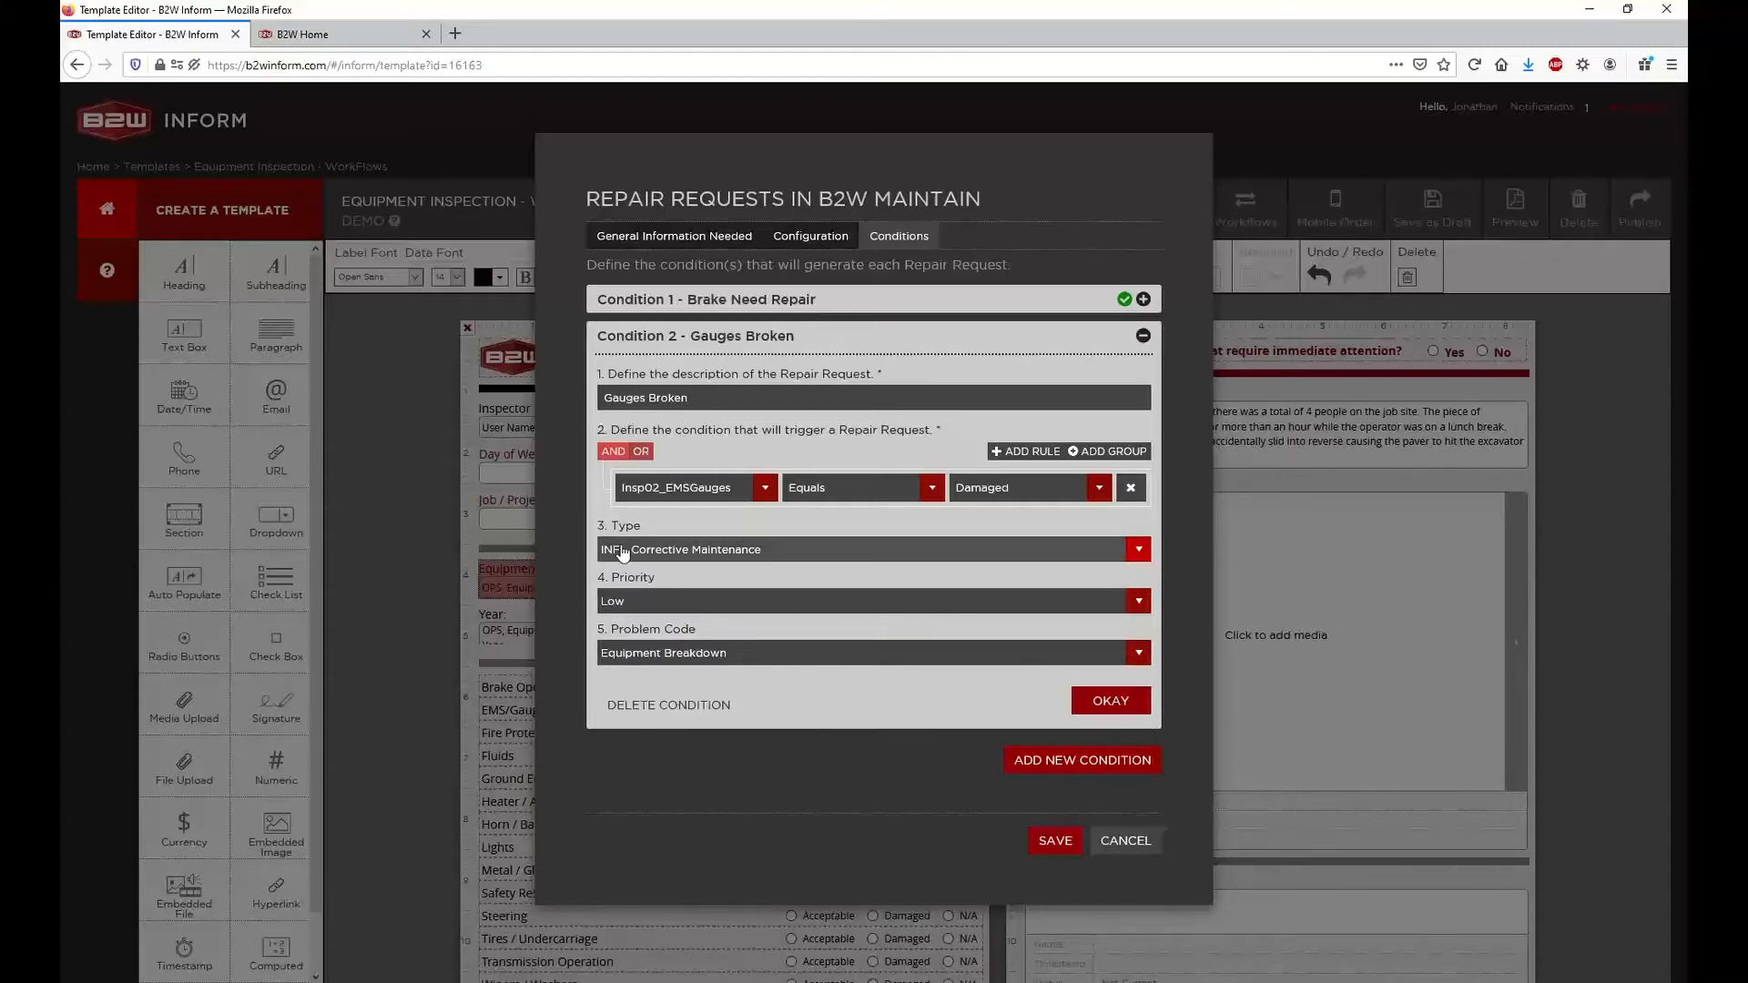
{"action": "left_click", "coordinate": [740, 551]}
{"action": "left_click", "coordinate": [700, 555]}
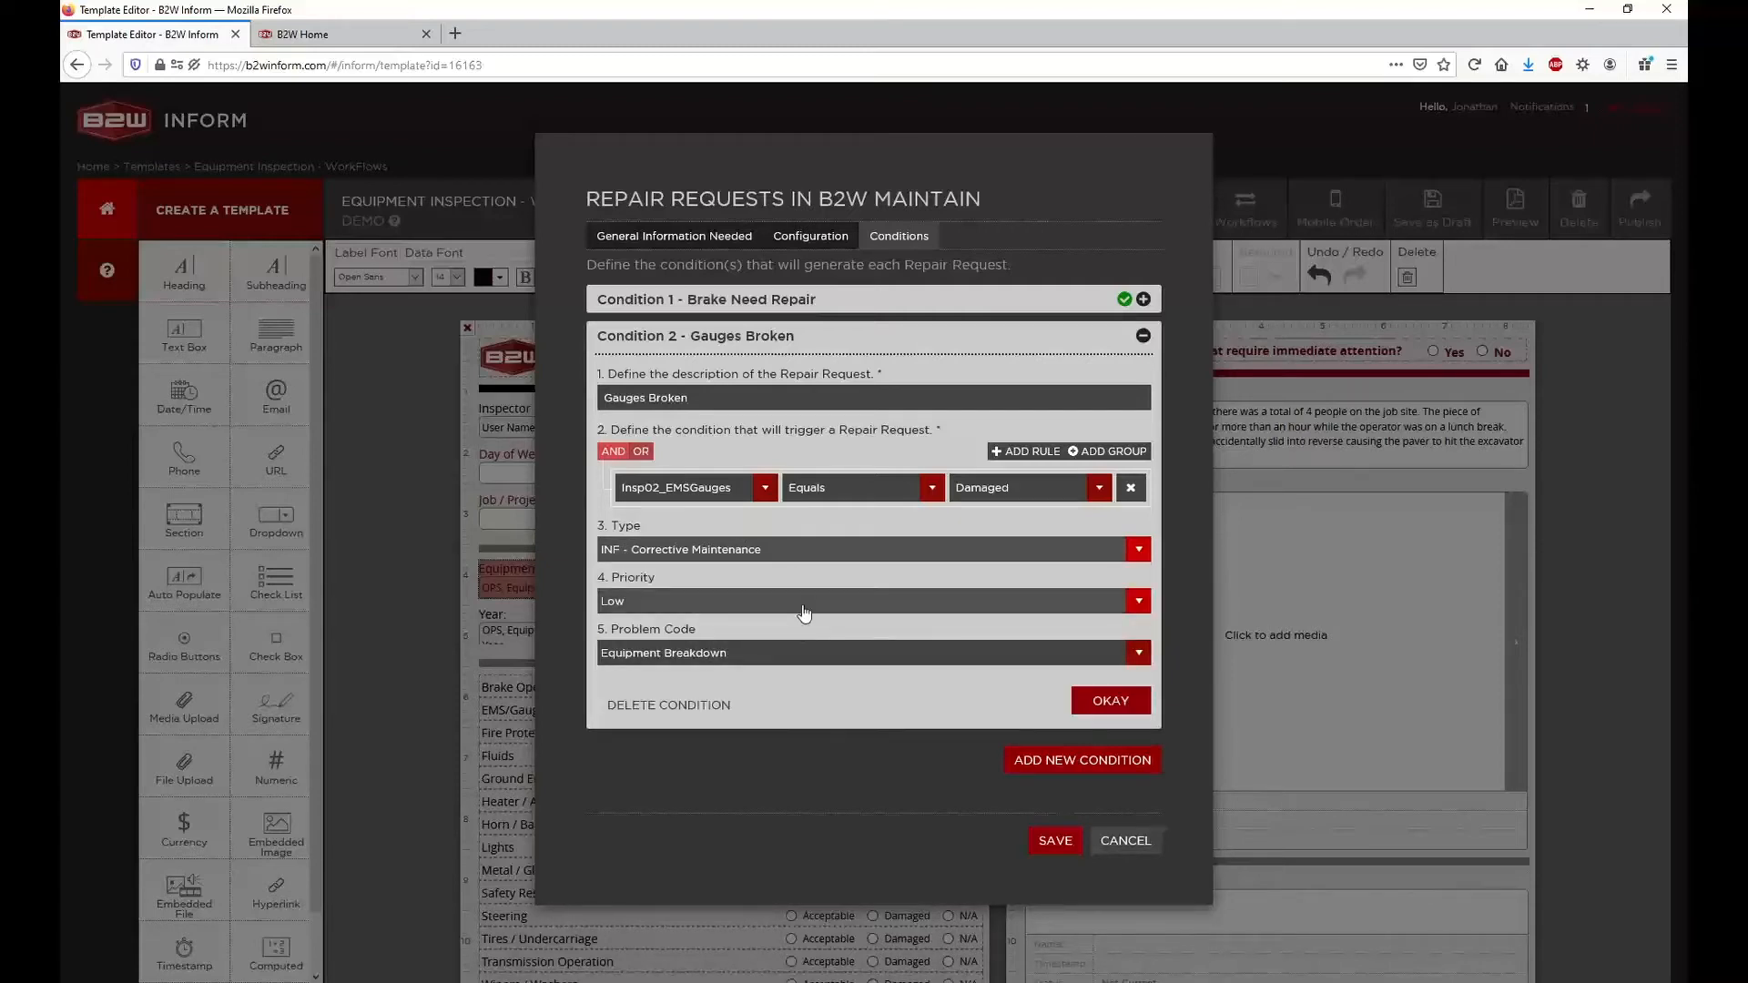
Confirm the Gauges Broken condition, reopening it once to check its settings
{"action": "left_click", "coordinate": [1107, 701]}
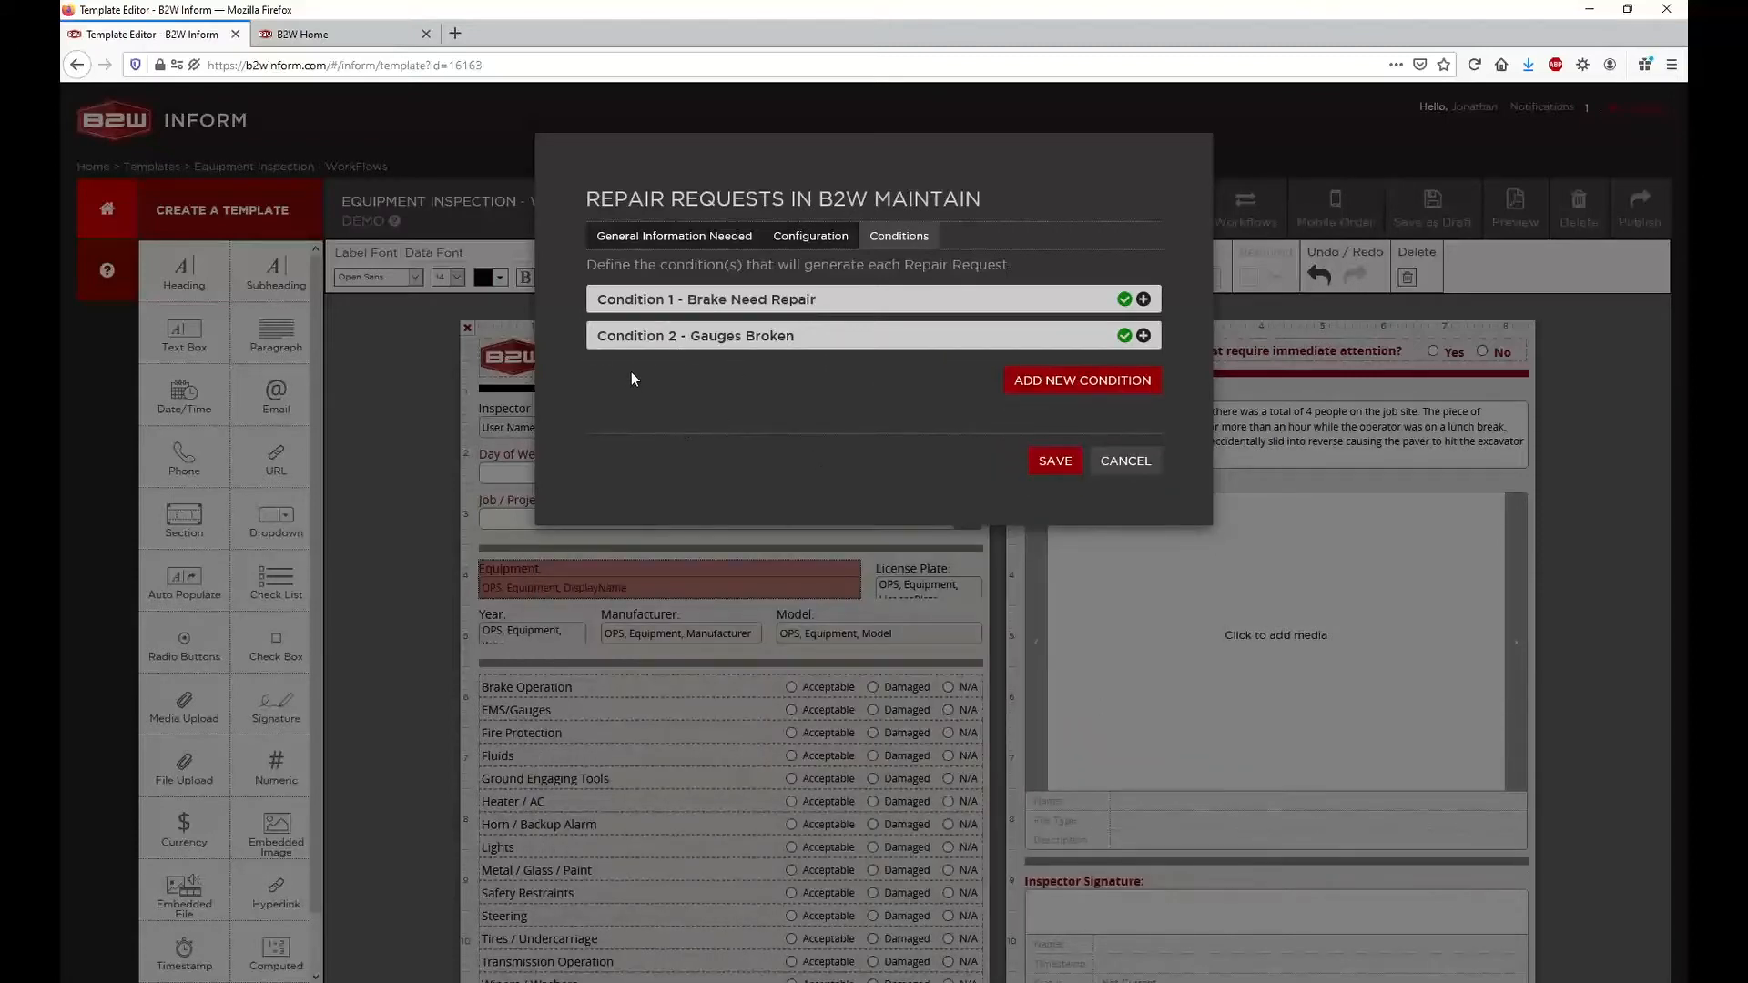
{"action": "left_click", "coordinate": [1143, 336]}
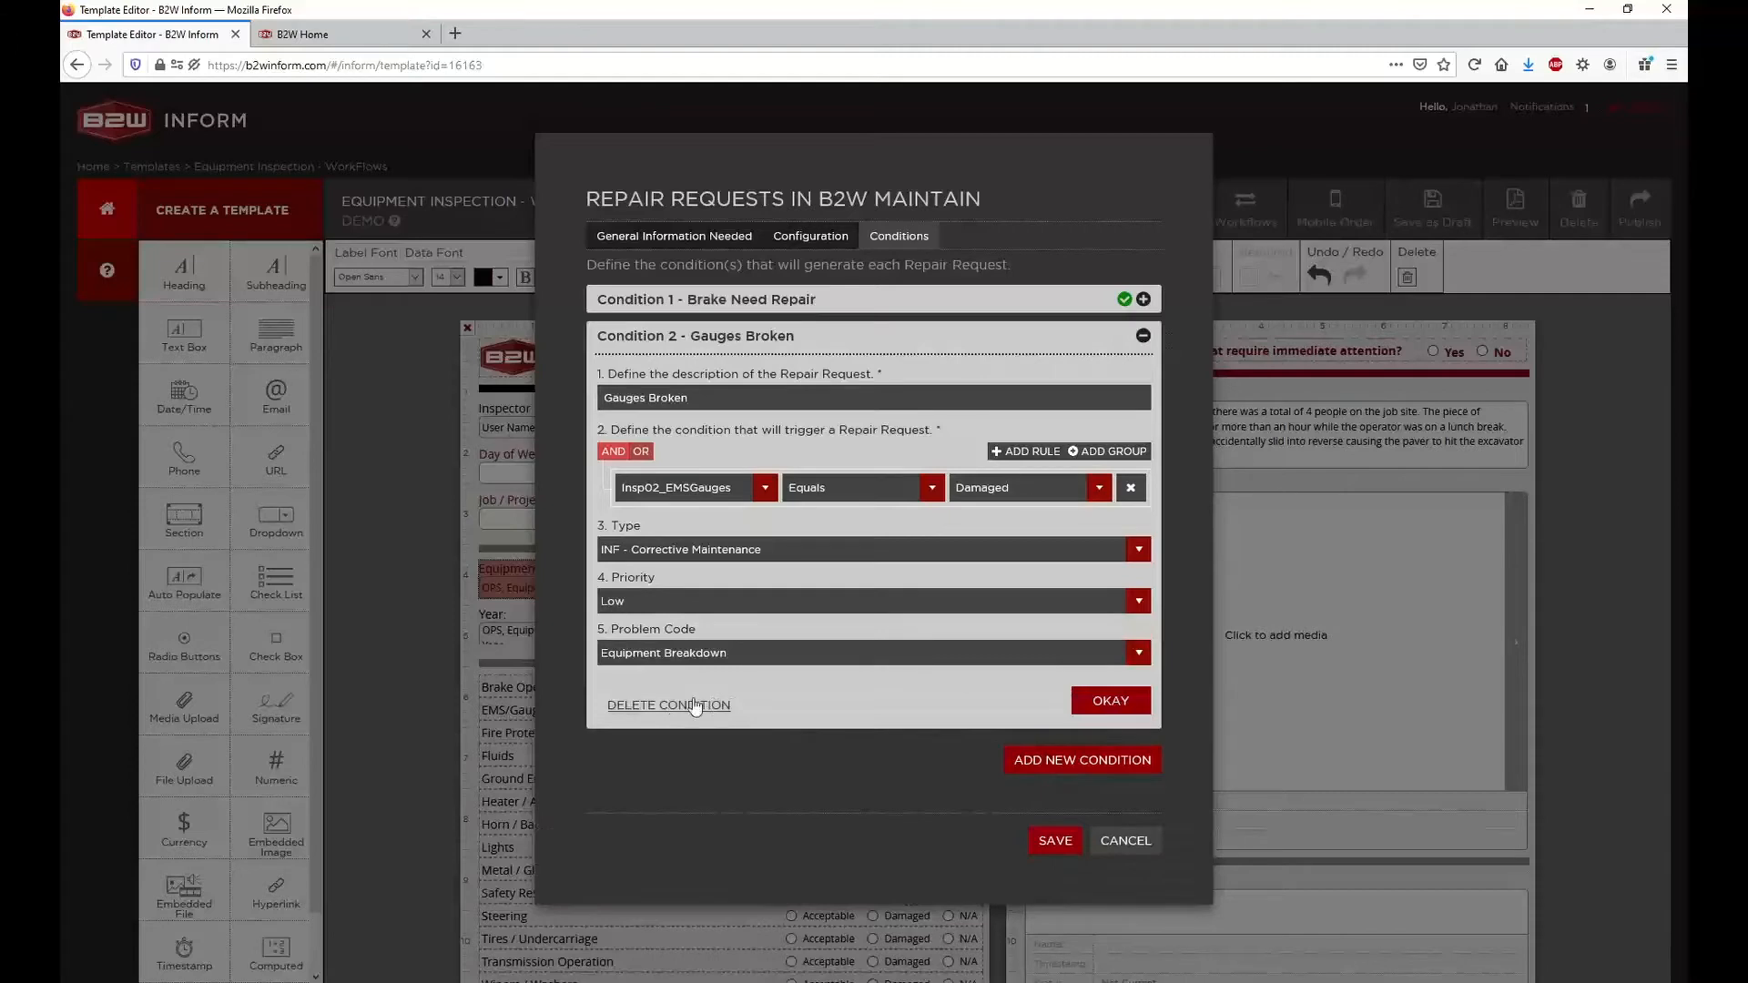
{"action": "left_click", "coordinate": [1106, 709]}
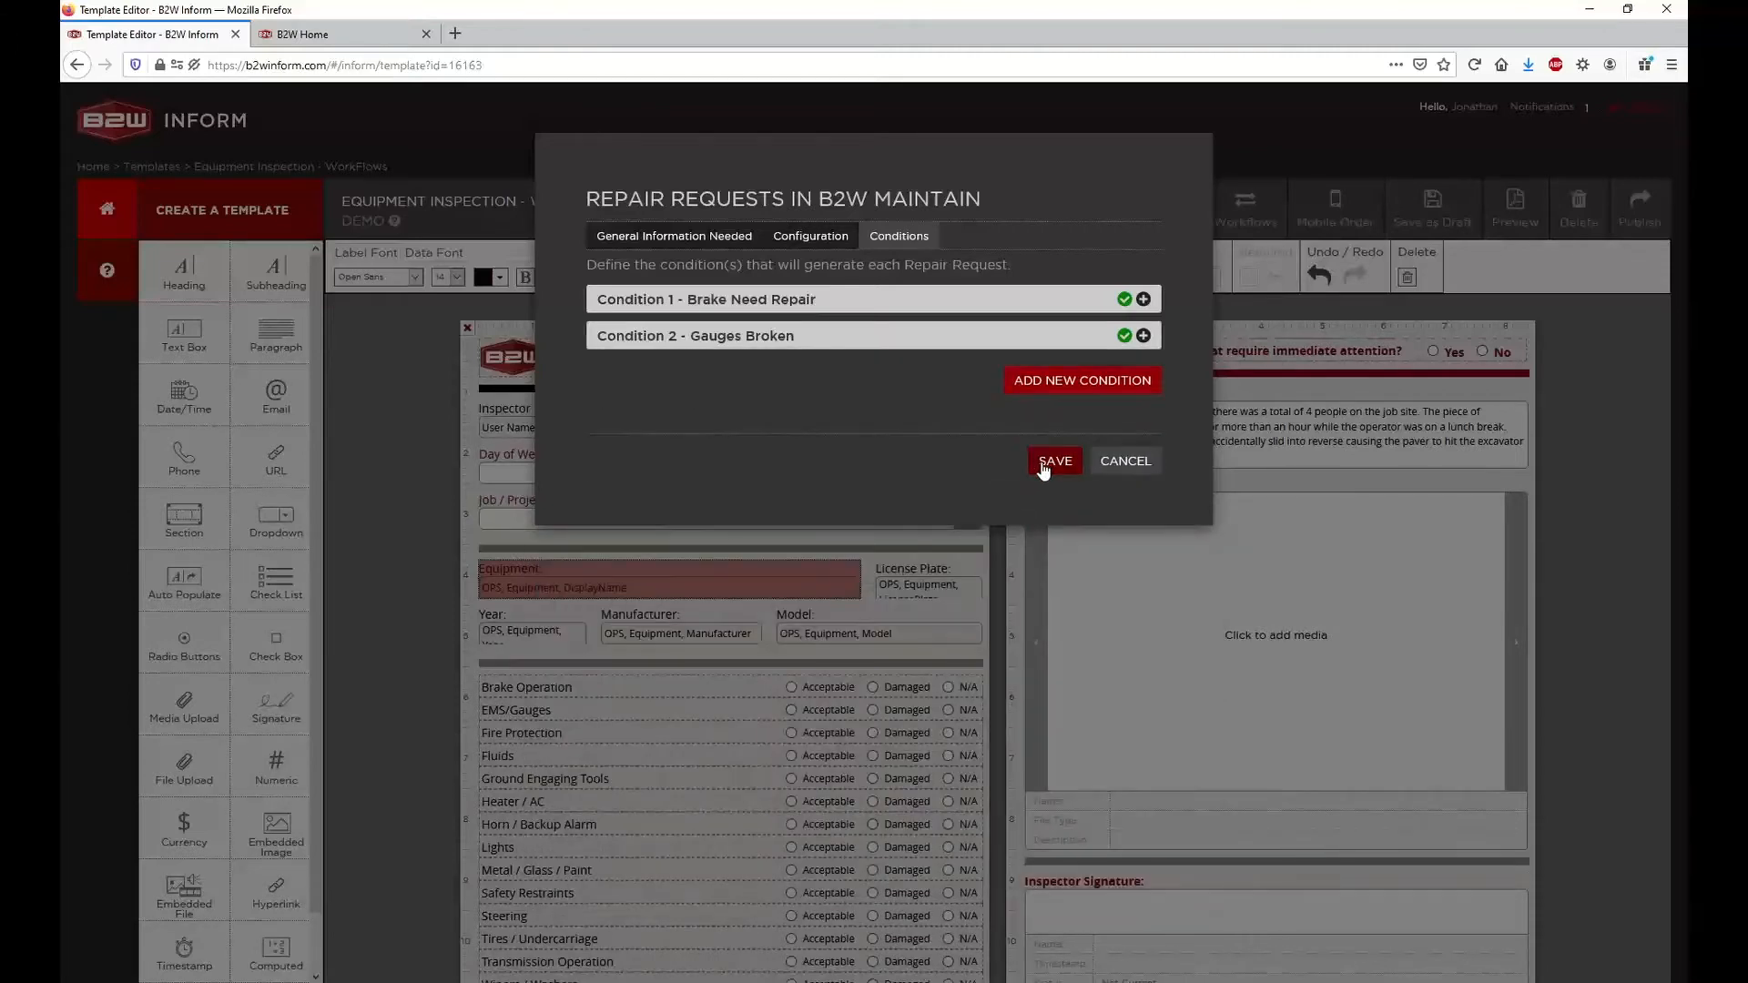
Save the Repair Requests workflow and publish the template
{"action": "left_click", "coordinate": [1054, 461]}
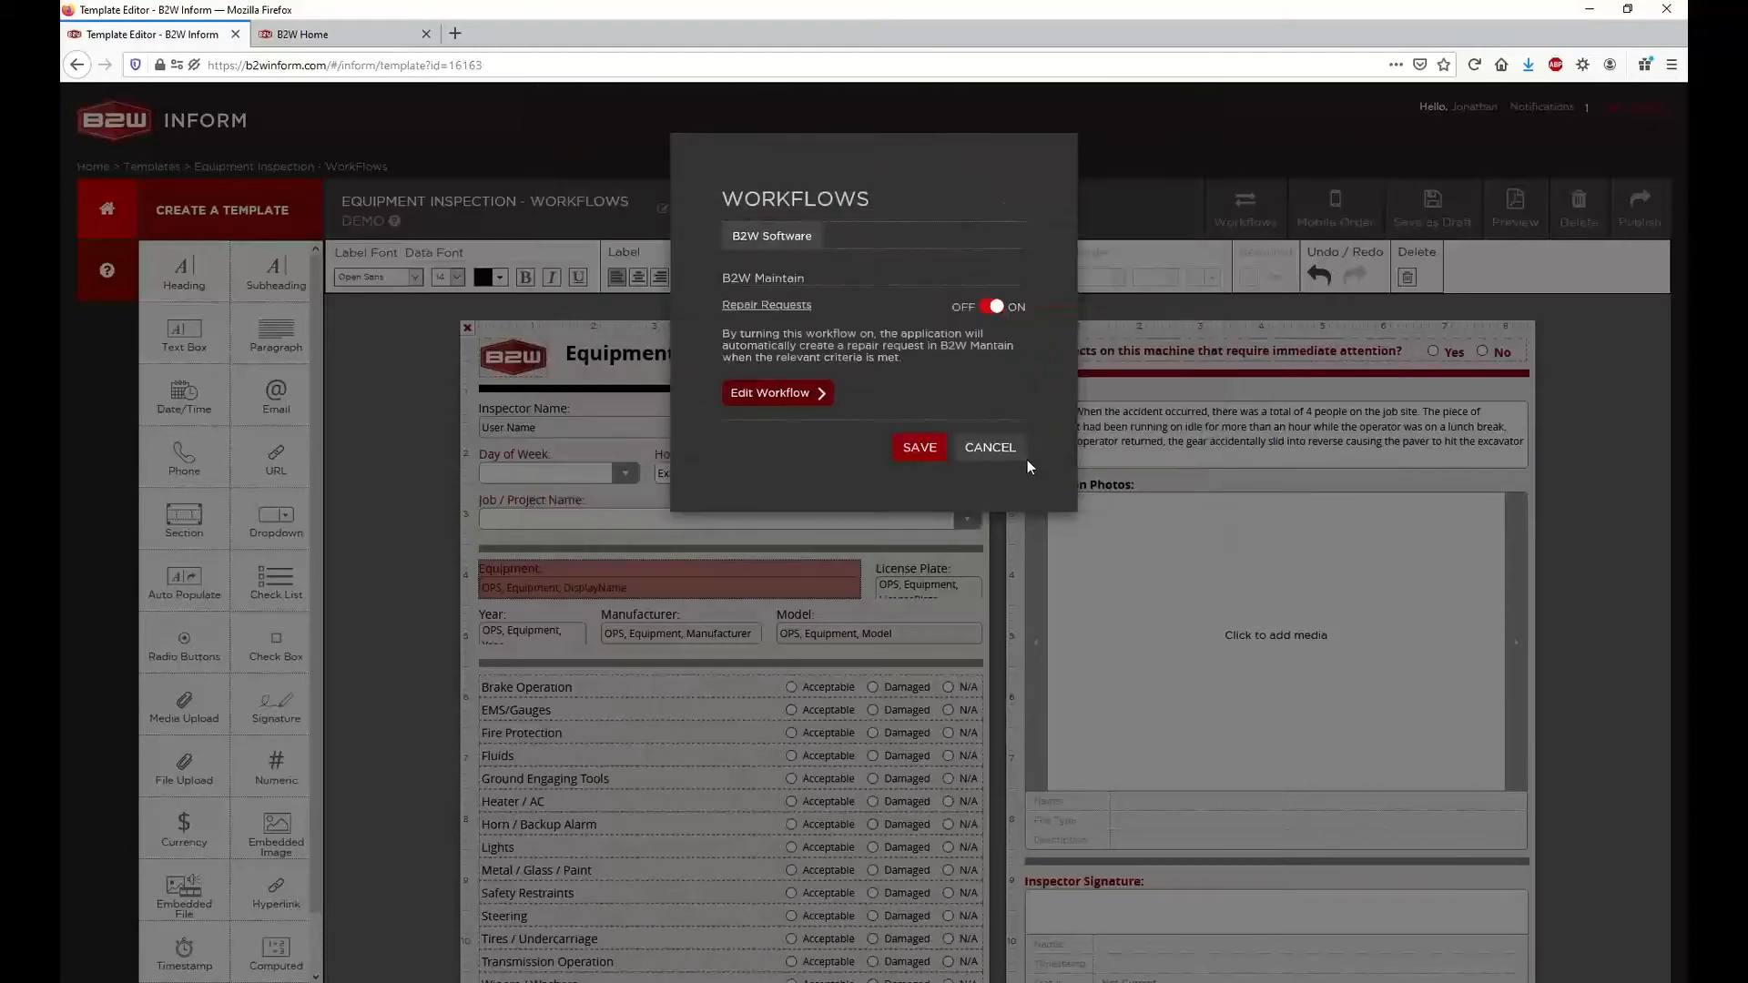
{"action": "left_click", "coordinate": [919, 448]}
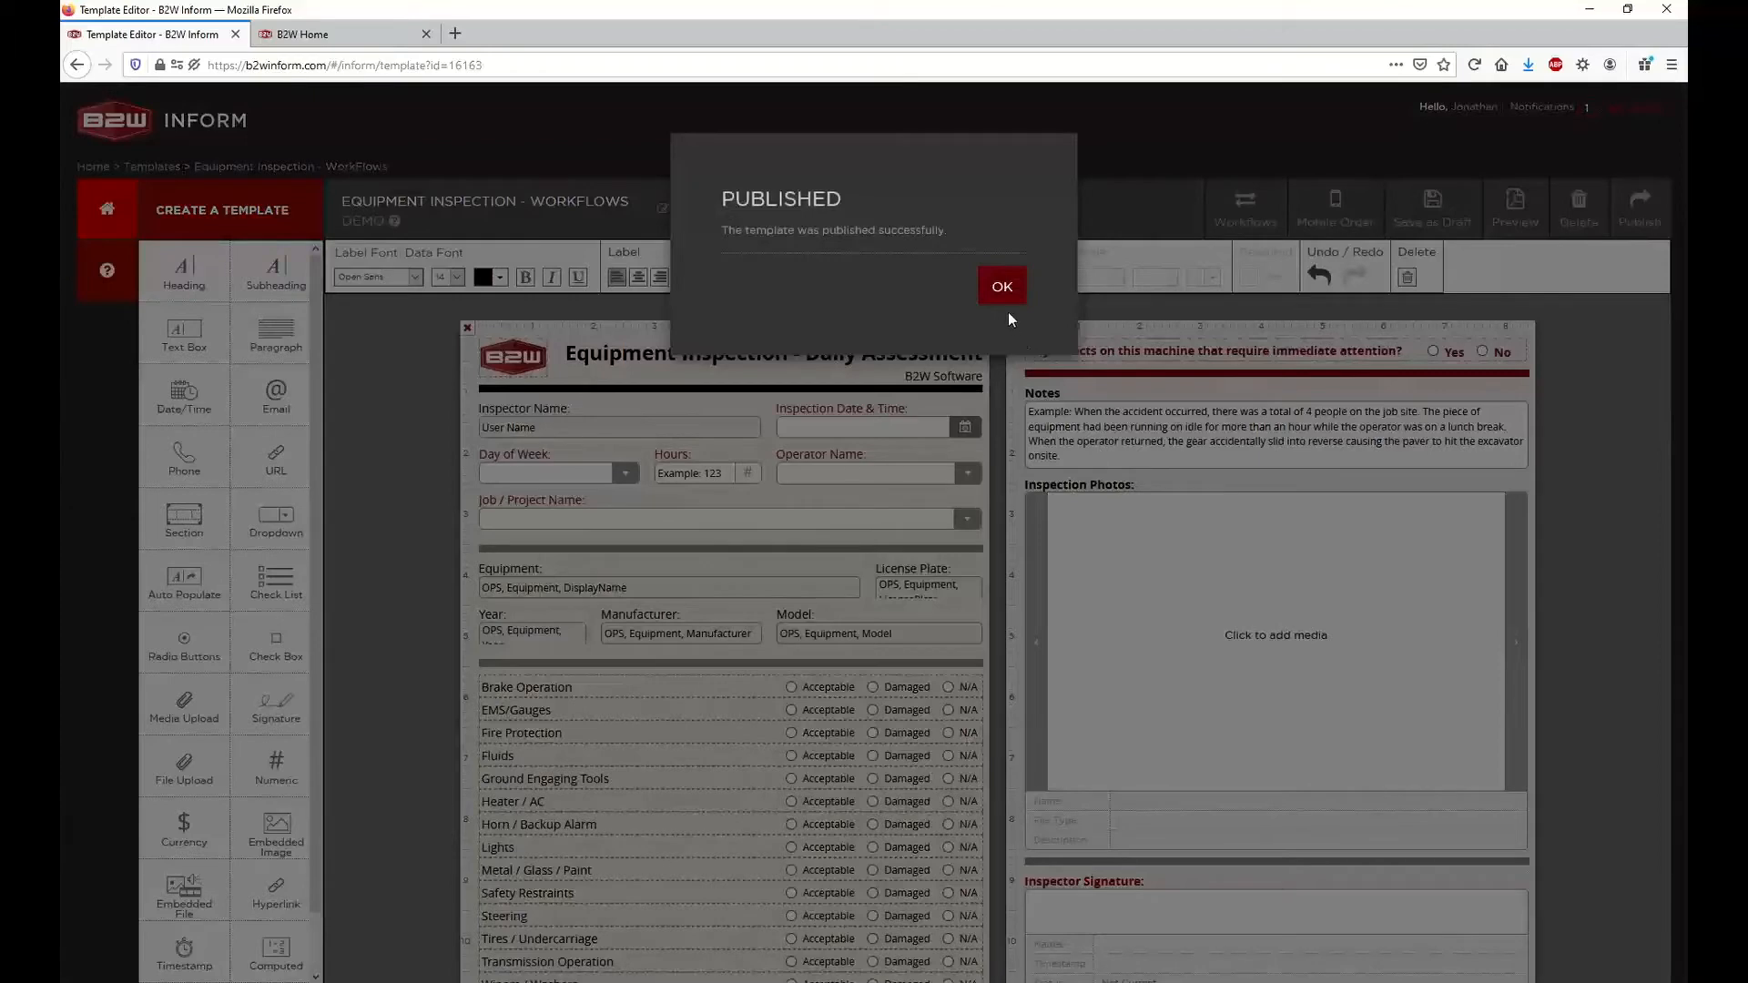
{"action": "left_click", "coordinate": [1002, 289]}
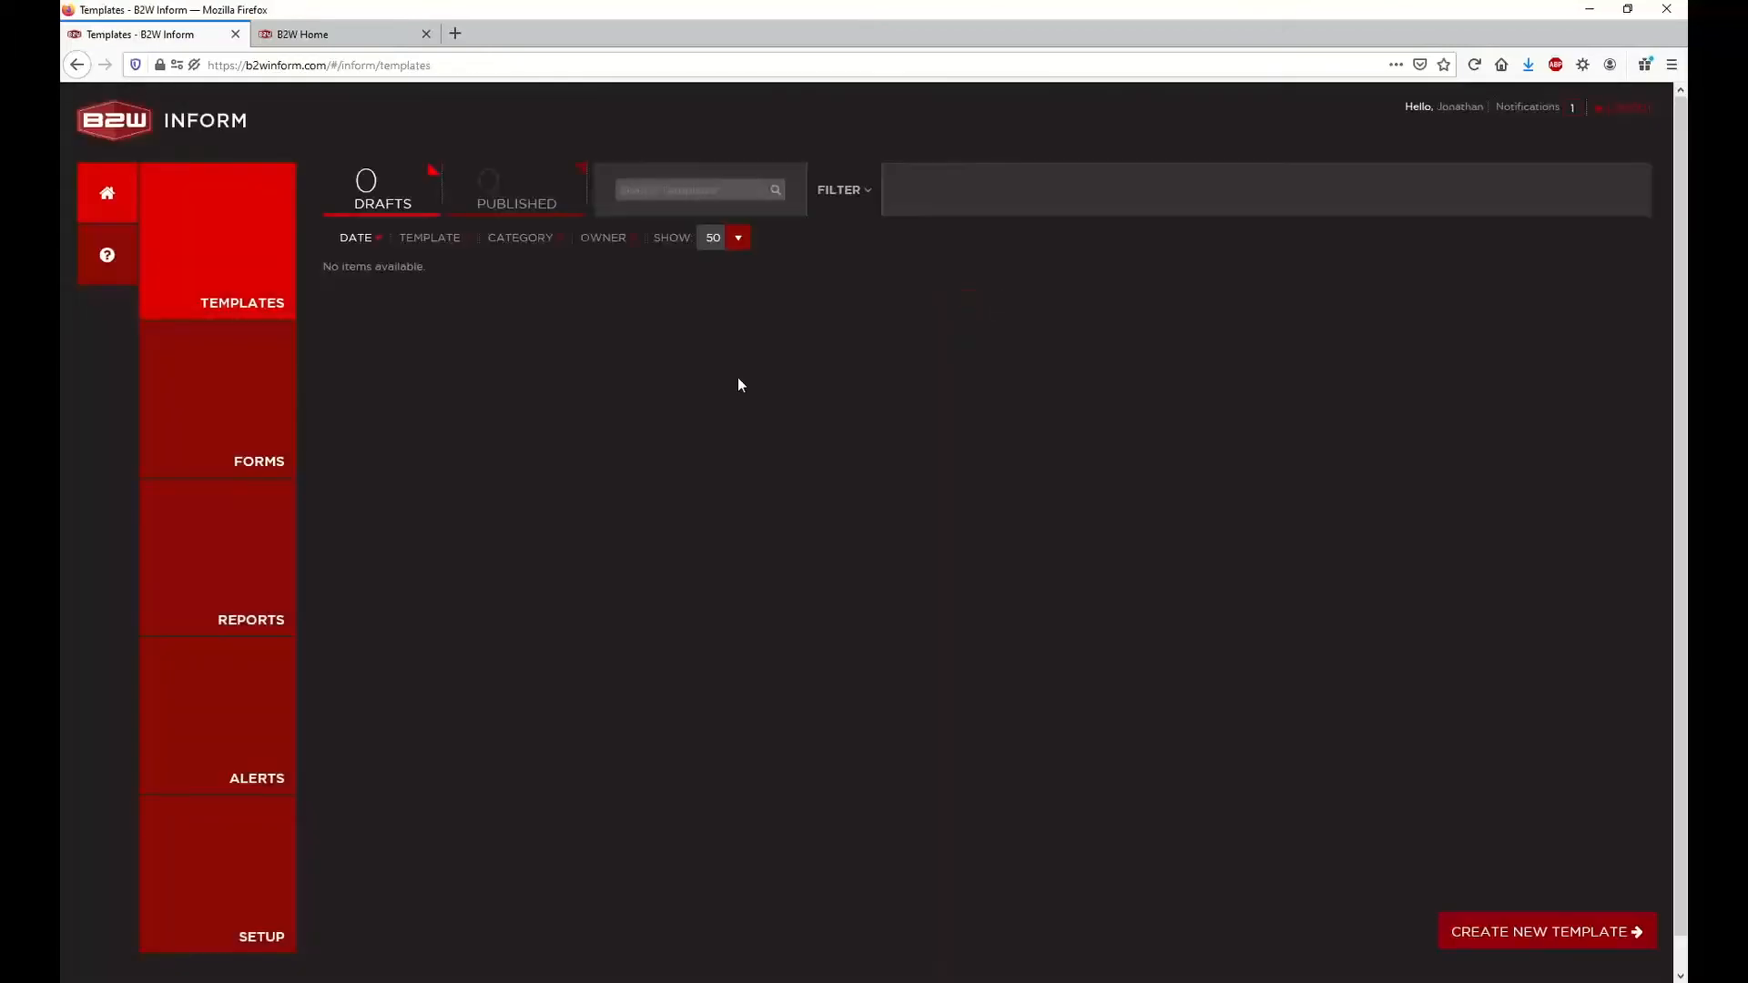
Reopen the published Equipment Inspection - WorkFlows template and review its Repair Requests mappings, configuration and conditions without saving
{"action": "left_click", "coordinate": [500, 216]}
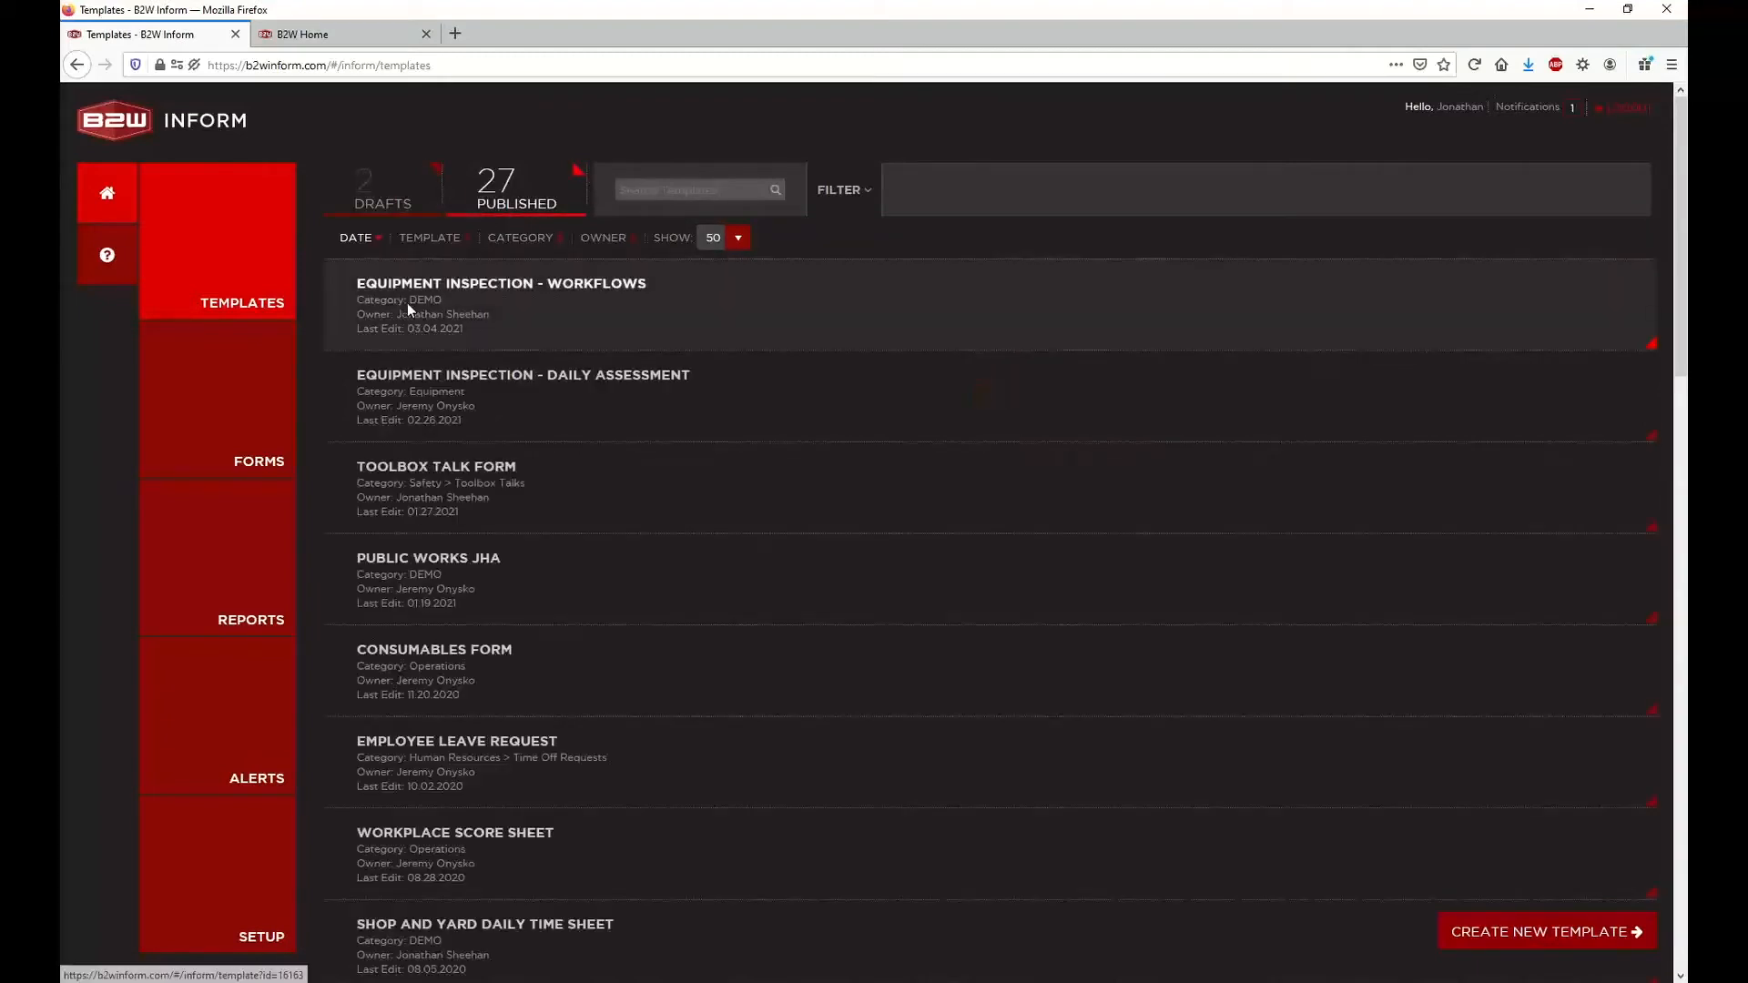
{"action": "left_click", "coordinate": [407, 305]}
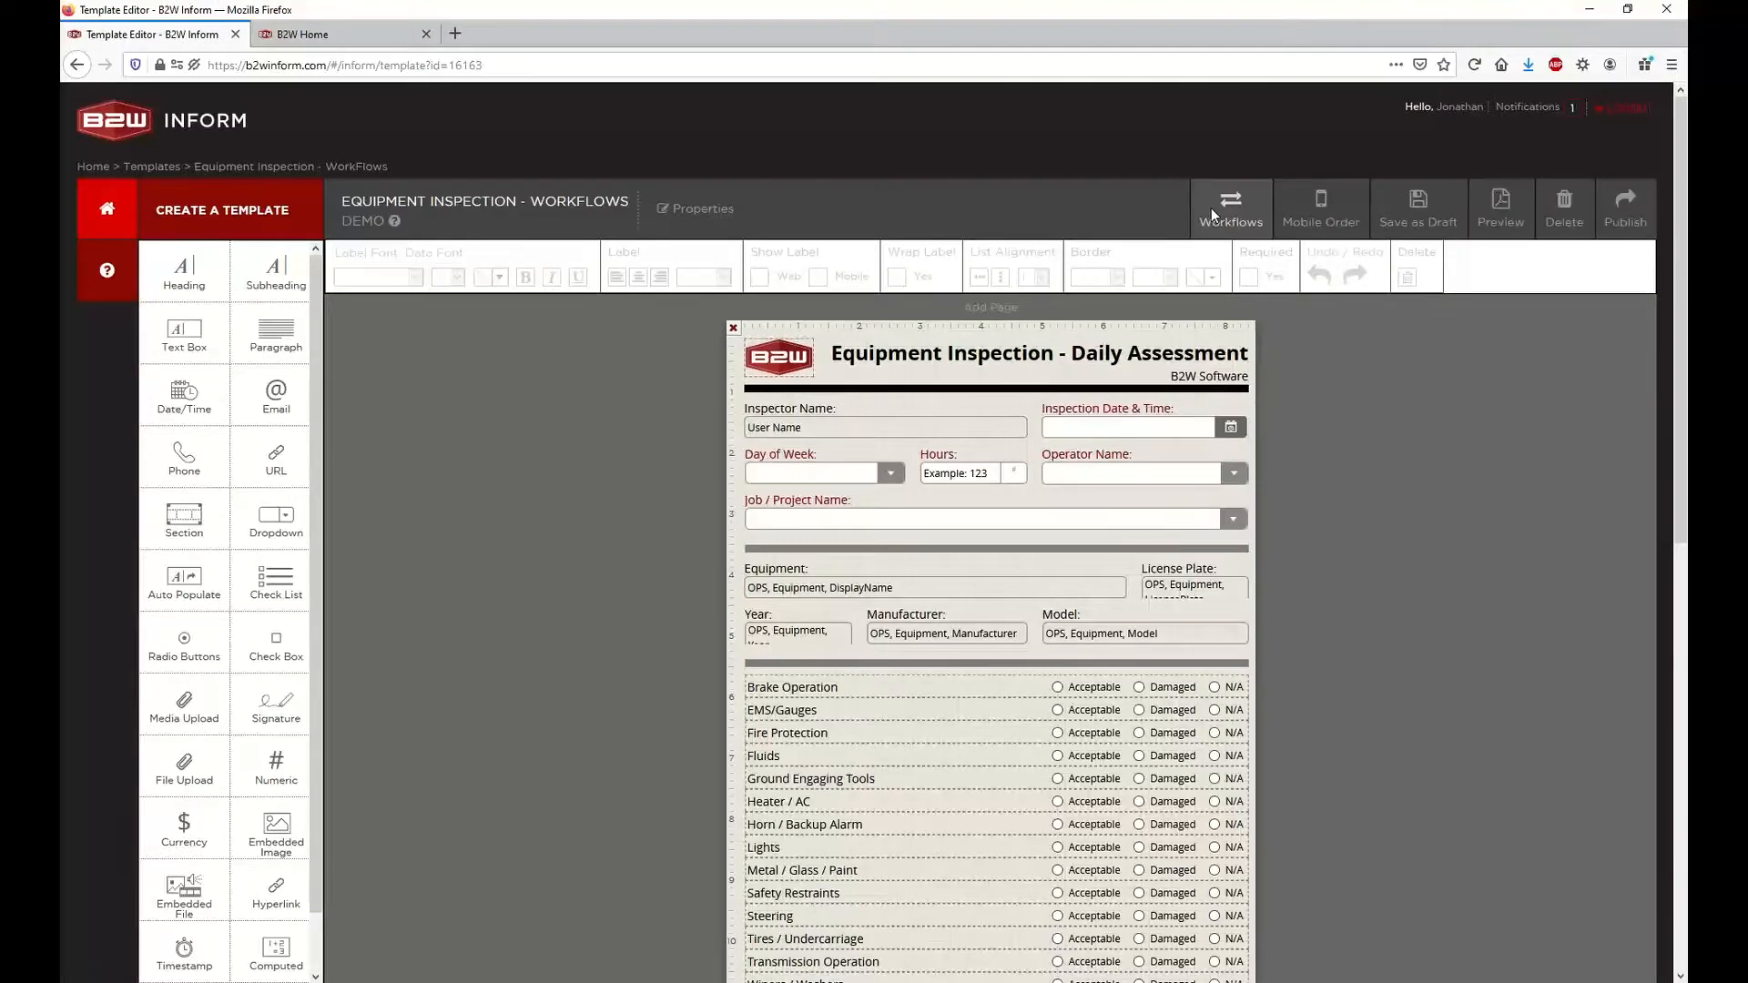
{"action": "left_click", "coordinate": [1212, 213]}
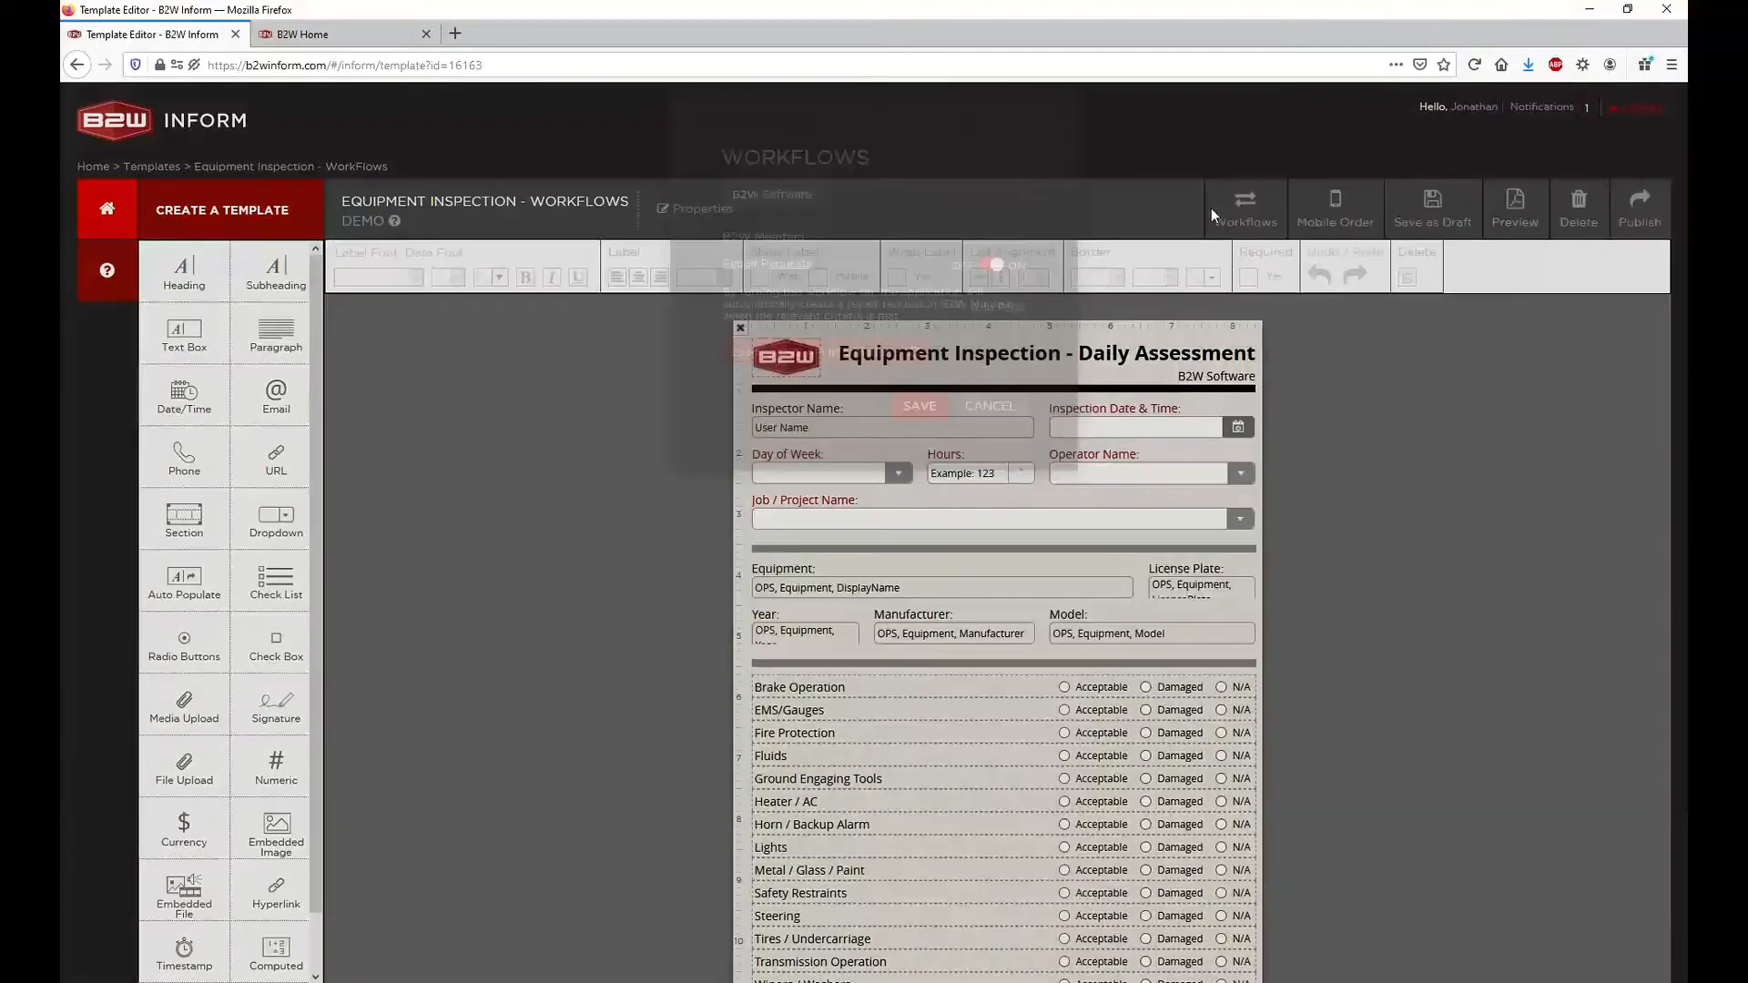
{"action": "left_click", "coordinate": [816, 395]}
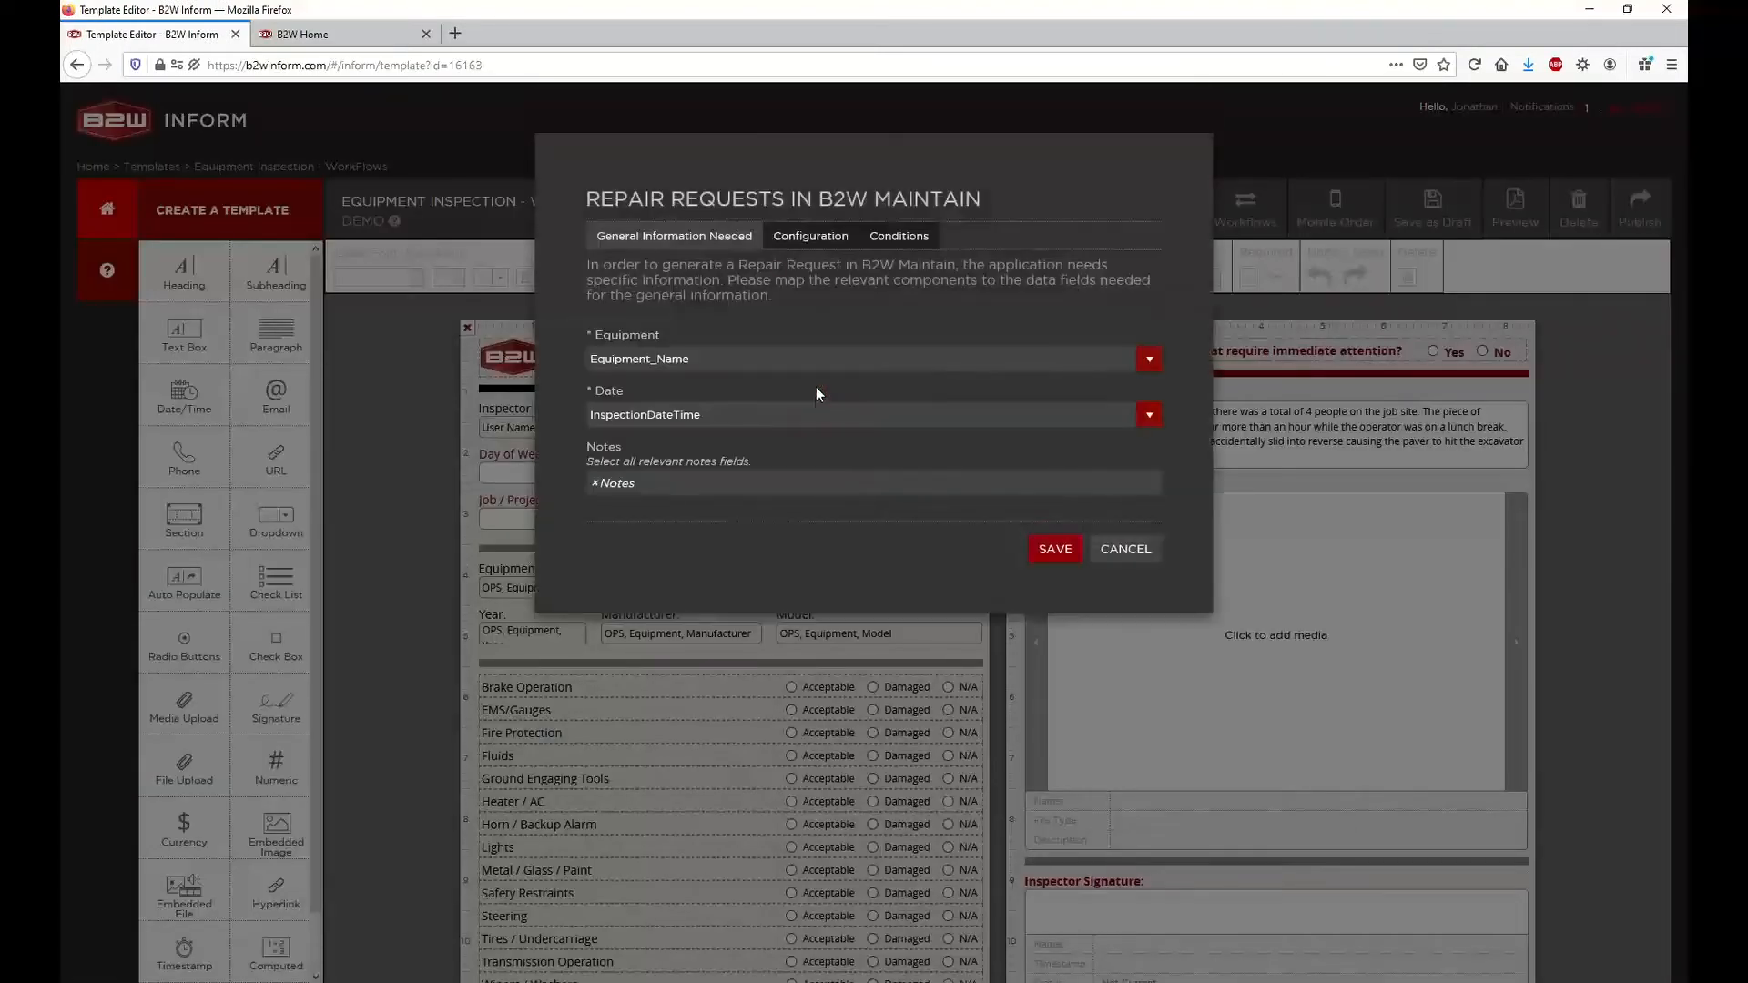
{"action": "left_click", "coordinate": [810, 239]}
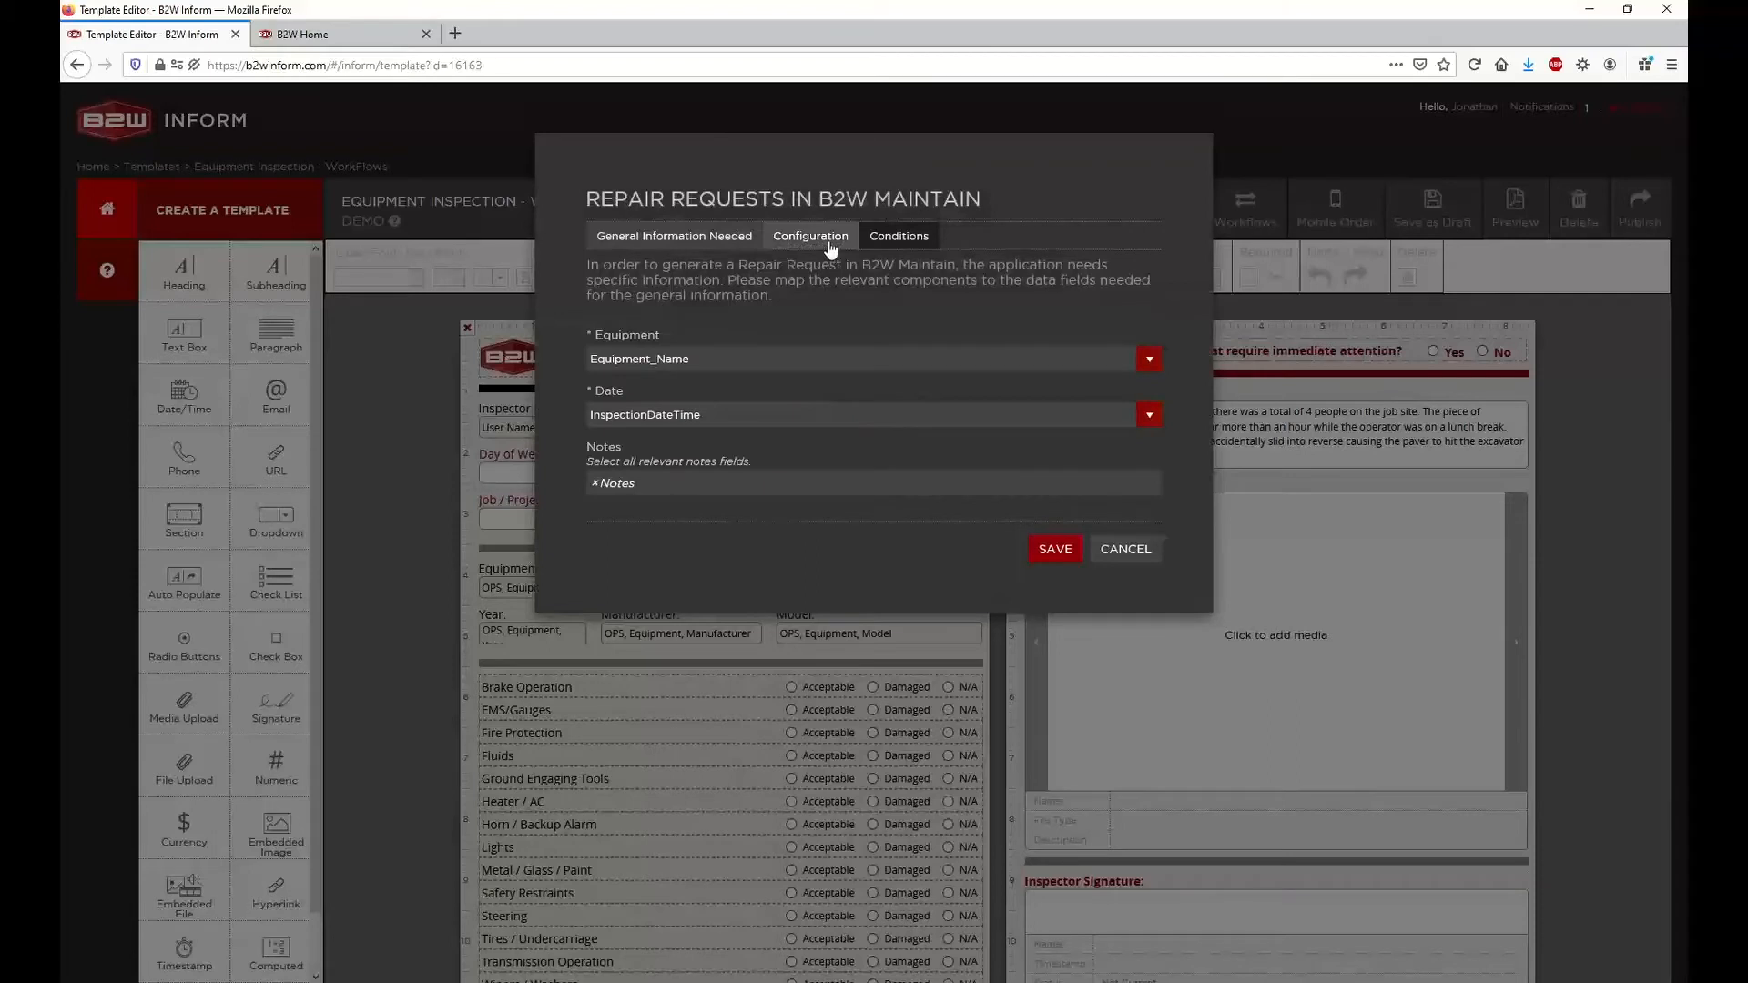
{"action": "left_click", "coordinate": [888, 239]}
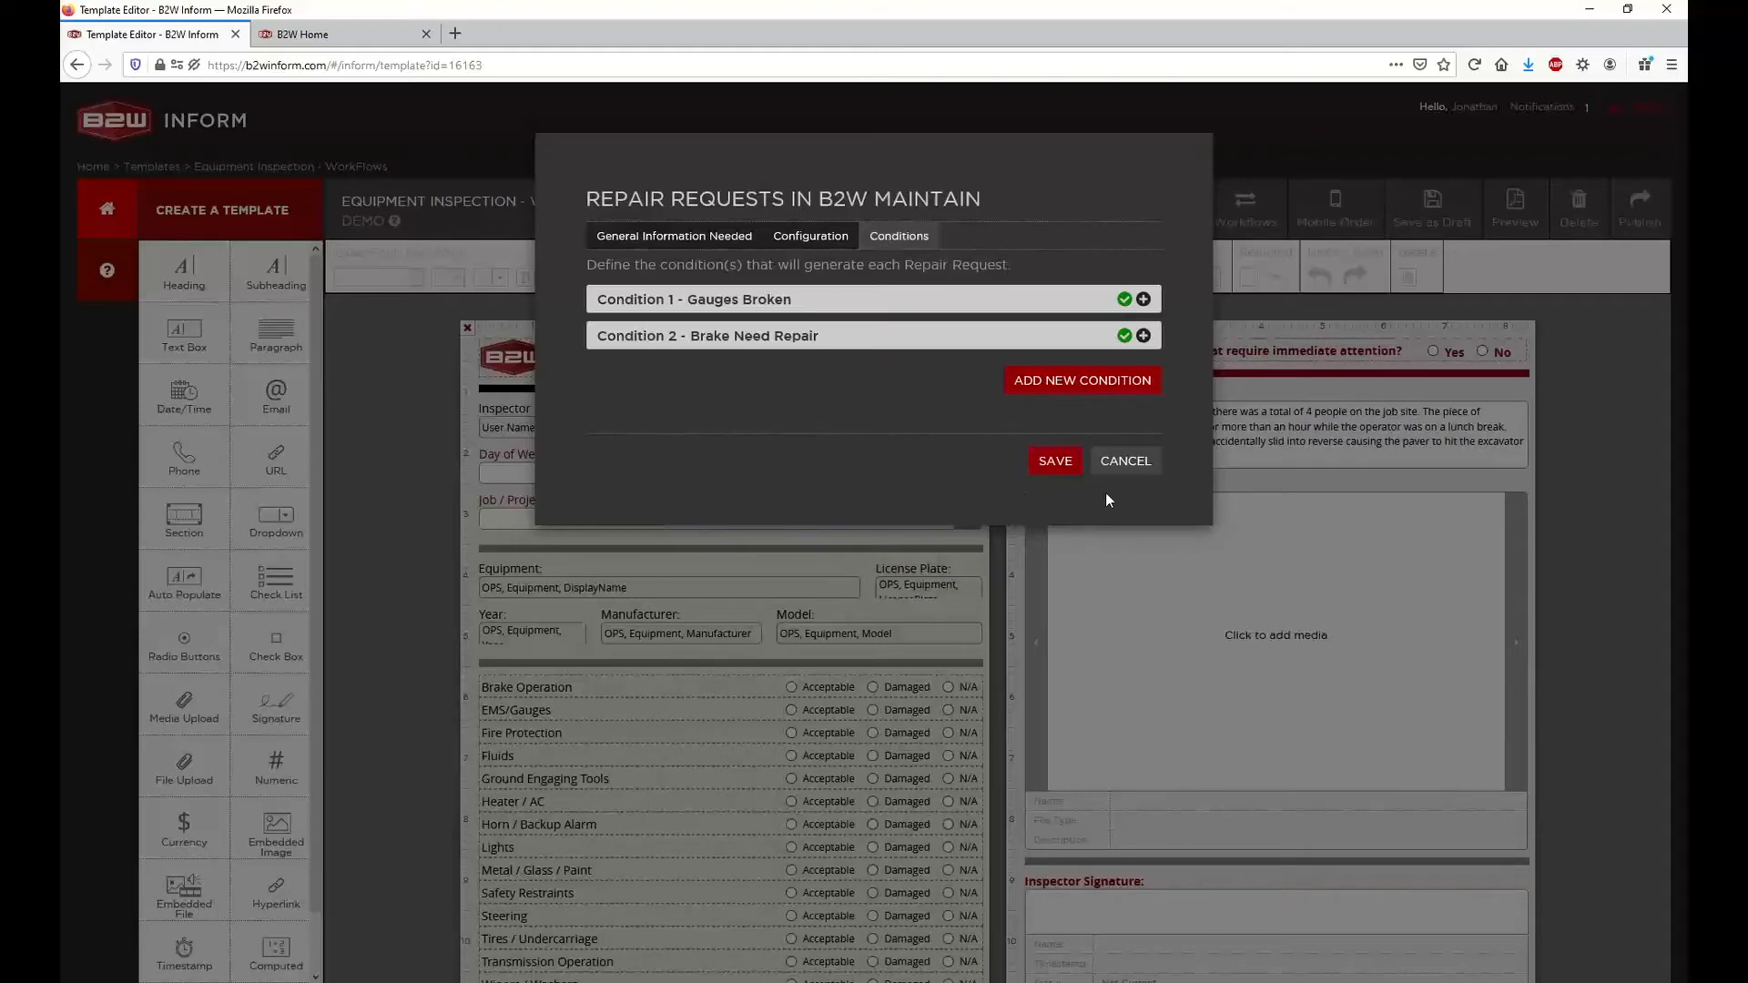
{"action": "left_click", "coordinate": [1122, 472]}
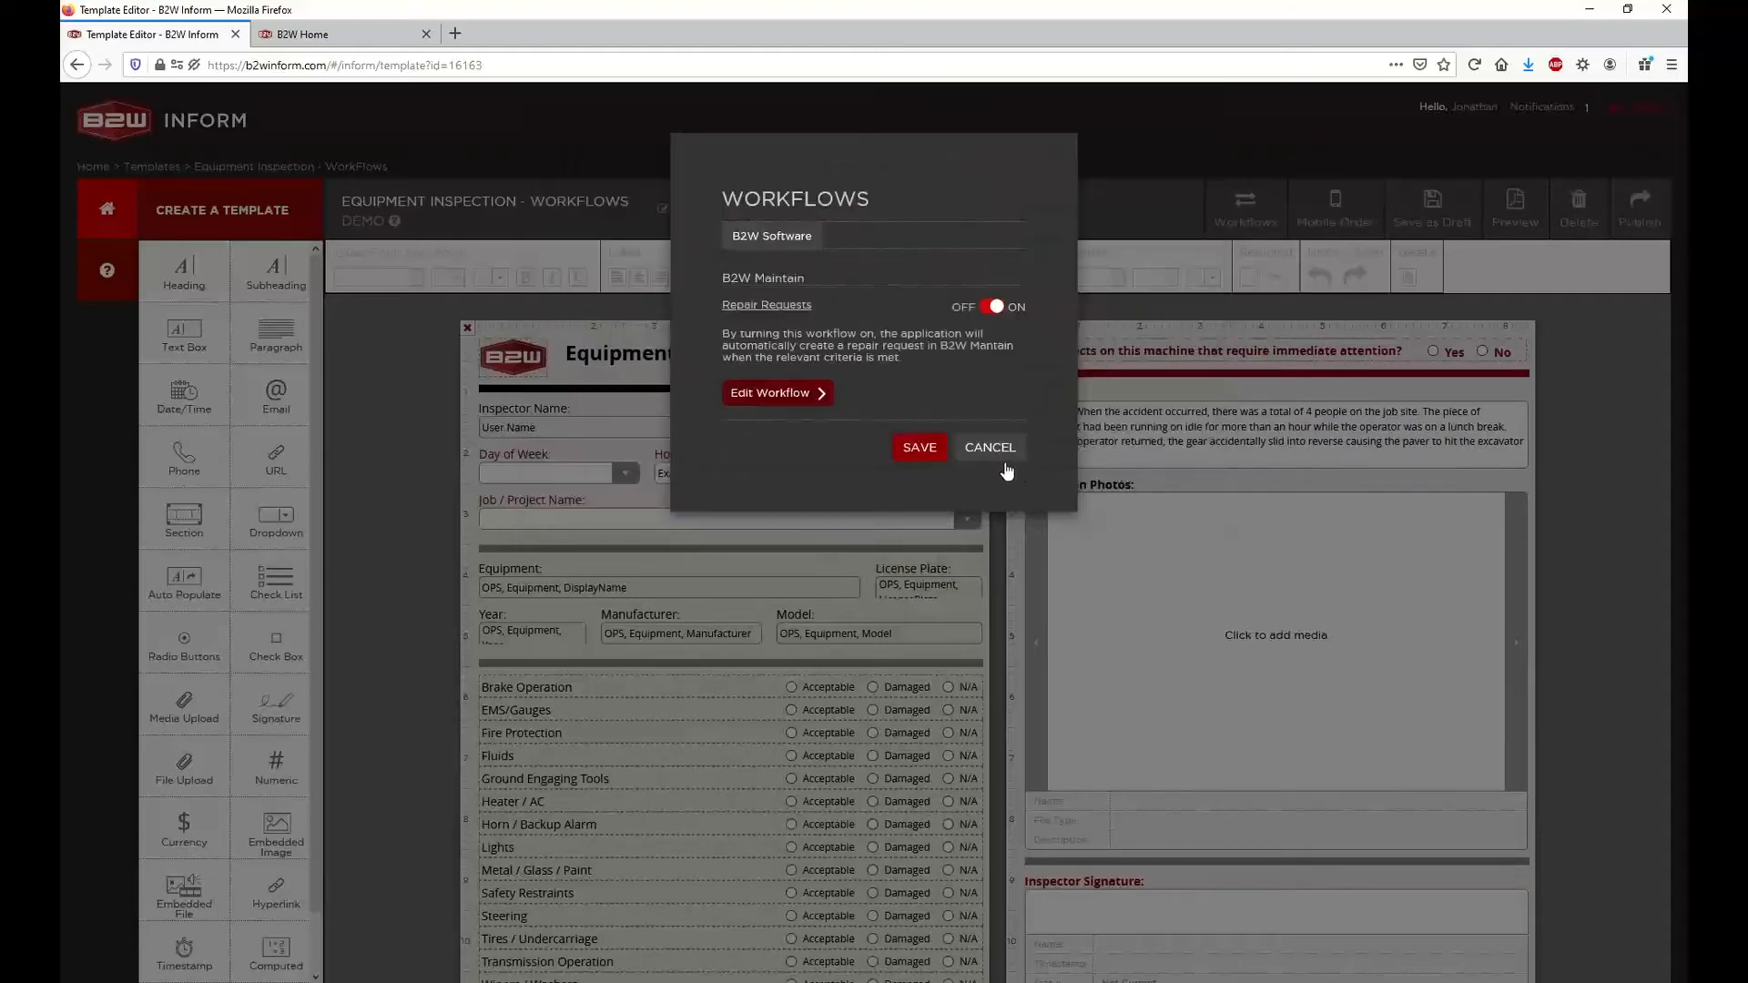
{"action": "left_click", "coordinate": [997, 459]}
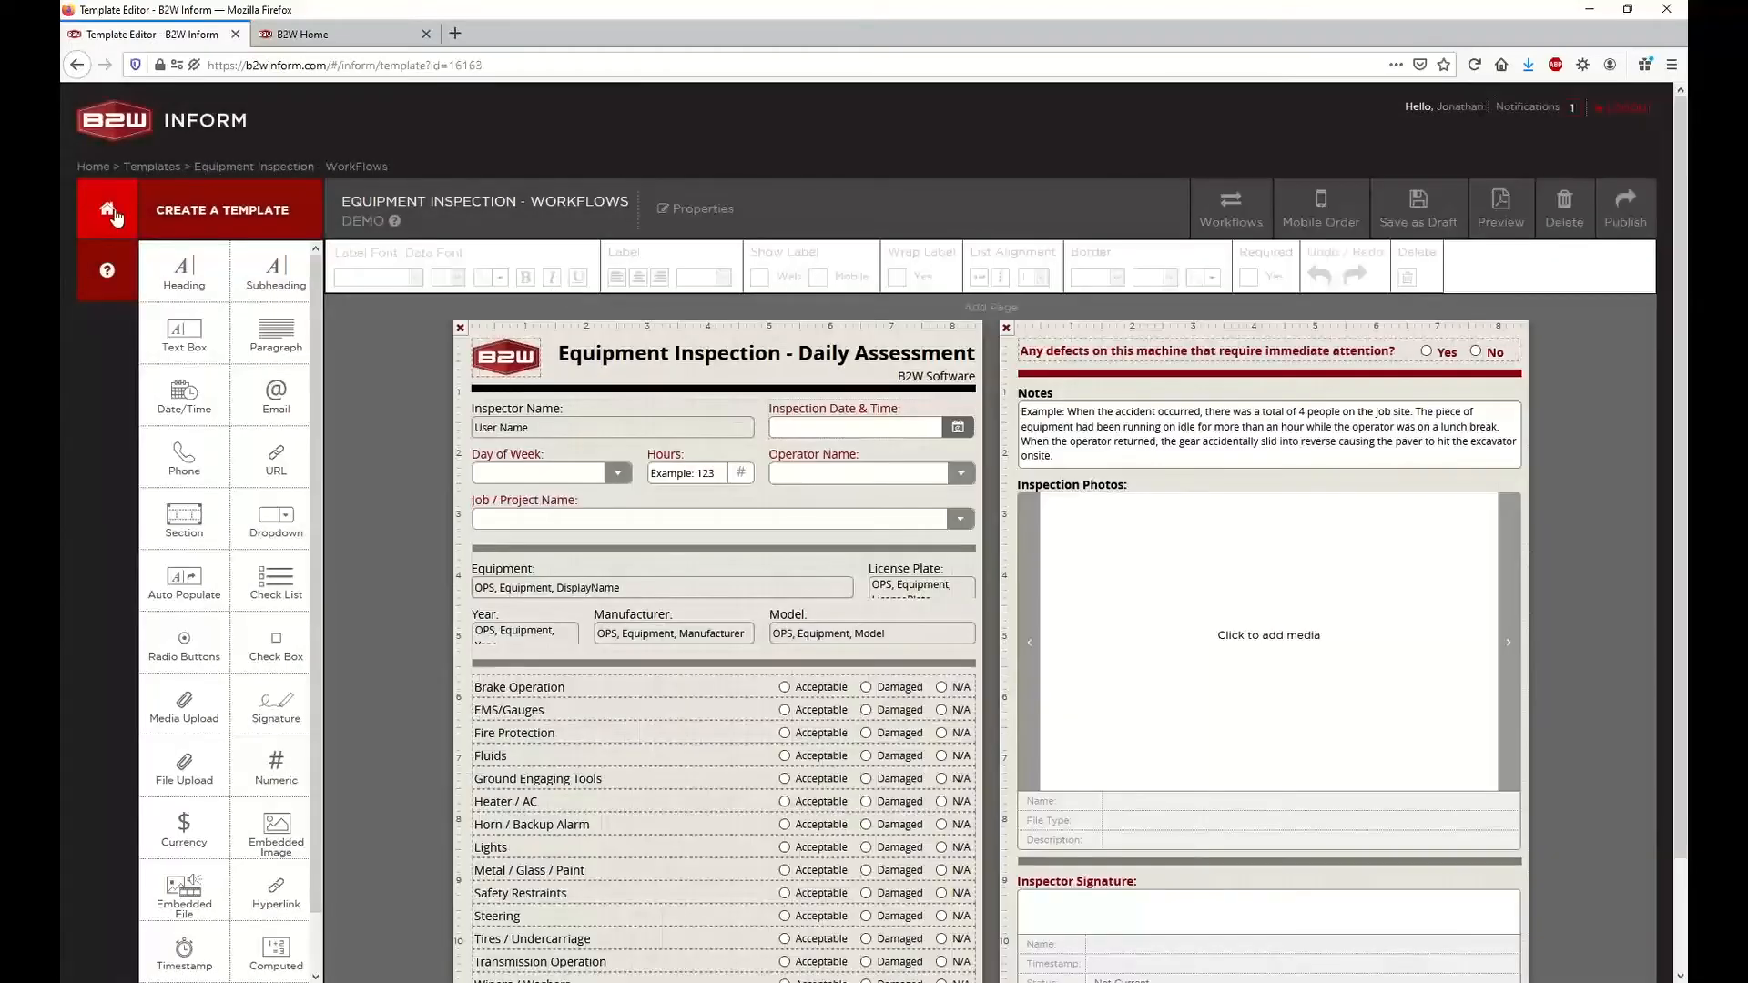
Visit the forms list, then reopen the Equipment Inspection - WorkFlows template from the published templates
{"action": "left_click", "coordinate": [109, 211]}
{"action": "left_click", "coordinate": [235, 399]}
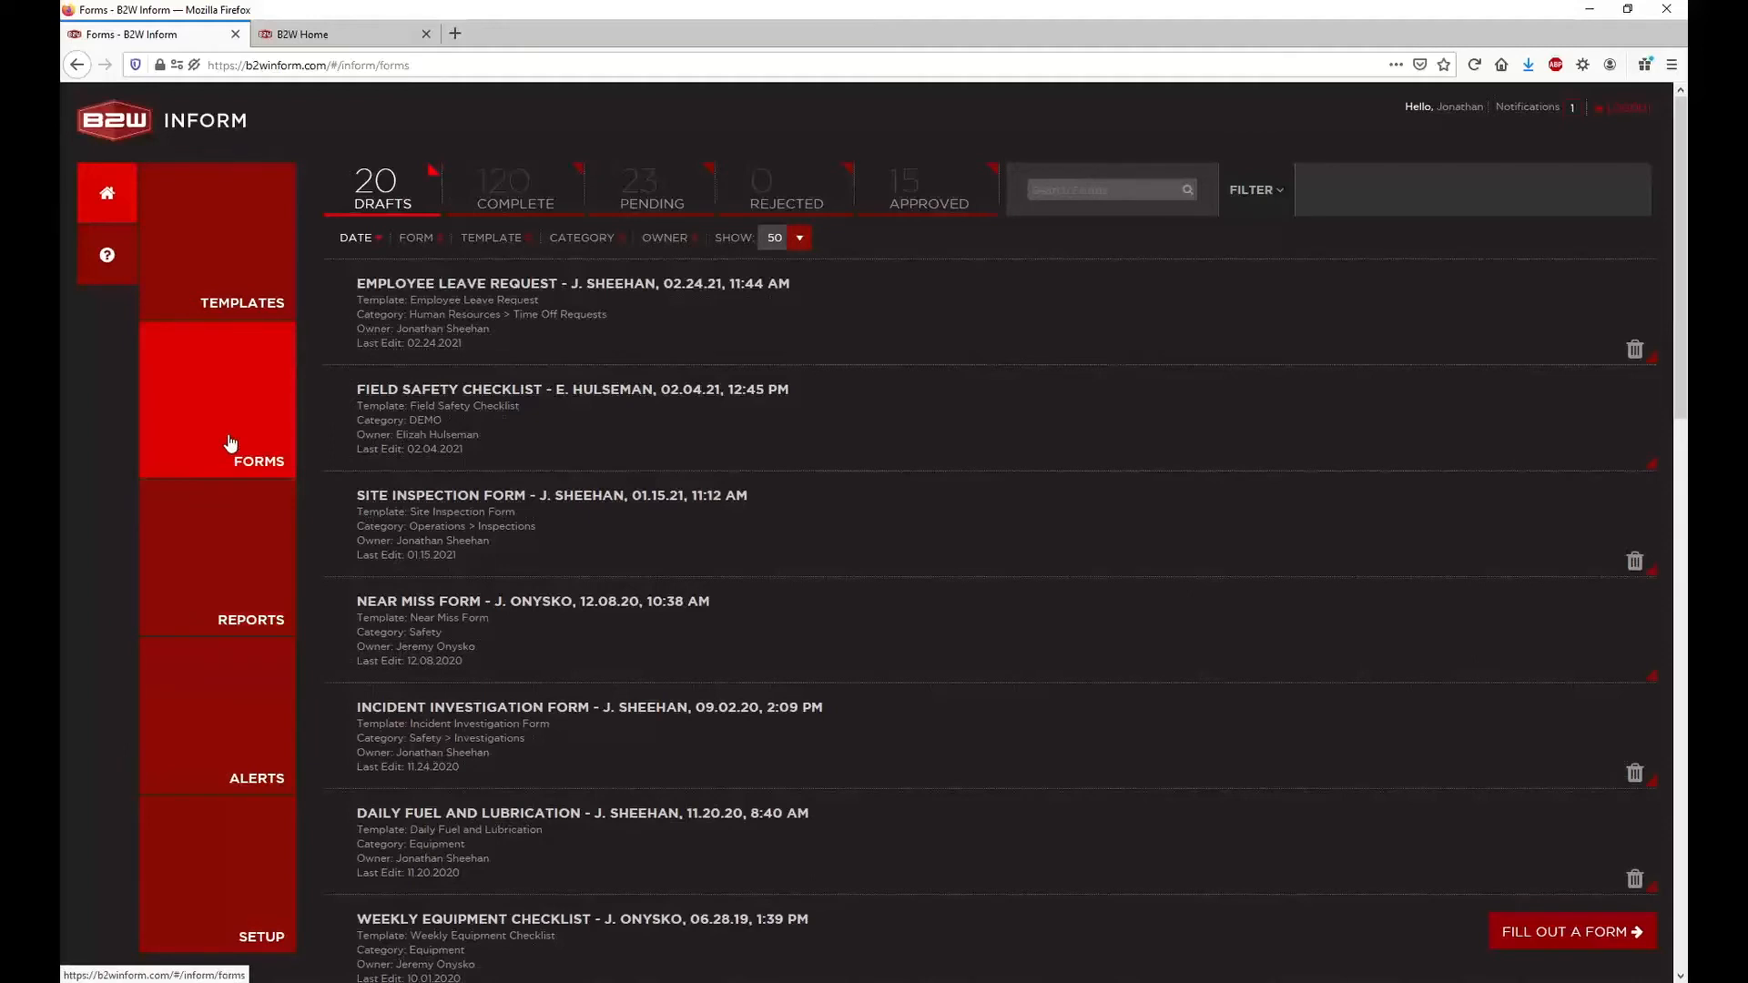
{"action": "left_click", "coordinate": [225, 238]}
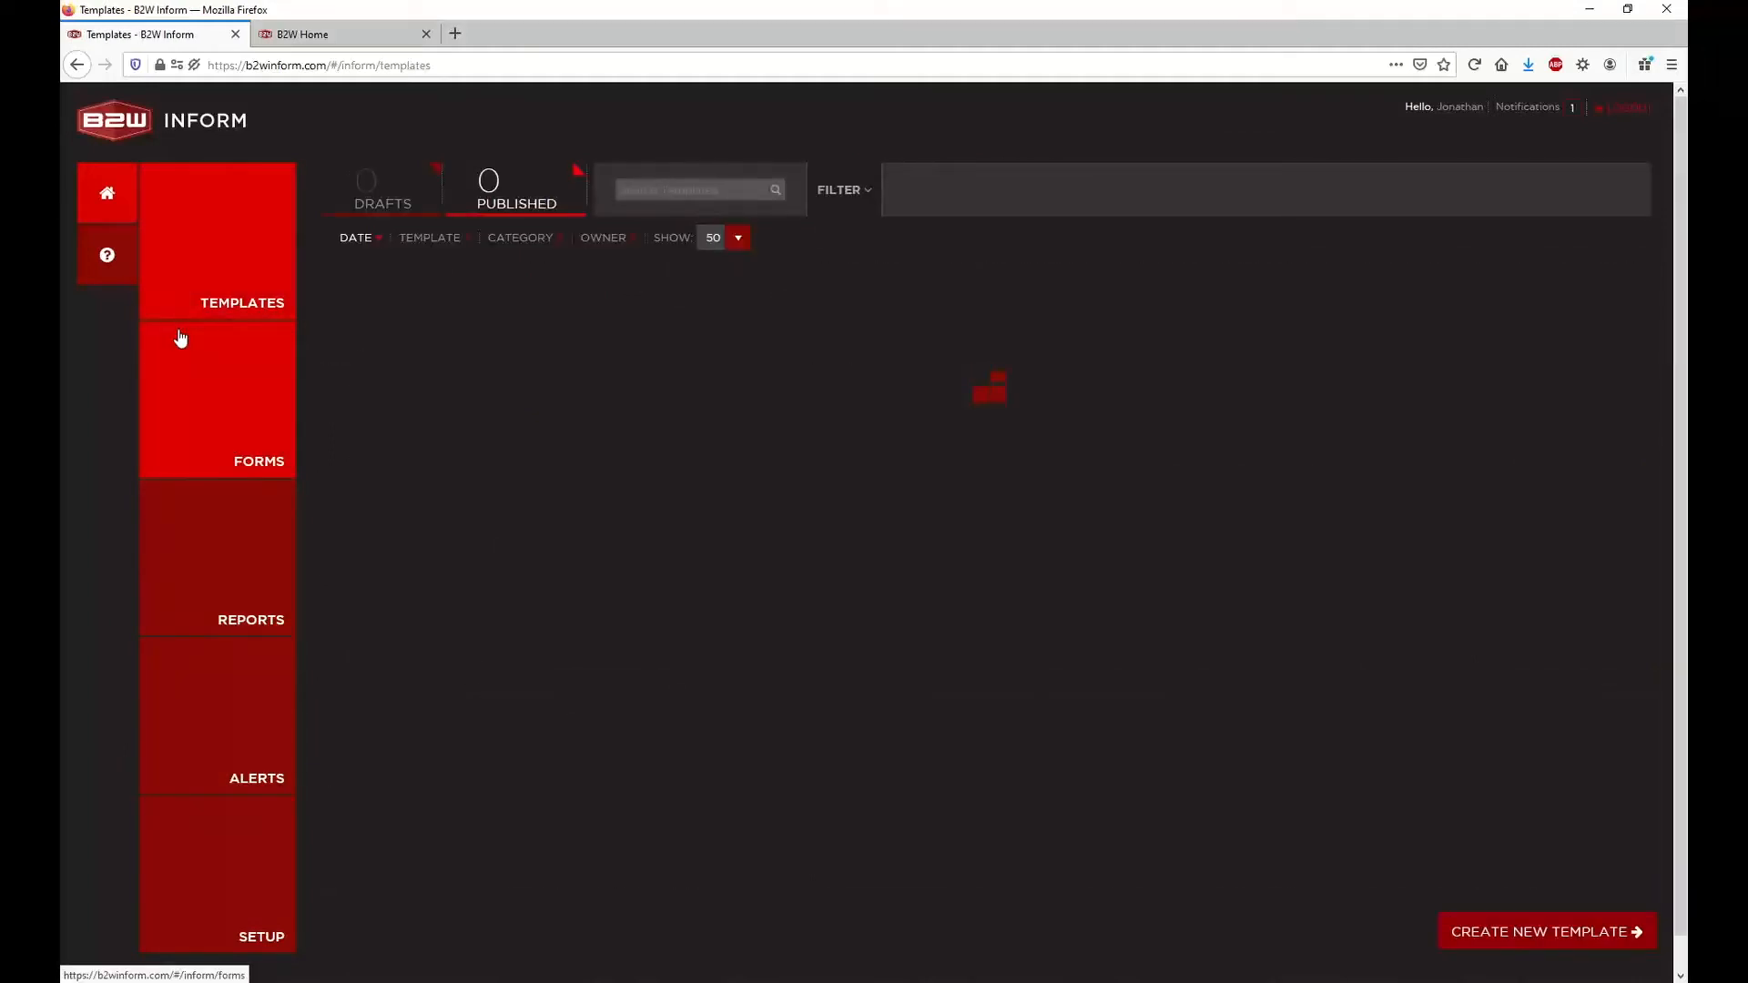
{"action": "left_click", "coordinate": [525, 290]}
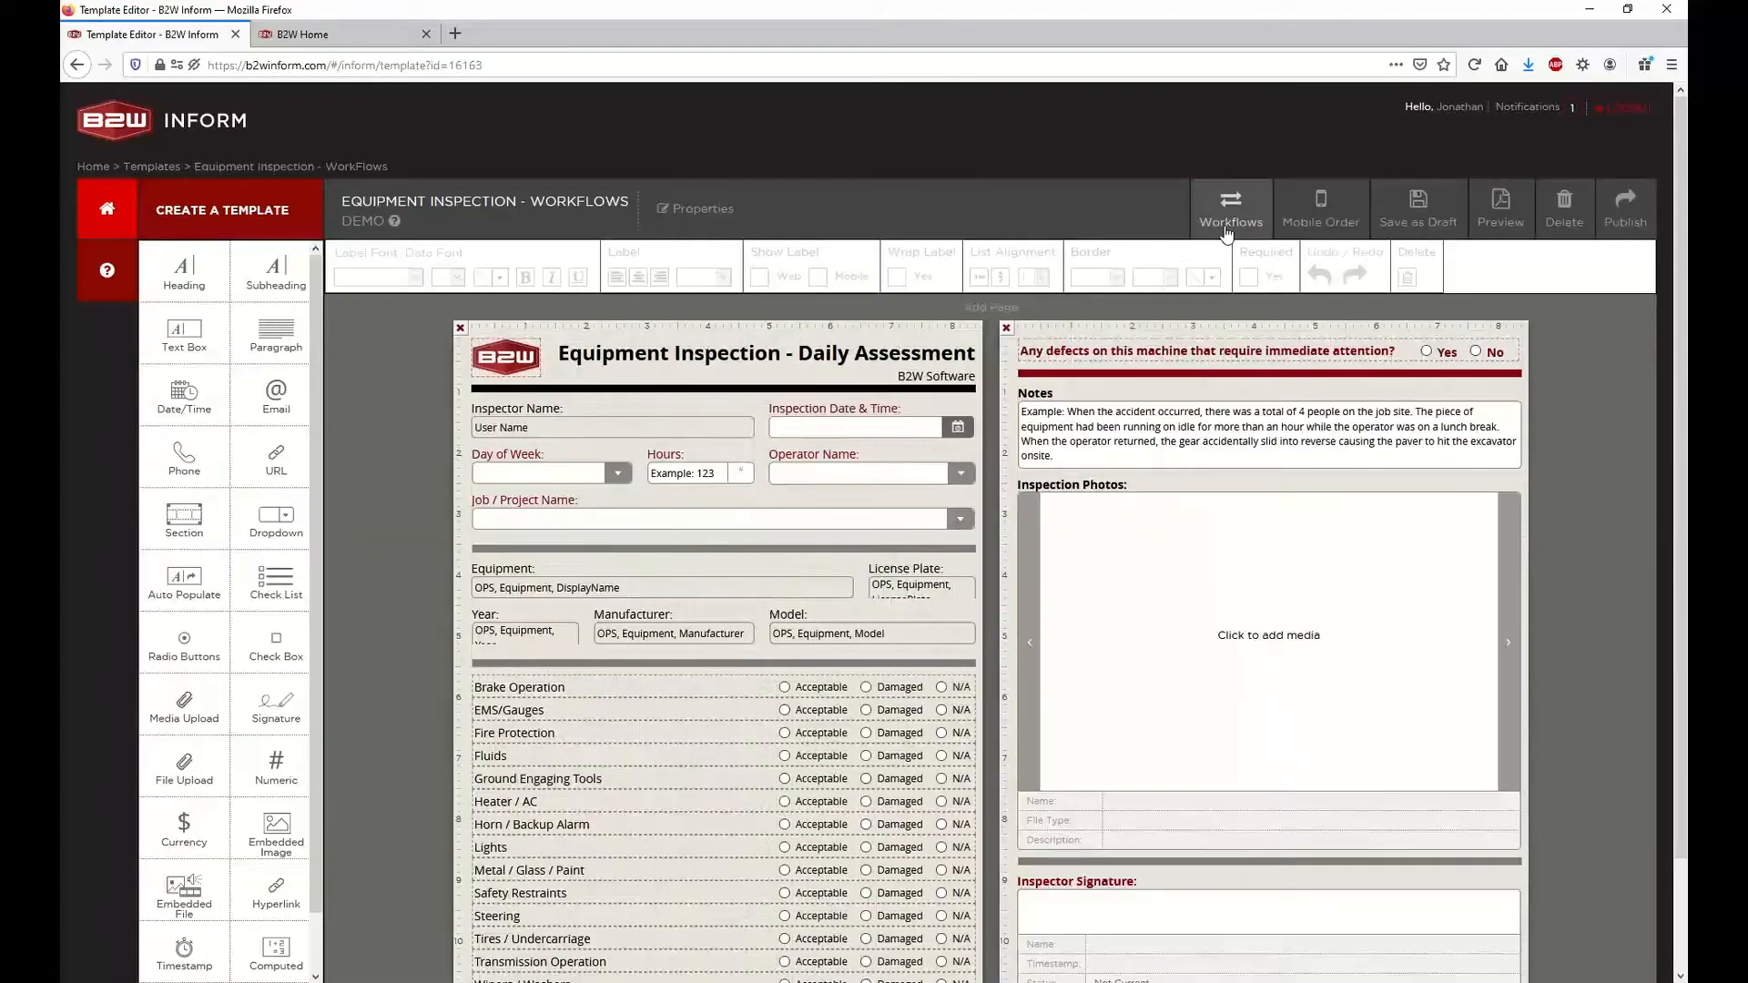
Review the Gauges Broken condition's description and settings in the Repair Requests workflow, and save the workflow
{"action": "left_click", "coordinate": [1226, 233]}
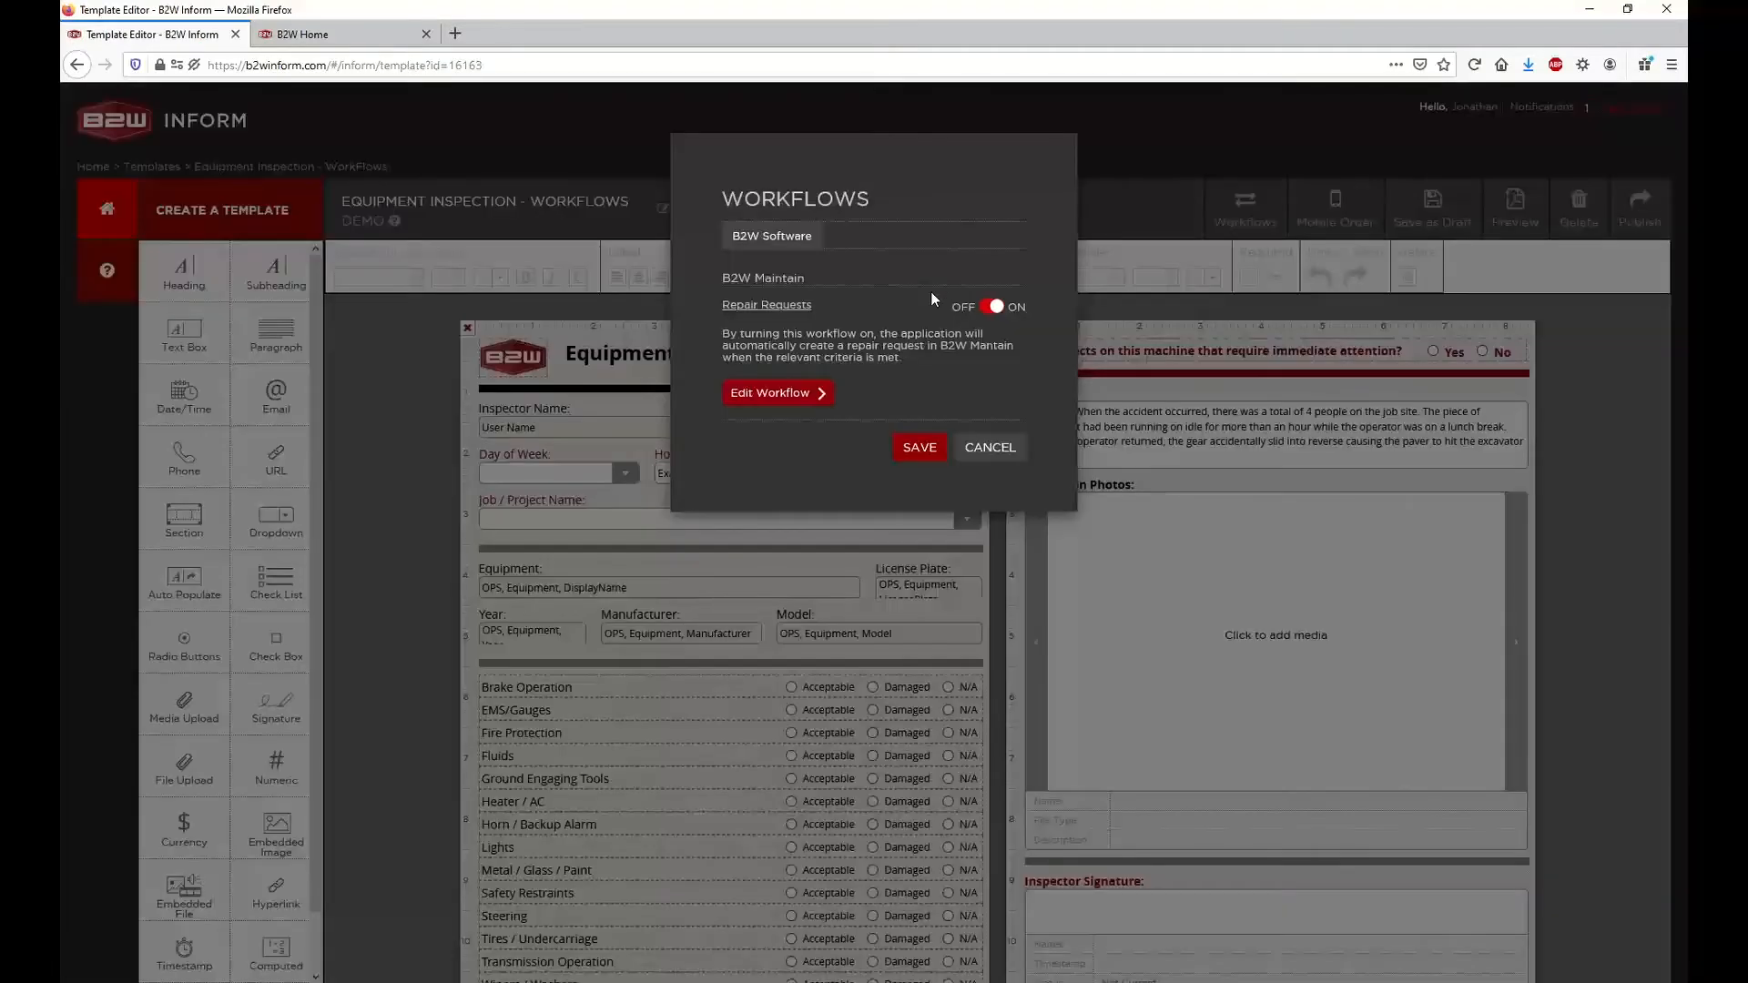
{"action": "left_click", "coordinate": [782, 401]}
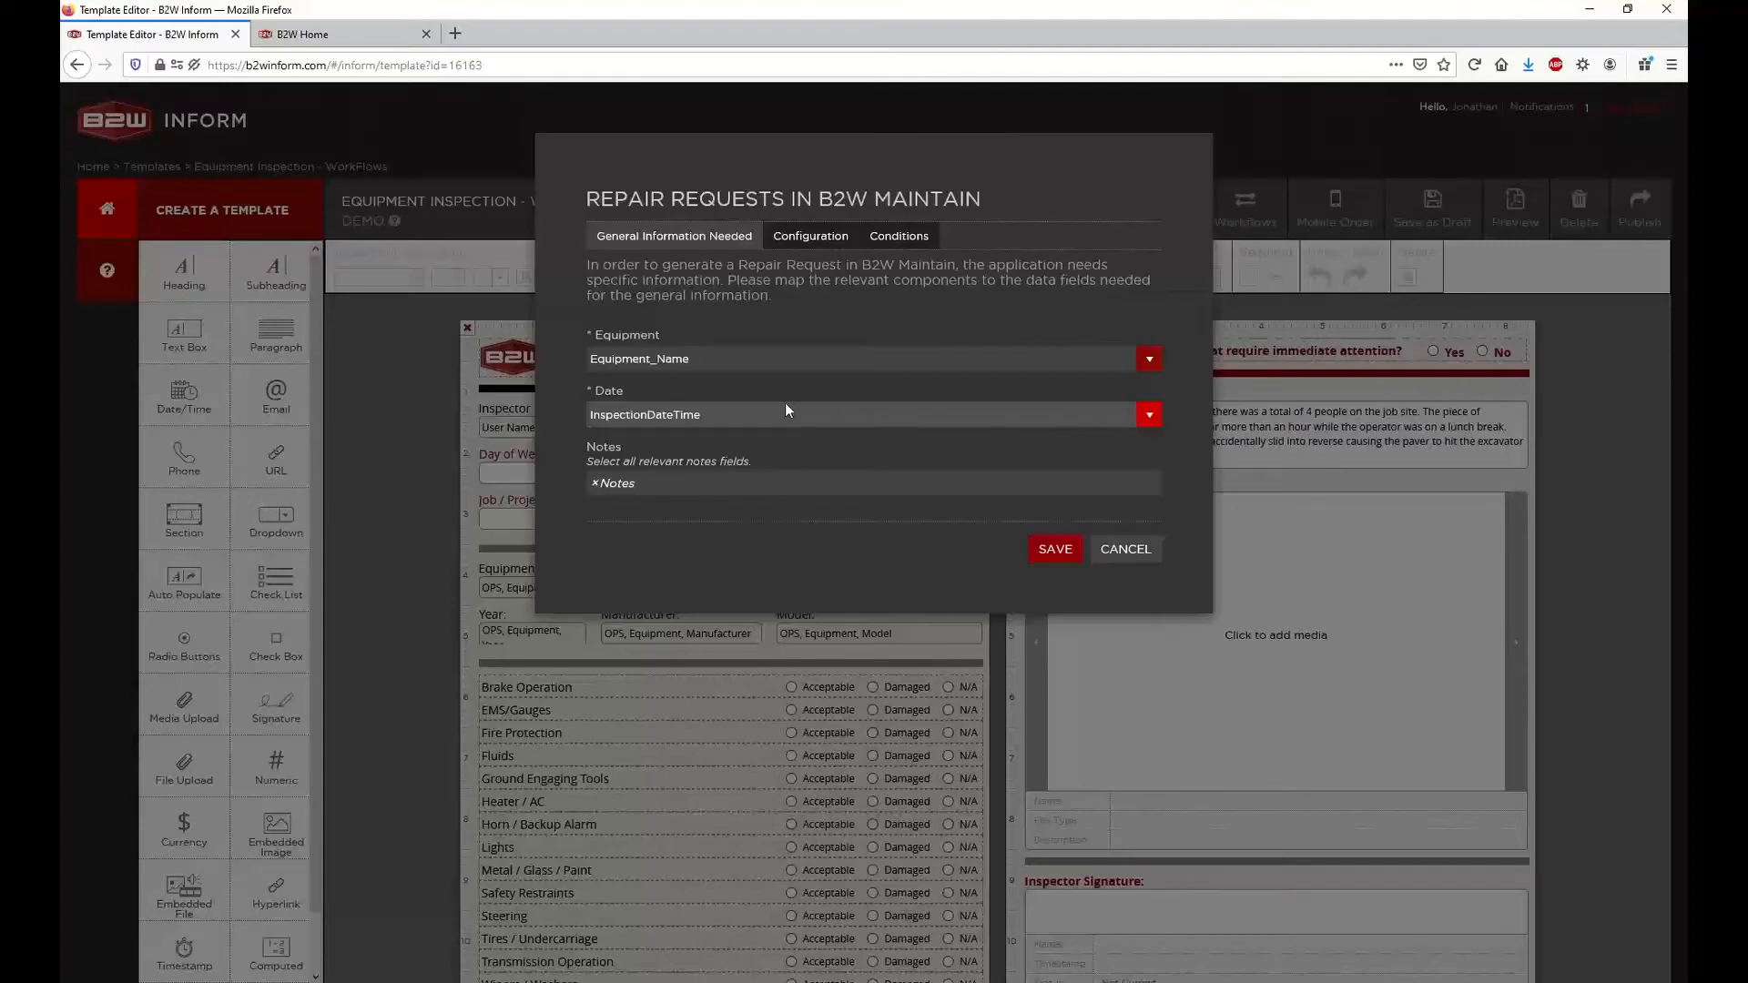
{"action": "left_click", "coordinate": [899, 236]}
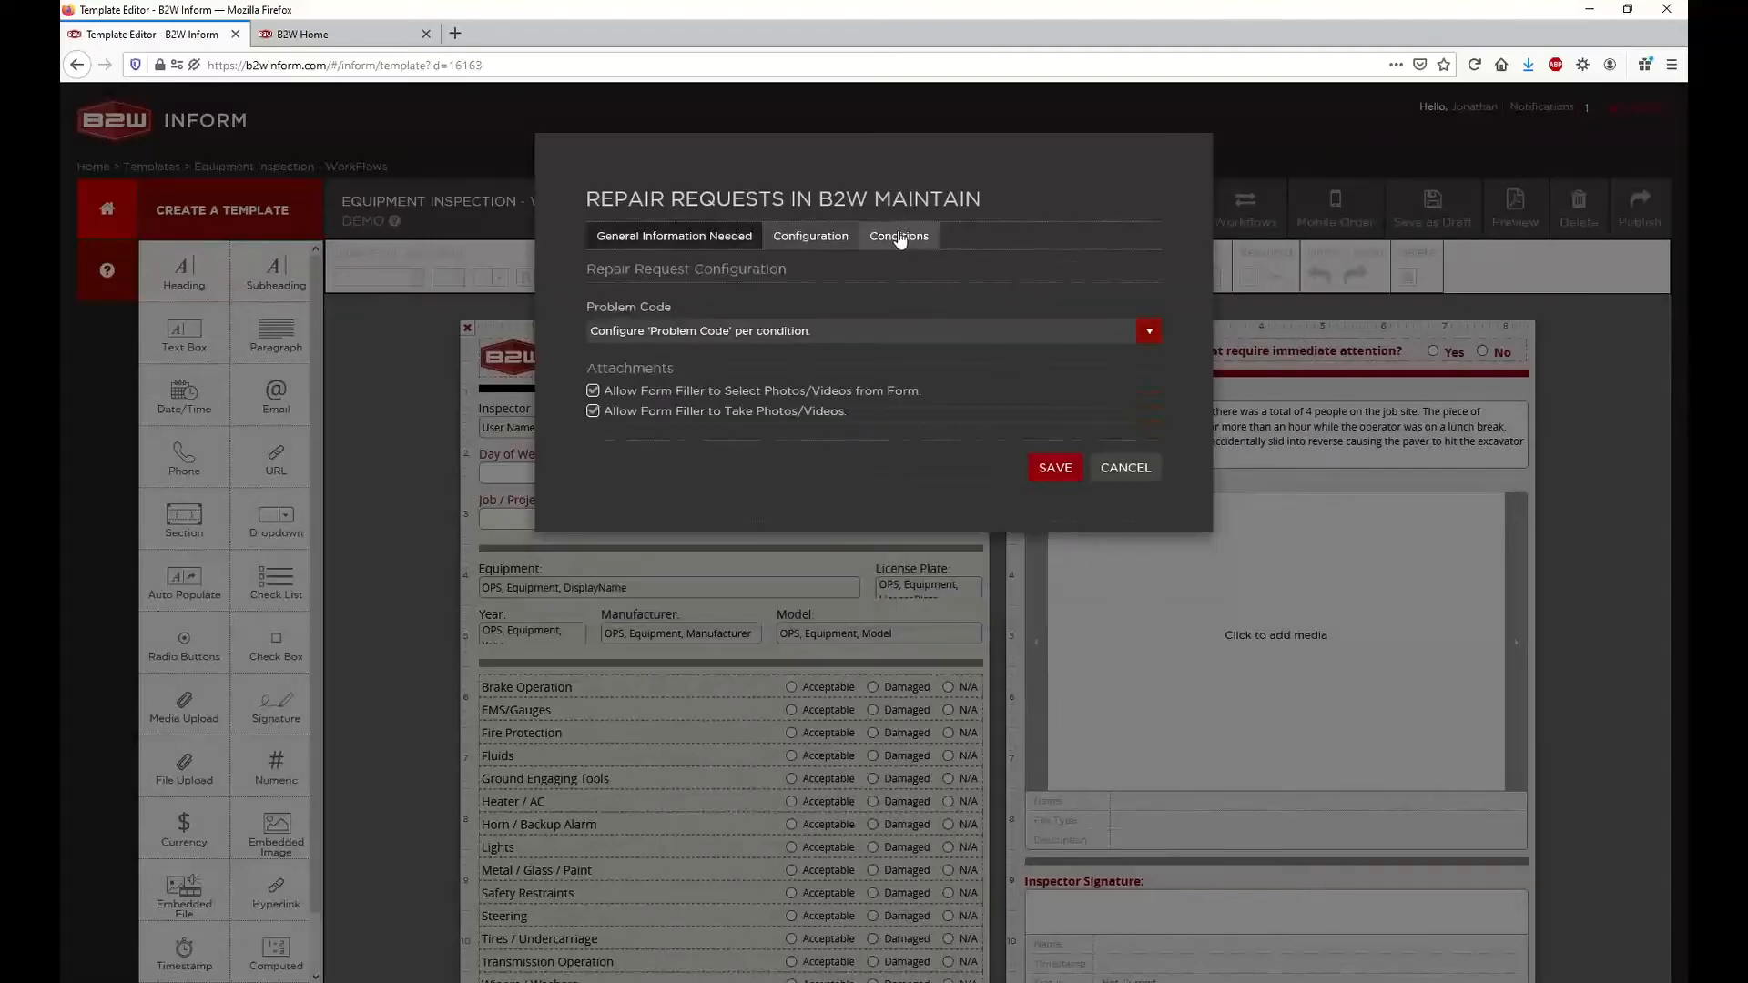
{"action": "left_click", "coordinate": [899, 238]}
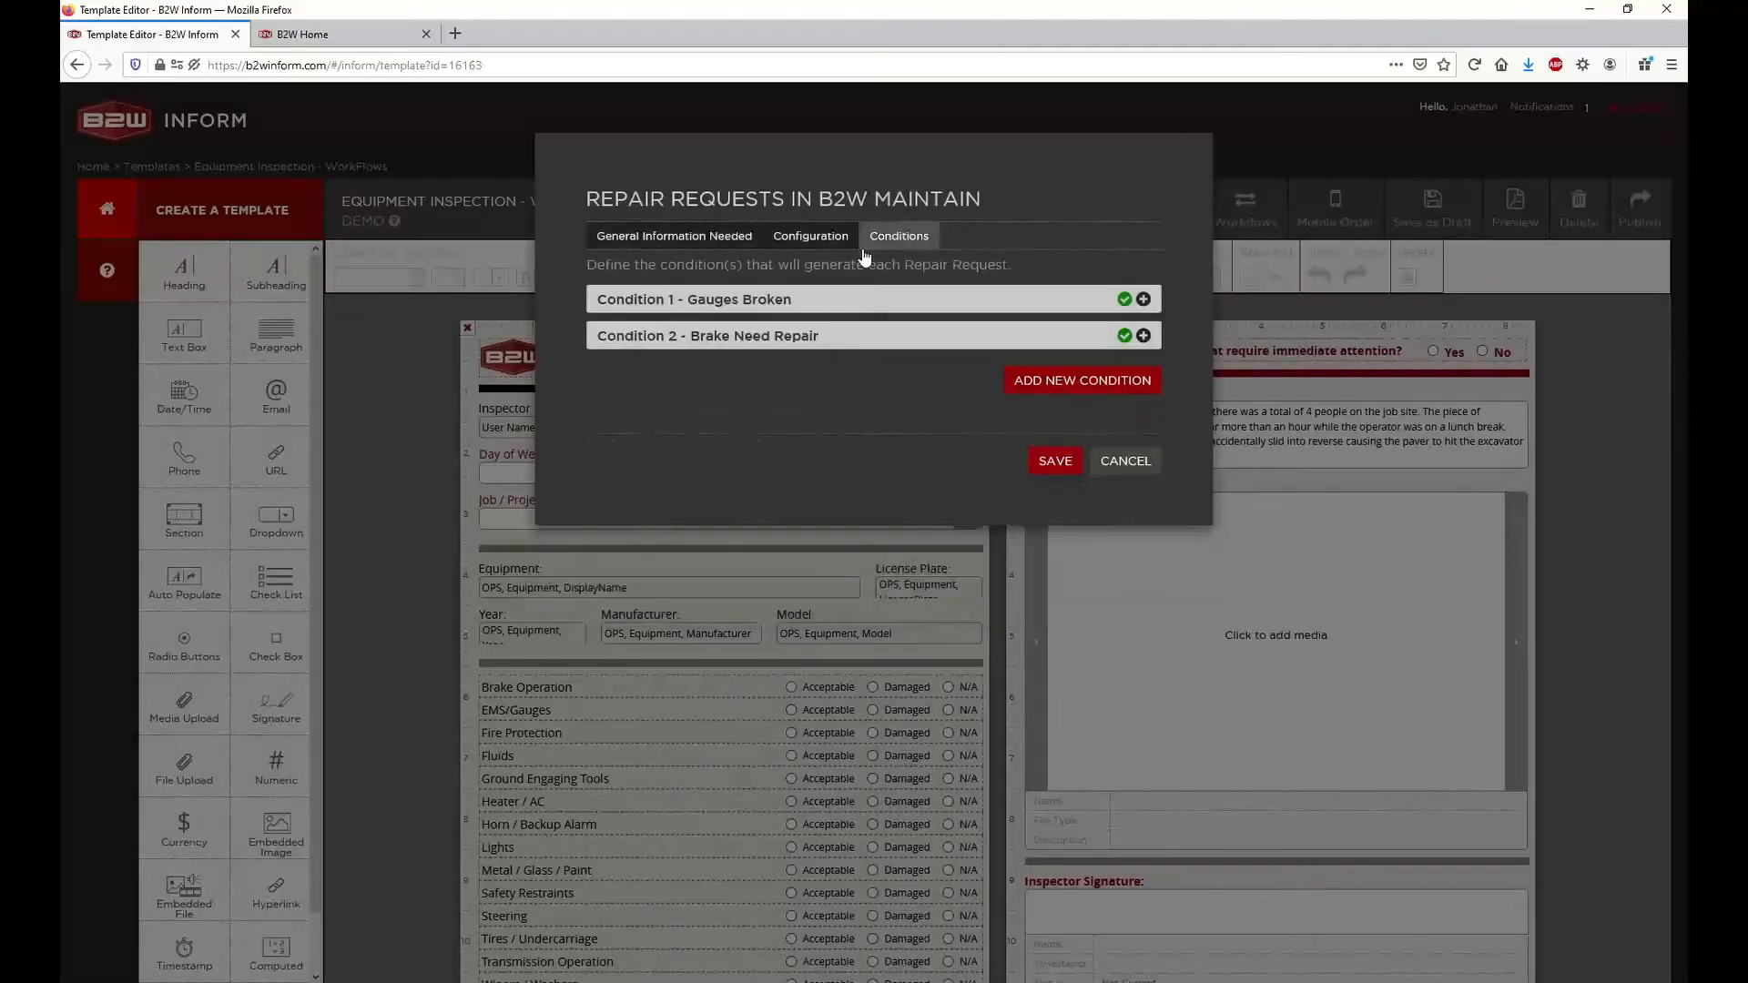
{"action": "left_click", "coordinate": [1143, 301]}
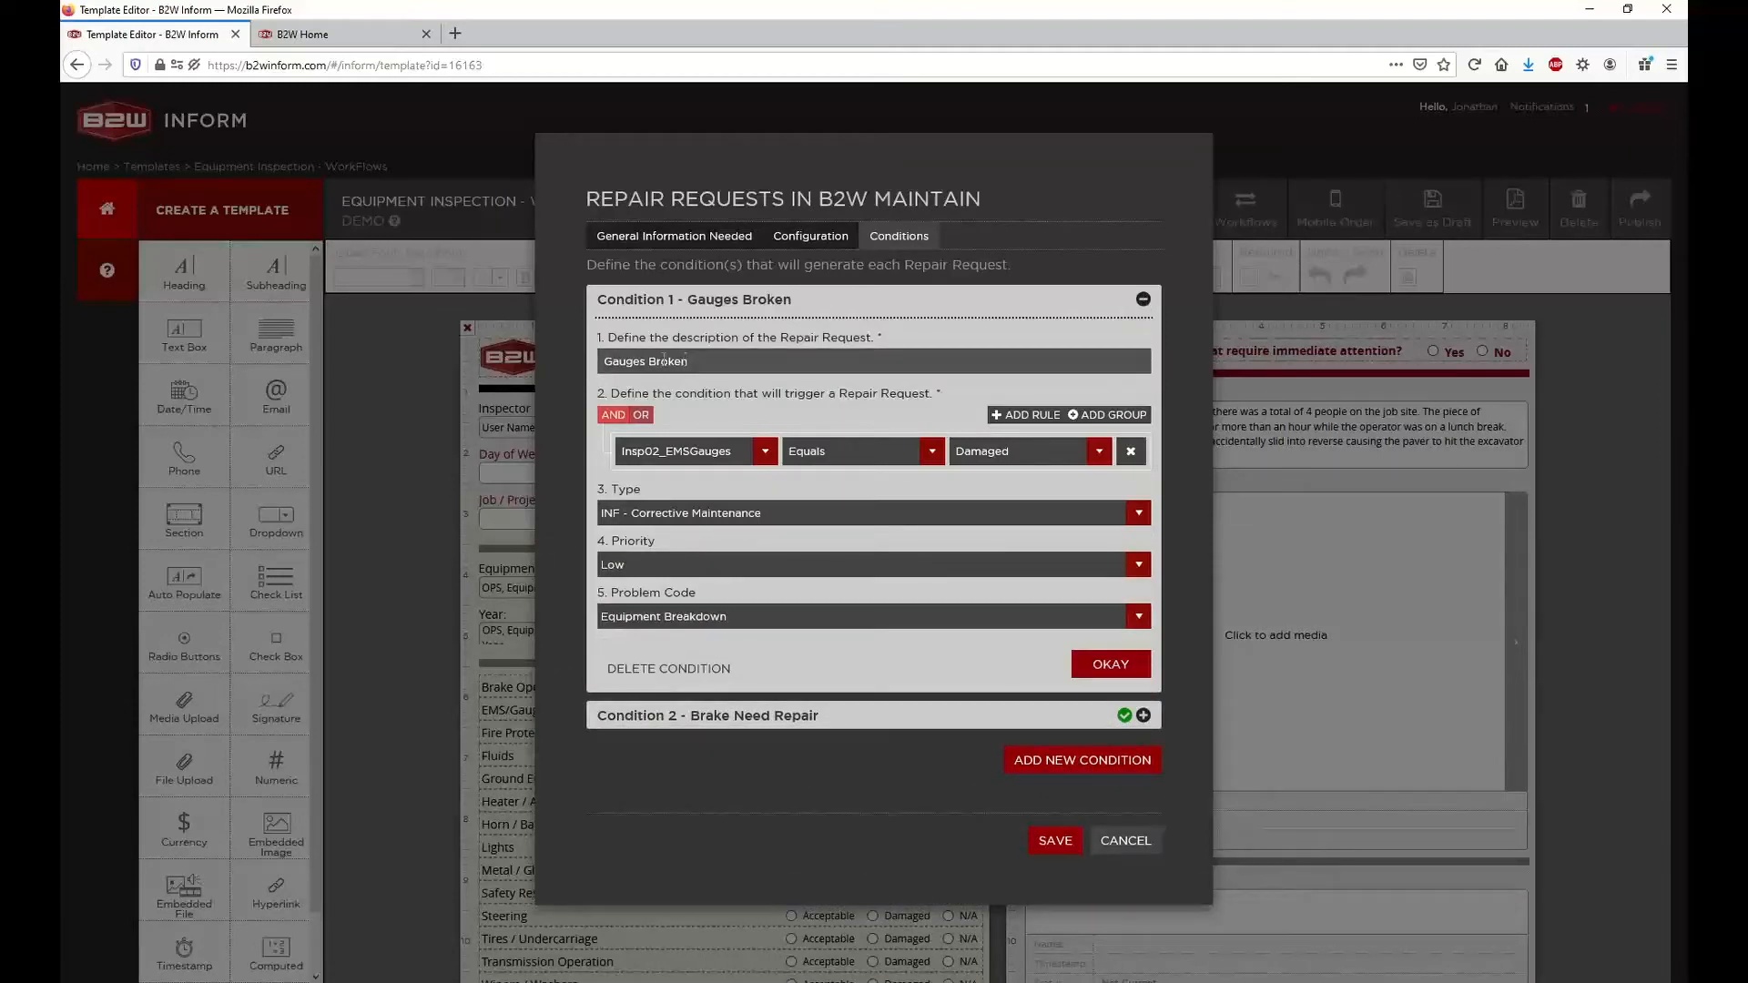
{"action": "left_click_drag", "start_coordinate": [606, 359], "coordinate": [704, 363]}
{"action": "left_click", "coordinate": [1052, 845]}
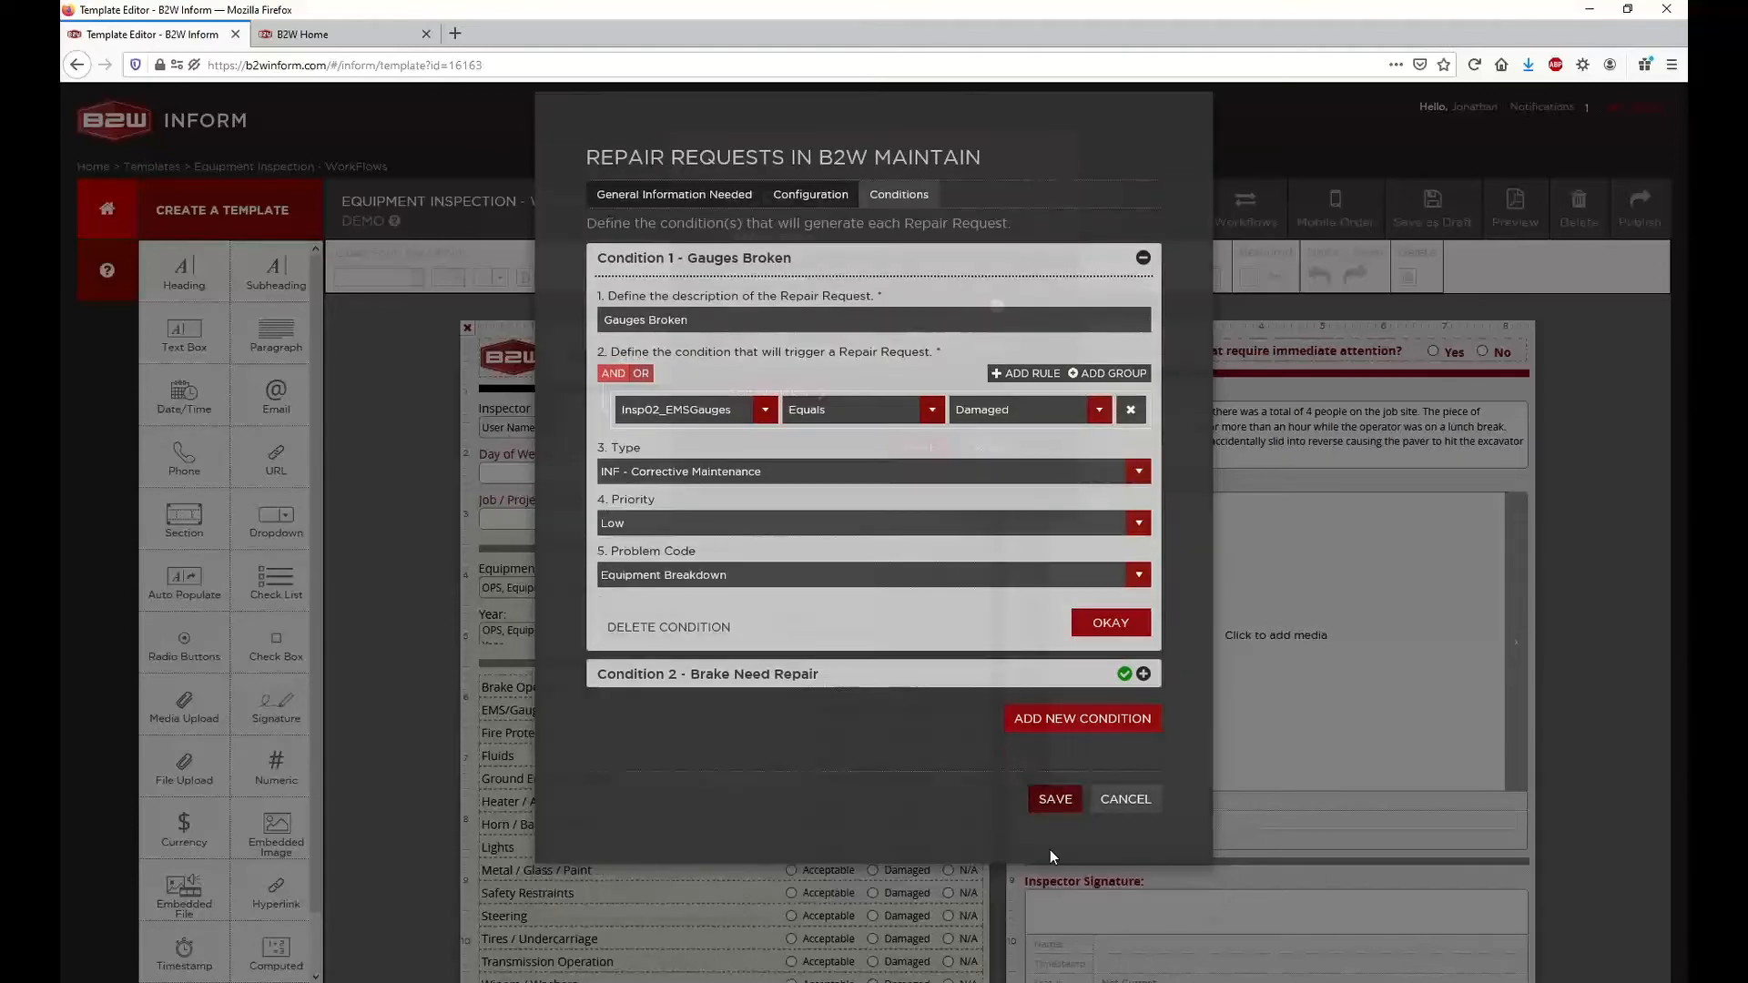
Leave the template, search the fillable forms for "work", and start a new Equipment Inspection - WorkFlows form
{"action": "left_click", "coordinate": [917, 449]}
{"action": "left_click", "coordinate": [107, 209]}
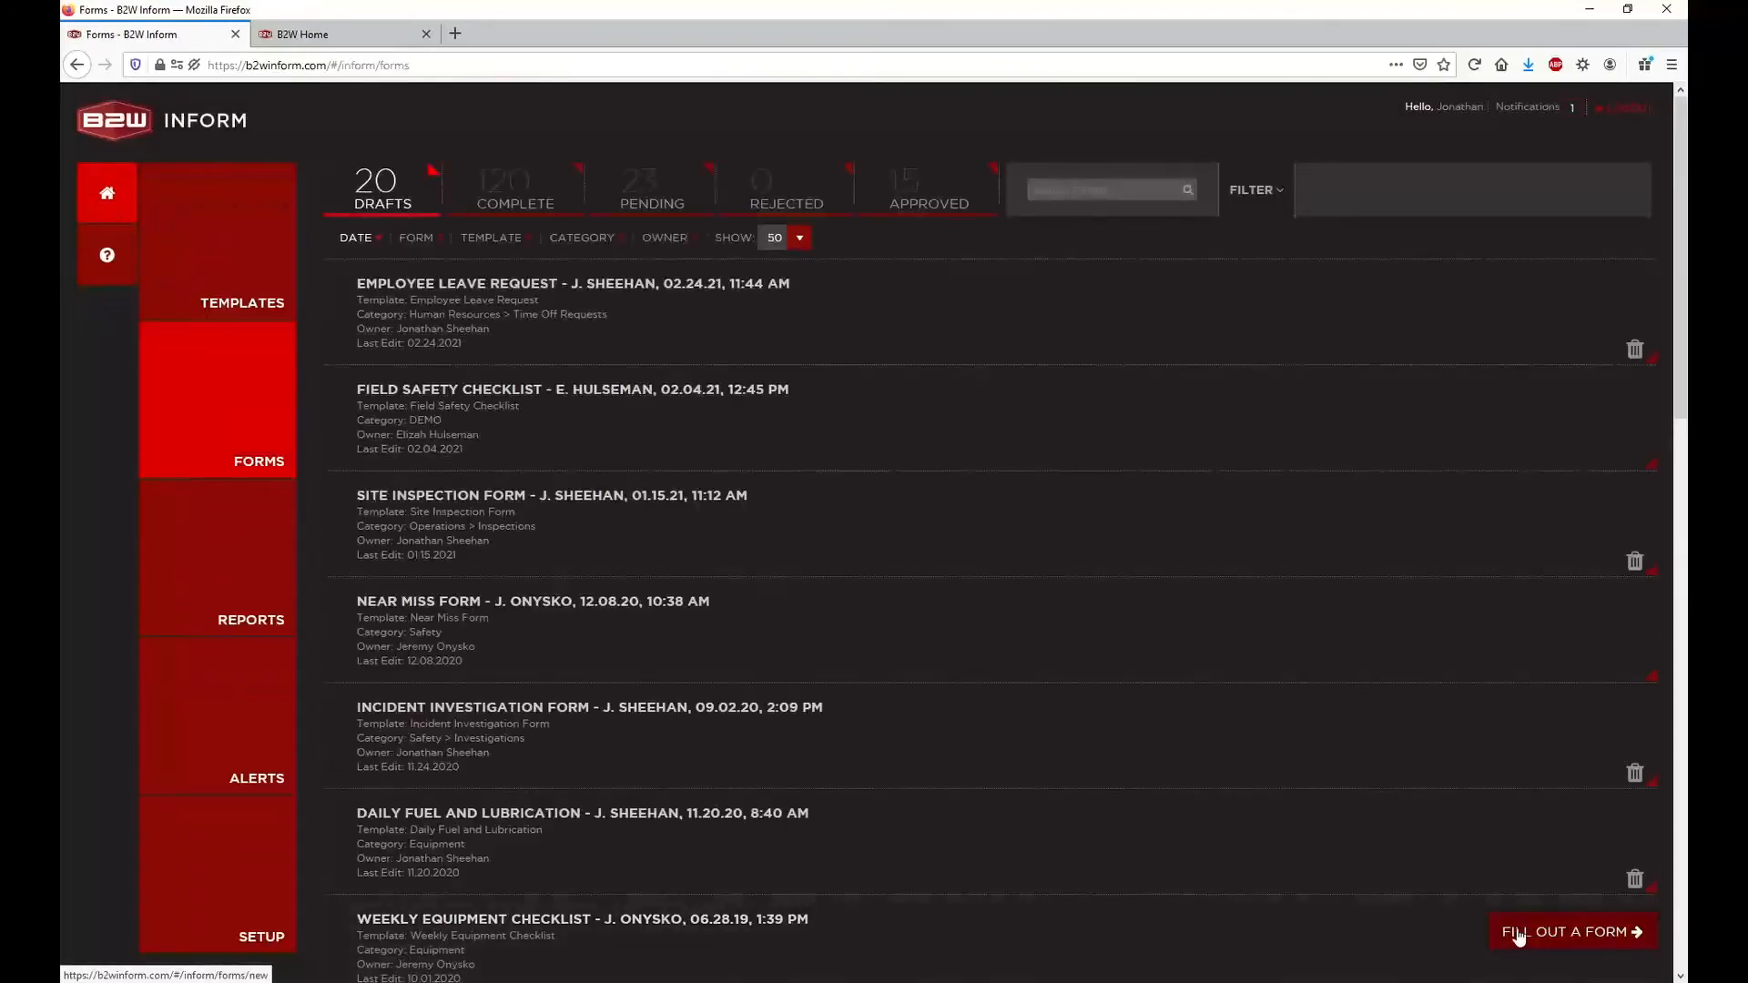
{"action": "left_click", "coordinate": [1517, 930]}
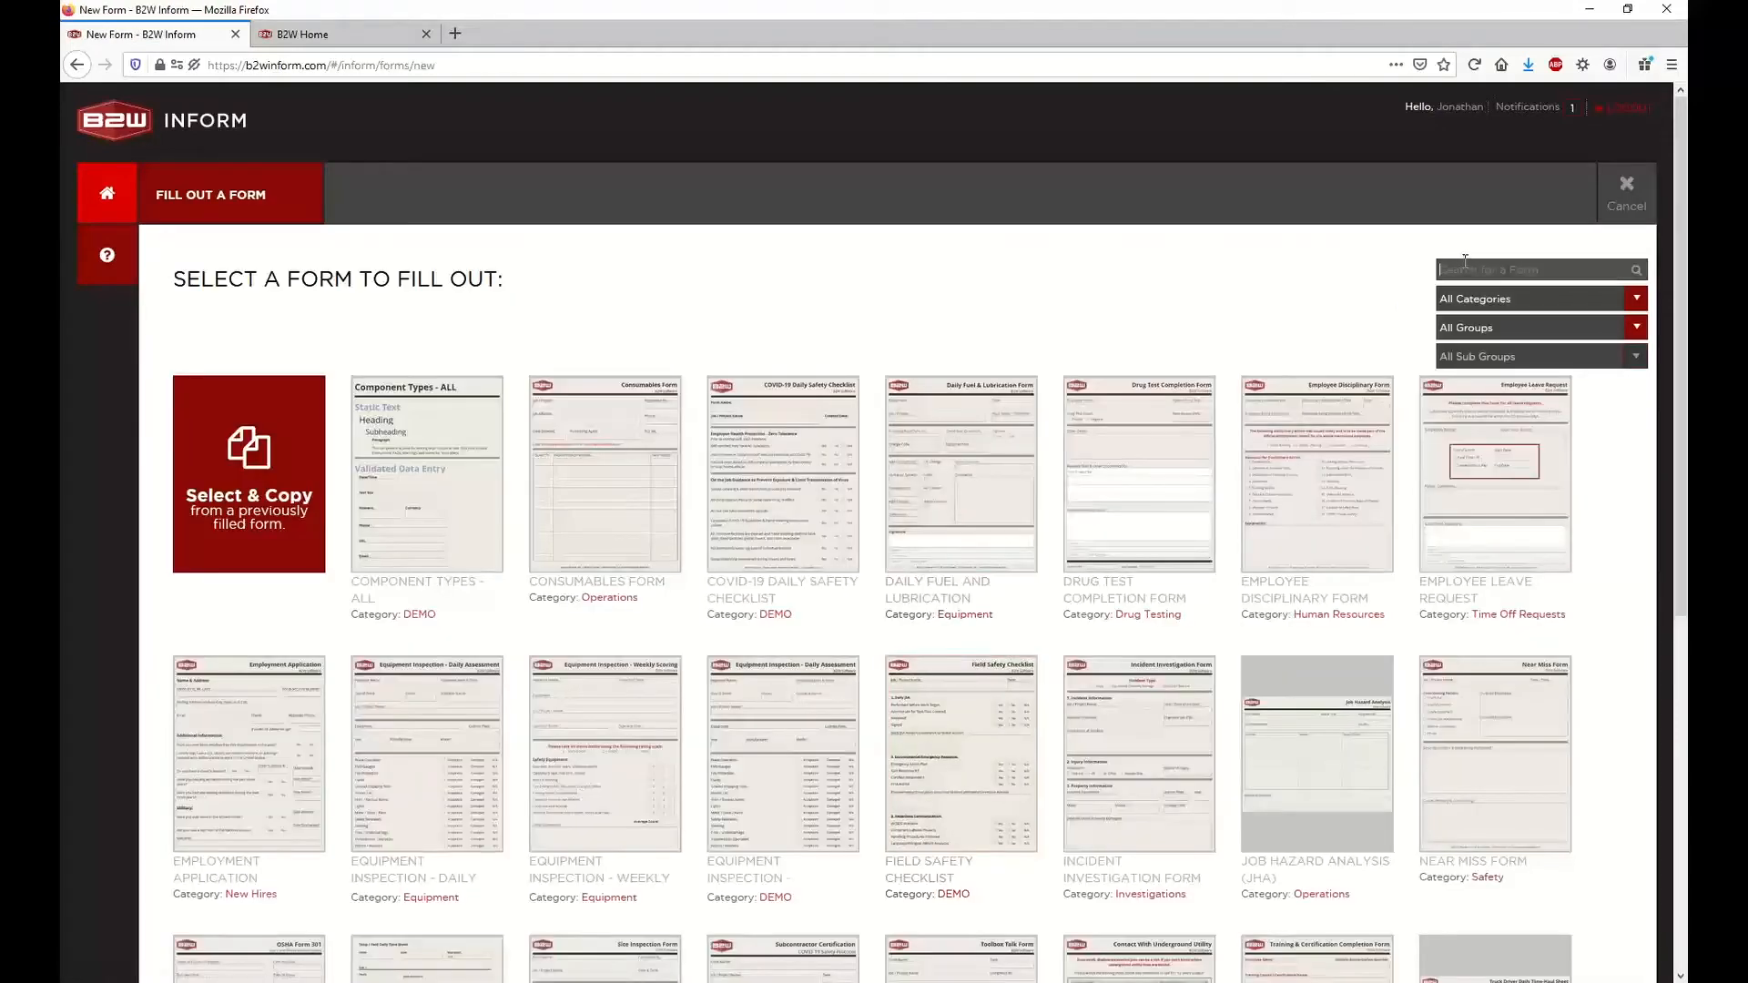
{"action": "left_click", "coordinate": [1465, 262]}
{"action": "type", "text": "work"}
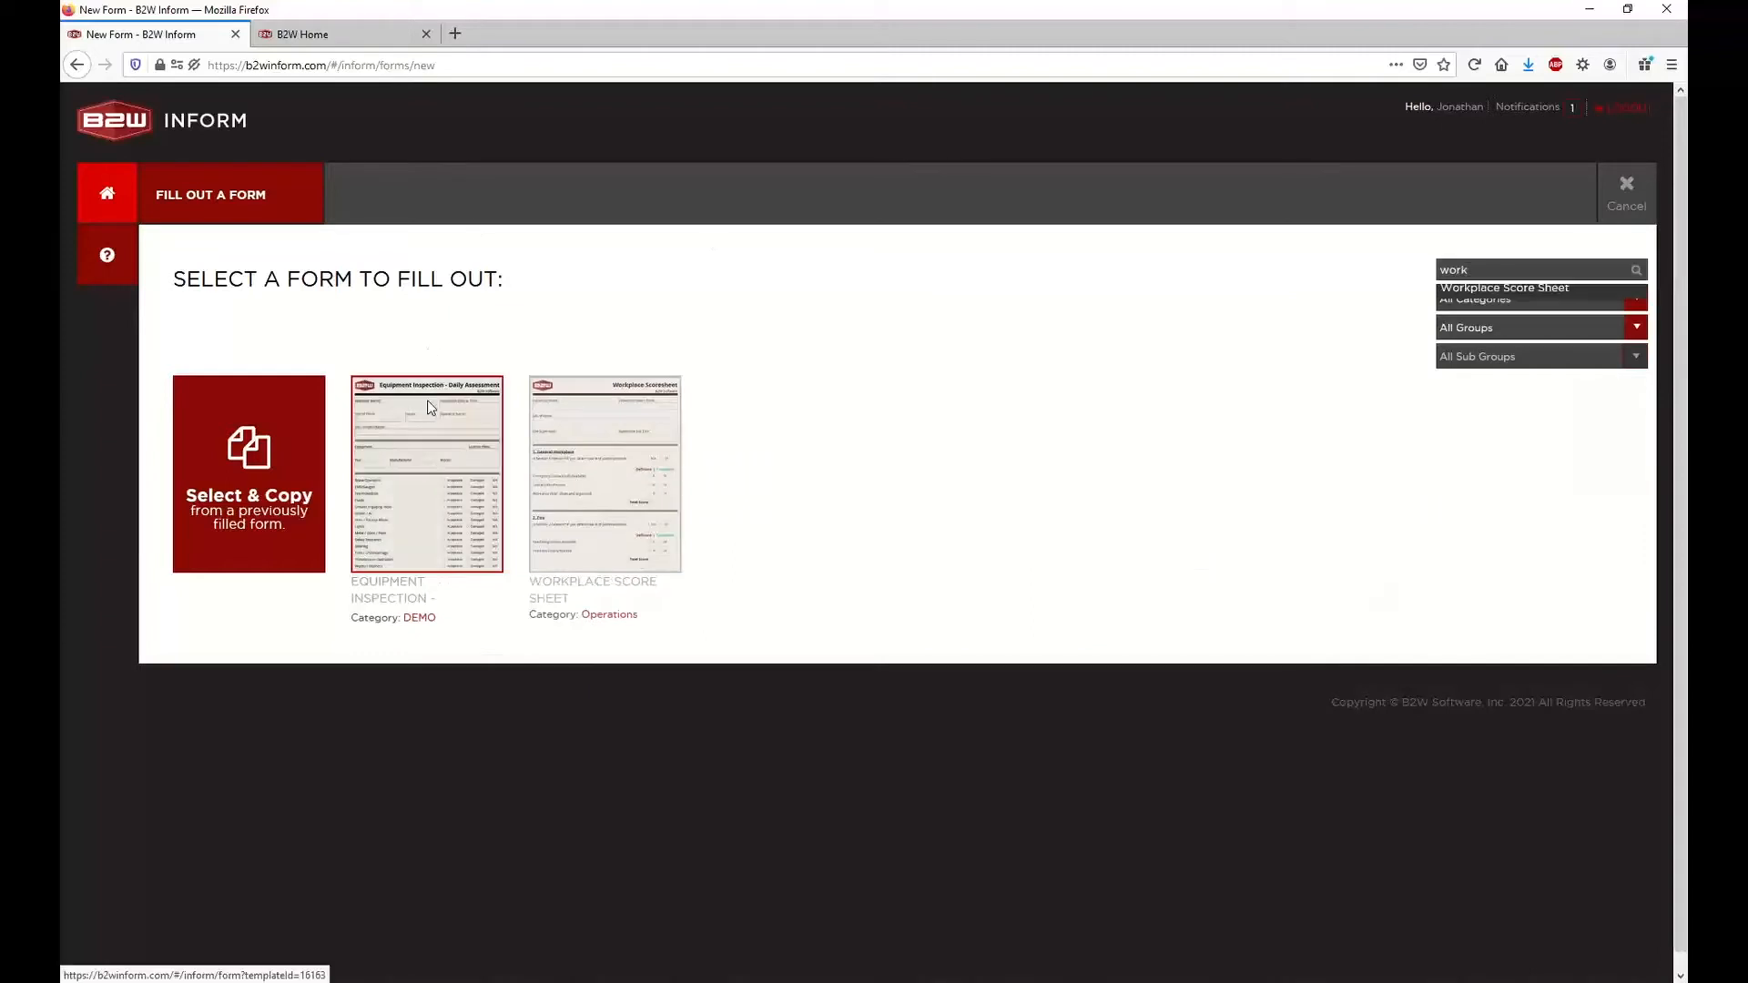
{"action": "left_click", "coordinate": [428, 405]}
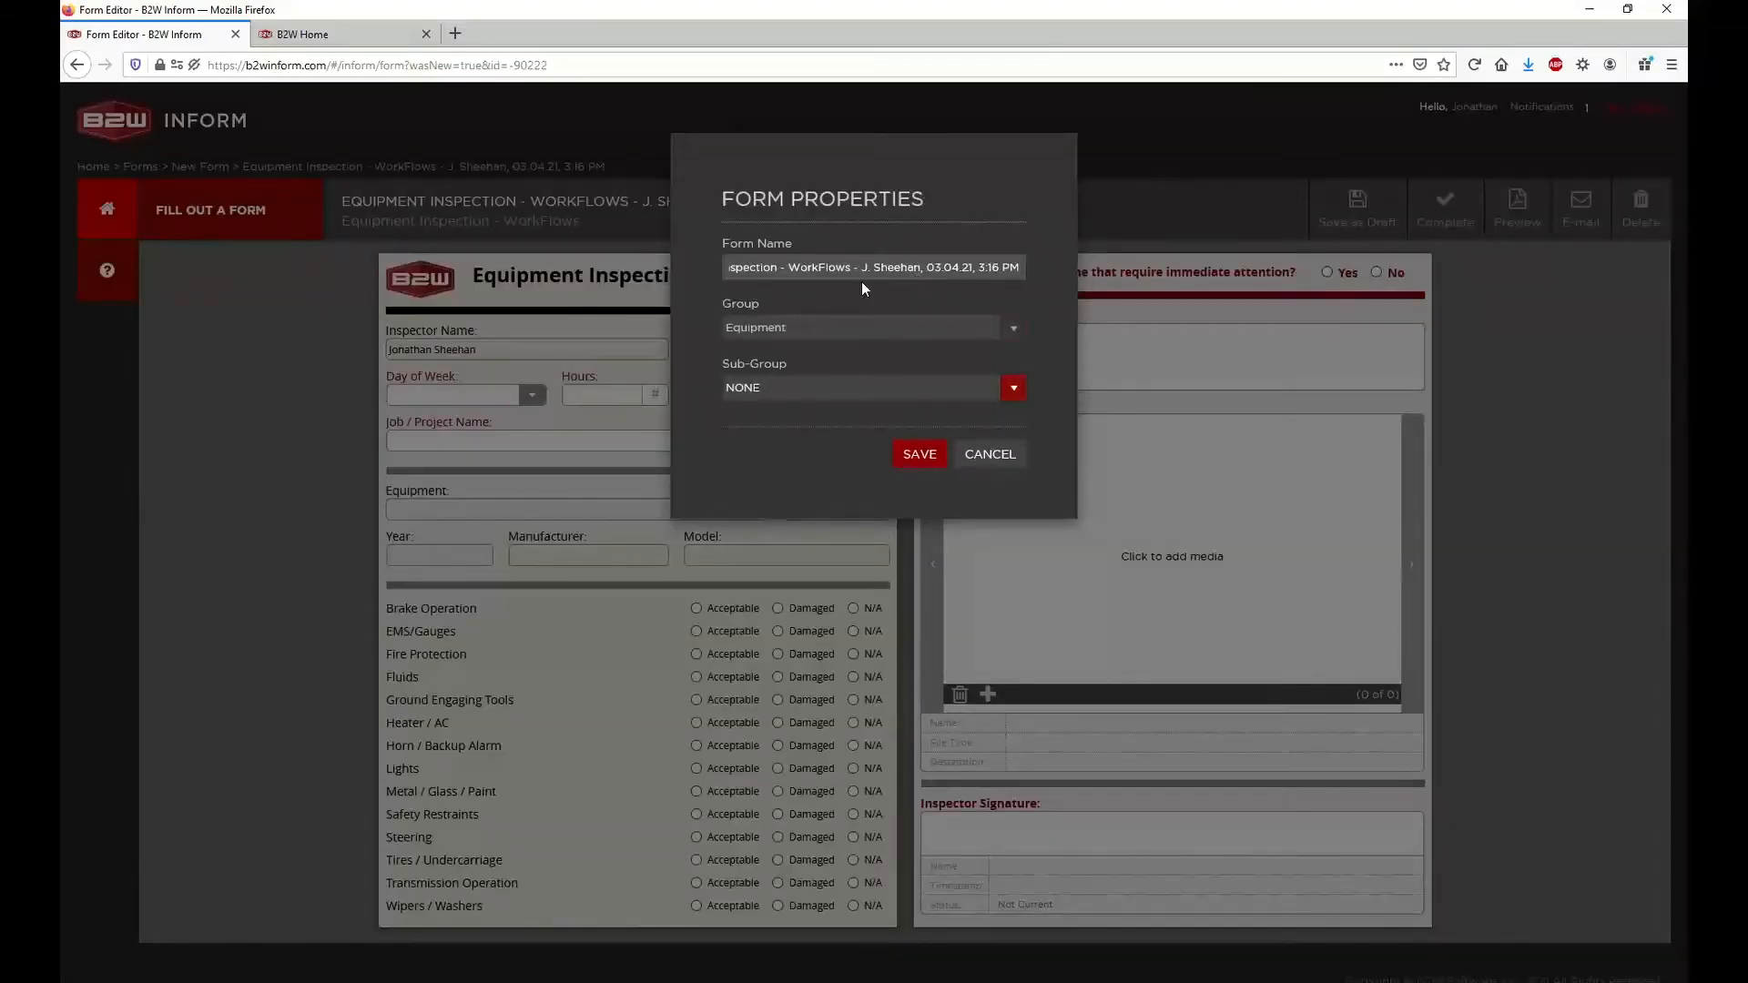
Set the form's Sub-Group to PUPTRK [Pick Up Truck] and save the form properties
{"action": "left_click", "coordinate": [808, 388]}
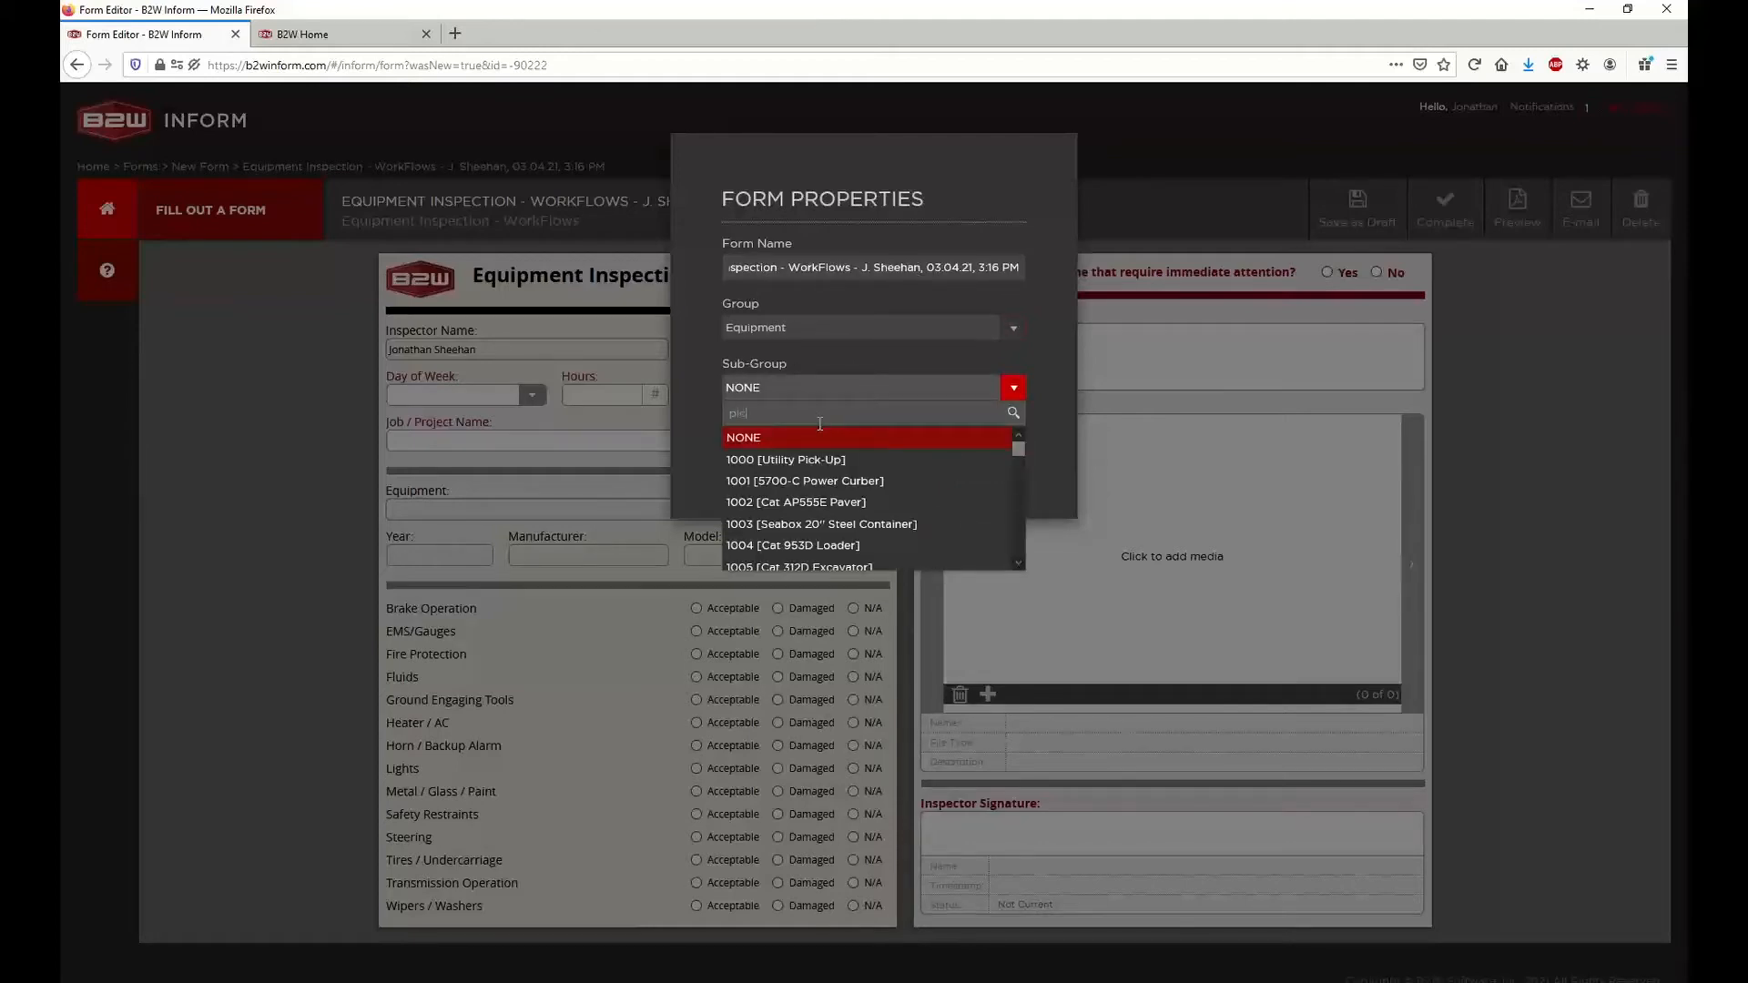
{"action": "type", "text": "pick"}
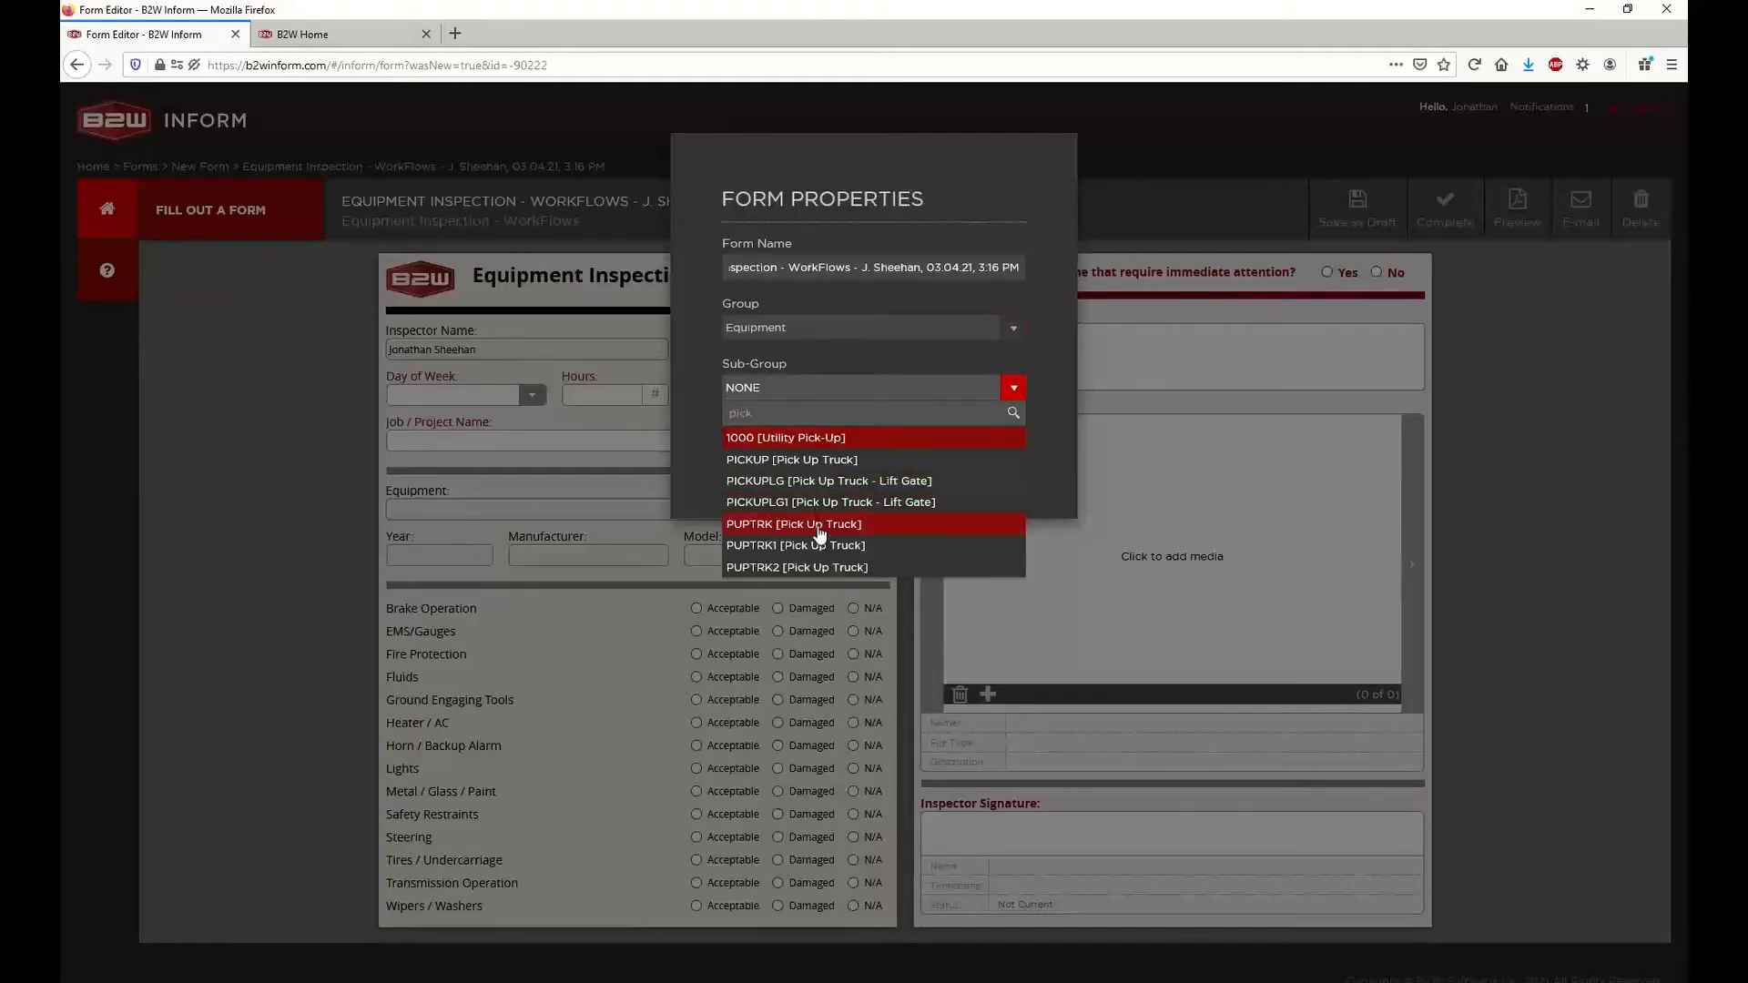
{"action": "left_click", "coordinate": [817, 527]}
{"action": "left_click", "coordinate": [920, 454]}
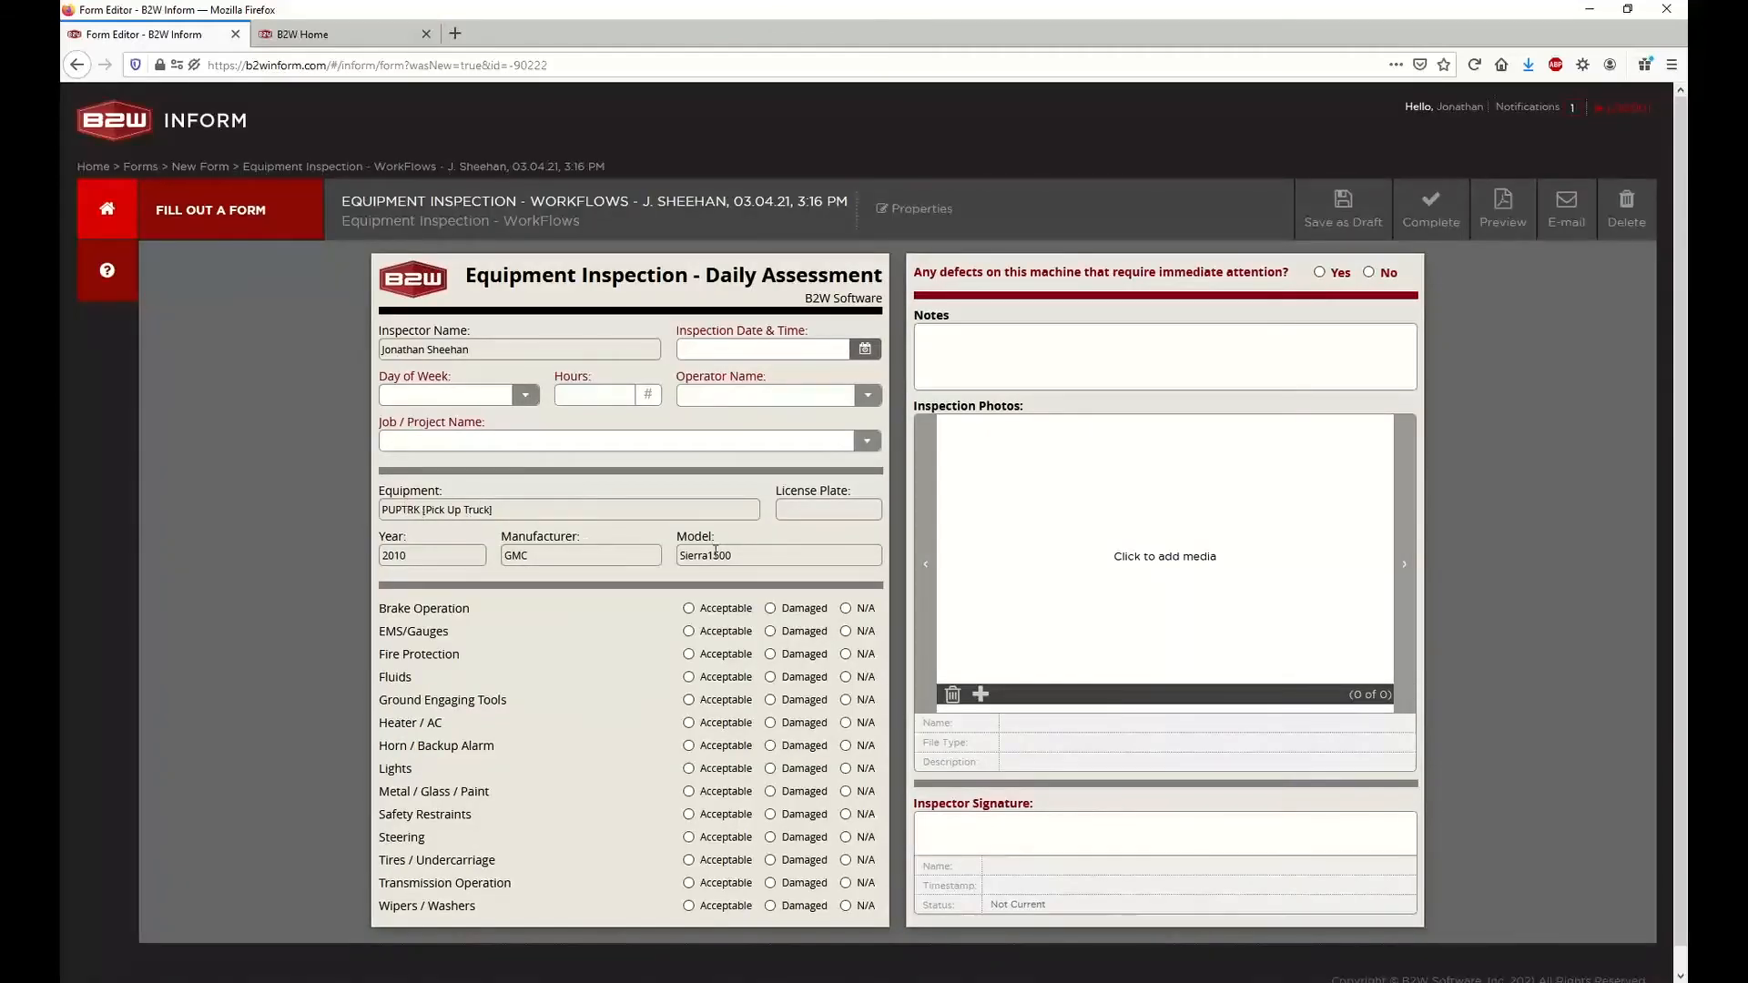
Set the inspection date and time to 3/4/2021 3:16 PM and the project to Elm Street Bridge Improvements, Manchester
{"action": "left_click", "coordinate": [864, 349]}
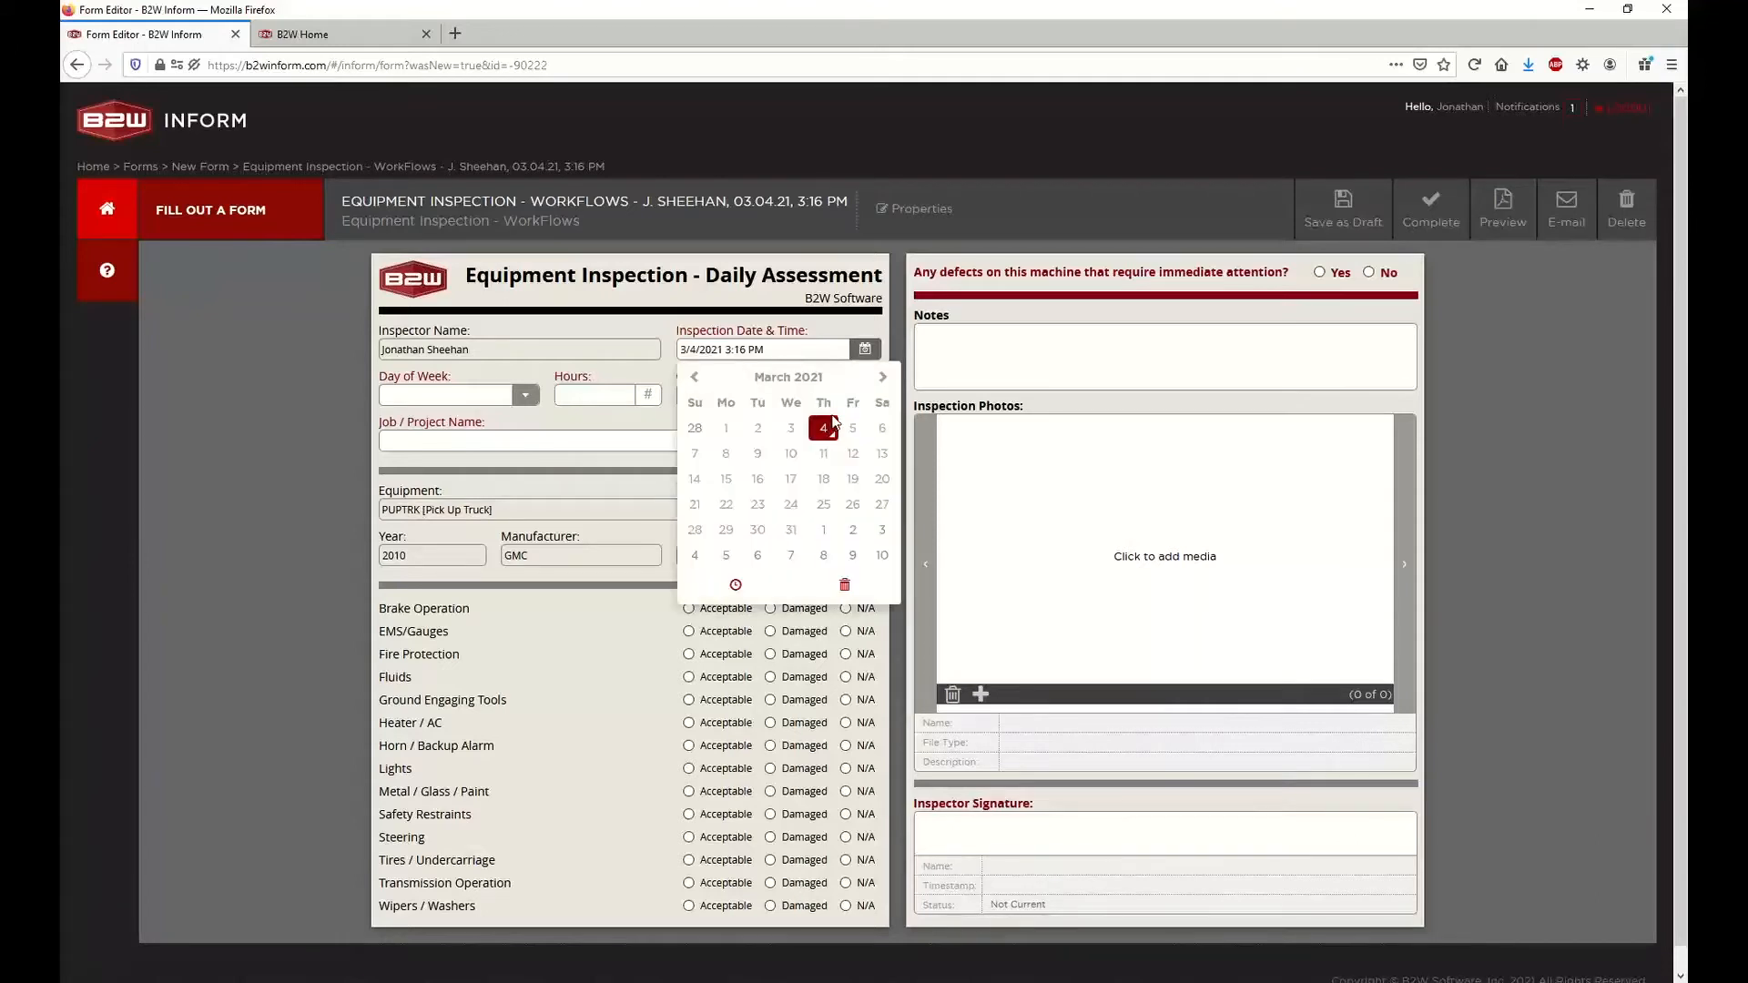
{"action": "left_click", "coordinate": [865, 352]}
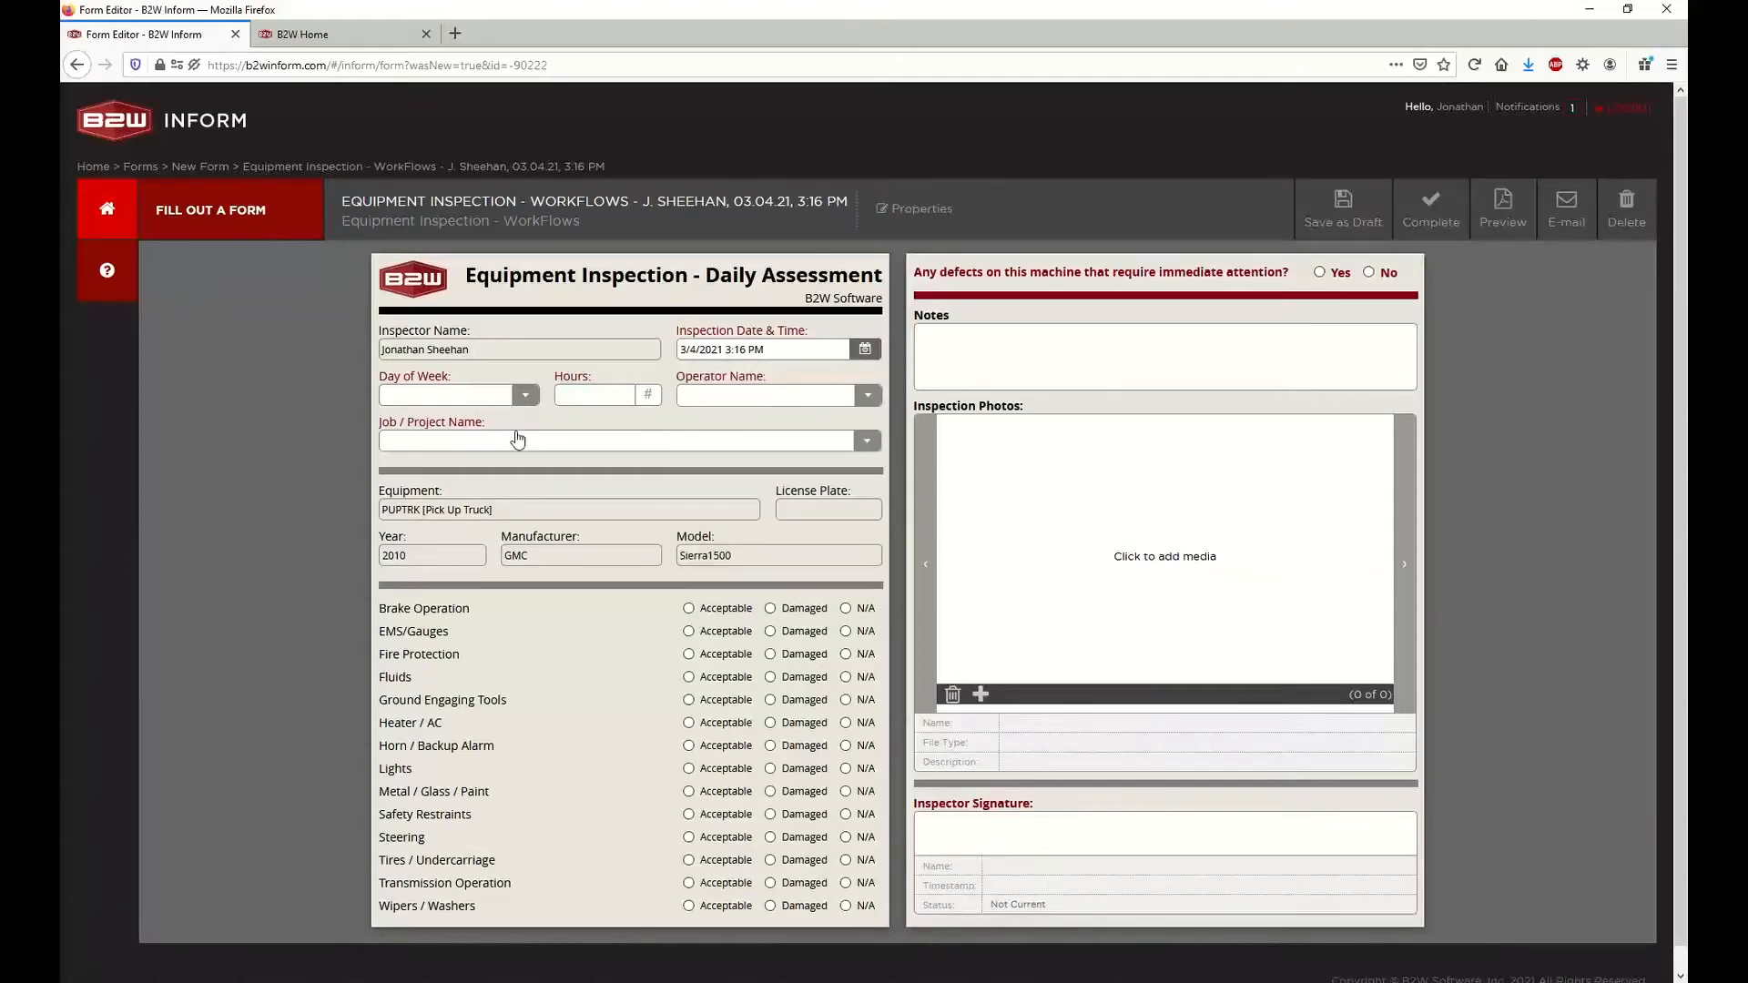
{"action": "left_click", "coordinate": [517, 441]}
{"action": "left_click", "coordinate": [528, 535]}
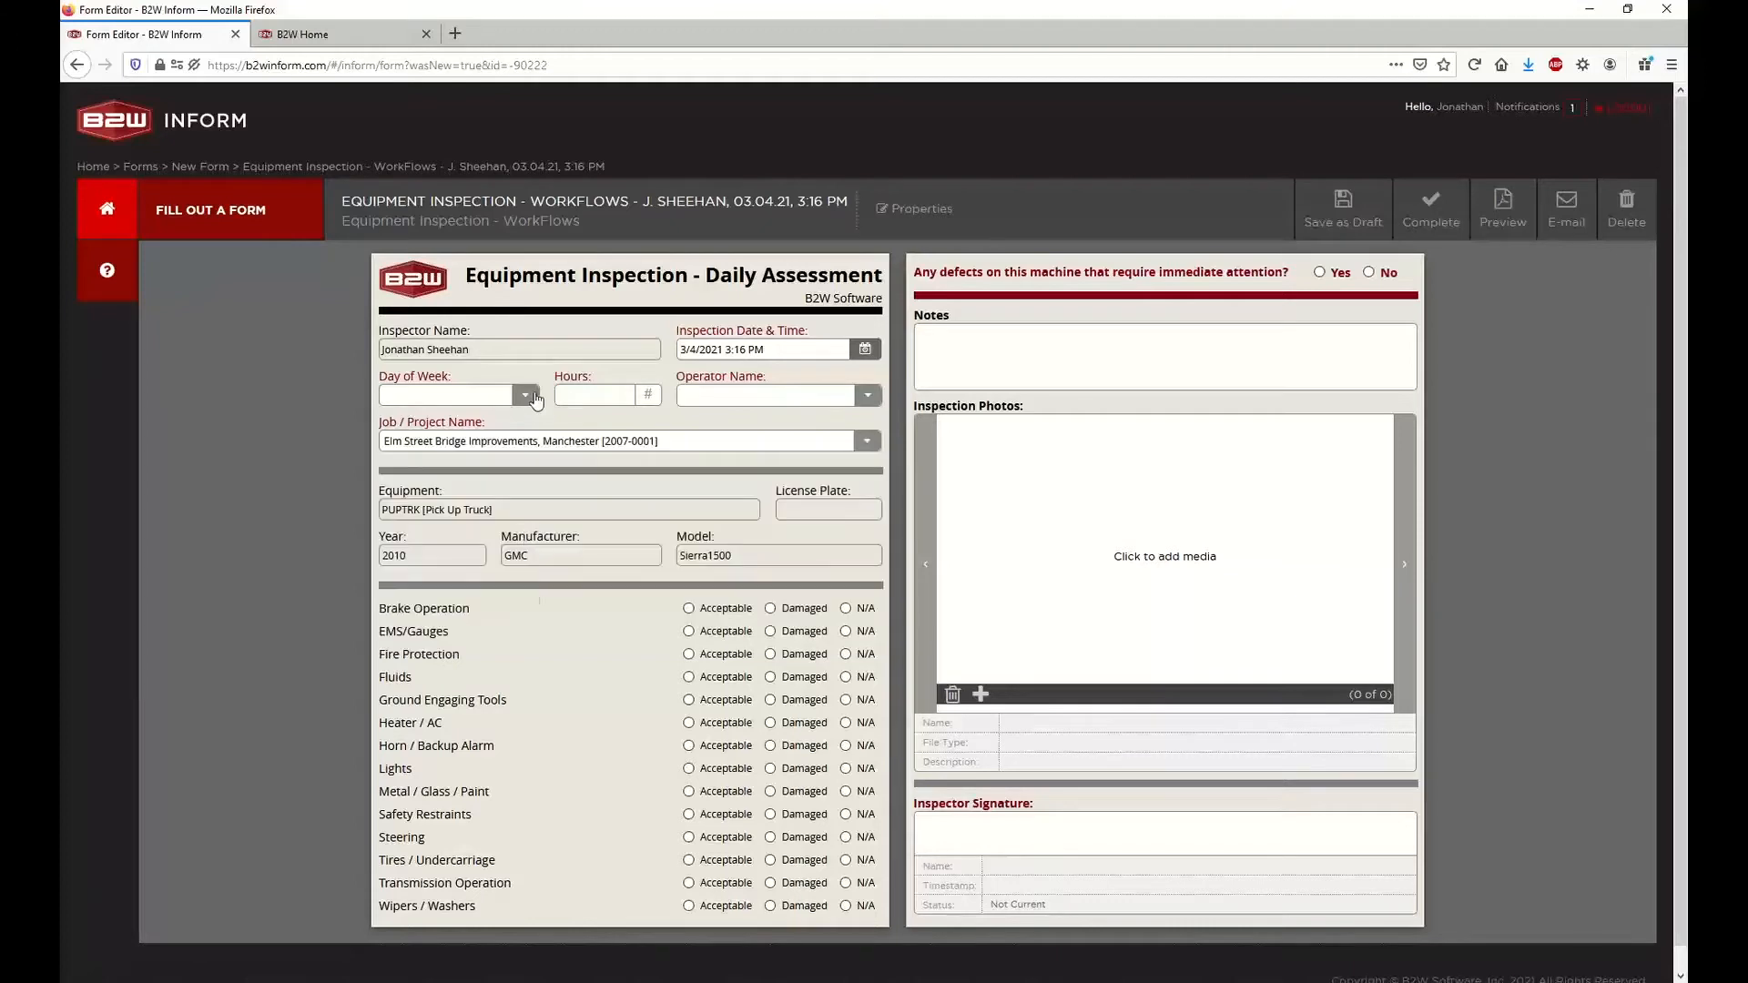
Set the day of the week to Thursday and select the operator's name
{"action": "left_click", "coordinate": [529, 401]}
{"action": "left_click", "coordinate": [487, 585]}
{"action": "left_click", "coordinate": [725, 393]}
{"action": "type", "text": "jon"}
{"action": "left_click", "coordinate": [733, 470]}
Mark Brake Operation and EMS/Gauges as Damaged, and Fire Protection, Fluids and Ground Engaging Tools as Acceptable
{"action": "scroll", "coordinate": [640, 481], "scroll_direction": "down", "scroll_amount": 1}
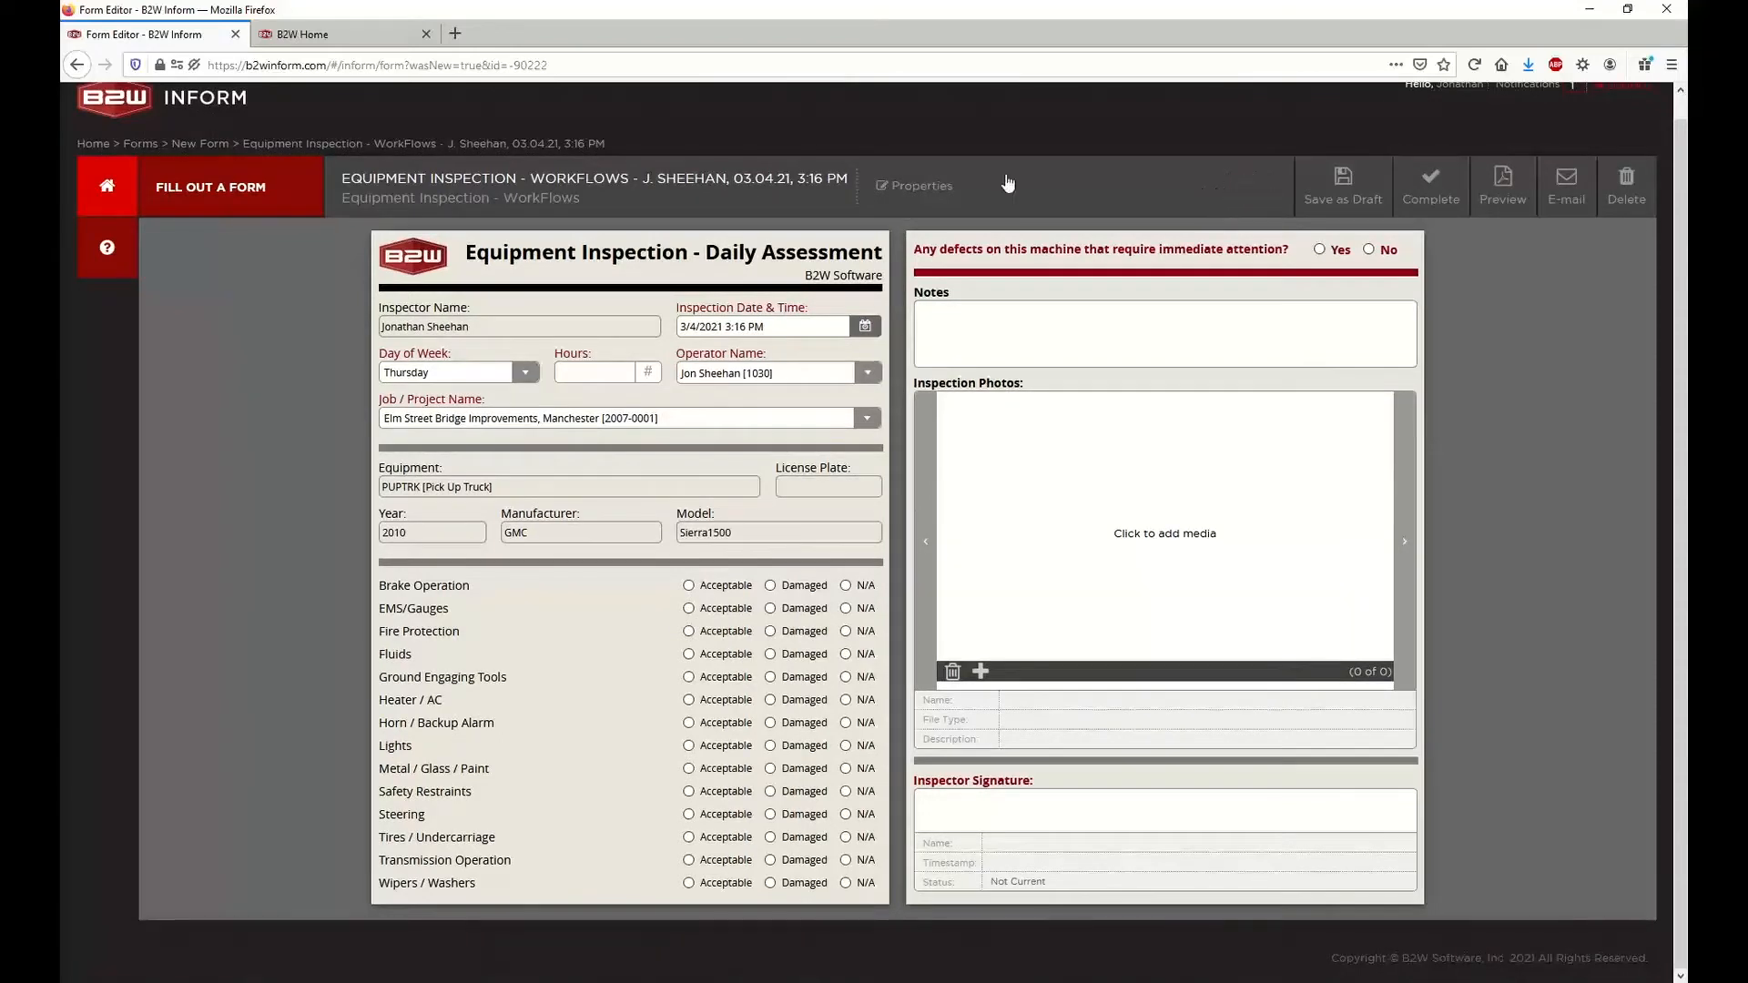
{"action": "left_click", "coordinate": [687, 586]}
{"action": "left_click", "coordinate": [688, 608]}
{"action": "left_click", "coordinate": [689, 631]}
{"action": "left_click", "coordinate": [688, 654]}
{"action": "left_click", "coordinate": [688, 676]}
{"action": "left_click", "coordinate": [770, 586]}
{"action": "left_click_drag", "start_coordinate": [378, 609], "coordinate": [447, 616]}
{"action": "left_click", "coordinate": [452, 618]}
{"action": "left_click", "coordinate": [788, 609]}
Mark the remaining inspection items, from Heater / AC through Wipers / Washers, as Acceptable
{"action": "left_click", "coordinate": [718, 702]}
{"action": "left_click", "coordinate": [719, 724]}
{"action": "left_click", "coordinate": [724, 747]}
{"action": "left_click", "coordinate": [726, 769]}
{"action": "left_click", "coordinate": [726, 792]}
{"action": "left_click", "coordinate": [727, 815]}
{"action": "left_click", "coordinate": [727, 837]}
{"action": "left_click", "coordinate": [726, 860]}
{"action": "left_click", "coordinate": [726, 885]}
{"action": "left_click_drag", "start_coordinate": [1438, 203], "coordinate": [1410, 196]}
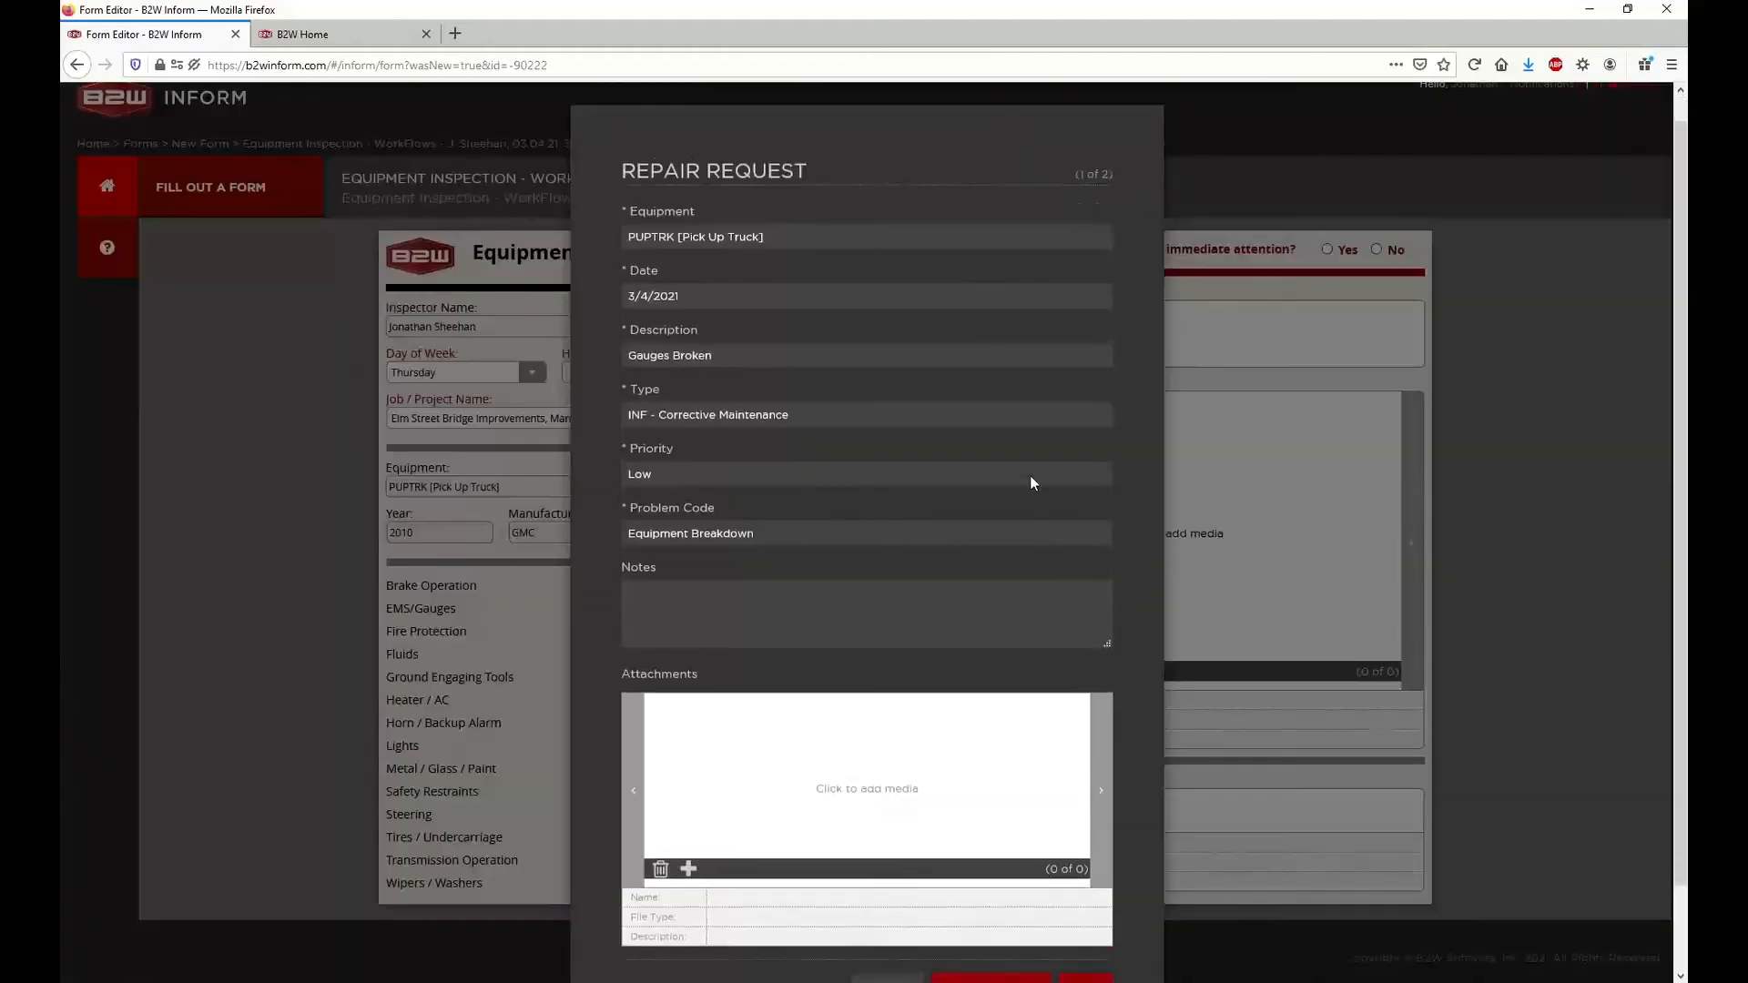
{"action": "scroll", "coordinate": [1030, 483], "scroll_direction": "down", "scroll_amount": 3}
{"action": "left_click", "coordinate": [888, 899]}
Add the brake photo IMG_8825.jpg to the Inspection Photos and rotate it
{"action": "left_click", "coordinate": [1260, 486]}
{"action": "left_click", "coordinate": [257, 255]}
{"action": "left_click", "coordinate": [706, 505]}
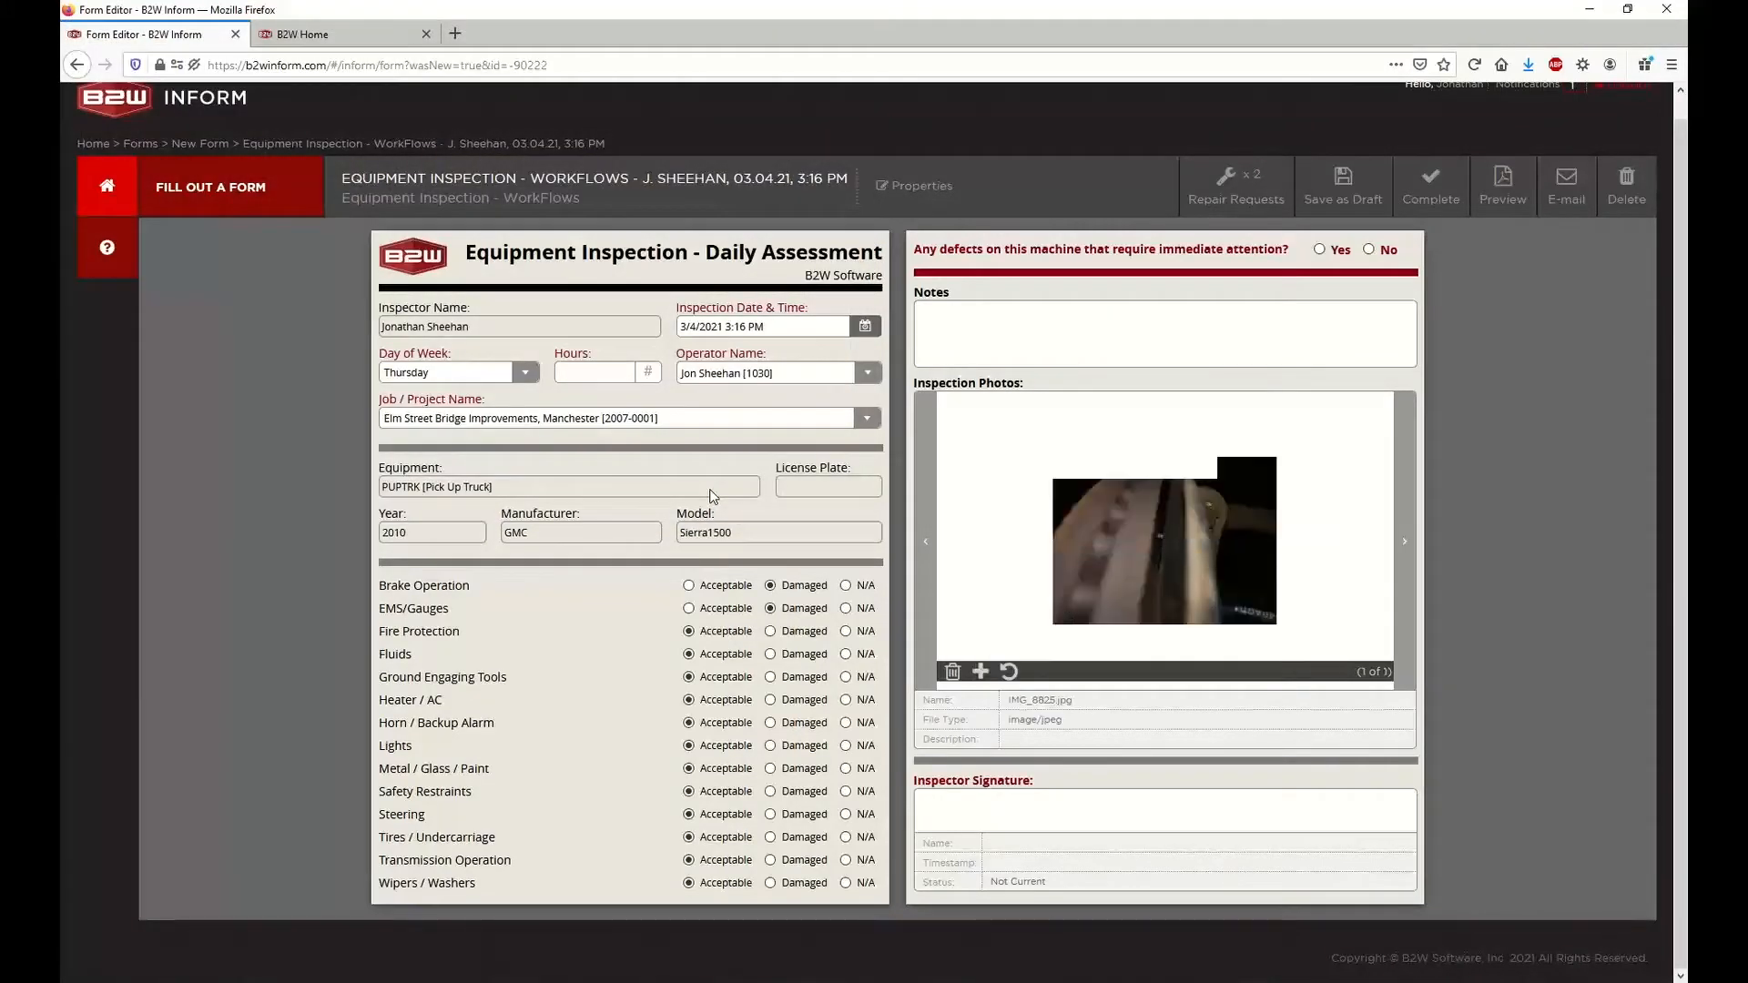
{"action": "left_click", "coordinate": [1009, 671]}
{"action": "left_click", "coordinate": [1009, 671]}
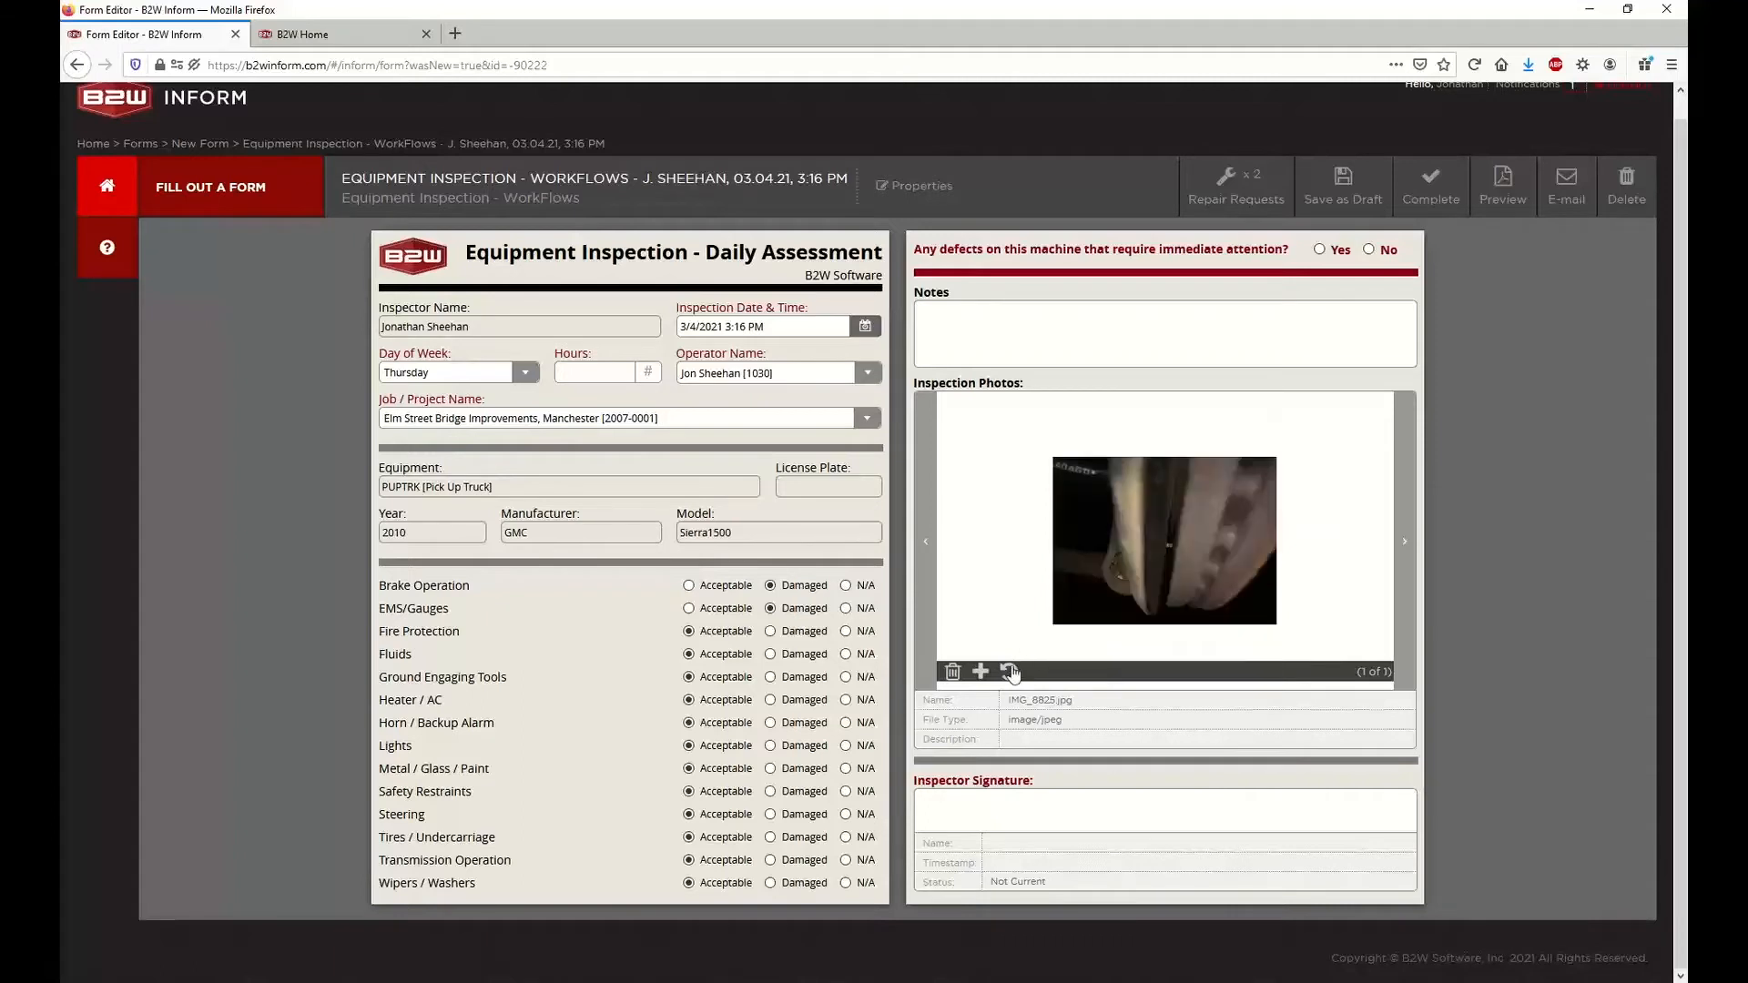
{"action": "left_click", "coordinate": [1009, 672]}
{"action": "left_click", "coordinate": [1009, 672]}
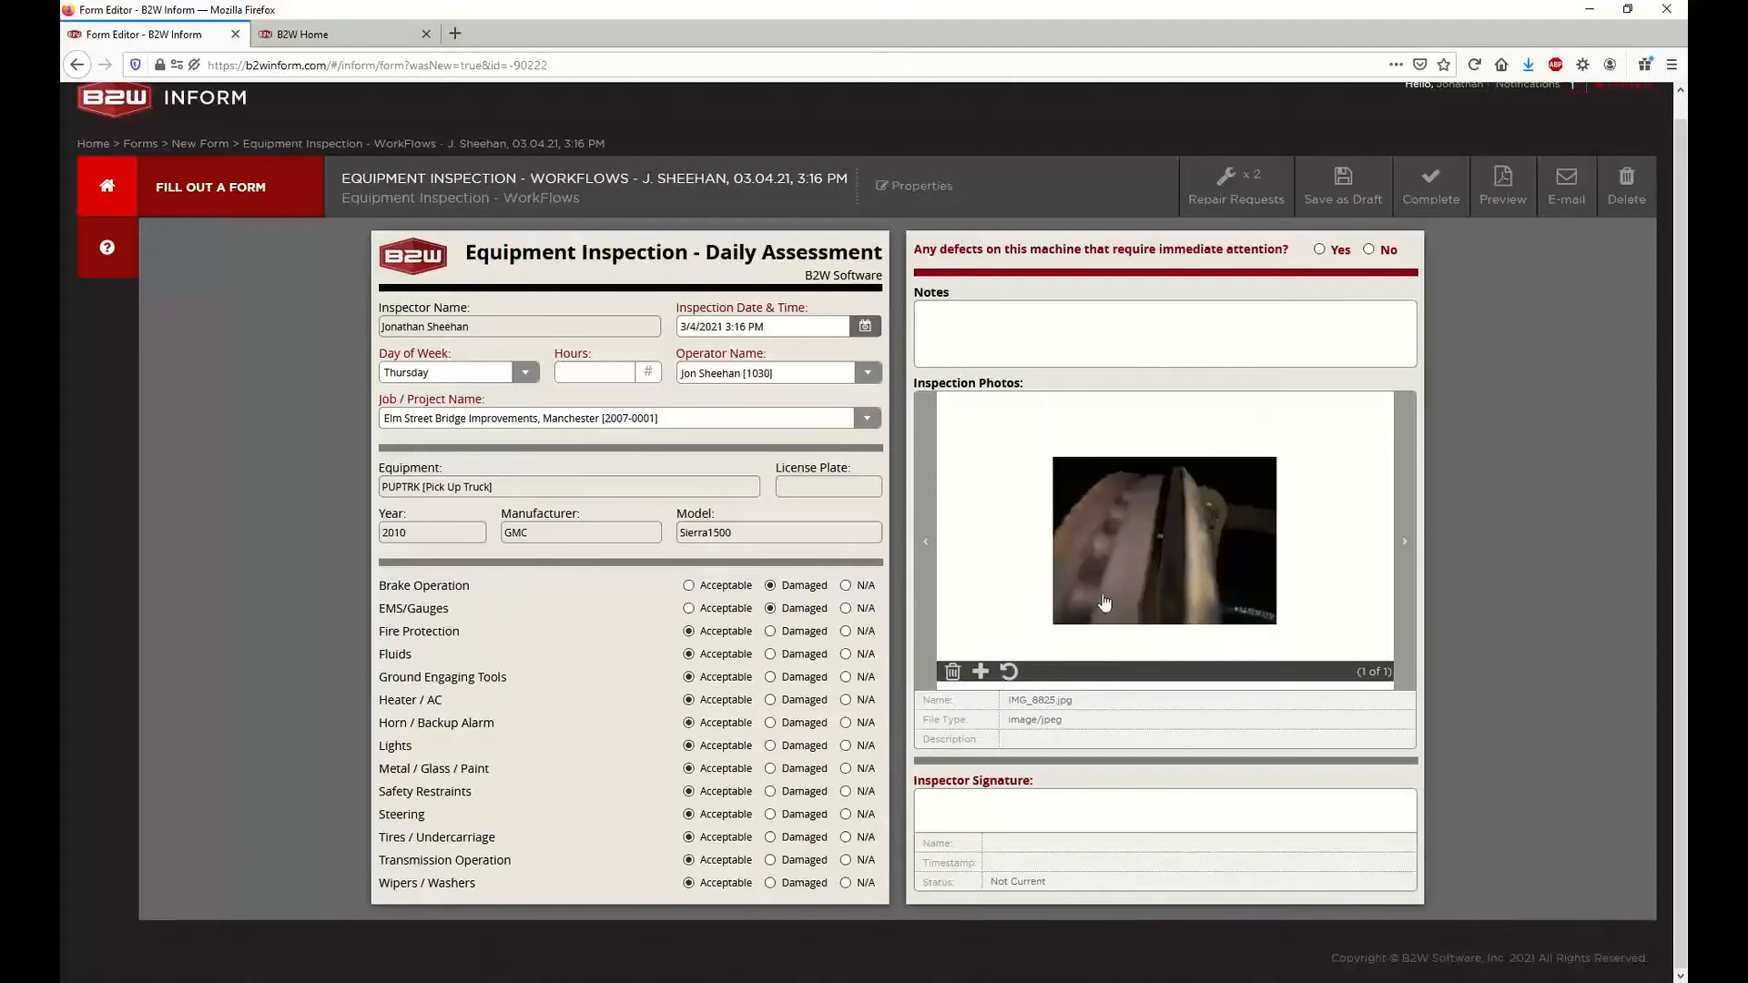
Open the form's repair requests and review the description and details of the Gauges Broken request
{"action": "left_click", "coordinate": [1414, 195]}
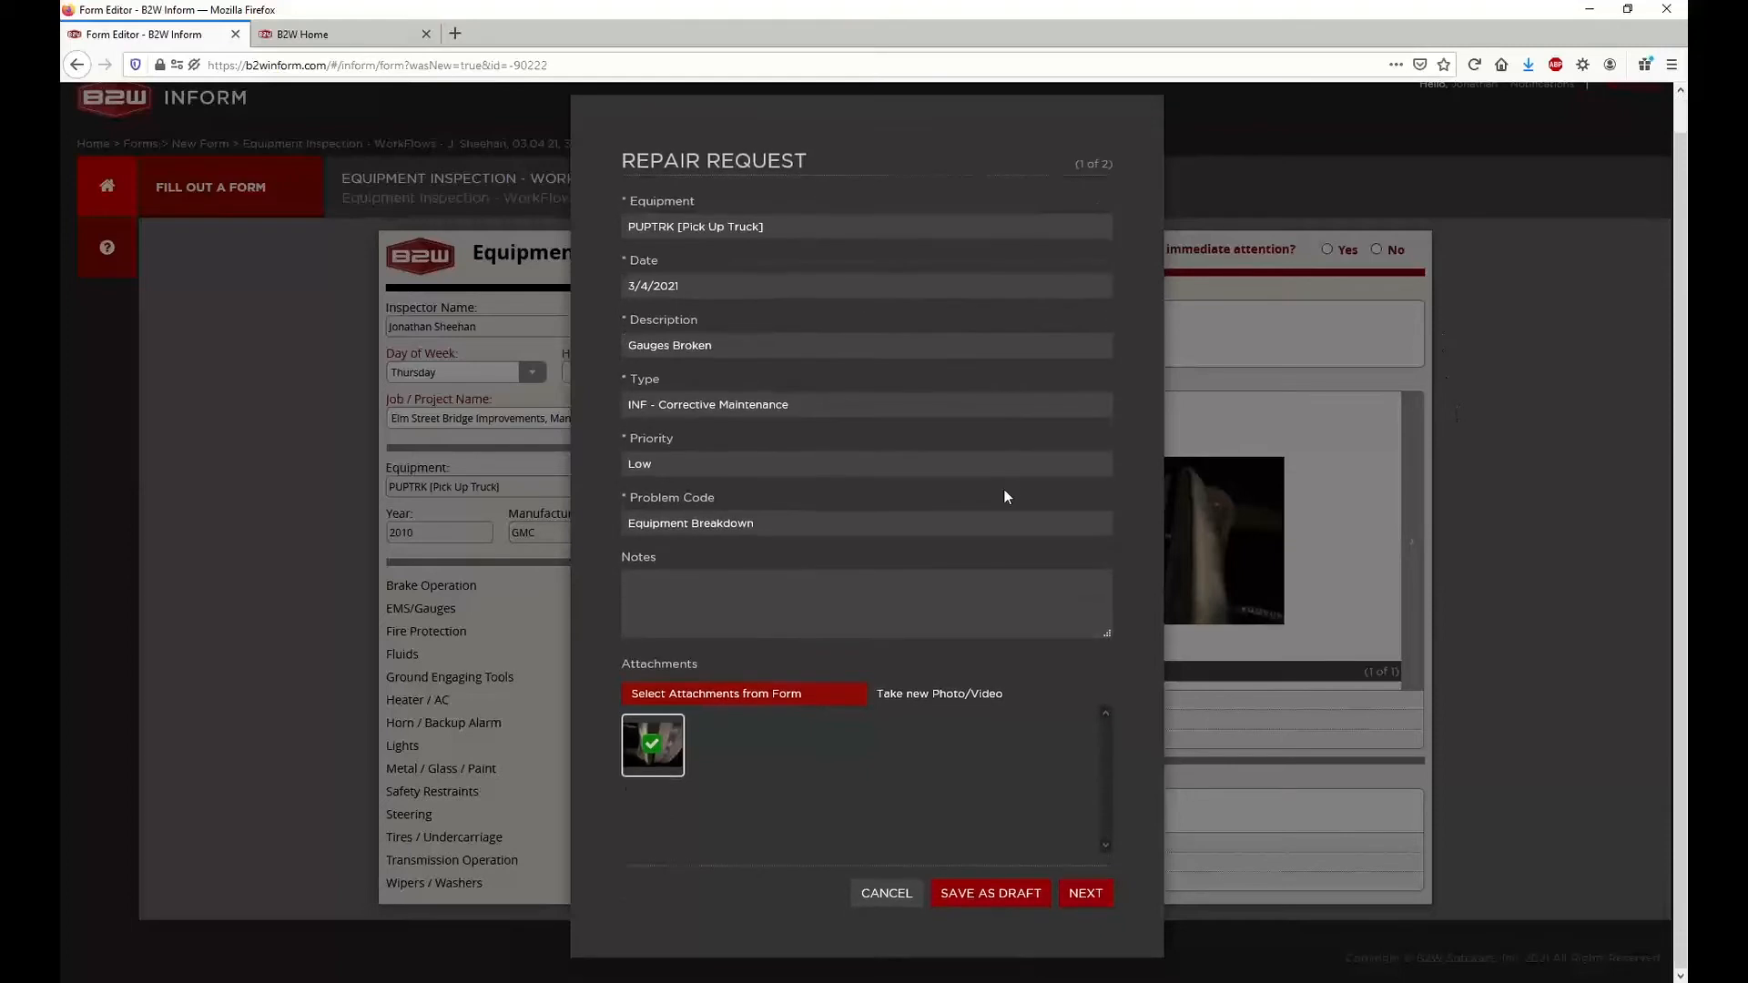
{"action": "left_click_drag", "start_coordinate": [623, 161], "coordinate": [811, 160]}
{"action": "left_click", "coordinate": [811, 159]}
{"action": "triple_click", "coordinate": [758, 347]}
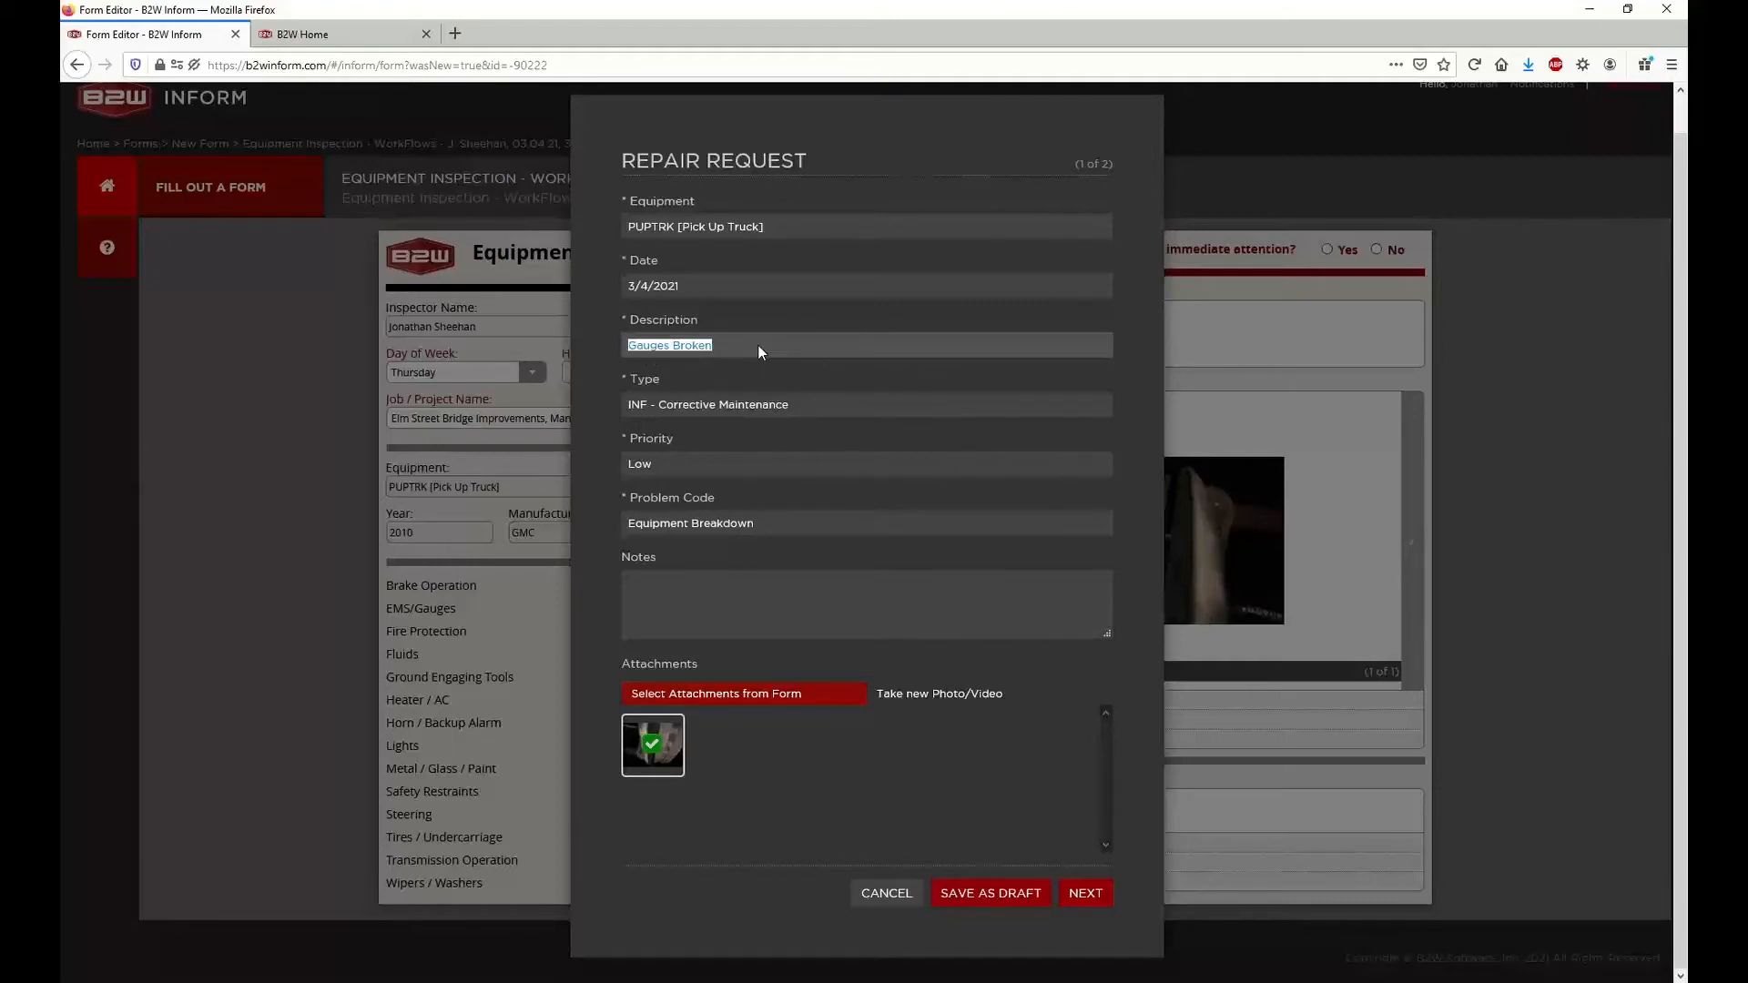
{"action": "left_click", "coordinate": [757, 346]}
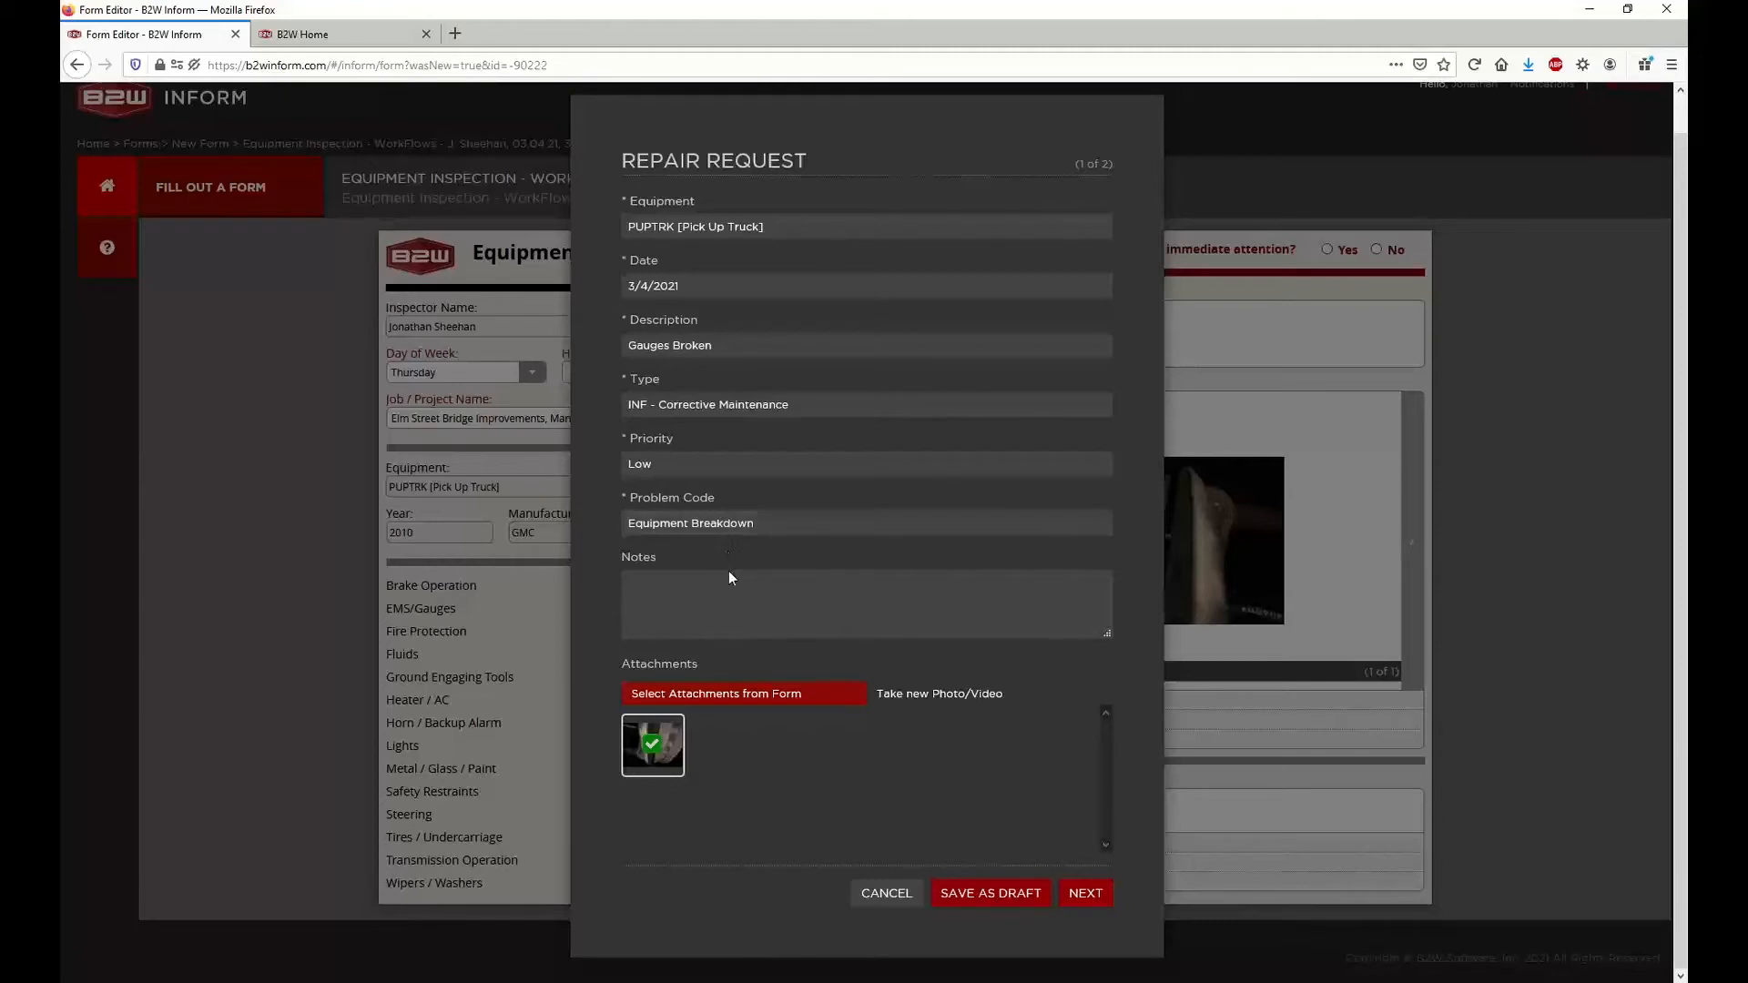
Advance to the Brake Need Repair request and set its type to INF - Repair
{"action": "left_click", "coordinate": [1085, 894]}
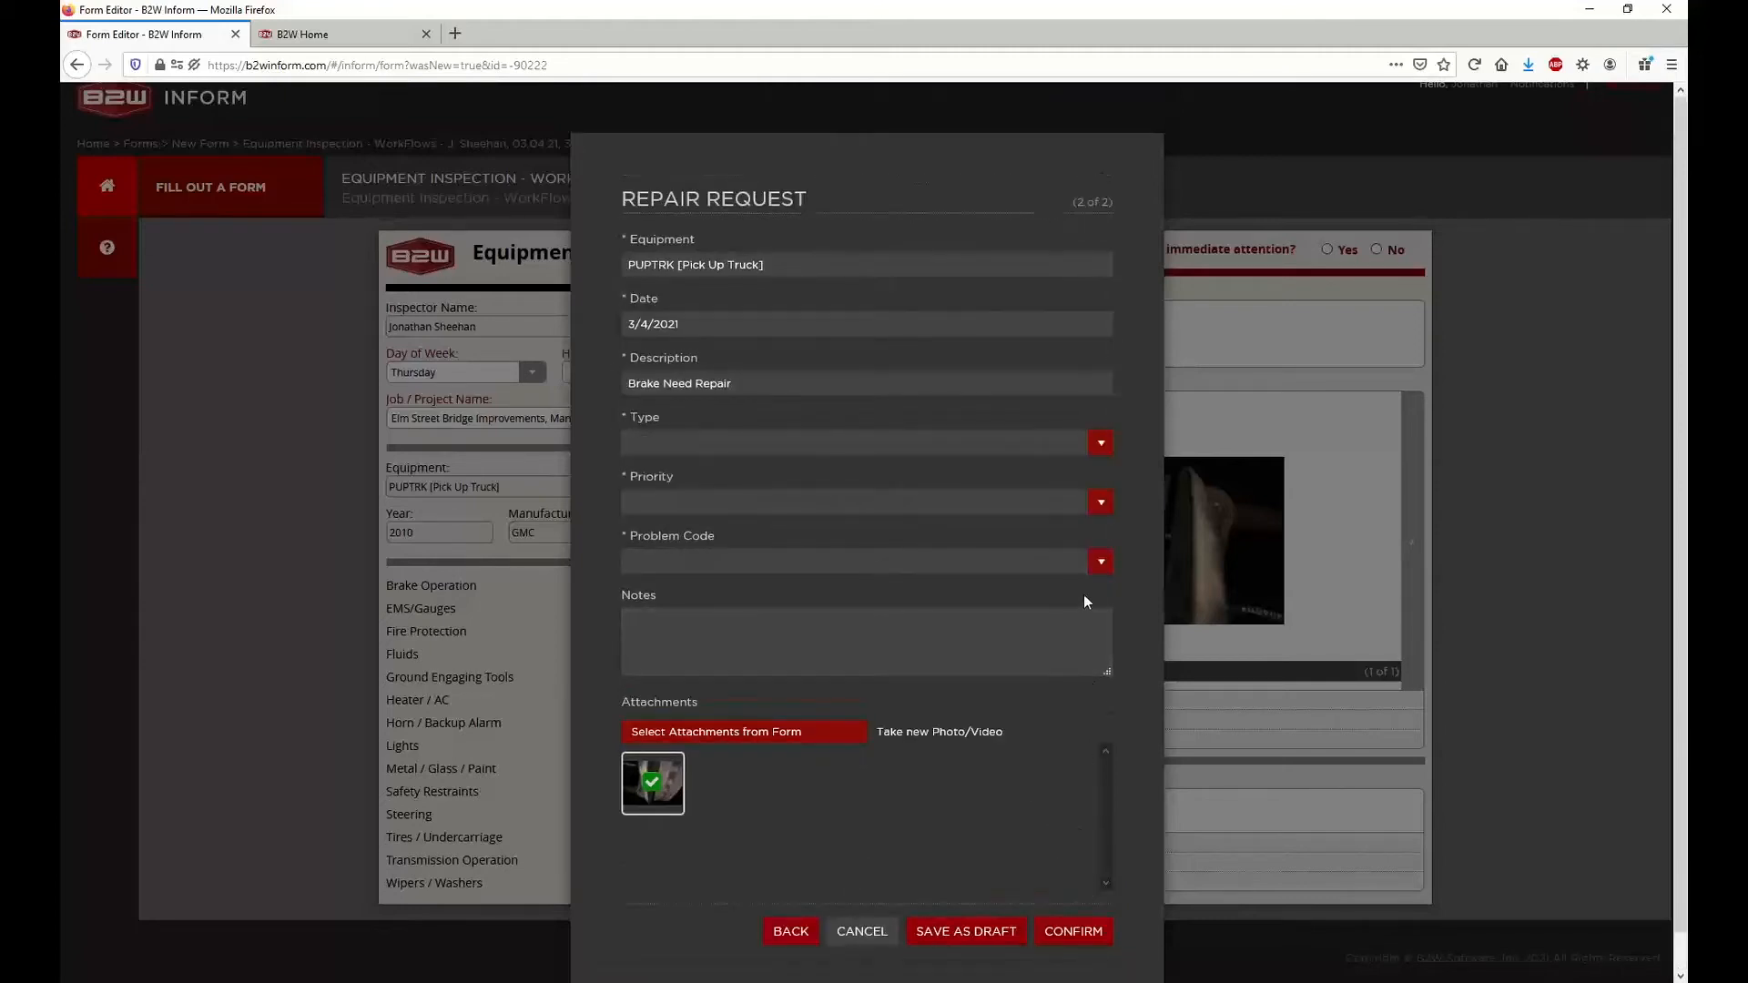
{"action": "left_click", "coordinate": [701, 450]}
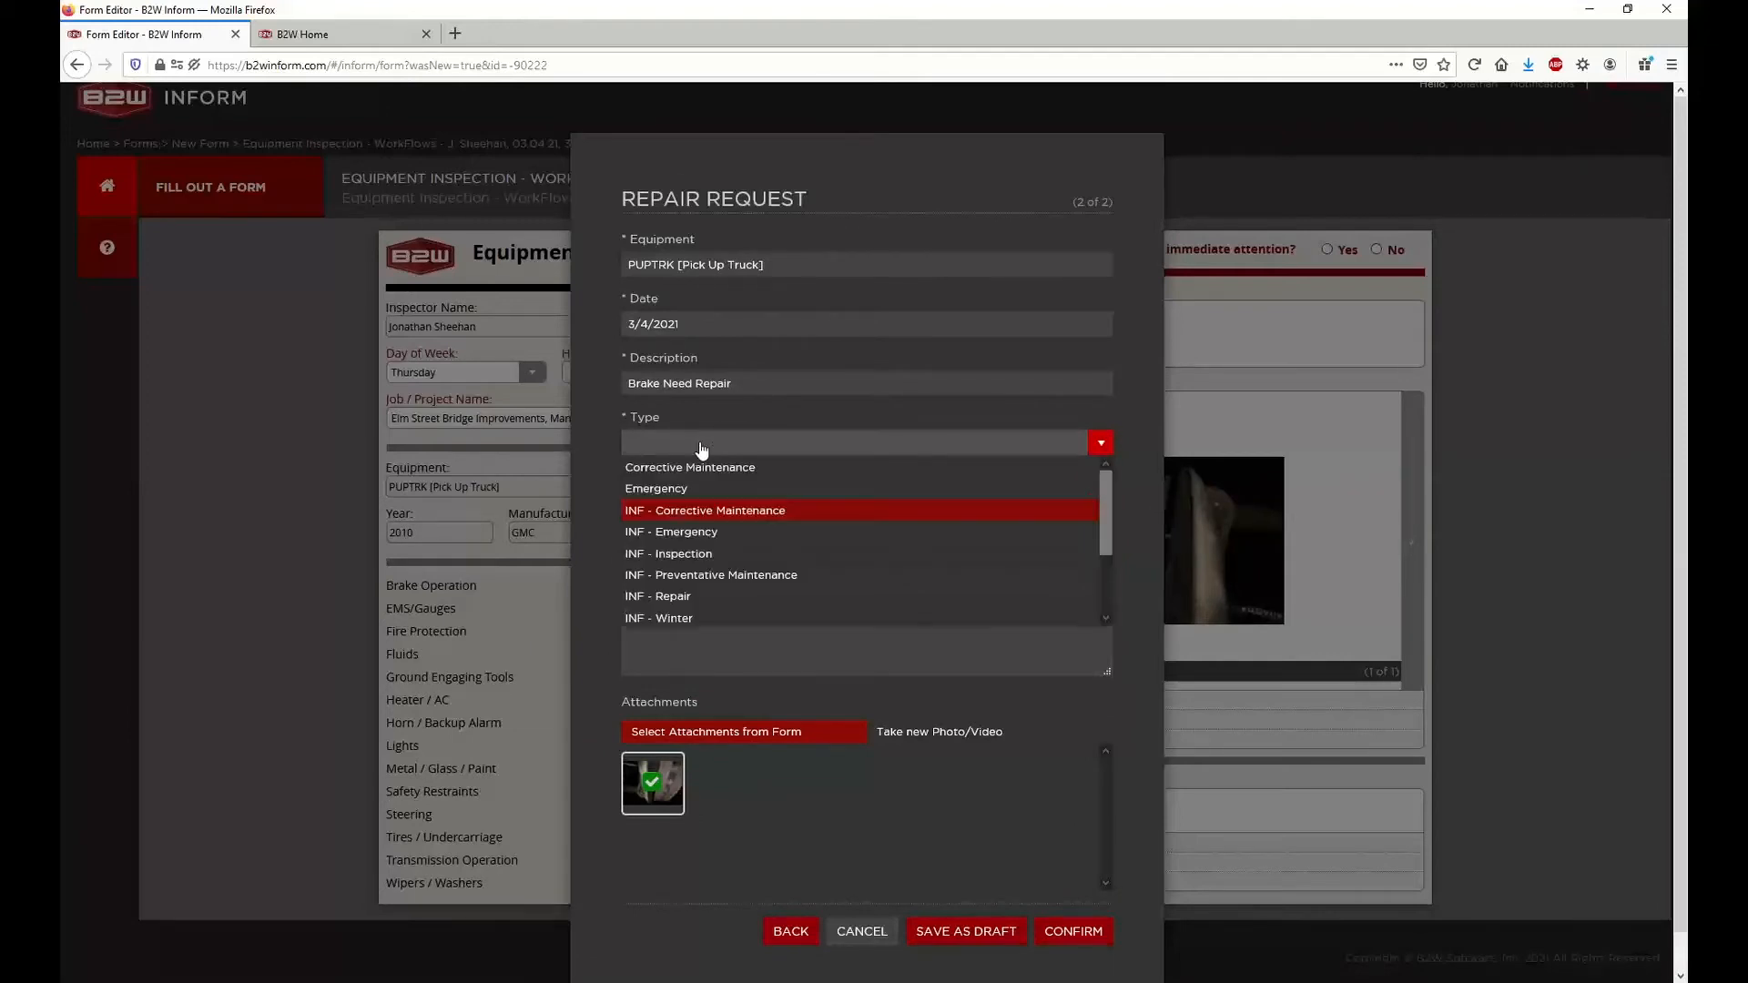
{"action": "left_click", "coordinate": [701, 450]}
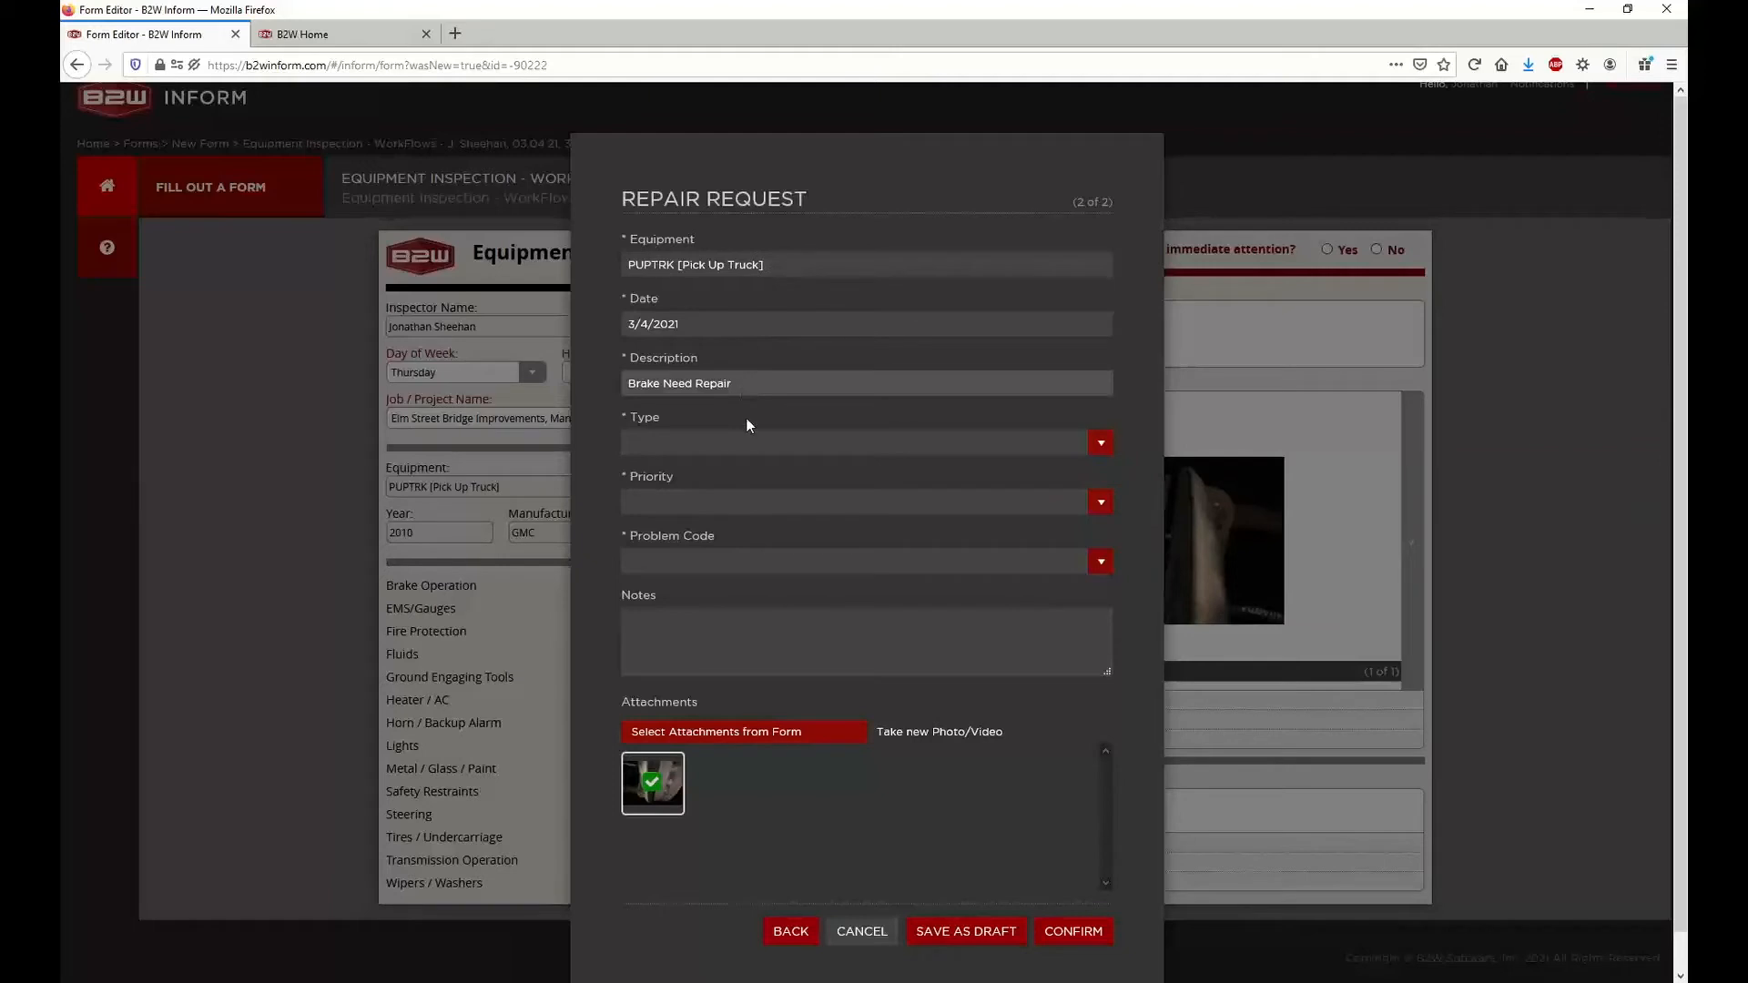
{"action": "left_click", "coordinate": [752, 443]}
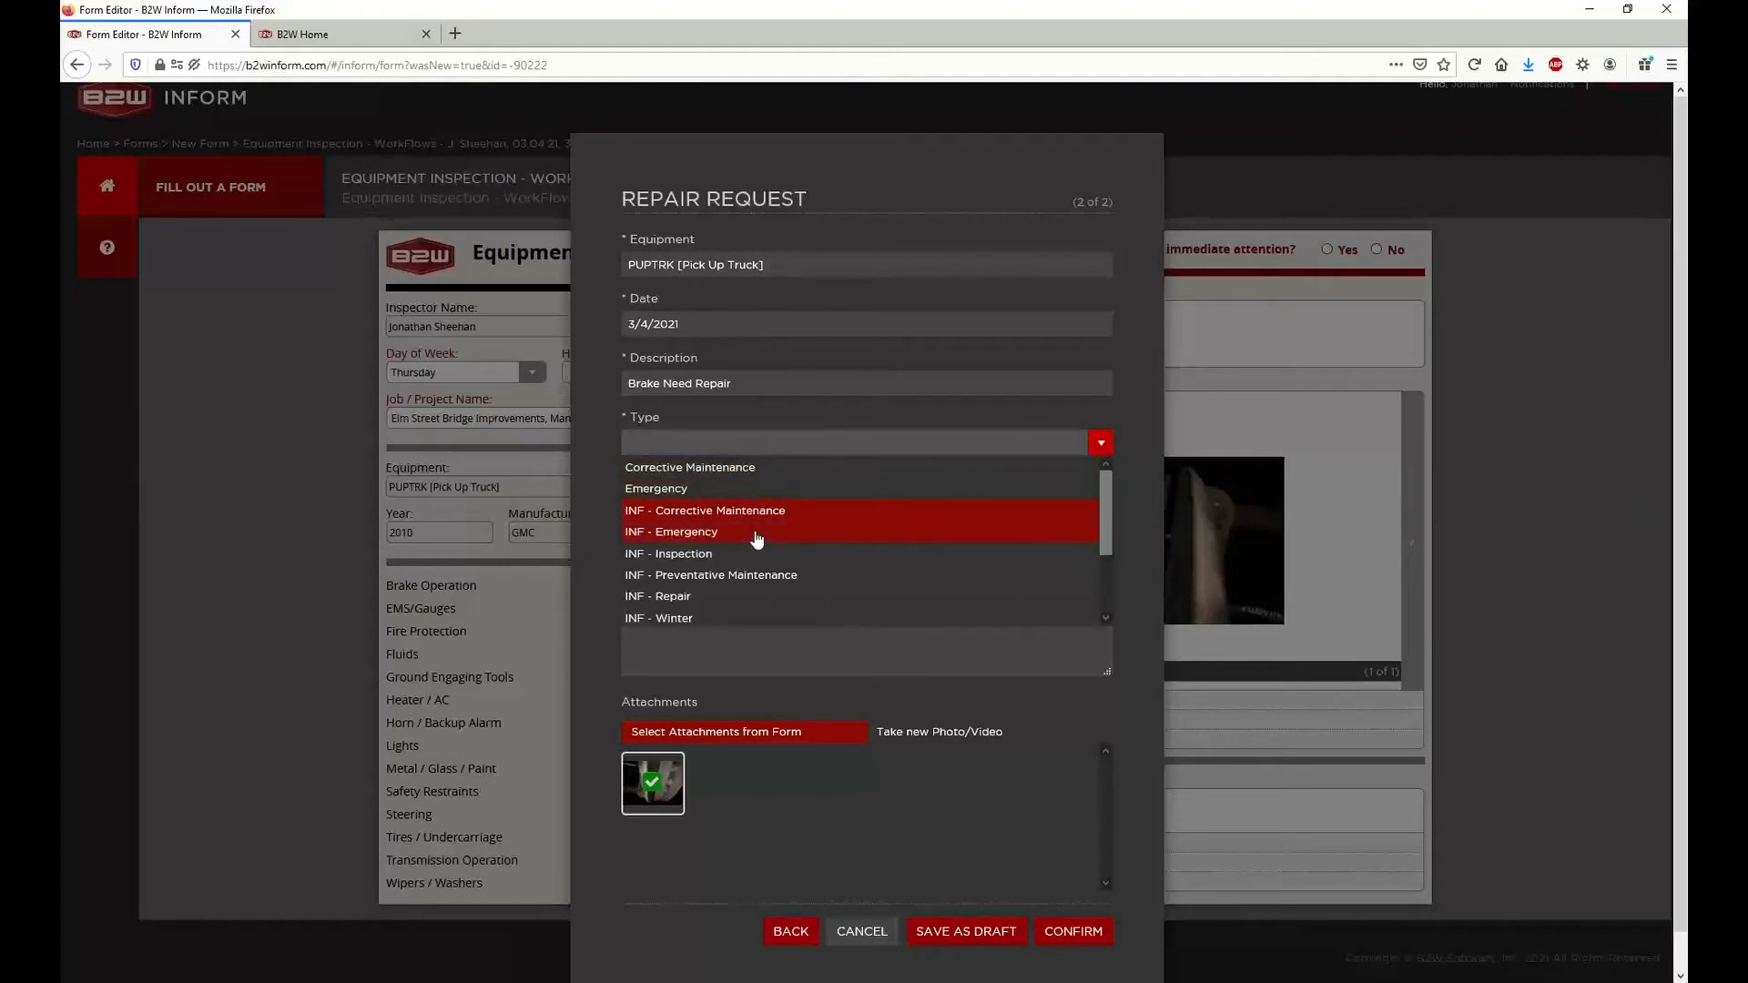
{"action": "left_click", "coordinate": [757, 515]}
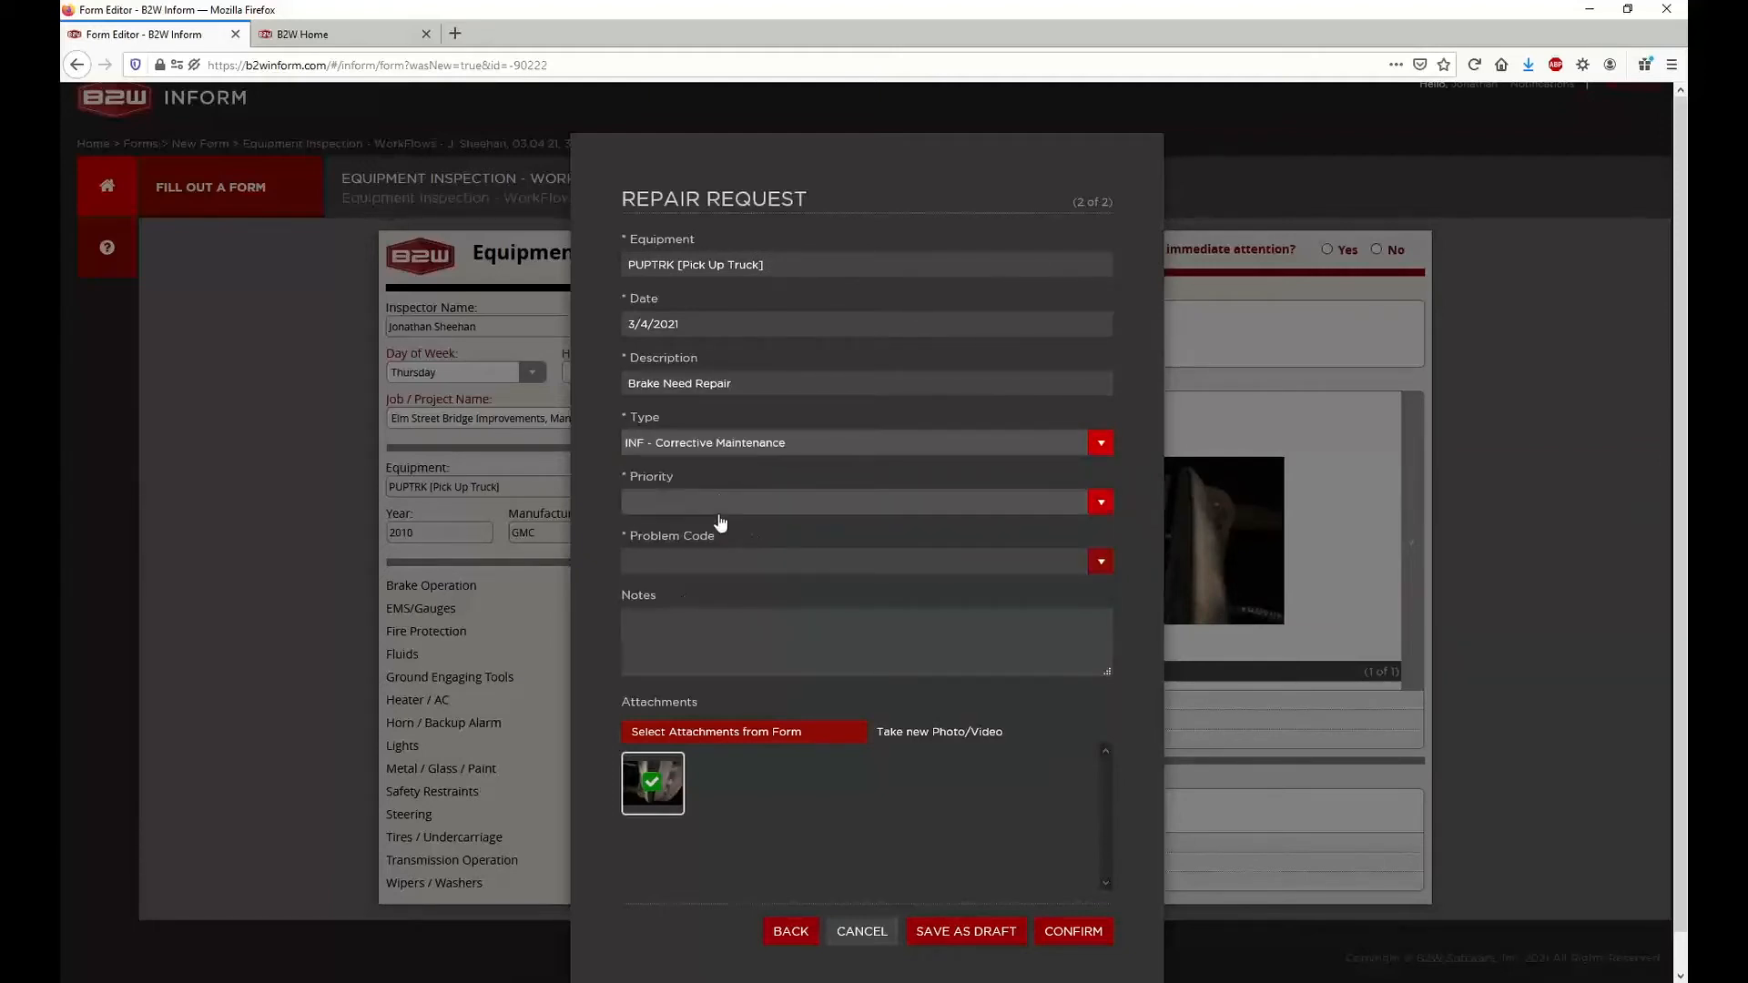
{"action": "left_click", "coordinate": [720, 443]}
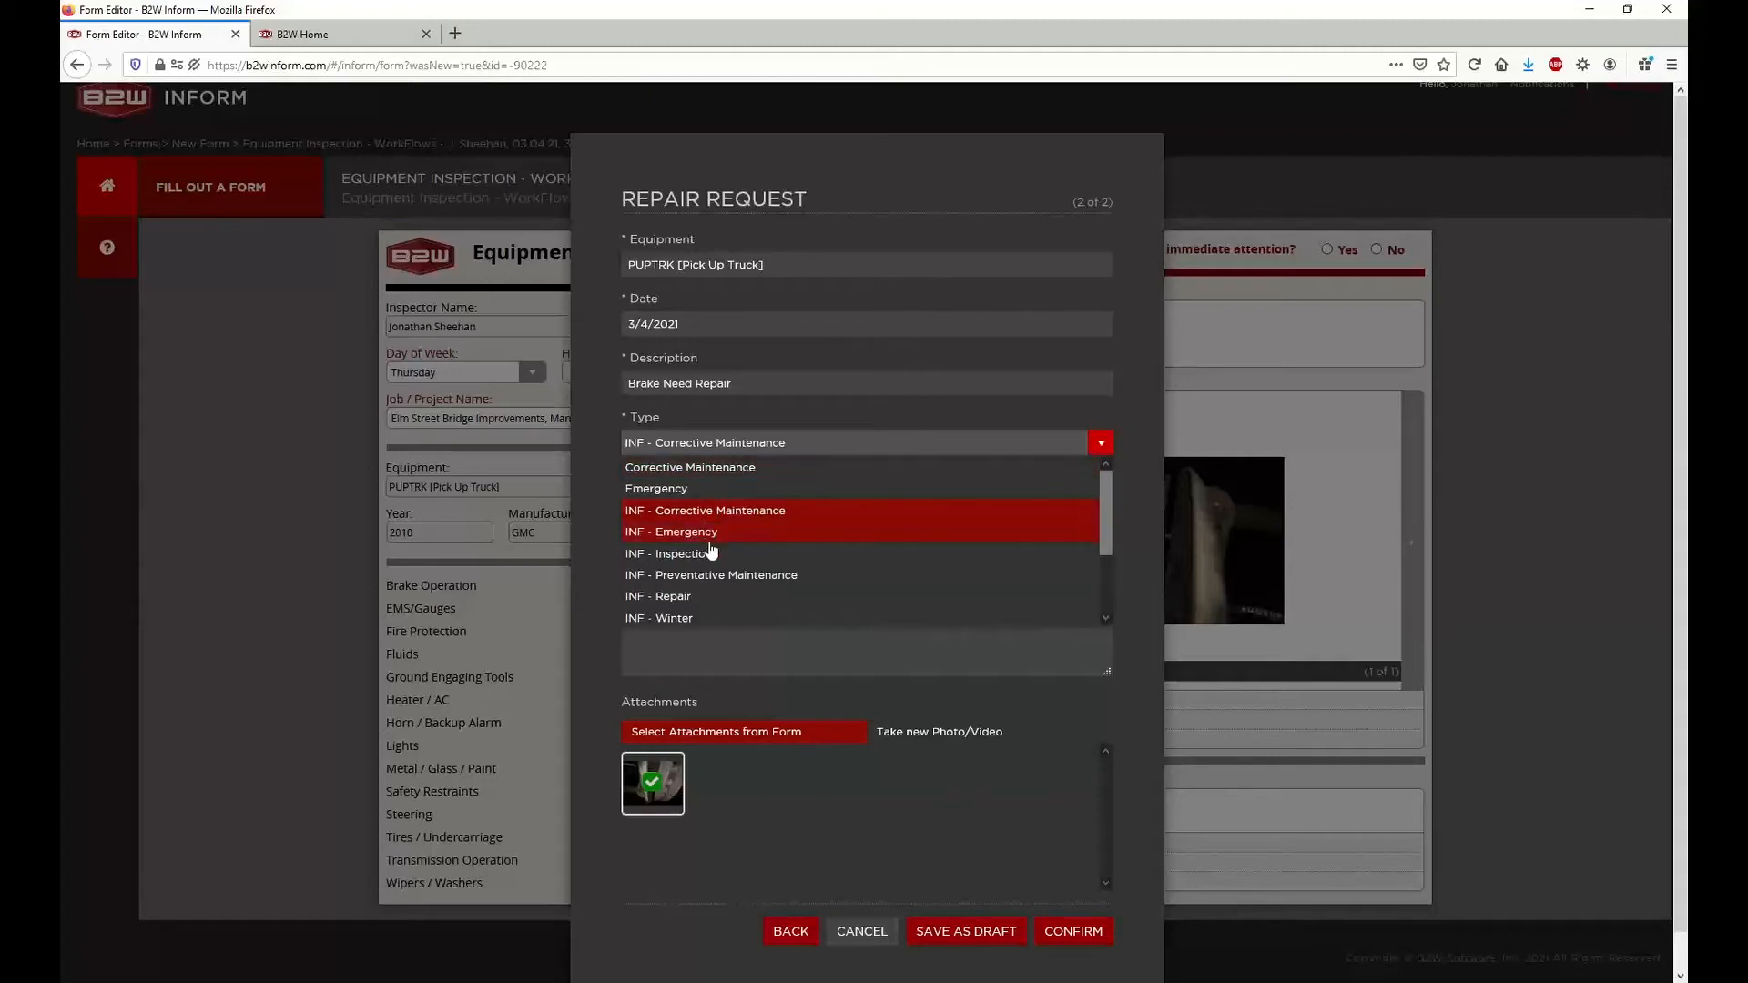
{"action": "left_click", "coordinate": [726, 596]}
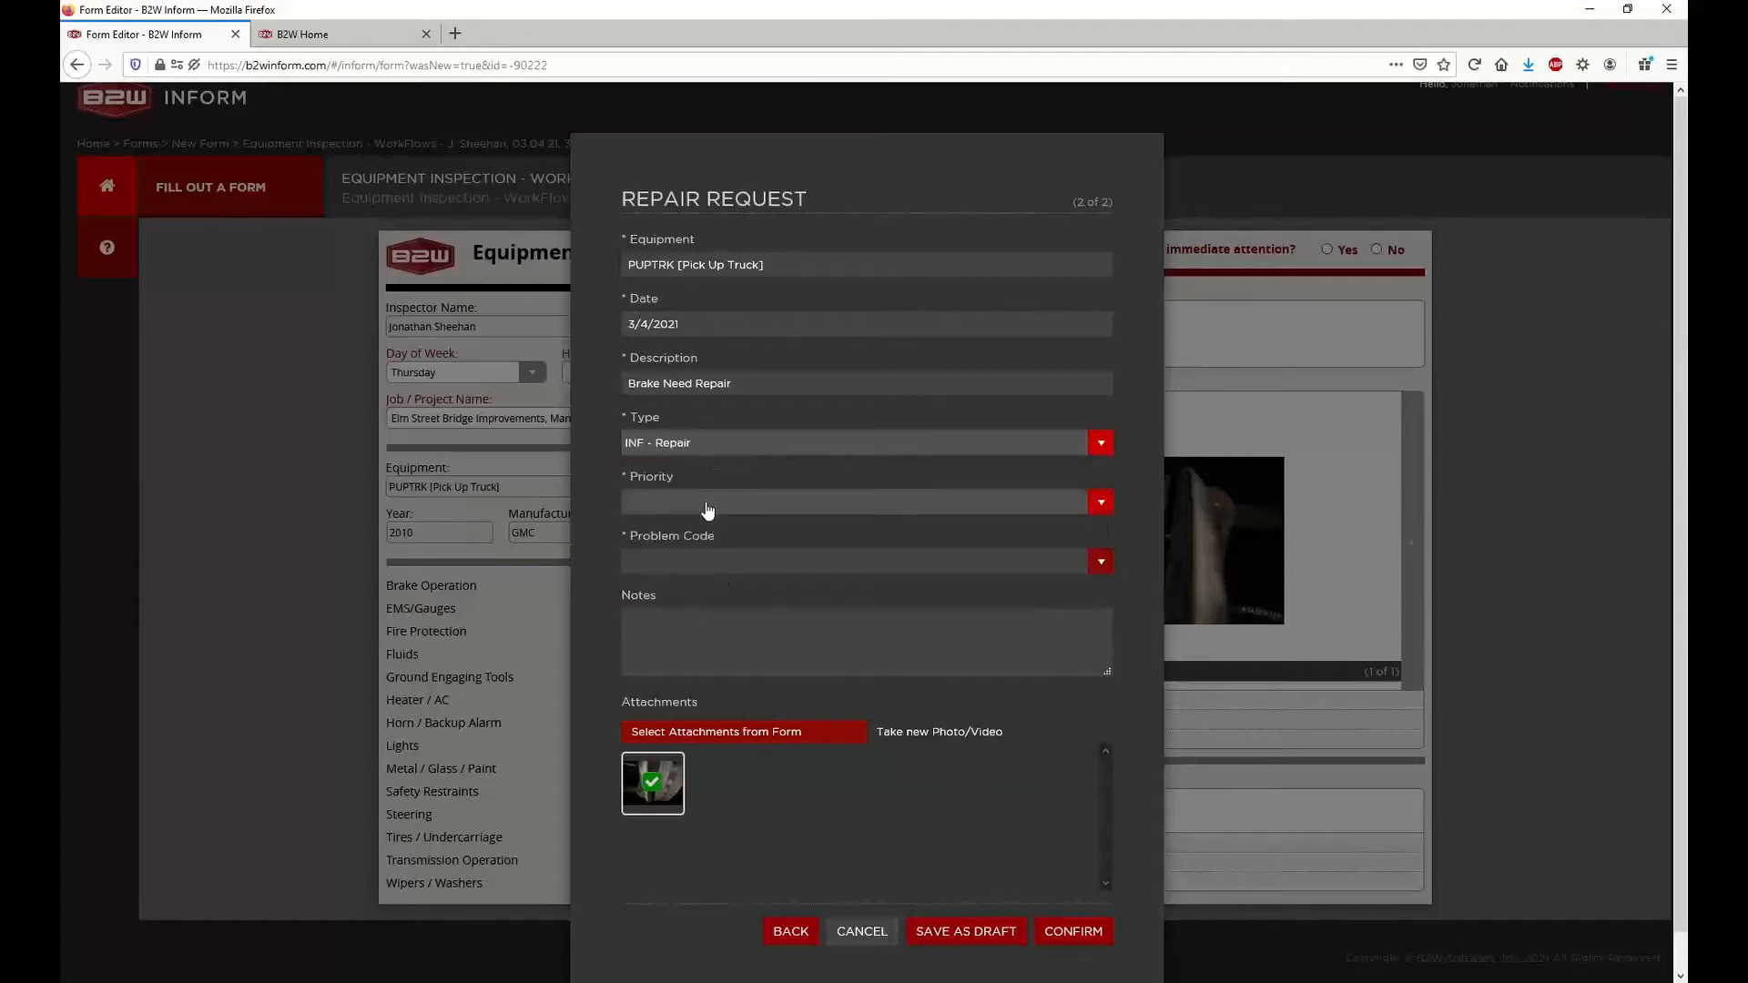
Give the Brake Need Repair request Medium priority and the Excessive Vibration problem code, and save the requests as draft
{"action": "left_click", "coordinate": [709, 503]}
{"action": "left_click", "coordinate": [702, 574]}
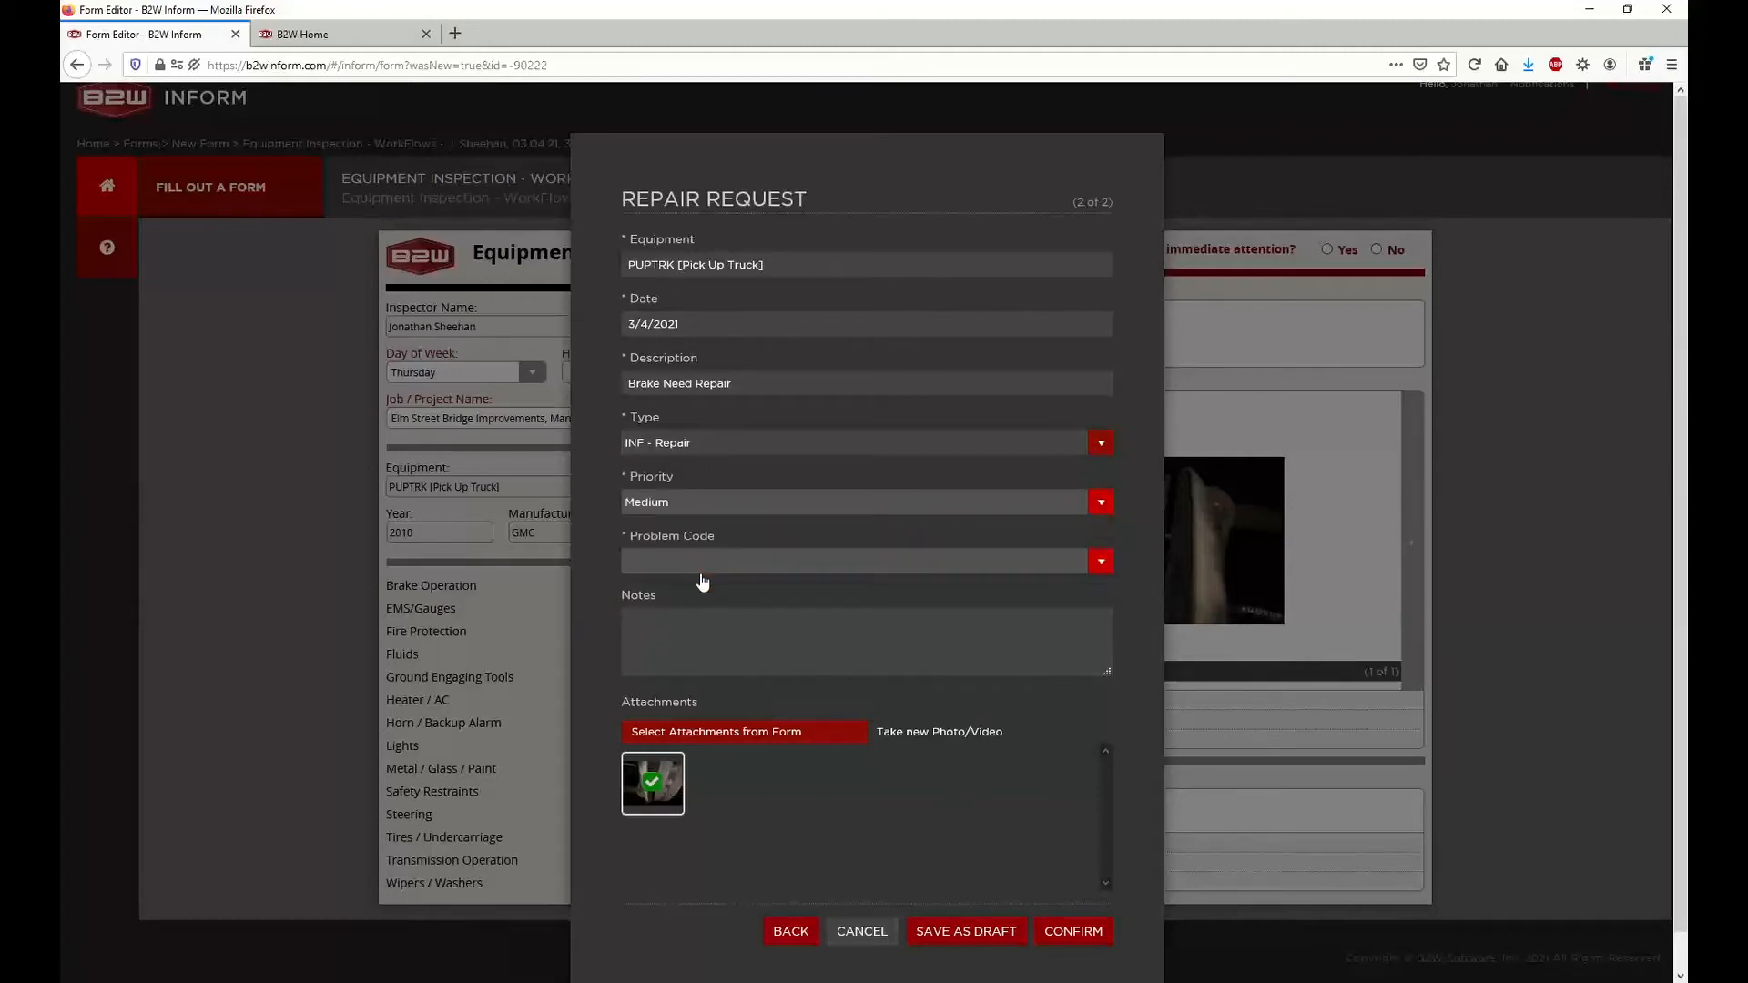
{"action": "left_click", "coordinate": [706, 567]}
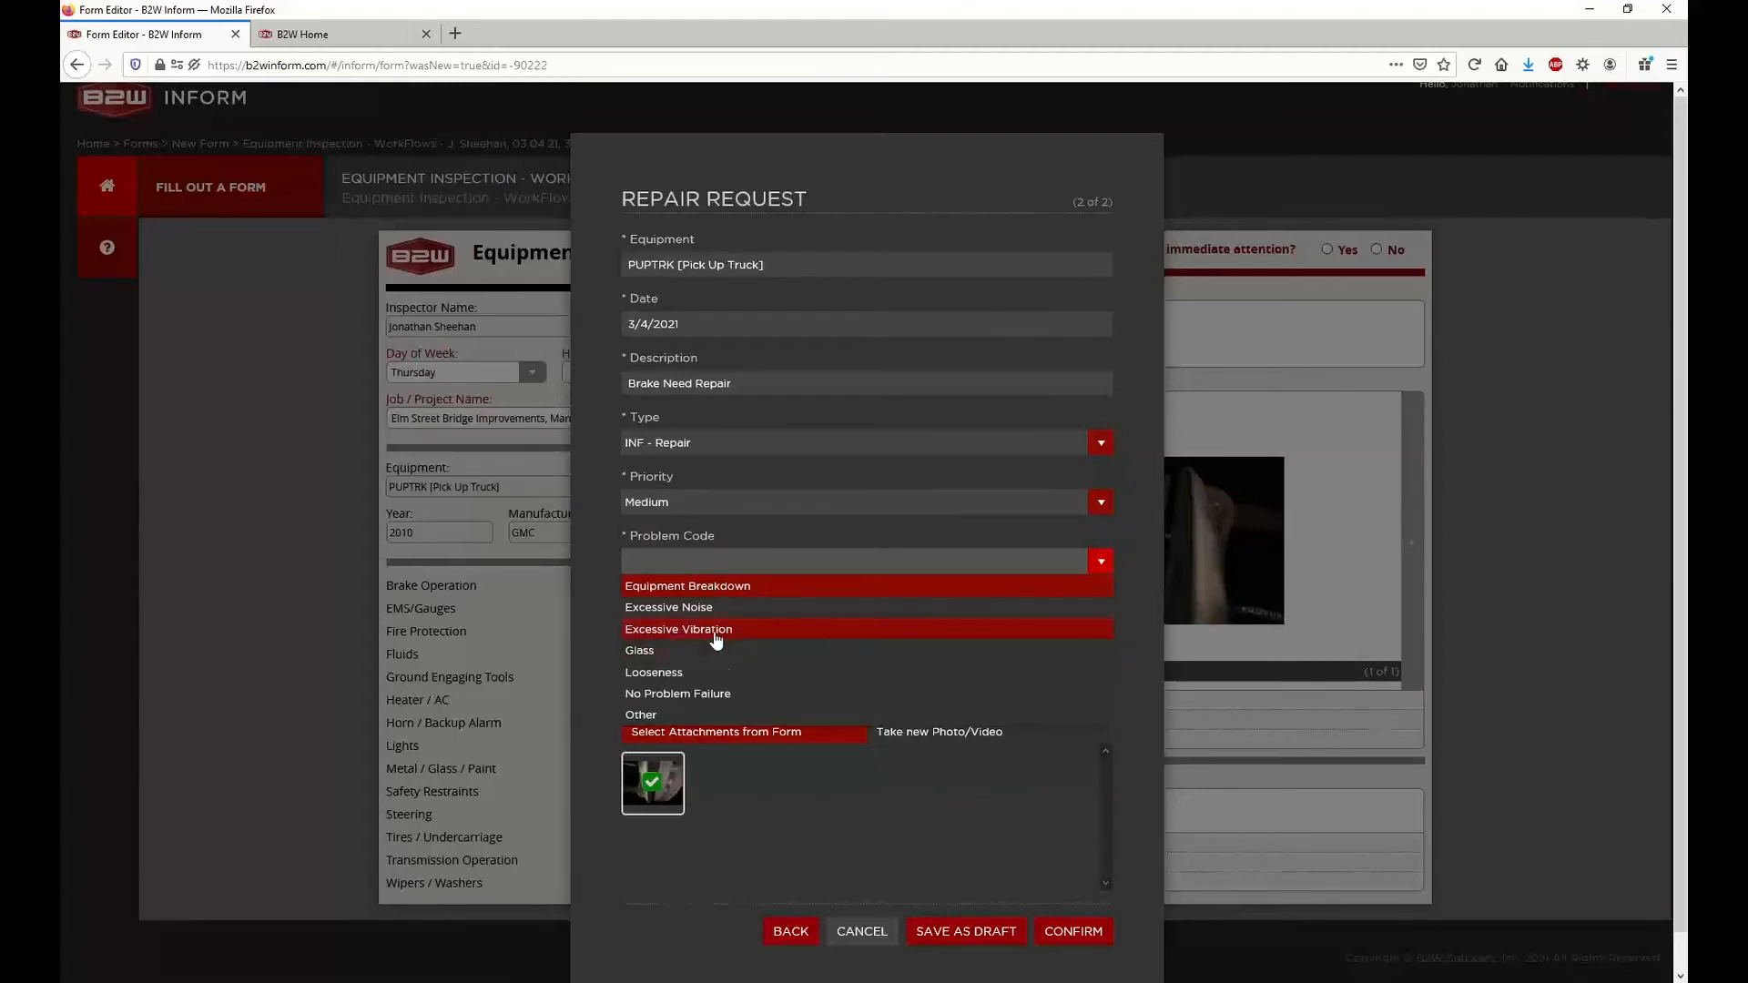
{"action": "left_click", "coordinate": [716, 631]}
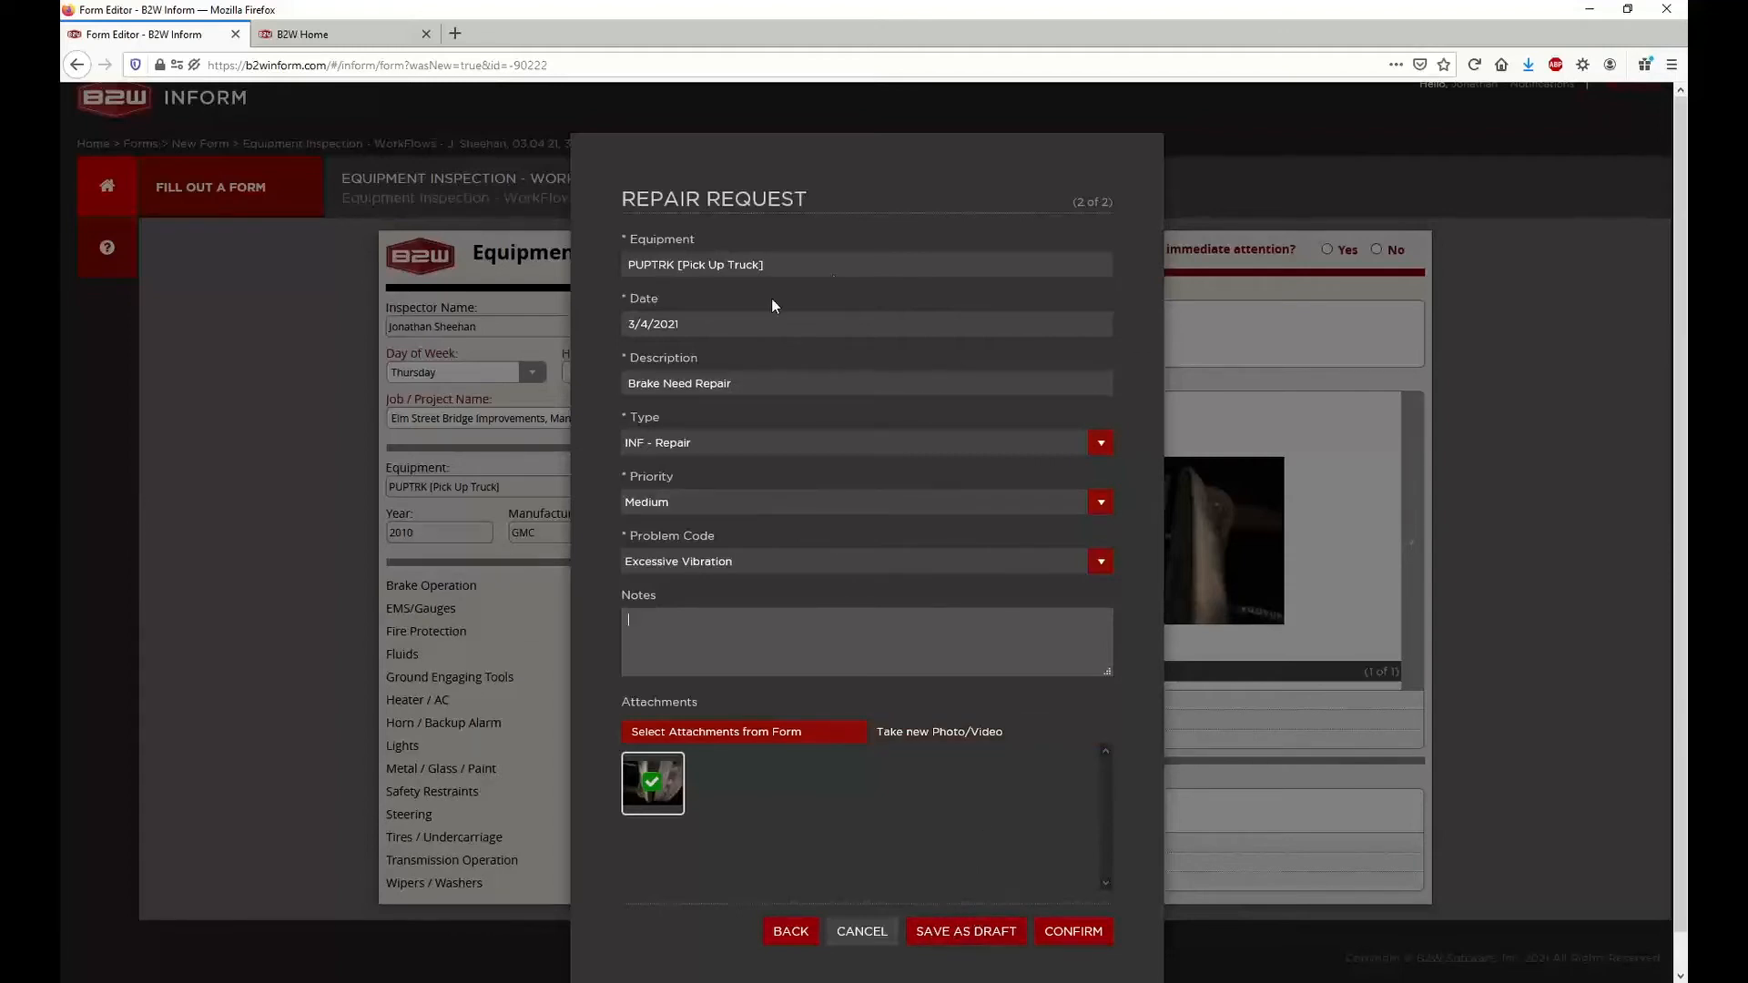
{"action": "left_click", "coordinate": [785, 930]}
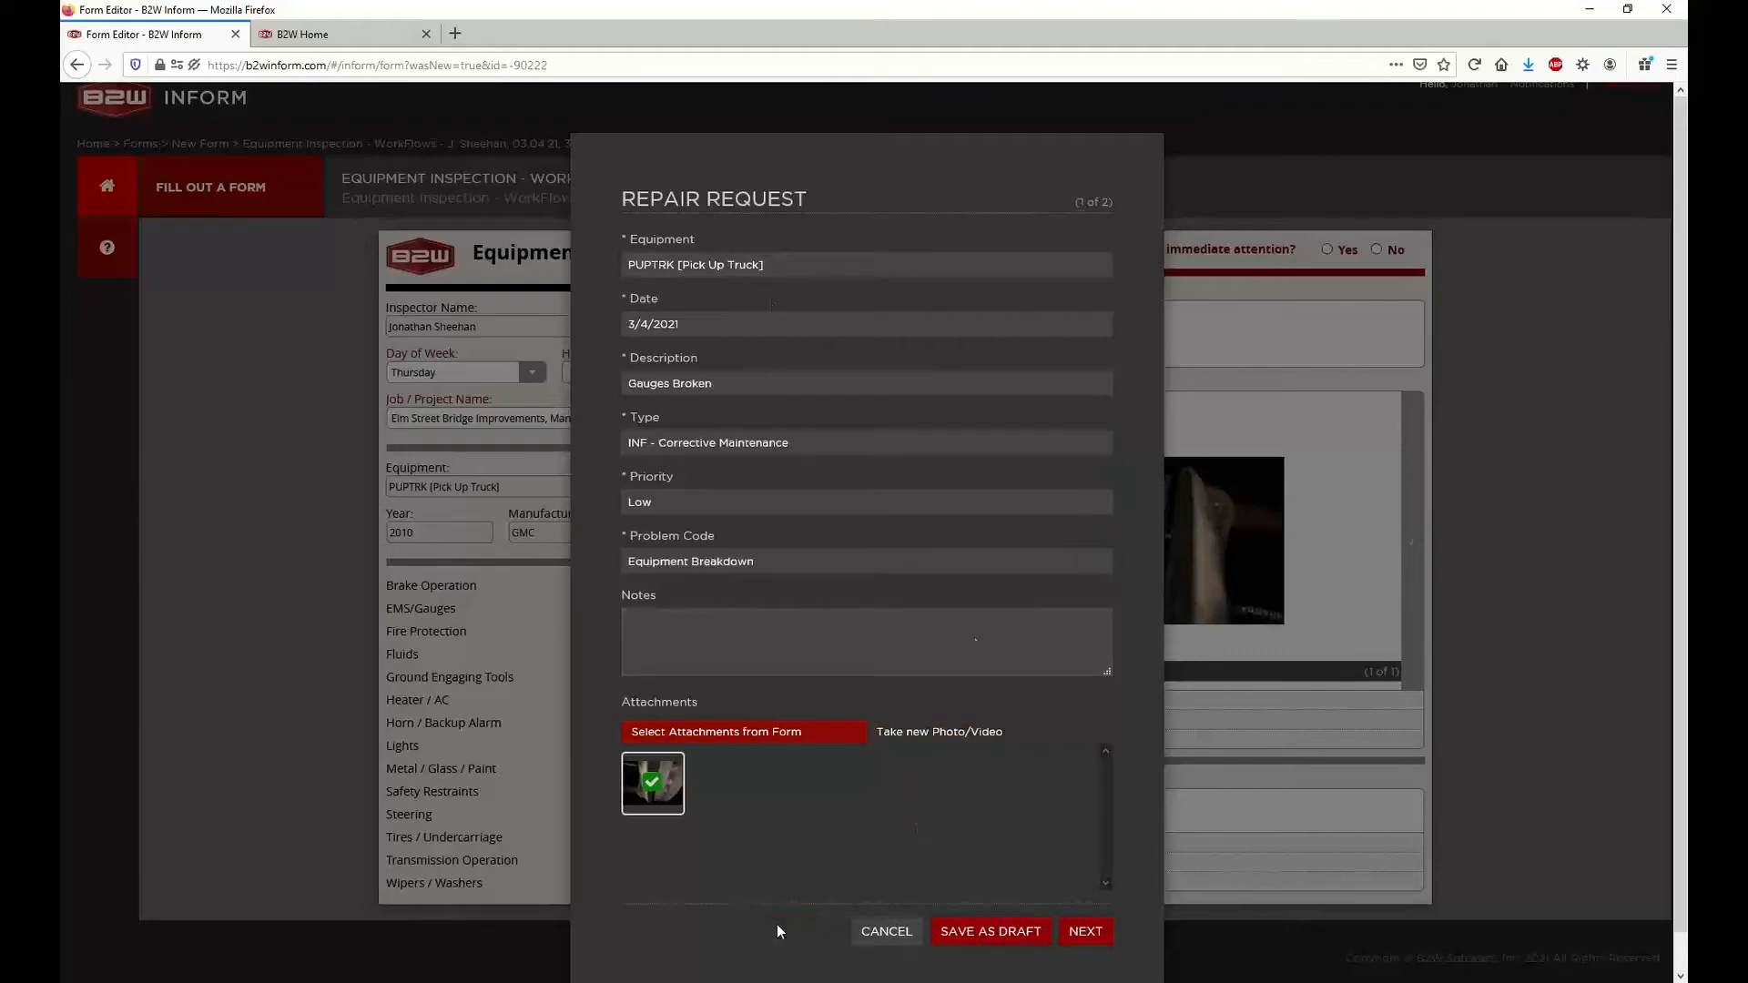
{"action": "left_click", "coordinate": [975, 932]}
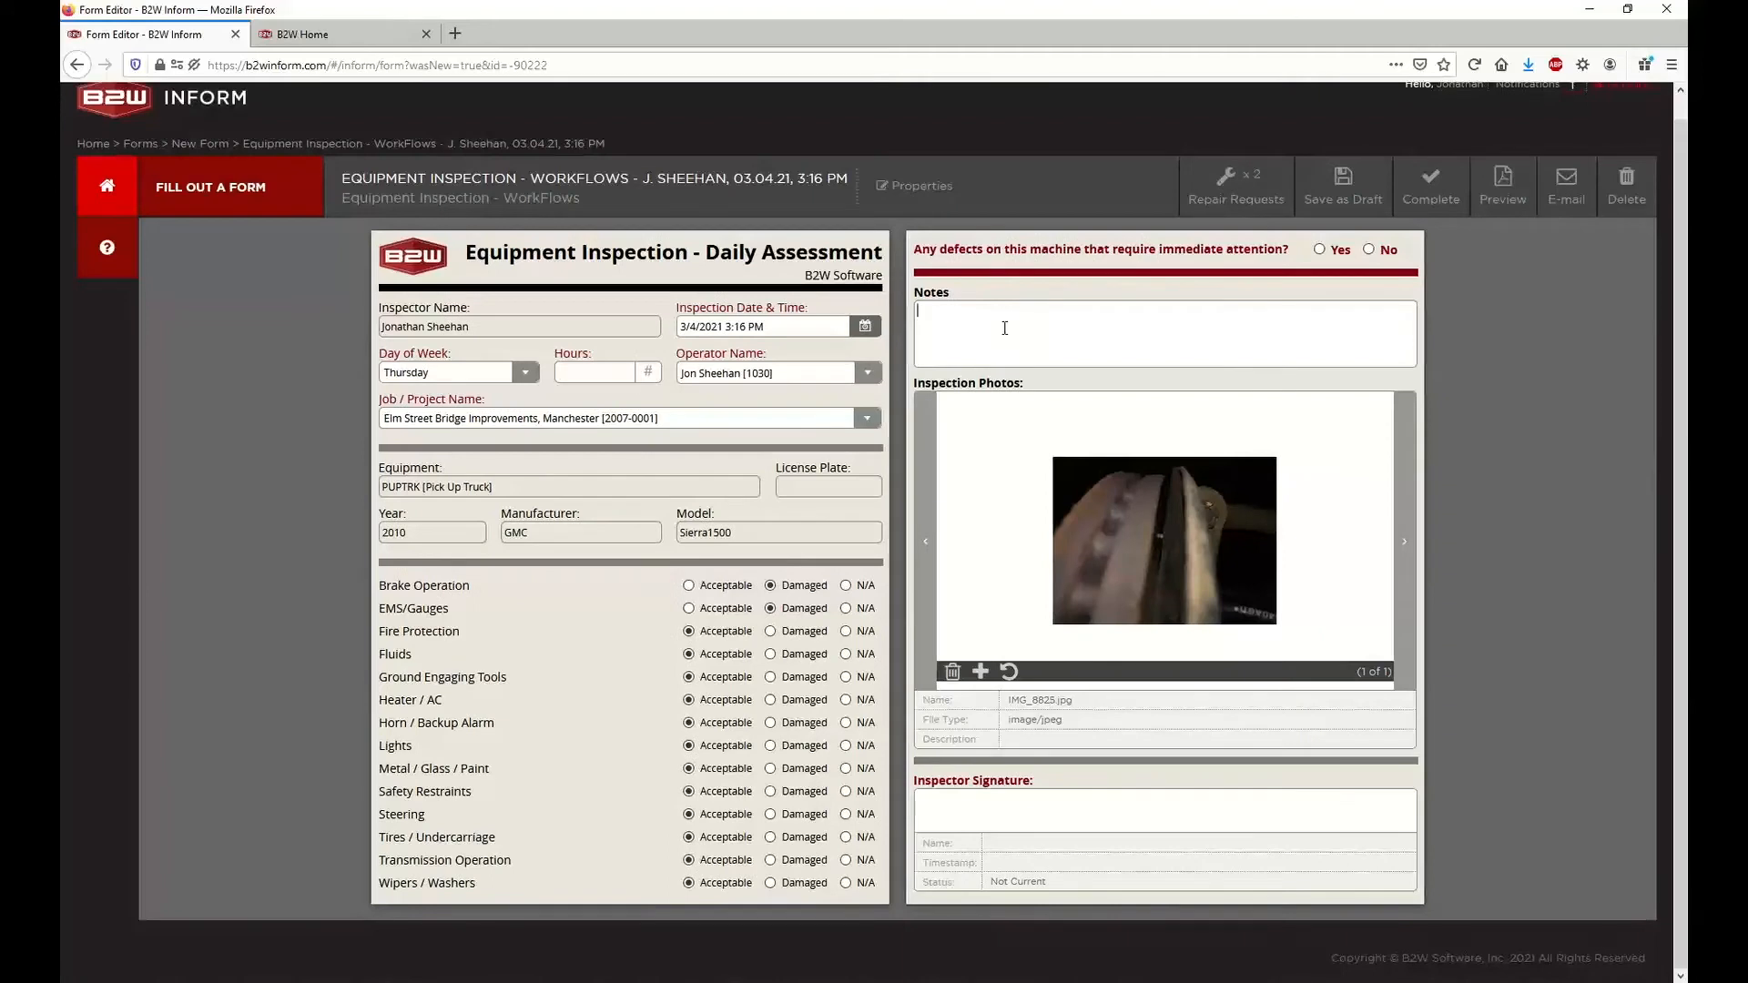
Enter "Brakes are vibrating" in the inspection form's Notes
{"action": "left_click", "coordinate": [1005, 327]}
{"action": "type", "text": "Brakes a"}
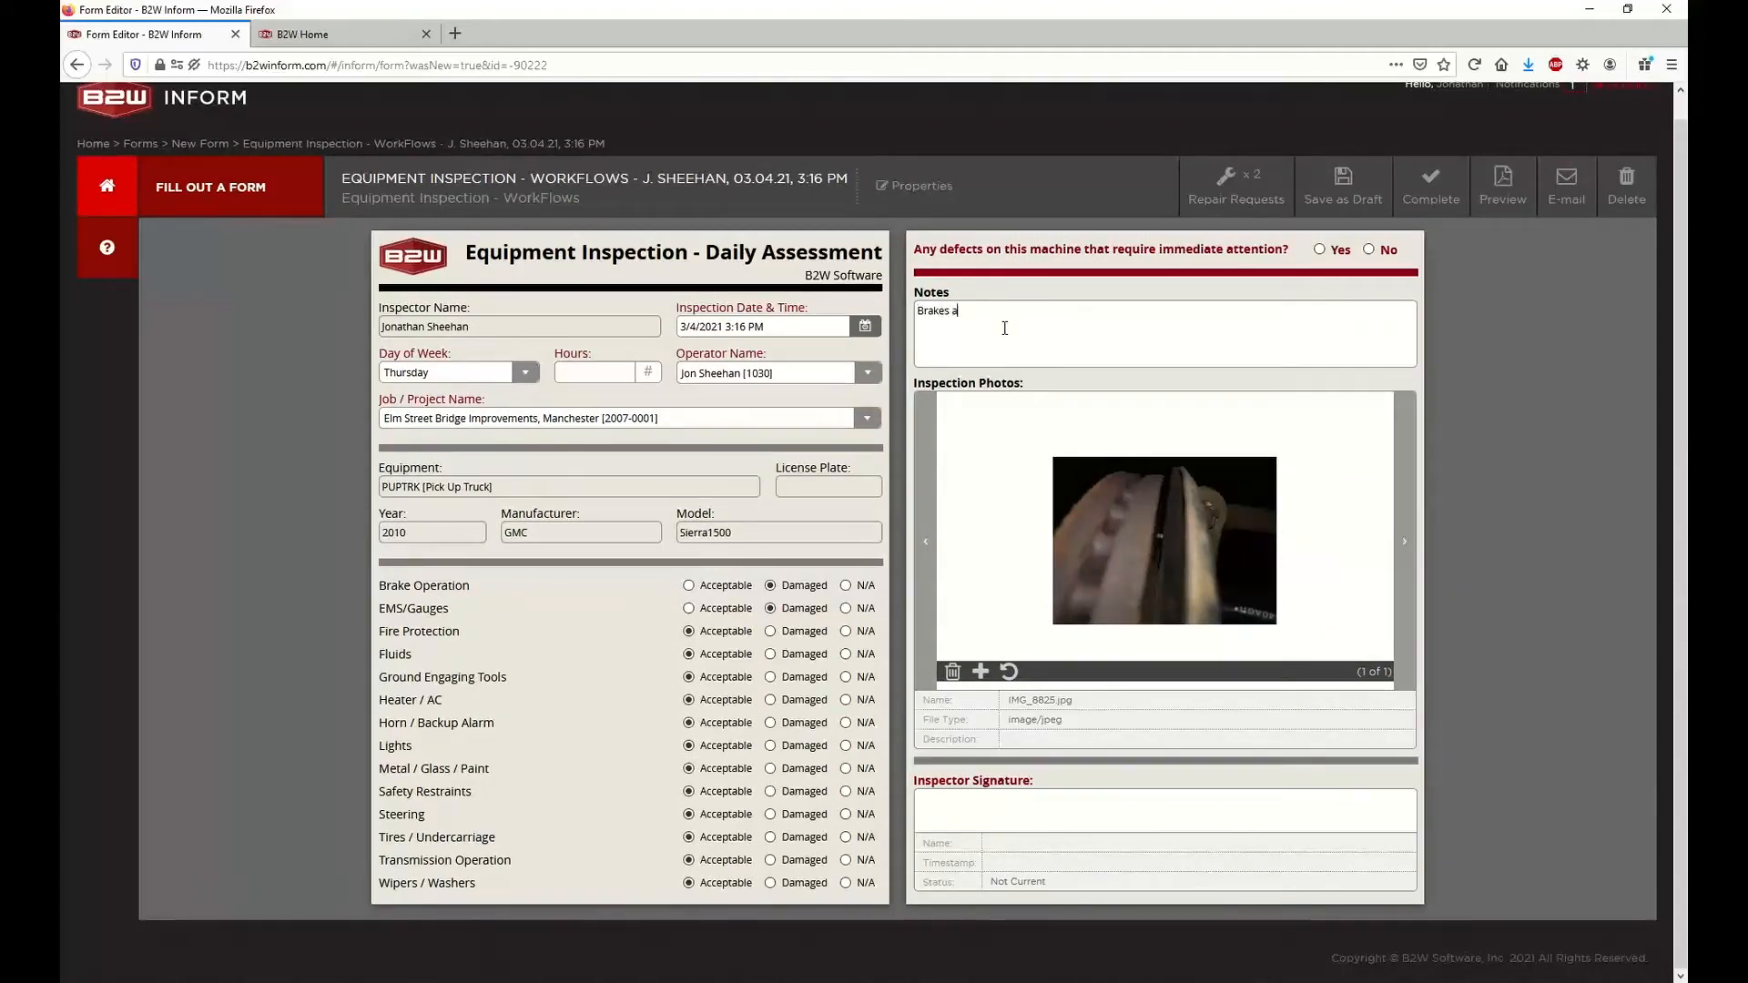
{"action": "type", "text": "re vibrating"}
Reopen the repair requests and replace the Gauges Broken request's notes with "Glass is broken on gauge."
{"action": "left_click", "coordinate": [1451, 204]}
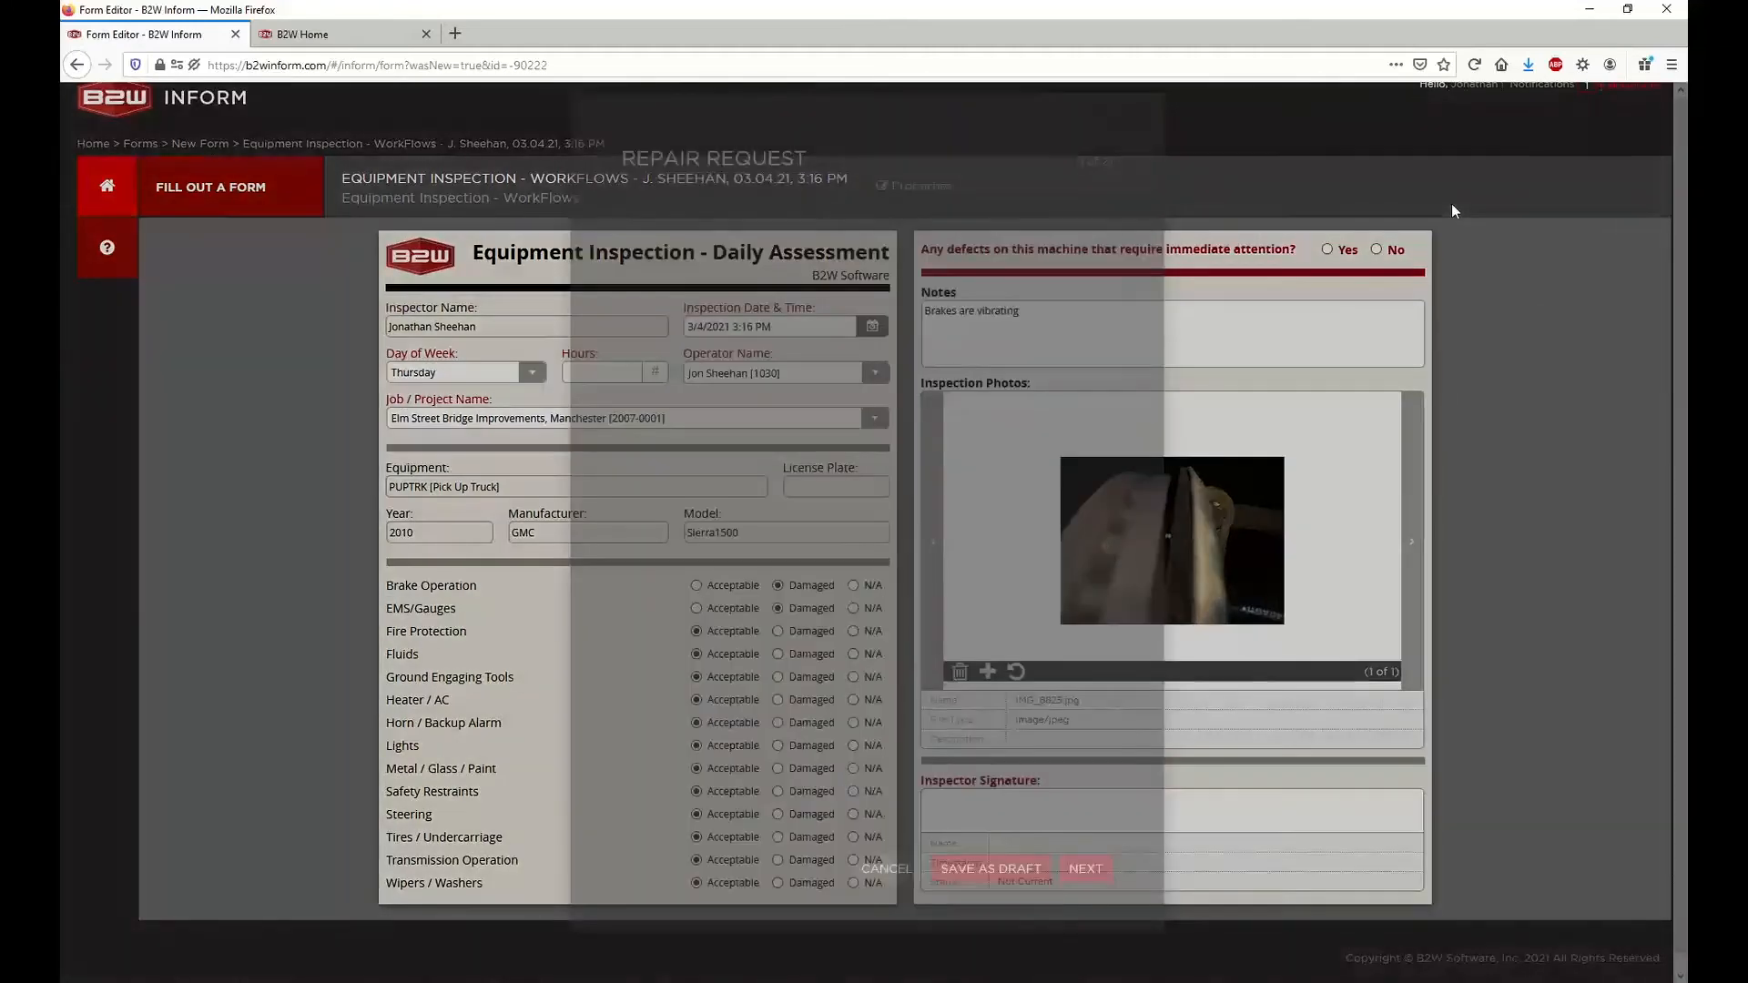
{"action": "left_click_drag", "start_coordinate": [628, 619], "coordinate": [756, 622]}
{"action": "left_click", "coordinate": [773, 624]}
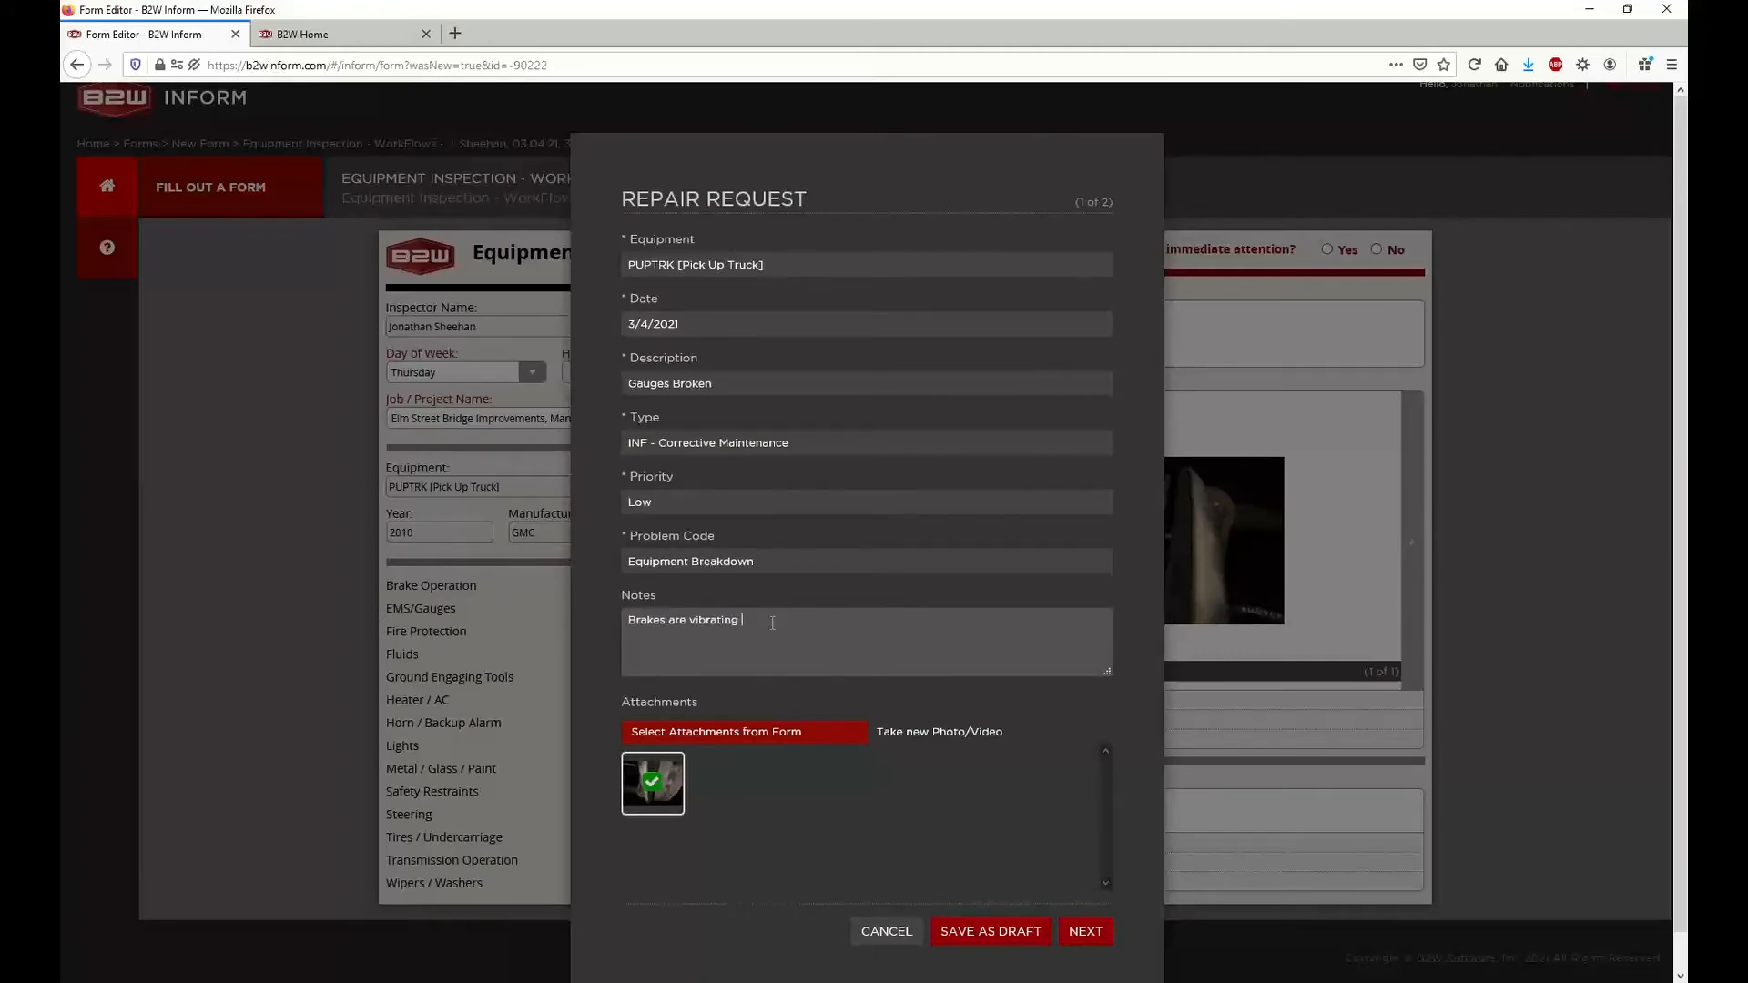
{"action": "triple_click", "coordinate": [773, 624]}
{"action": "key", "text": "BackSpace"}
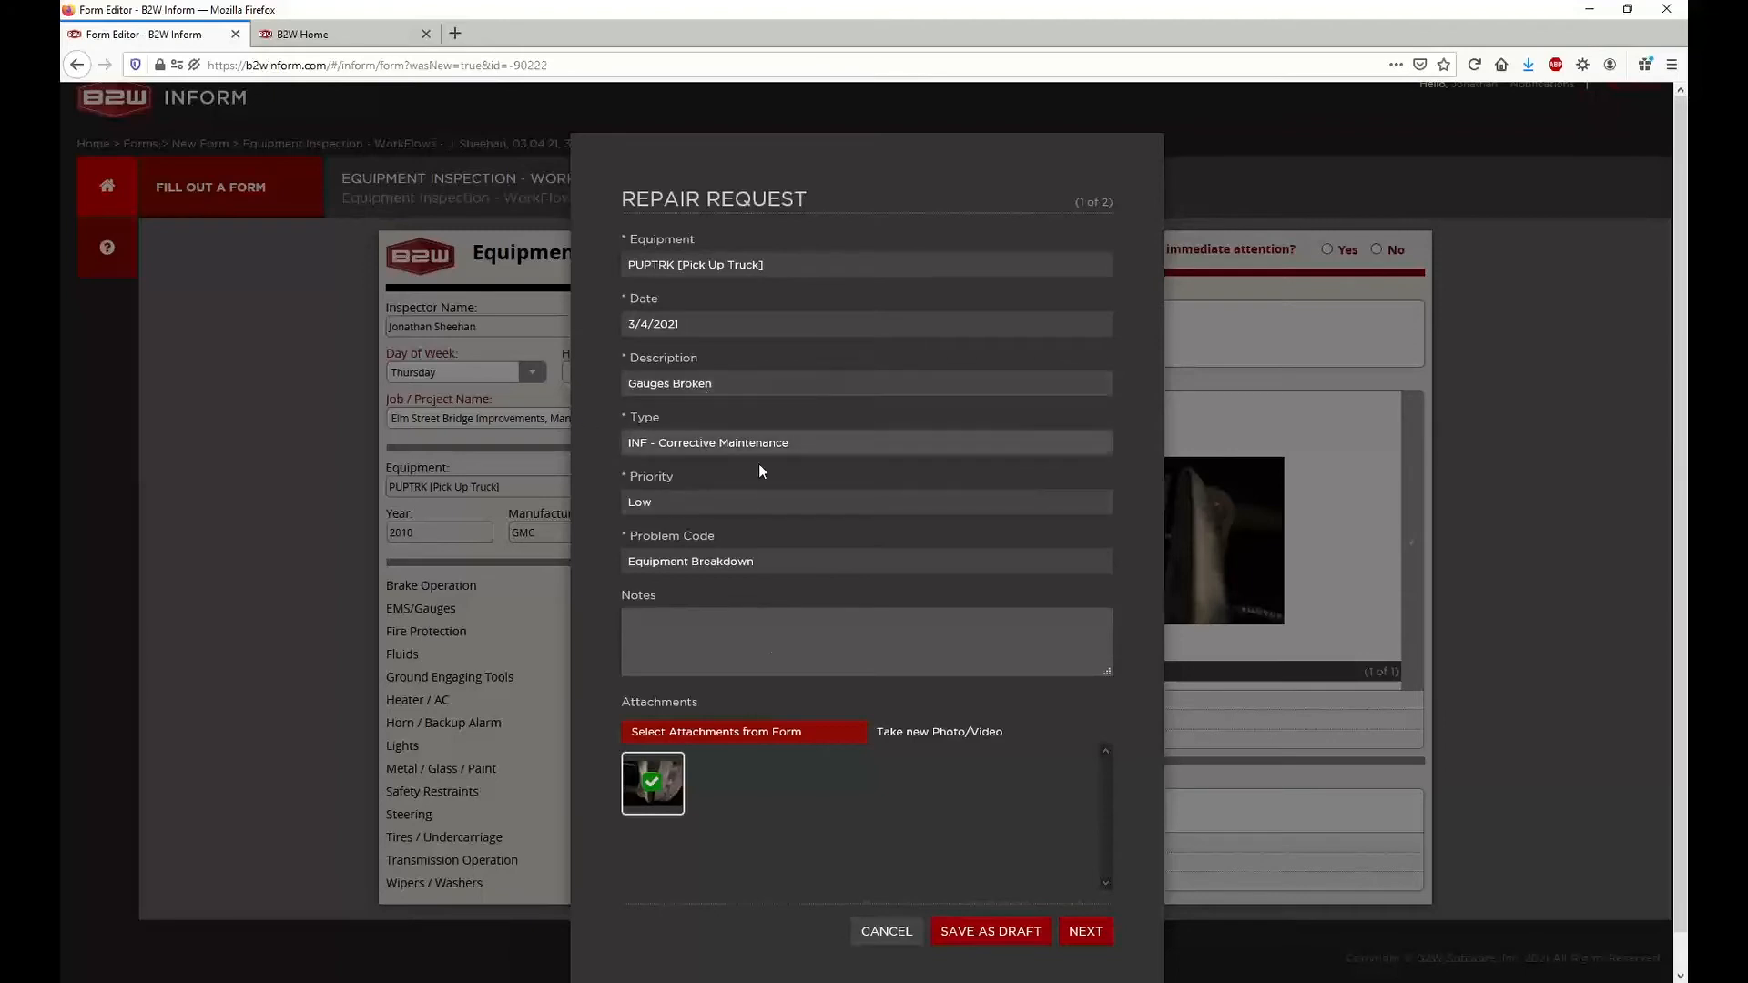
{"action": "type", "text": "Glass is b"}
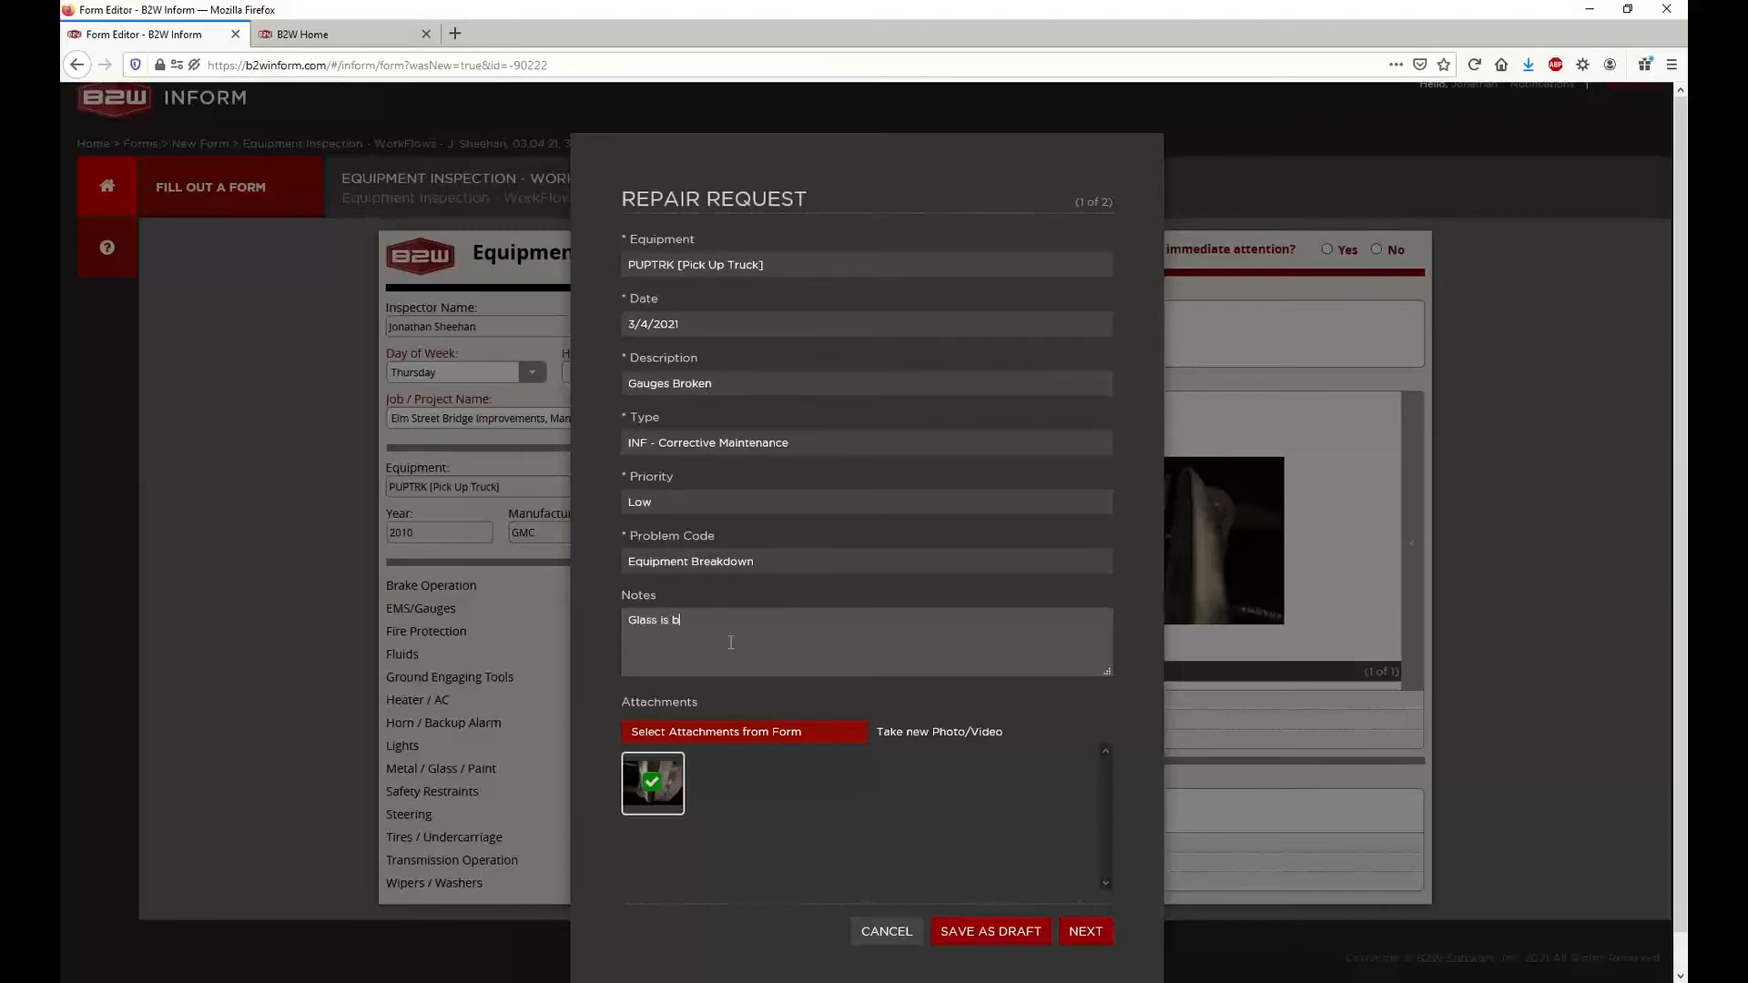
{"action": "type", "text": "roken on gauge."}
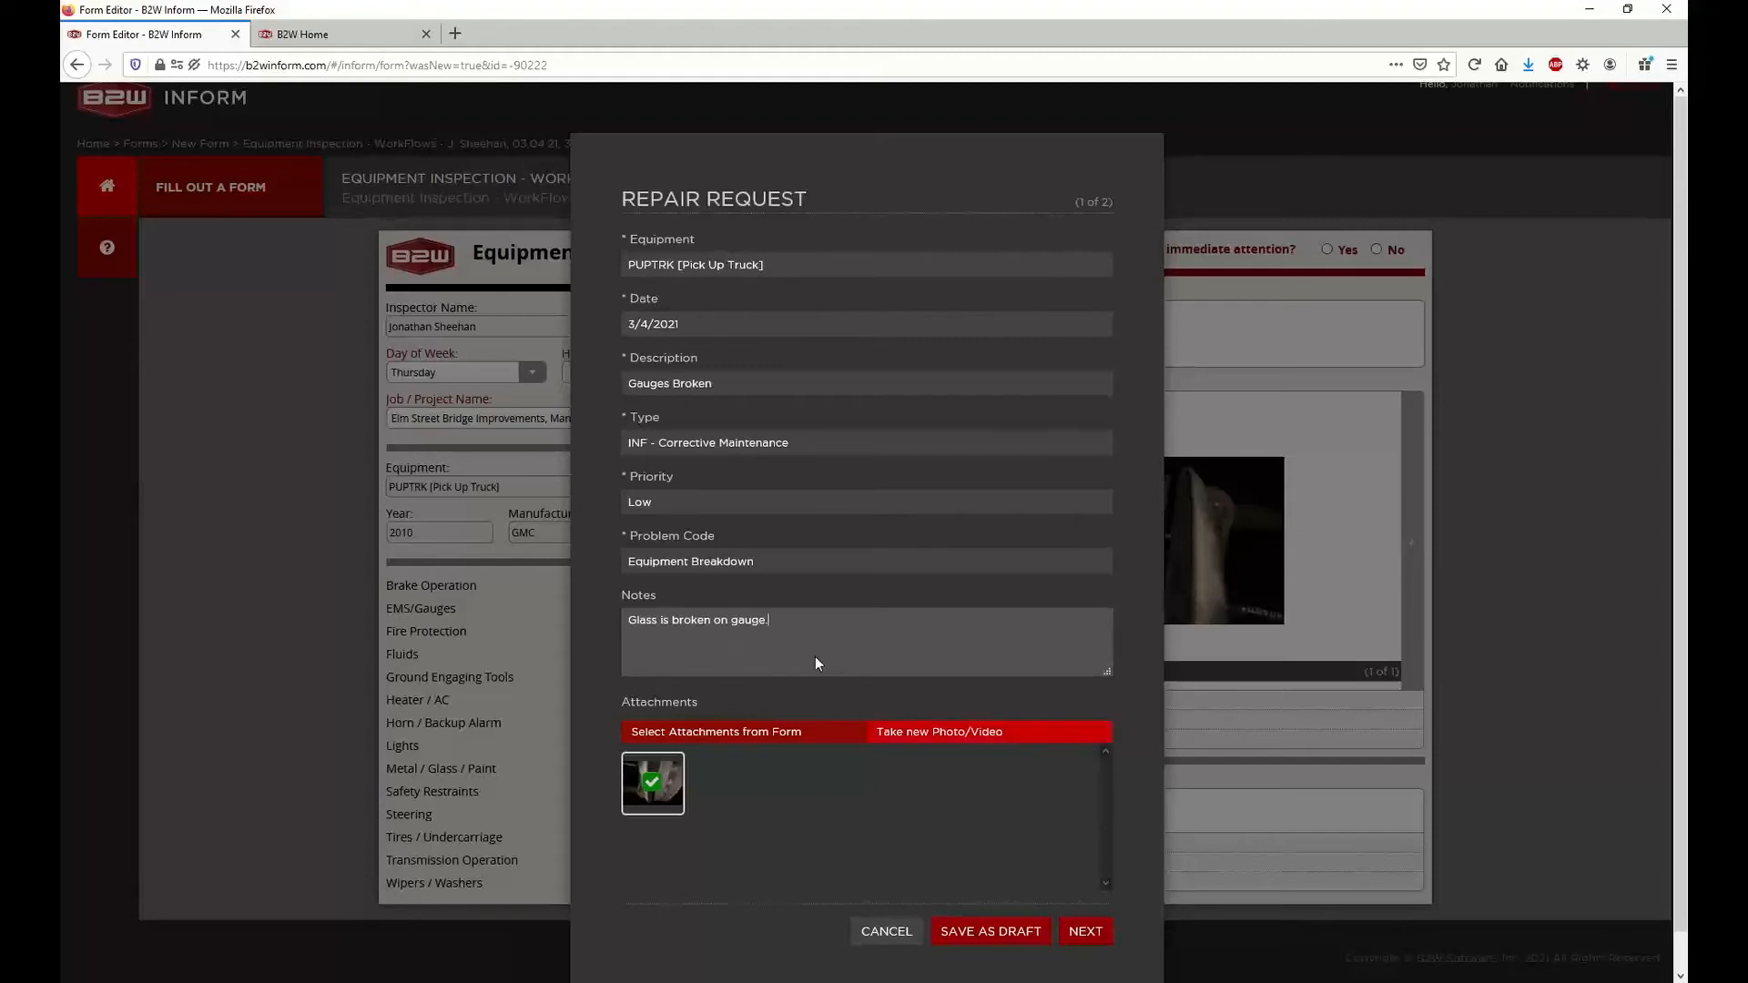
Check the Brake Need Repair request's details and go back to the Gauges Broken request
{"action": "left_click", "coordinate": [1088, 932]}
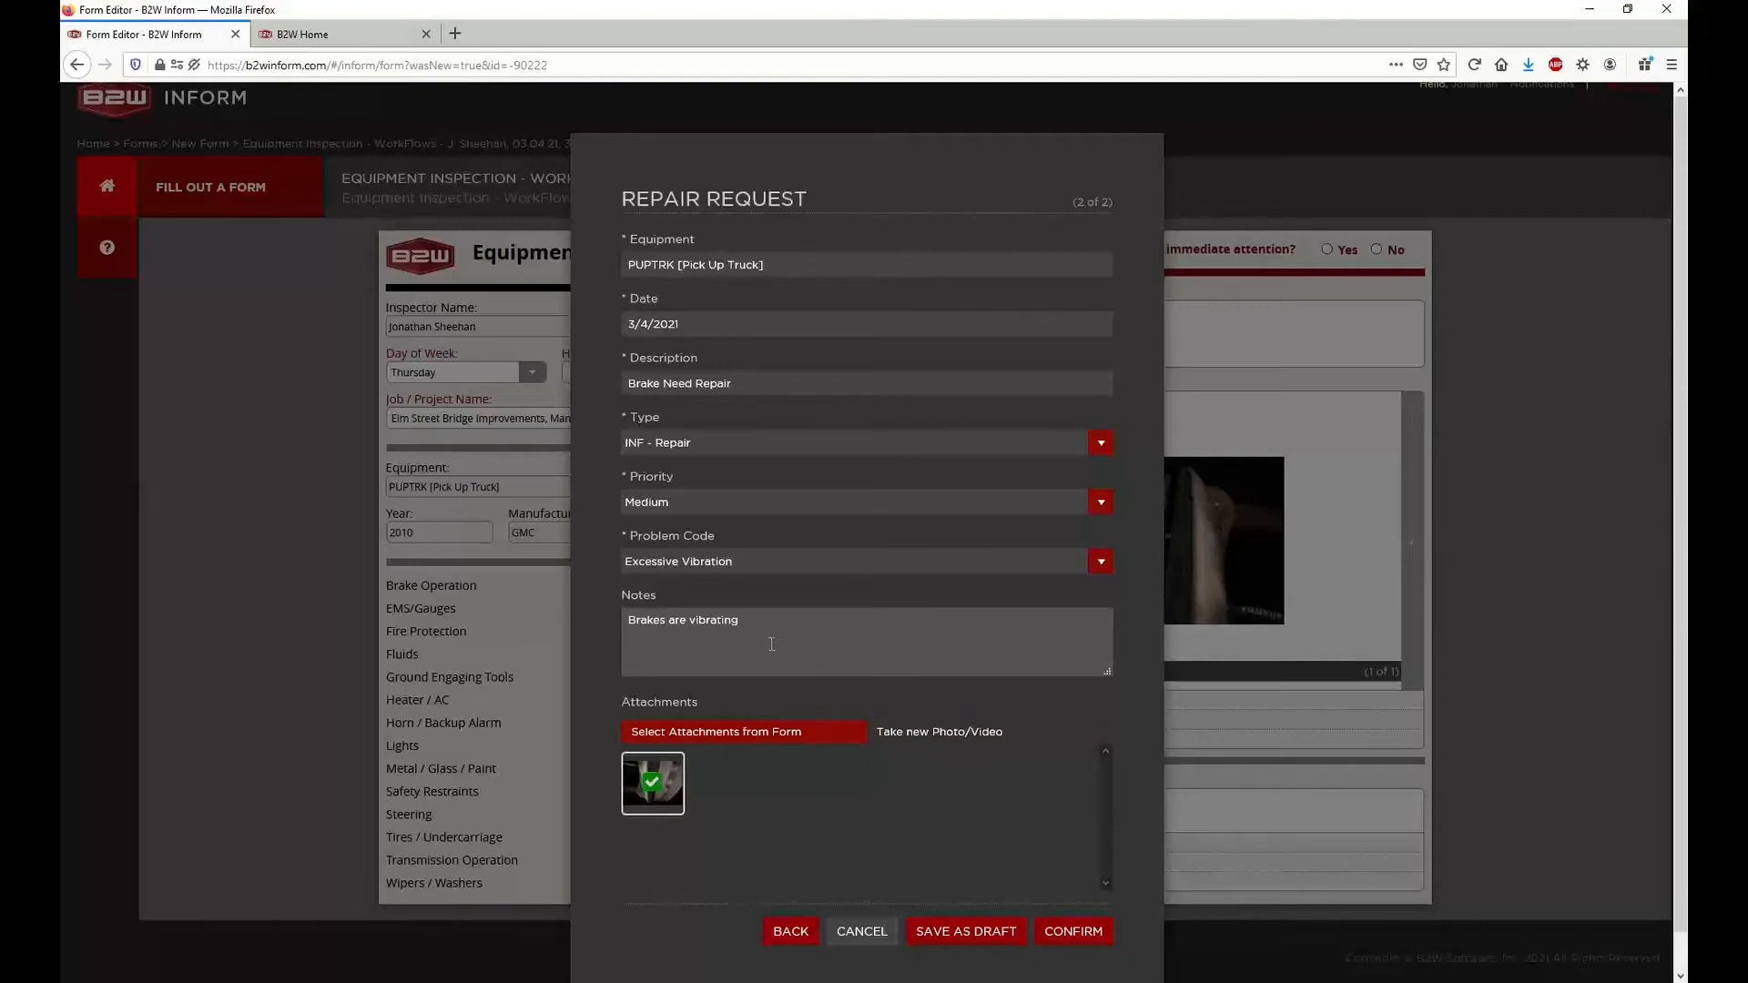
{"action": "left_click", "coordinate": [1000, 619]}
{"action": "key", "text": "Return"}
{"action": "left_click", "coordinate": [791, 930]}
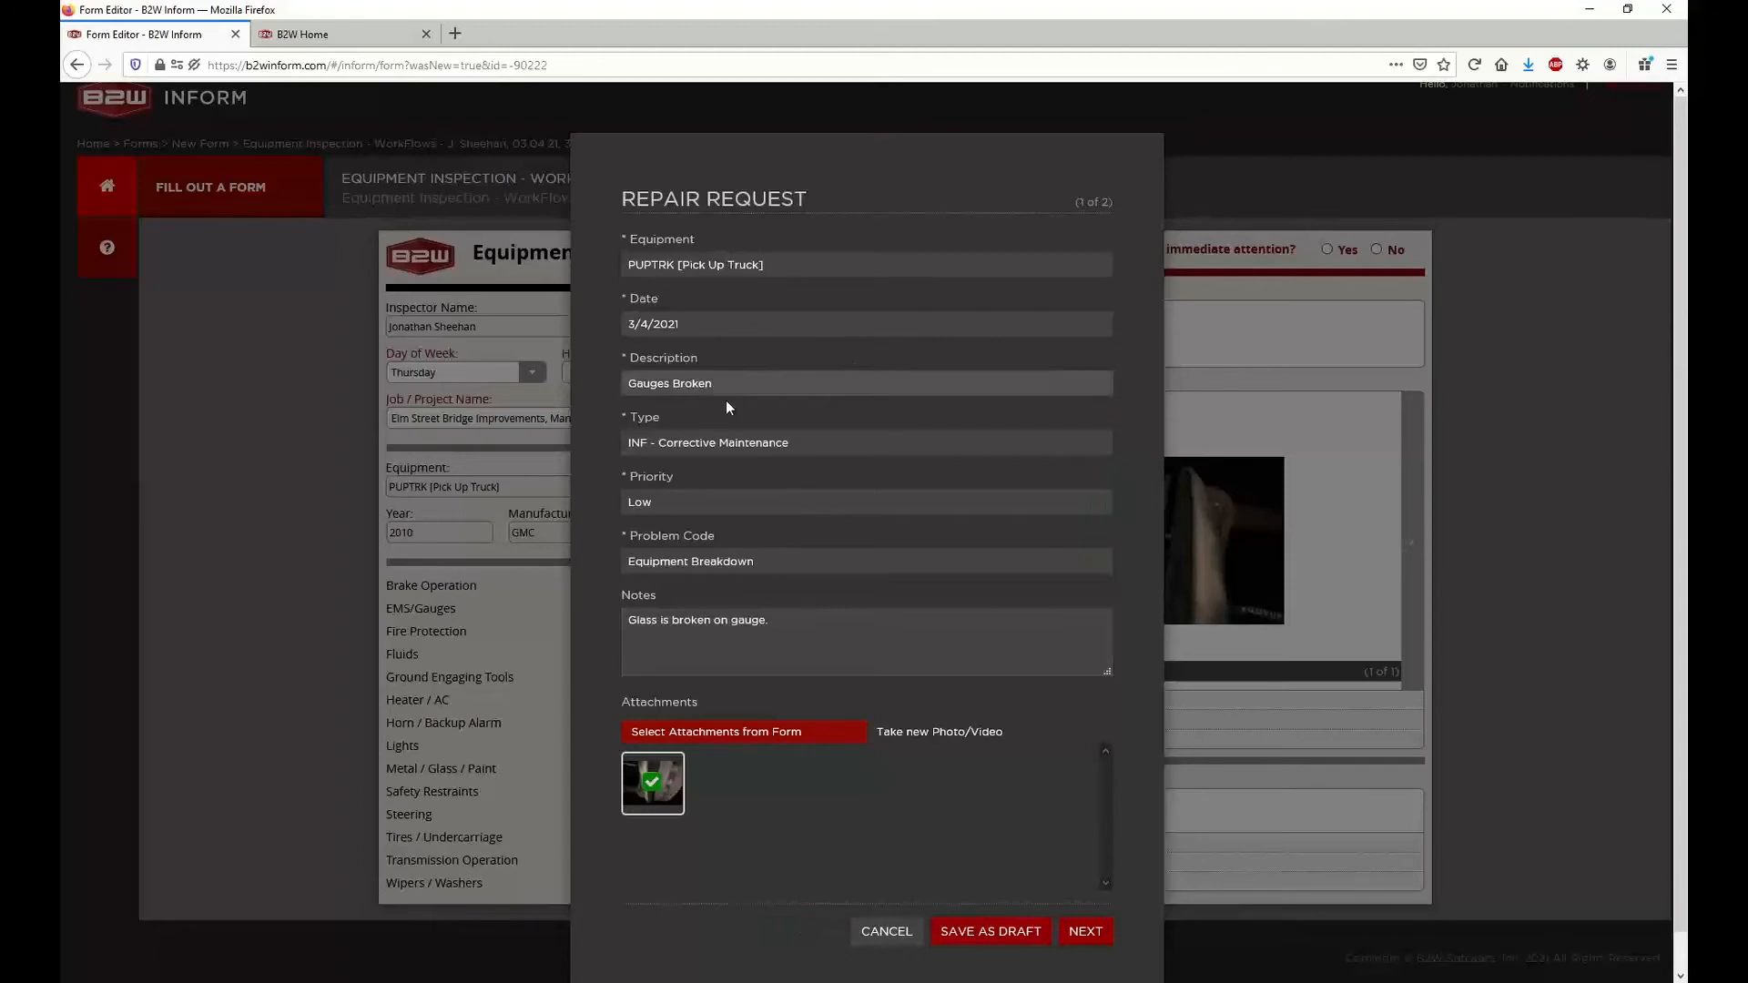
Deselect the inspection form's photo on the Gauges Broken request and add Dozer.jpg as a new photo
{"action": "left_click", "coordinate": [711, 703]}
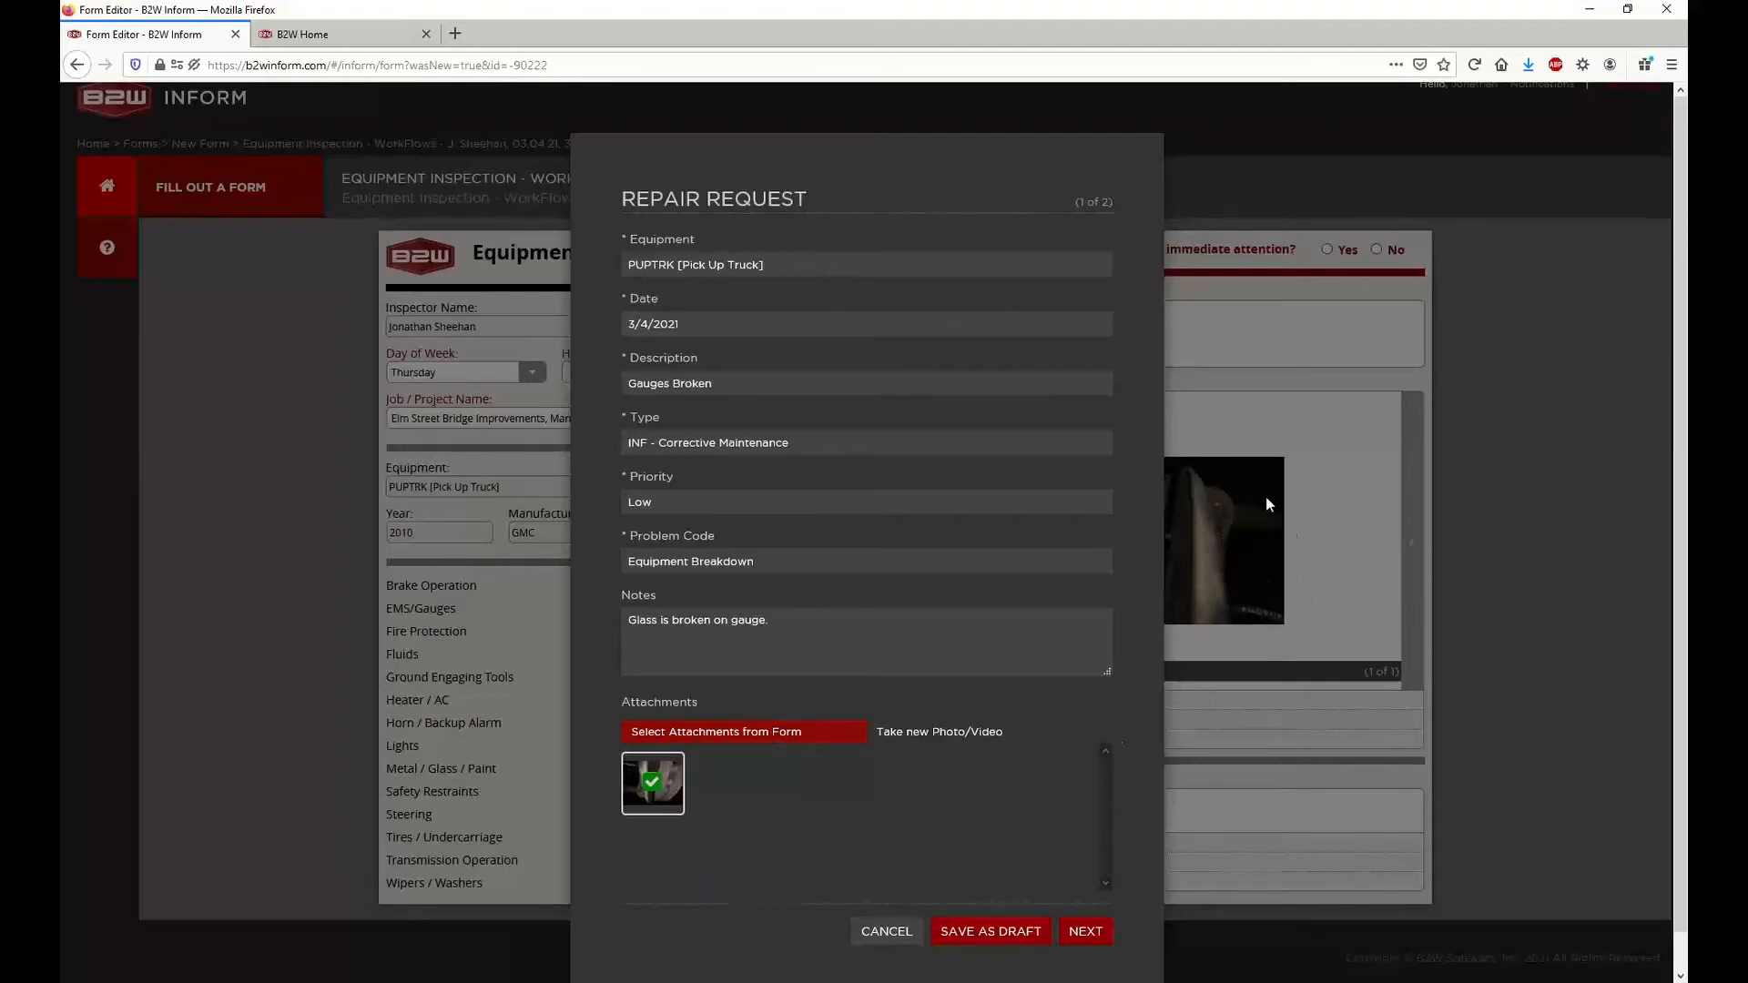
{"action": "left_click", "coordinate": [650, 783]}
{"action": "left_click", "coordinate": [917, 743]}
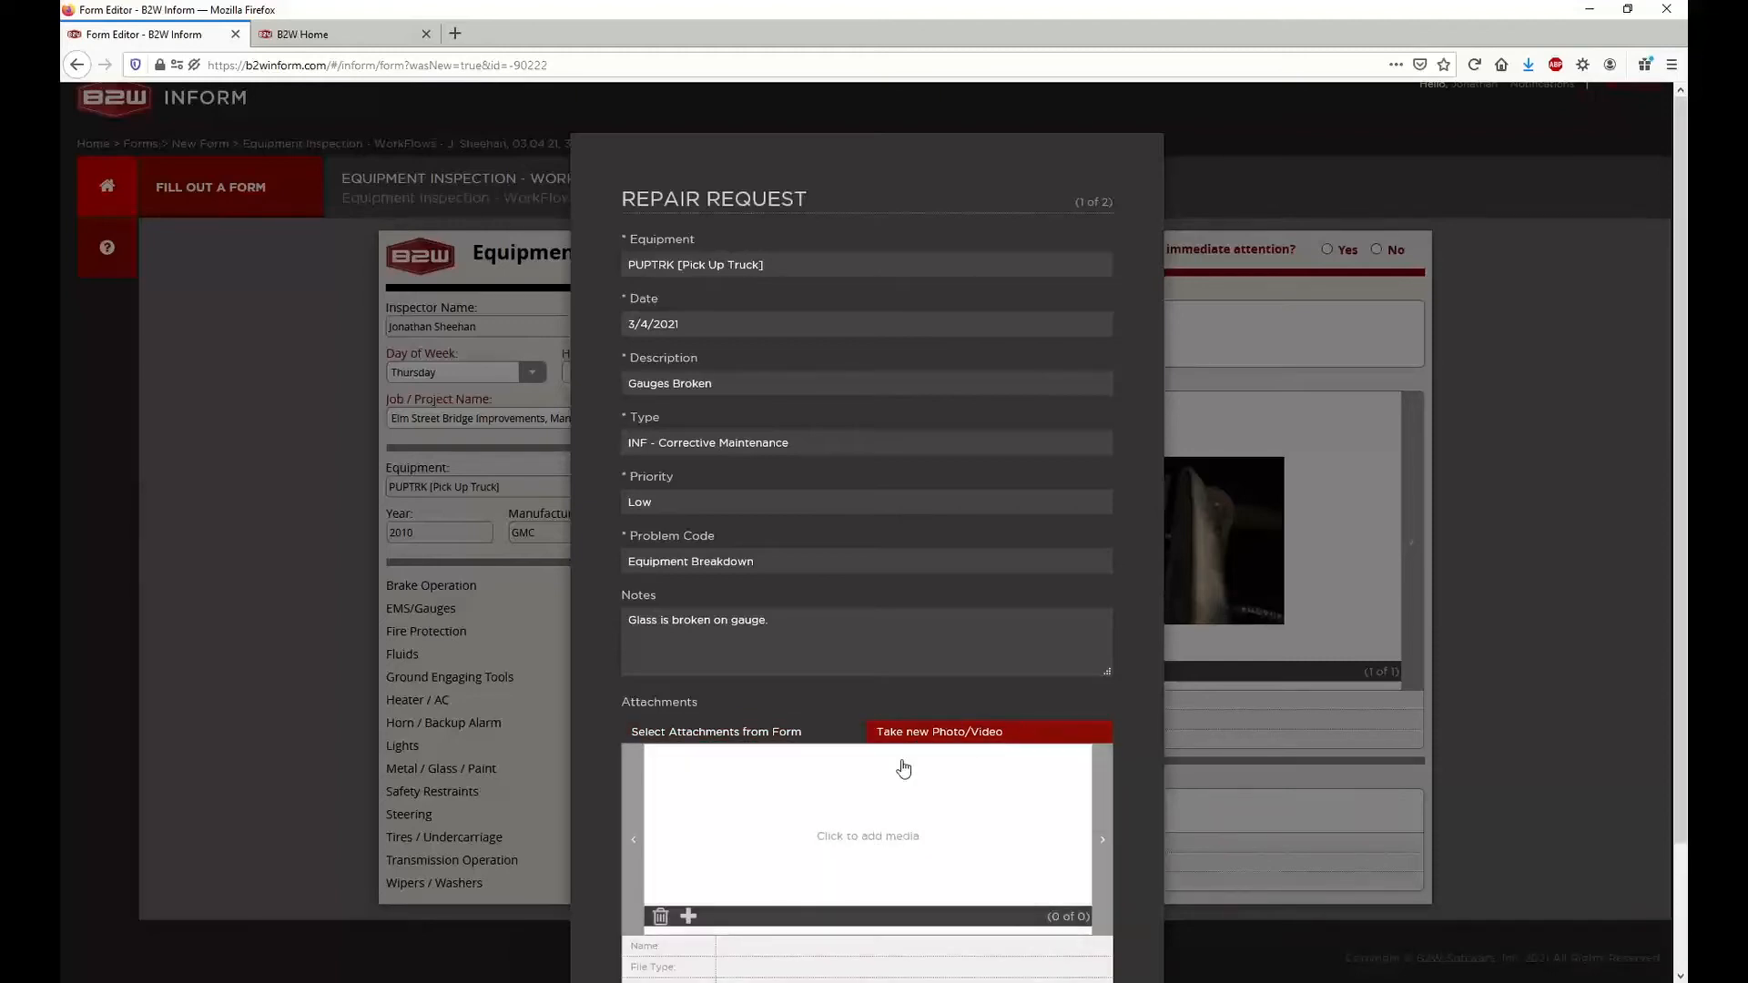
{"action": "scroll", "coordinate": [917, 746], "scroll_direction": "down", "scroll_amount": 2}
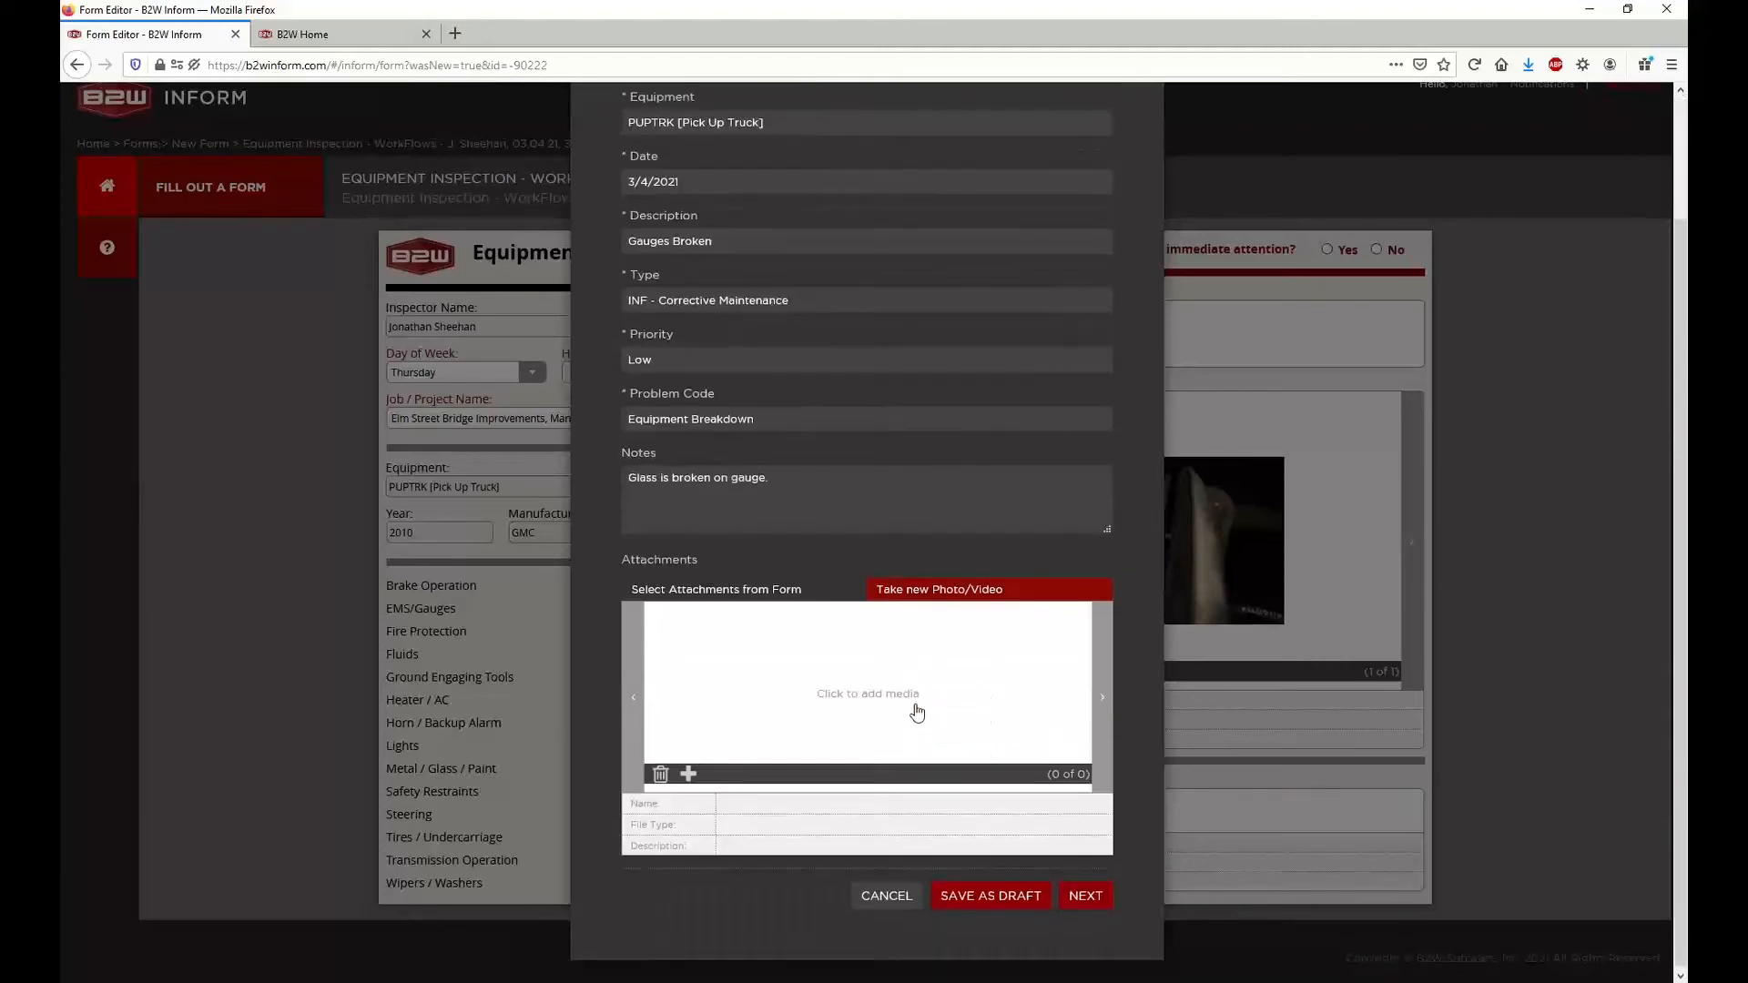
{"action": "left_click", "coordinate": [872, 699]}
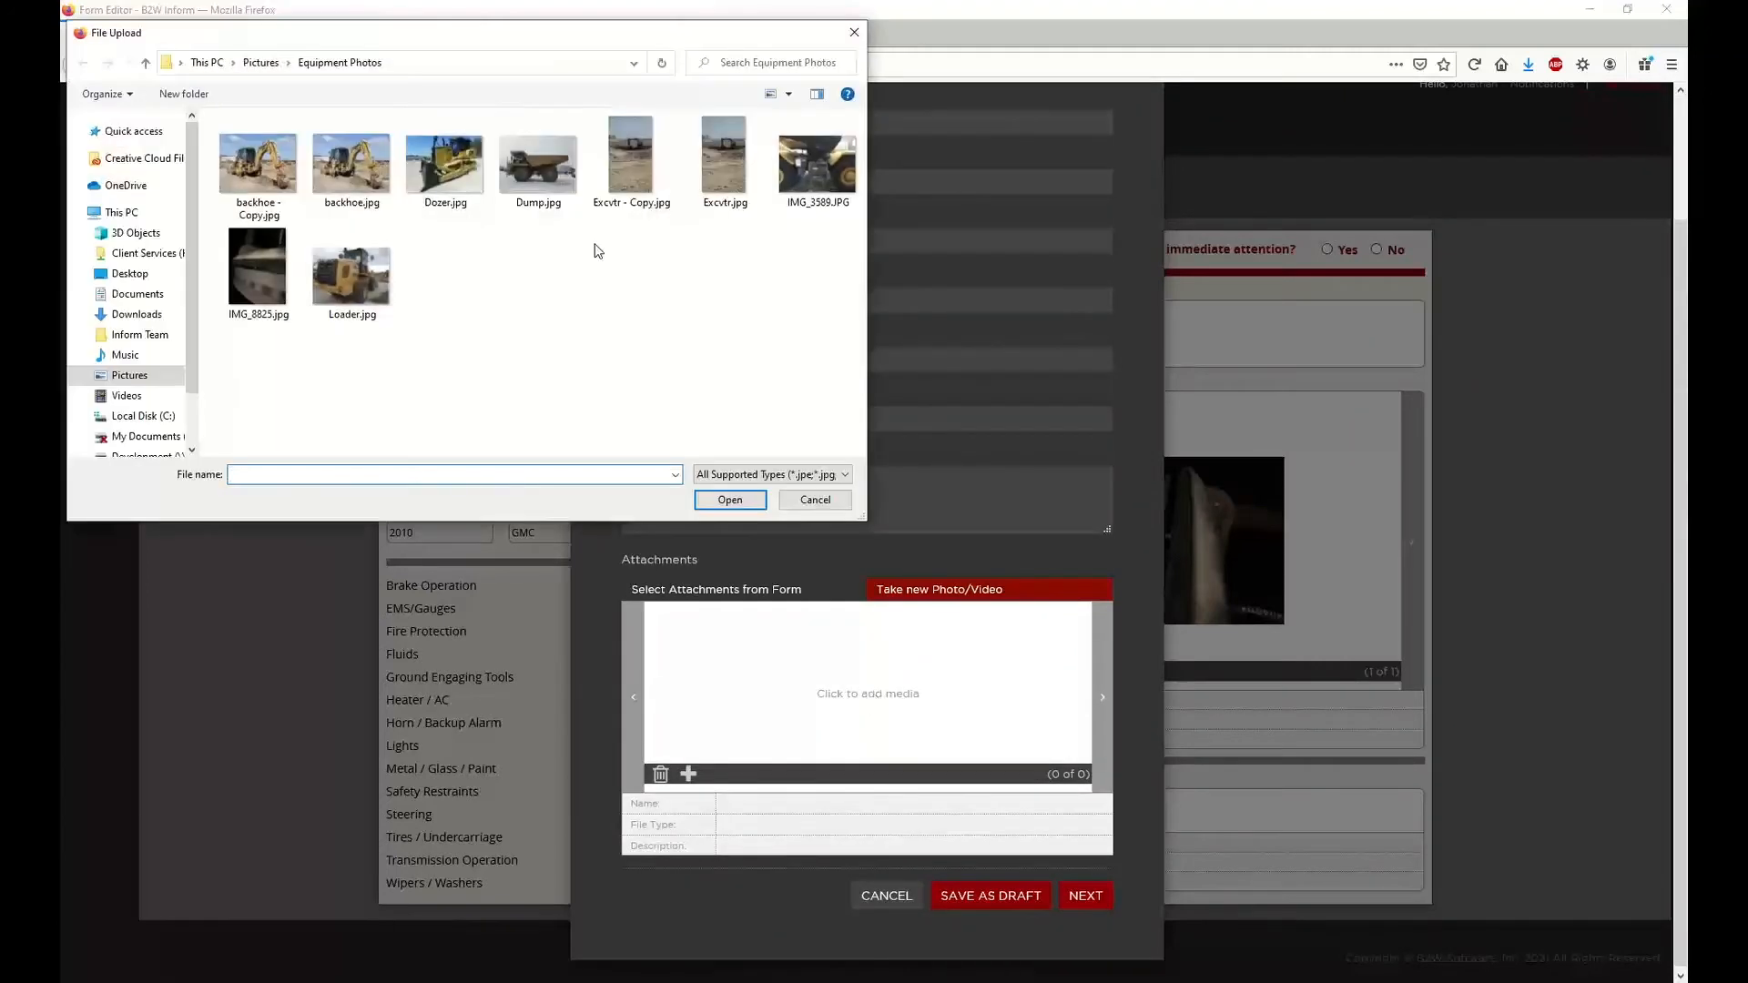
{"action": "left_click", "coordinate": [465, 164]}
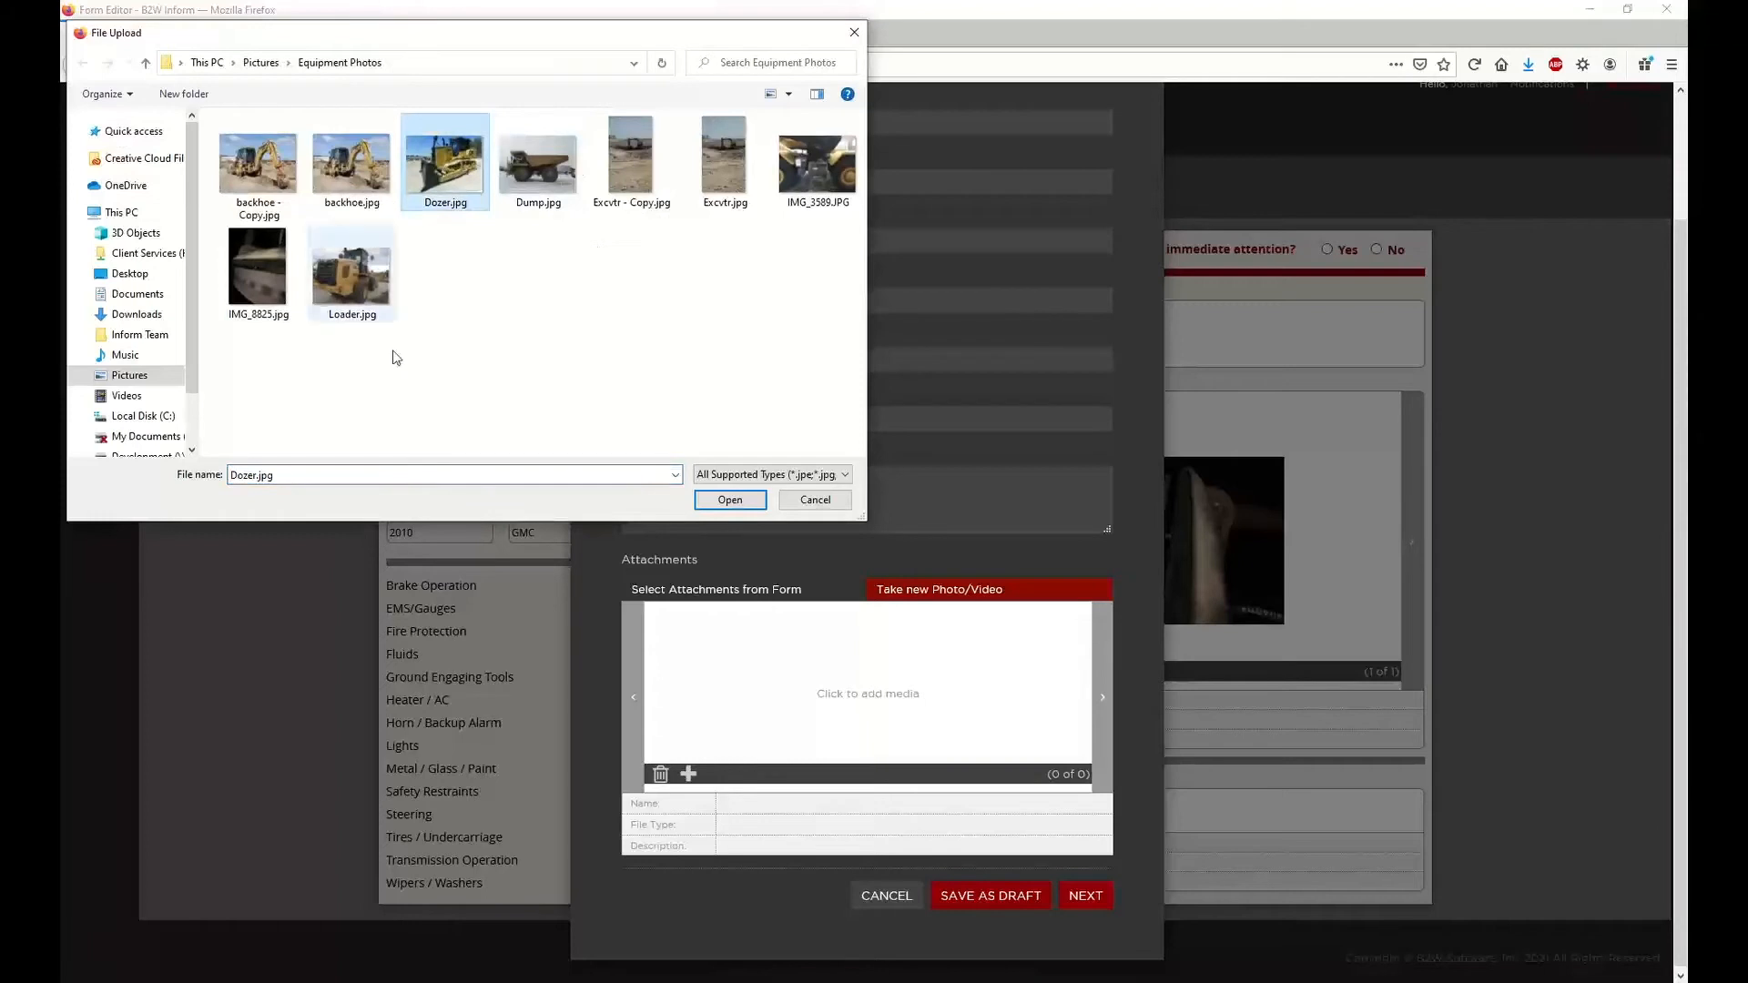
{"action": "left_click", "coordinate": [731, 500]}
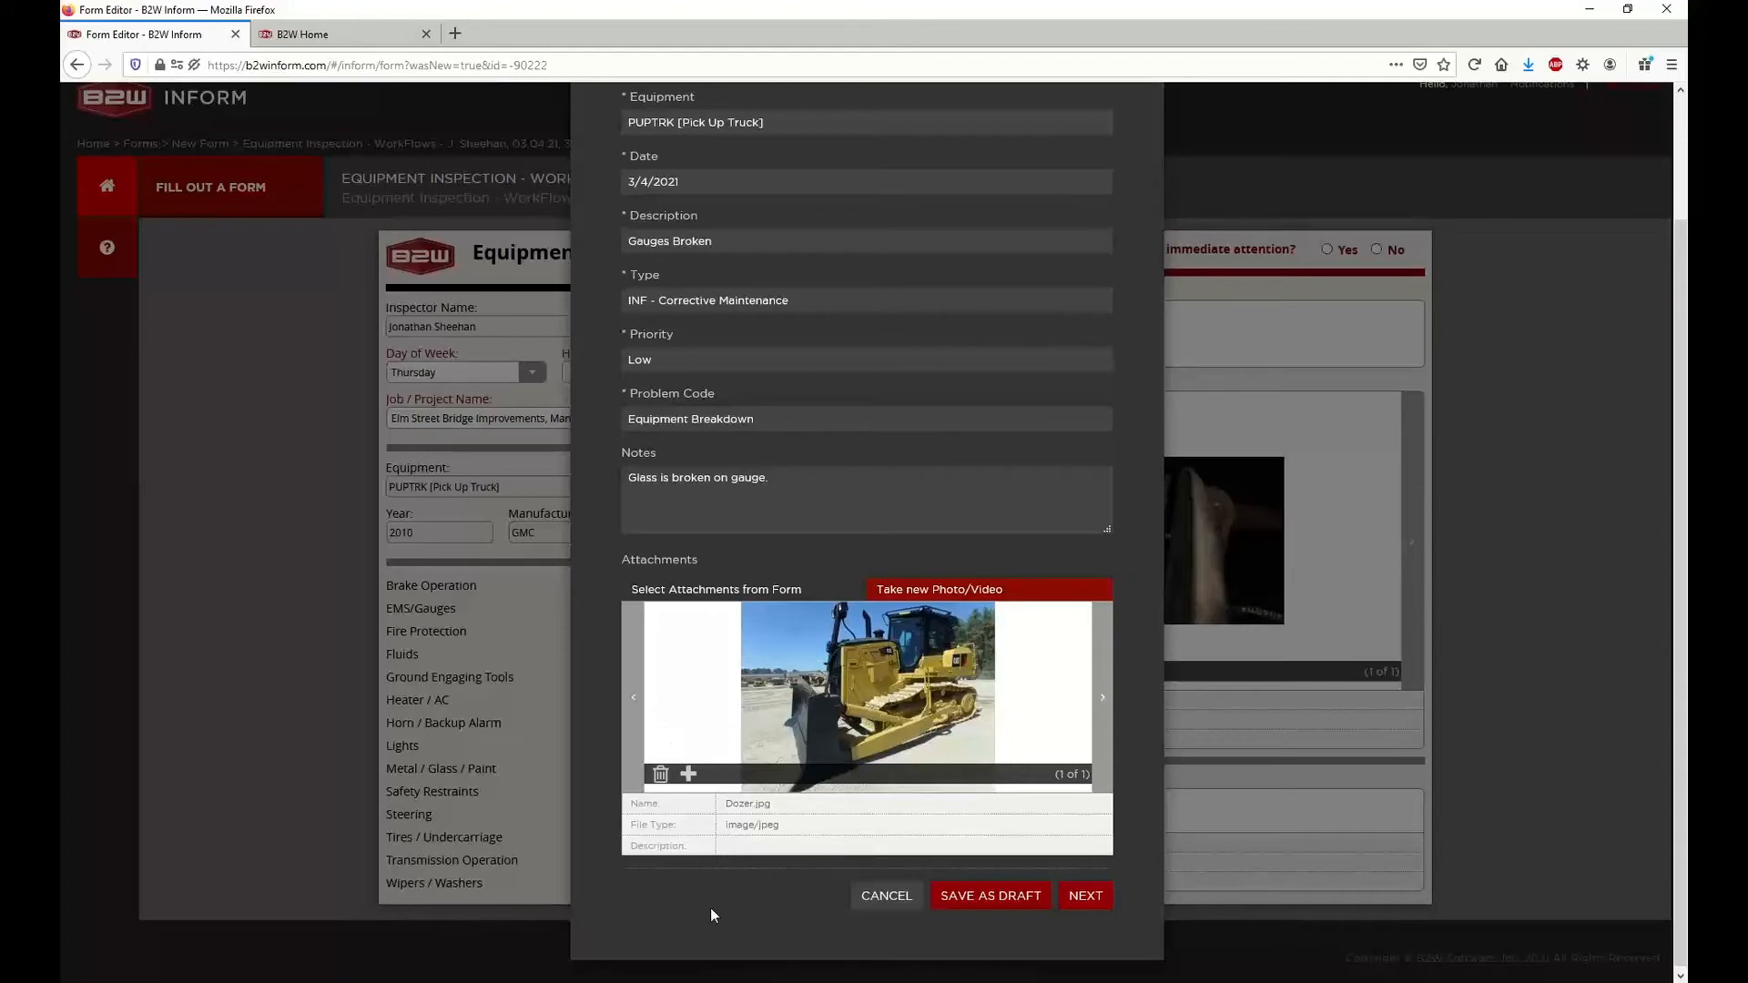
Advance to the Brake Need Repair request, keep the form's photo as its attachment, and confirm the repair requests
{"action": "left_click", "coordinate": [1085, 896]}
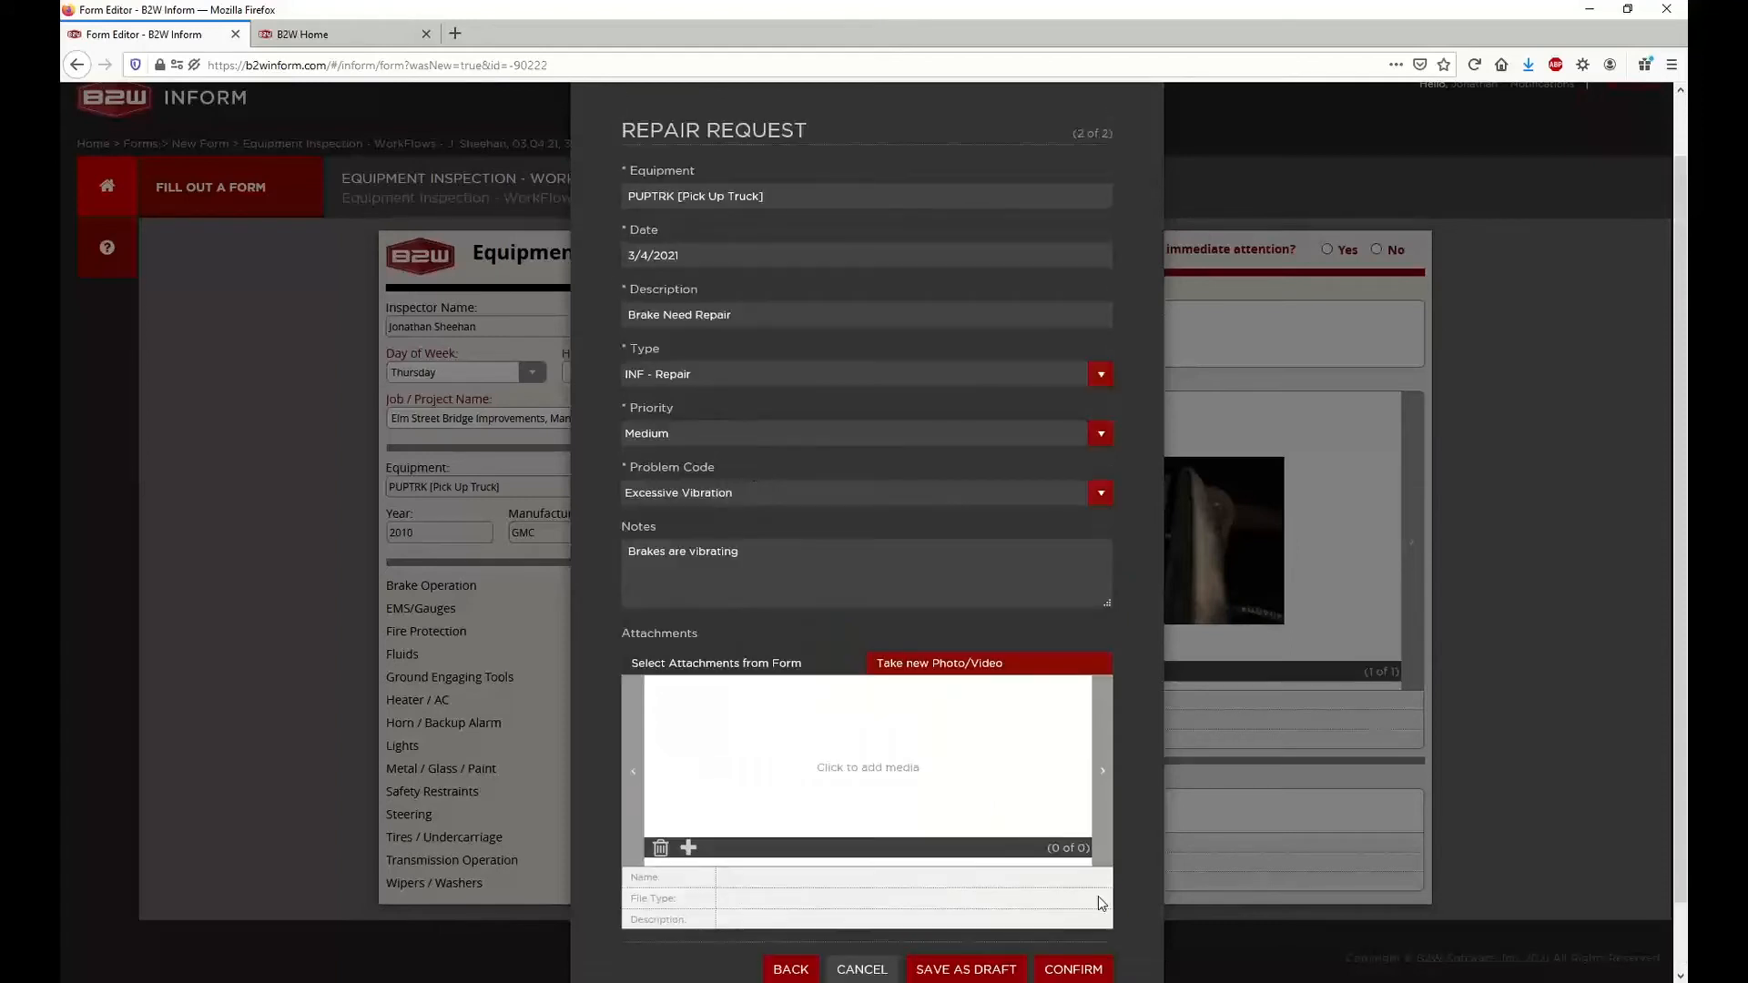
{"action": "left_click", "coordinate": [793, 663]}
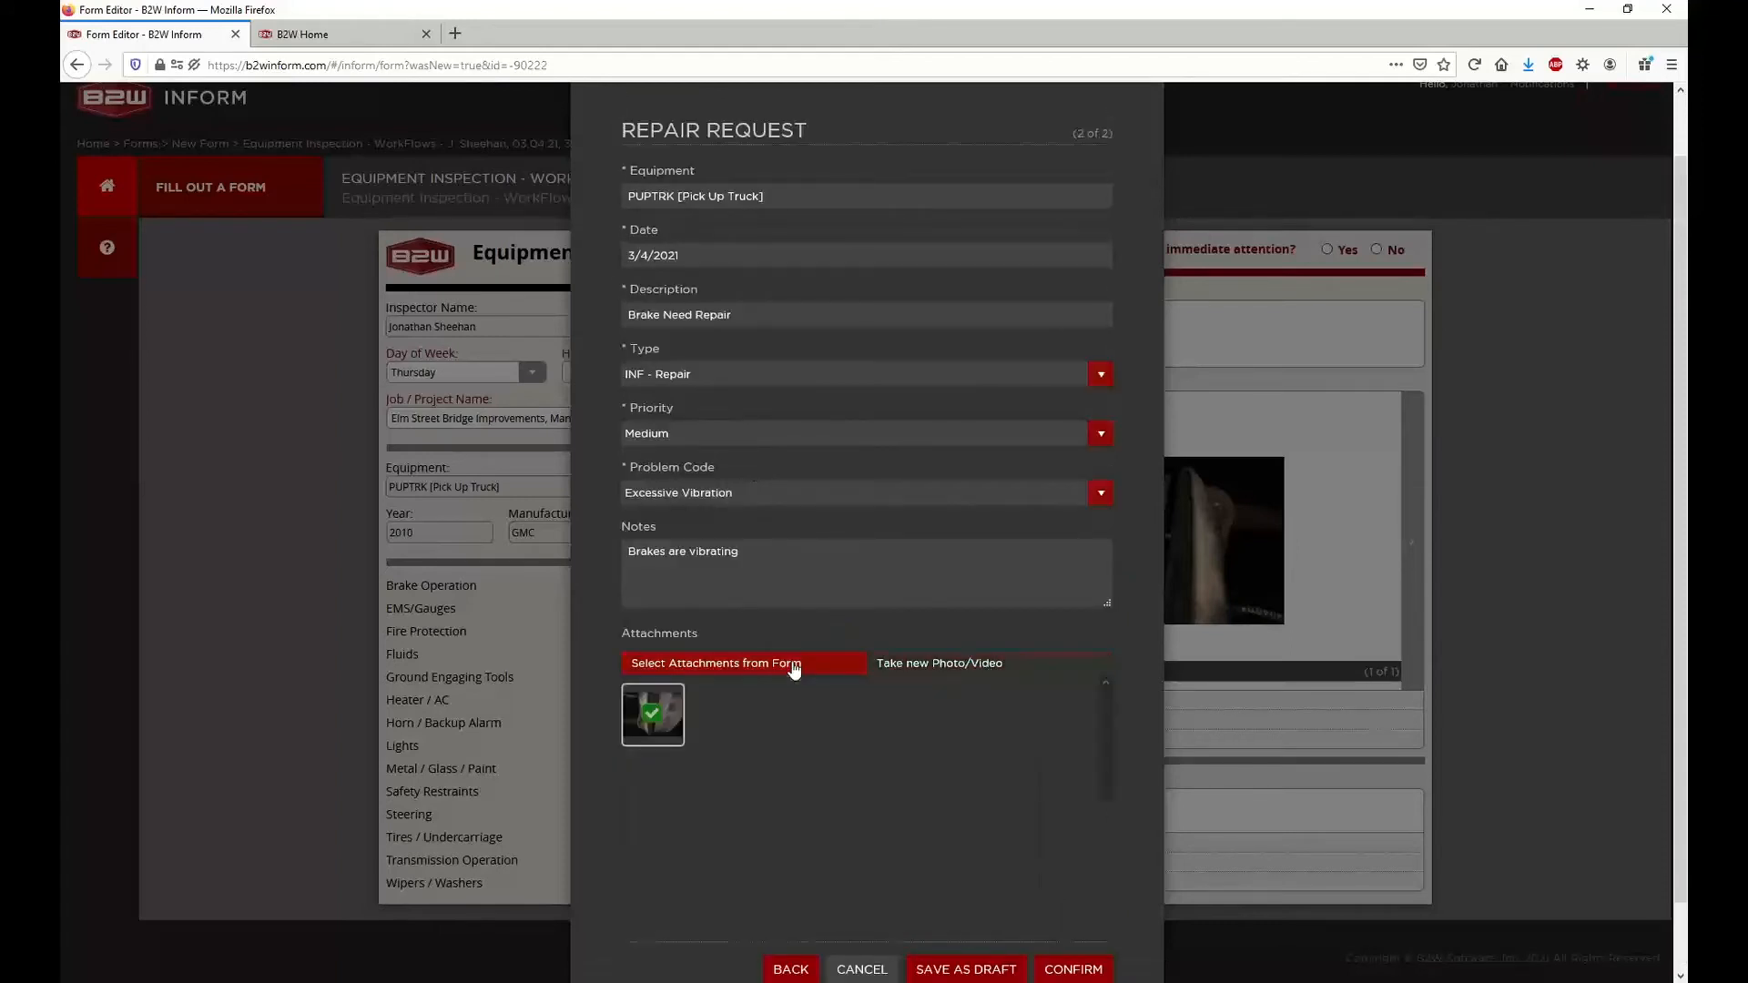
{"action": "left_click", "coordinate": [652, 751]}
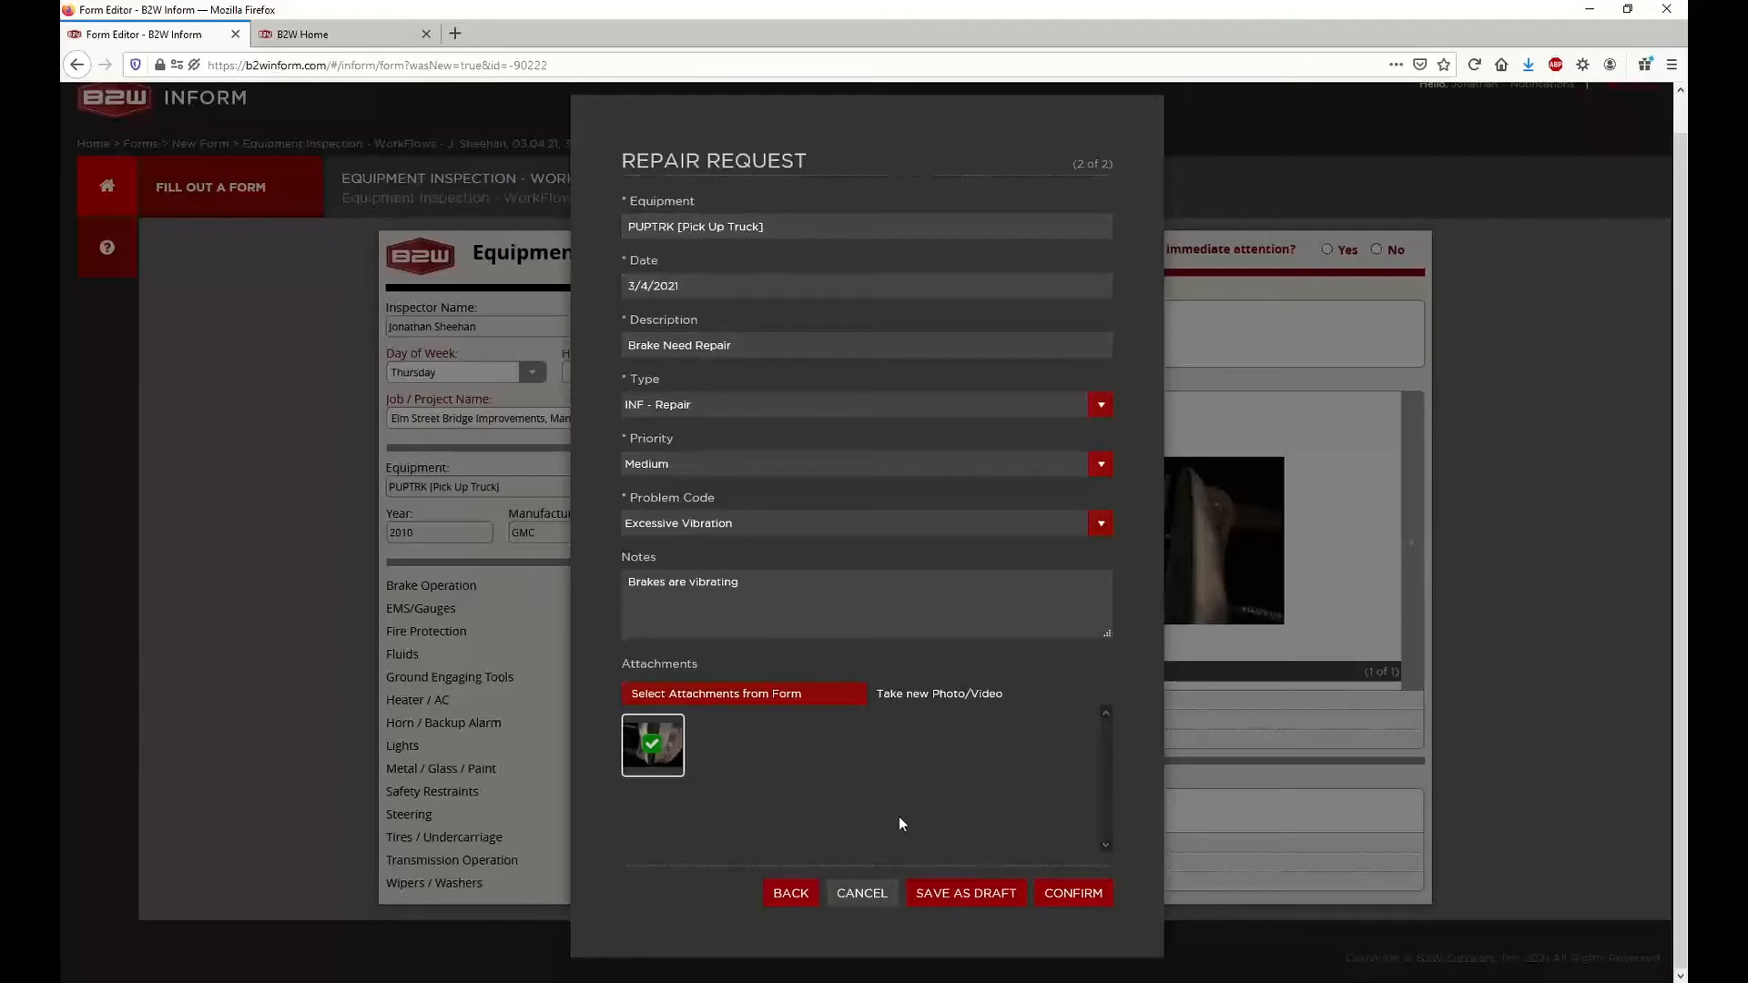
{"action": "left_click", "coordinate": [1074, 894]}
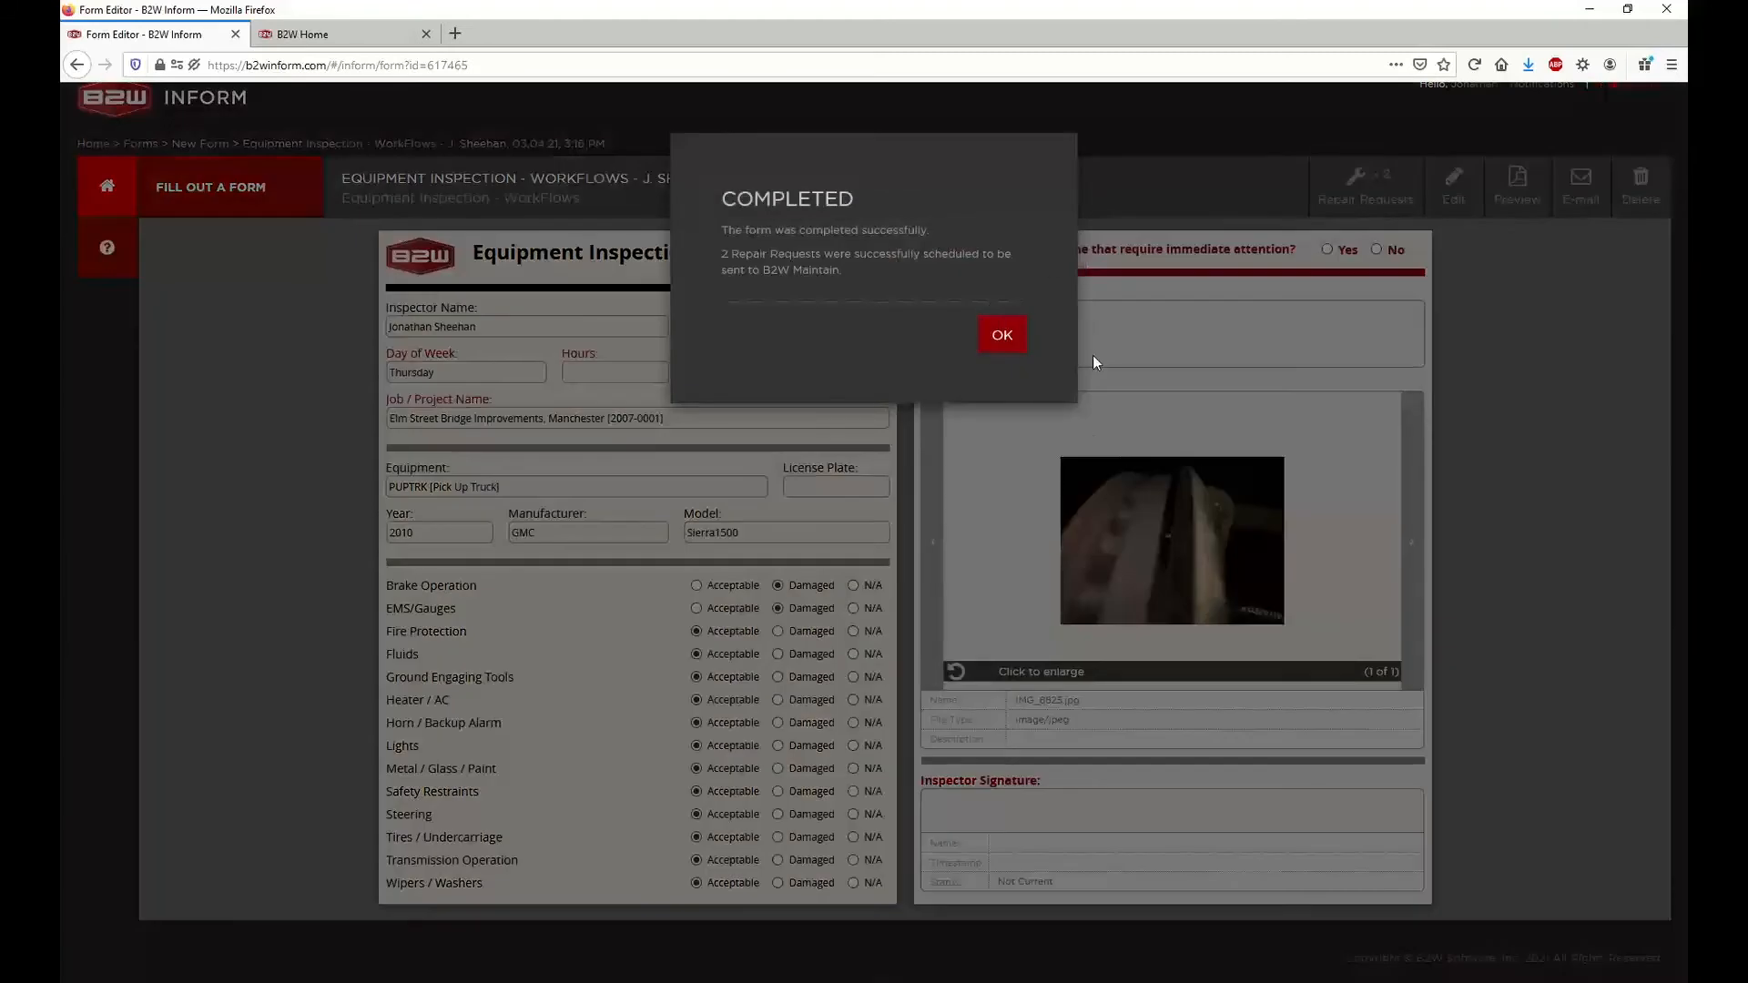
Read the form completion message about the scheduled repair requests and dismiss it
{"action": "left_click_drag", "start_coordinate": [716, 220], "coordinate": [926, 227]}
{"action": "left_click", "coordinate": [932, 229]}
{"action": "left_click_drag", "start_coordinate": [725, 251], "coordinate": [883, 266]}
{"action": "left_click", "coordinate": [883, 266]}
{"action": "left_click", "coordinate": [1004, 337]}
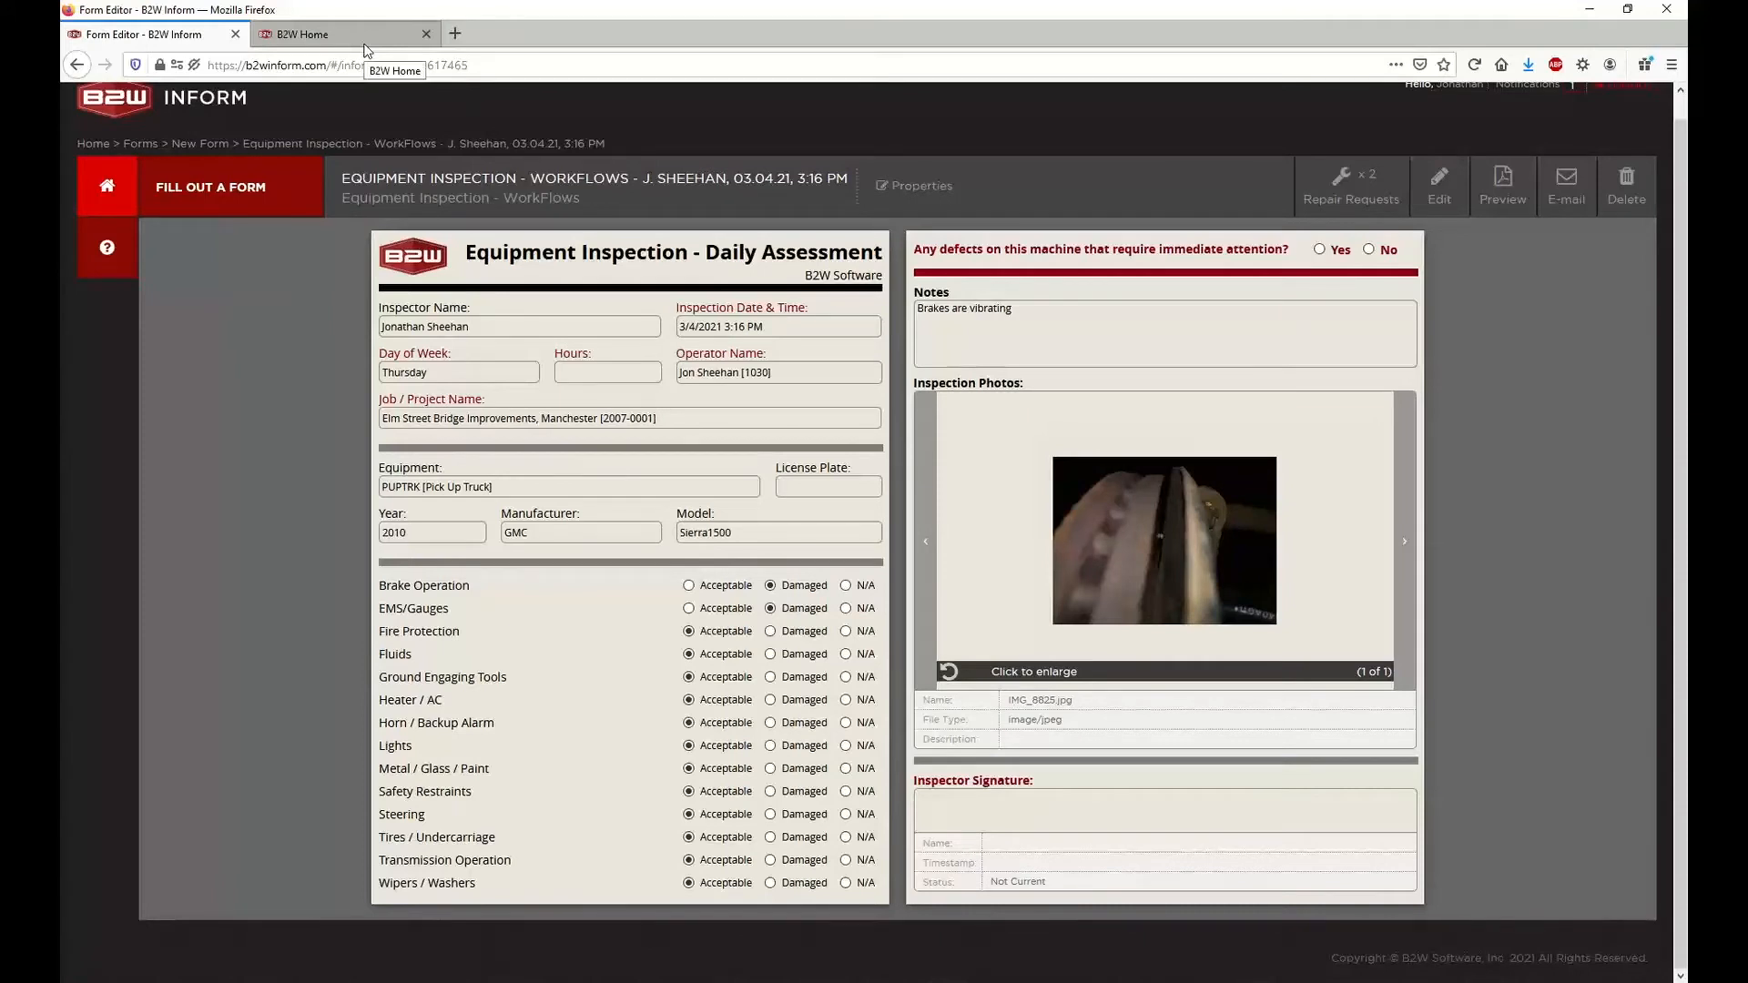
Open the Equipment Inspection - WorkFlows form dated 03.04.21, 3:16 PM from the completed forms
{"action": "left_click", "coordinate": [105, 187]}
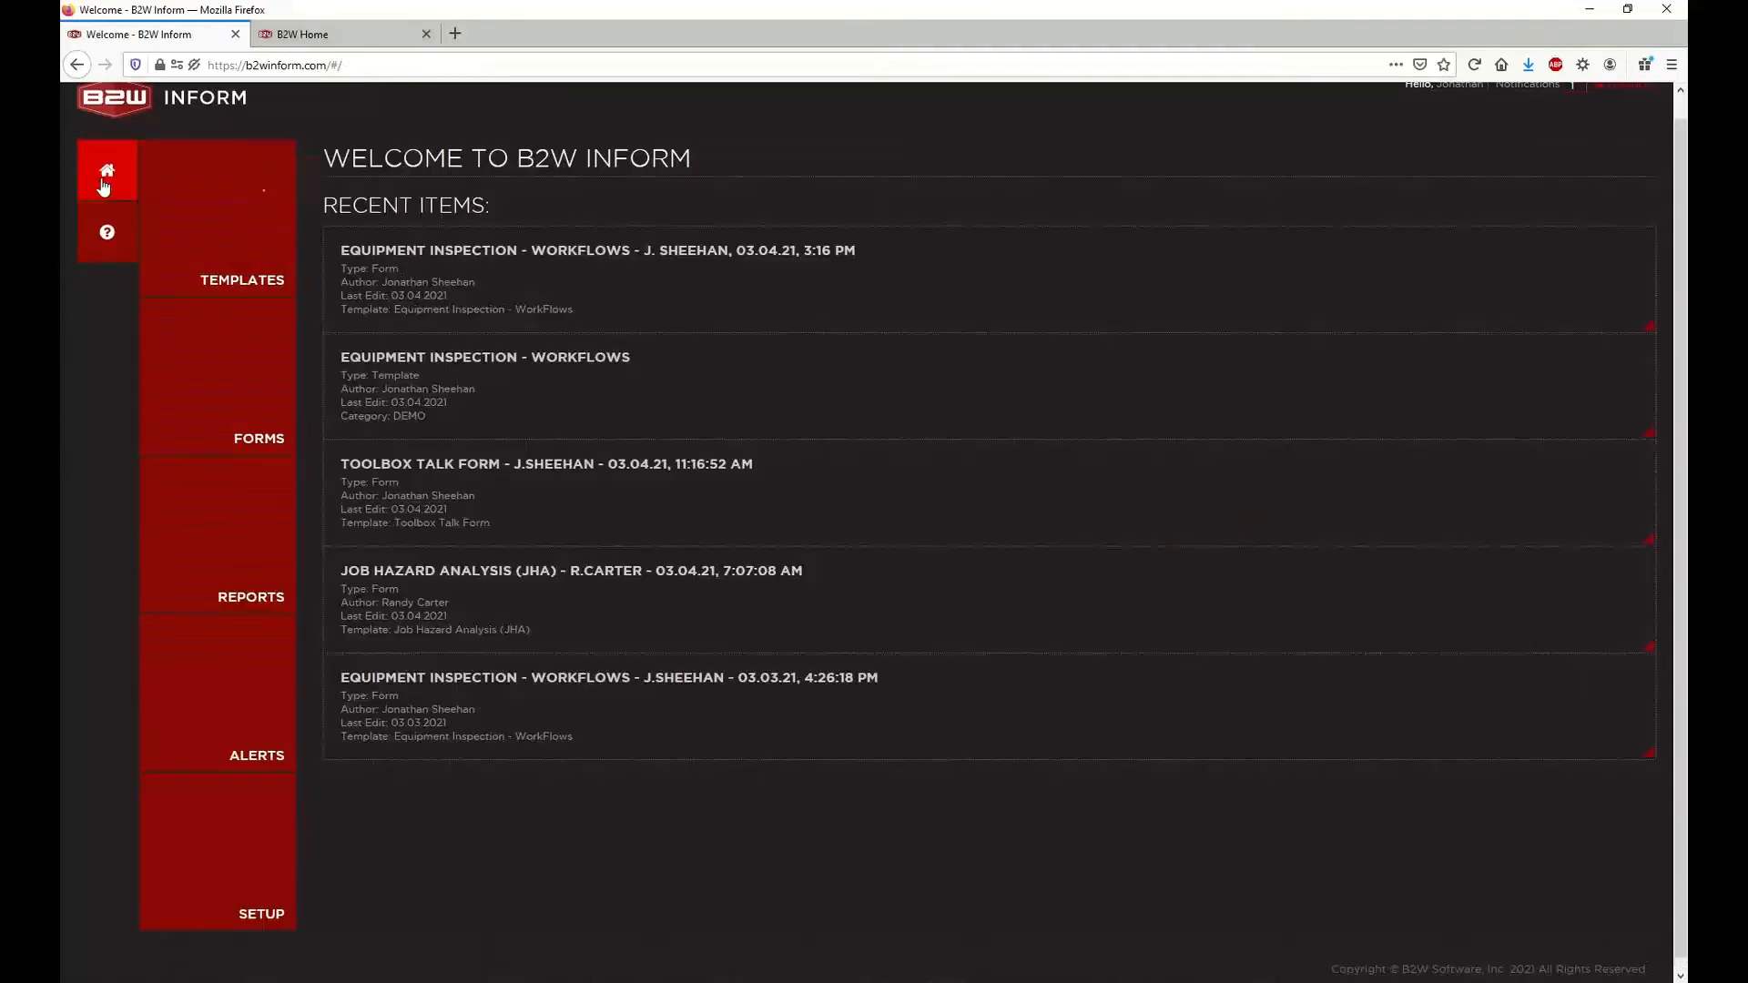
{"action": "left_click", "coordinate": [190, 427]}
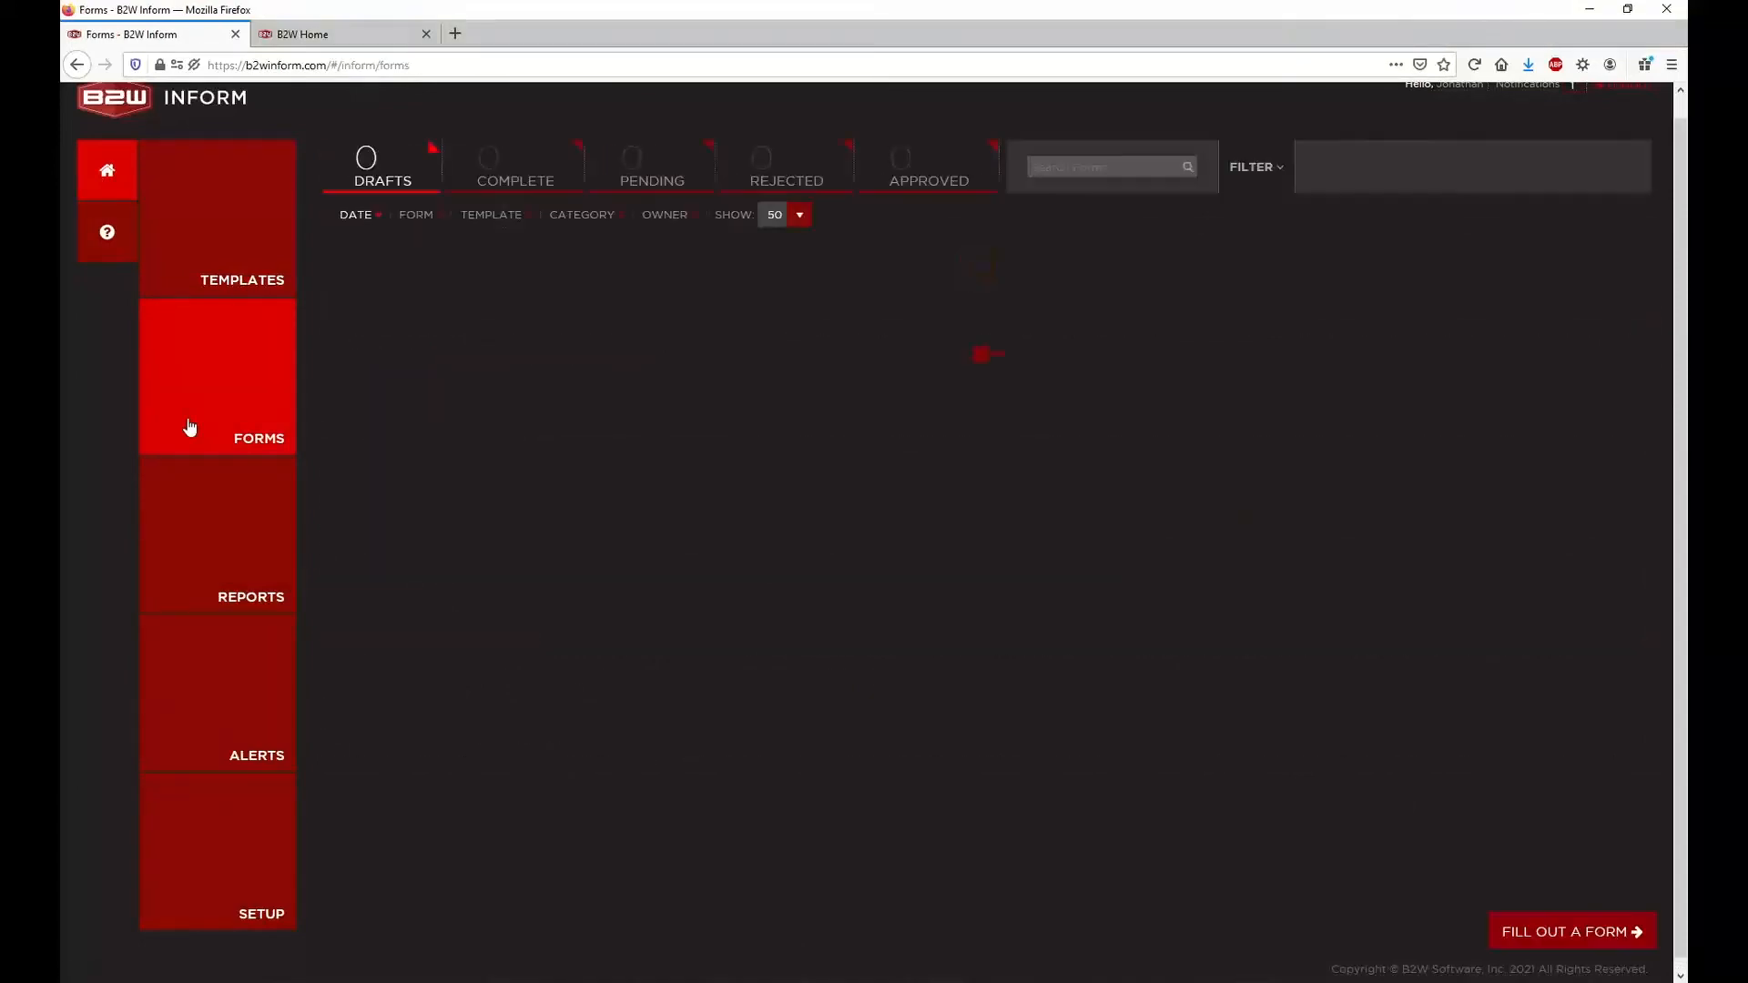
{"action": "left_click", "coordinate": [526, 162]}
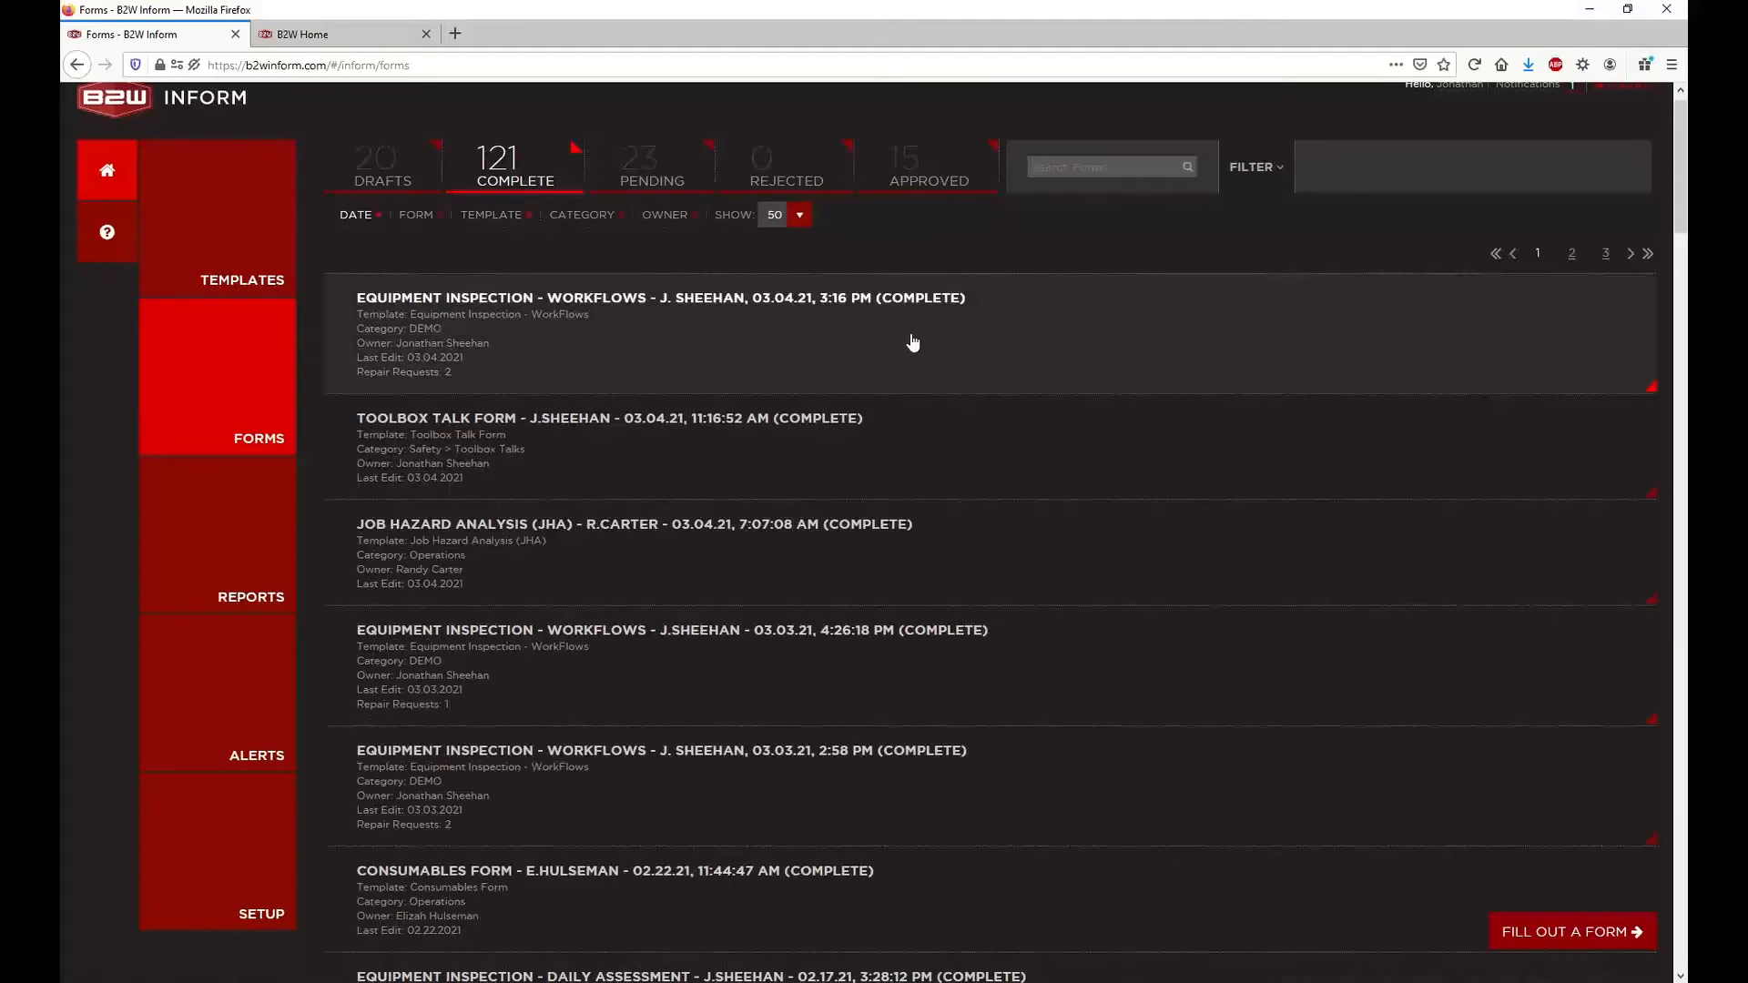
{"action": "left_click", "coordinate": [689, 330]}
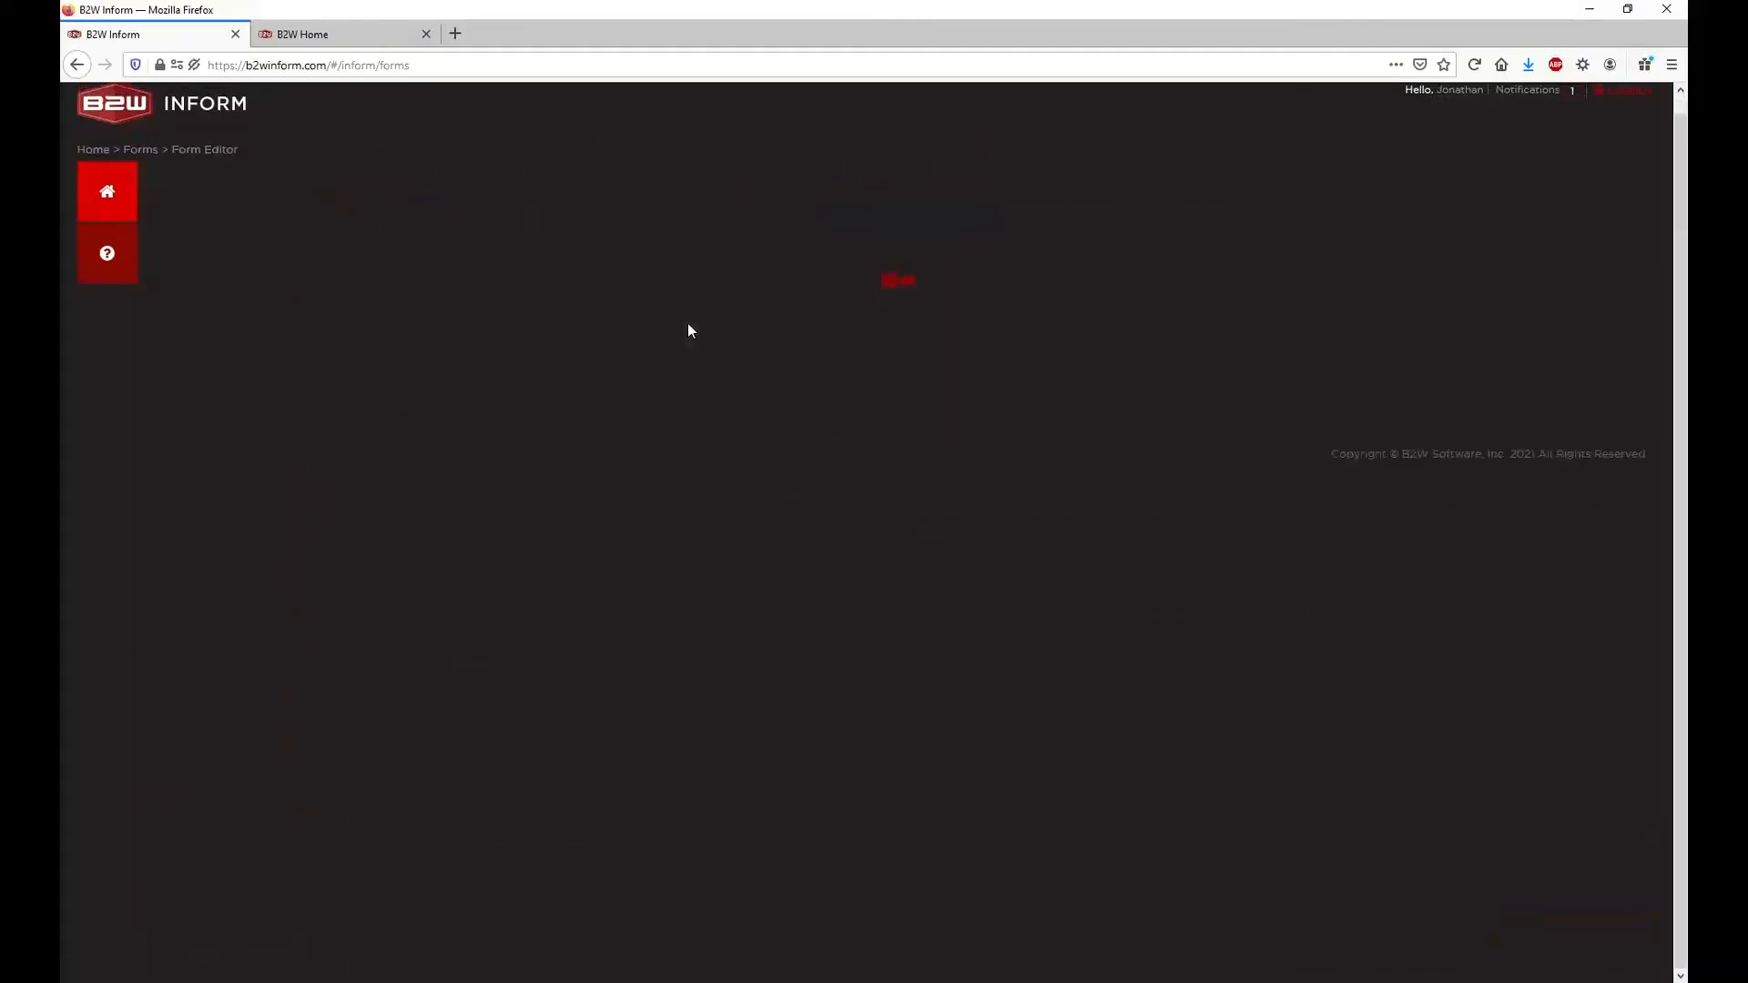
Switch to B2W Maintain, go to the maintenance requests, and add a Date Requested filter
{"action": "left_click", "coordinate": [355, 41]}
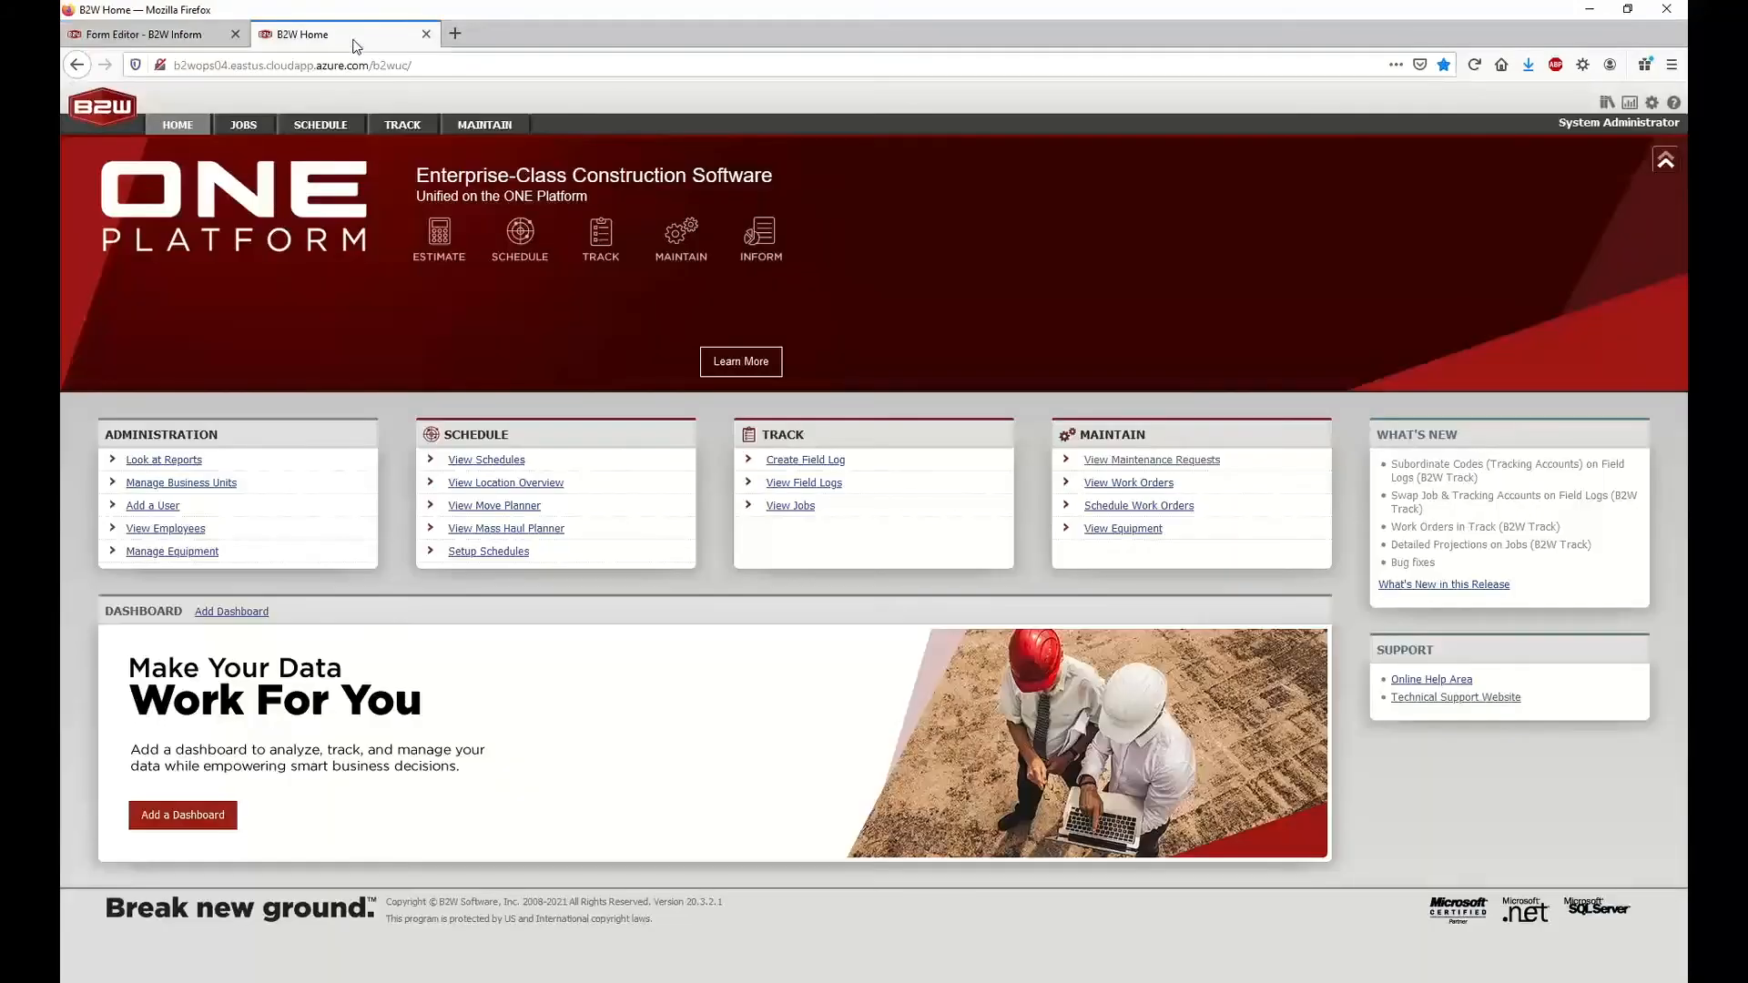
{"action": "left_click", "coordinate": [499, 130]}
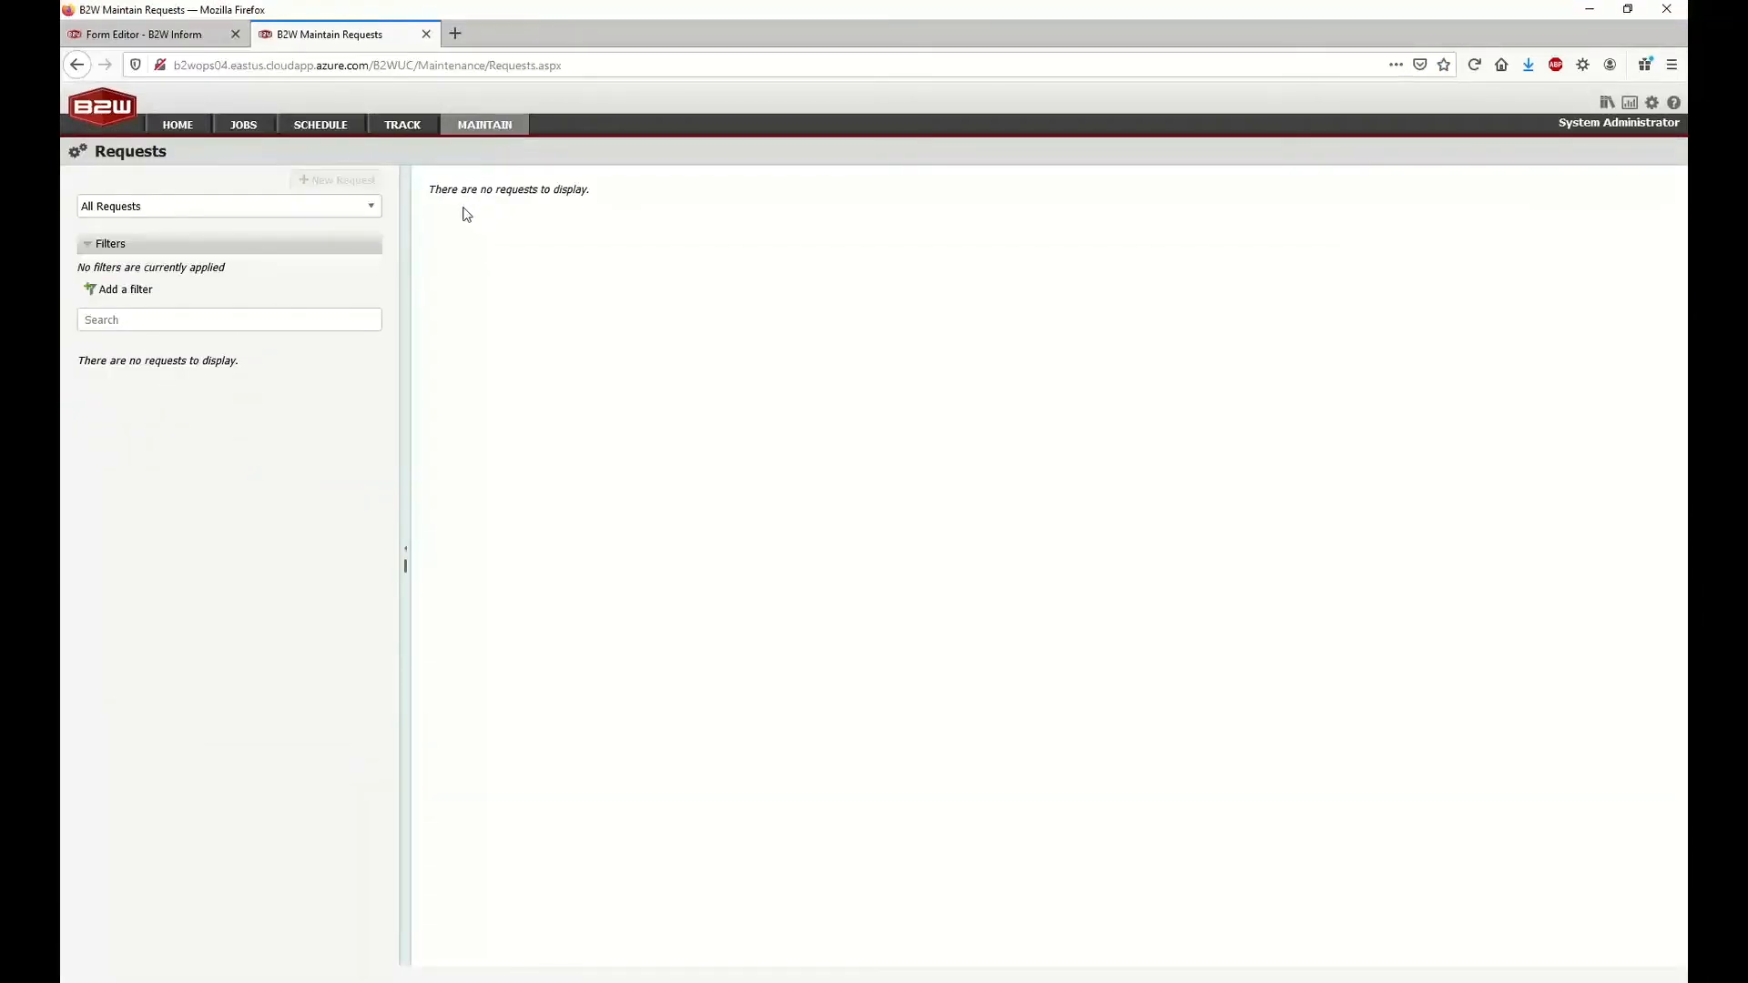
{"action": "left_click", "coordinate": [139, 289]}
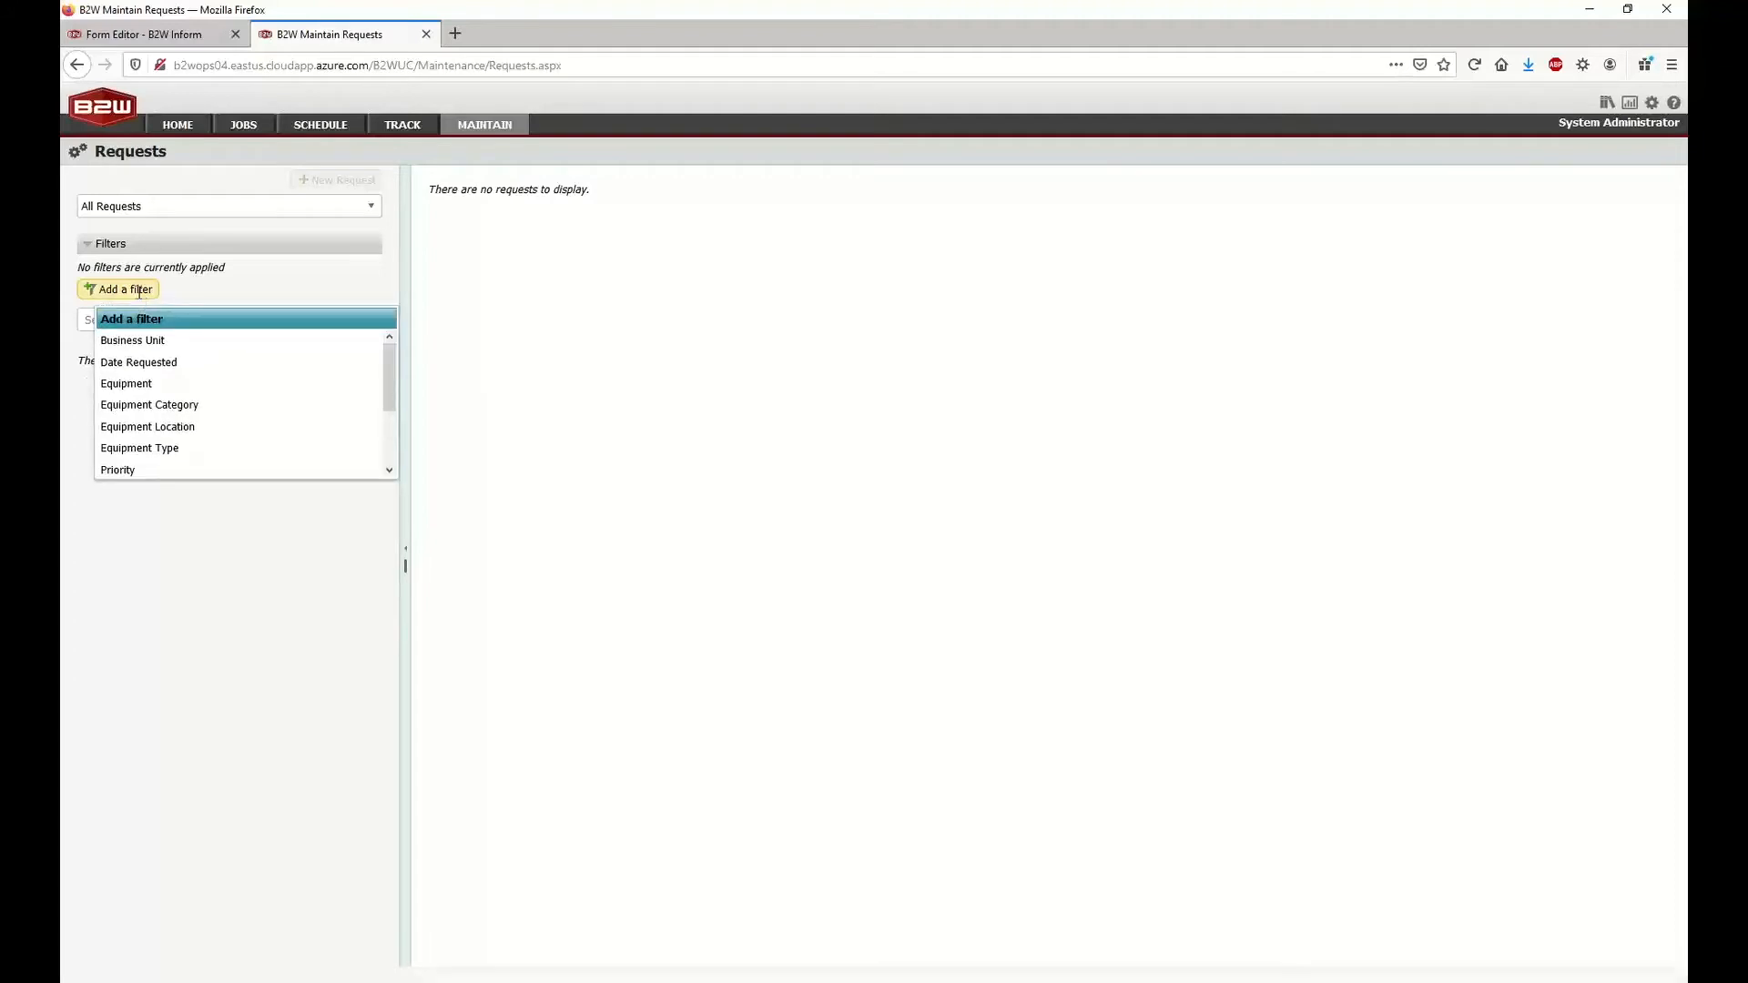
{"action": "left_click", "coordinate": [139, 313]}
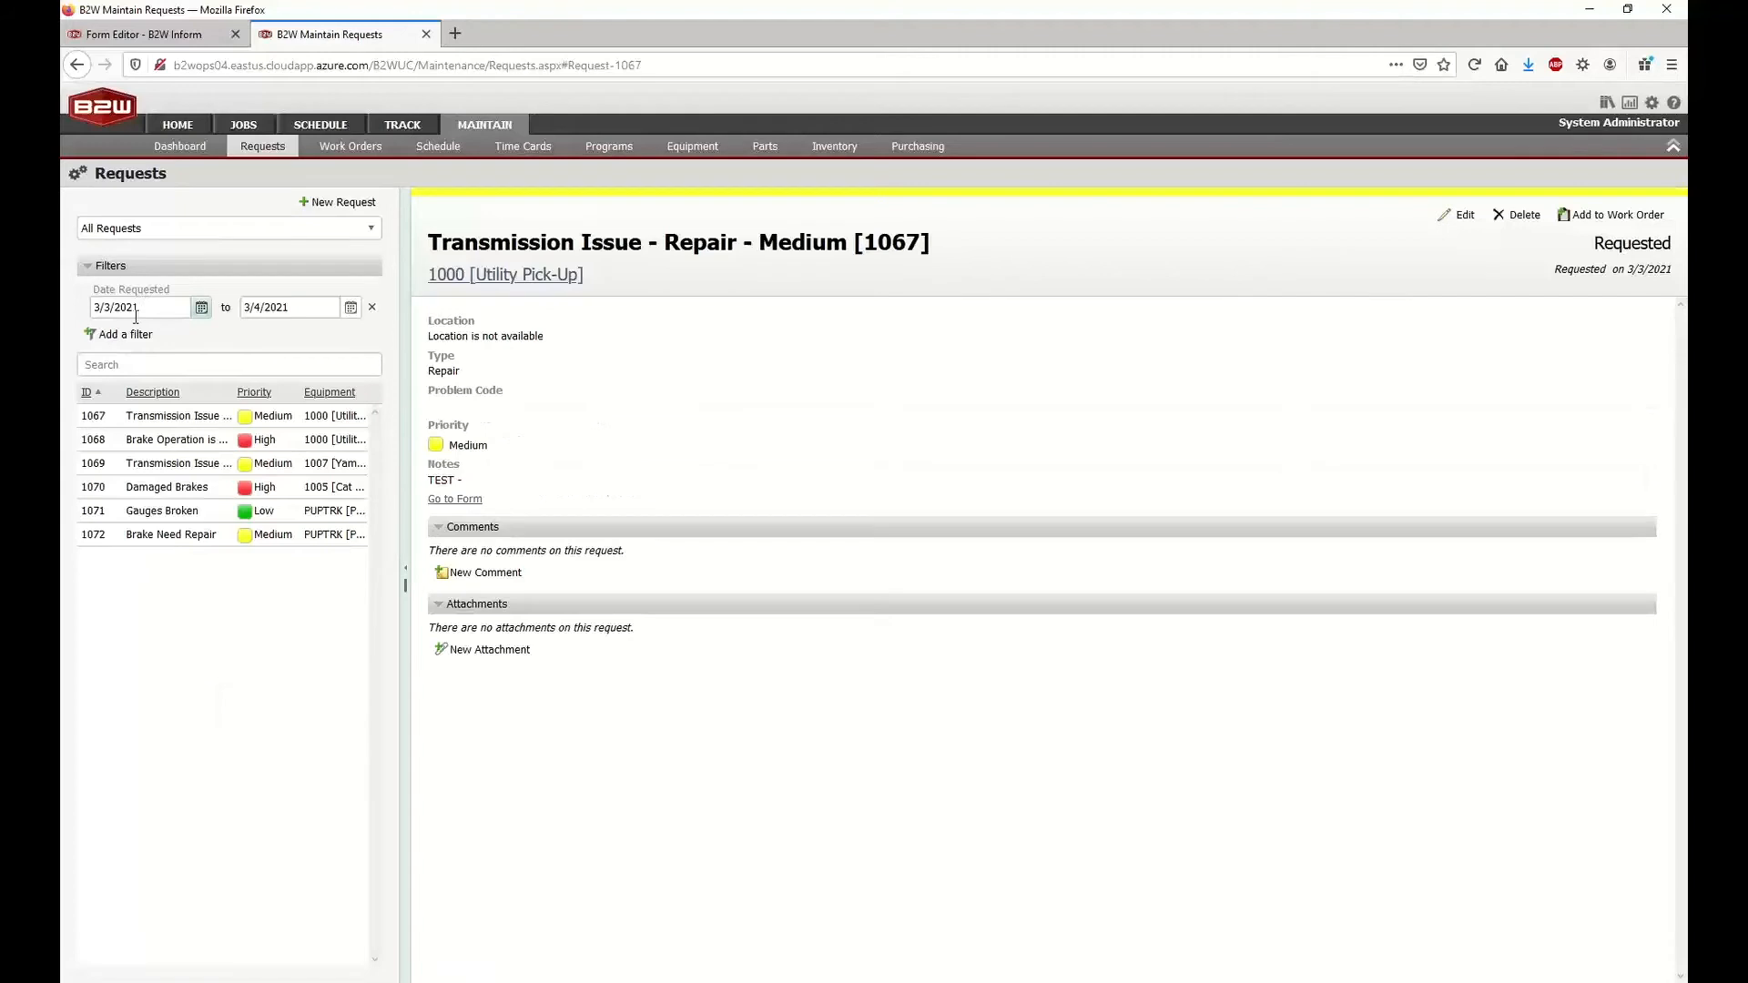
Sort the requests by descending ID and set the Date Requested filter's start date to 3/4/2021
{"action": "left_click", "coordinate": [87, 392]}
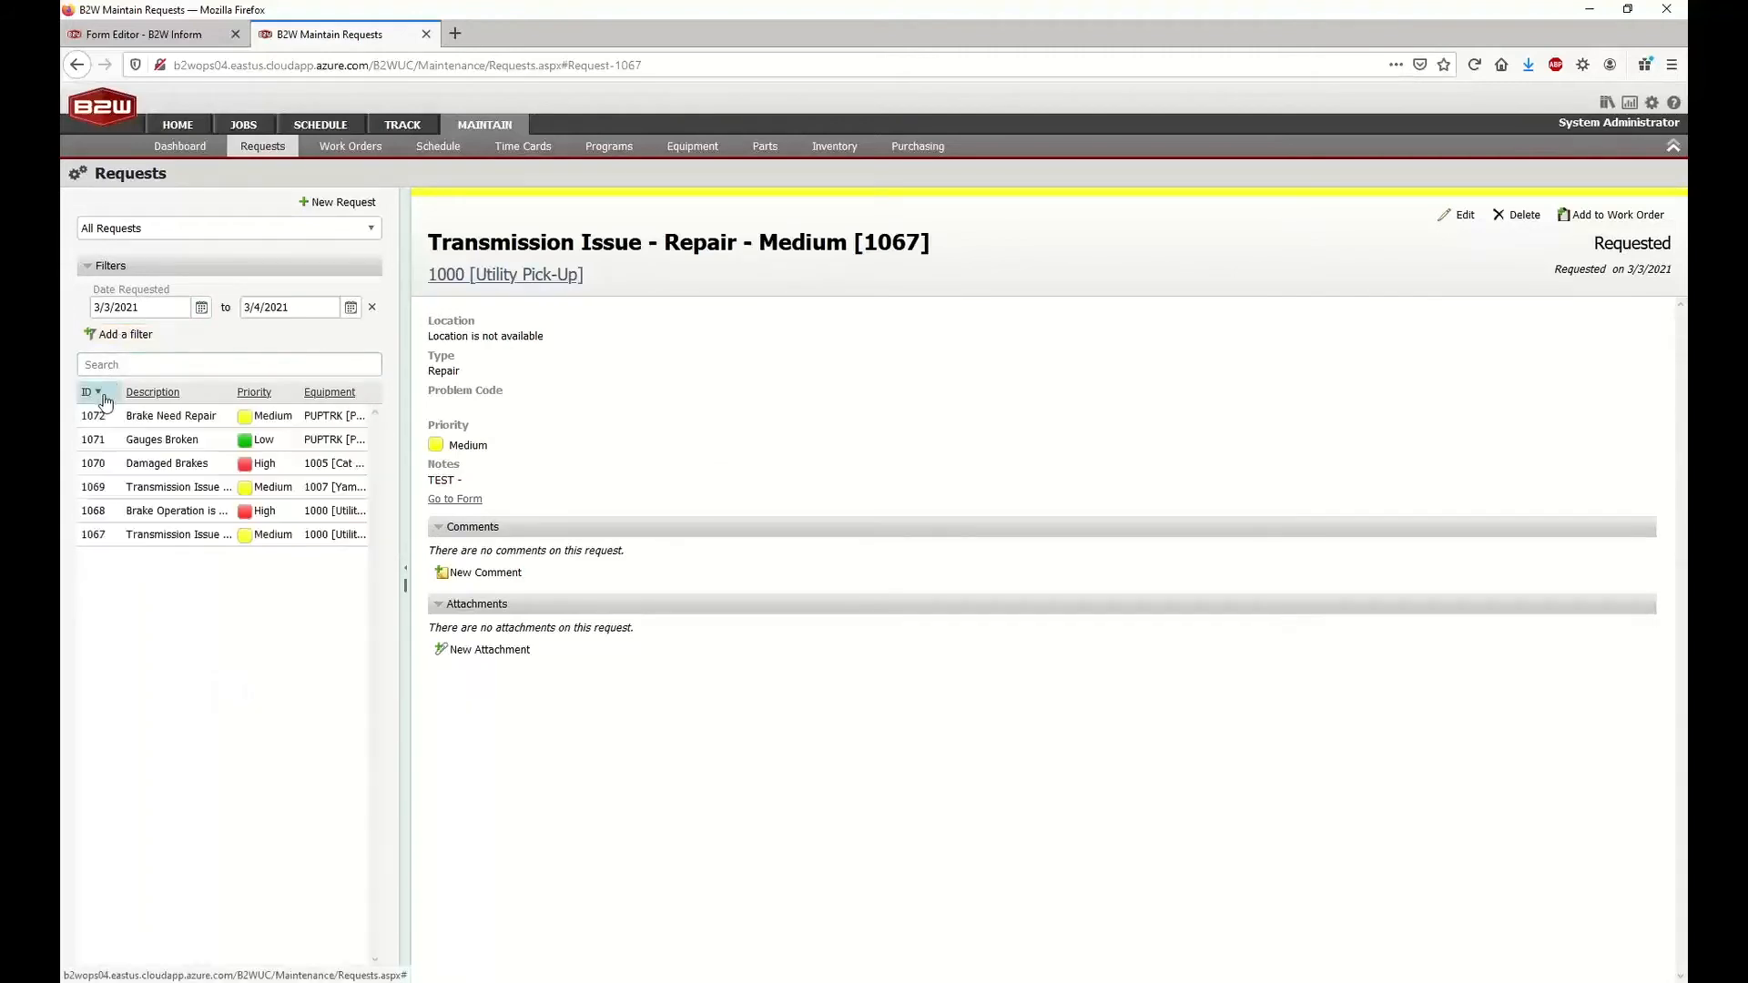
{"action": "left_click", "coordinate": [201, 307]}
{"action": "left_click", "coordinate": [211, 383]}
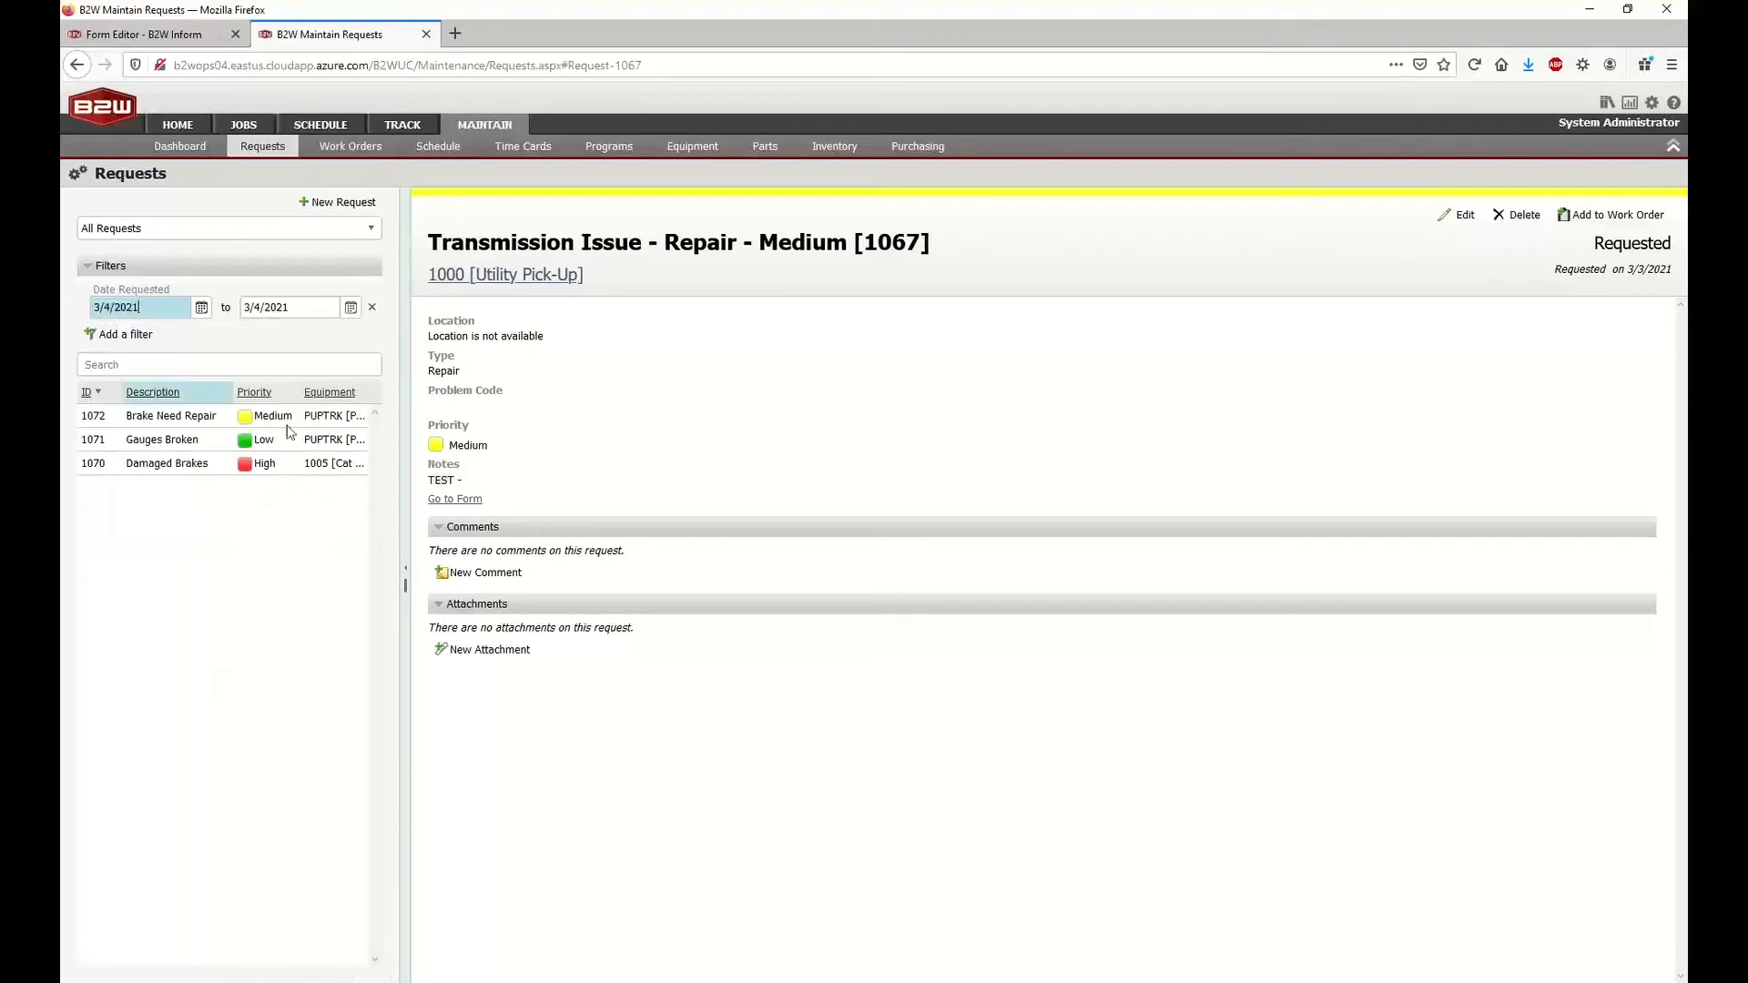
Open the Brake Need Repair request and review its type, problem code, priority and notes
{"action": "left_click", "coordinate": [191, 420]}
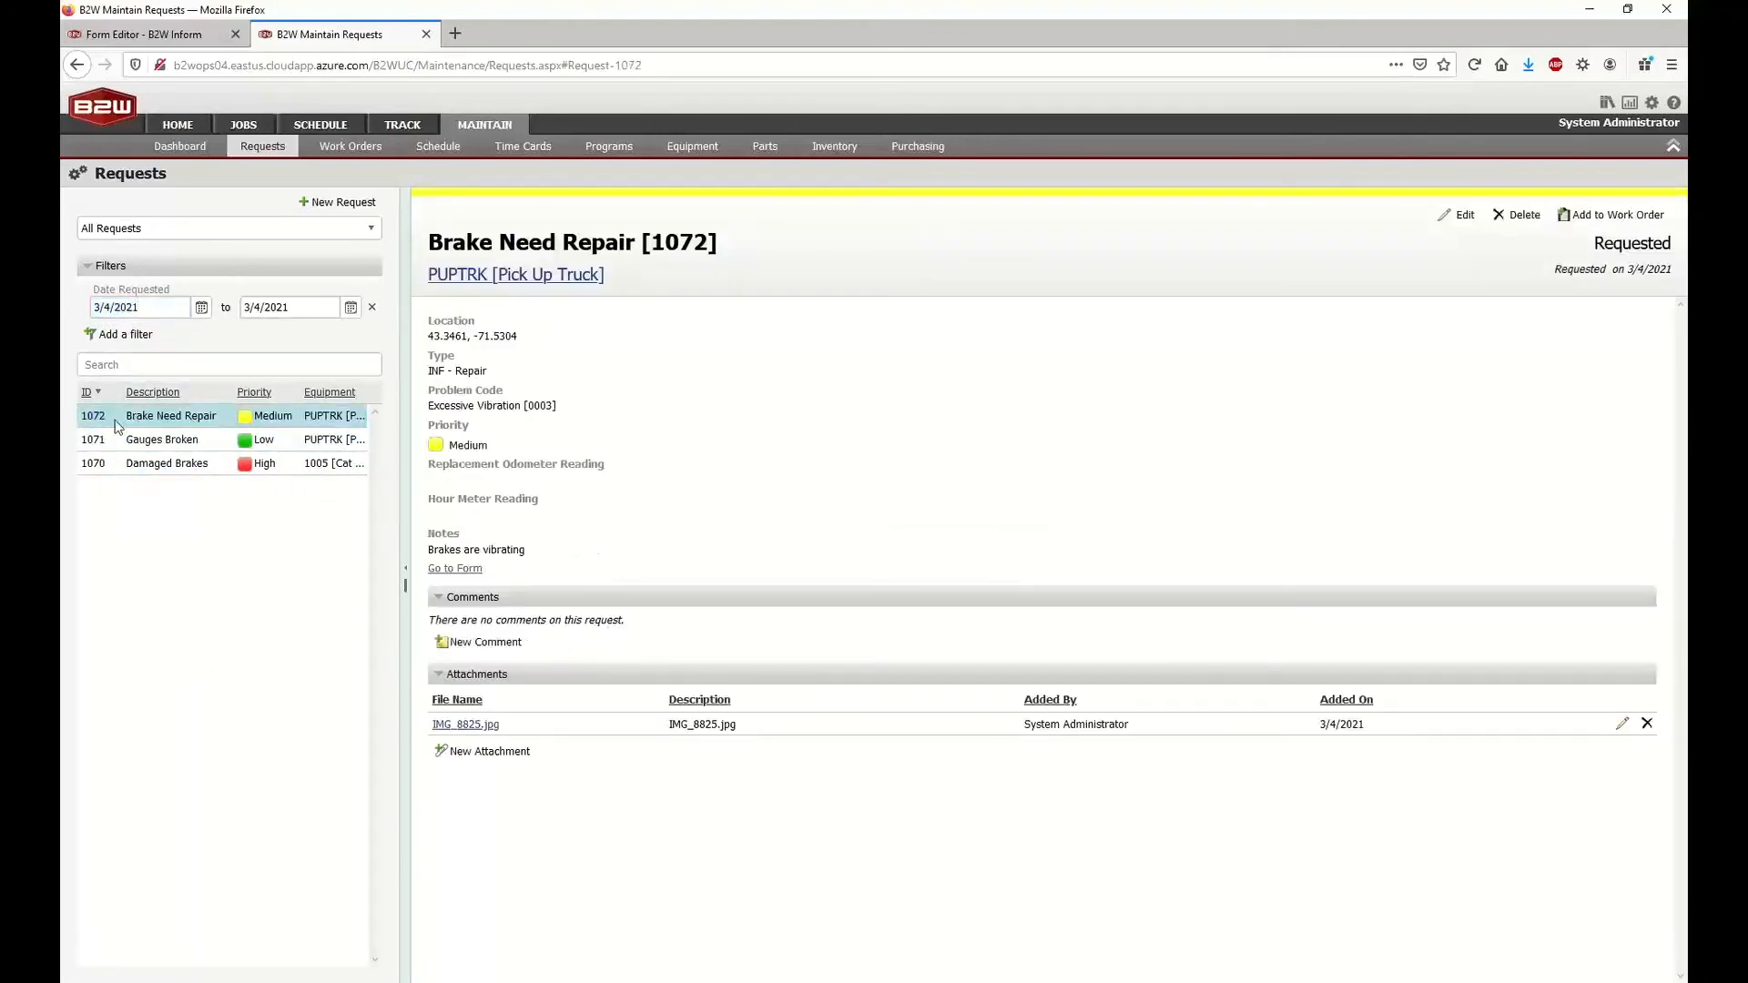
{"action": "left_click", "coordinate": [115, 437]}
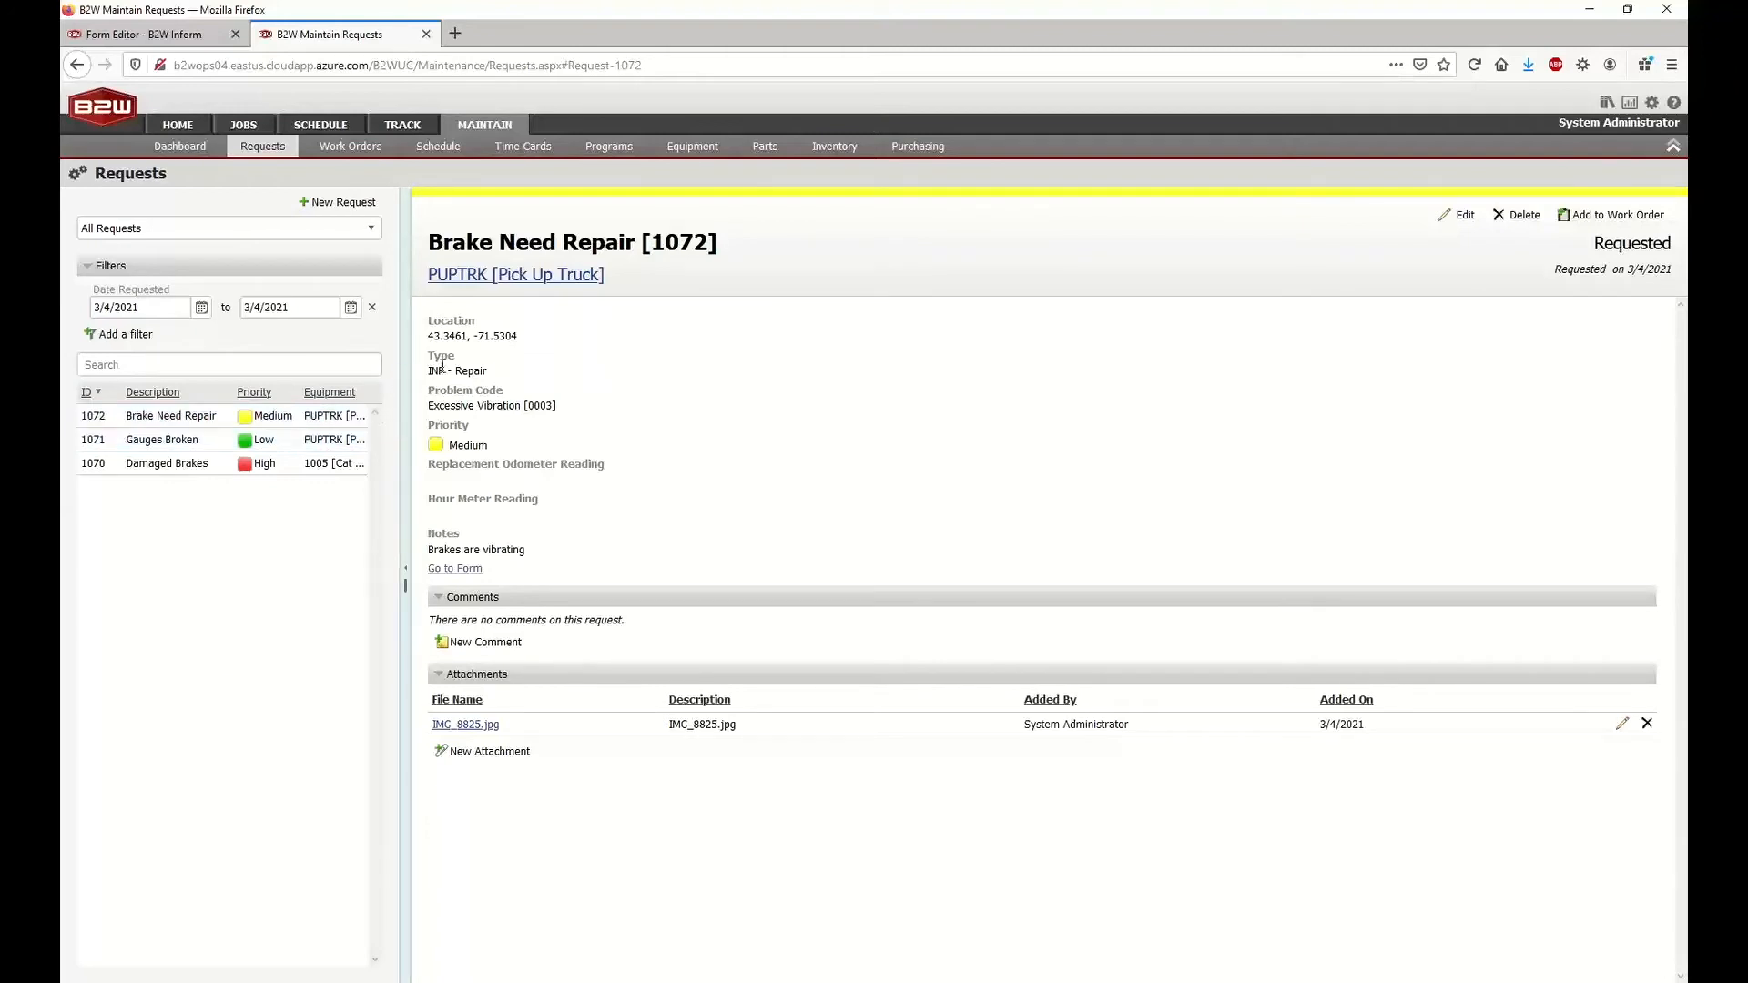
{"action": "left_click_drag", "start_coordinate": [429, 374], "coordinate": [485, 376]}
{"action": "left_click_drag", "start_coordinate": [430, 407], "coordinate": [554, 407]}
{"action": "left_click", "coordinate": [552, 407]}
{"action": "double_click", "coordinate": [472, 442]}
{"action": "left_click", "coordinate": [480, 551]}
{"action": "left_click_drag", "start_coordinate": [432, 553], "coordinate": [524, 556]}
{"action": "left_click", "coordinate": [524, 555]}
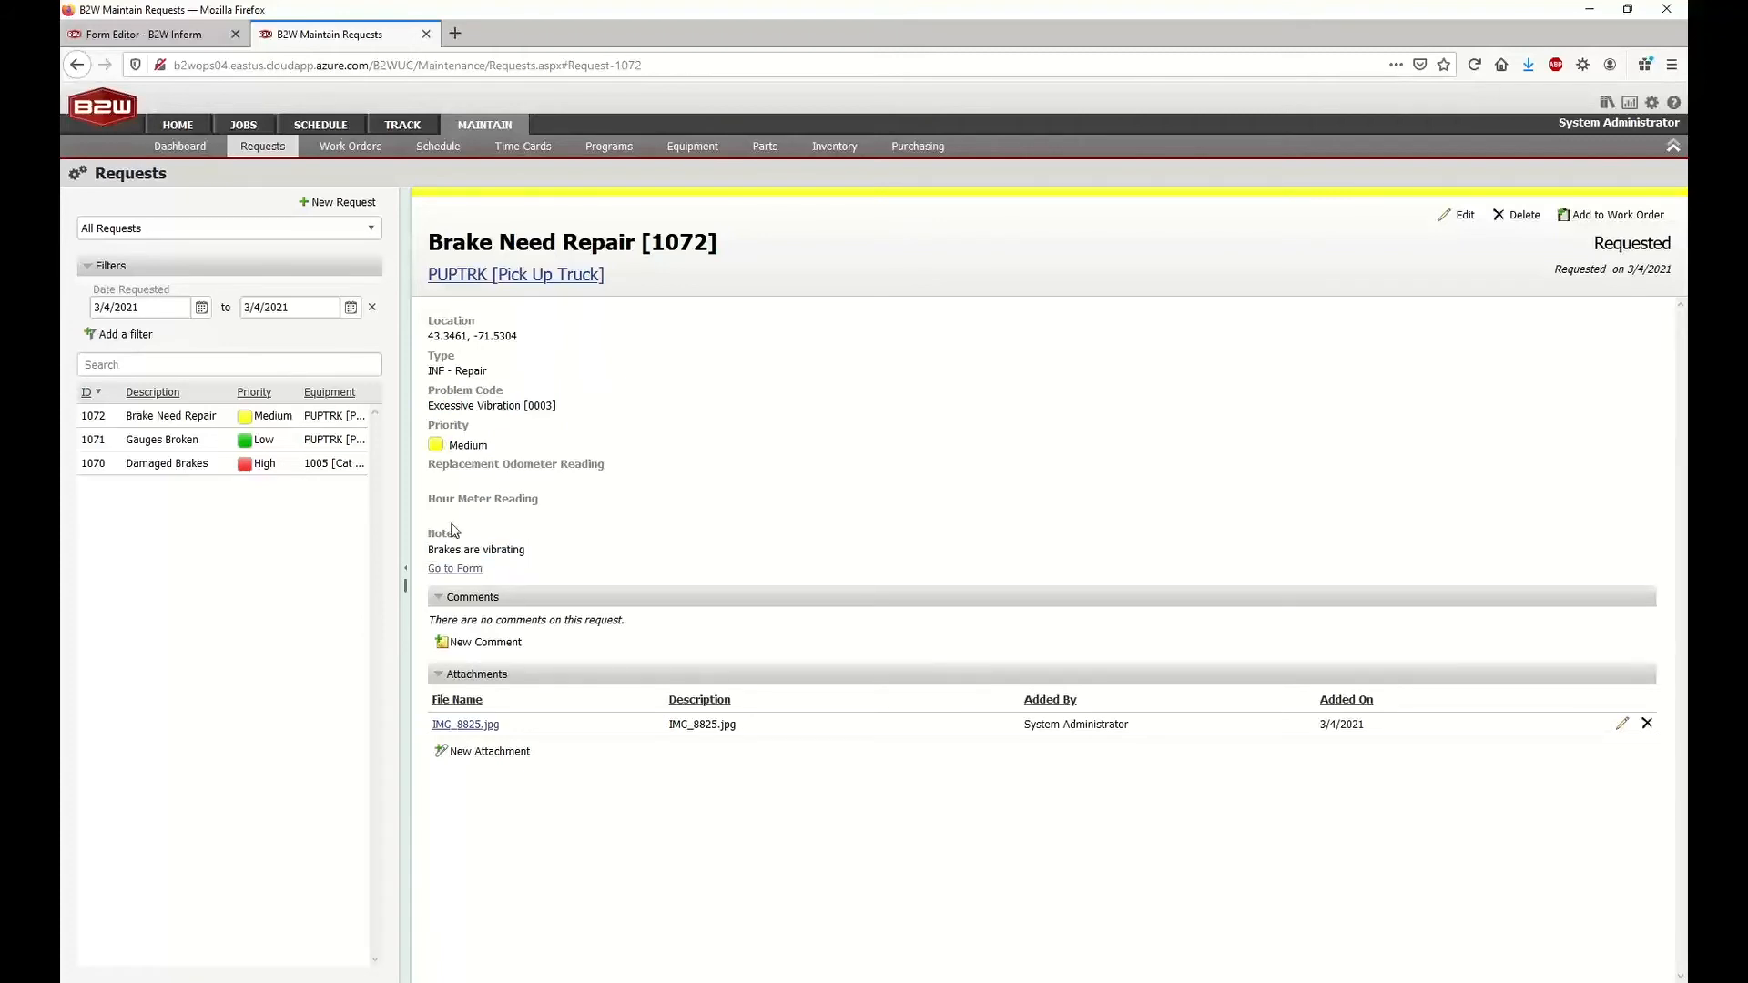
View the Brake Need Repair request's attached photo IMG_8825.jpg and close the image viewer
{"action": "left_click", "coordinate": [452, 726]}
{"action": "left_click", "coordinate": [1192, 570]}
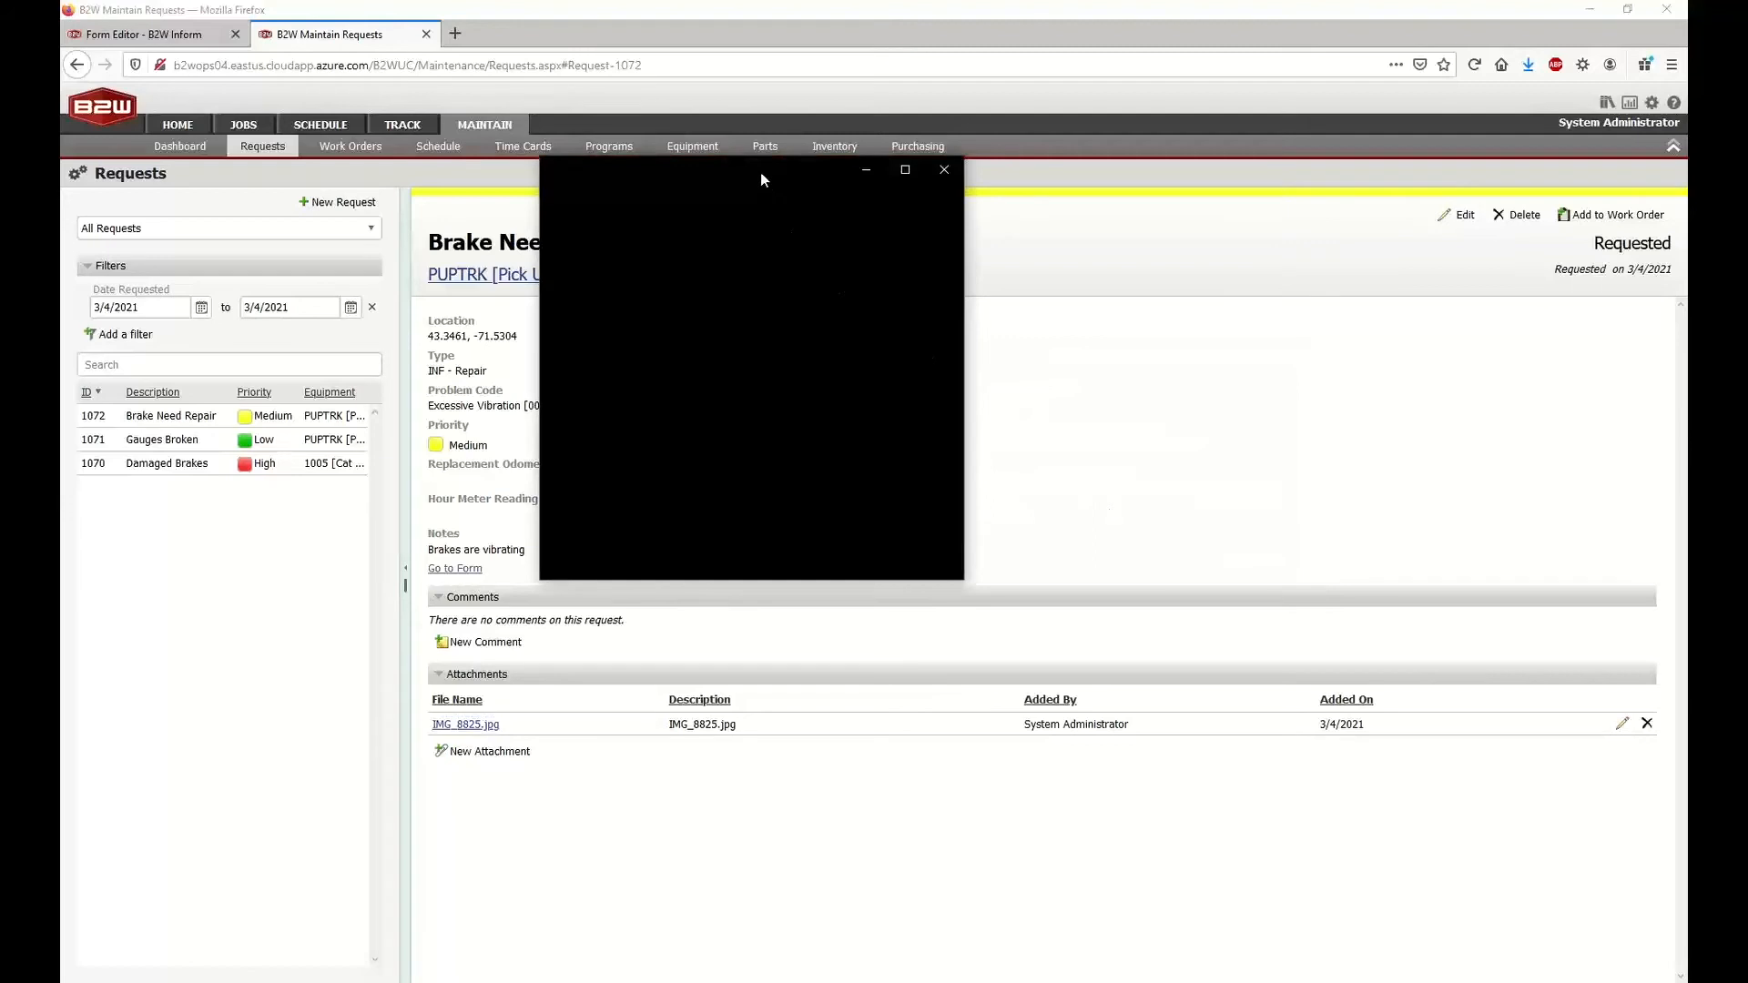
{"action": "left_click_drag", "start_coordinate": [800, 181], "coordinate": [1296, 142]}
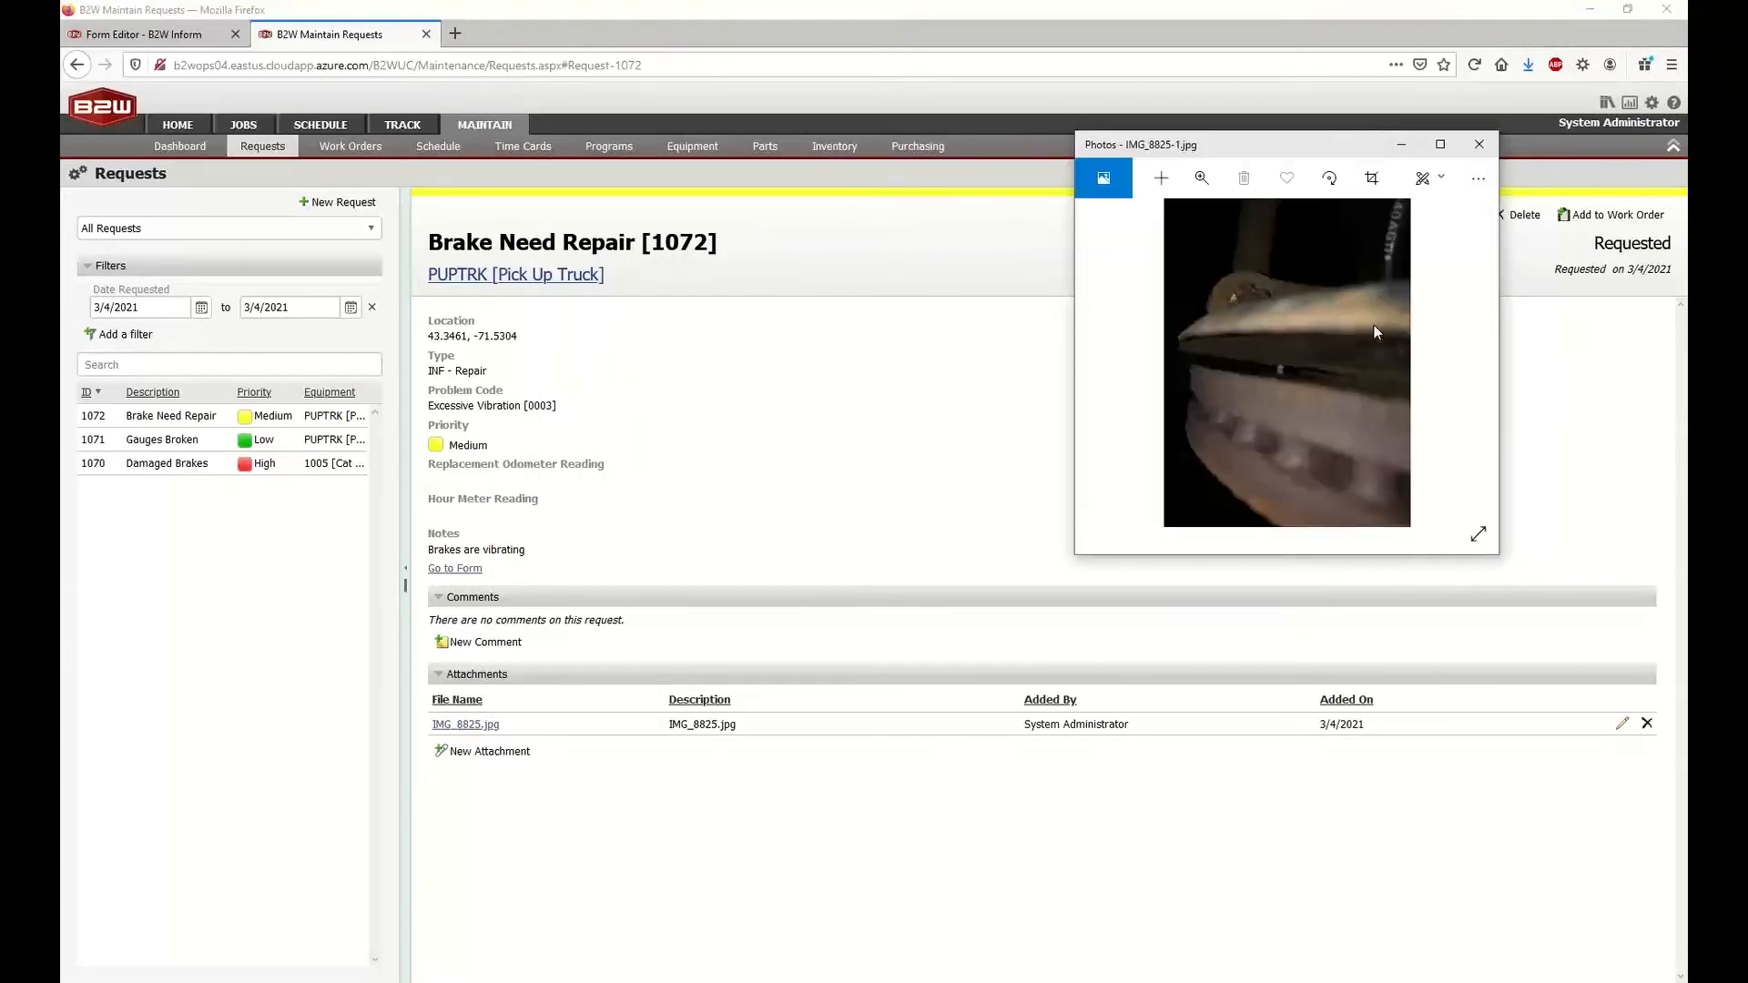
{"action": "left_click", "coordinate": [1480, 144]}
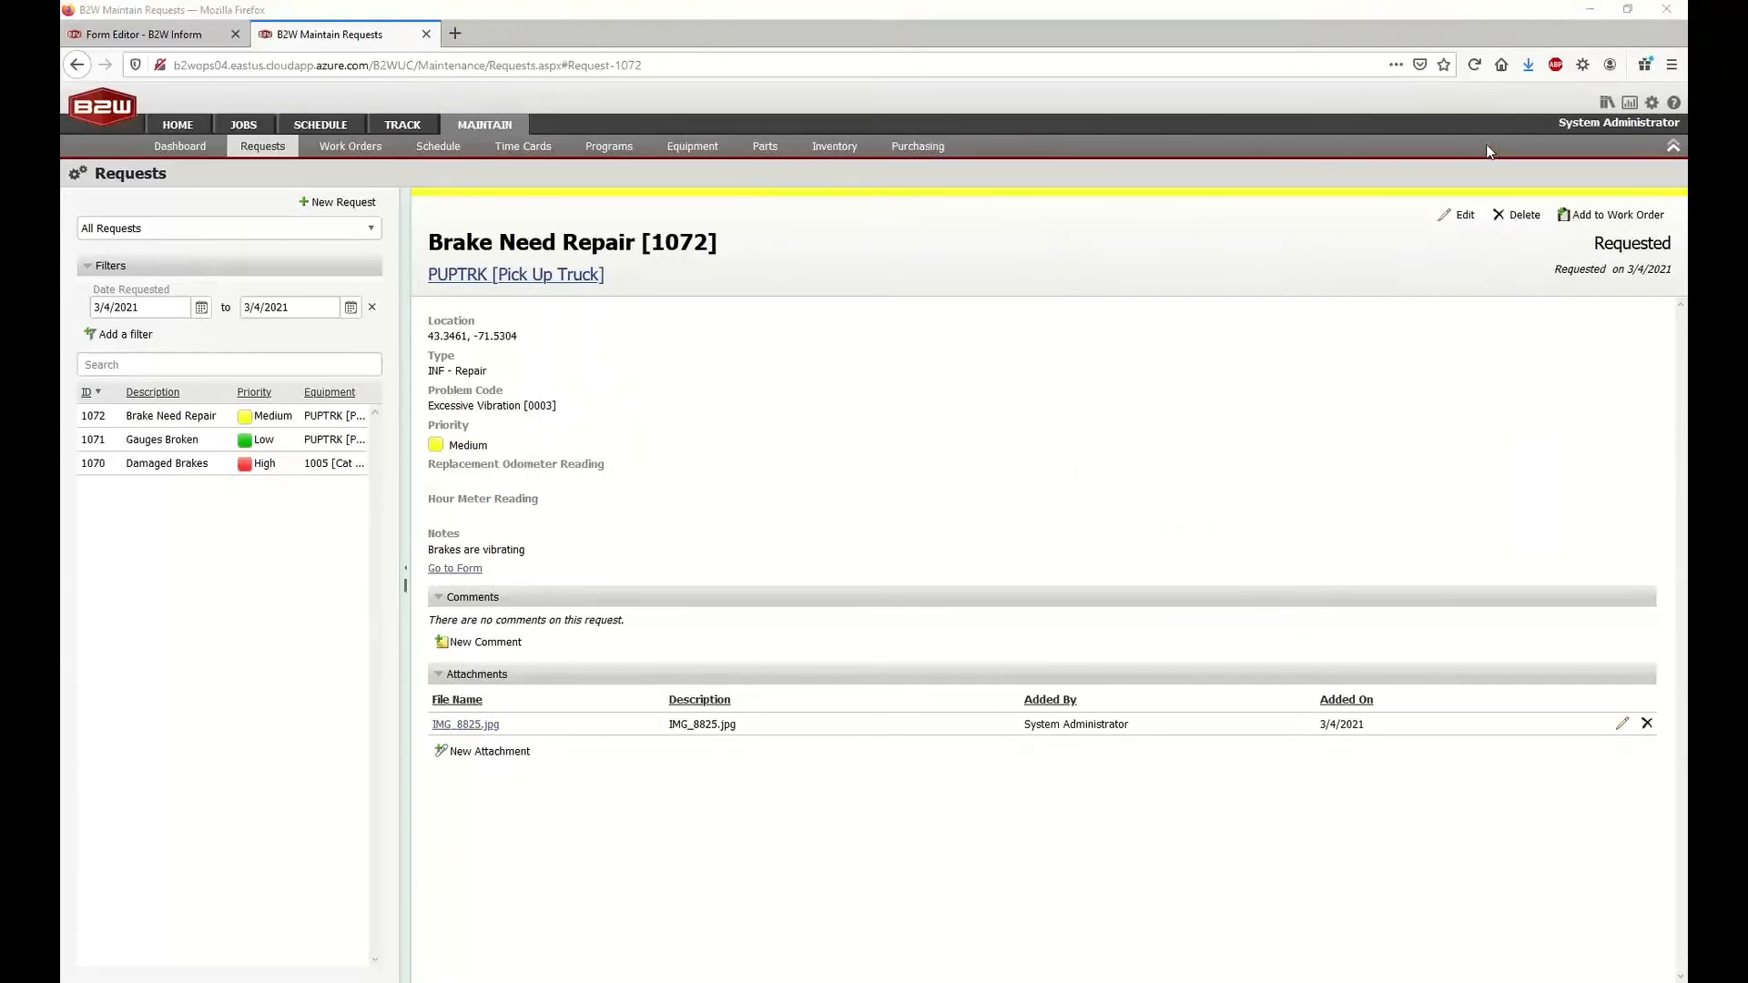
Follow the Brake Need Repair request's link to its inspection form, signing in to B2W Inform with a saved account
{"action": "left_click", "coordinate": [448, 570]}
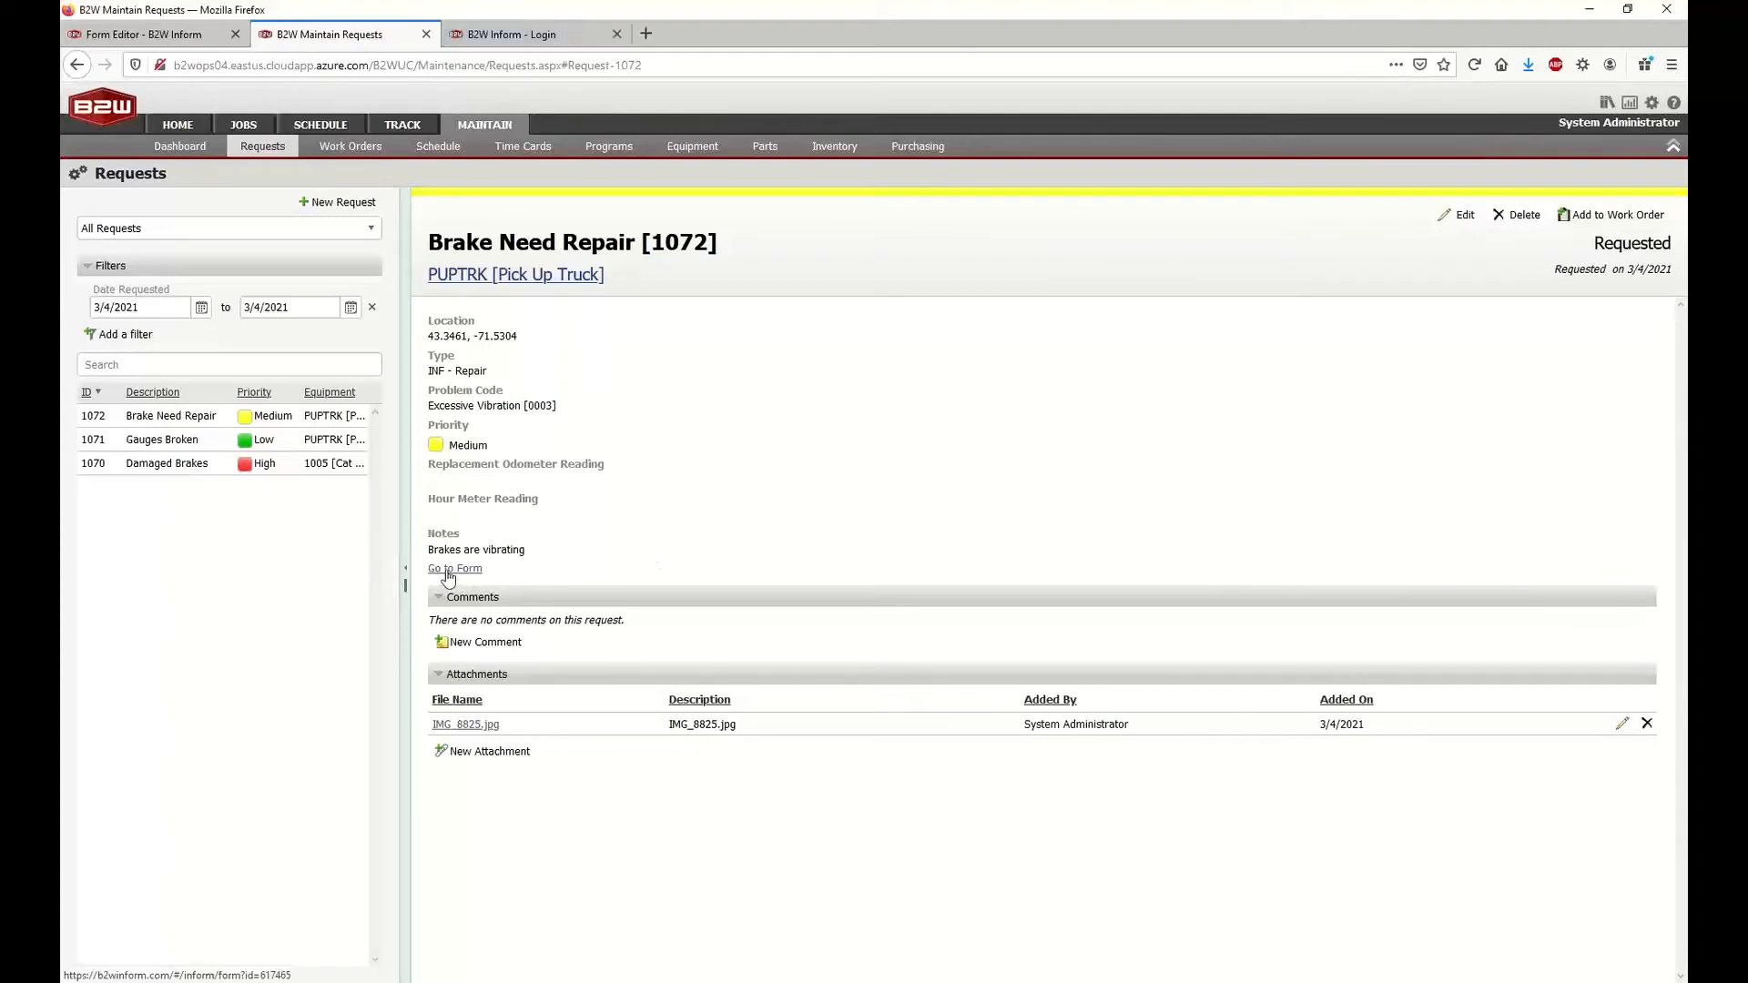
{"action": "left_click", "coordinate": [510, 34]}
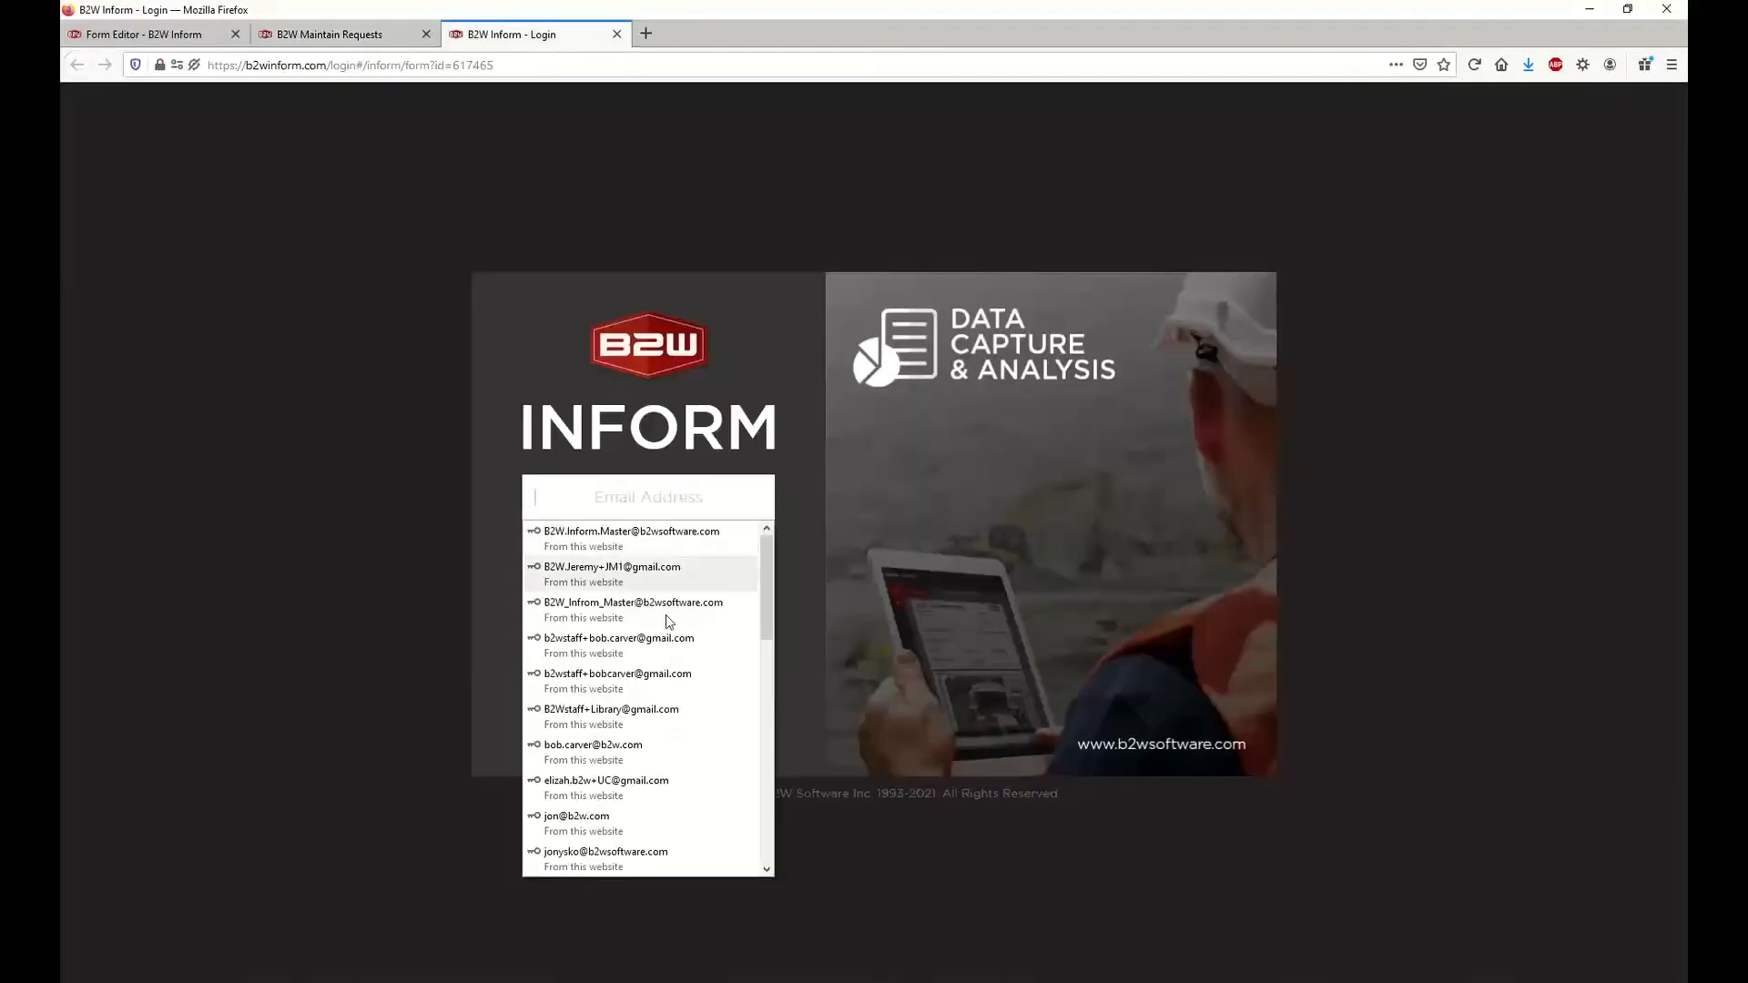
{"action": "scroll", "coordinate": [666, 637], "scroll_direction": "down", "scroll_amount": 2}
{"action": "scroll", "coordinate": [663, 637], "scroll_direction": "down", "scroll_amount": 5}
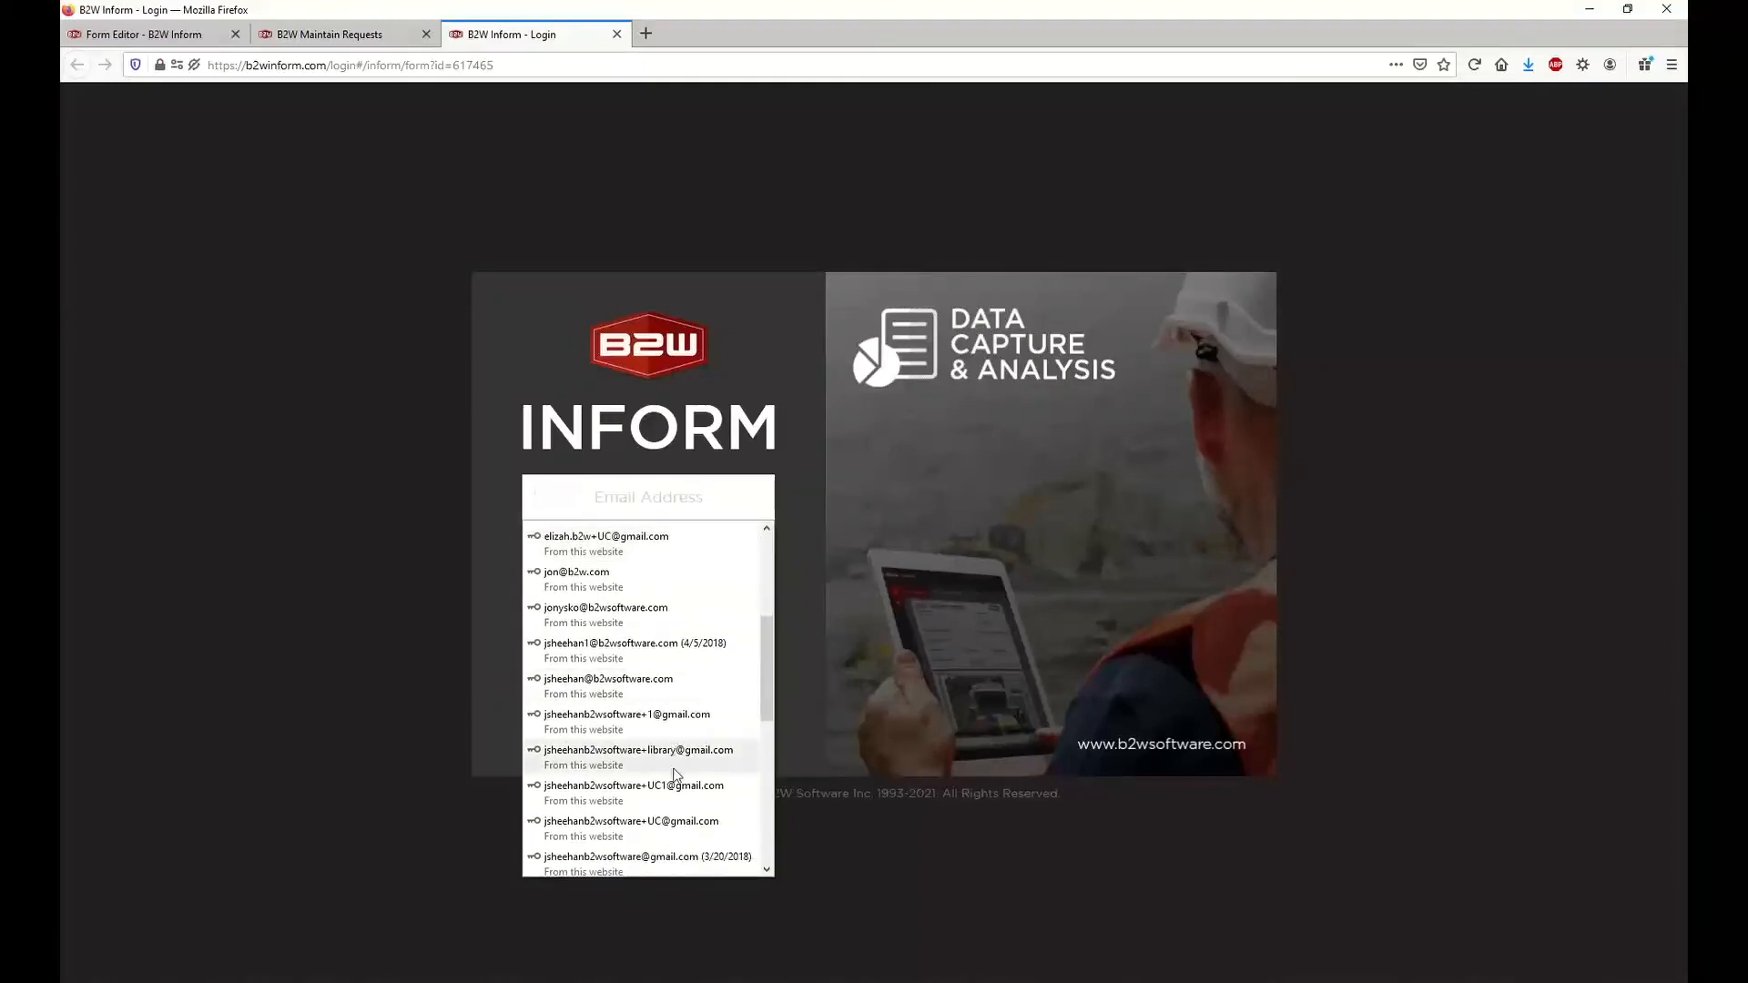
{"action": "left_click", "coordinate": [675, 792]}
{"action": "left_click", "coordinate": [630, 623]}
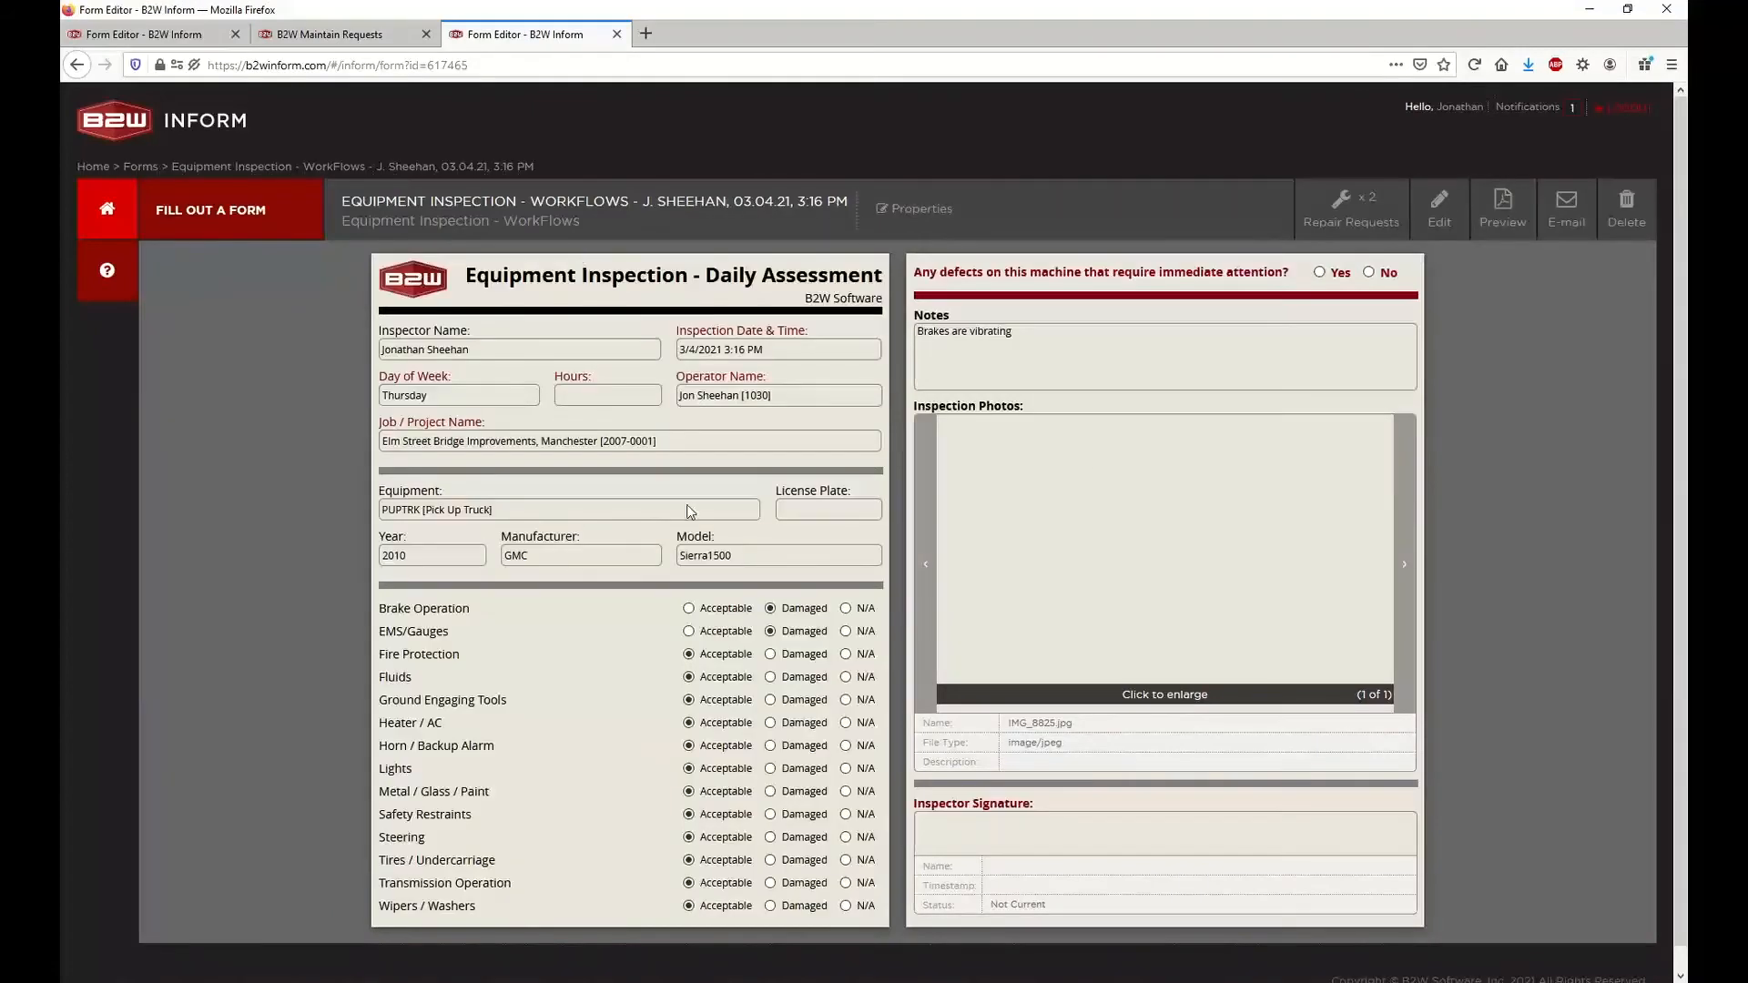
Return to the B2W Maintain requests, review the Gauges Broken request, and open it for editing
{"action": "left_click", "coordinate": [273, 34]}
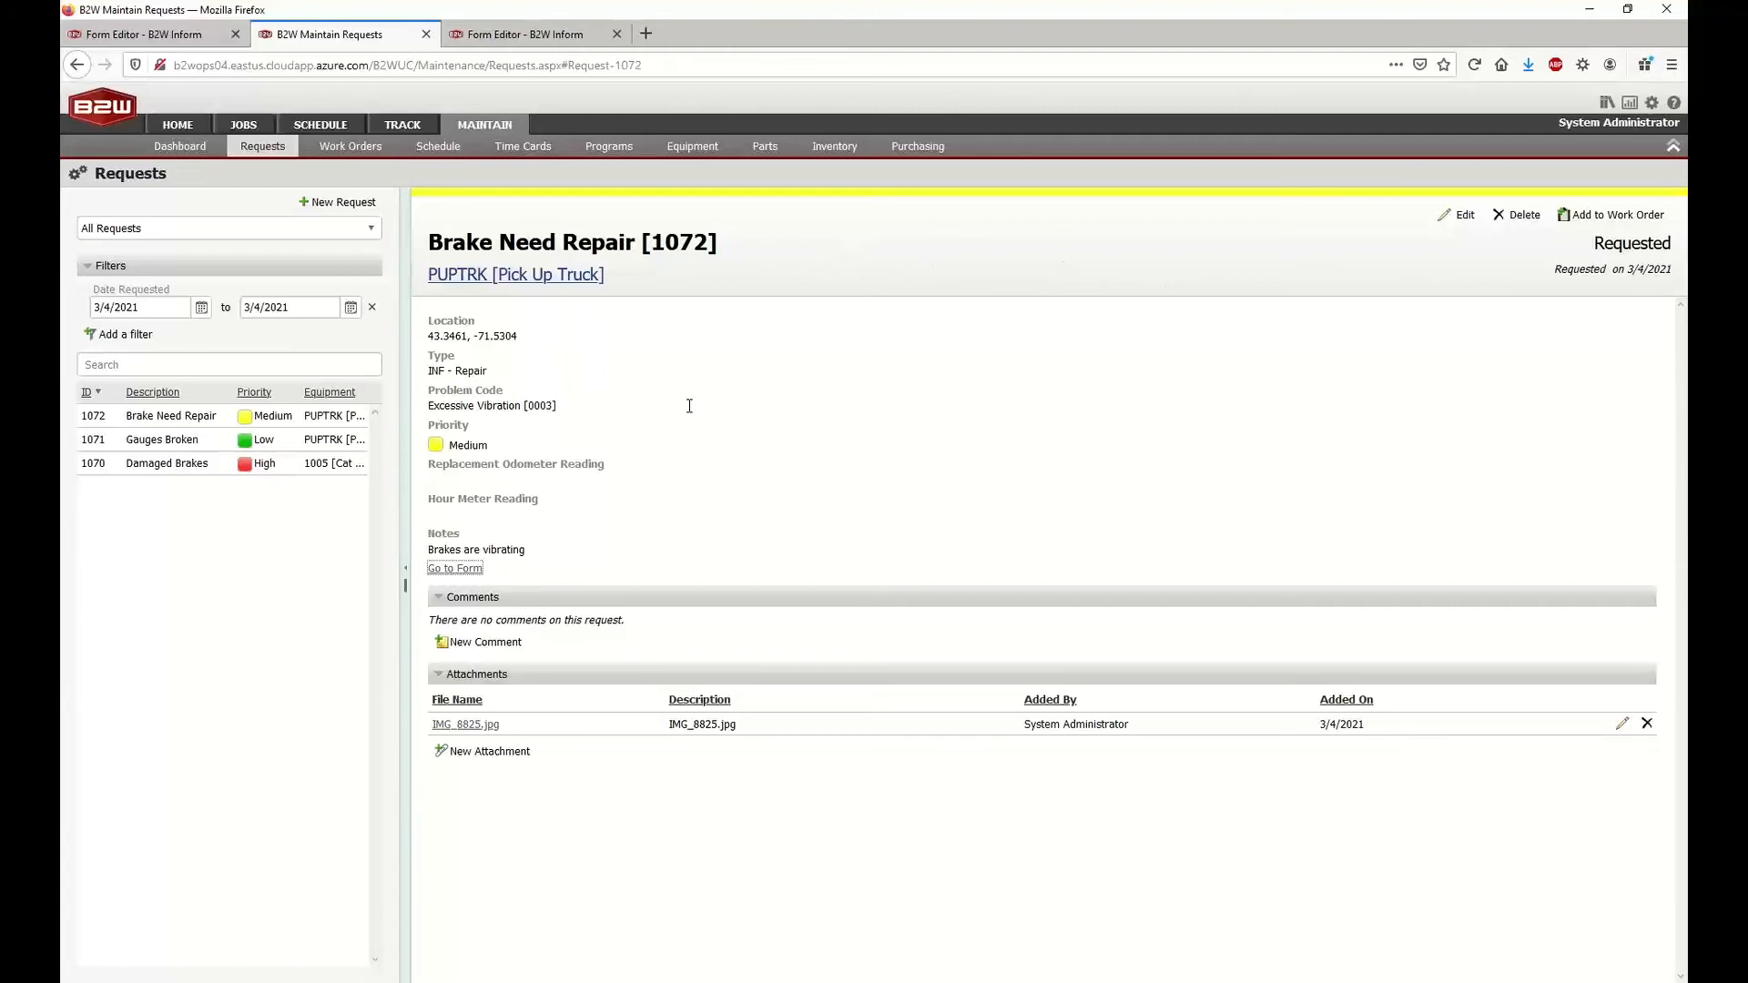
{"action": "left_click", "coordinate": [178, 442]}
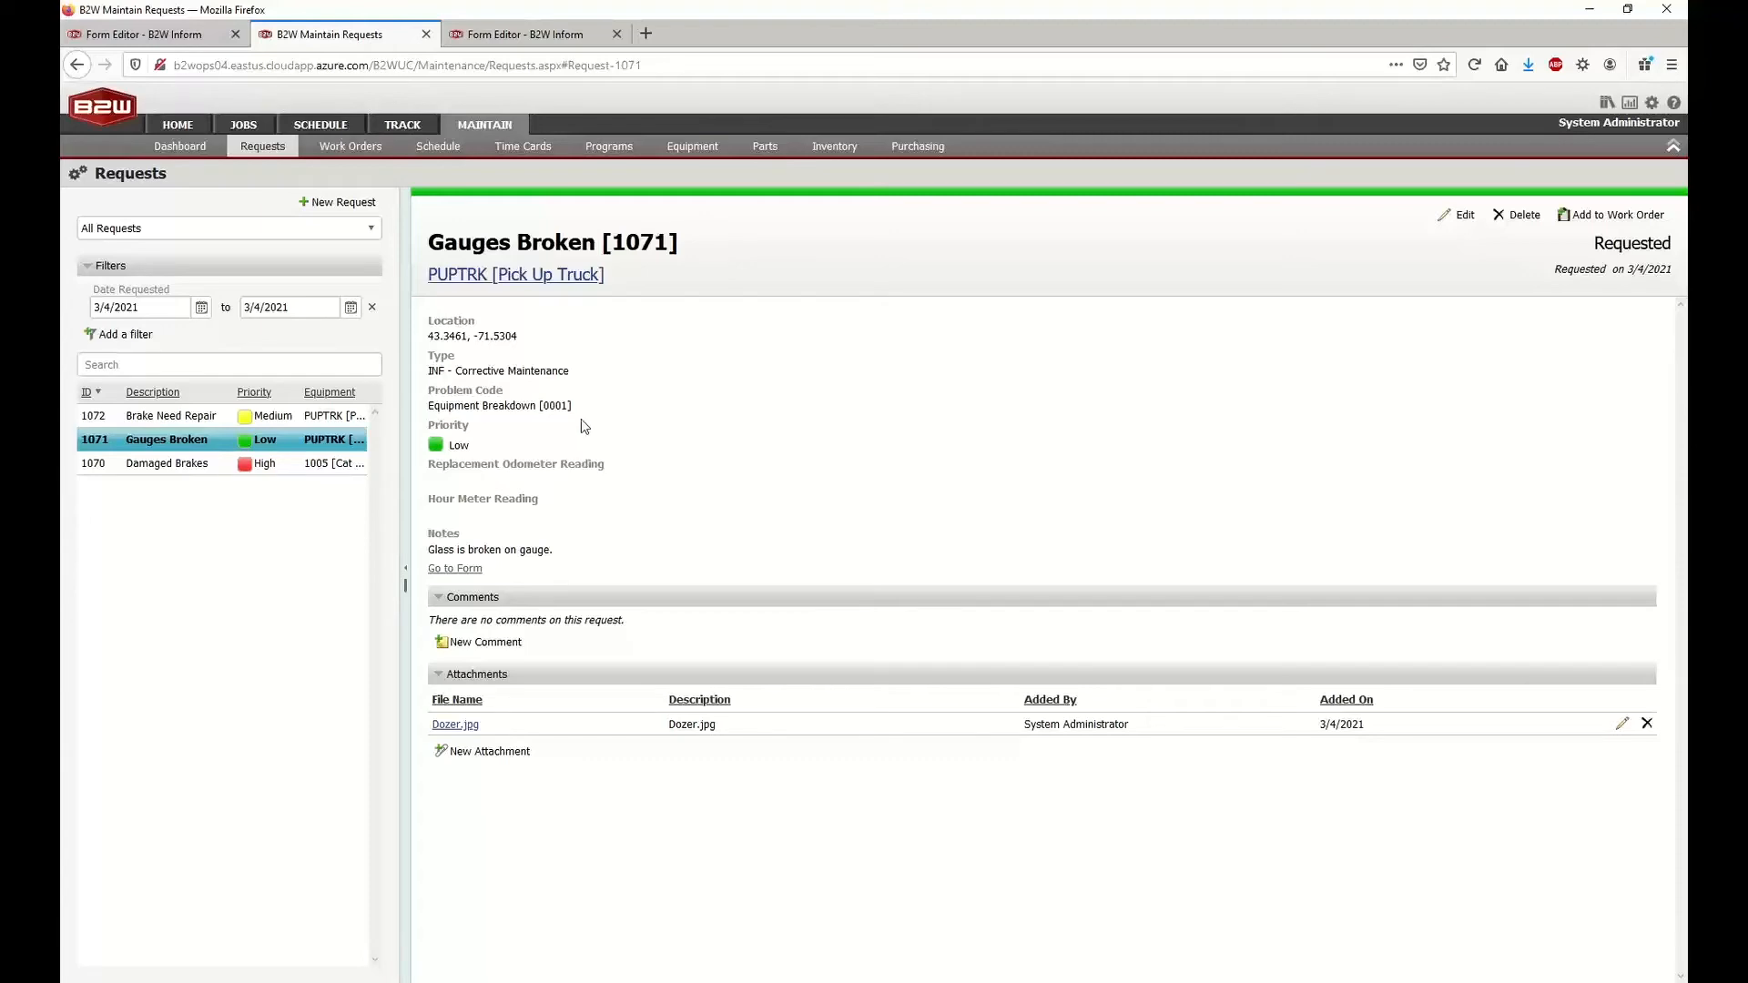
{"action": "left_click", "coordinate": [483, 31]}
{"action": "left_click", "coordinate": [1463, 216]}
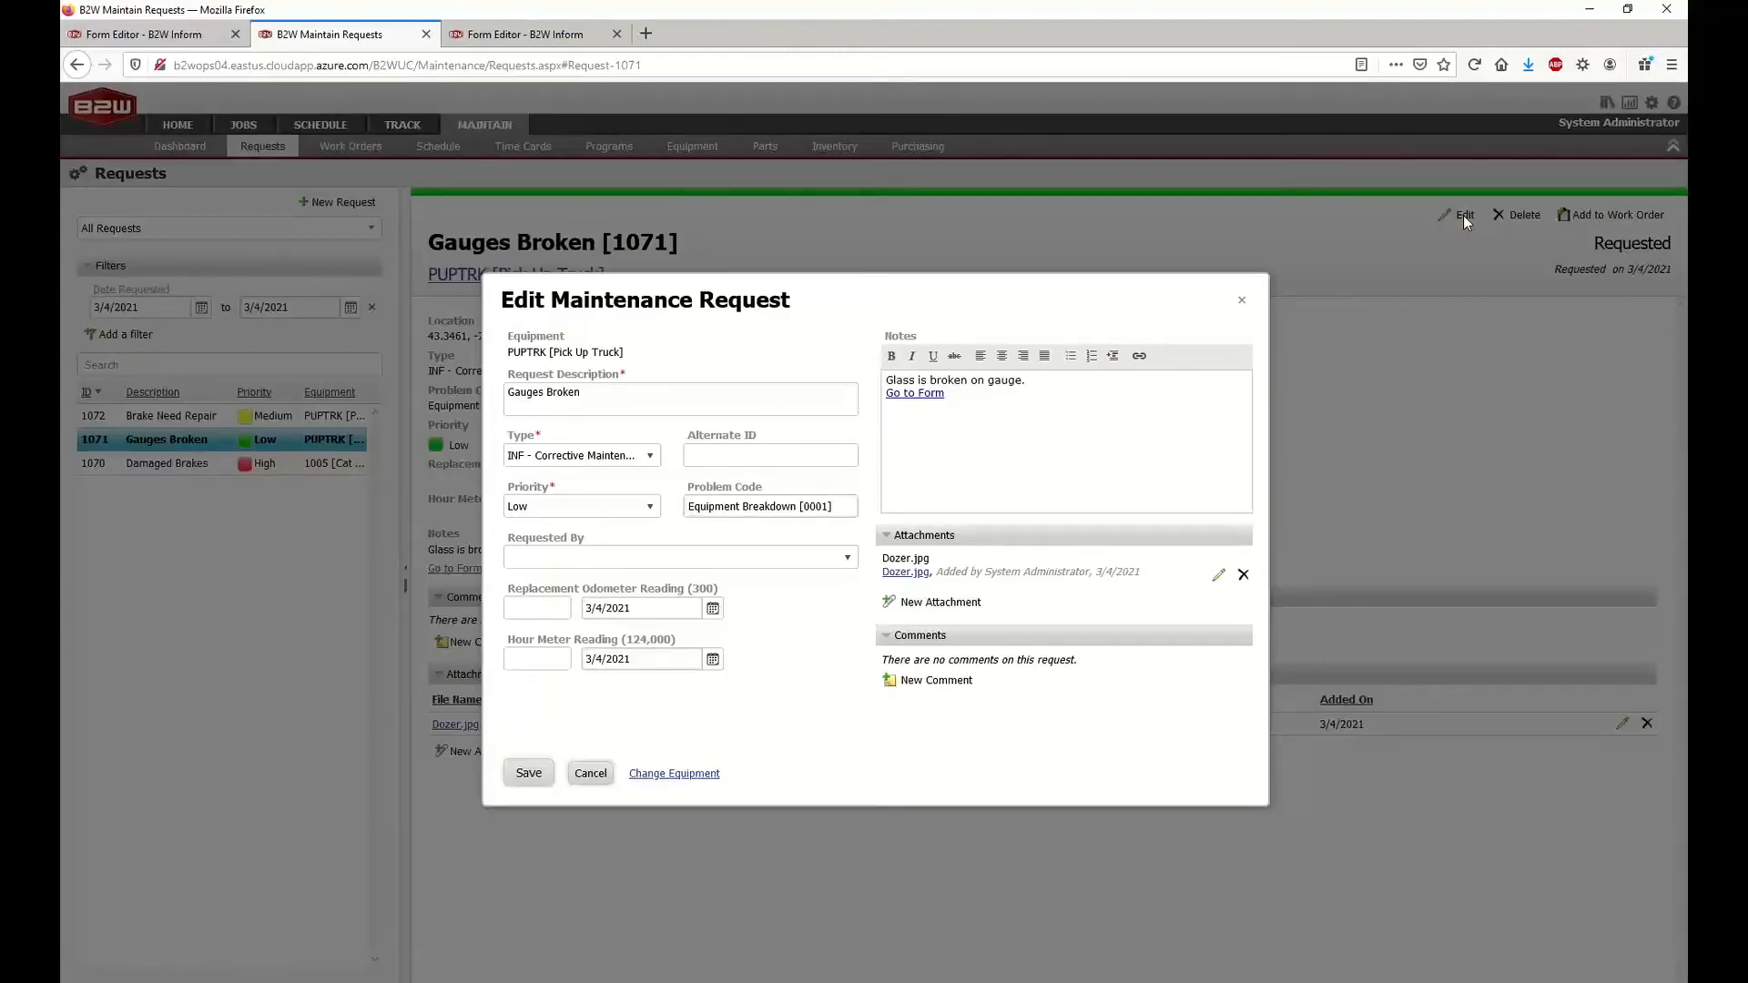
Compare the Gauges Broken request's description in B2W Maintain with the matching repair request on the B2W Inform inspection form
{"action": "triple_click", "coordinate": [582, 403]}
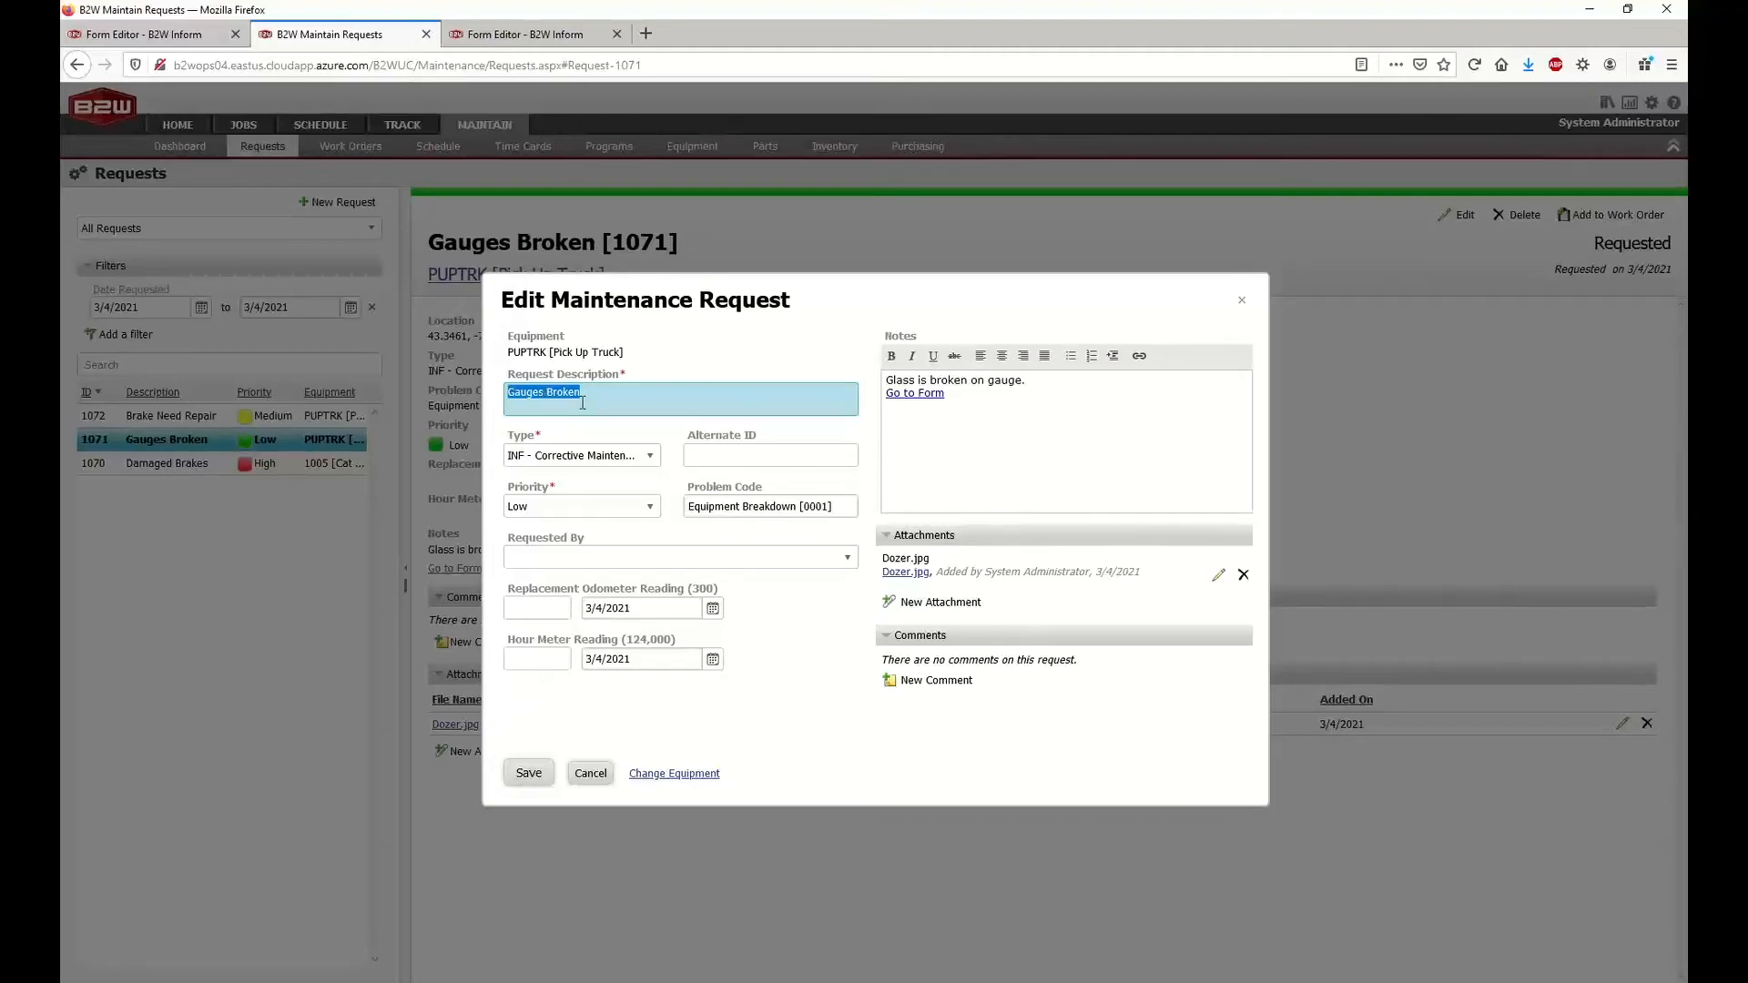
{"action": "left_click", "coordinate": [506, 37]}
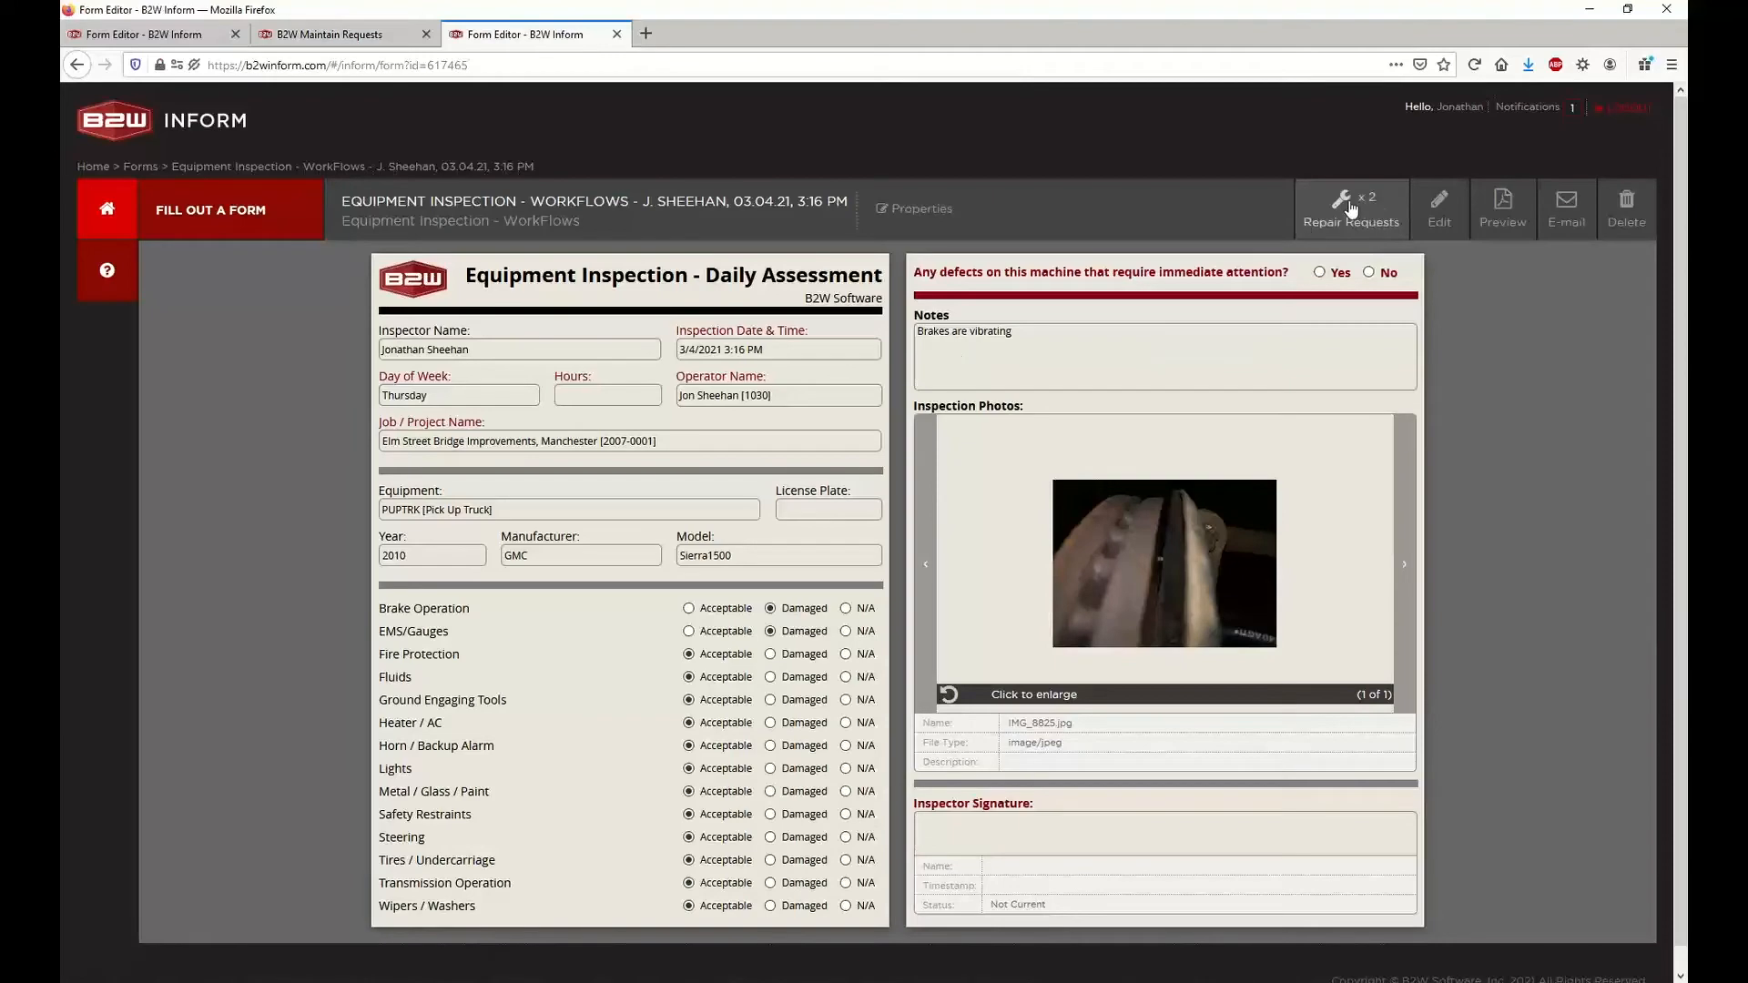
{"action": "left_click", "coordinate": [1350, 200]}
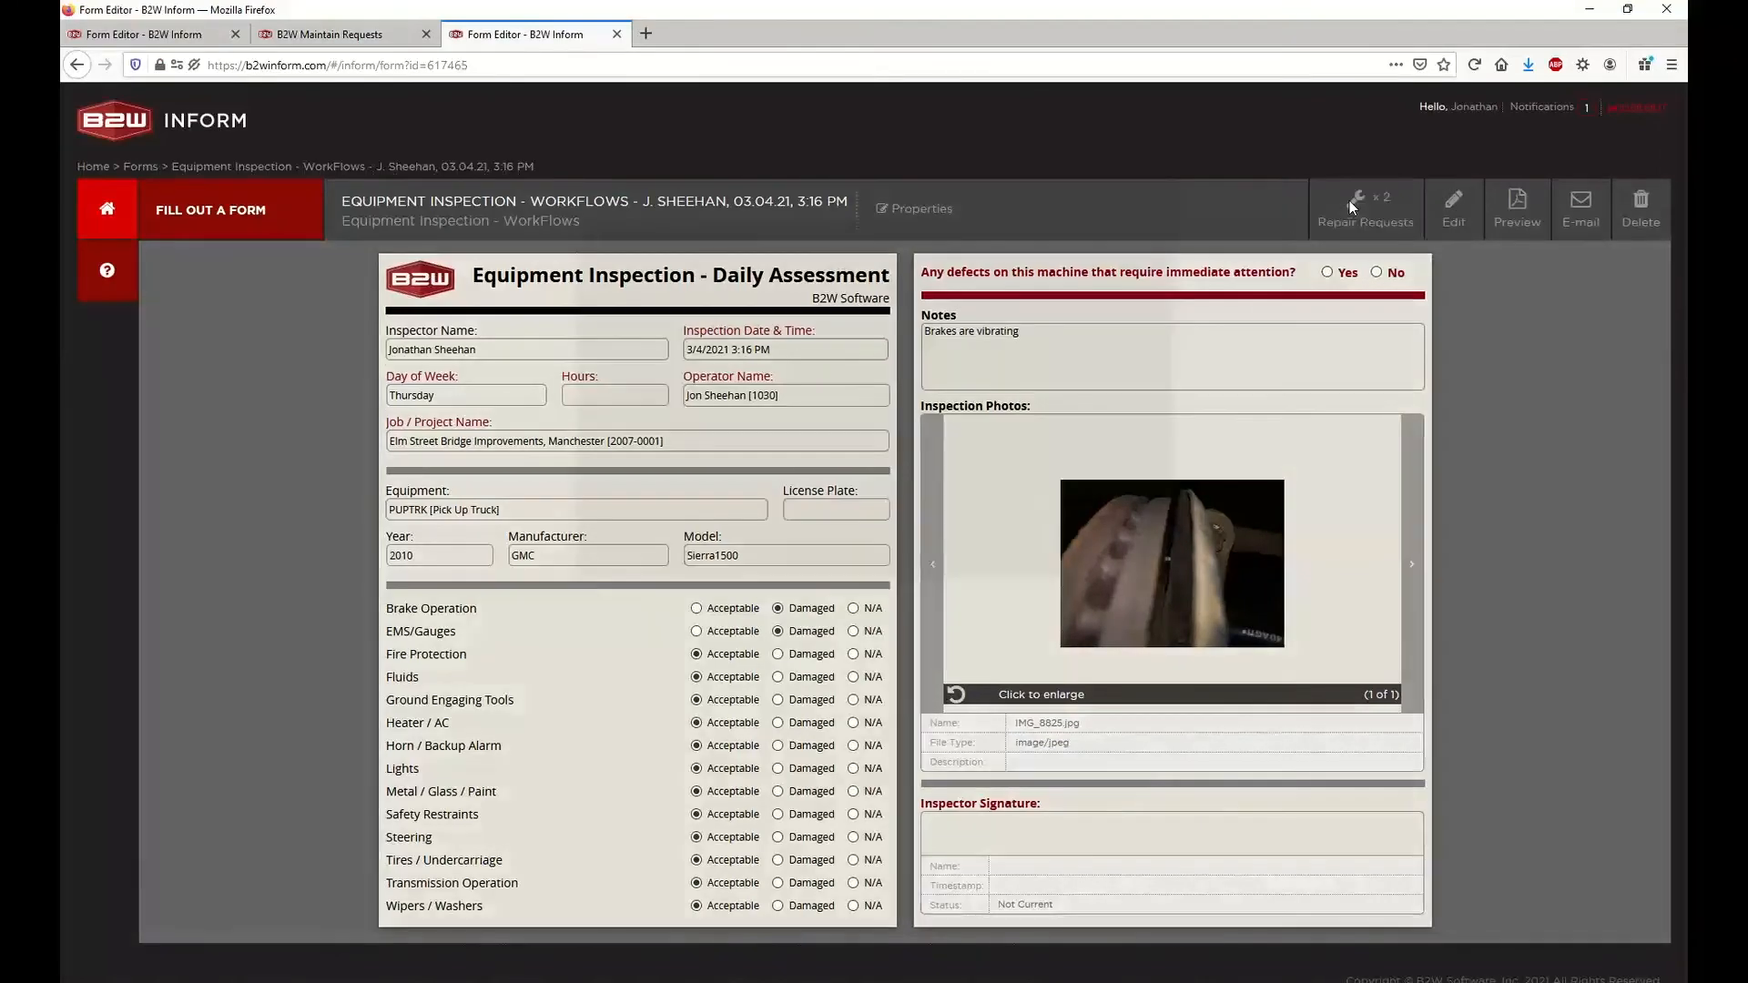
{"action": "double_click", "coordinate": [712, 404]}
{"action": "triple_click", "coordinate": [713, 407]}
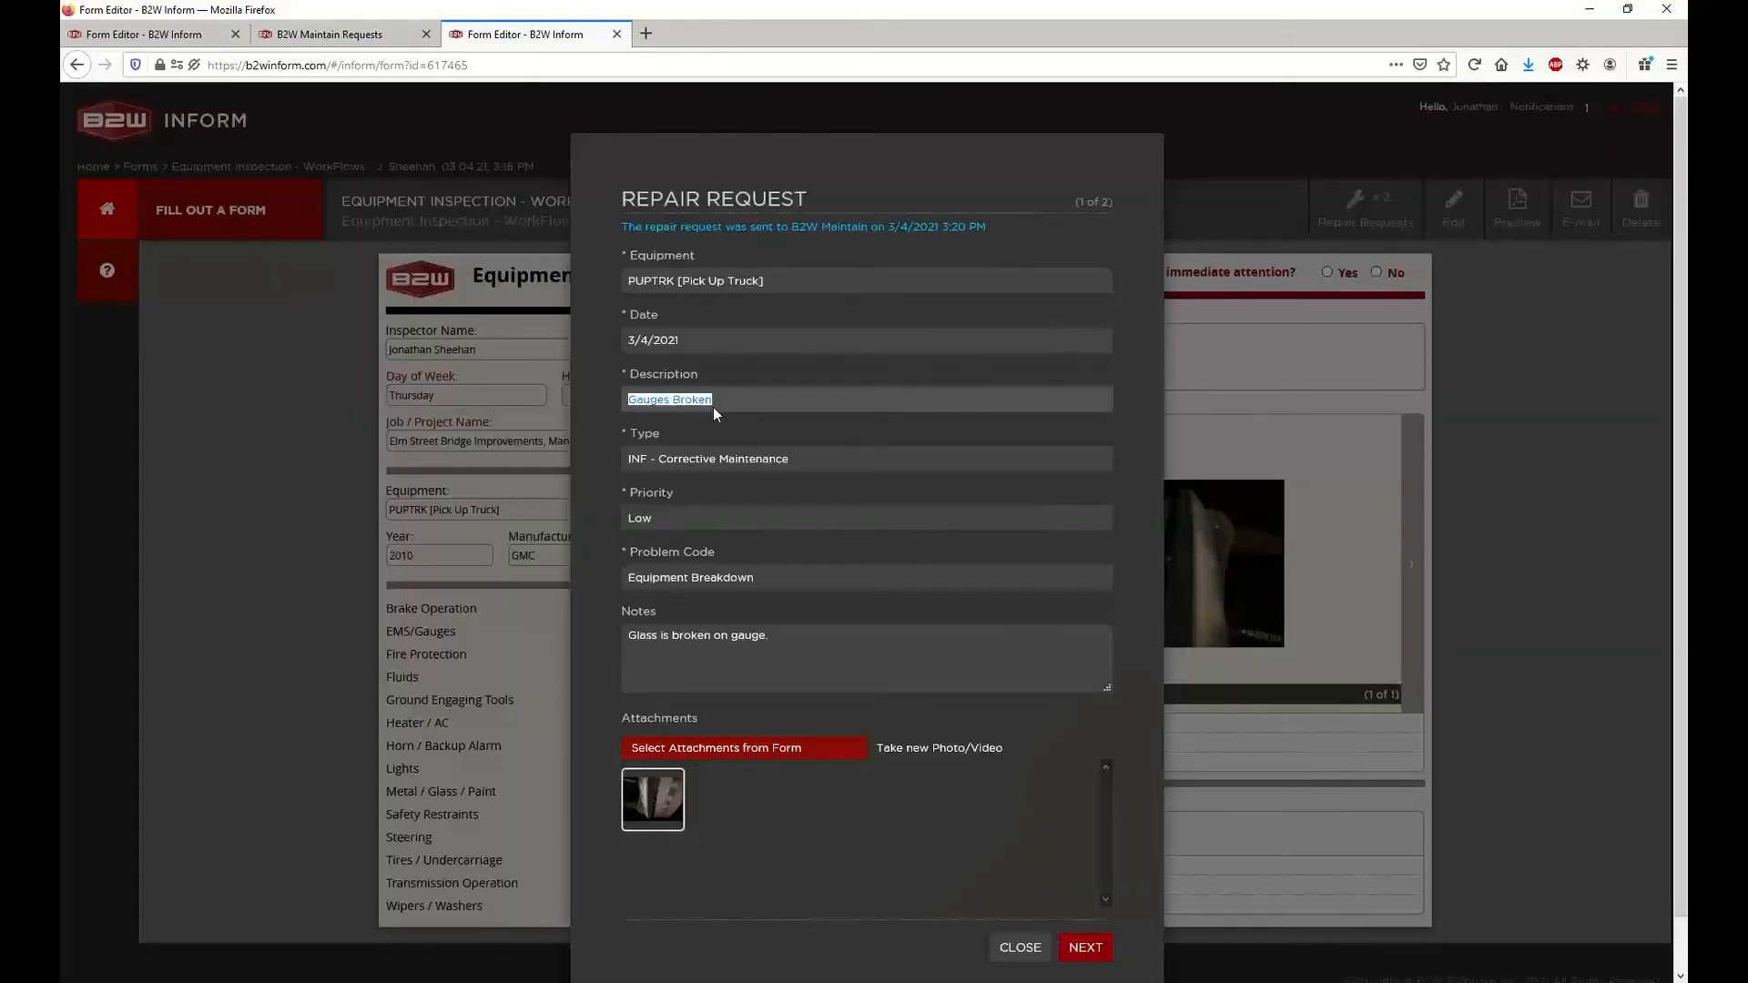
{"action": "triple_click", "coordinate": [713, 407]}
{"action": "triple_click", "coordinate": [713, 407]}
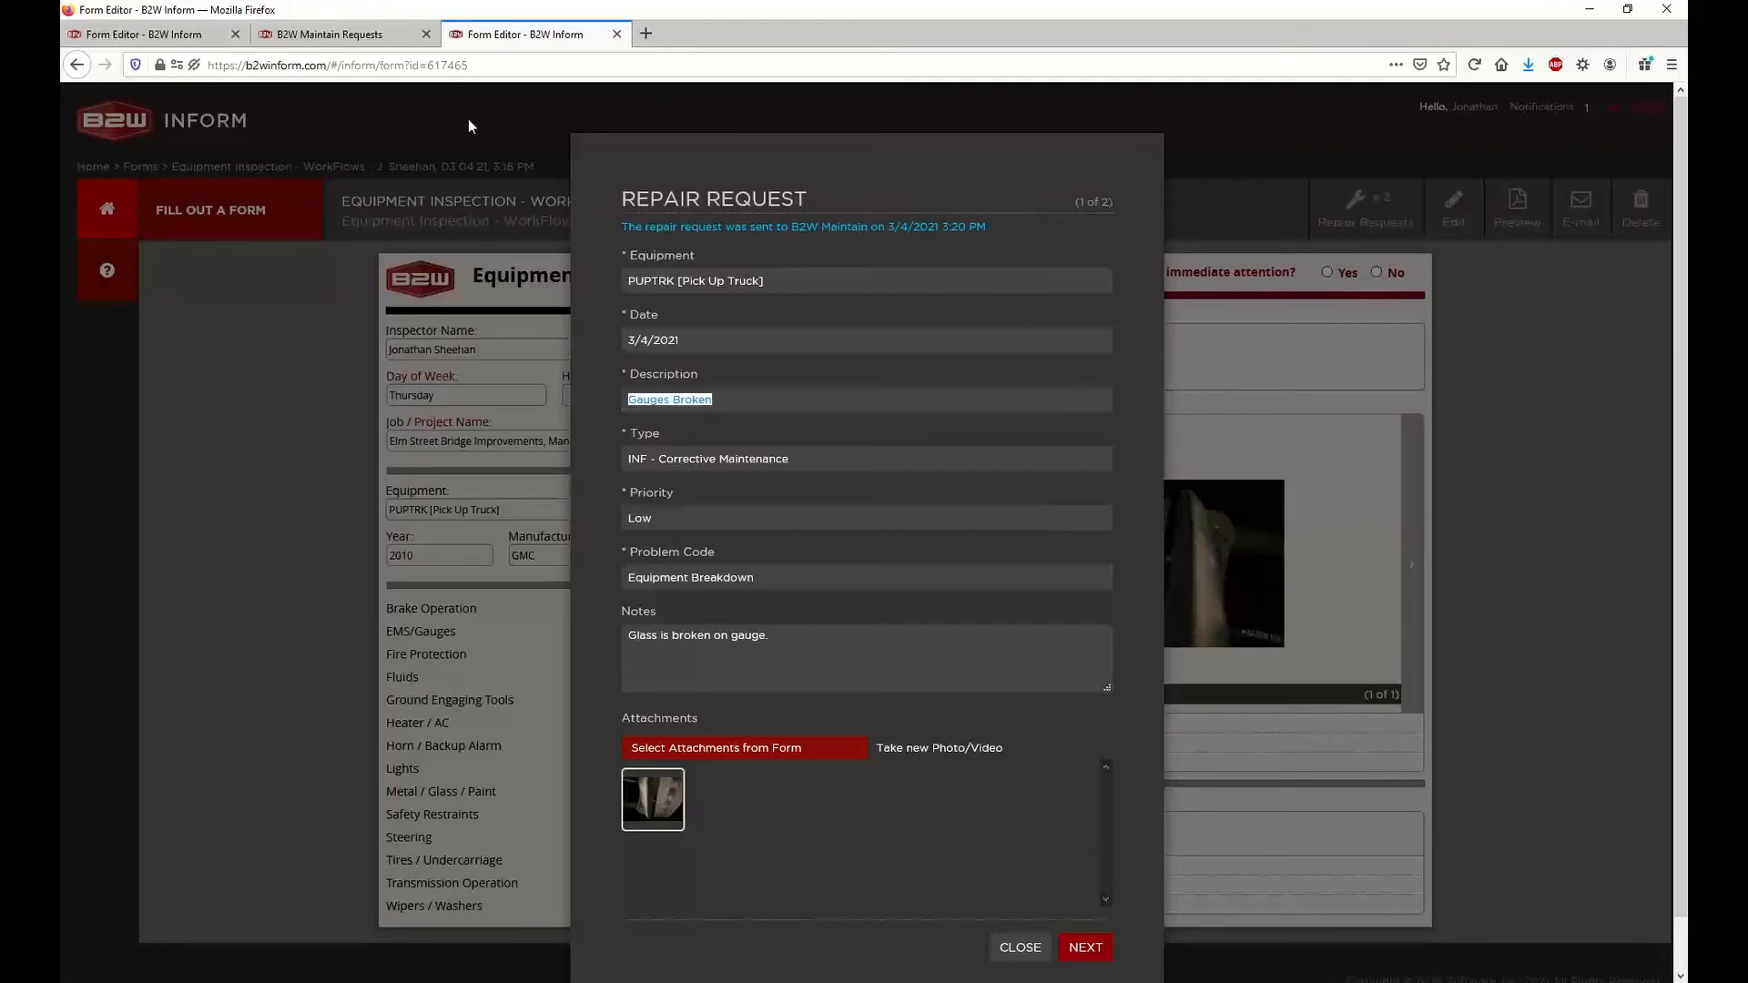
Return to B2W Maintain and cancel editing the Gauges Broken request, discarding any changes
{"action": "left_click", "coordinate": [370, 36]}
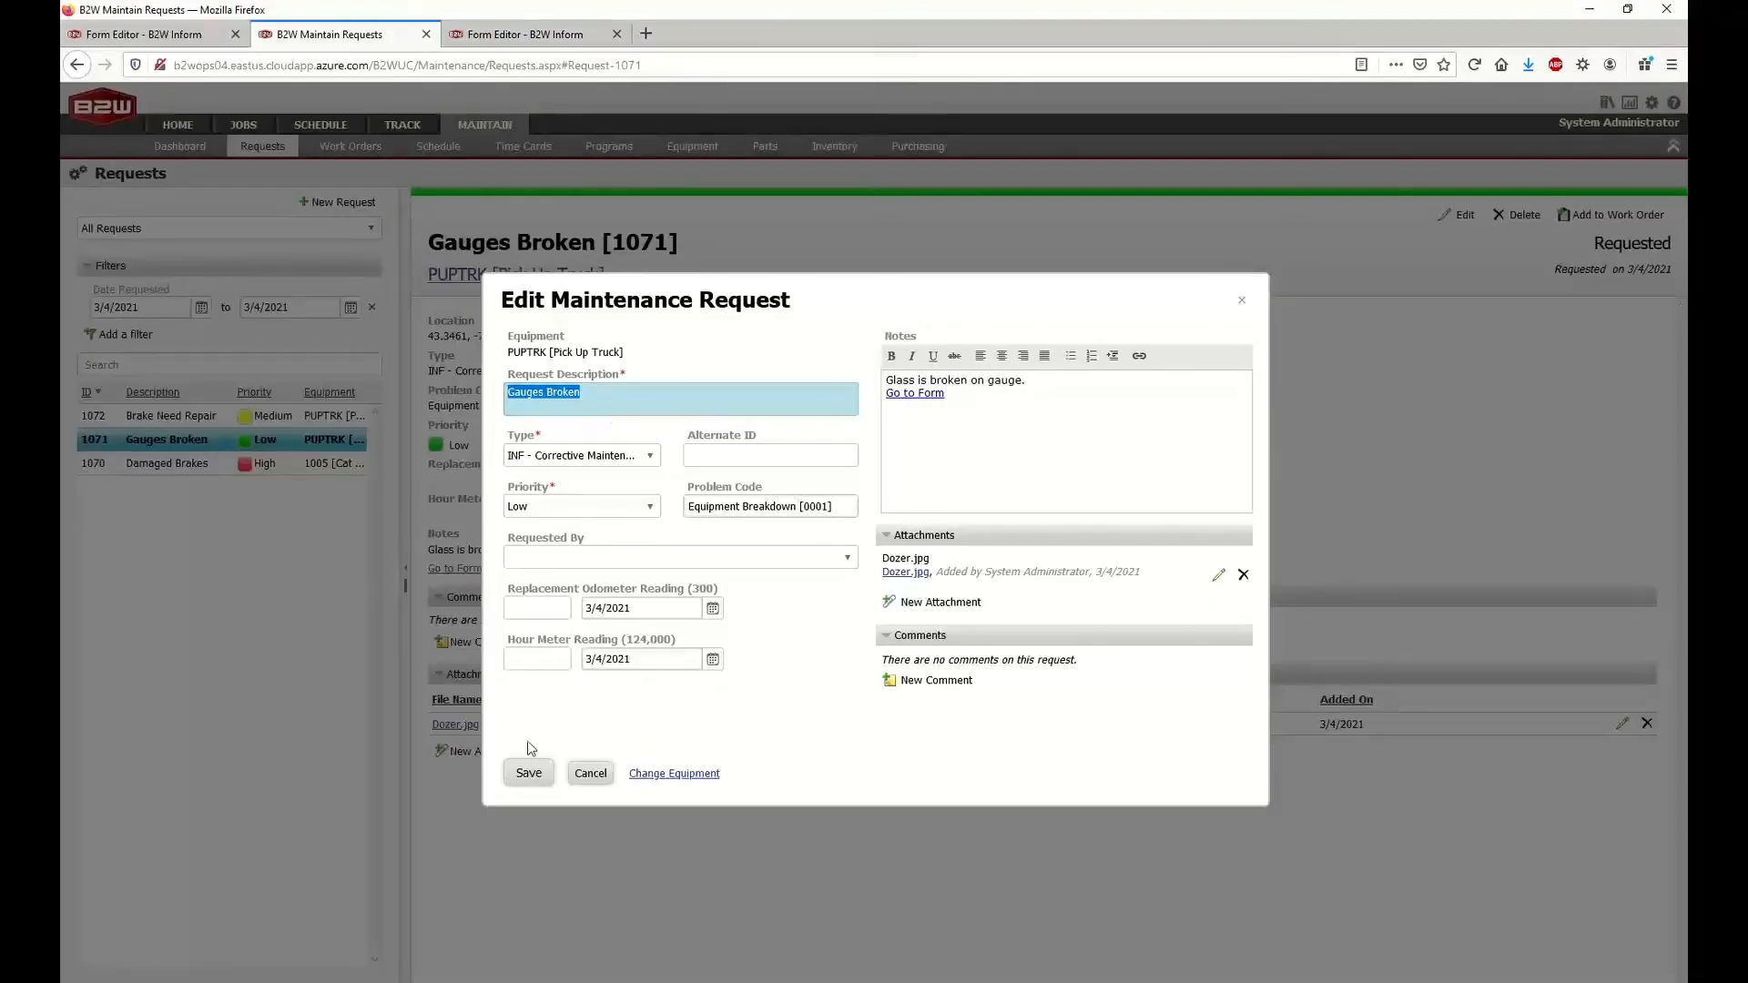
{"action": "left_click", "coordinate": [597, 785]}
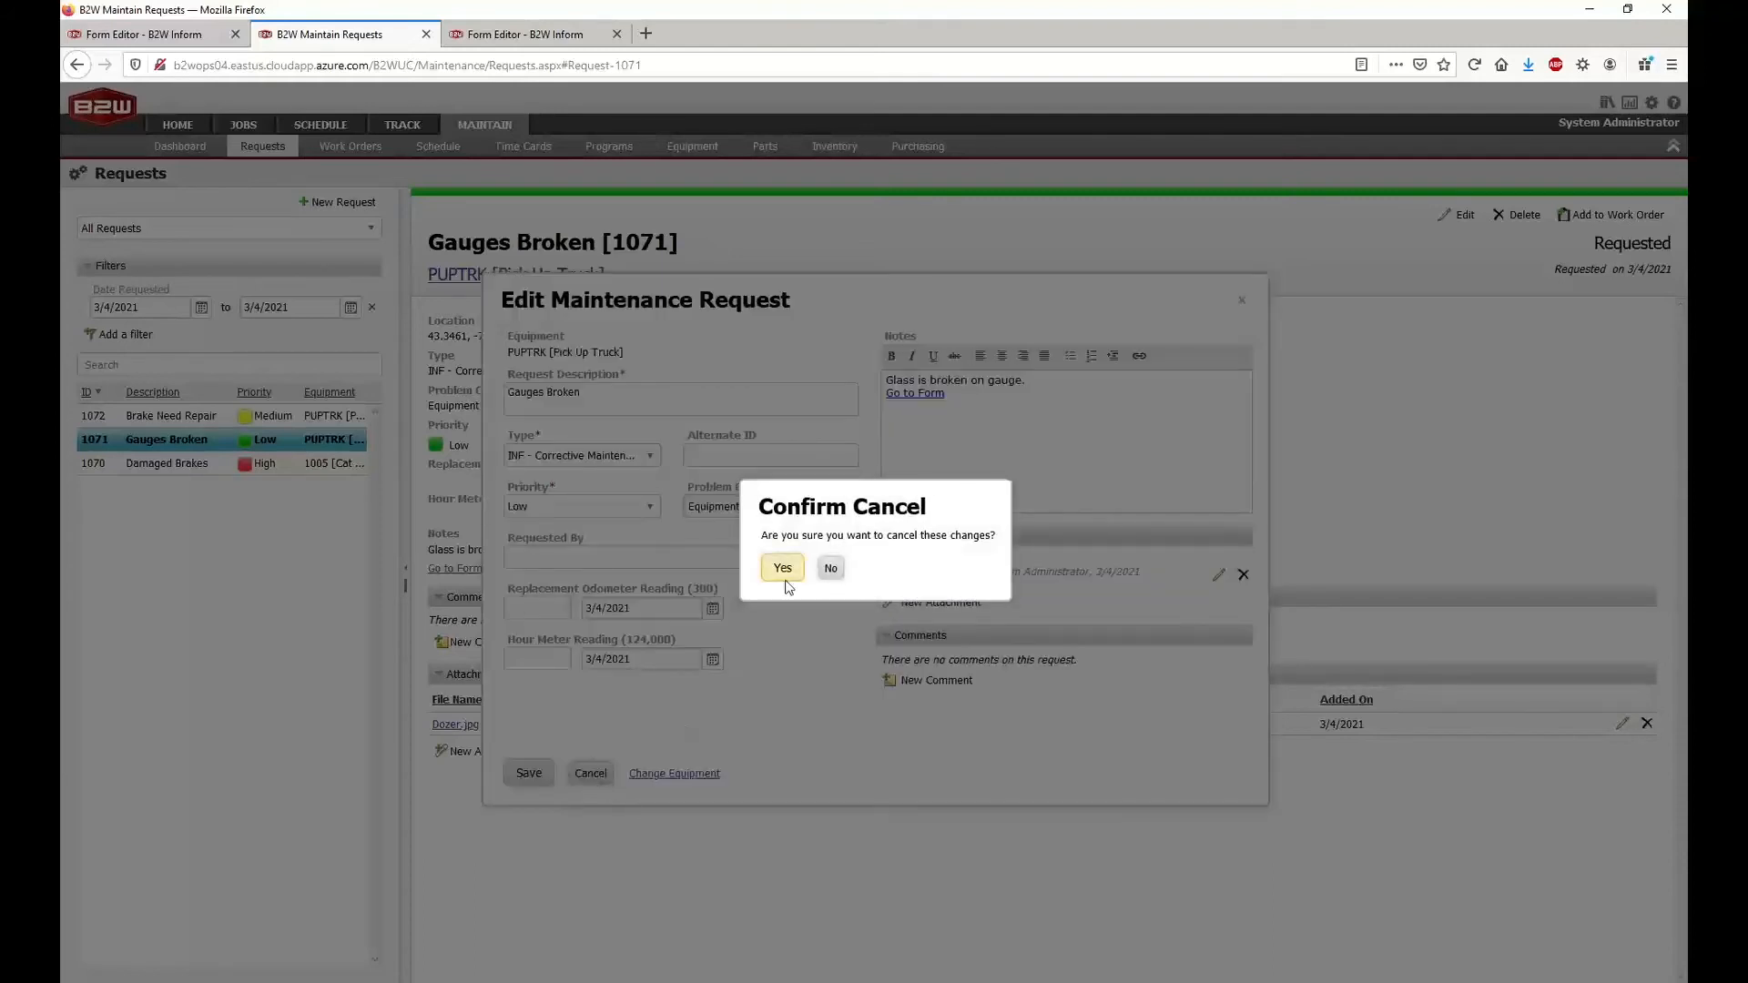
{"action": "left_click", "coordinate": [782, 569]}
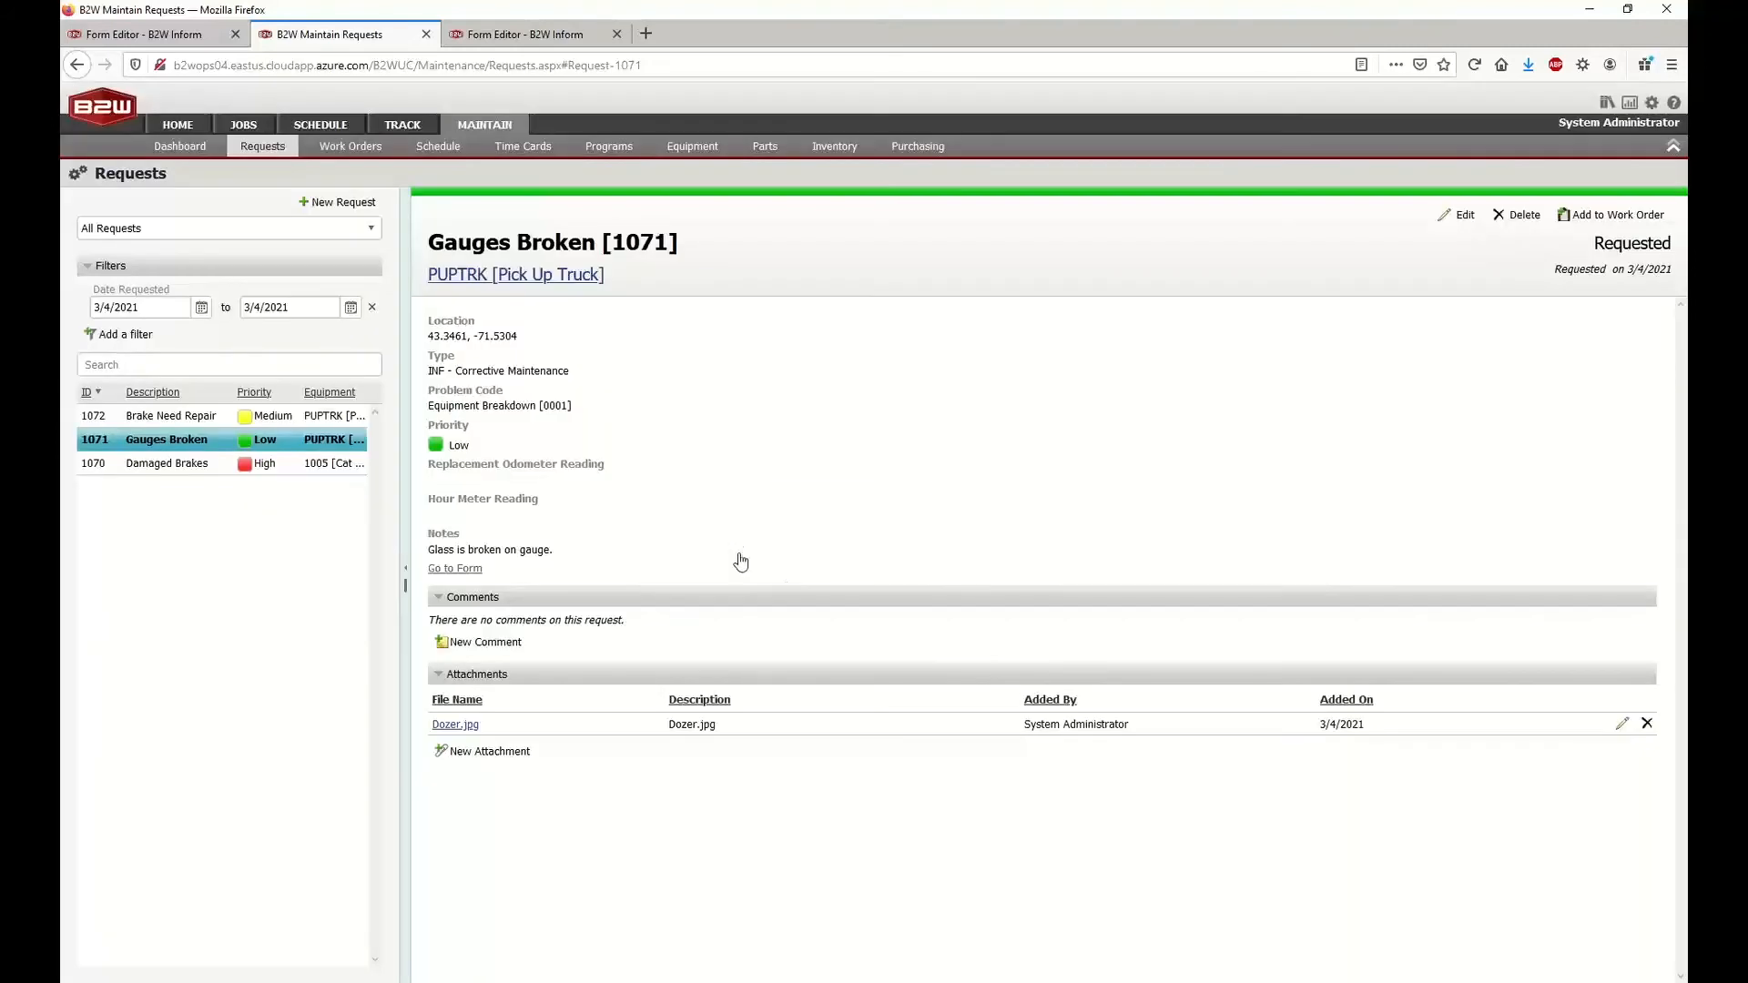
Open the Brake Need Repair request, check the repair request description in B2W Inform, and return to B2W Maintain
{"action": "left_click", "coordinate": [199, 417]}
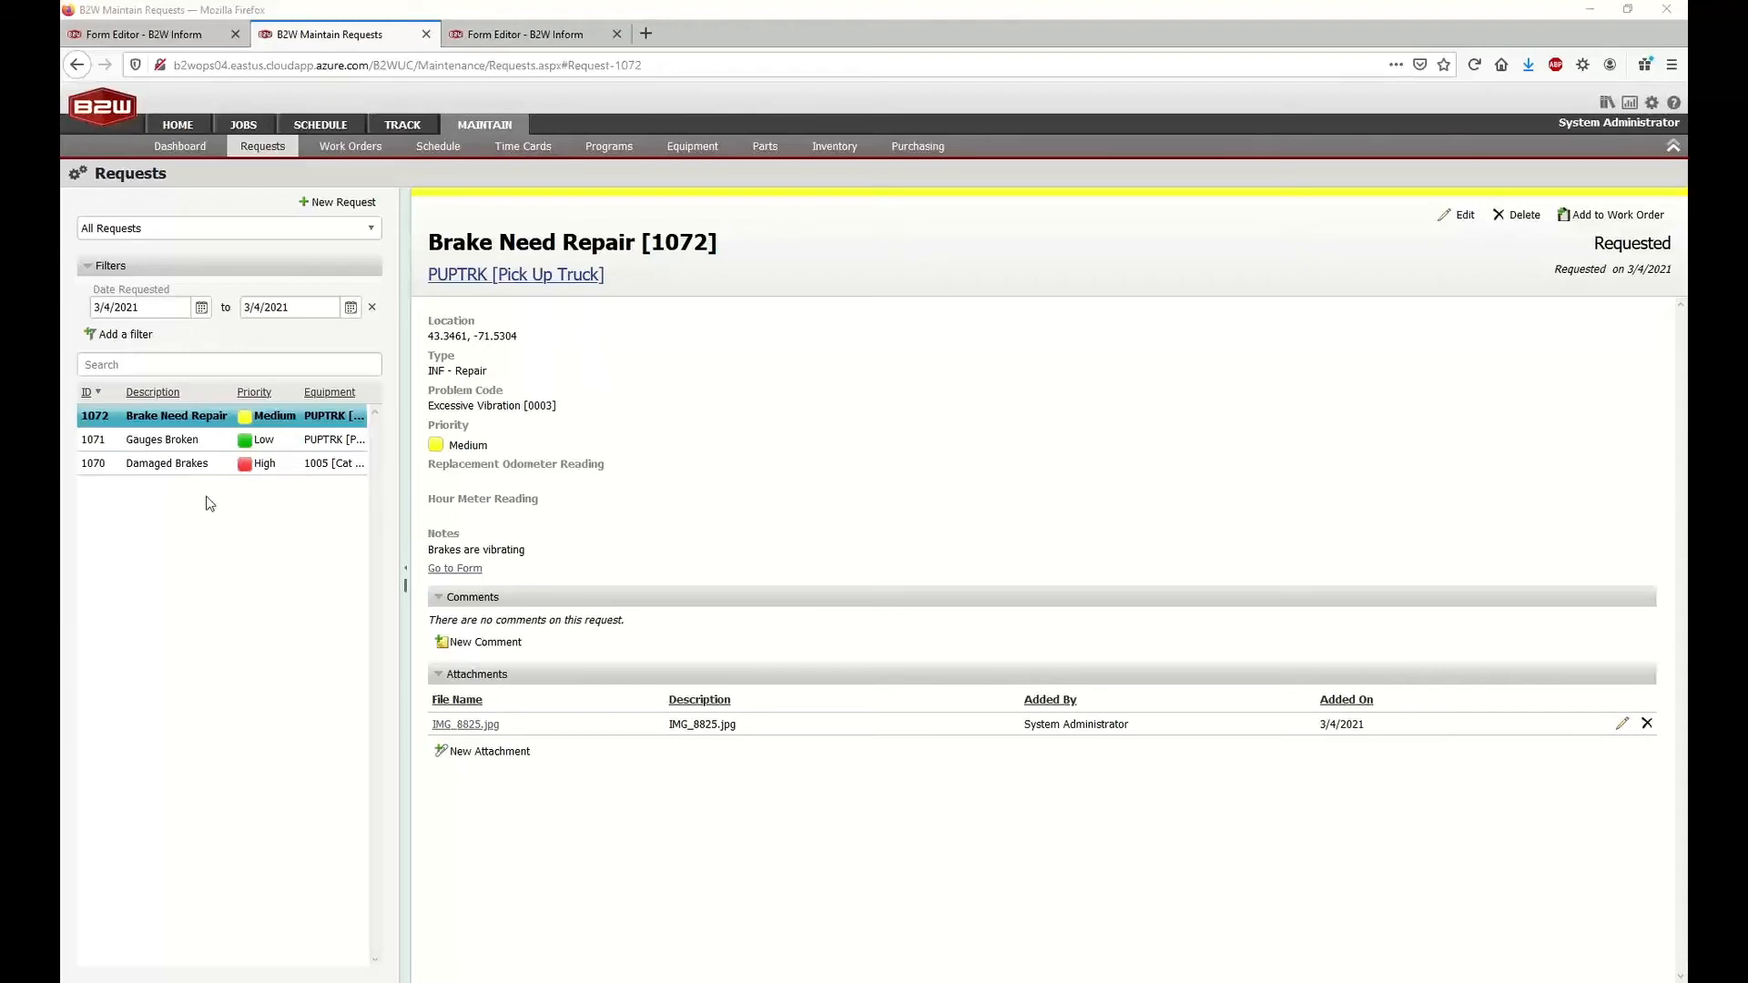
{"action": "left_click", "coordinate": [510, 35]}
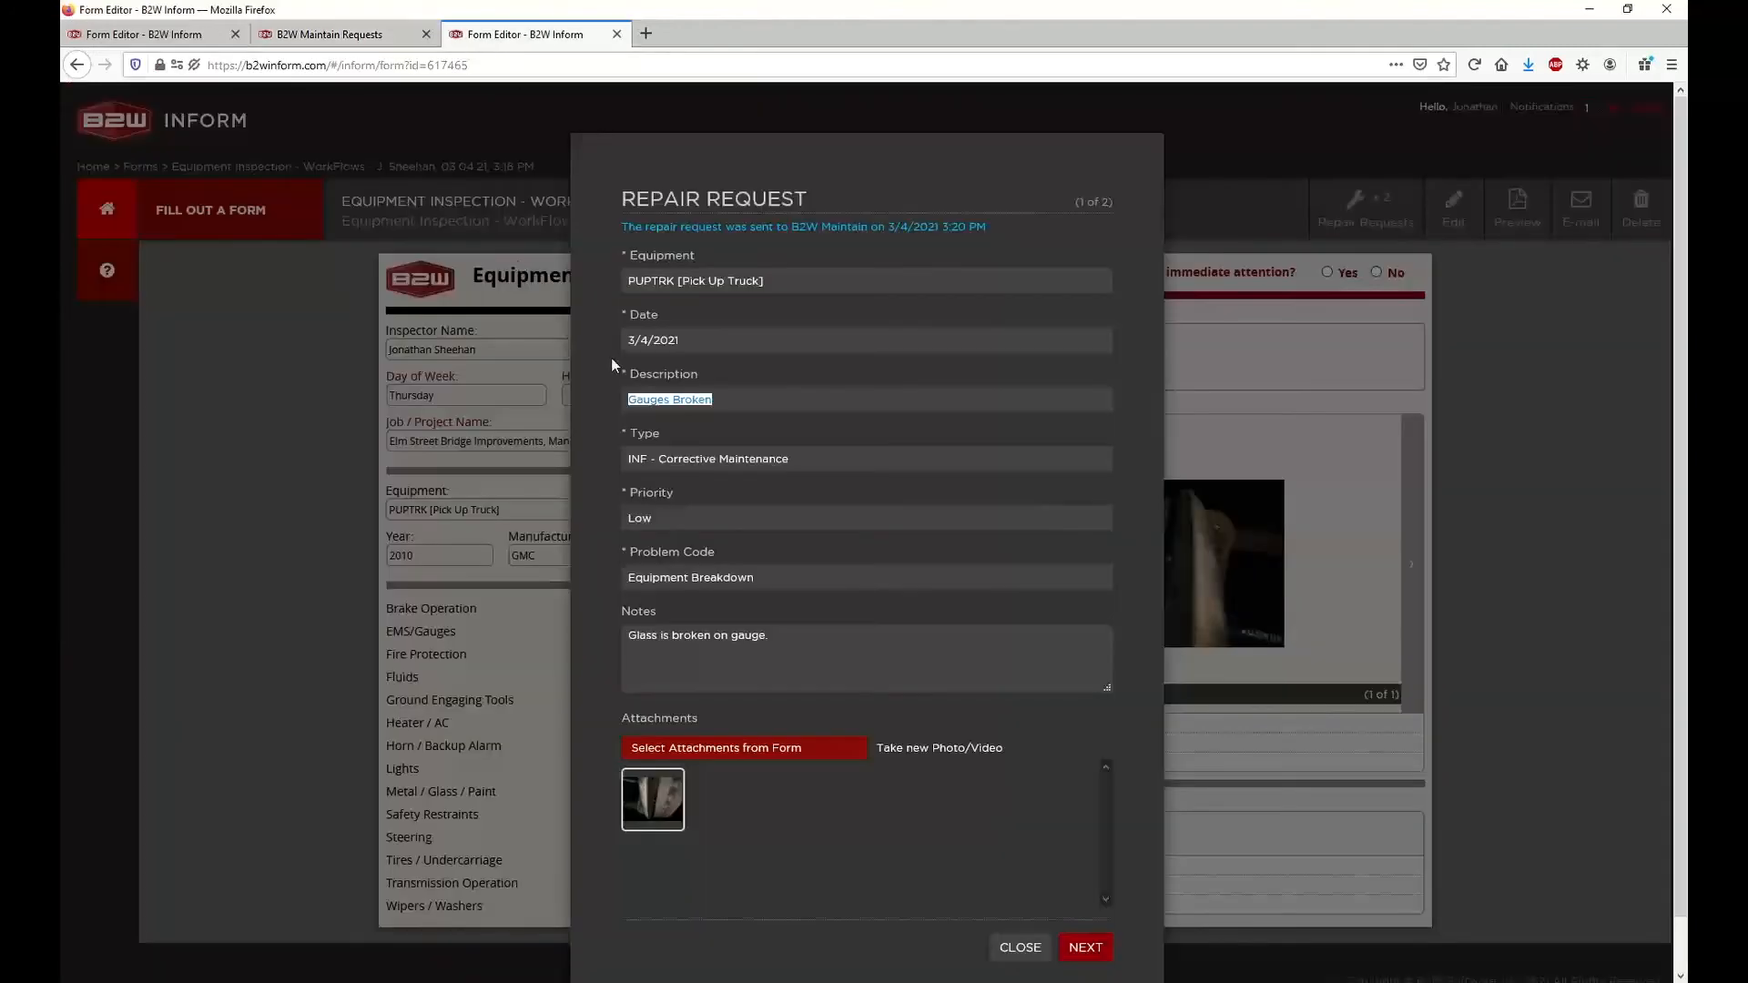
{"action": "left_click_drag", "start_coordinate": [627, 400], "coordinate": [749, 398]}
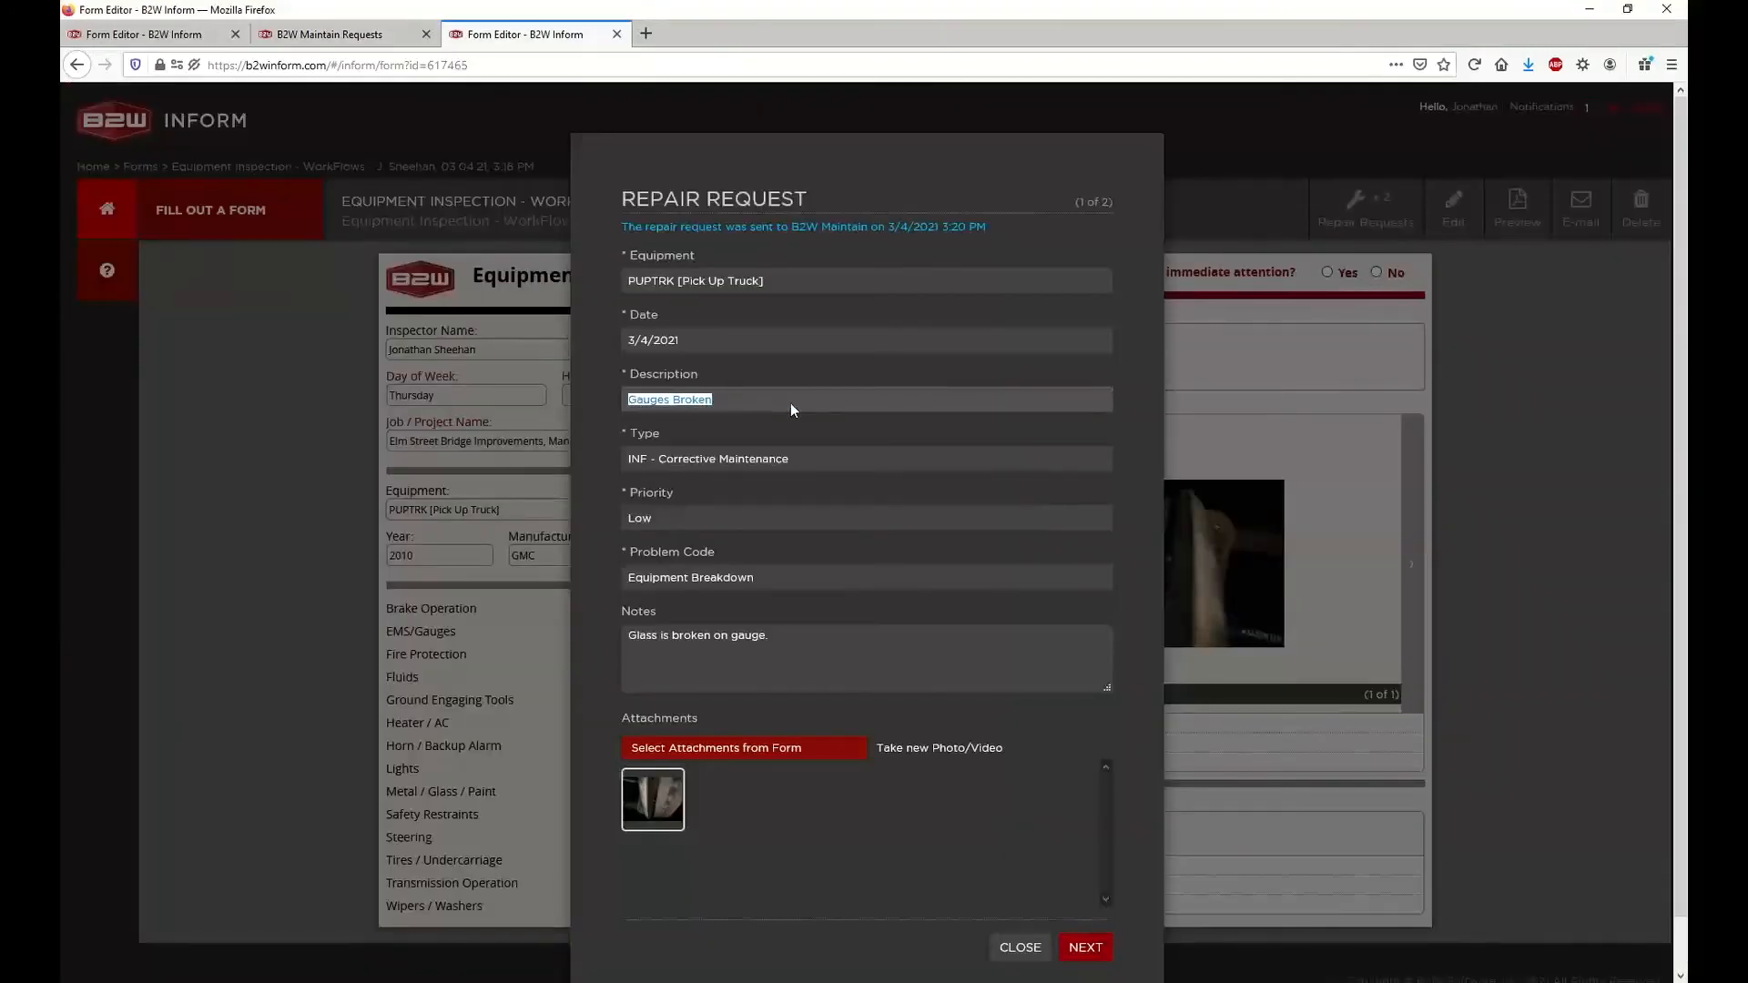
{"action": "left_click", "coordinate": [307, 36]}
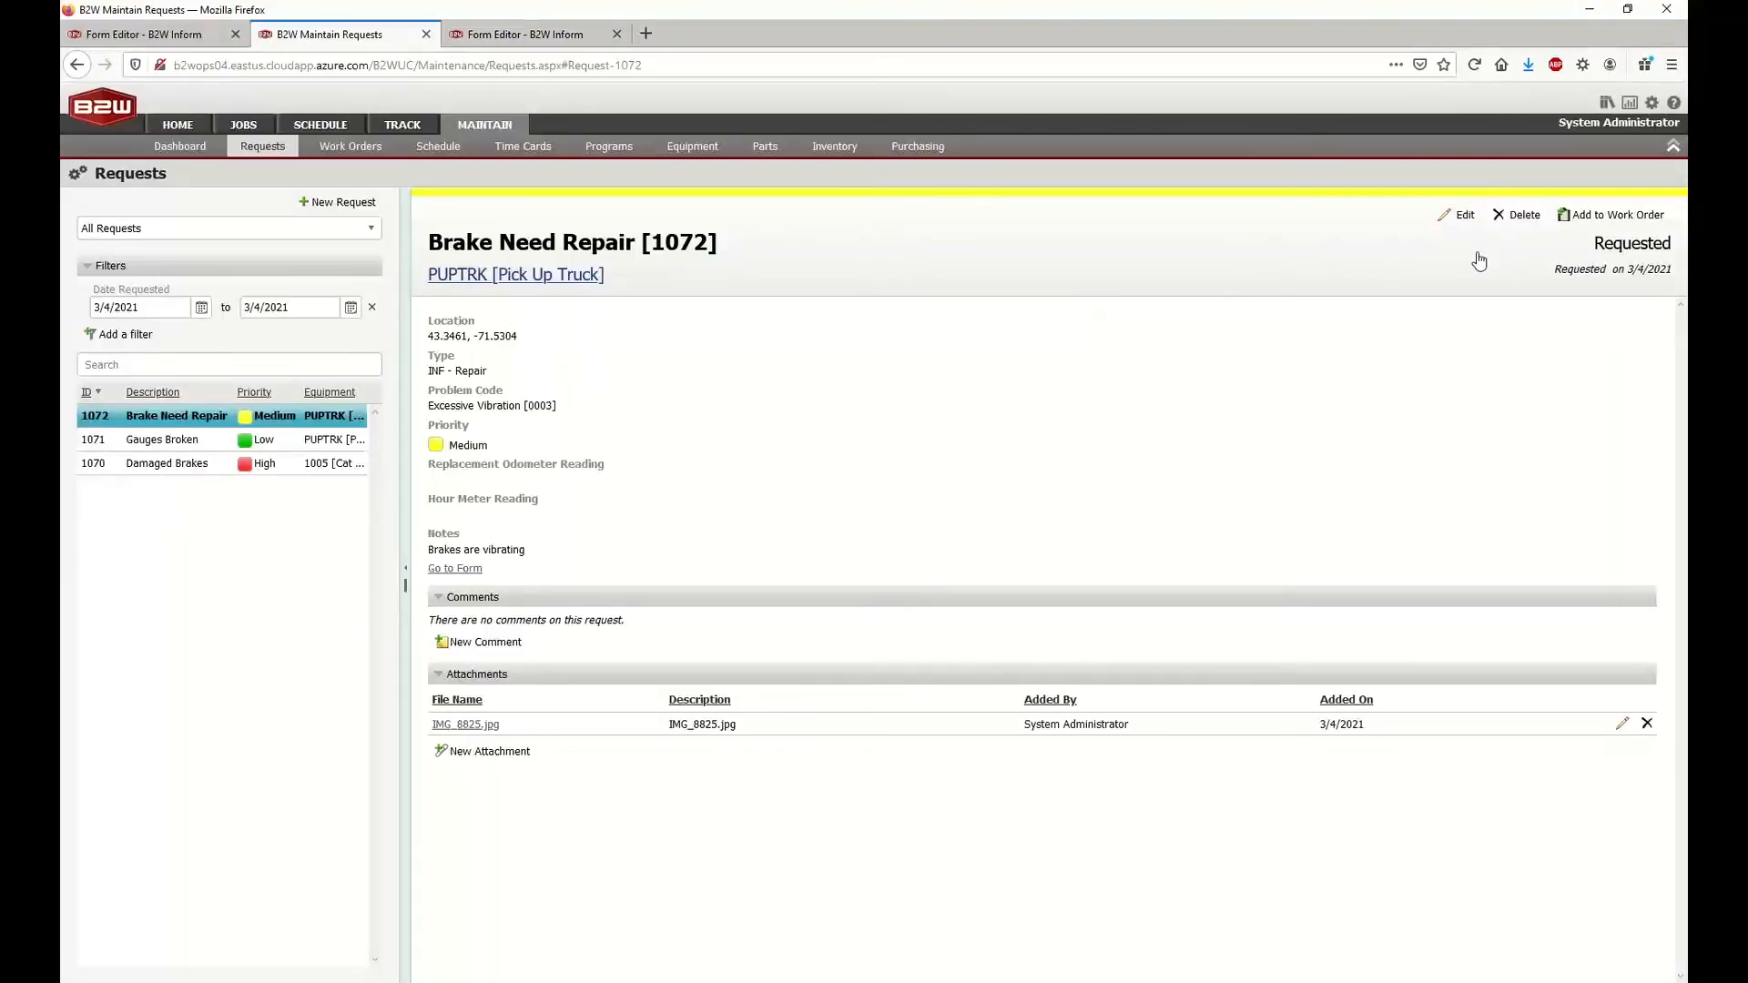
Open the Brake Need Repair request for editing, check its description field, and cancel without saving
{"action": "left_click", "coordinate": [1444, 214]}
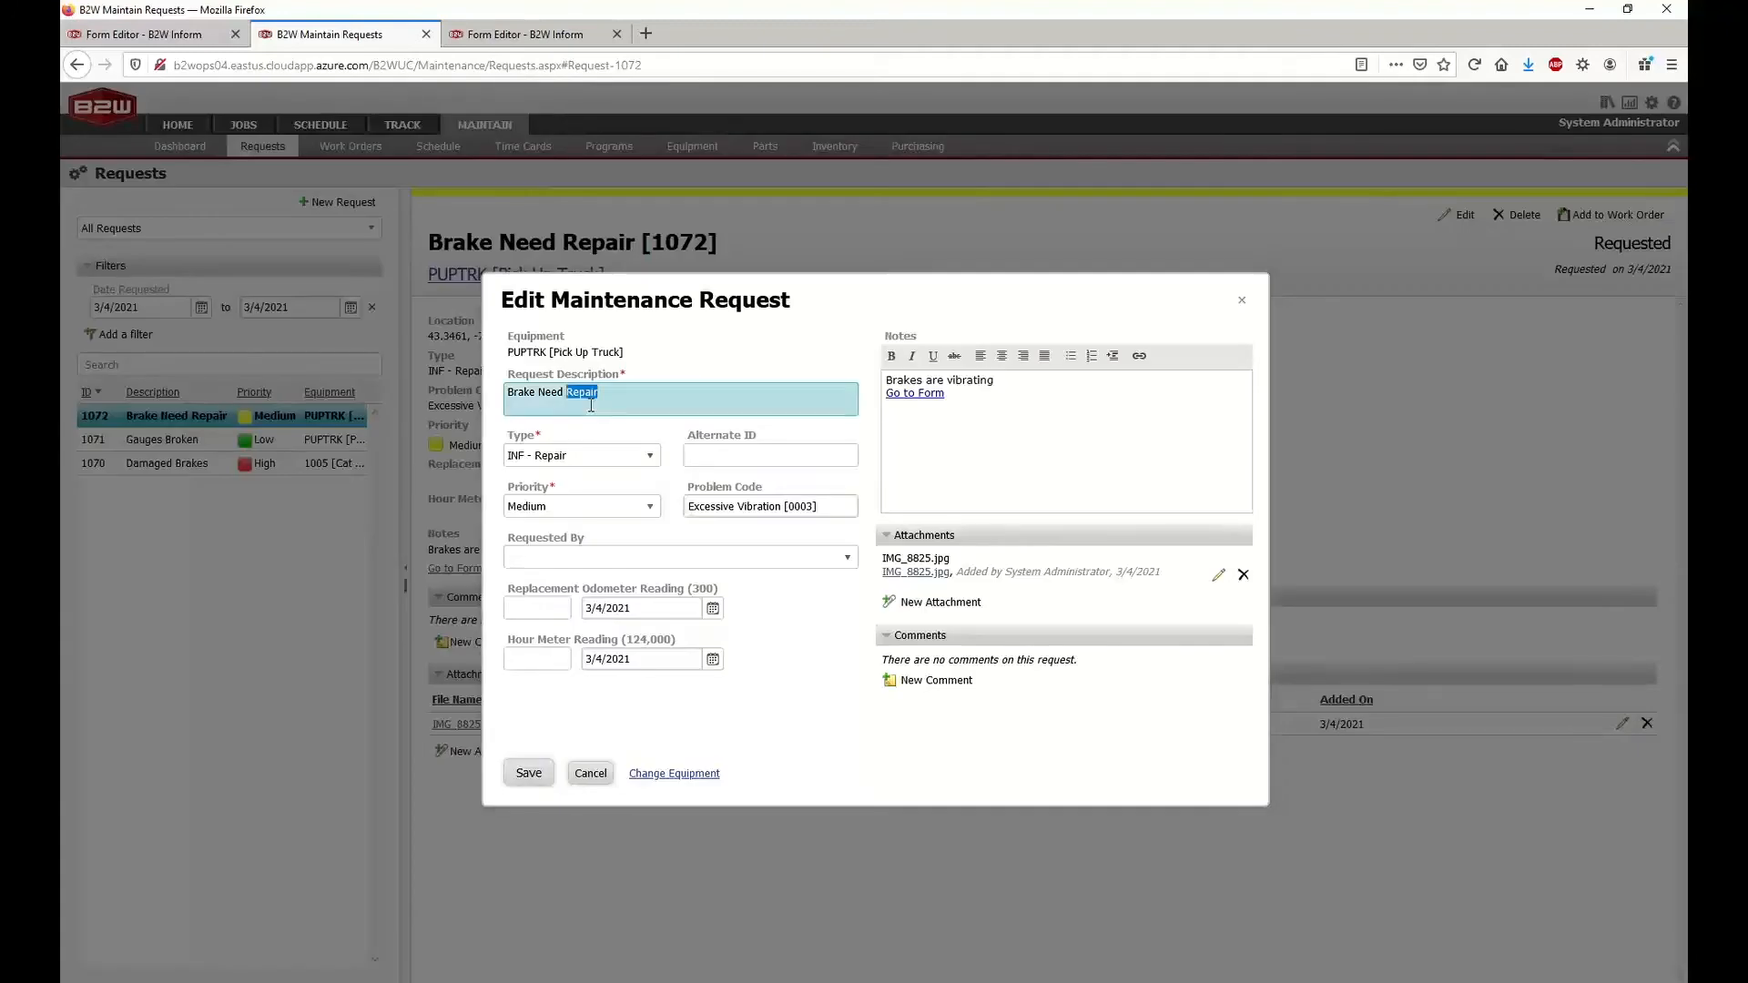
{"action": "triple_click", "coordinate": [592, 398]}
{"action": "left_click", "coordinate": [590, 773]}
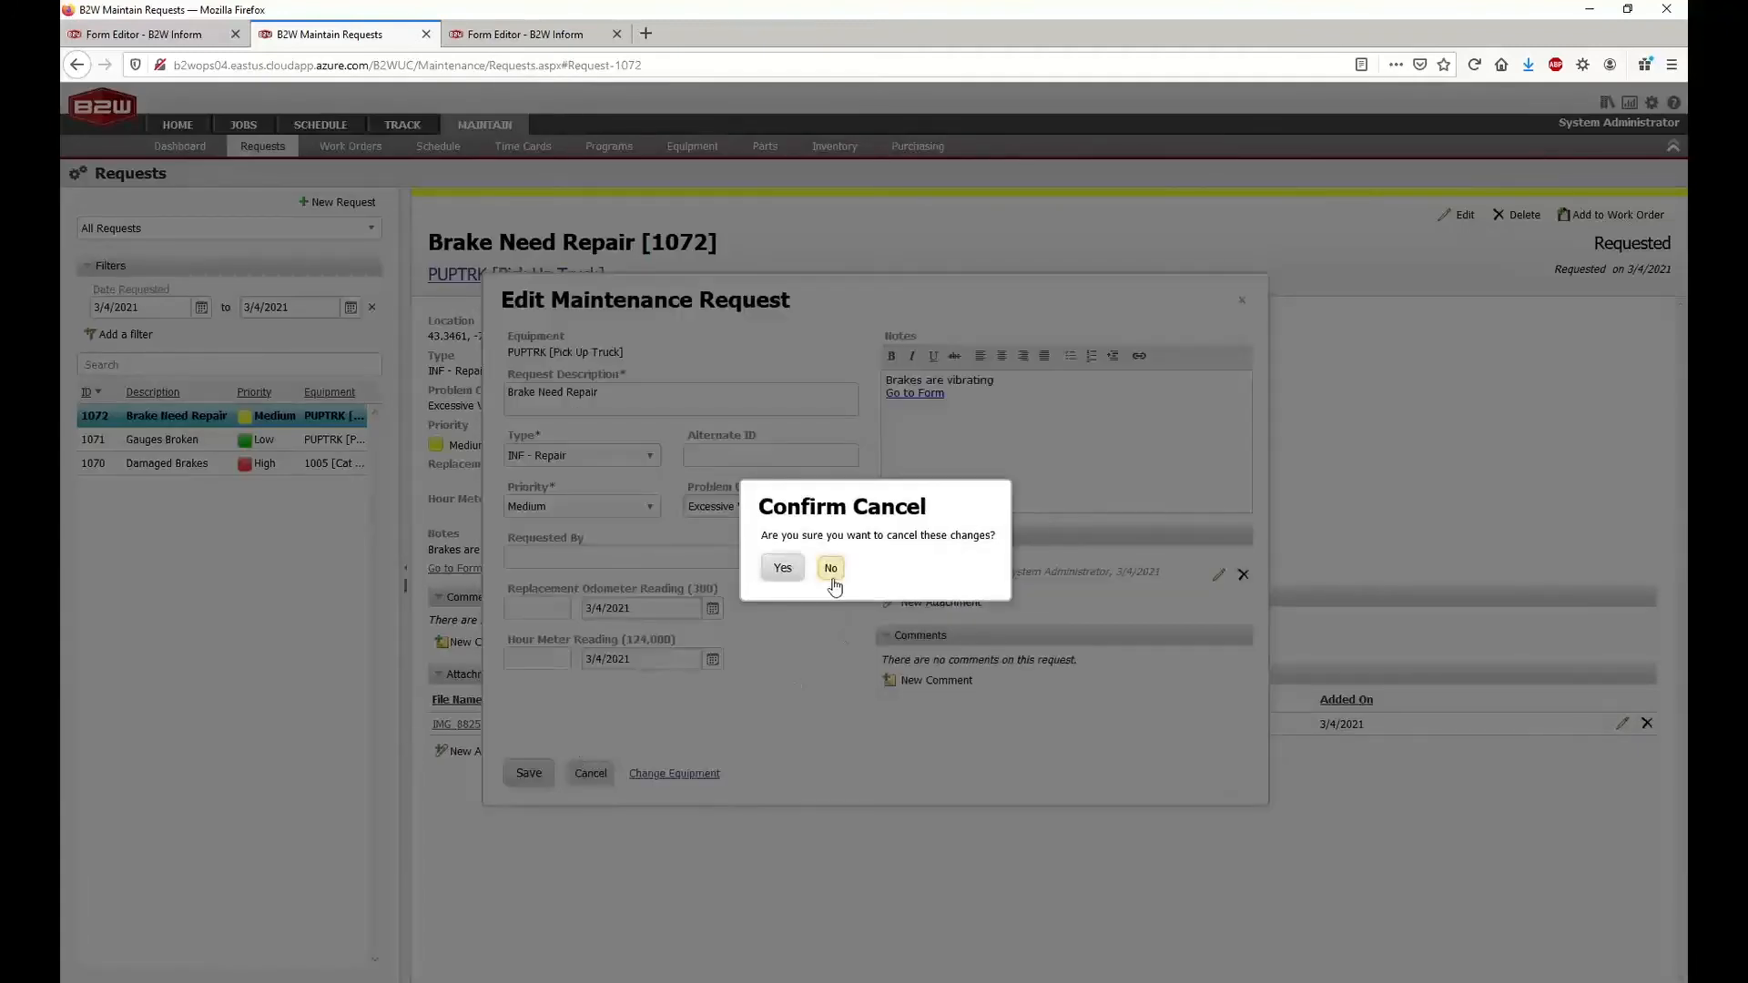
{"action": "left_click", "coordinate": [781, 569]}
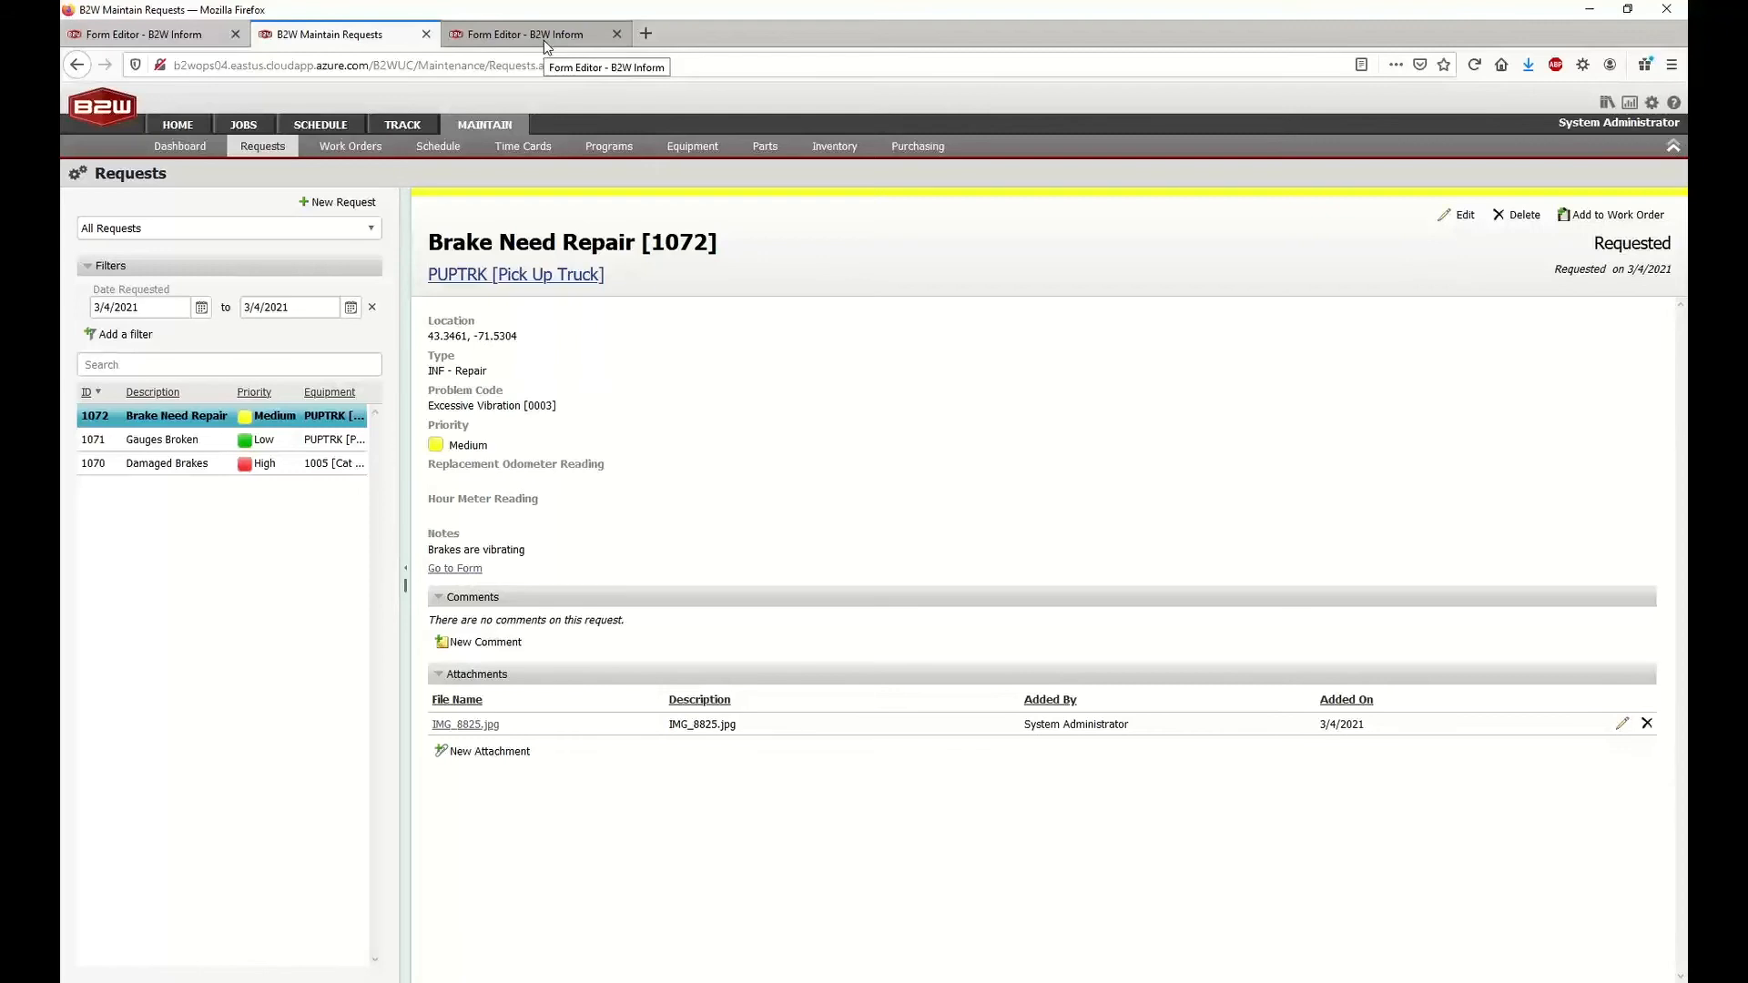
Switch to B2W Inform, close the repair request view, and open the Equipment Inspection - WorkFlows template from the home page's recent items
{"action": "left_click", "coordinate": [544, 40]}
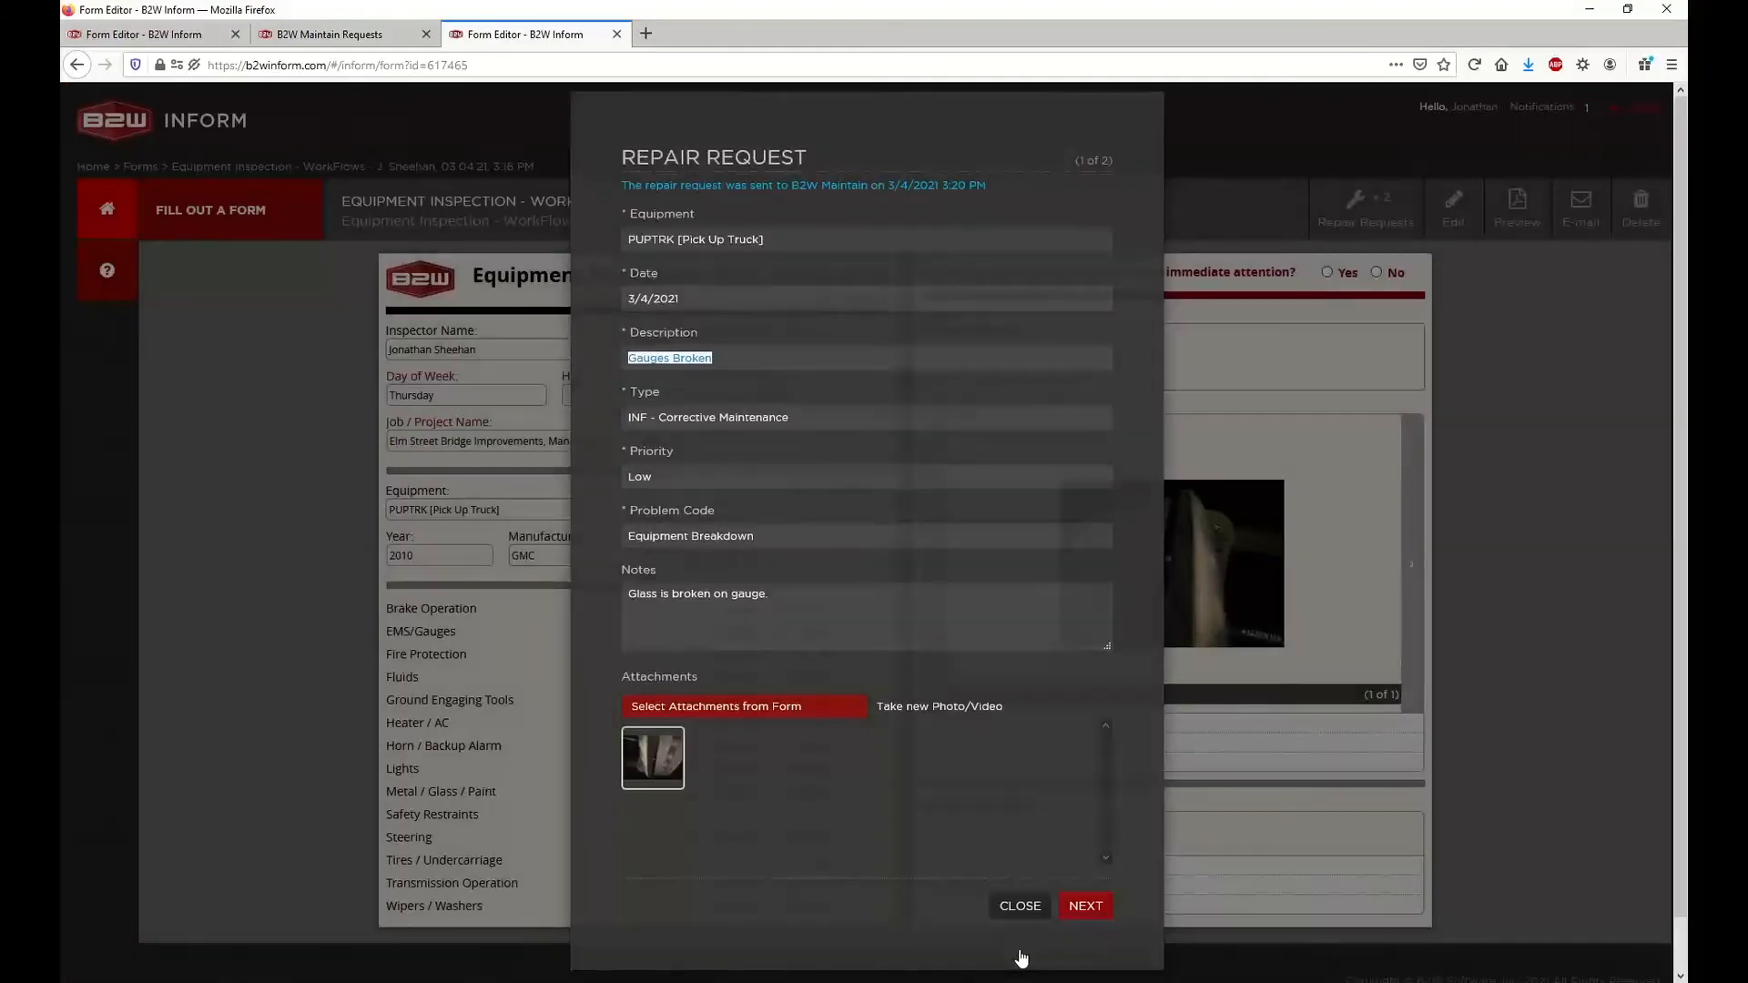
{"action": "left_click", "coordinate": [1019, 949]}
{"action": "left_click", "coordinate": [176, 44]}
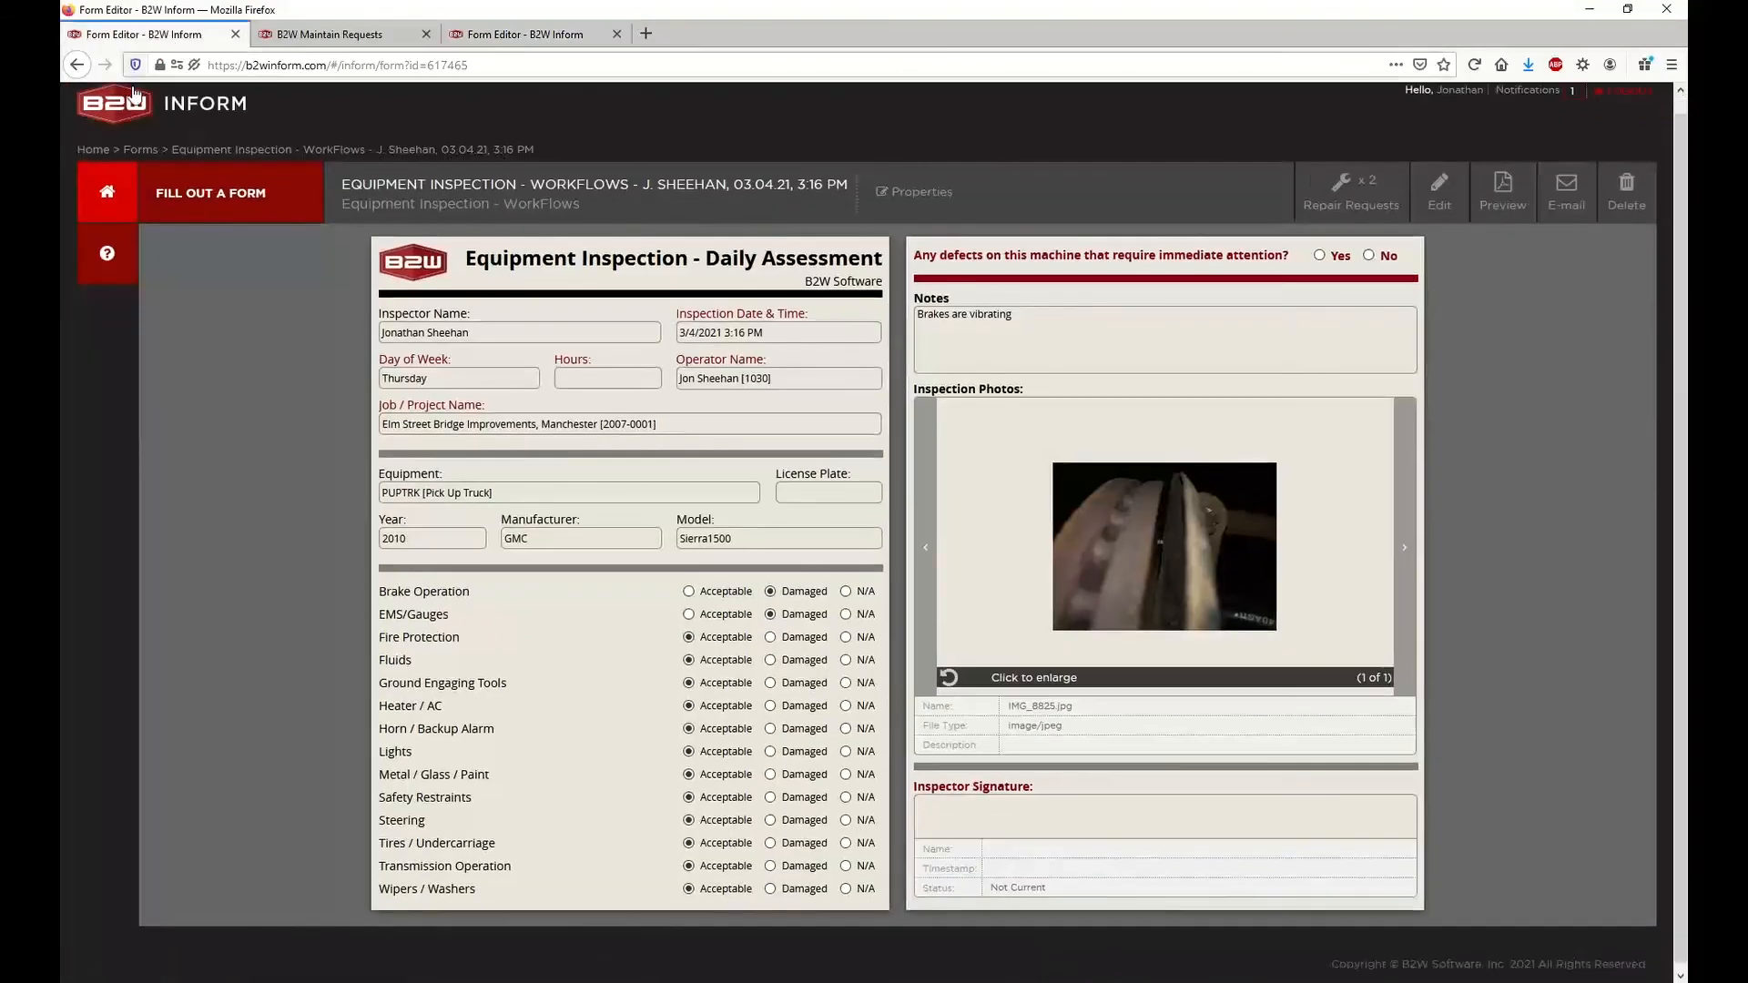
{"action": "left_click", "coordinate": [107, 194]}
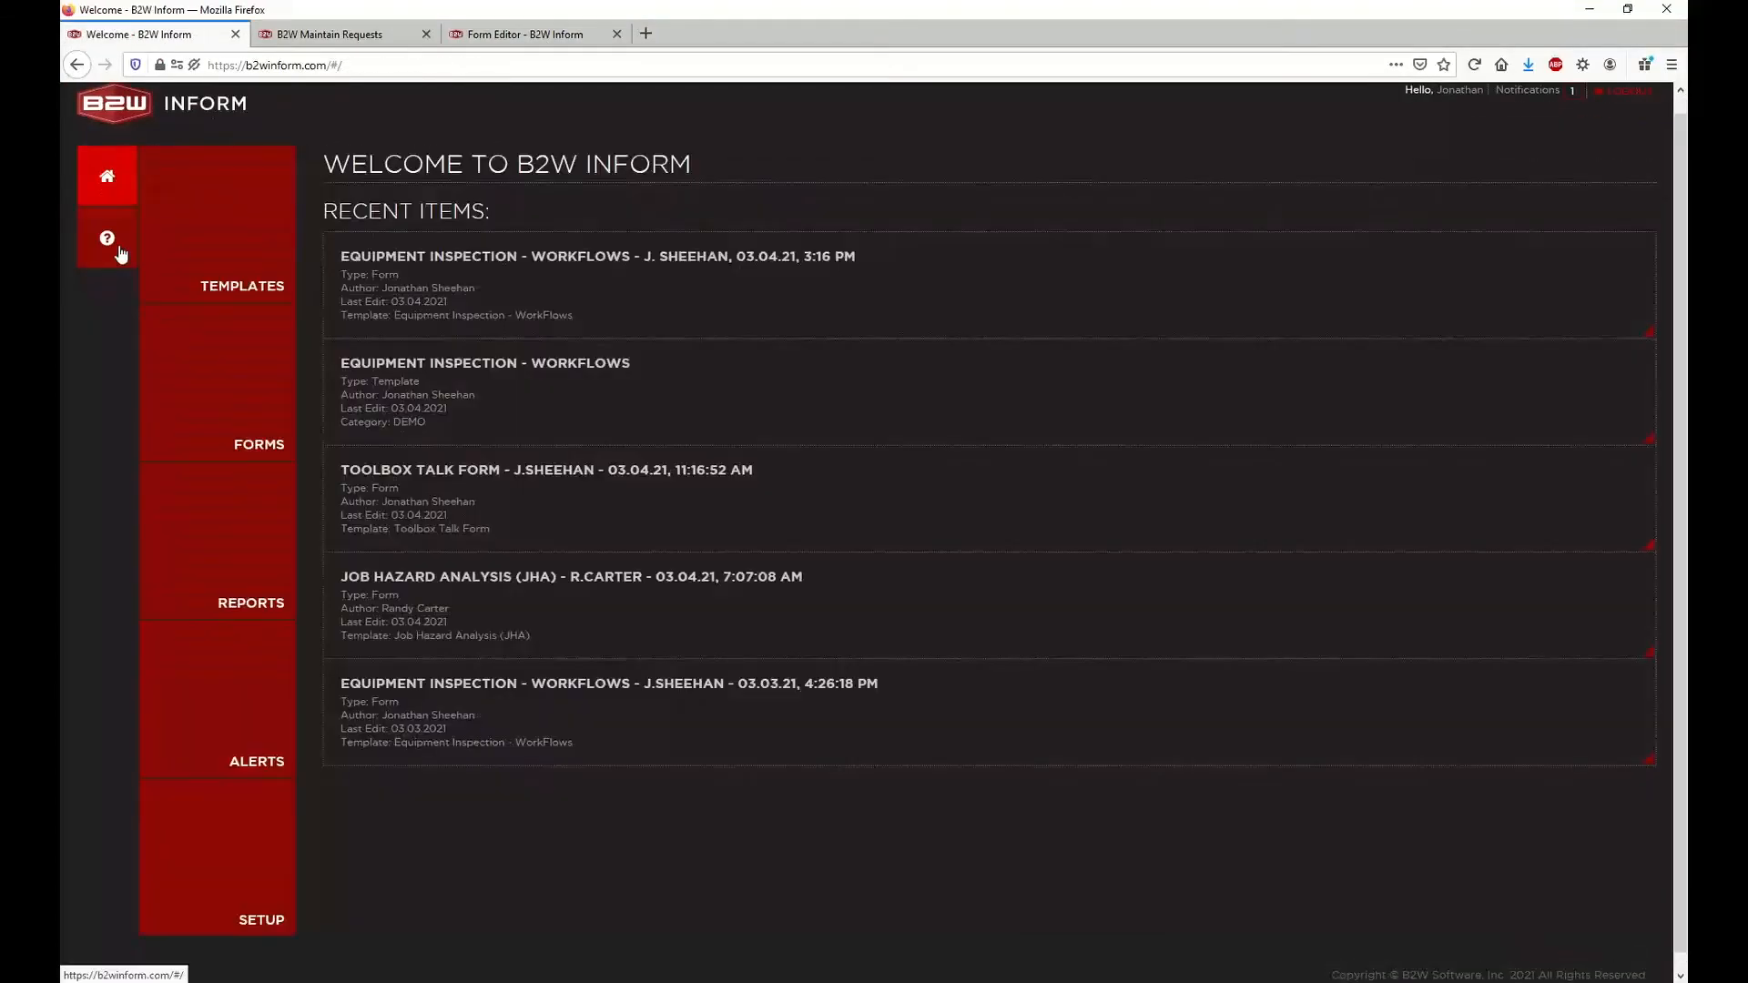
{"action": "left_click", "coordinate": [535, 403]}
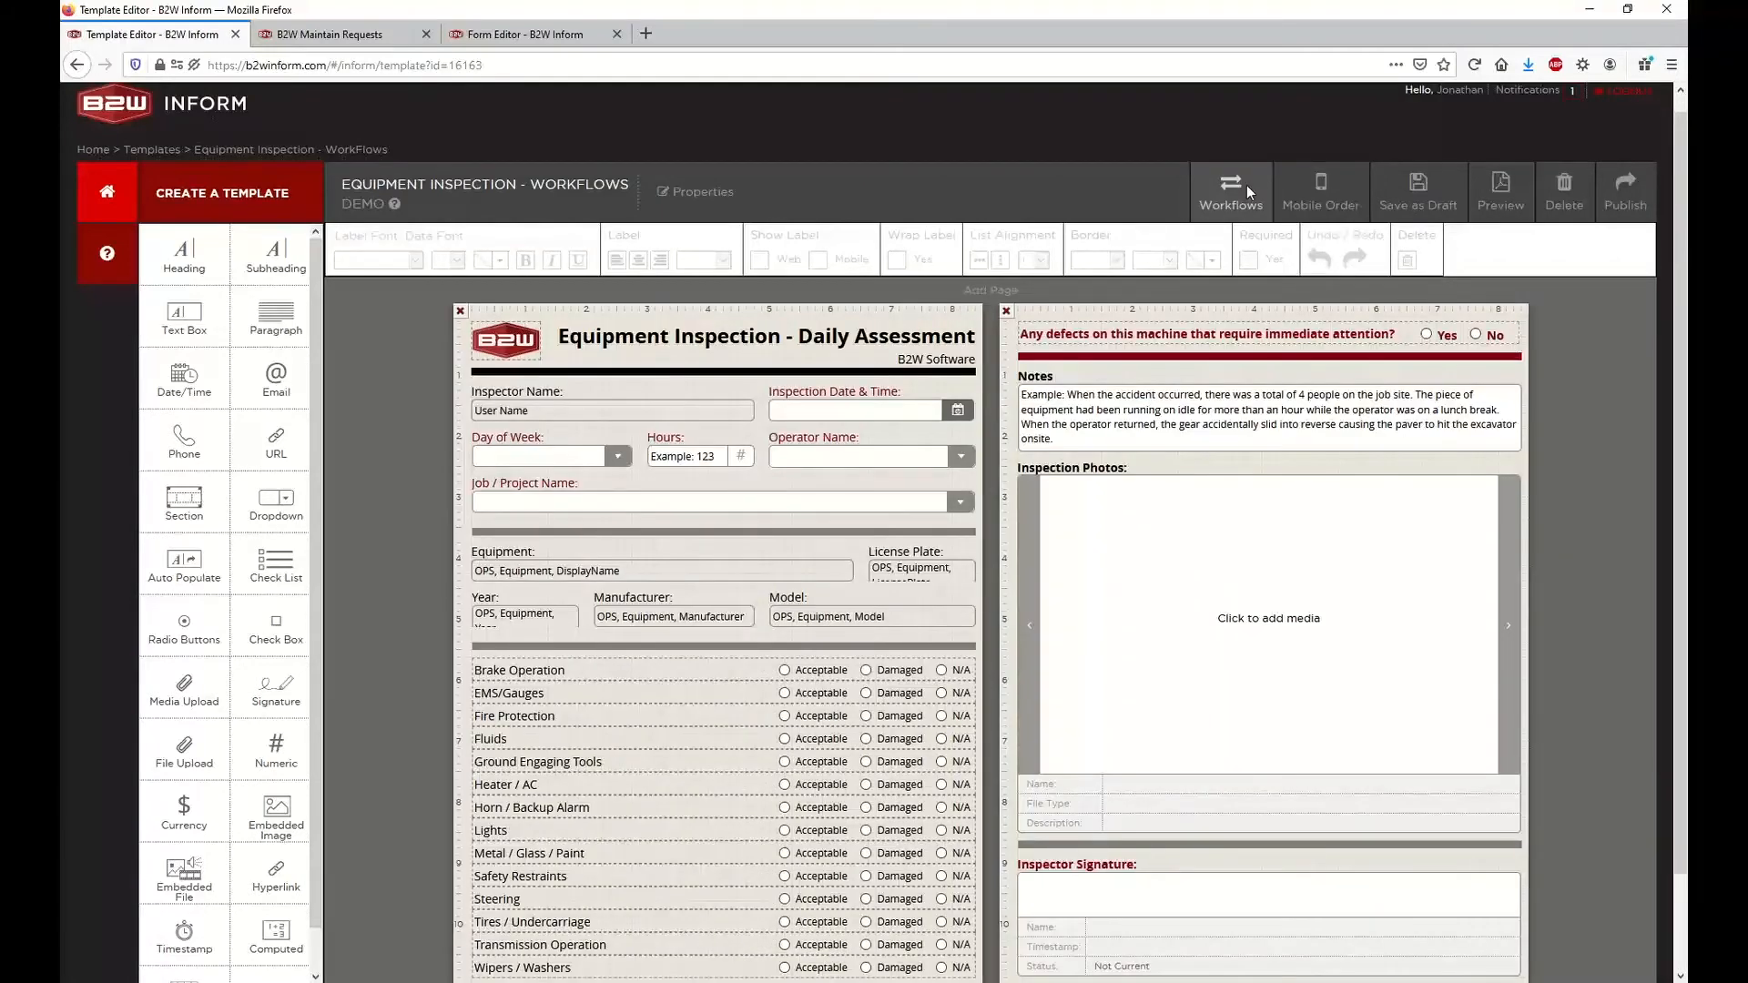
Review the date mapping options in the template's Repair Requests workflow and cancel out of the workflow settings
{"action": "left_click", "coordinate": [1248, 184]}
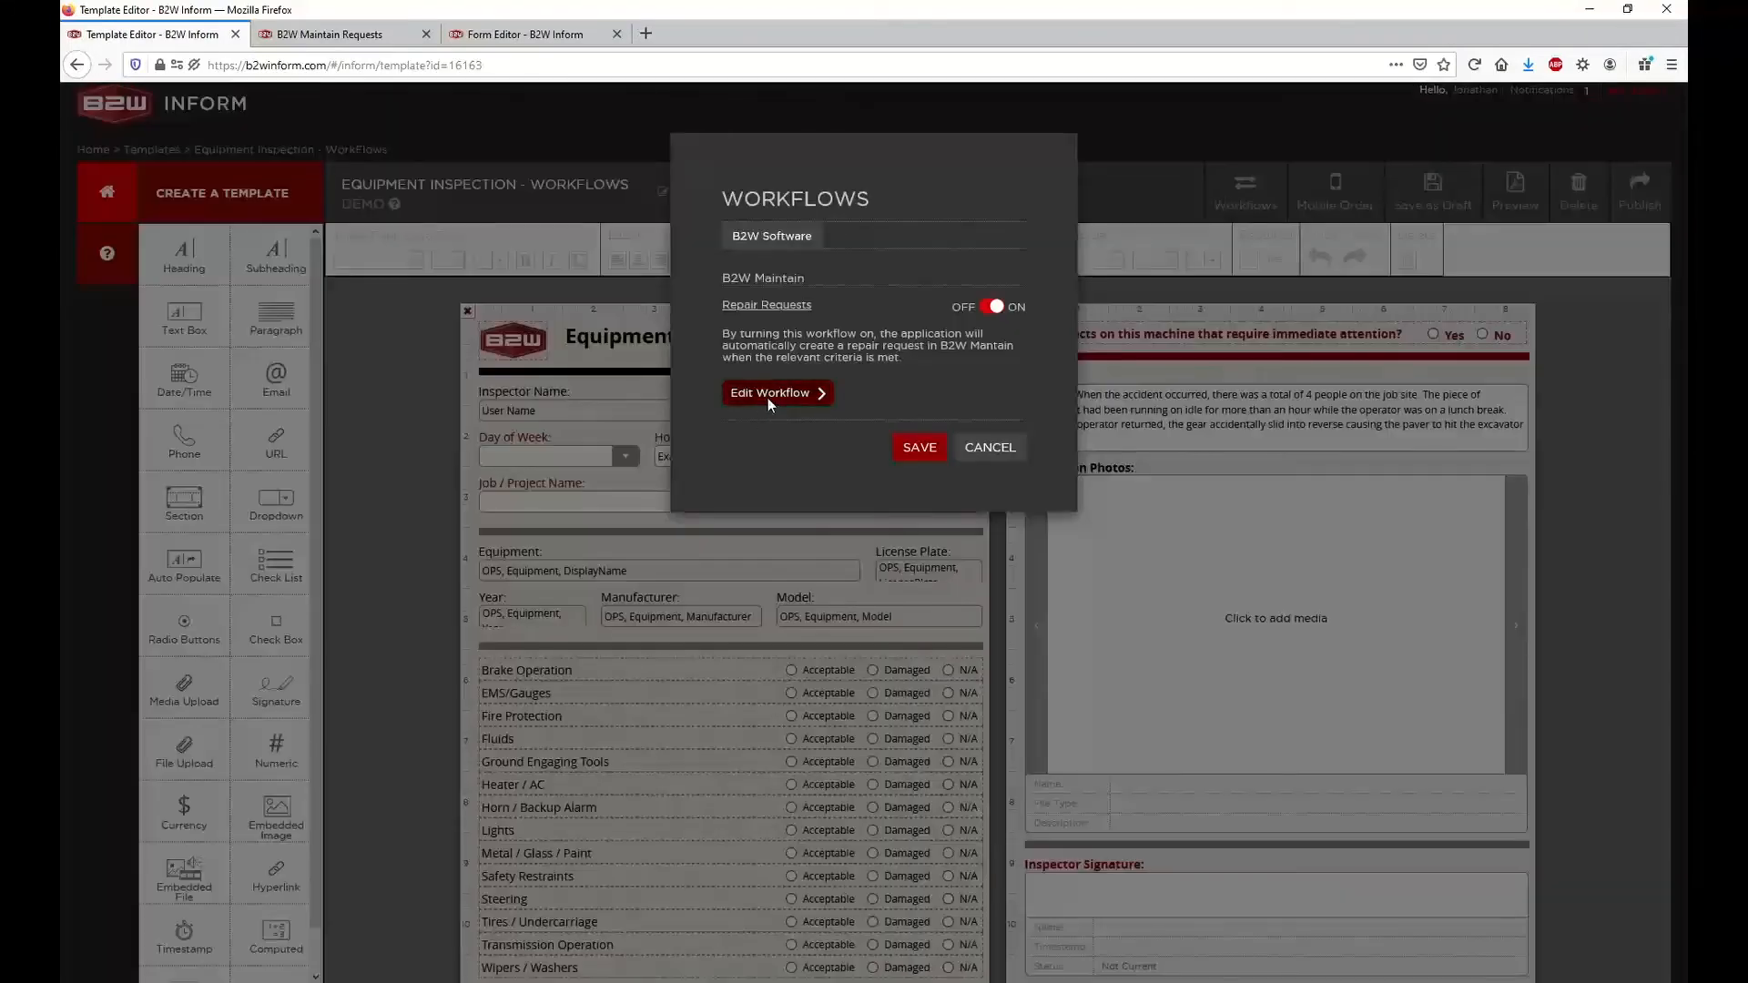
{"action": "left_click", "coordinate": [768, 397]}
{"action": "left_click", "coordinate": [721, 415]}
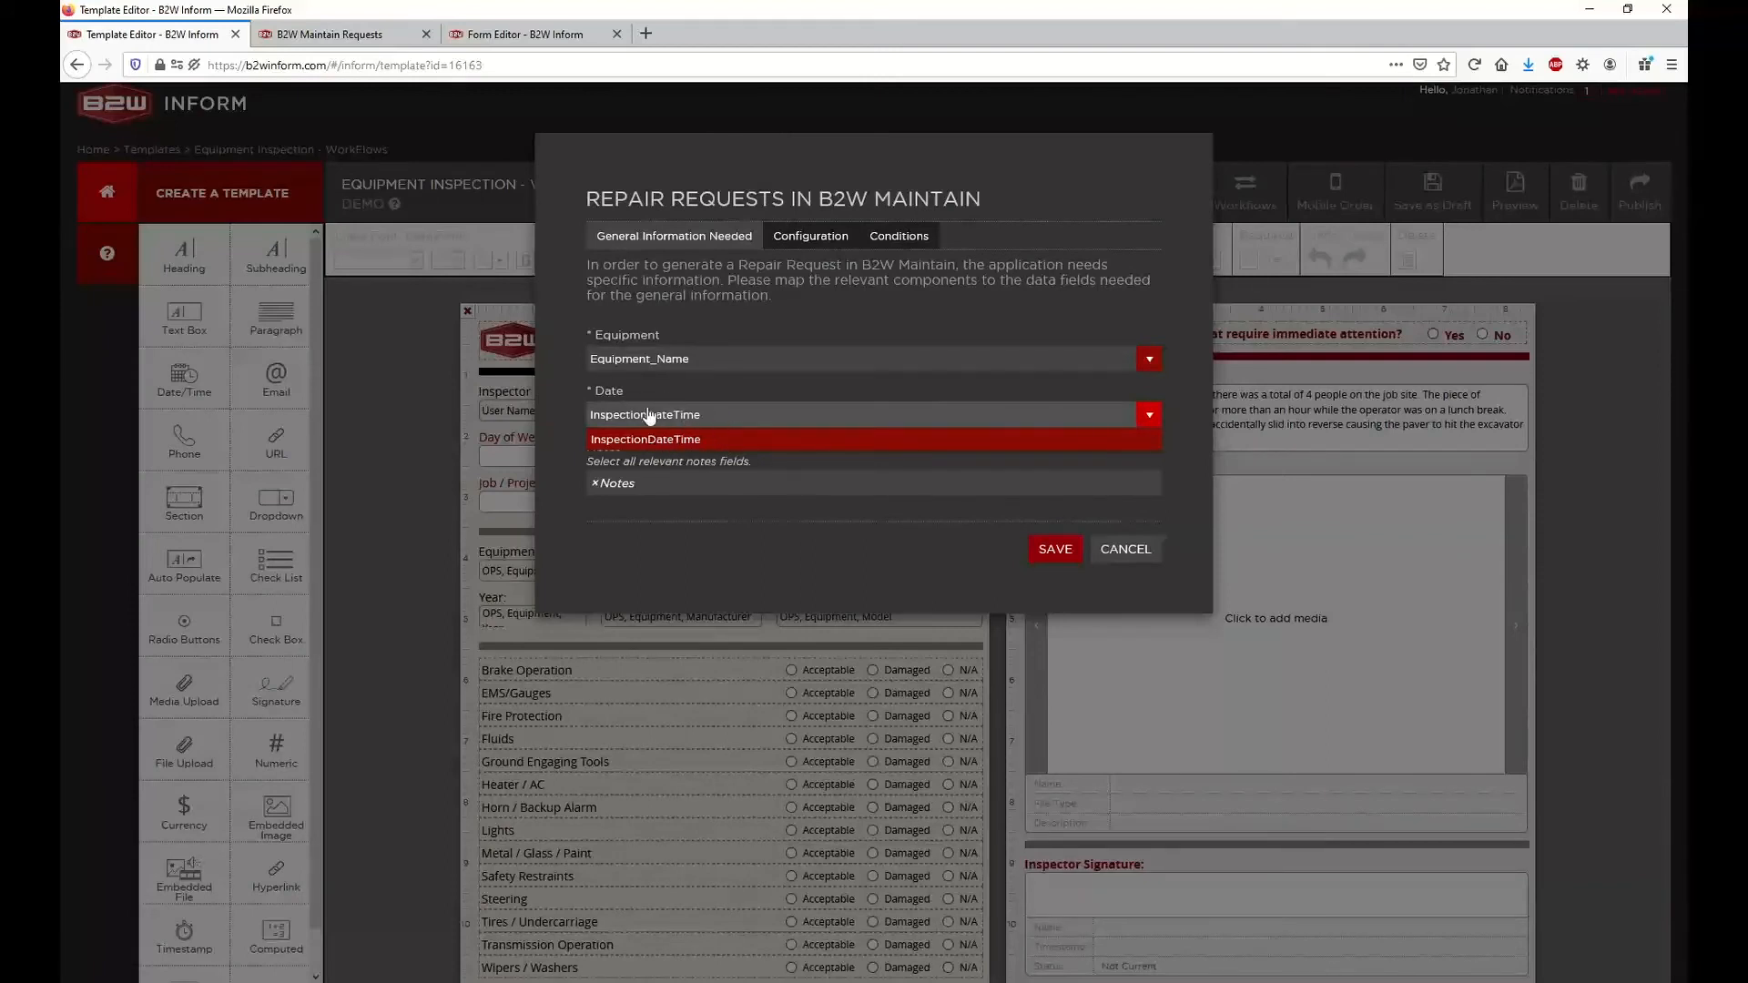
{"action": "left_click", "coordinate": [1115, 554]}
{"action": "left_click", "coordinate": [1115, 554]}
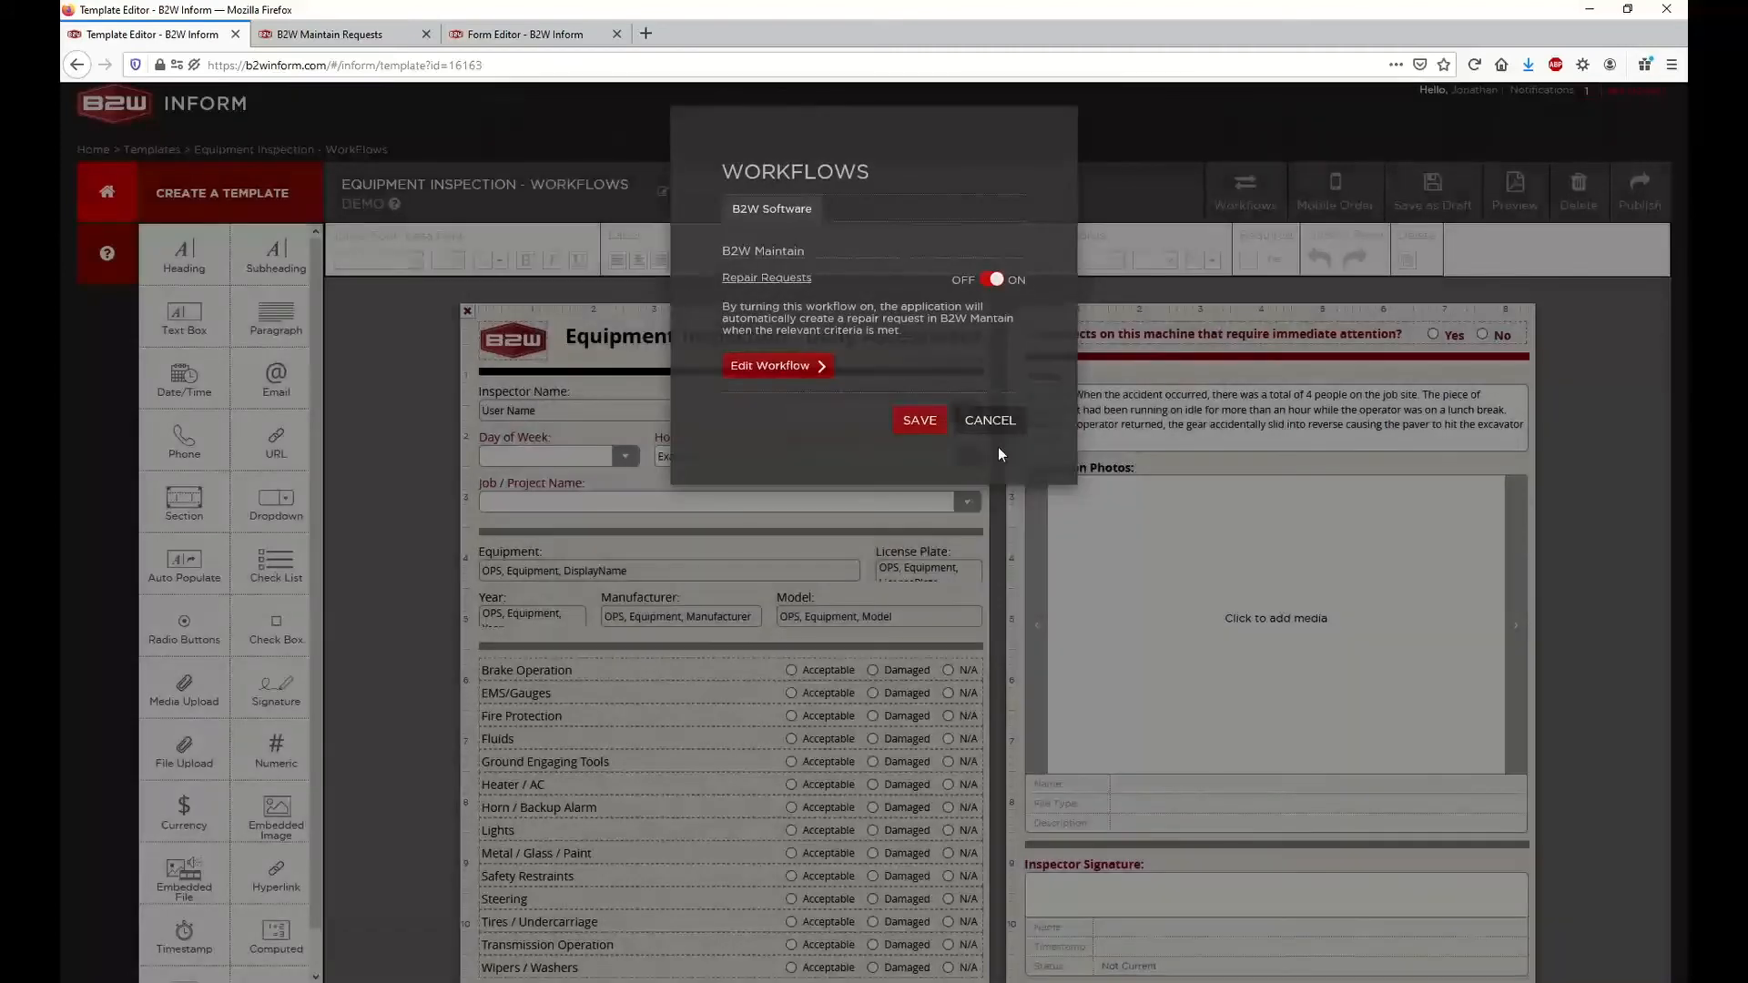
{"action": "left_click", "coordinate": [998, 448]}
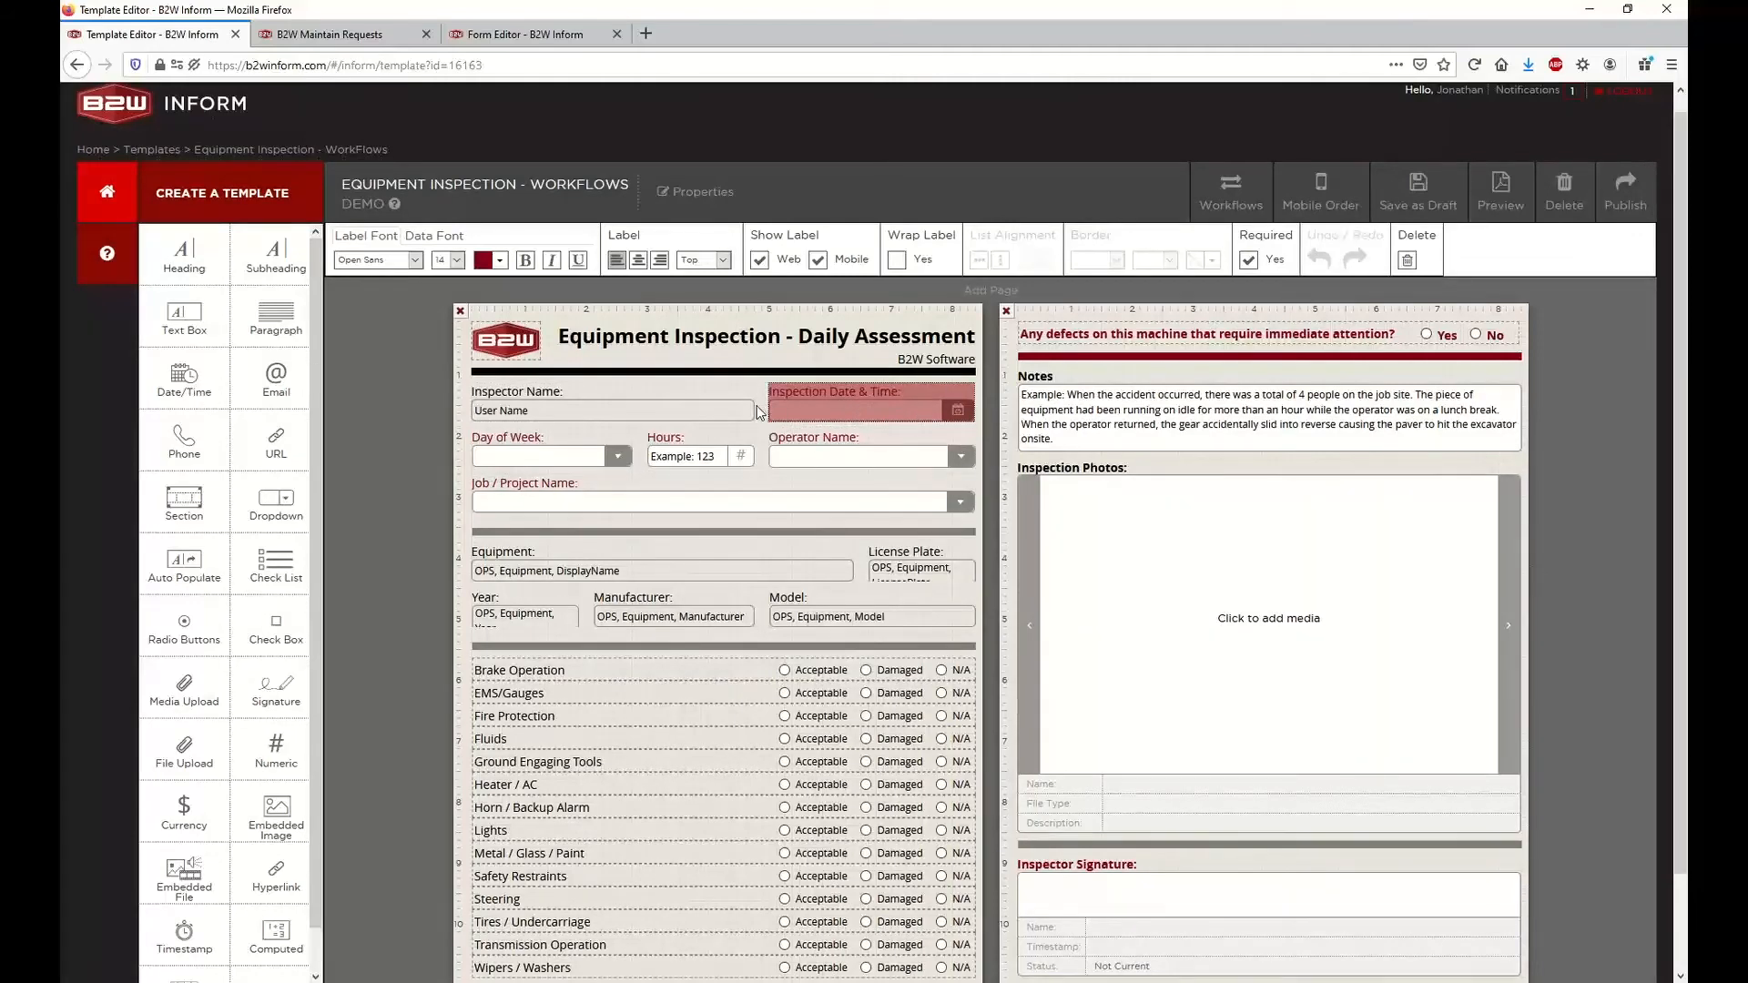
Inspect the Date Time Mode options in the Inspection Date & Time field's properties and cancel without changes
{"action": "mouse_move", "coordinate": [794, 414]}
{"action": "left_click", "coordinate": [956, 402]}
{"action": "left_click", "coordinate": [915, 387]}
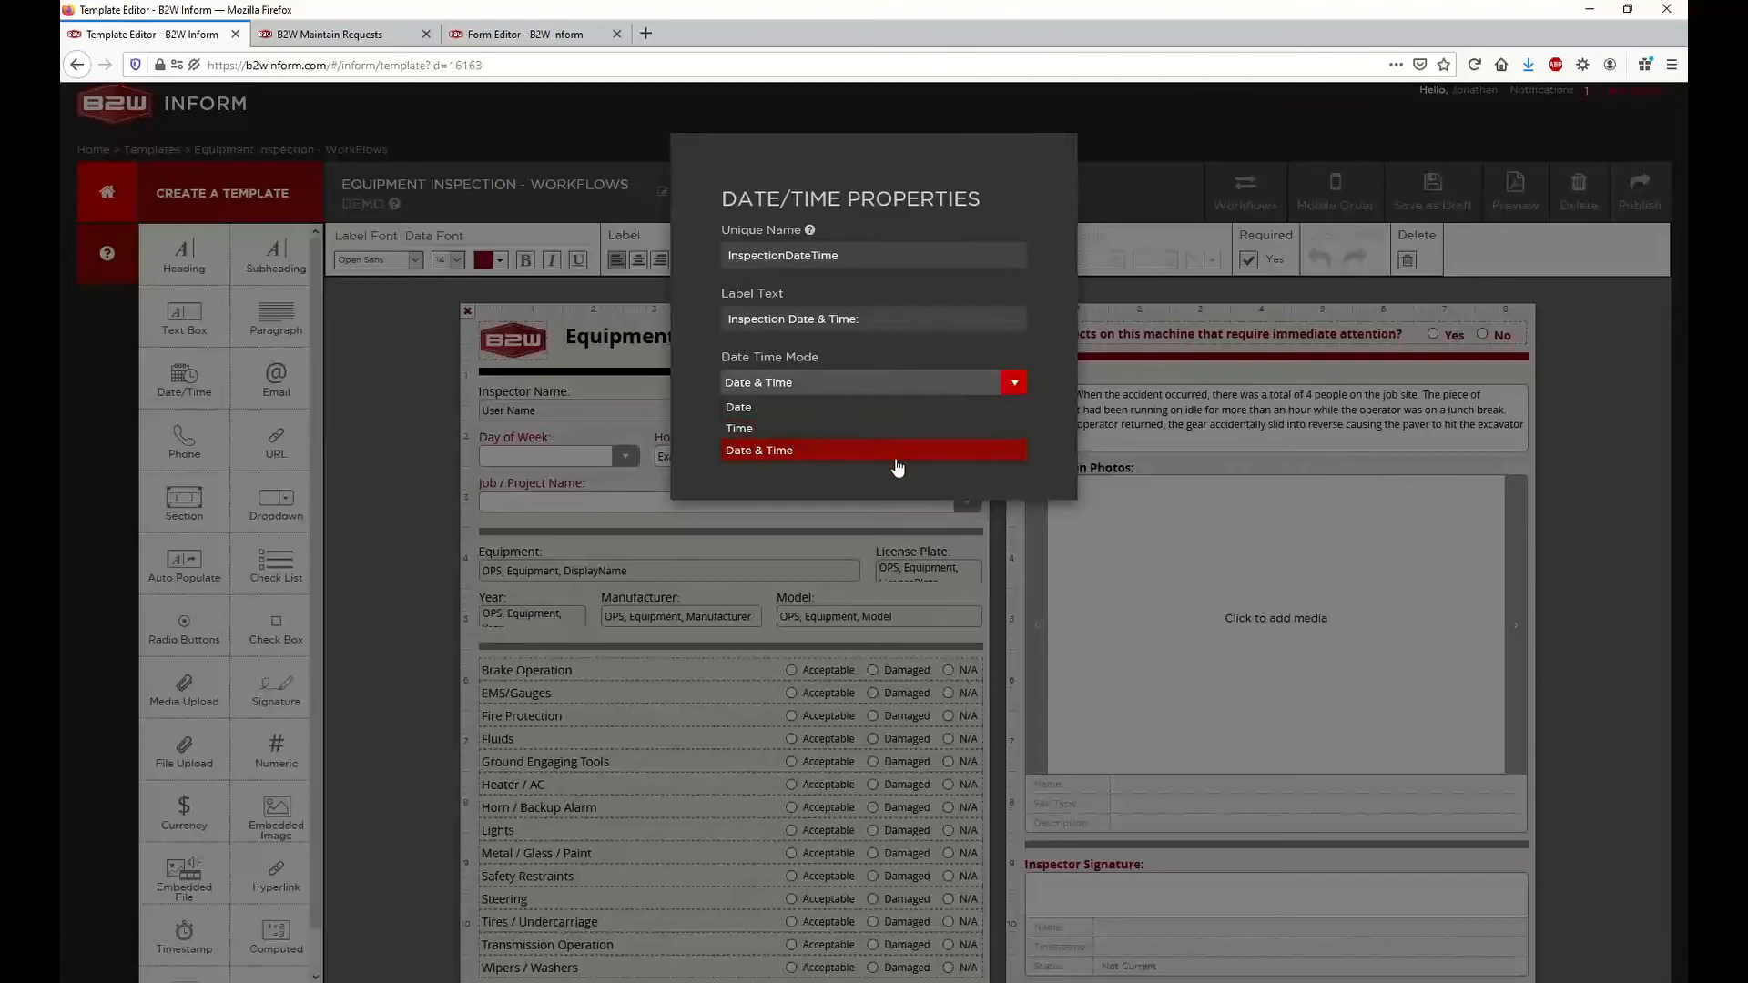
{"action": "left_click", "coordinate": [896, 358]}
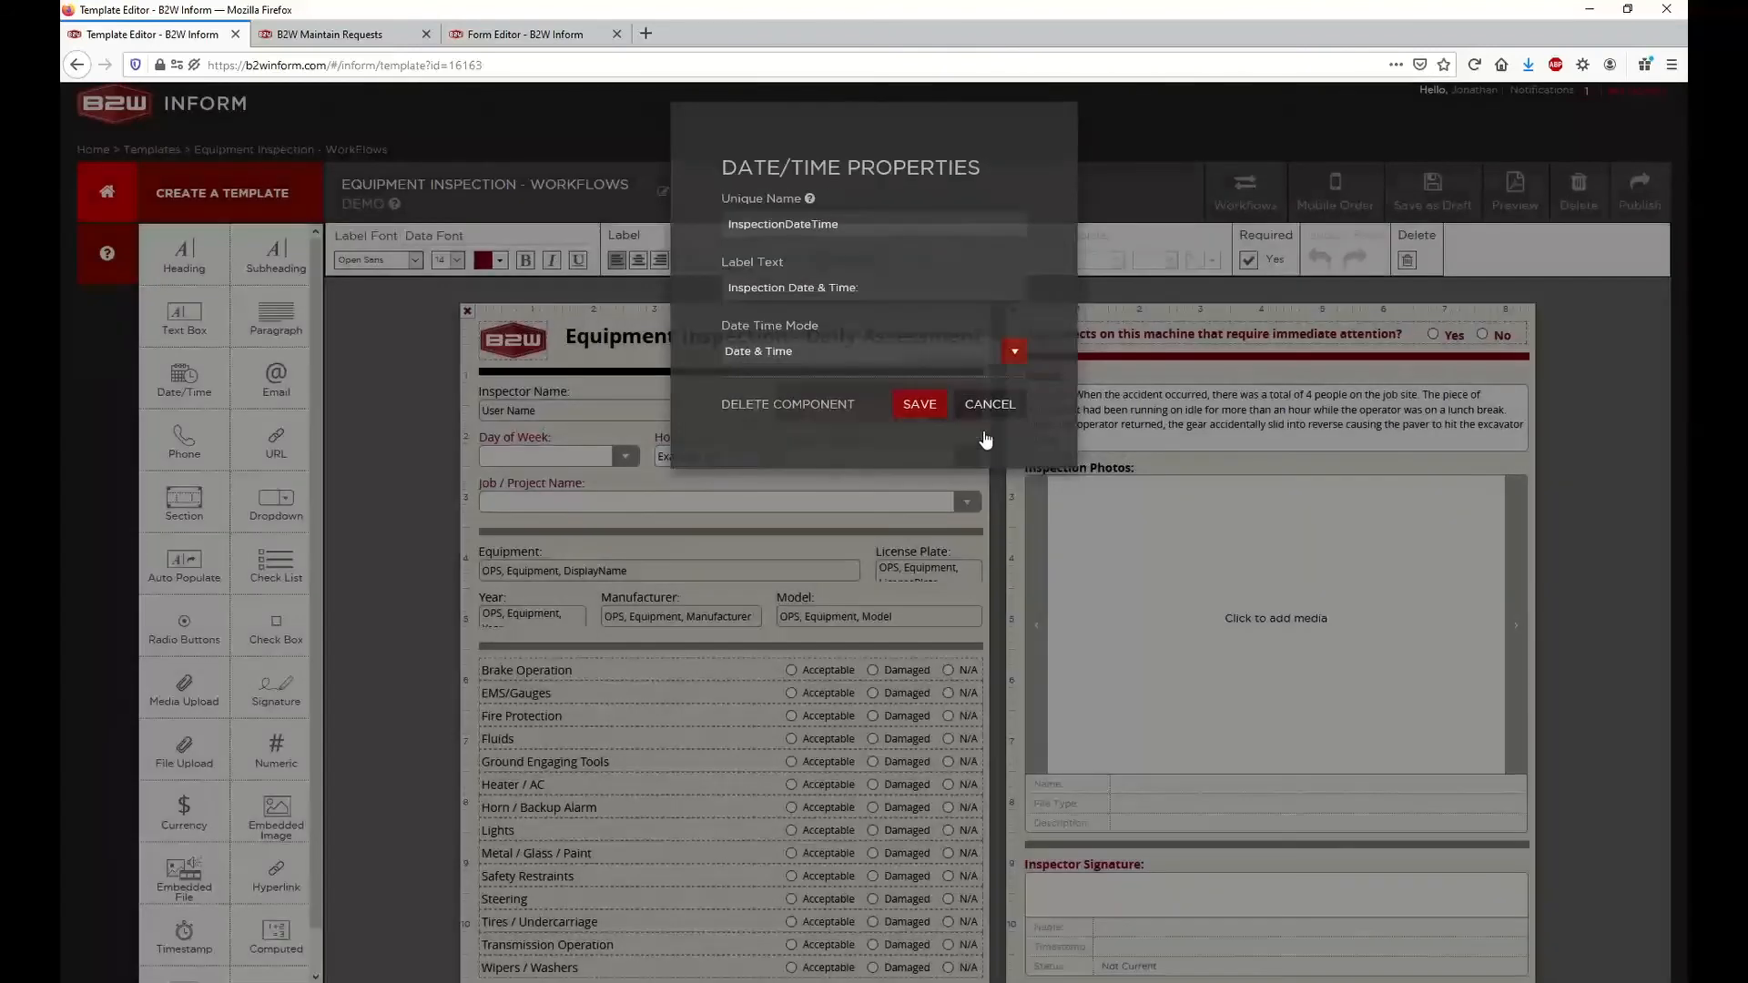
{"action": "left_click", "coordinate": [985, 437]}
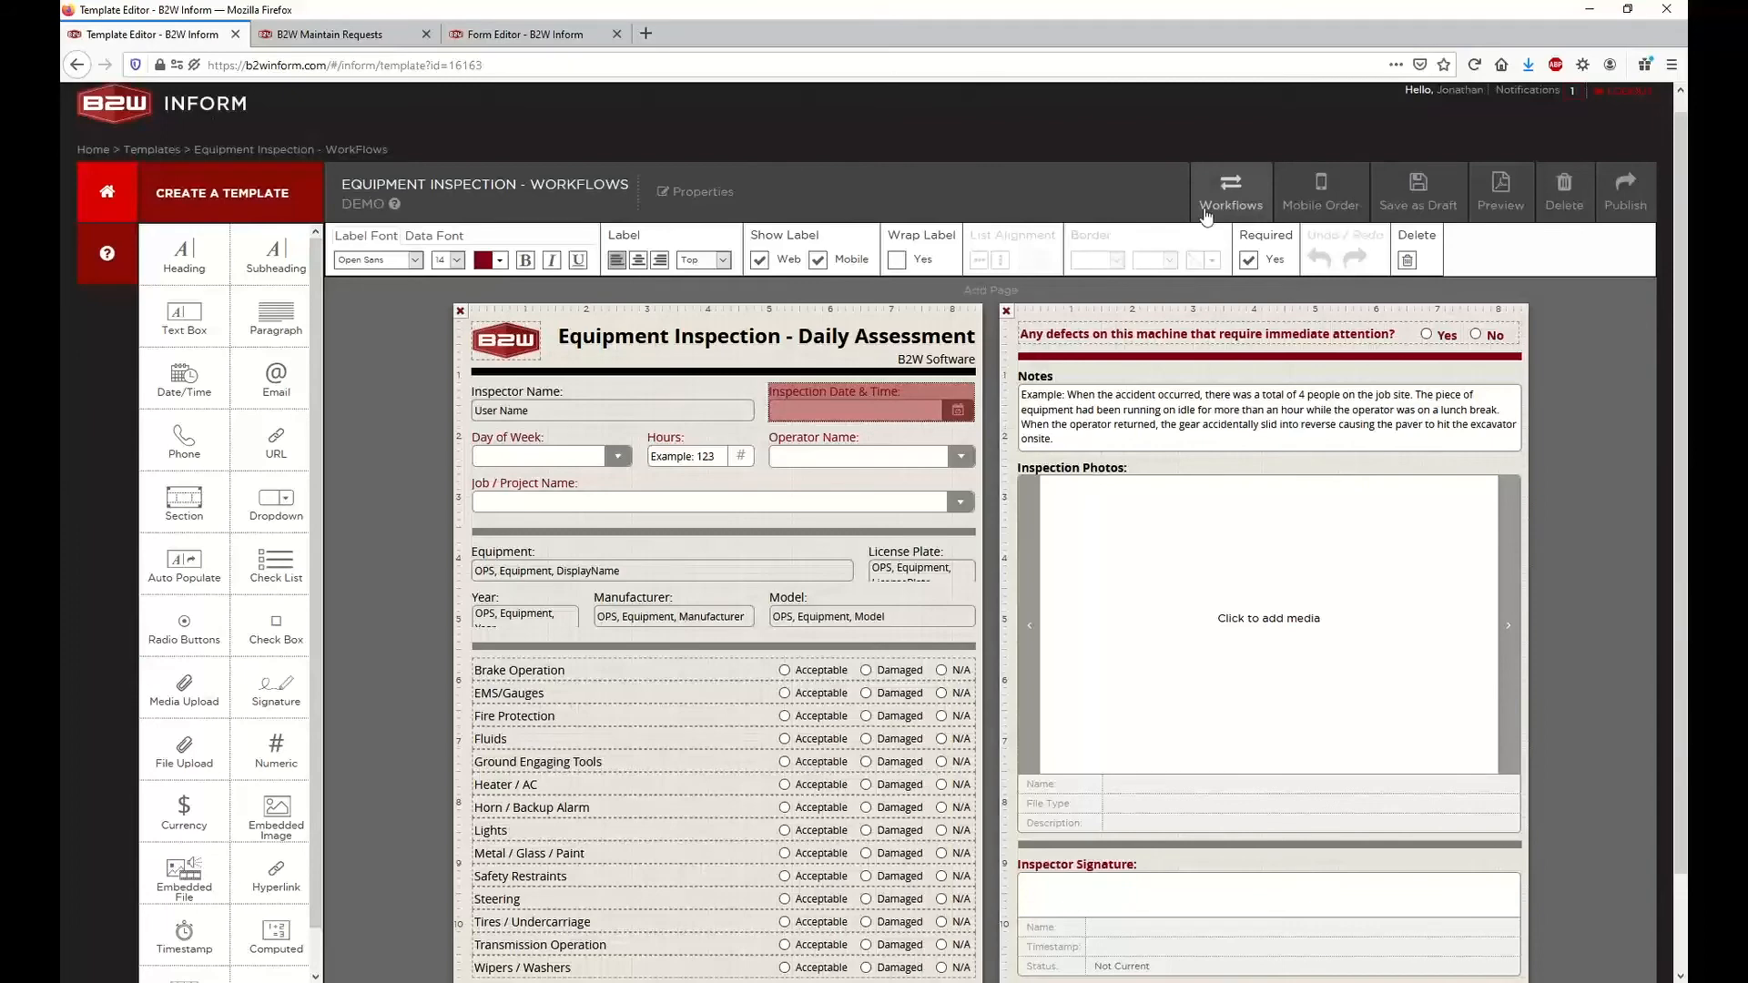
Review the general information mappings for equipment, date and notes in the Repair Requests workflow, and close it without saving
{"action": "left_click", "coordinate": [1204, 207]}
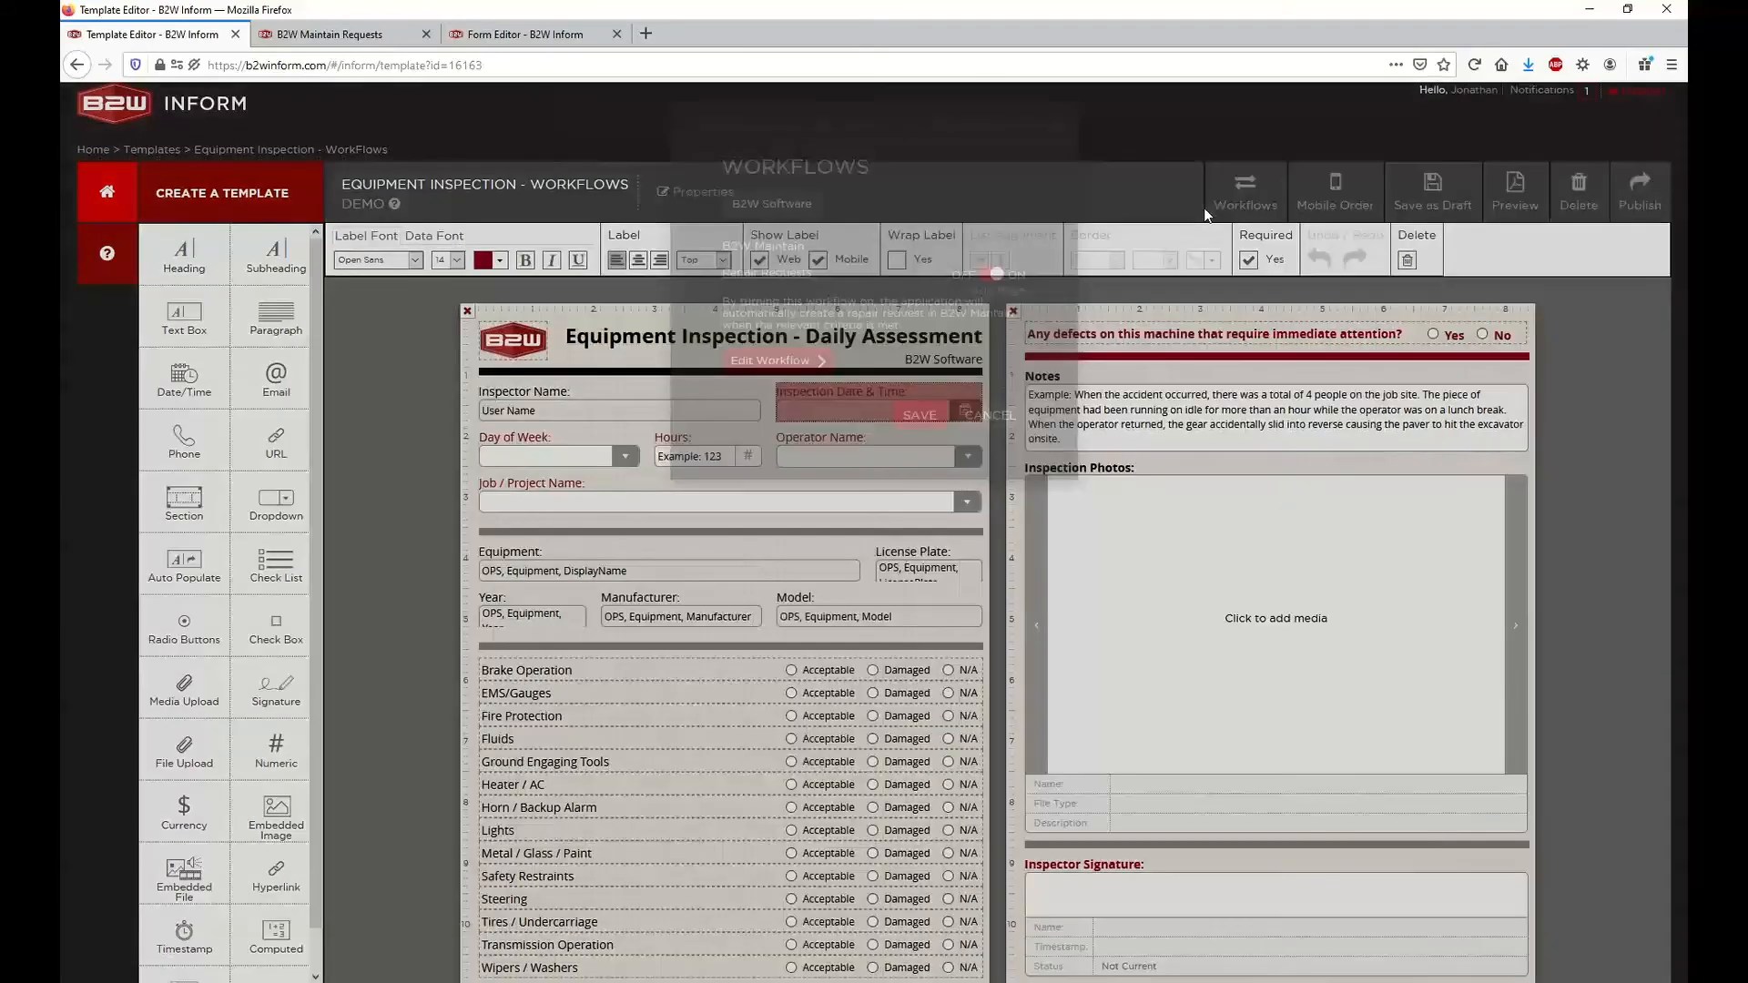
{"action": "left_click", "coordinate": [771, 393]}
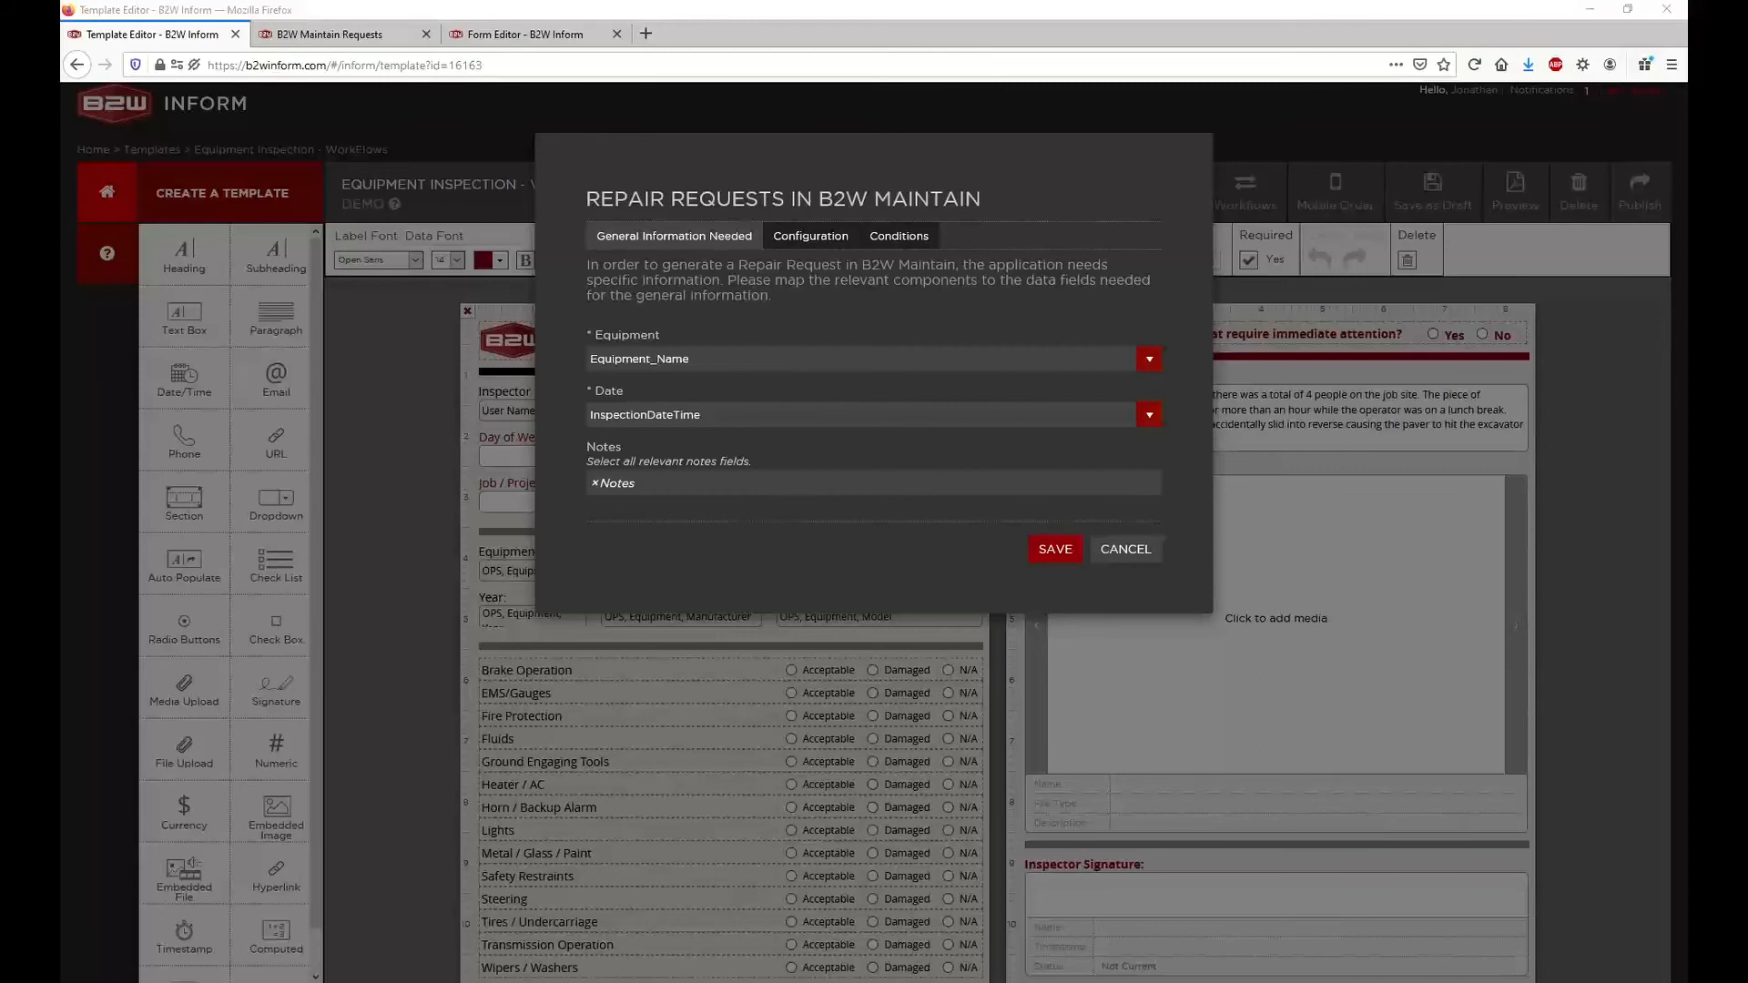
{"action": "left_click", "coordinate": [1113, 551]}
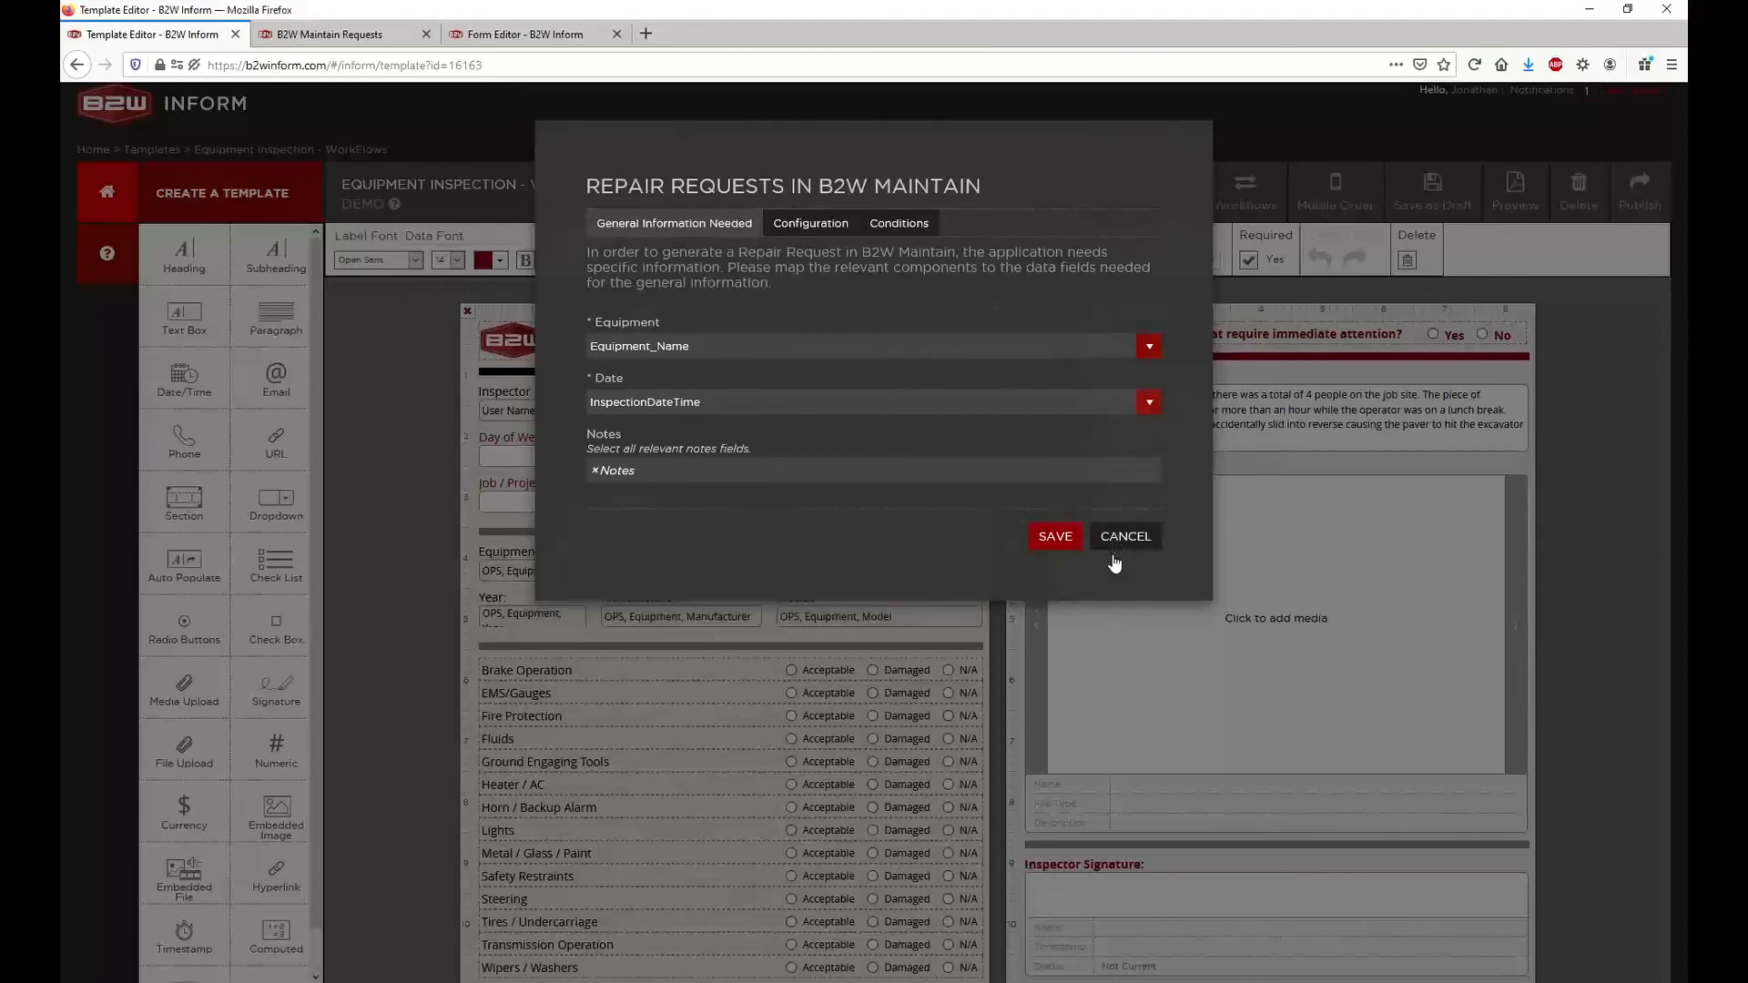
{"action": "left_click", "coordinate": [1014, 450]}
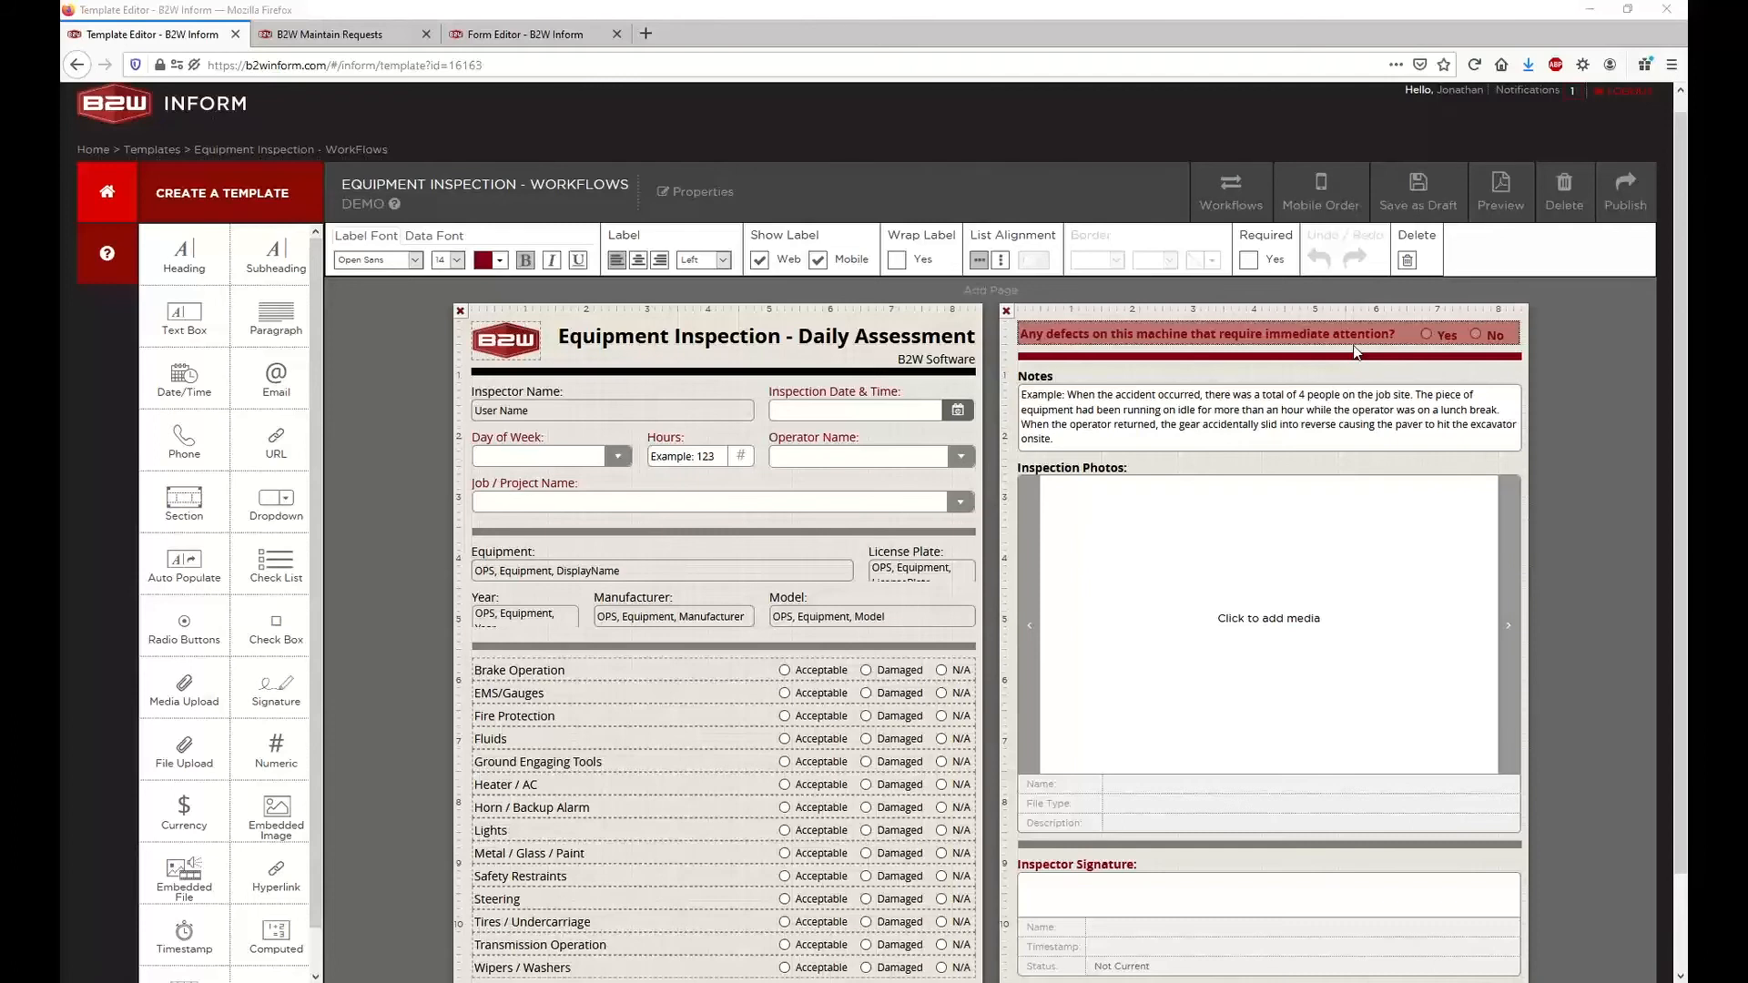
Reopen the Repair Requests workflow's conditions and expand Condition 1 - Gauges Broken to review its rule, type, priority and problem code
{"action": "mouse_move", "coordinate": [1390, 337]}
{"action": "left_click", "coordinate": [1219, 198]}
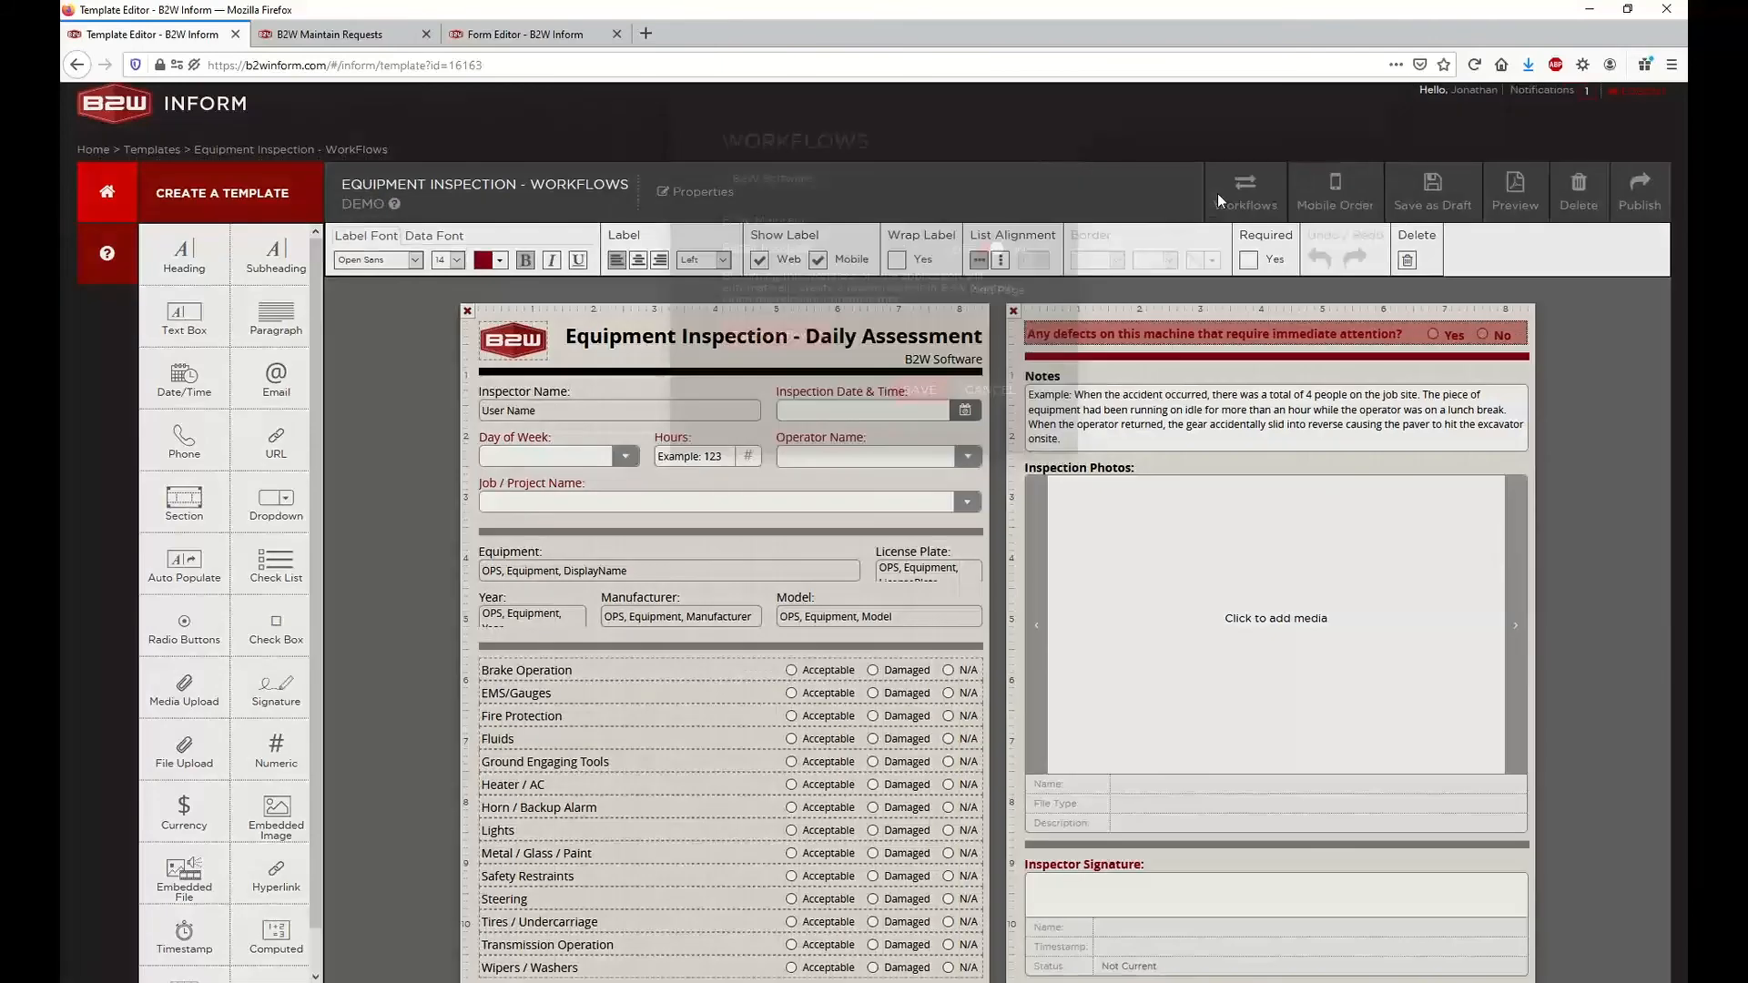
{"action": "left_click", "coordinate": [787, 392]}
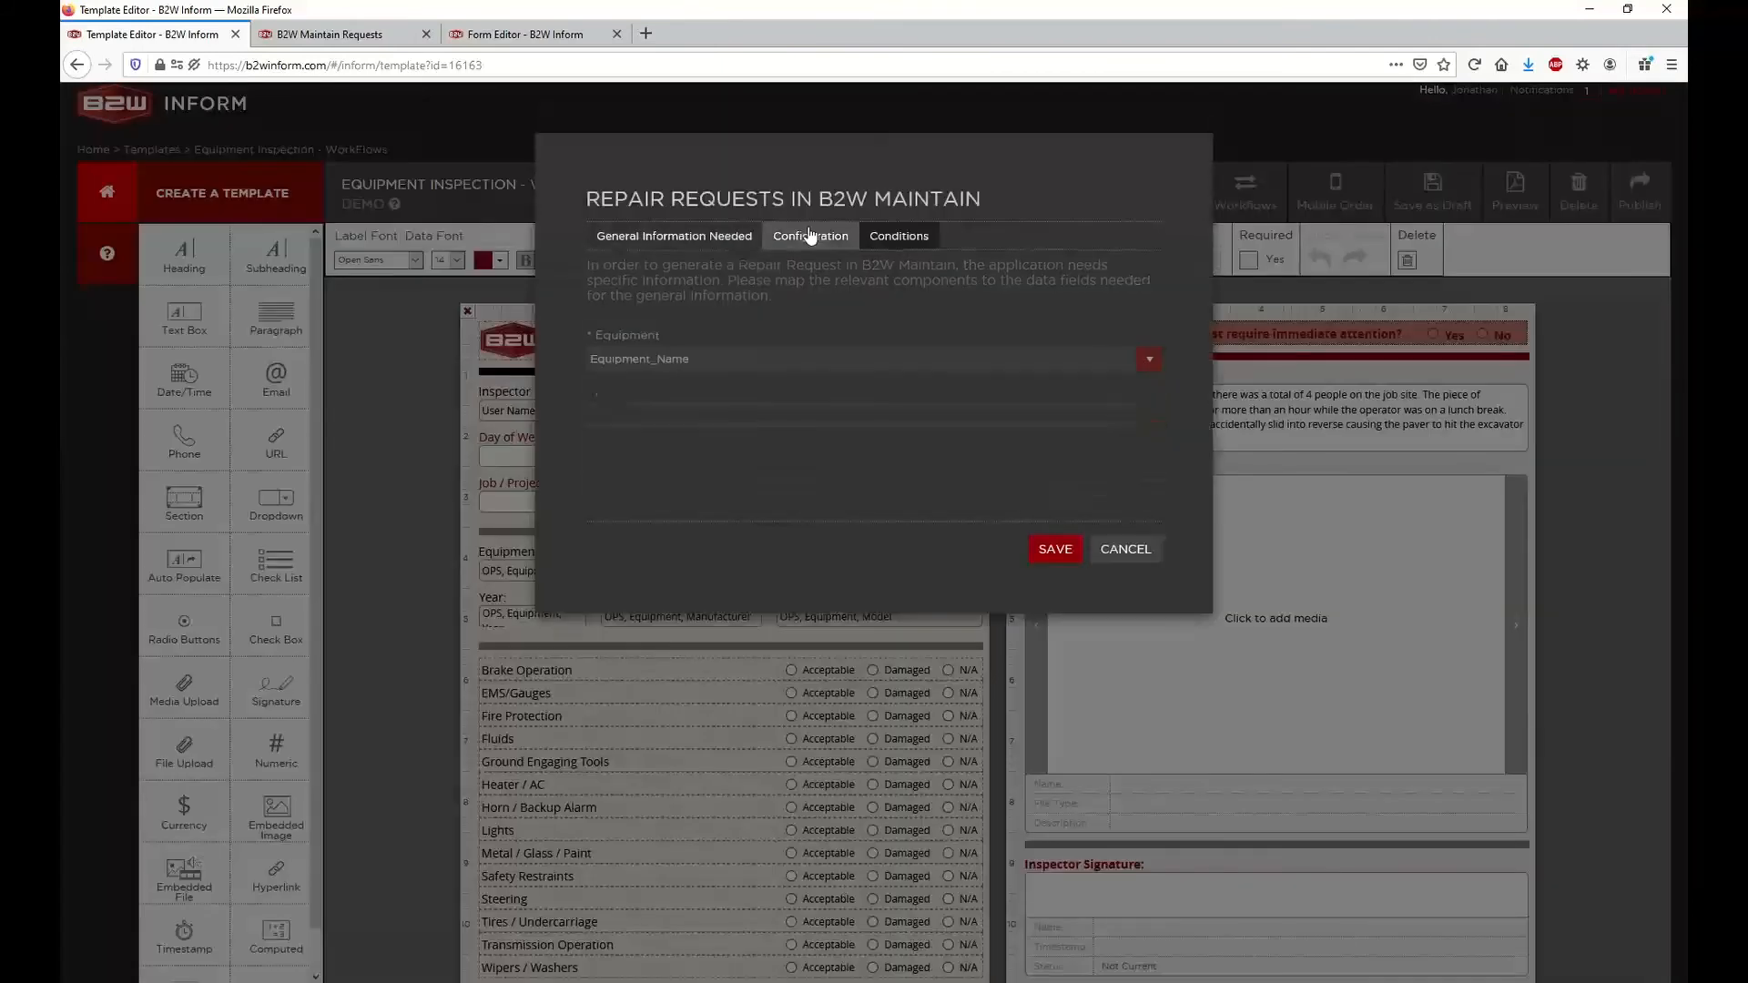
{"action": "left_click", "coordinate": [811, 236]}
{"action": "left_click", "coordinate": [888, 244]}
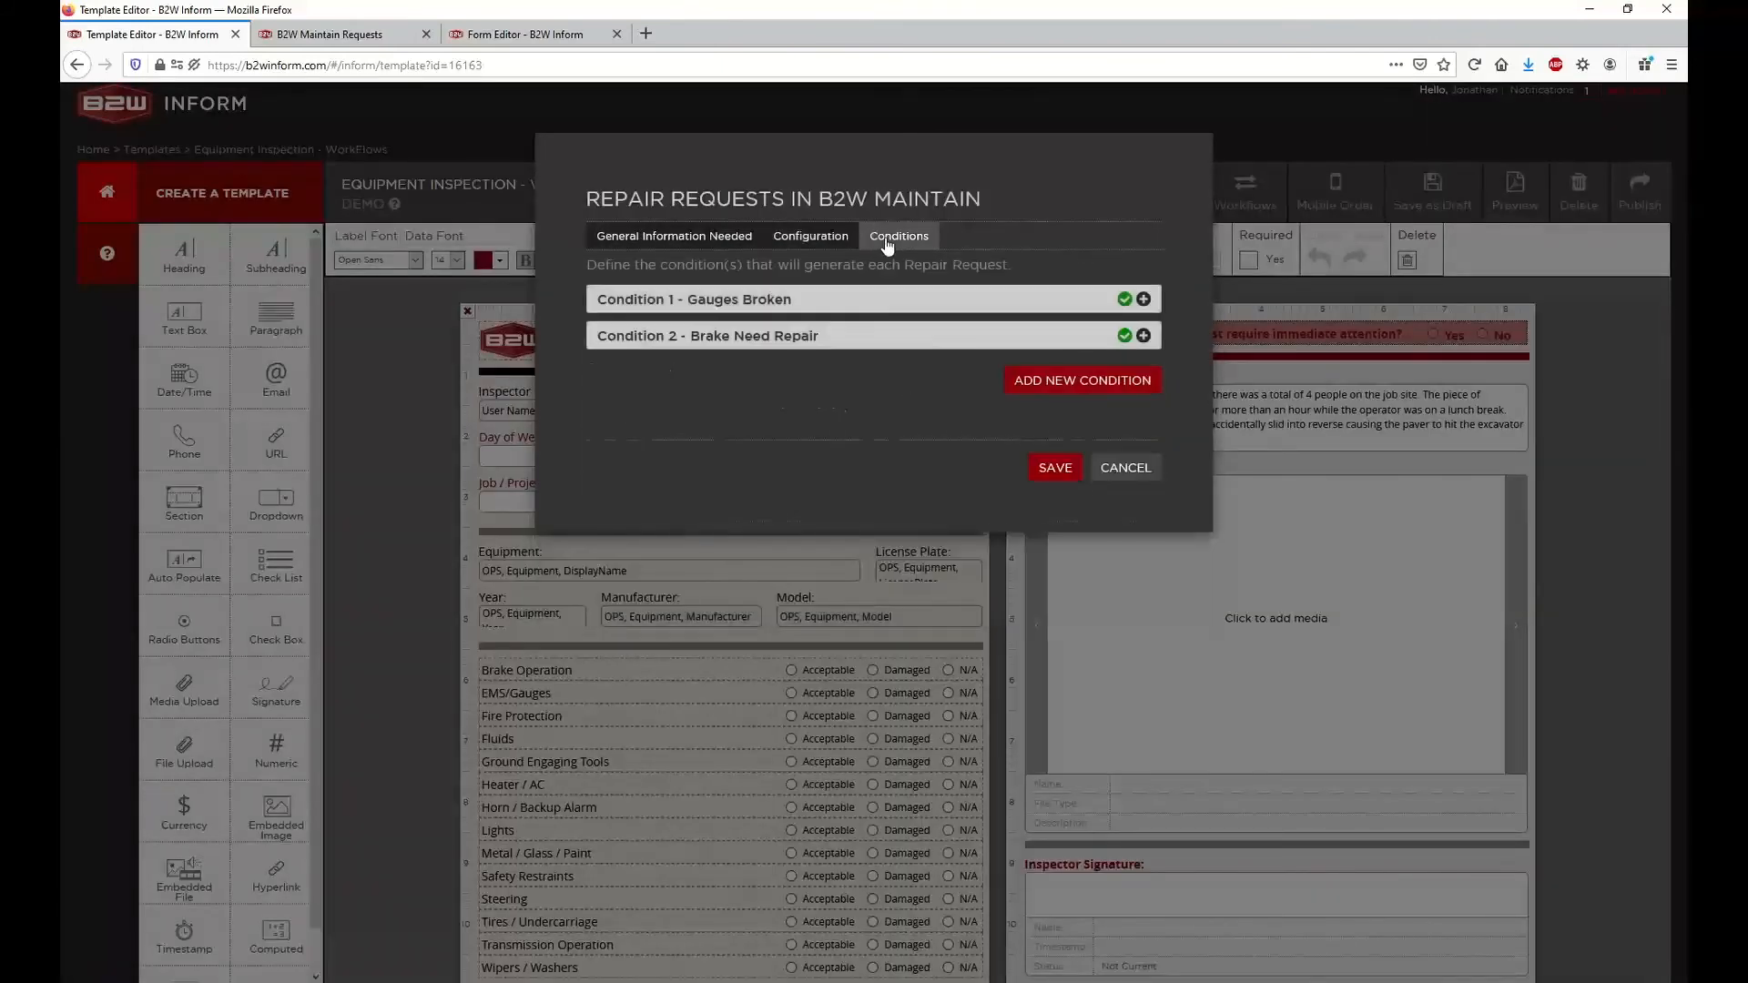
{"action": "left_click", "coordinate": [1144, 299]}
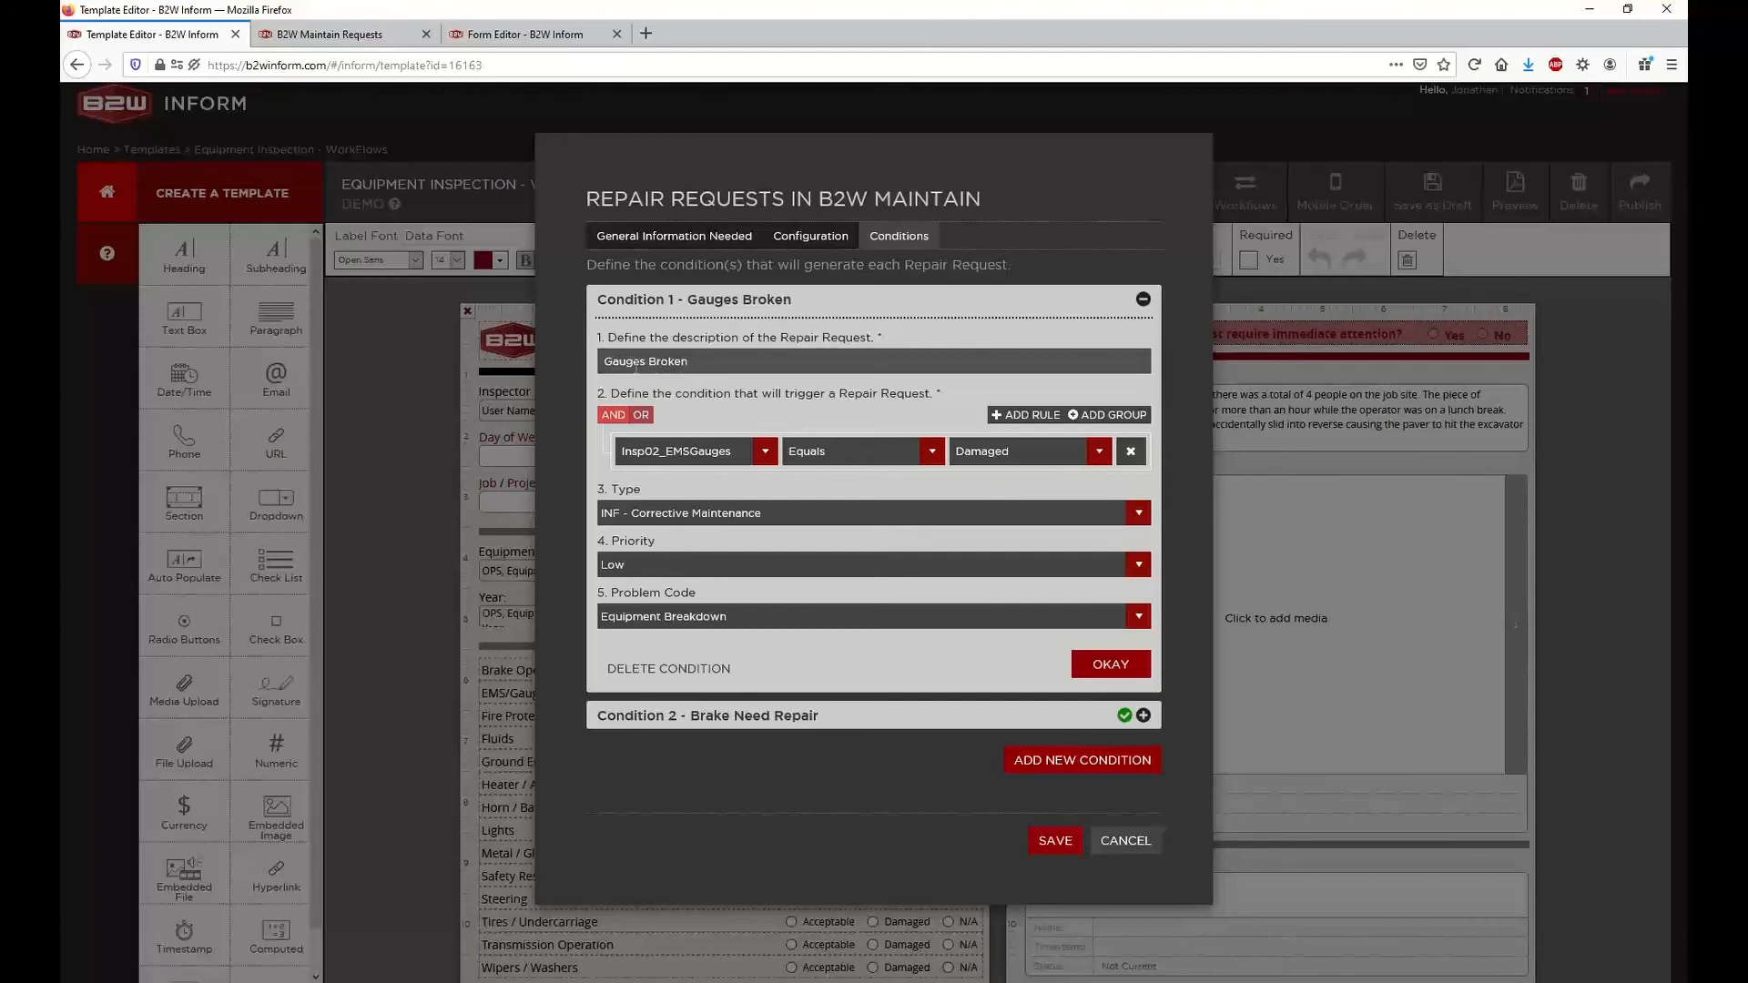
Prefix the Condition 1 repair request description with "INF -" so it reads "INF - Gauges Broken"
{"action": "left_click", "coordinate": [605, 362]}
{"action": "type", "text": "INF -"}
{"action": "key", "text": "alt+Tab"}
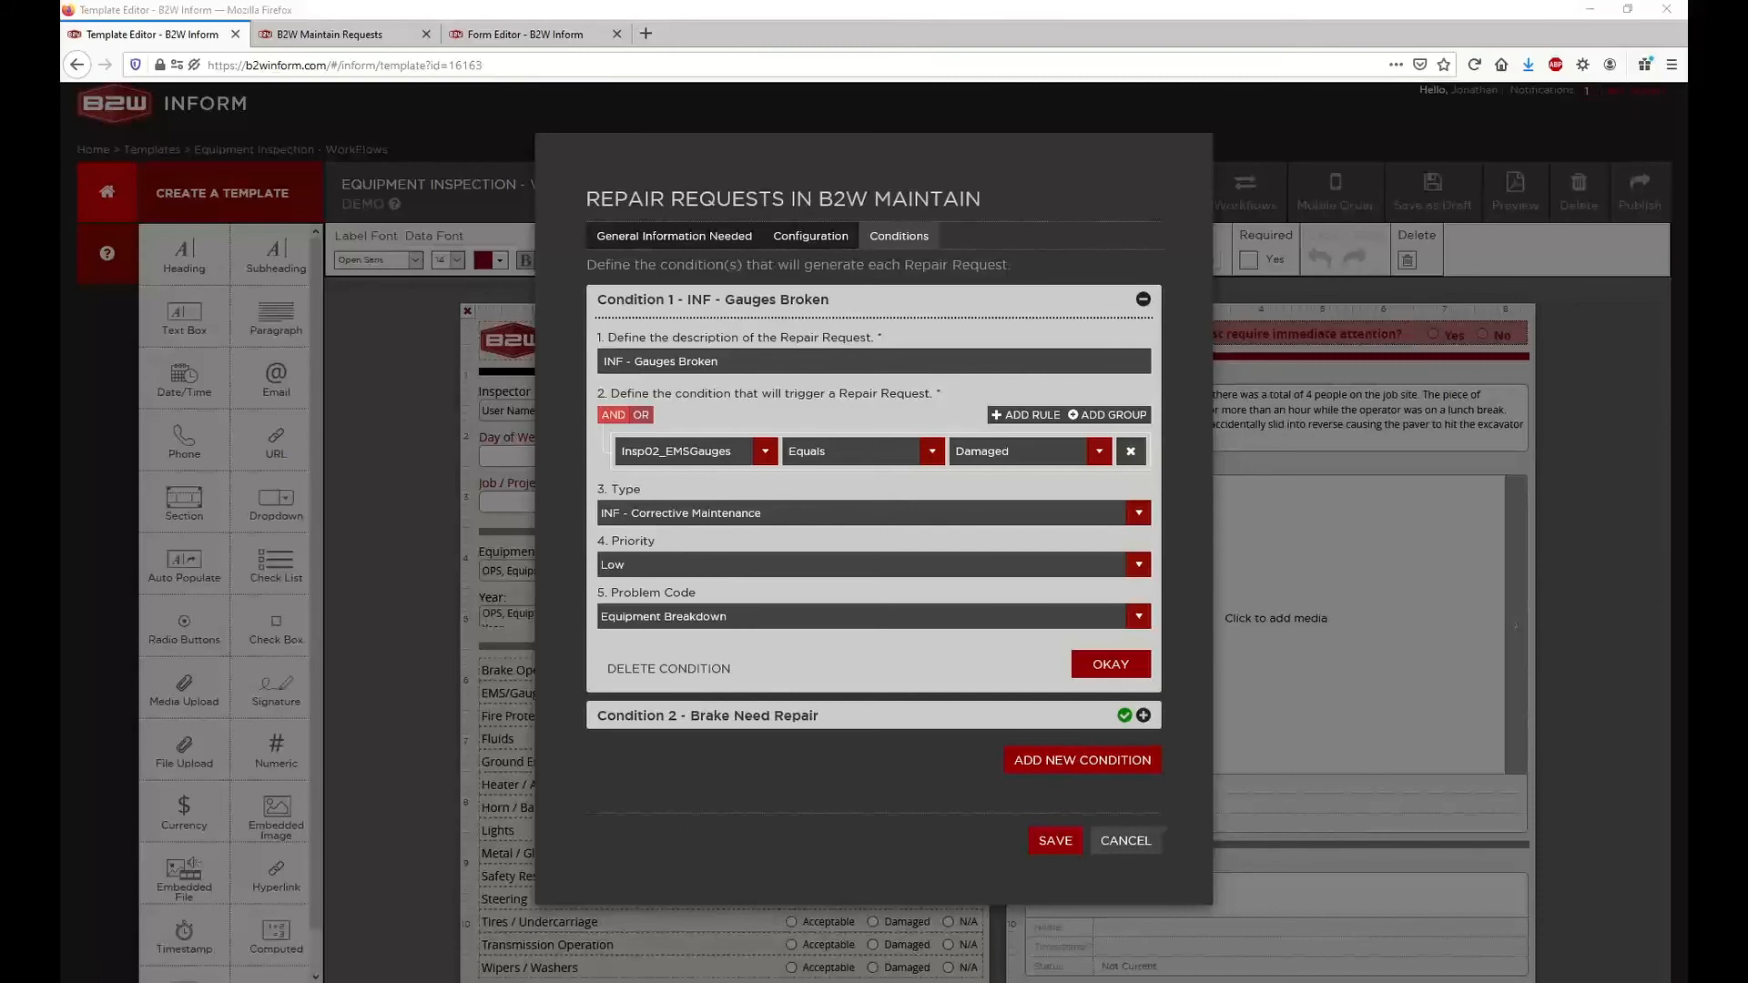
Switch to B2W Maintain, open the form linked to the Brake Need Repair request, and check its inspector name
{"action": "left_click", "coordinate": [315, 37]}
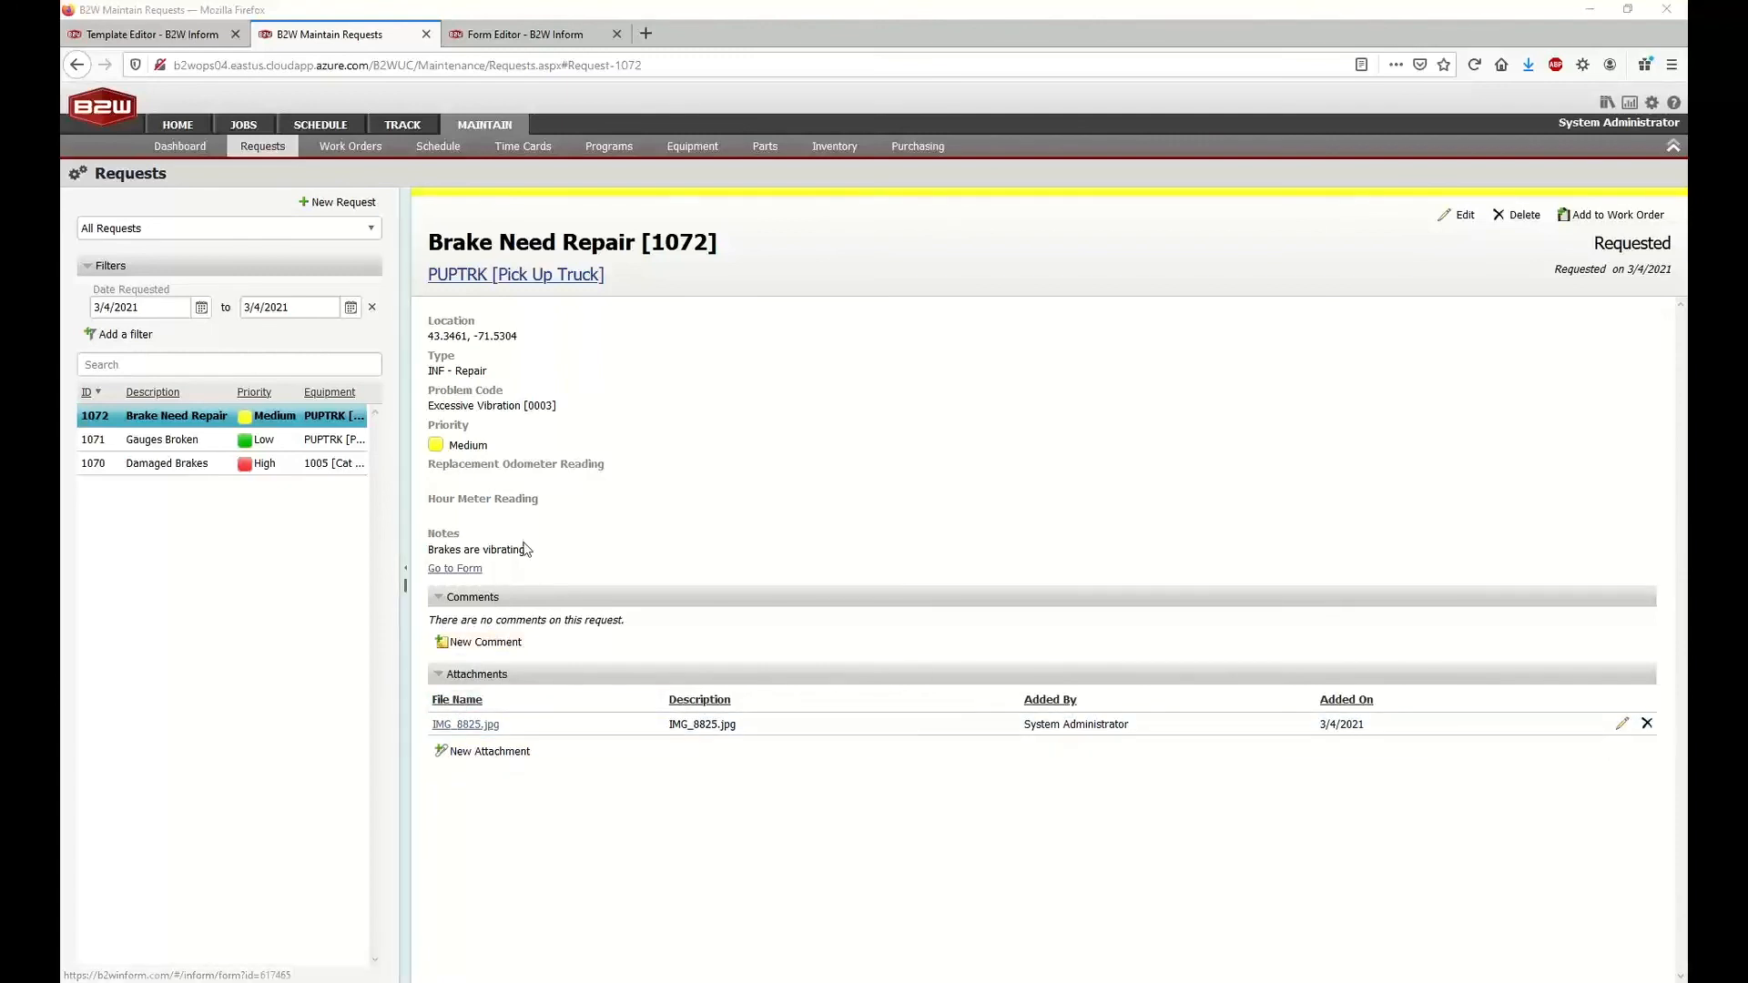
{"action": "left_click", "coordinate": [455, 569]}
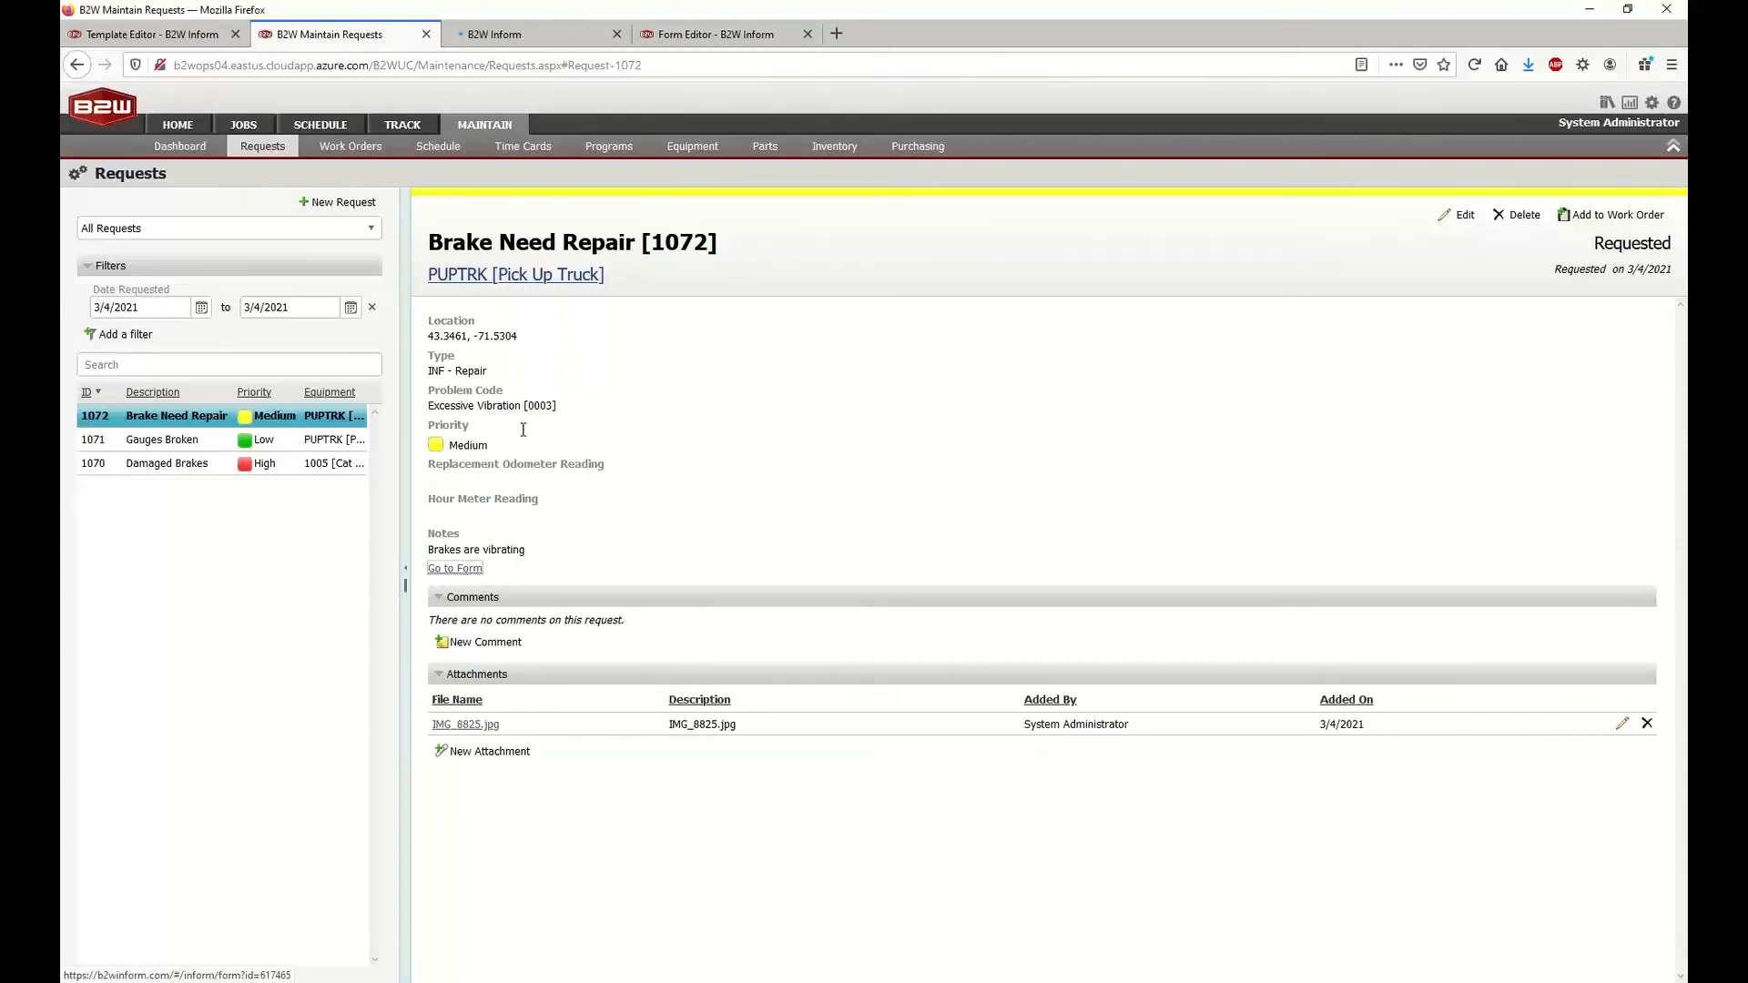
{"action": "left_click", "coordinate": [517, 36]}
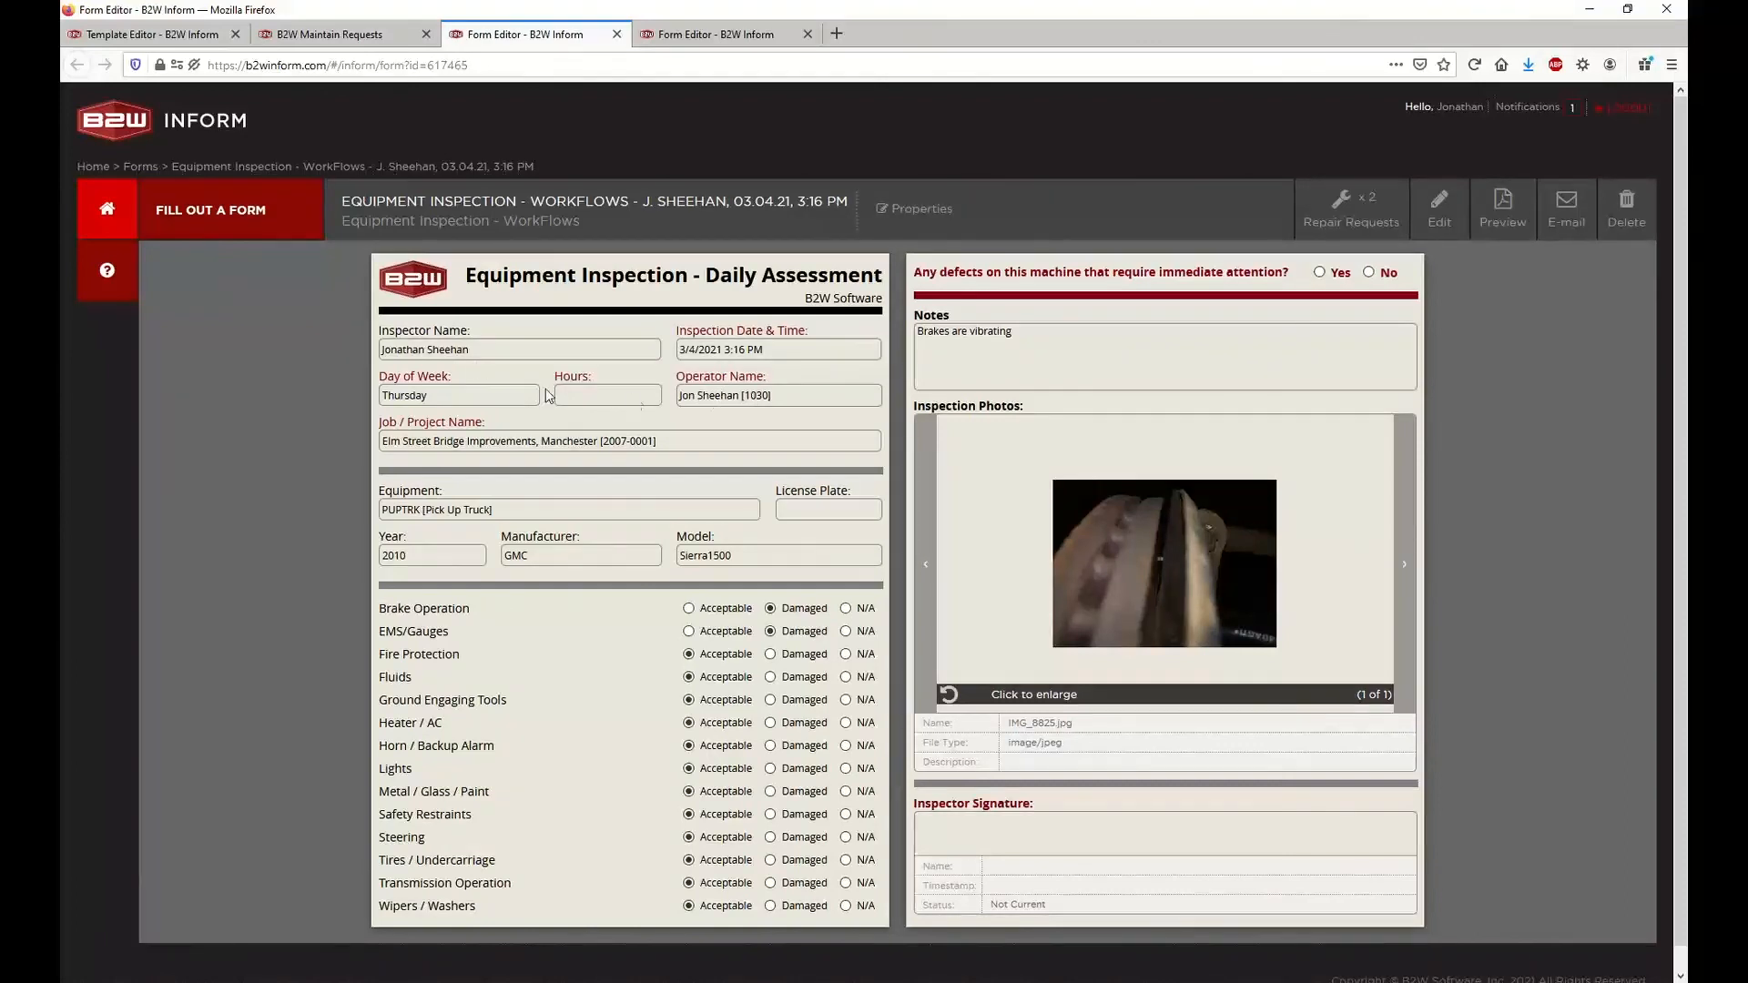
{"action": "left_click_drag", "start_coordinate": [511, 351], "coordinate": [384, 350]}
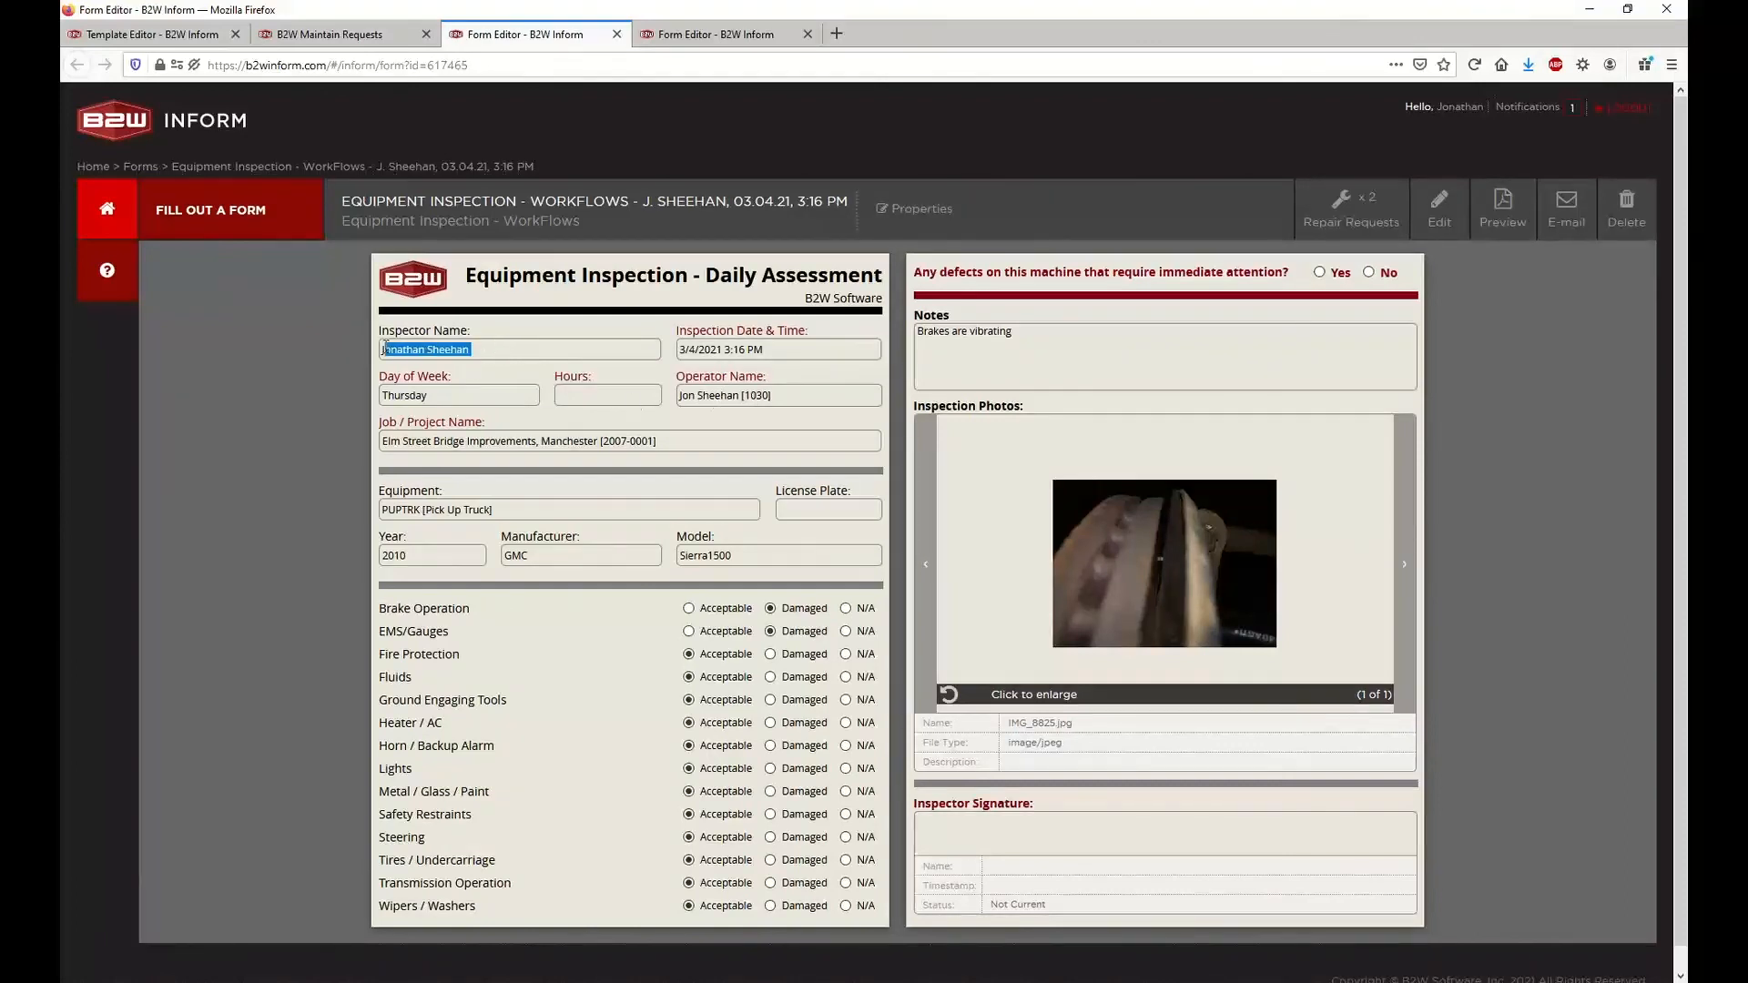
{"action": "left_click", "coordinate": [479, 381]}
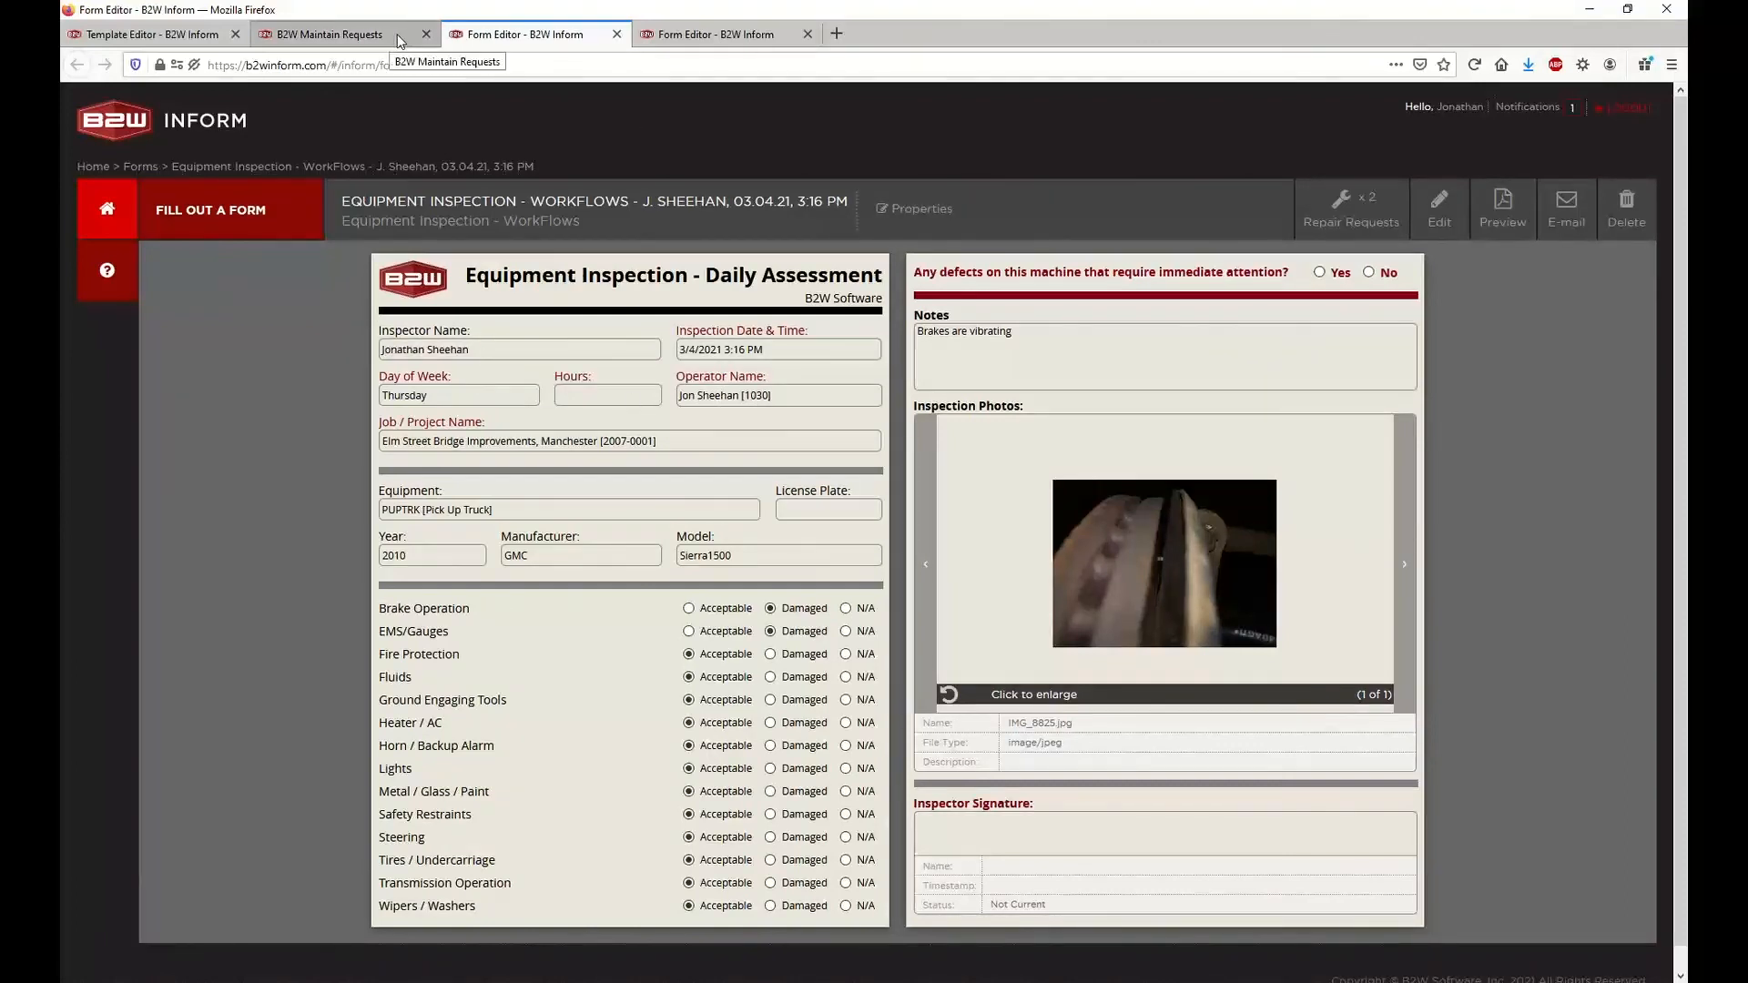
Close both open form pages and review the notes on the Brake Need Repair request
{"action": "left_click", "coordinate": [616, 33]}
{"action": "middle_click", "coordinate": [615, 31]}
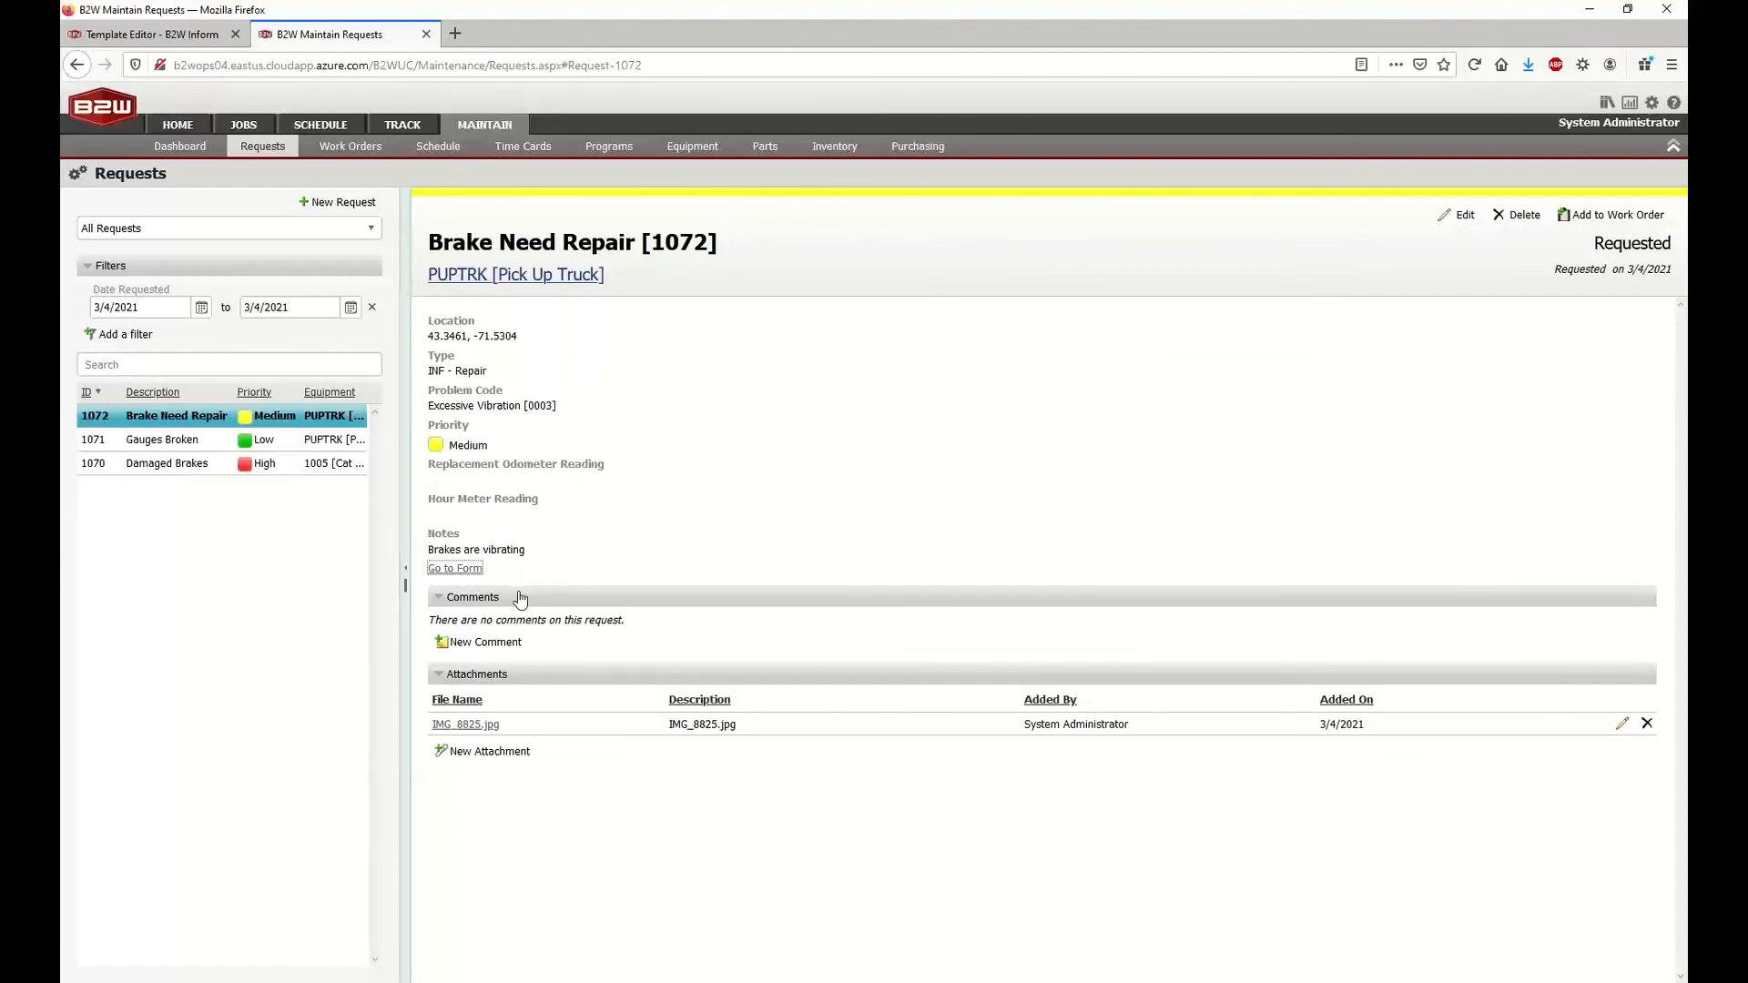
{"action": "left_click_drag", "start_coordinate": [429, 549], "coordinate": [534, 553]}
{"action": "left_click", "coordinate": [536, 553]}
Return to the template in B2W Inform and cancel out of the Repair Requests workflow settings without saving
{"action": "left_click", "coordinate": [220, 43]}
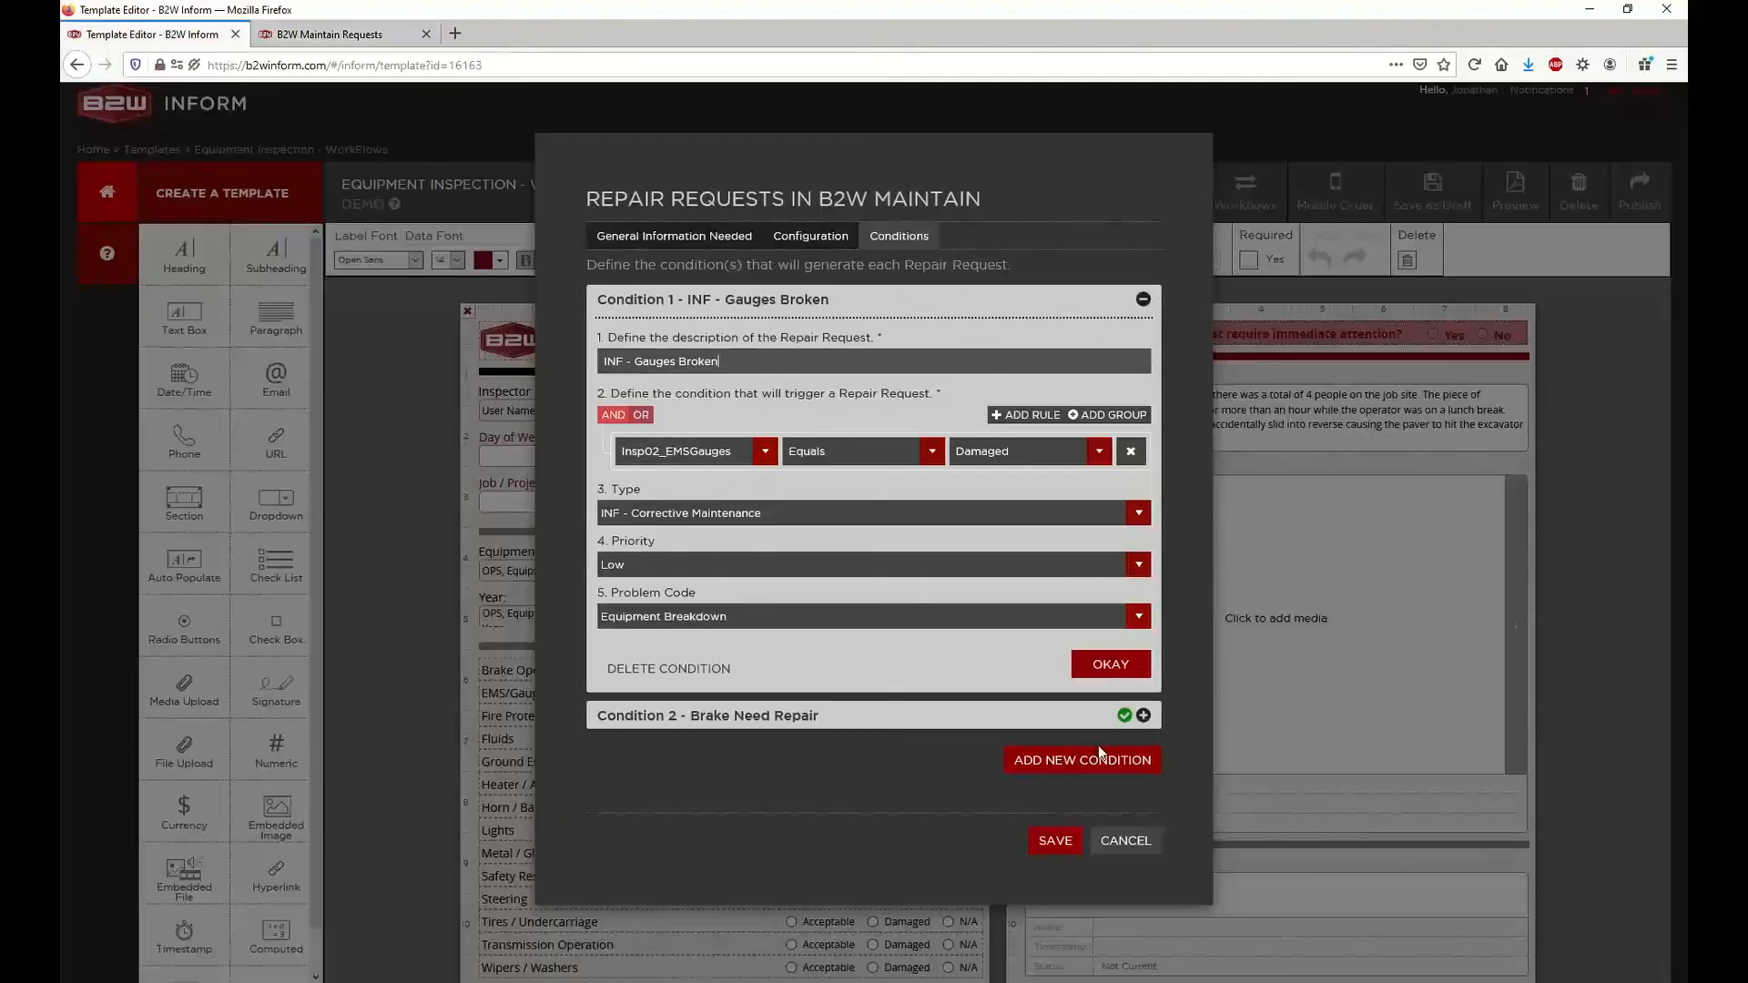
{"action": "left_click", "coordinate": [1127, 839]}
{"action": "left_click", "coordinate": [1009, 448]}
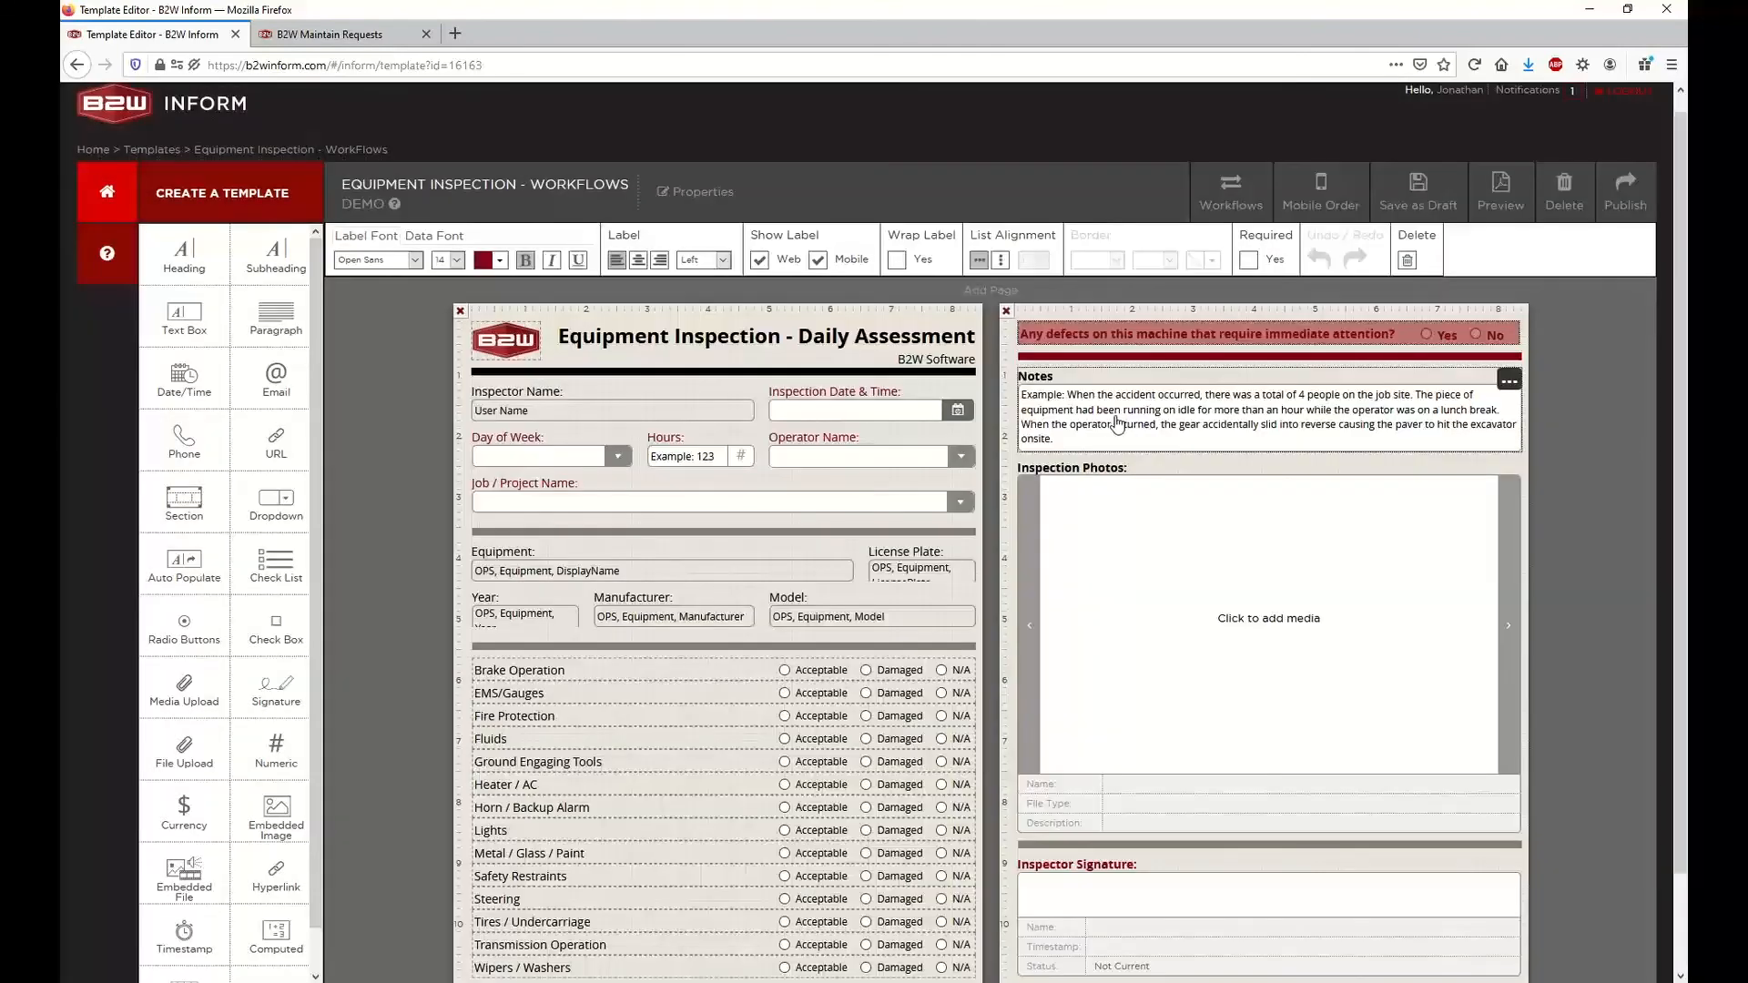
Browse the forms available to fill out in B2W Inform and return to the home page
{"action": "left_click", "coordinate": [115, 189]}
{"action": "left_click", "coordinate": [233, 360]}
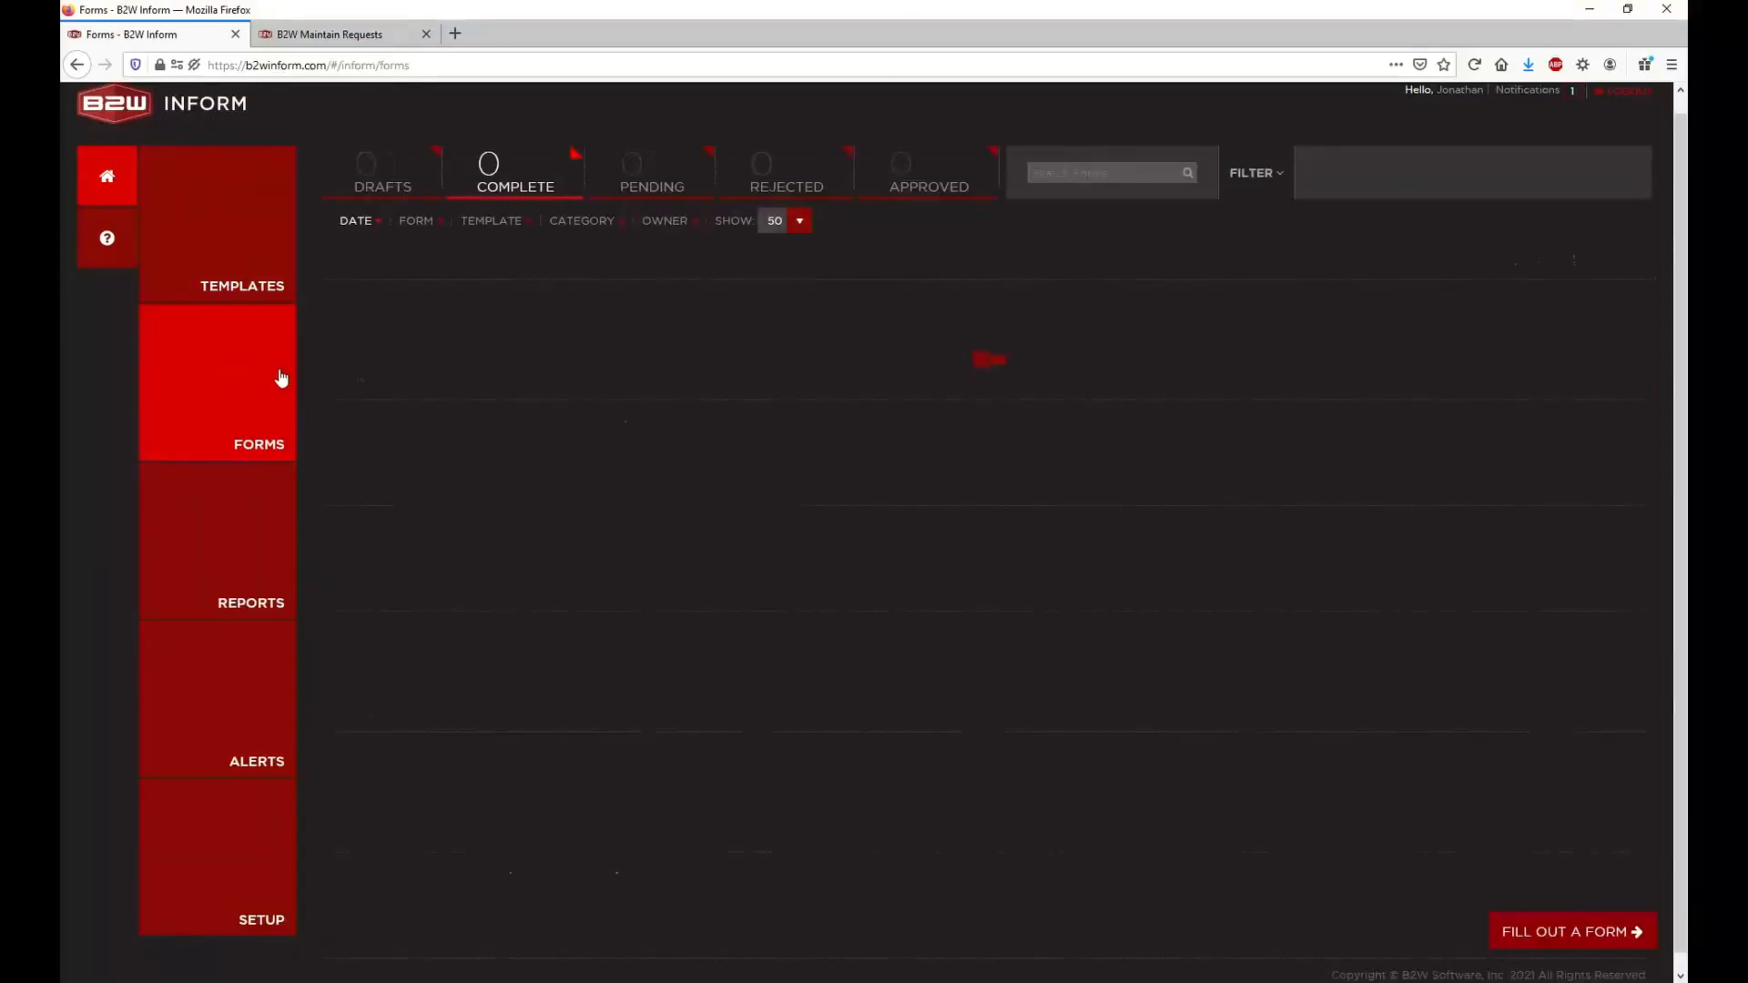
{"action": "left_click", "coordinate": [1515, 921]}
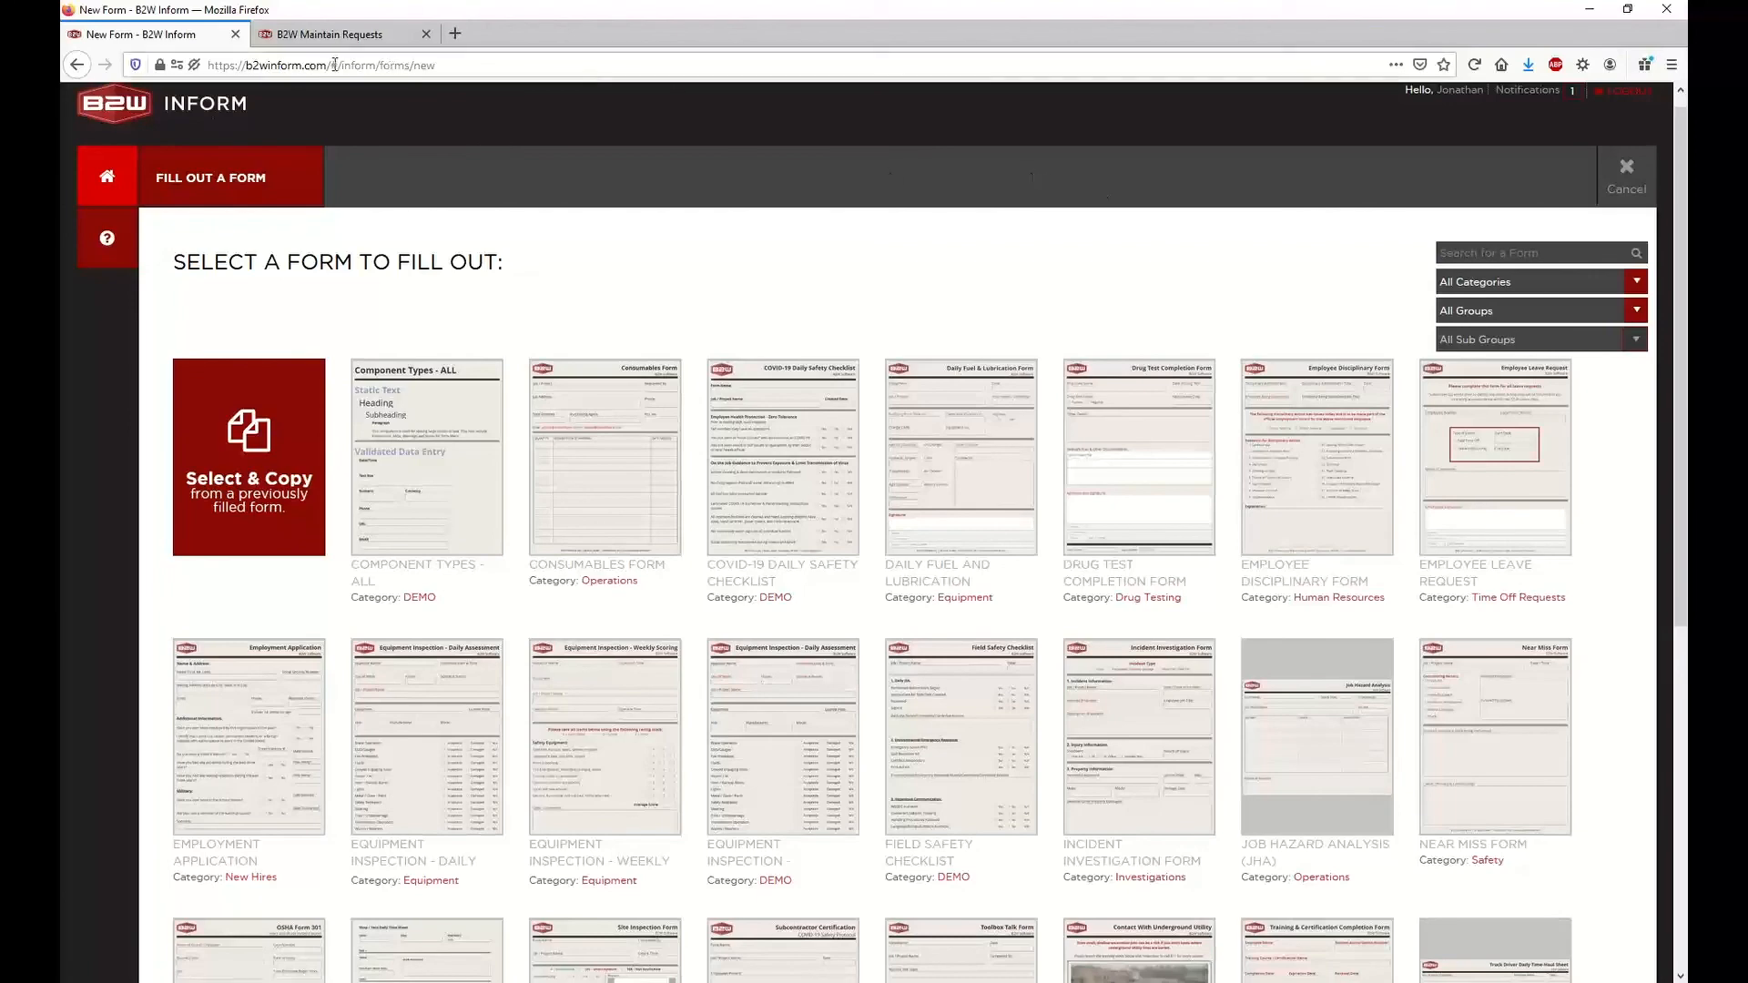
{"action": "left_click", "coordinate": [120, 171]}
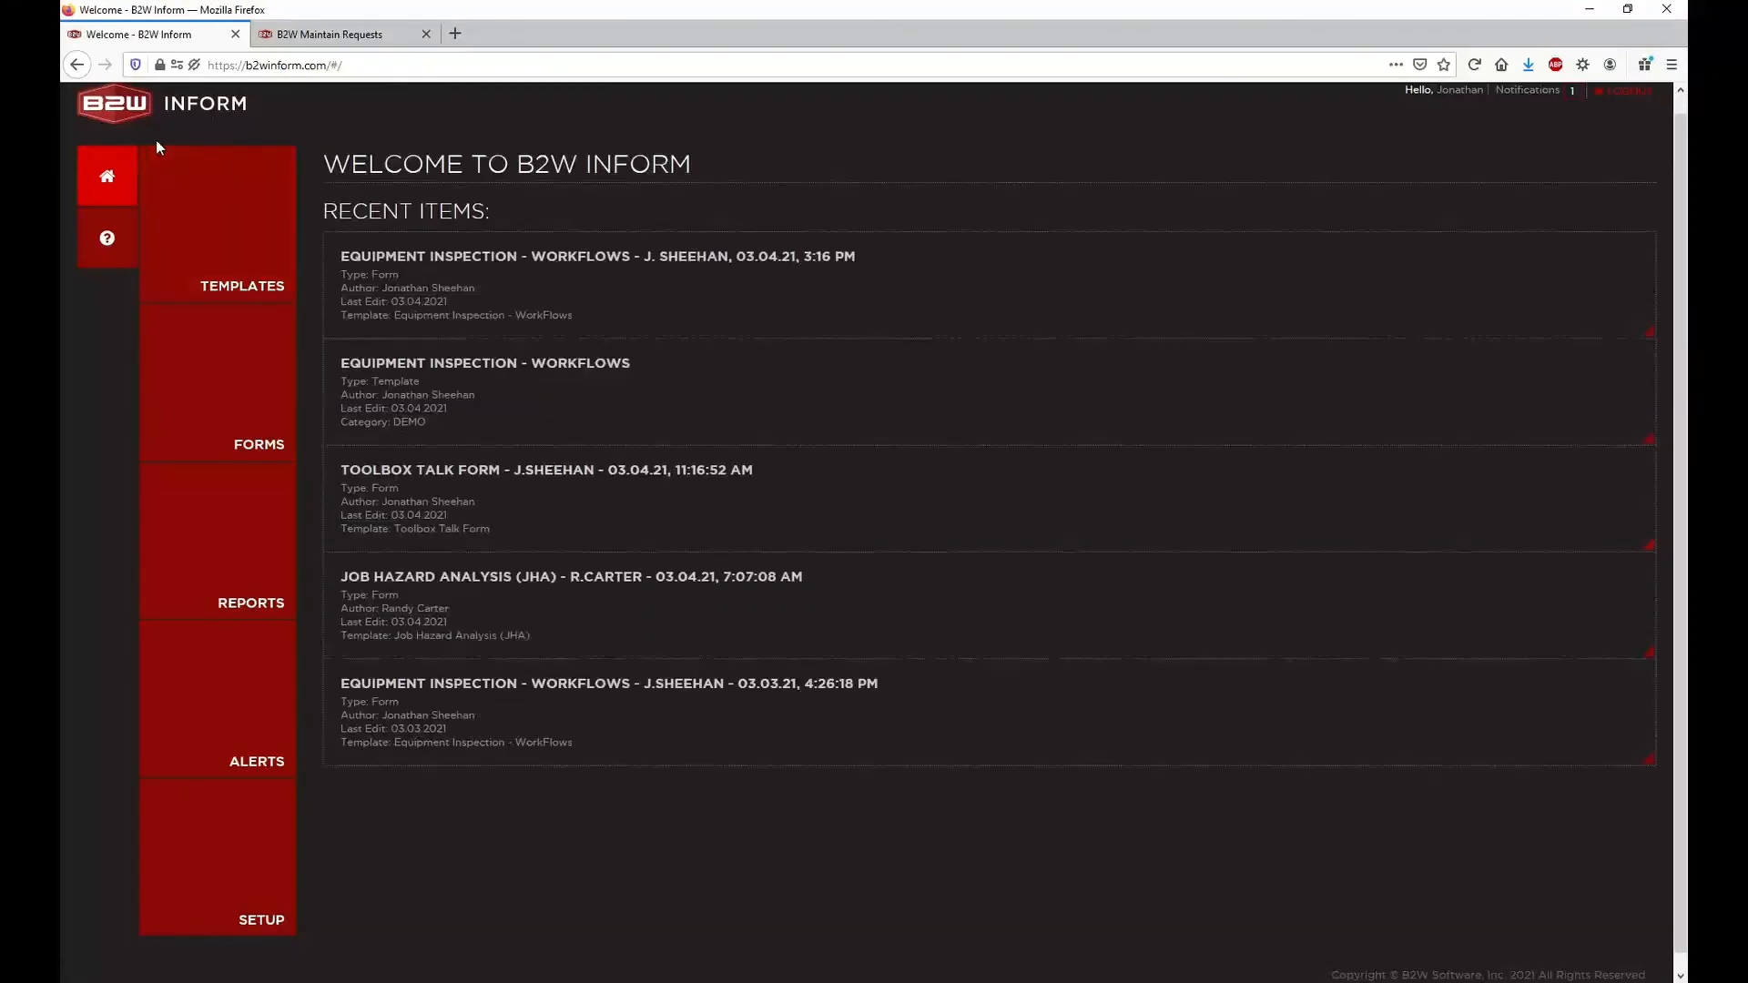